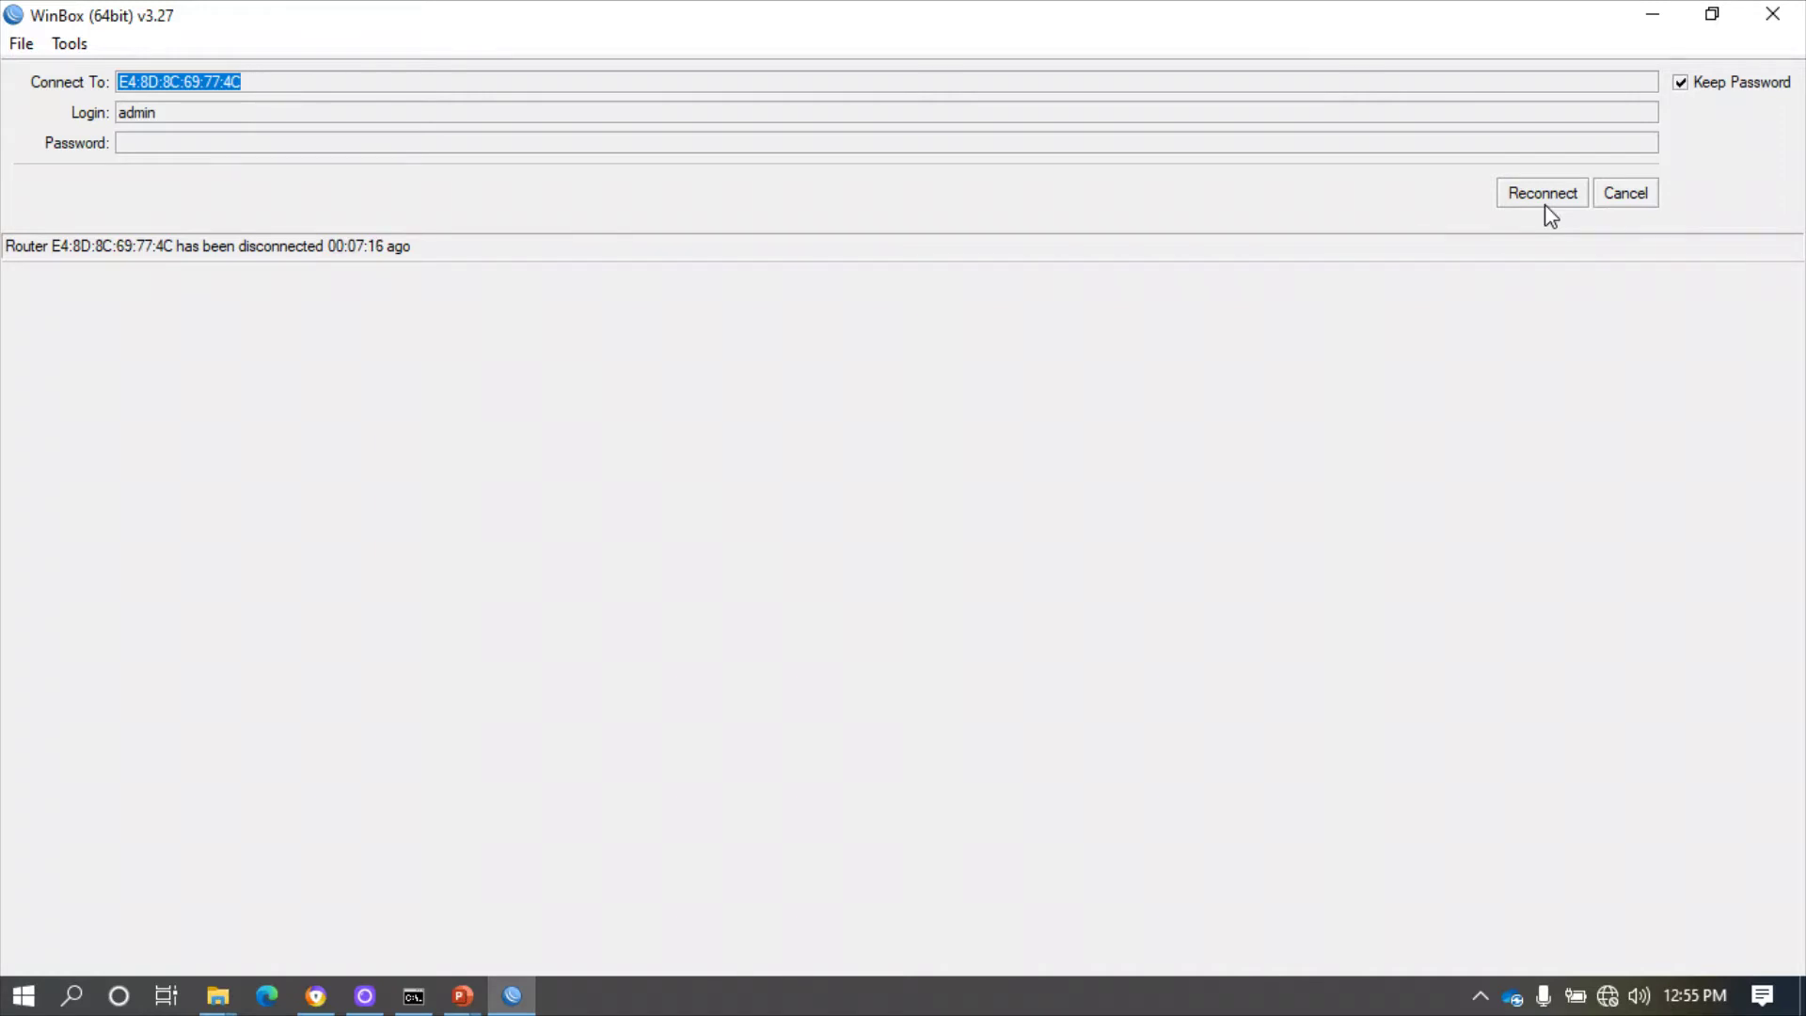
- Connect to the RB951G-2HnD router (CC:2D:E0:F8:4F:A8) from the Neighbors list
click(1646, 191)
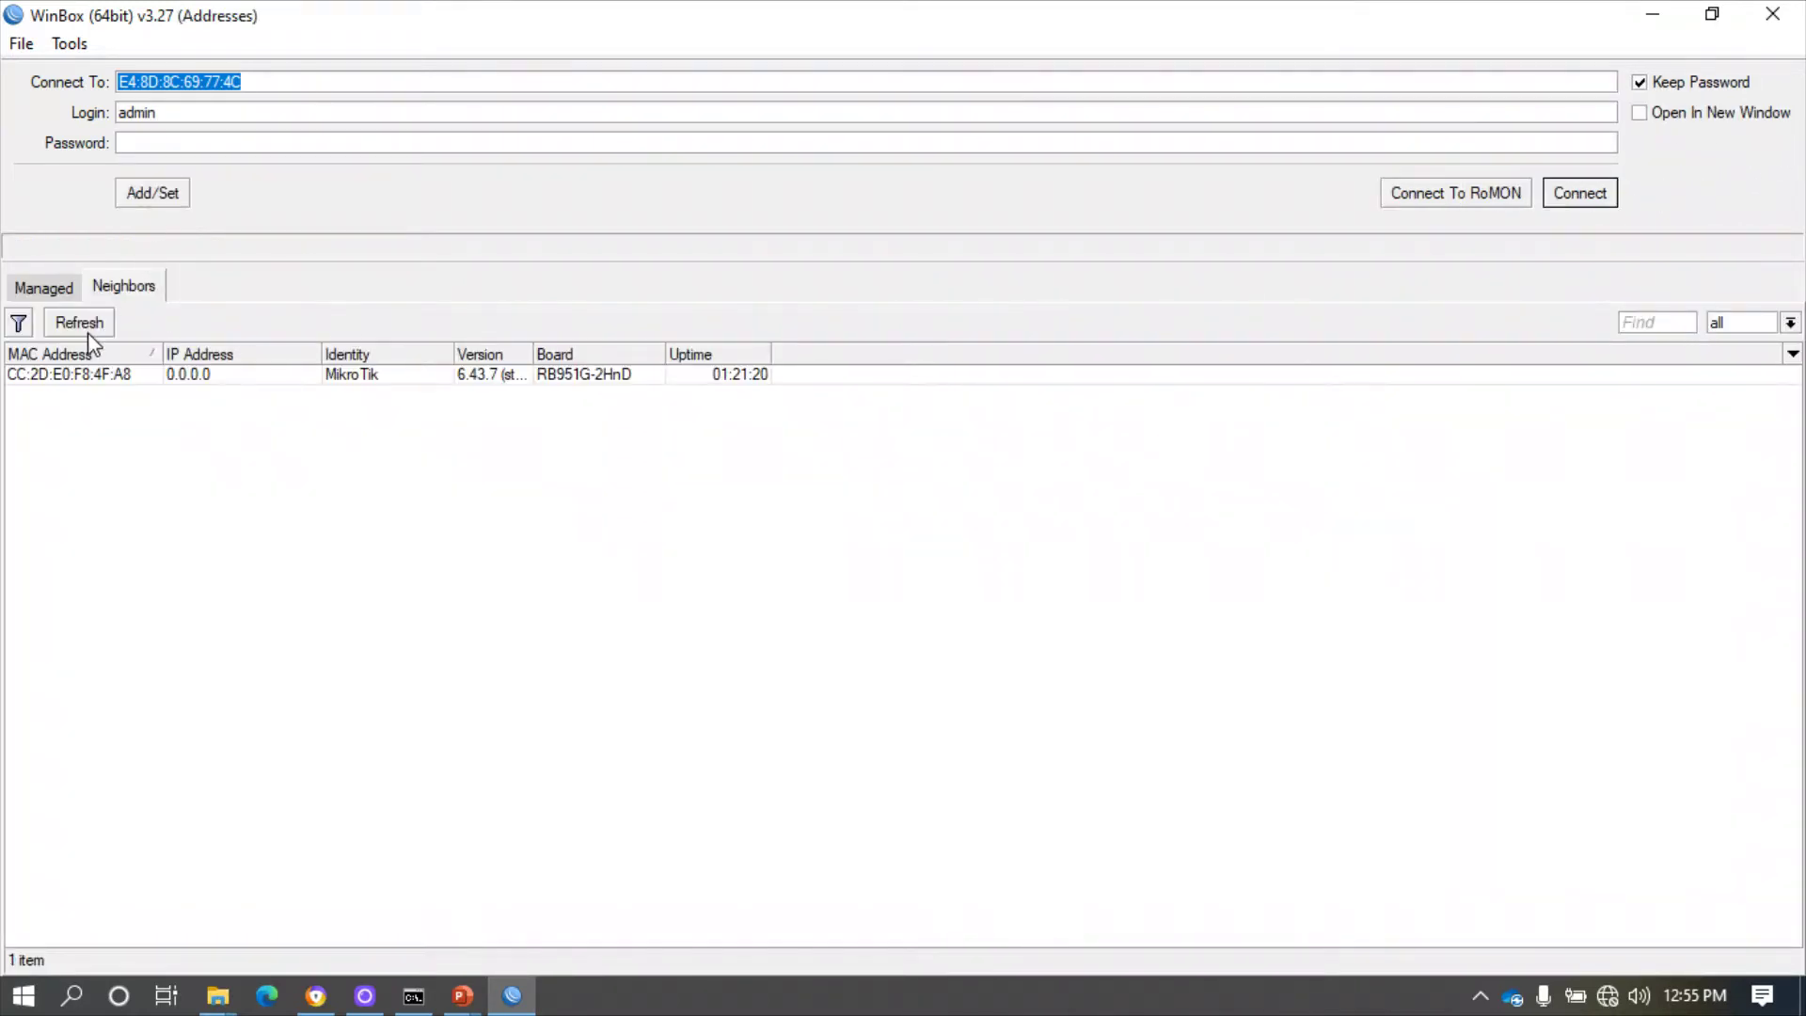
click(66, 376)
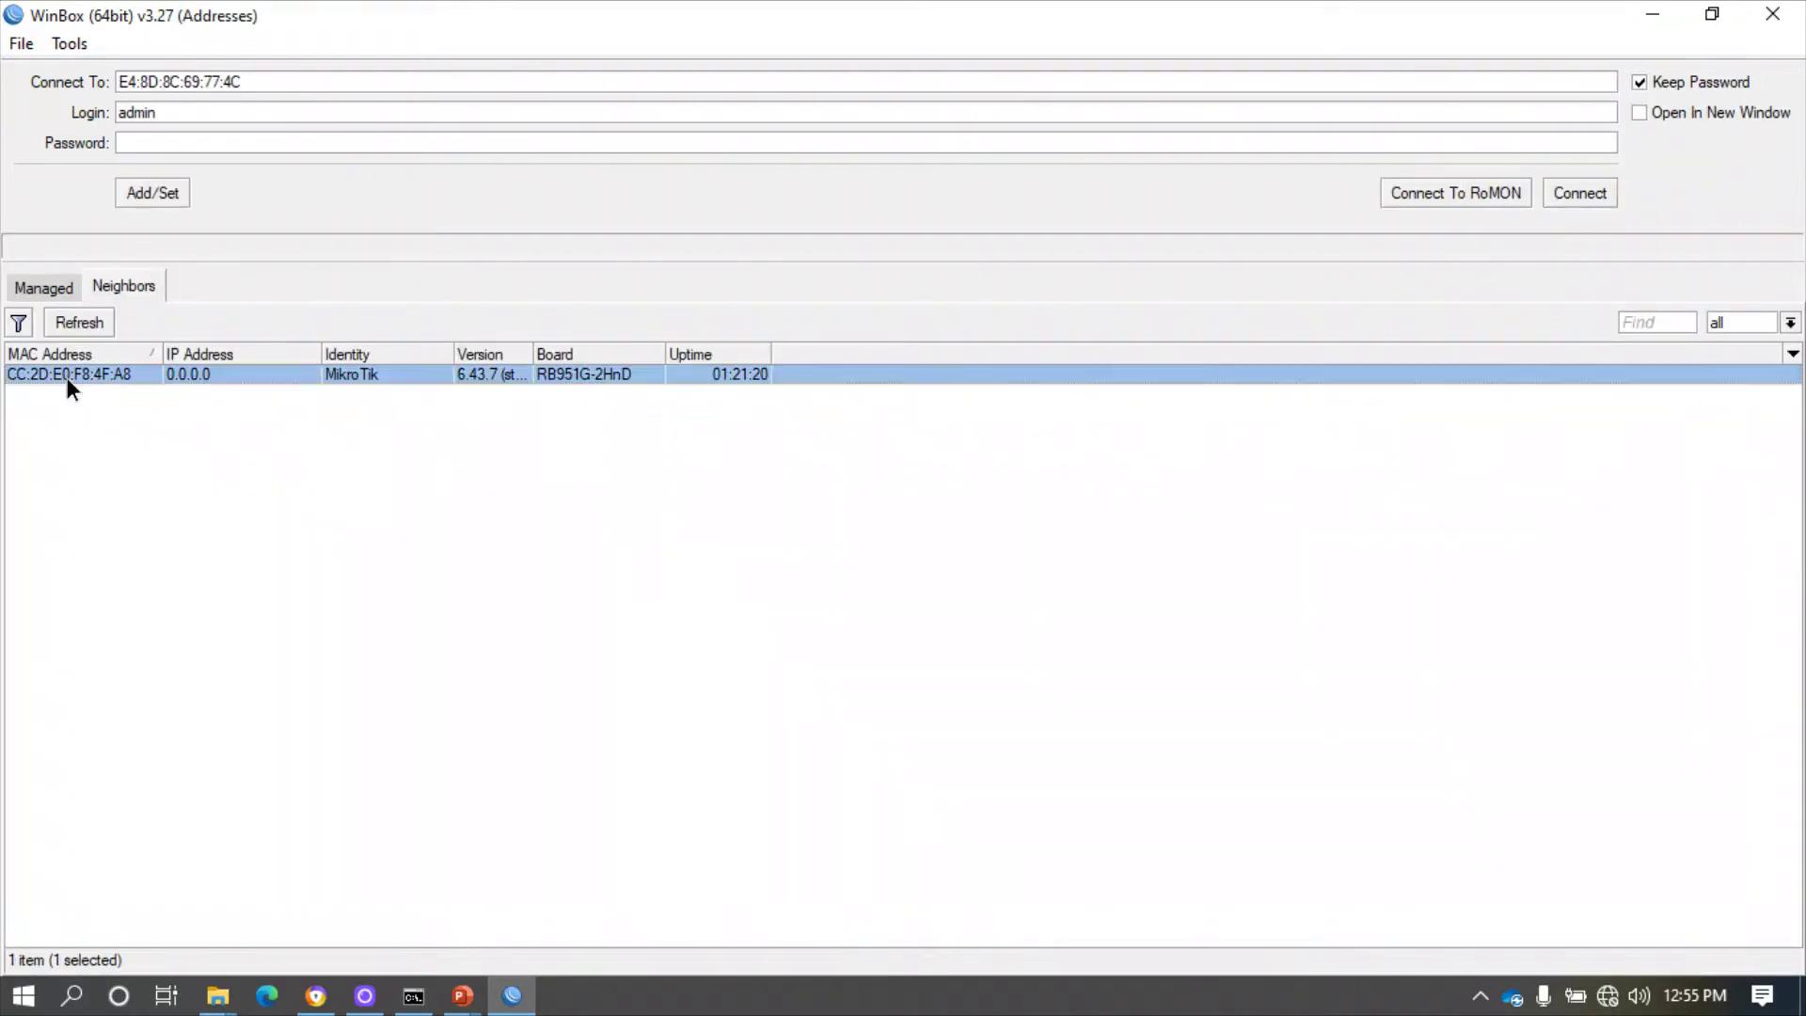
click(1578, 194)
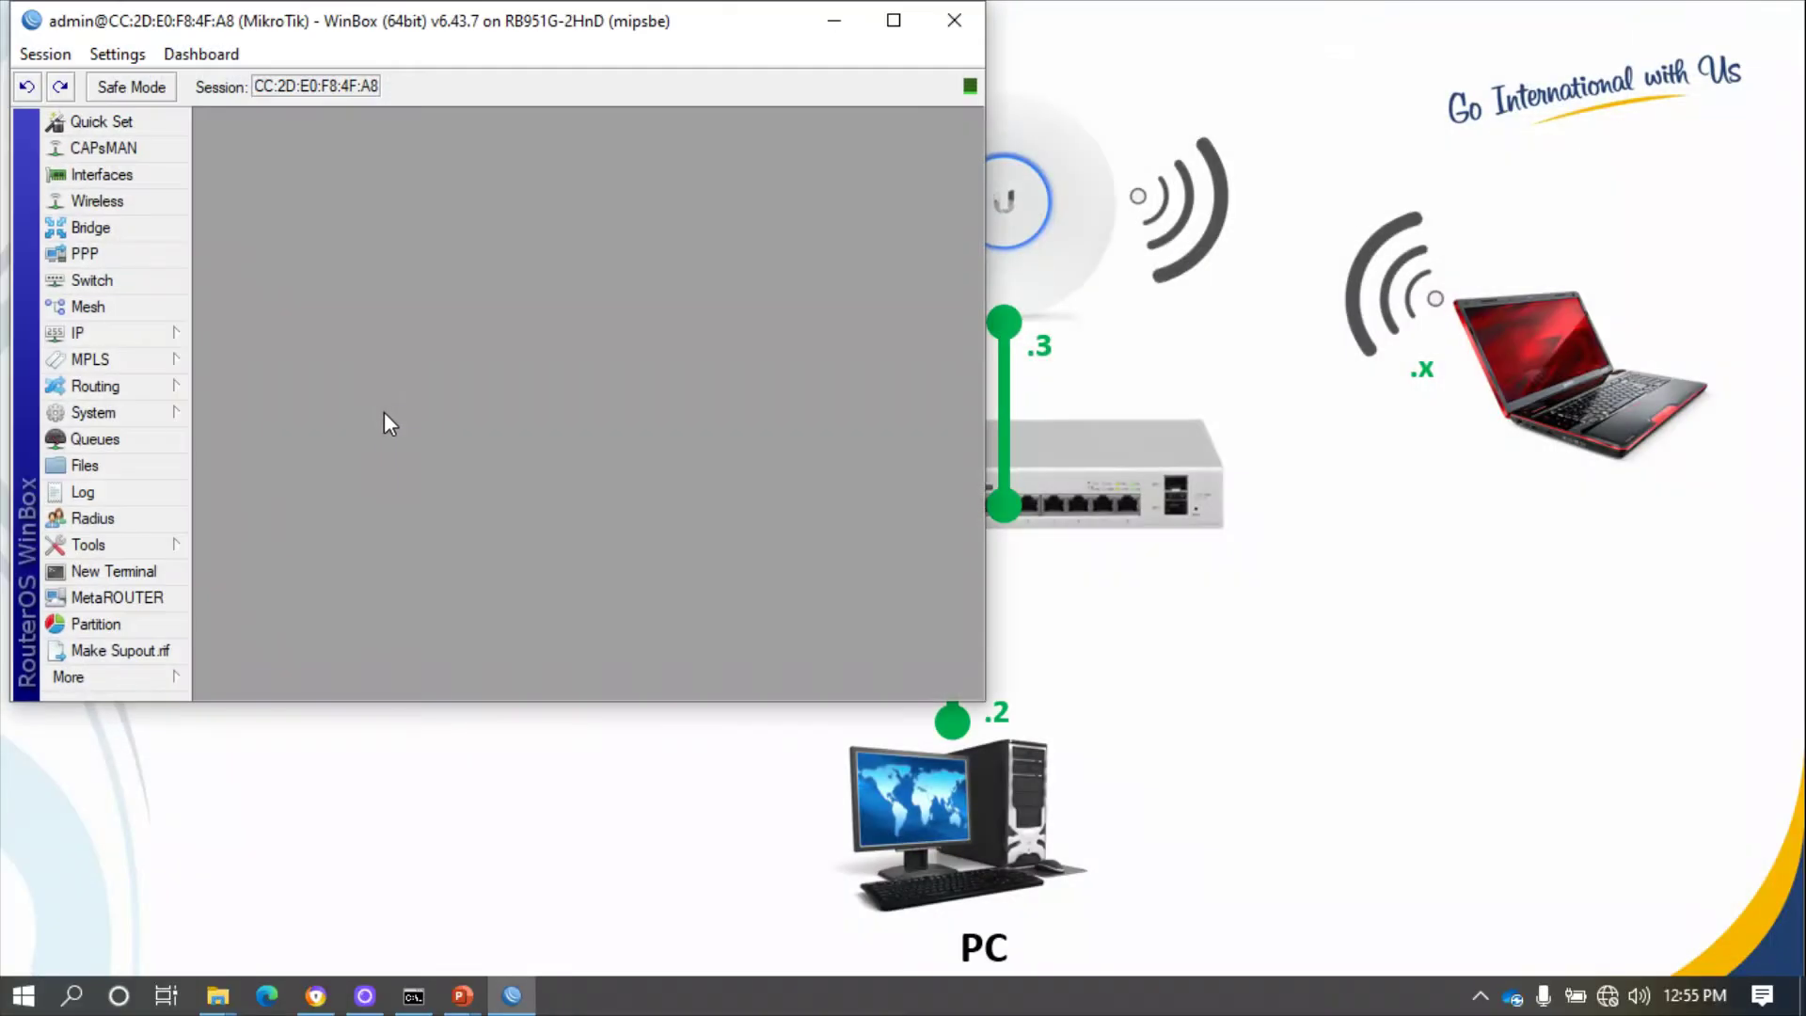
- Maximize the session and delete the 192.168.1.1/24 address from IP > Addresses
click(894, 19)
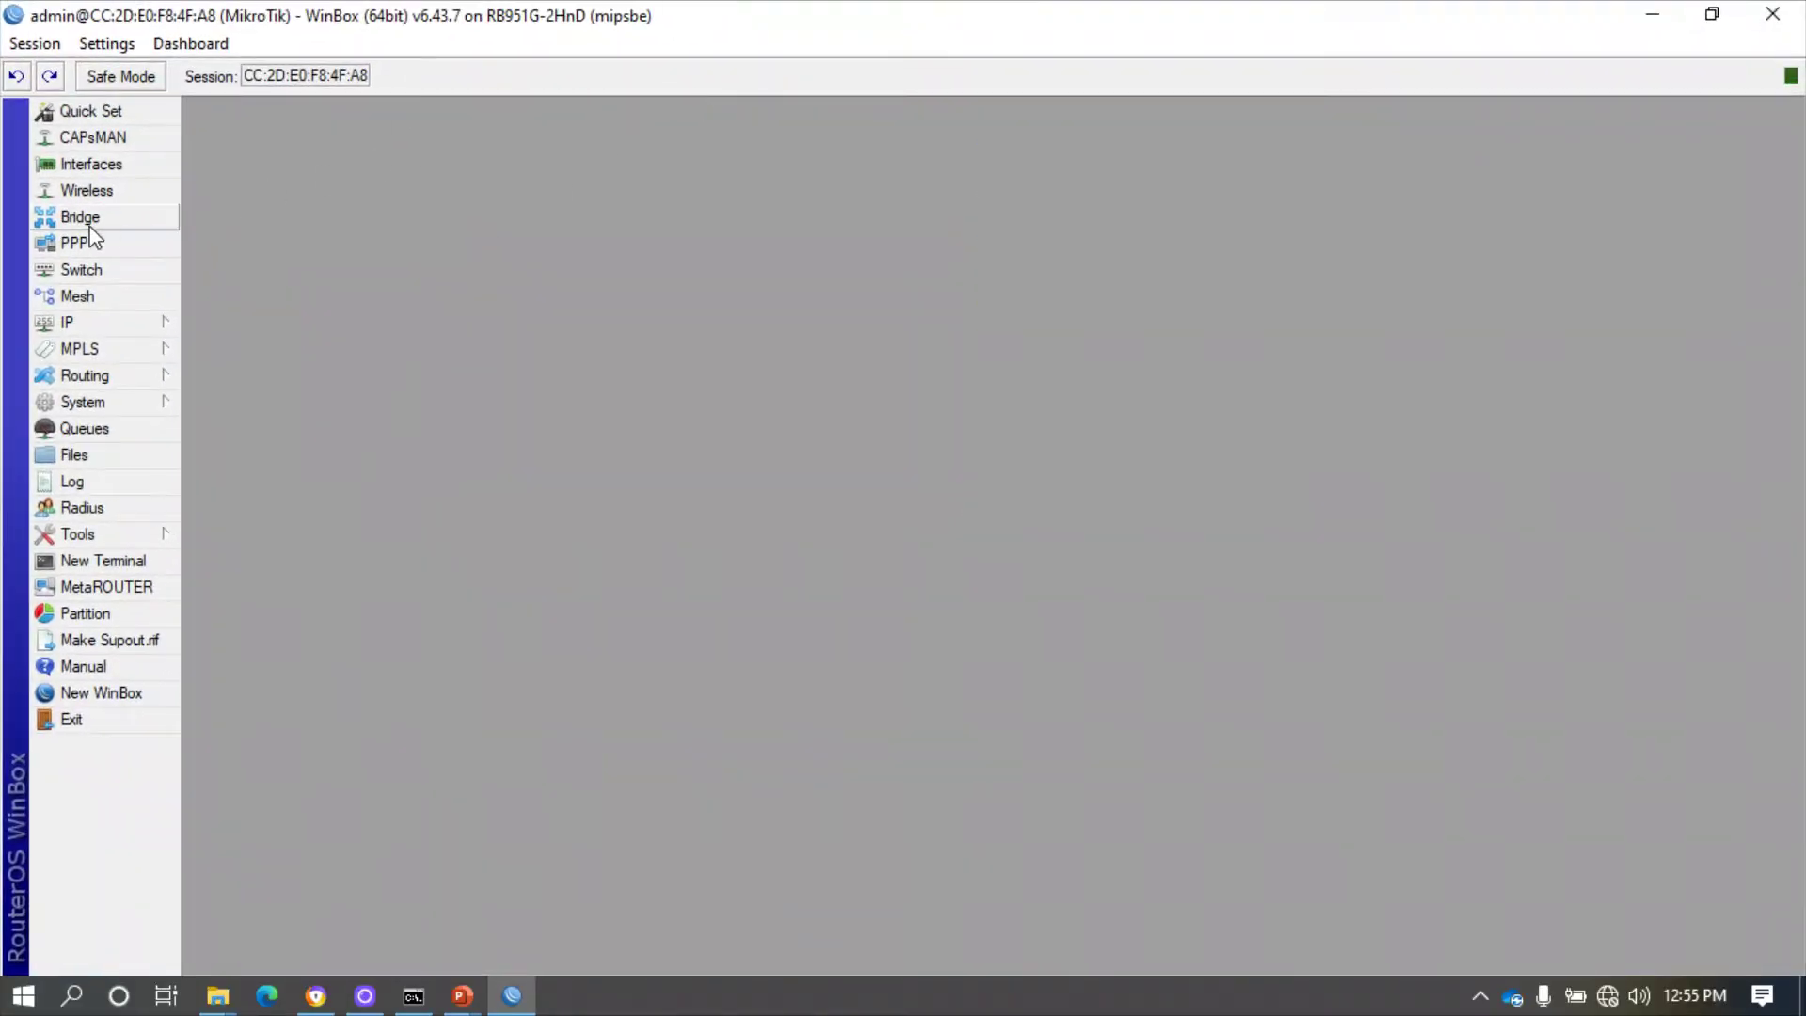
click(88, 328)
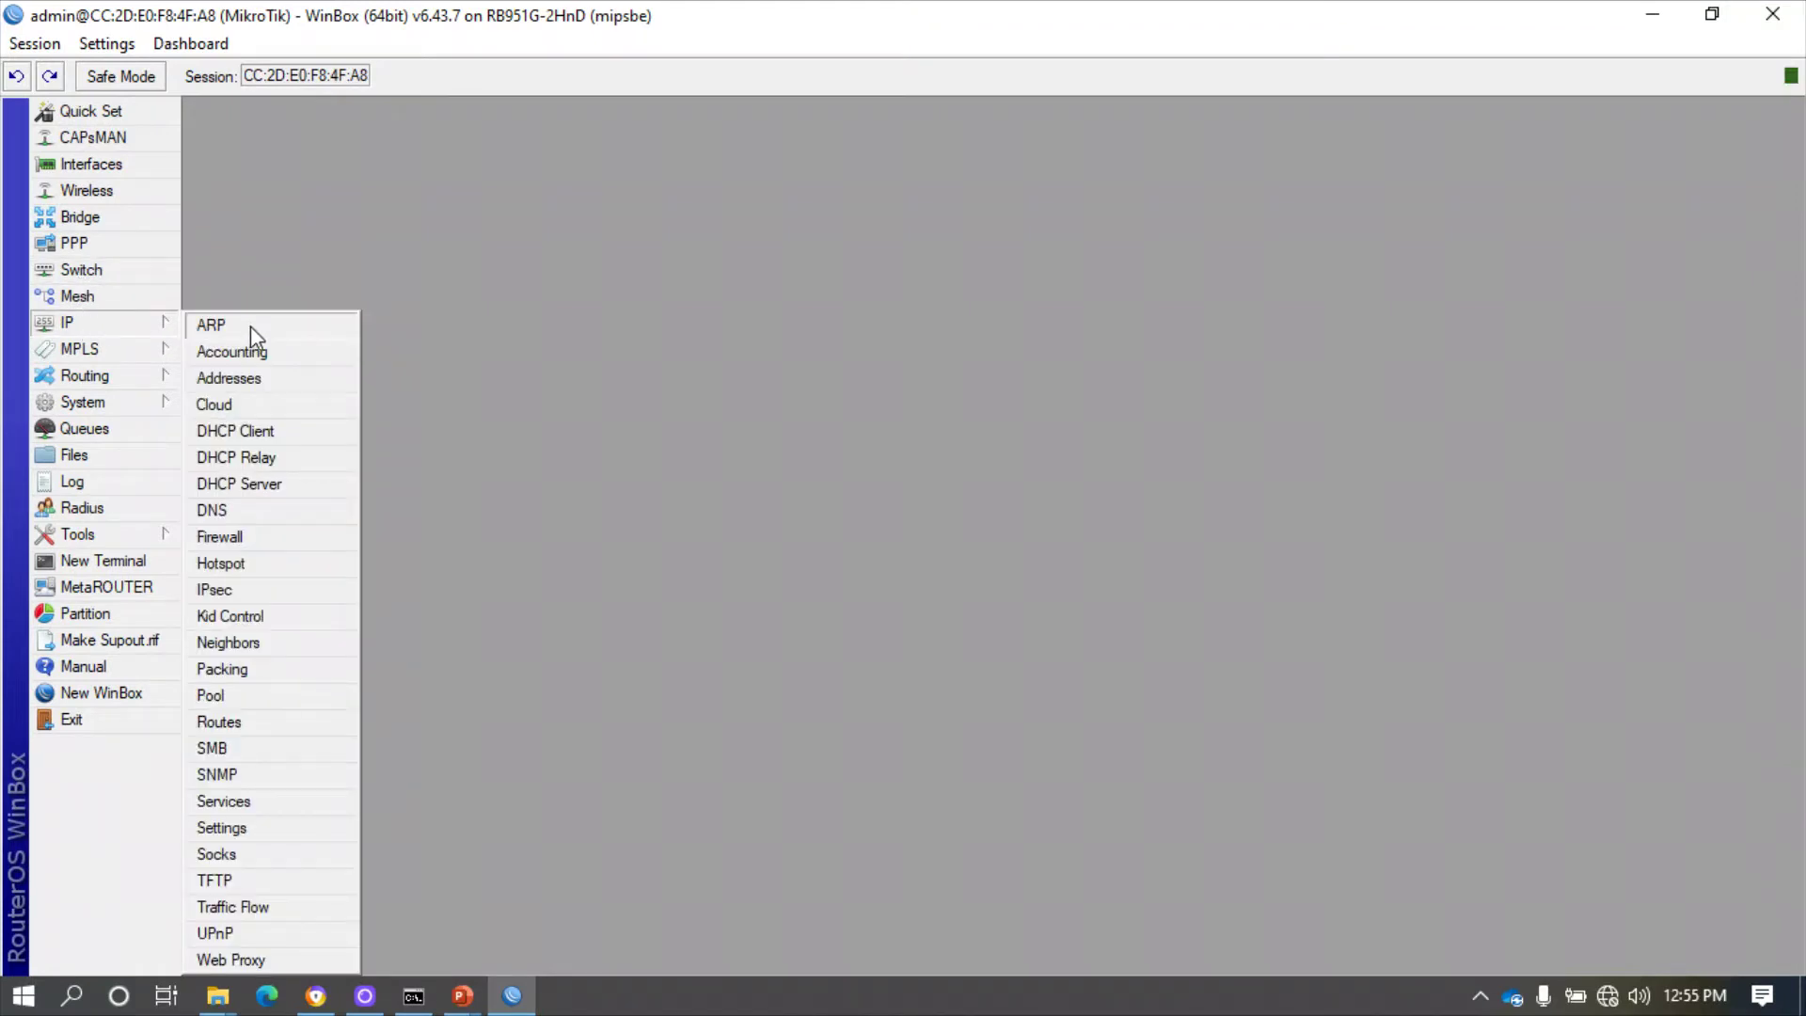
click(229, 377)
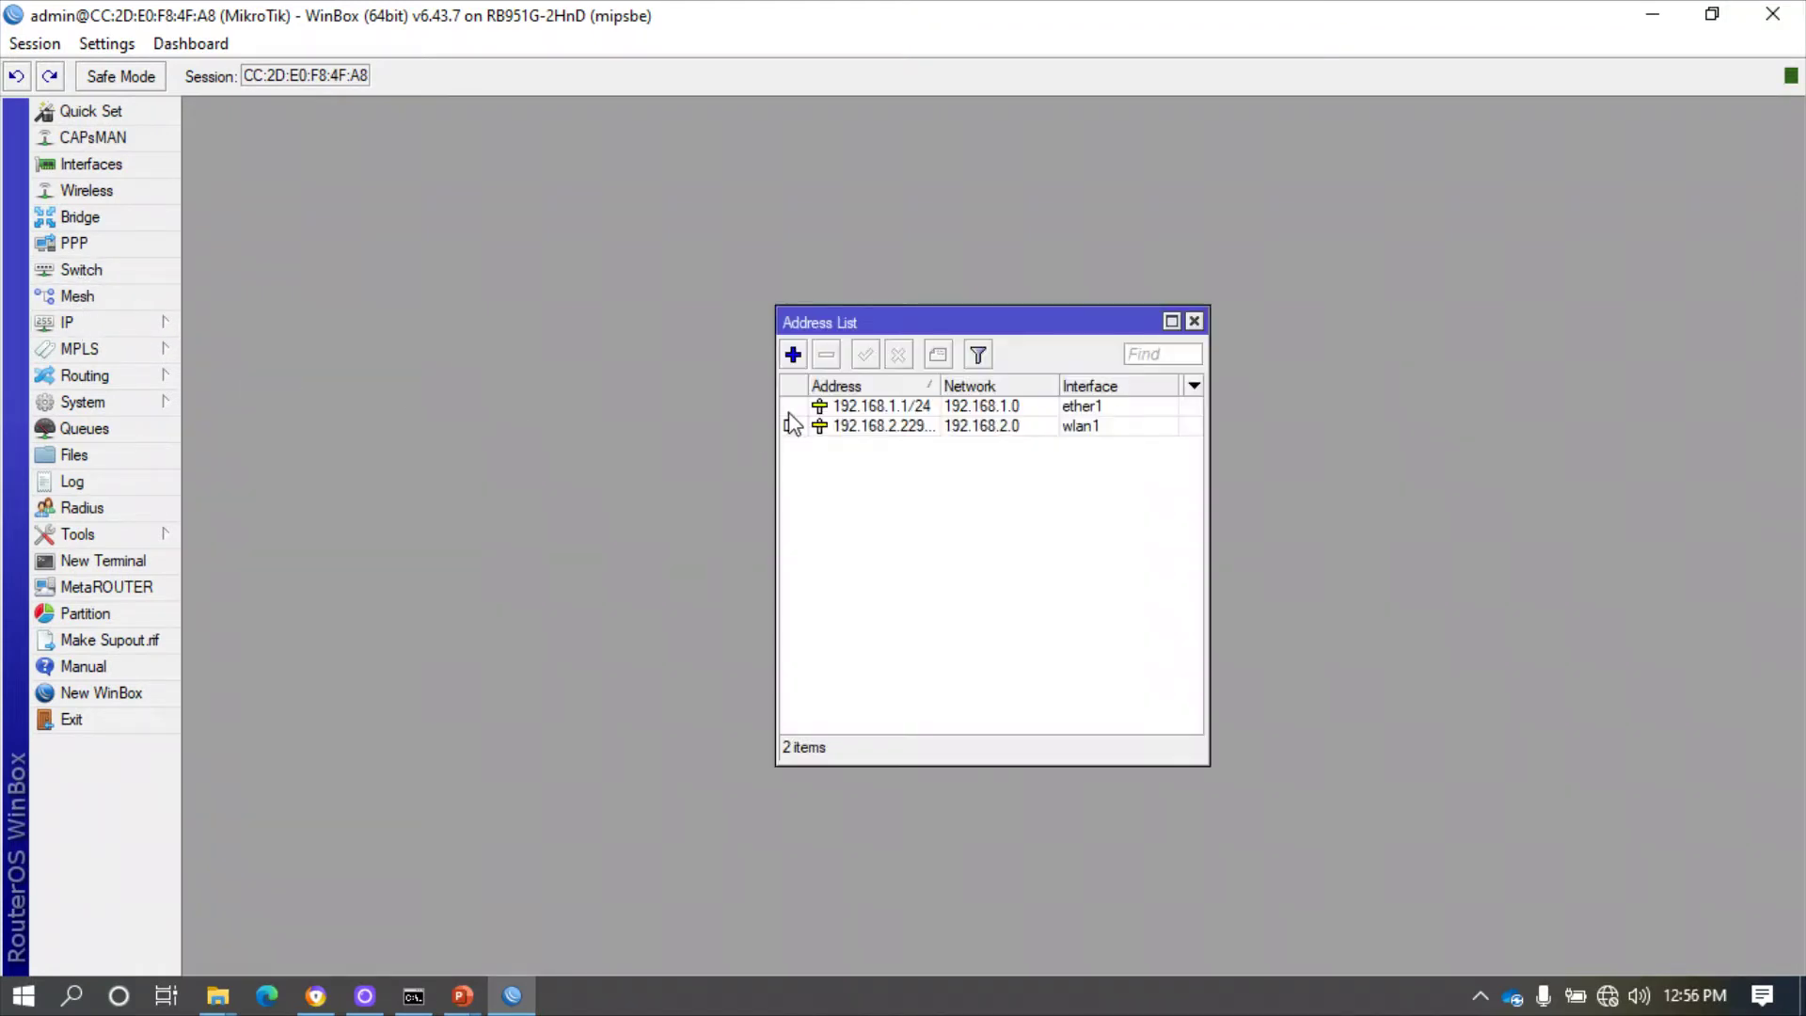
click(828, 410)
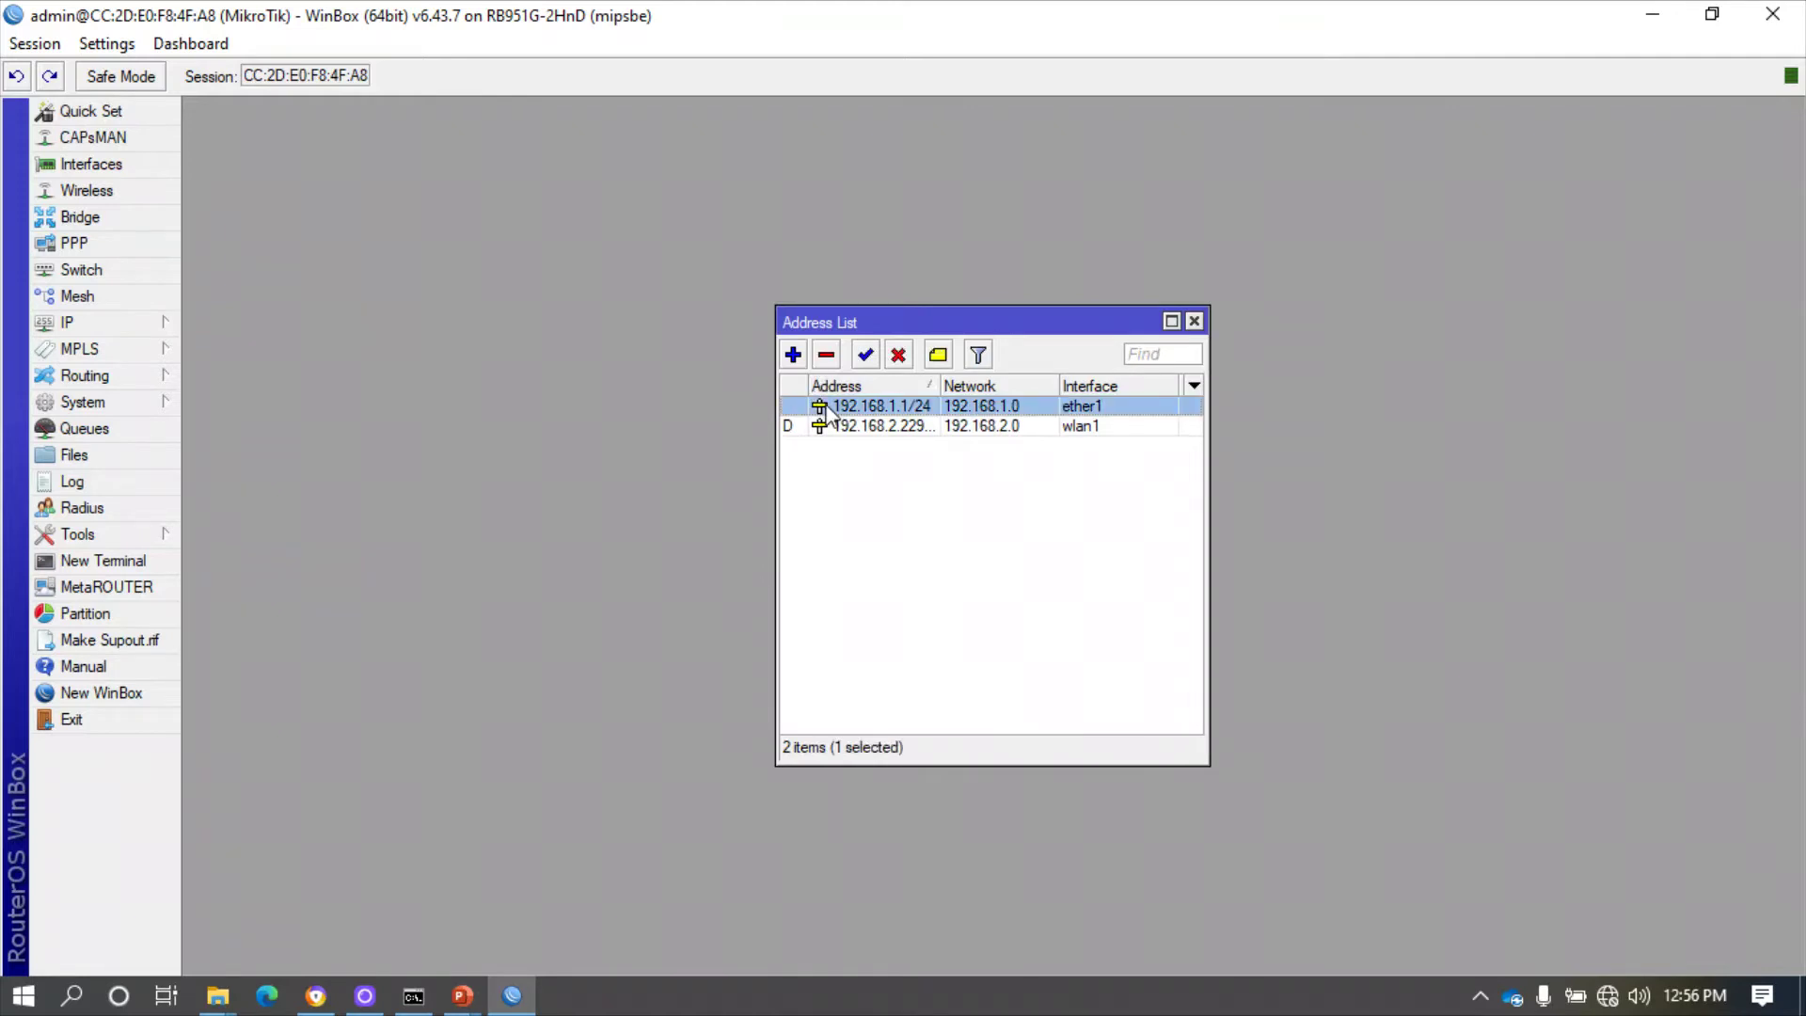
click(827, 355)
- Add a static address 192.168.0.1/24 on ether1
click(793, 355)
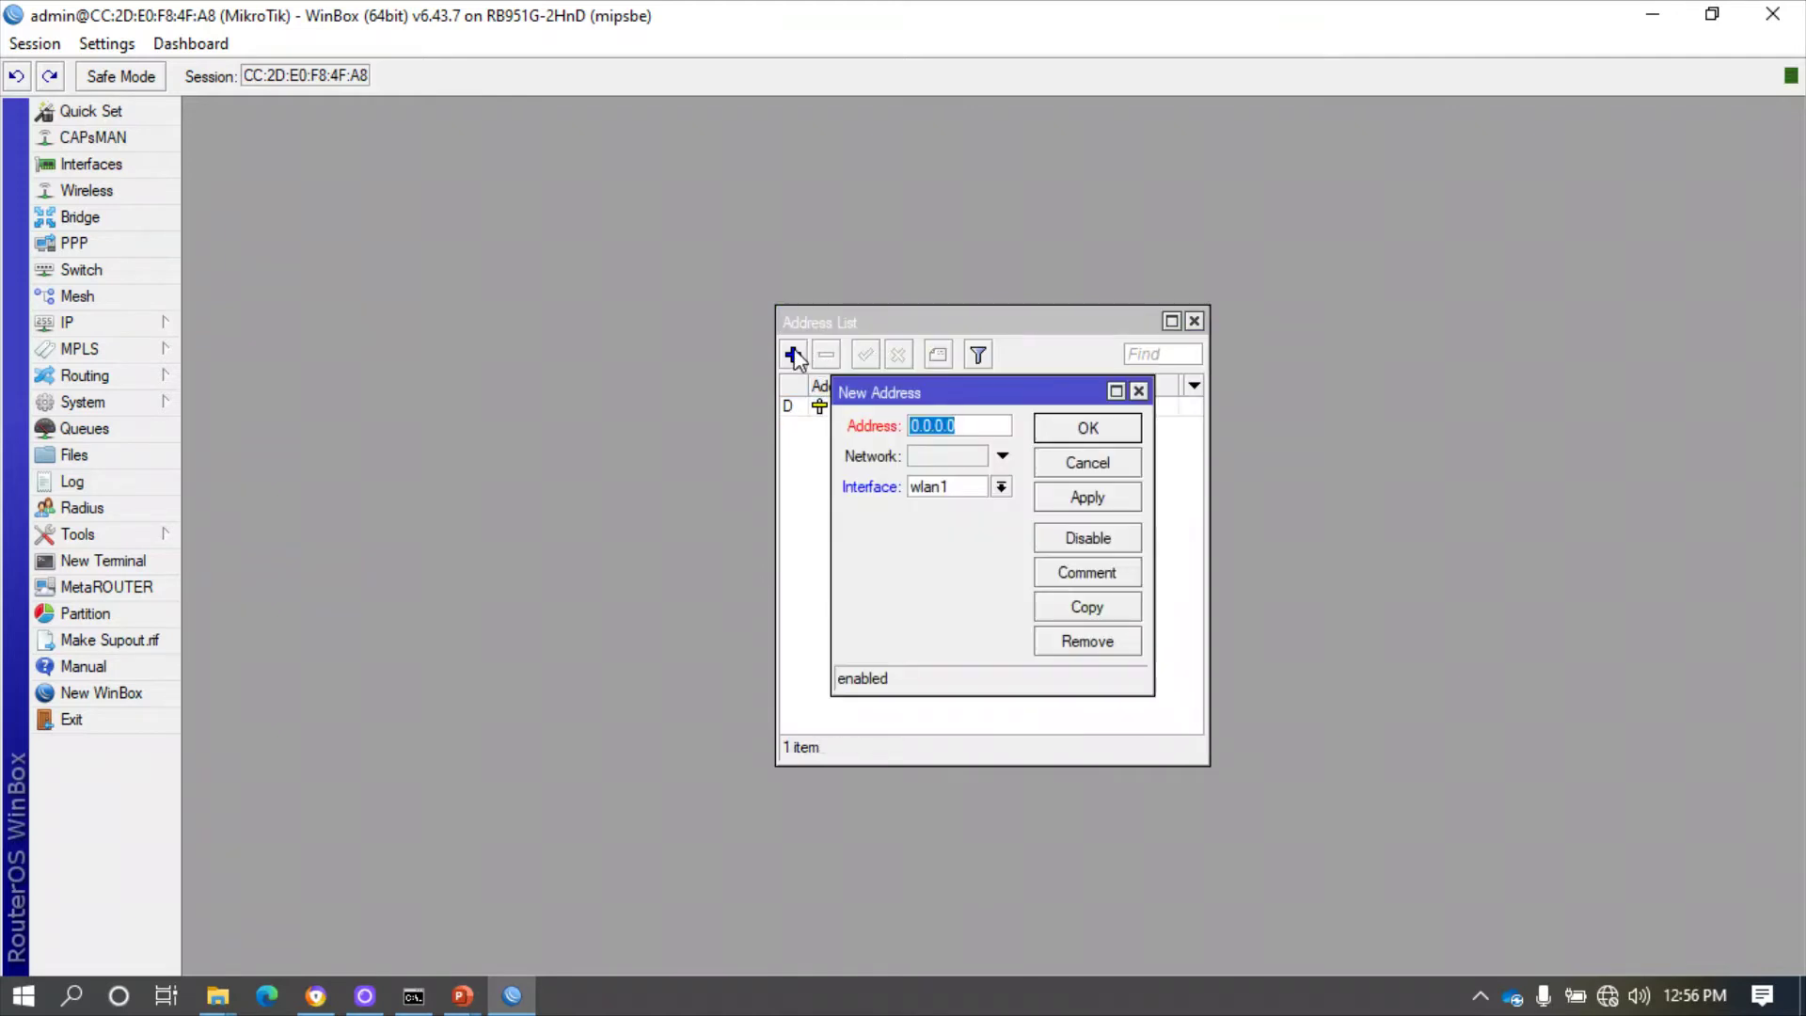
text(192.168.1)
key(BackSpace)
text(0.1/24)
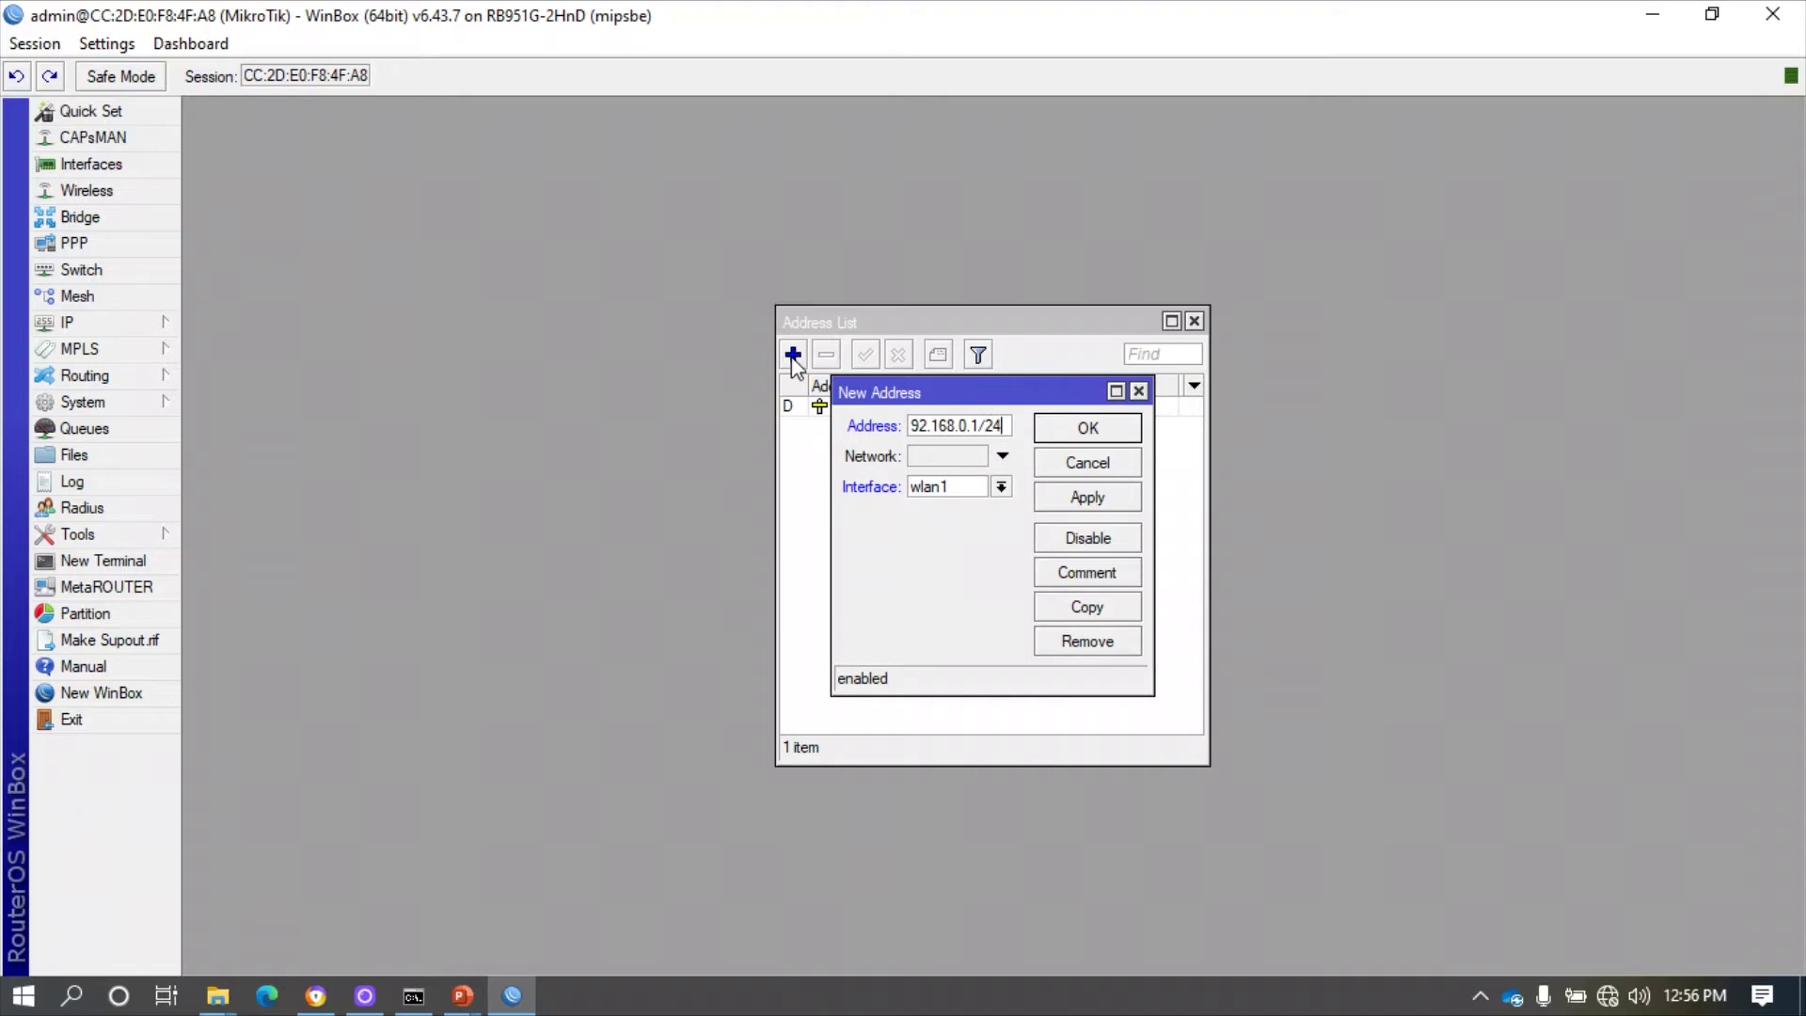
click(1000, 486)
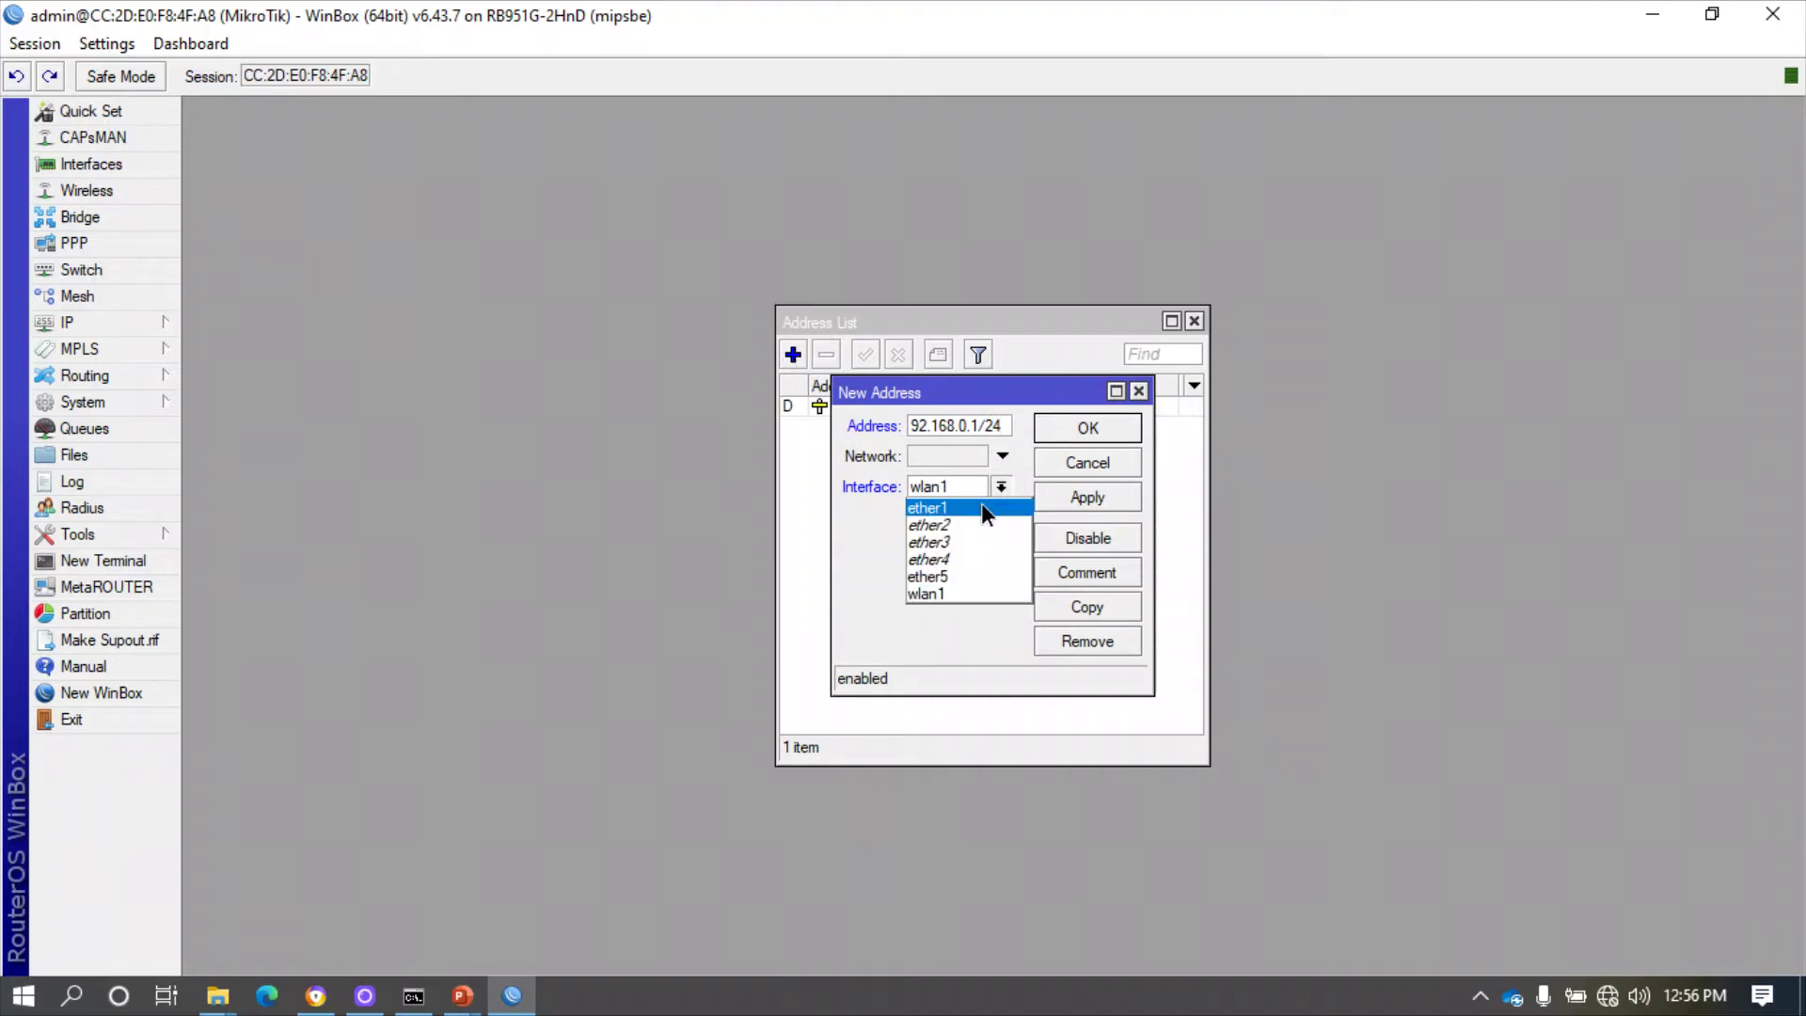
click(980, 507)
click(1089, 499)
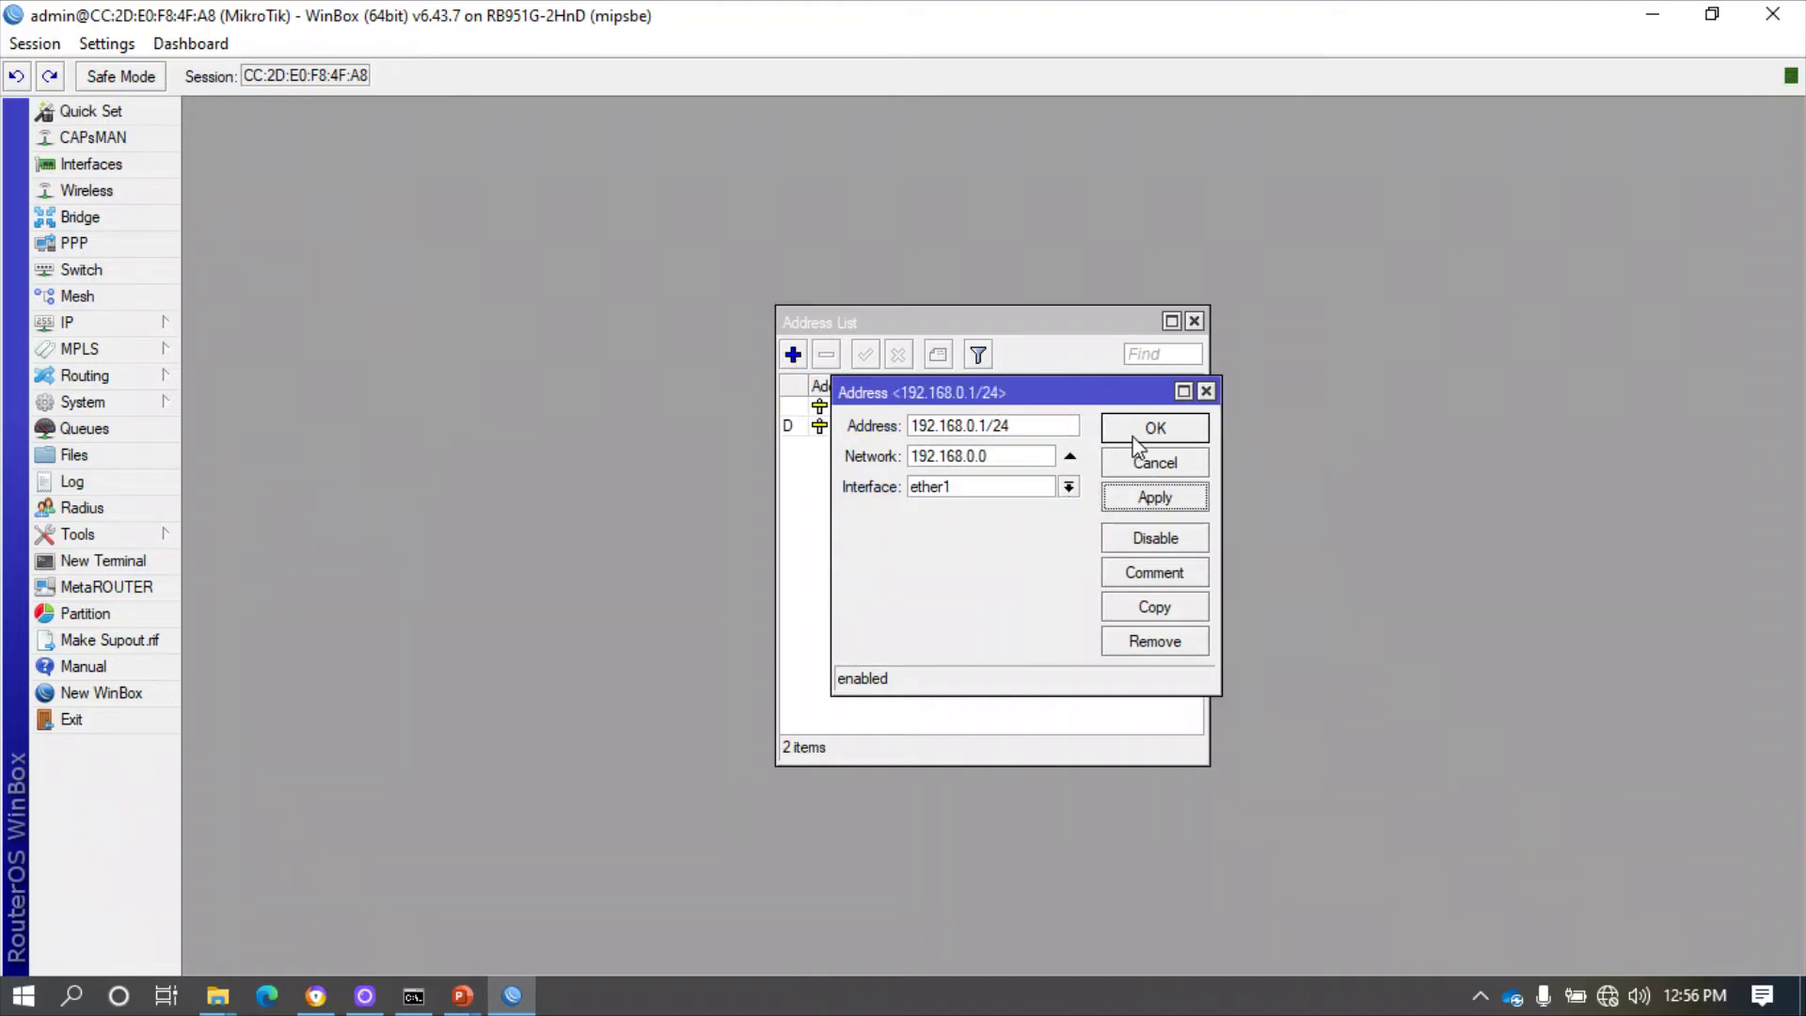
click(1135, 431)
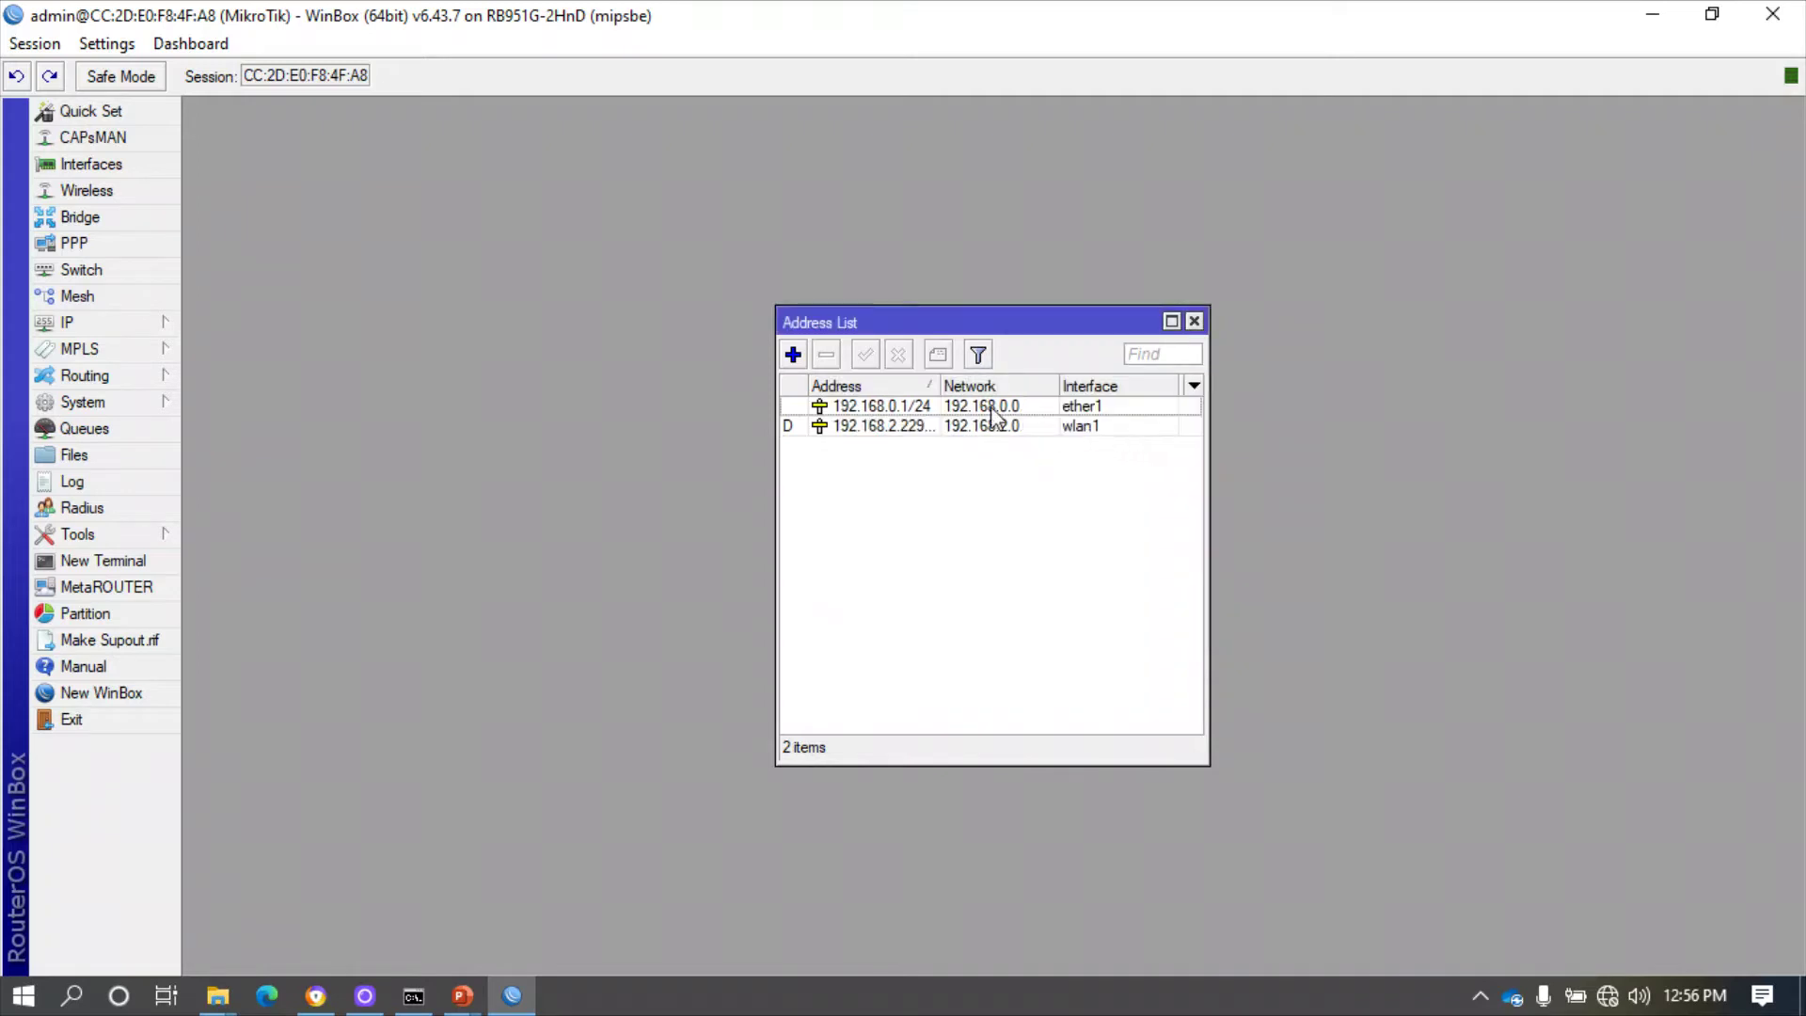
click(132, 327)
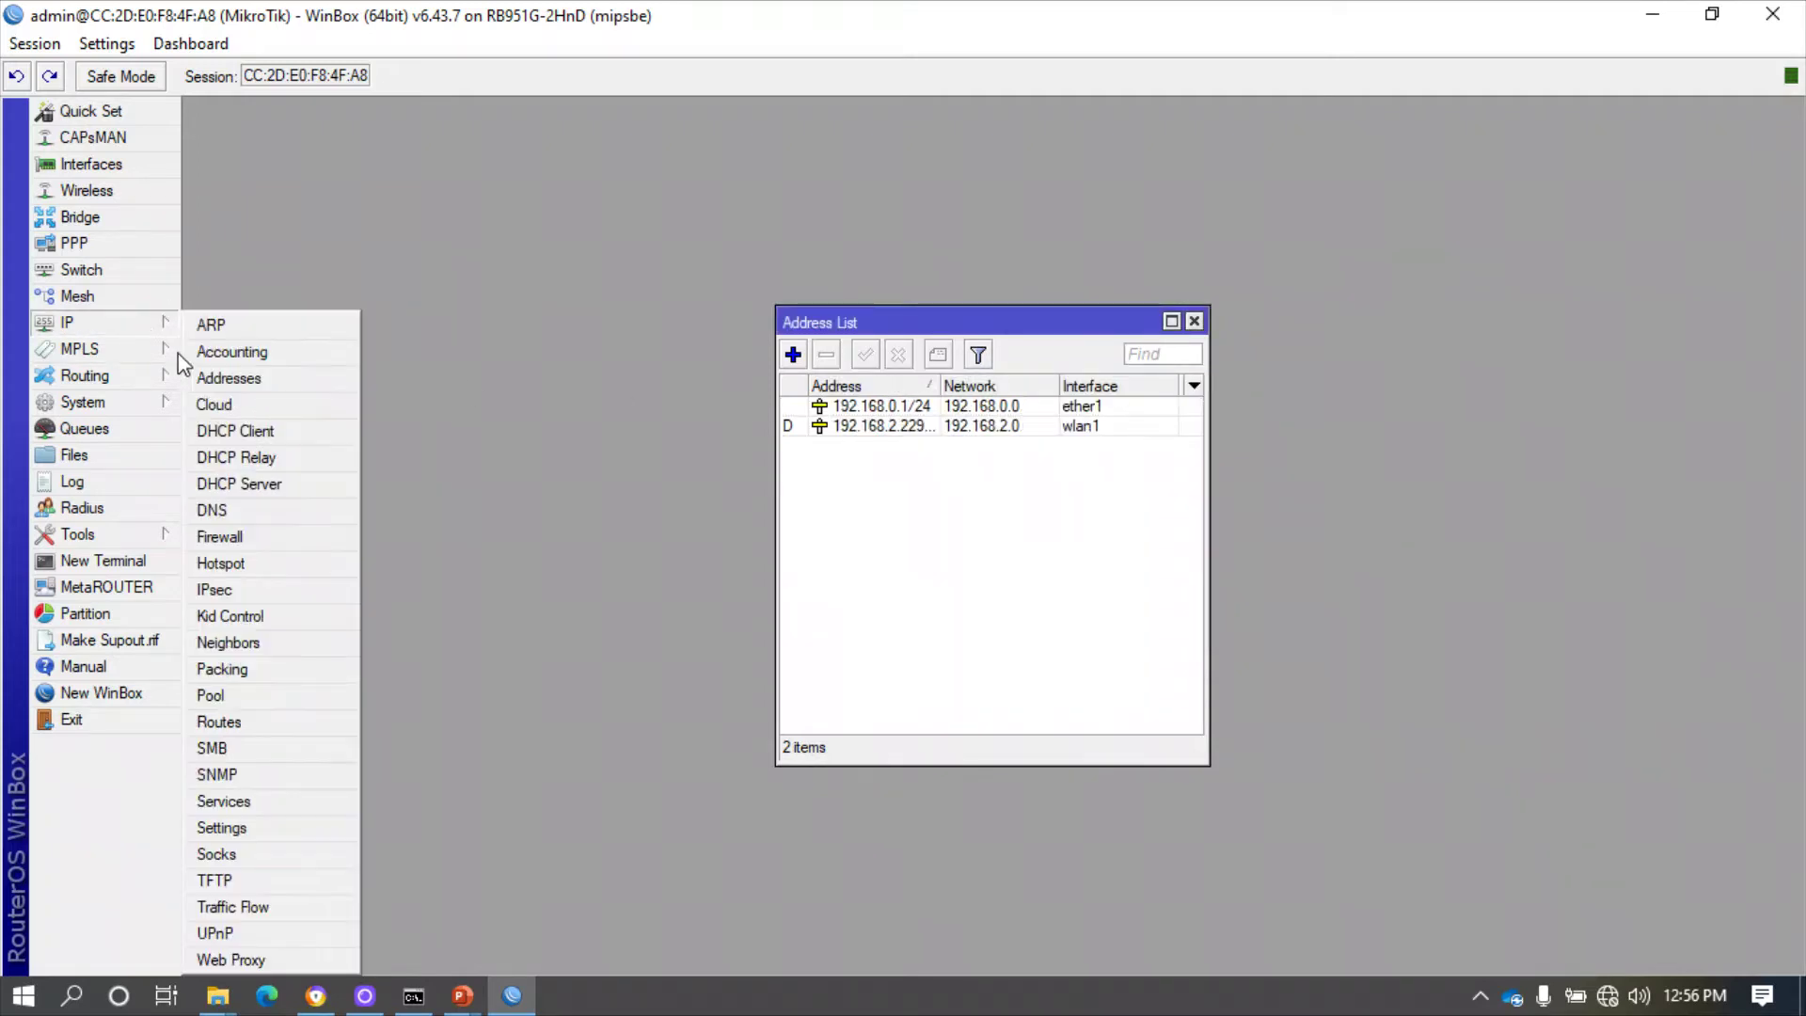
- Delete the existing dhcp1 server under IP > DHCP Server
click(254, 490)
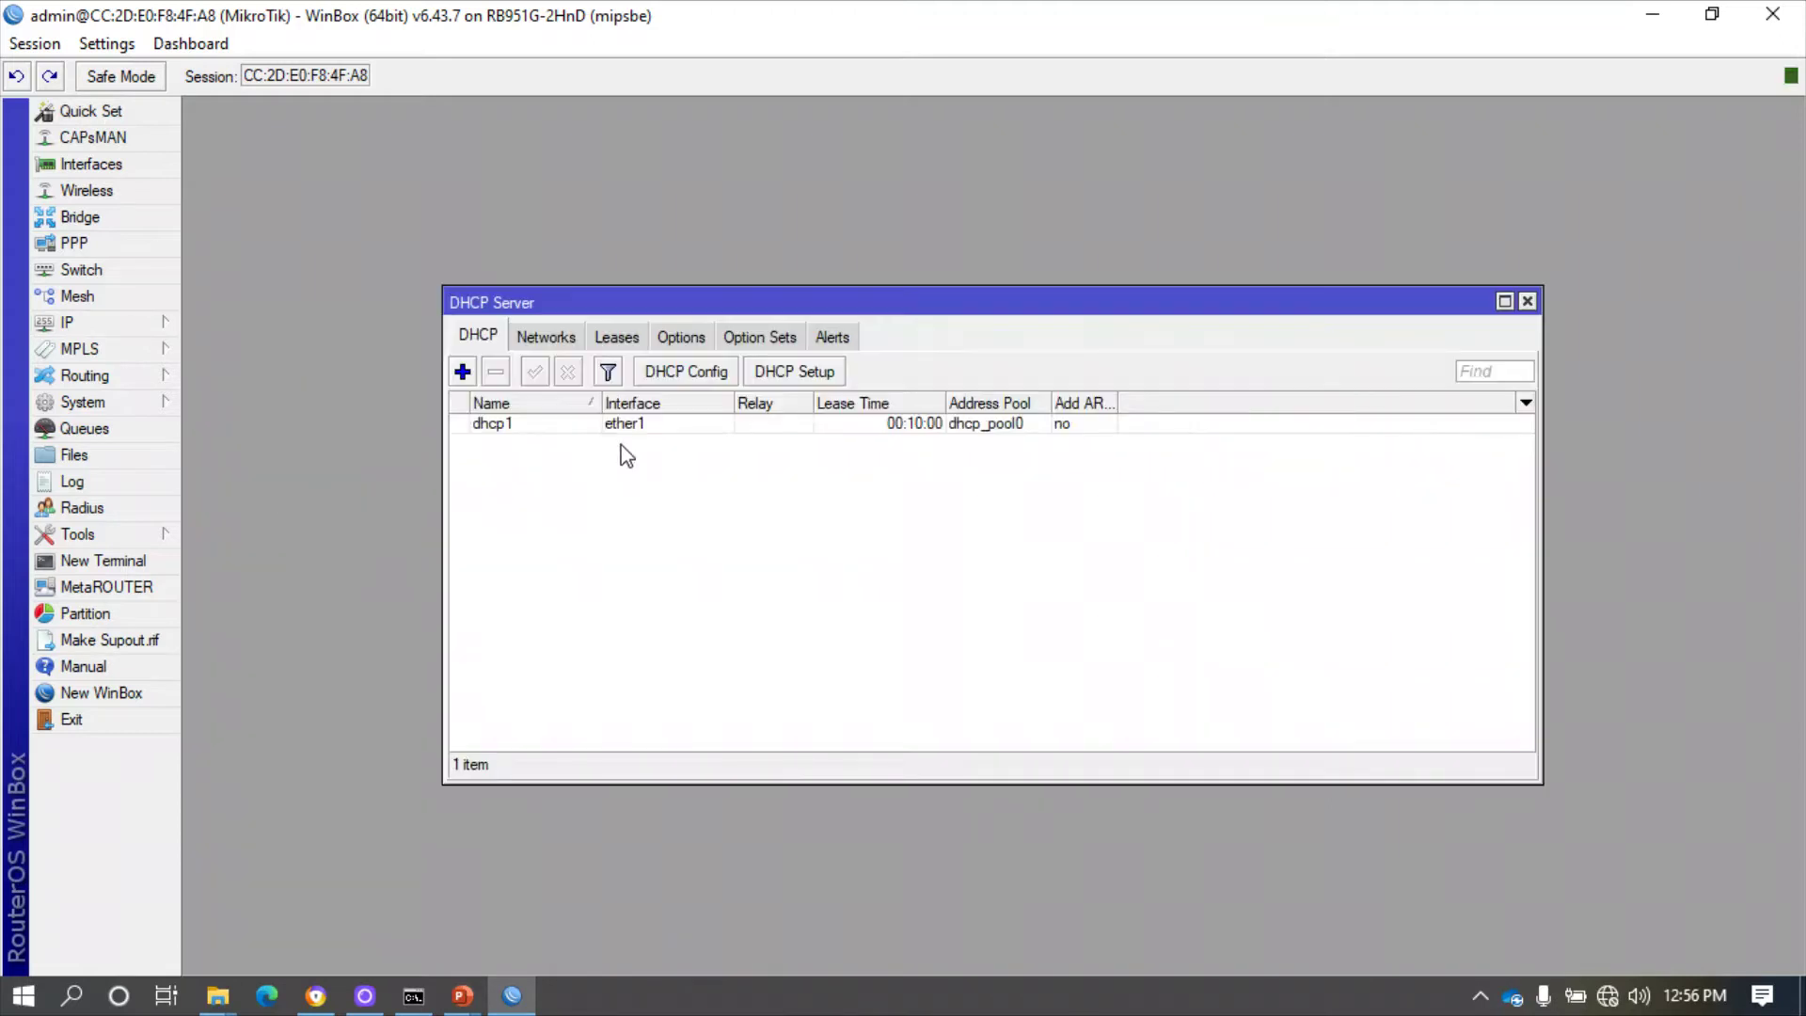
click(523, 420)
click(495, 373)
- Run DHCP Setup on ether1, accepting the suggested address space, gateway, pool, DNS and lease time
click(794, 372)
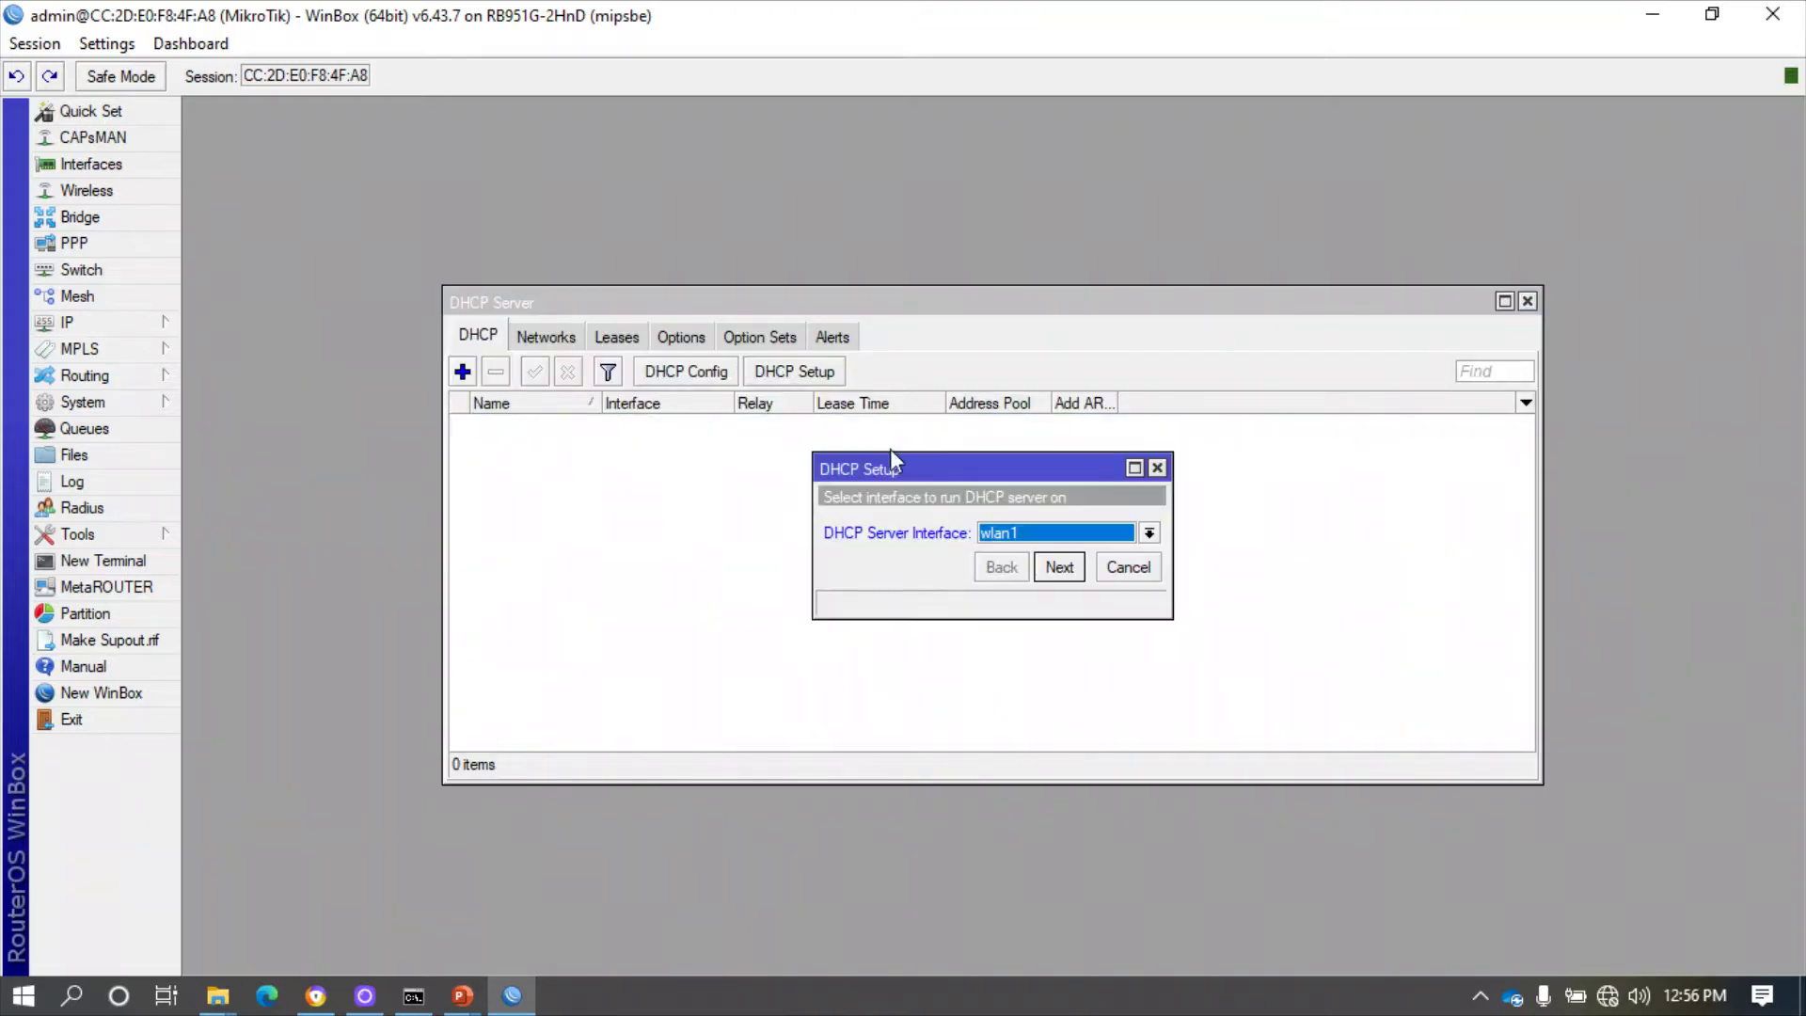
click(1059, 534)
click(1056, 553)
click(1059, 567)
click(1059, 566)
click(1059, 566)
click(1059, 566)
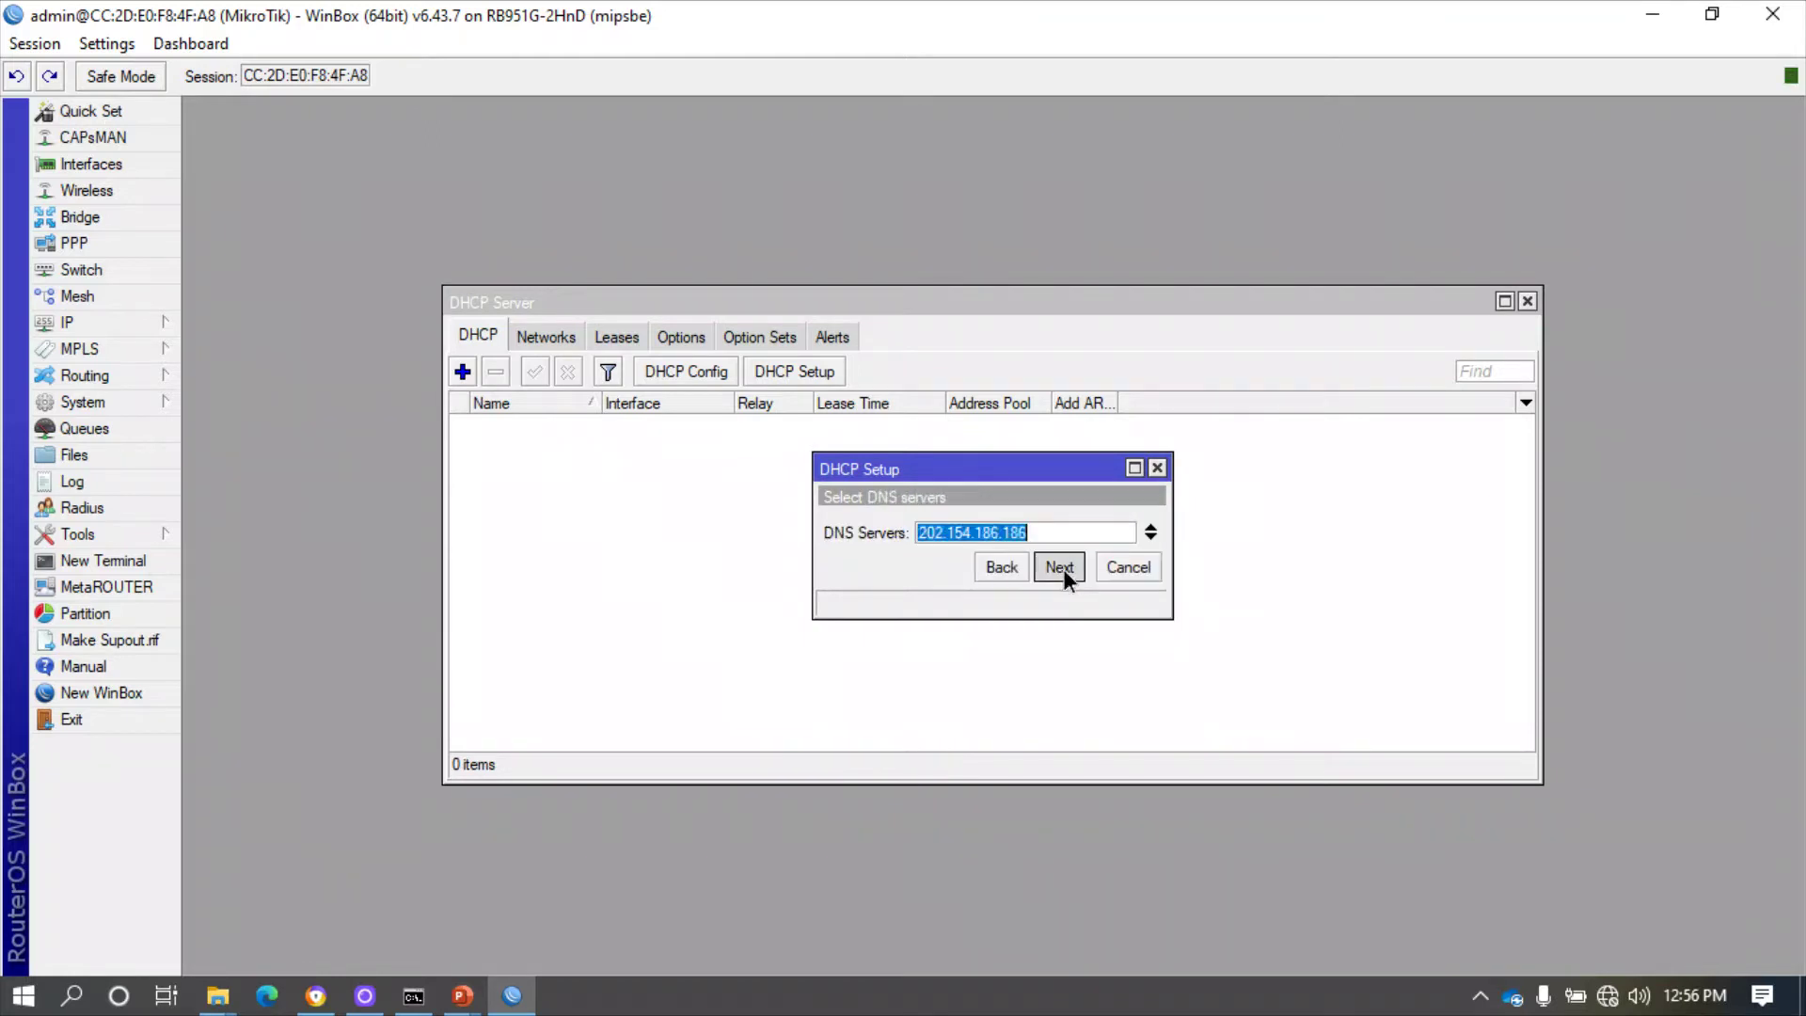
click(1059, 566)
click(1058, 566)
click(1037, 549)
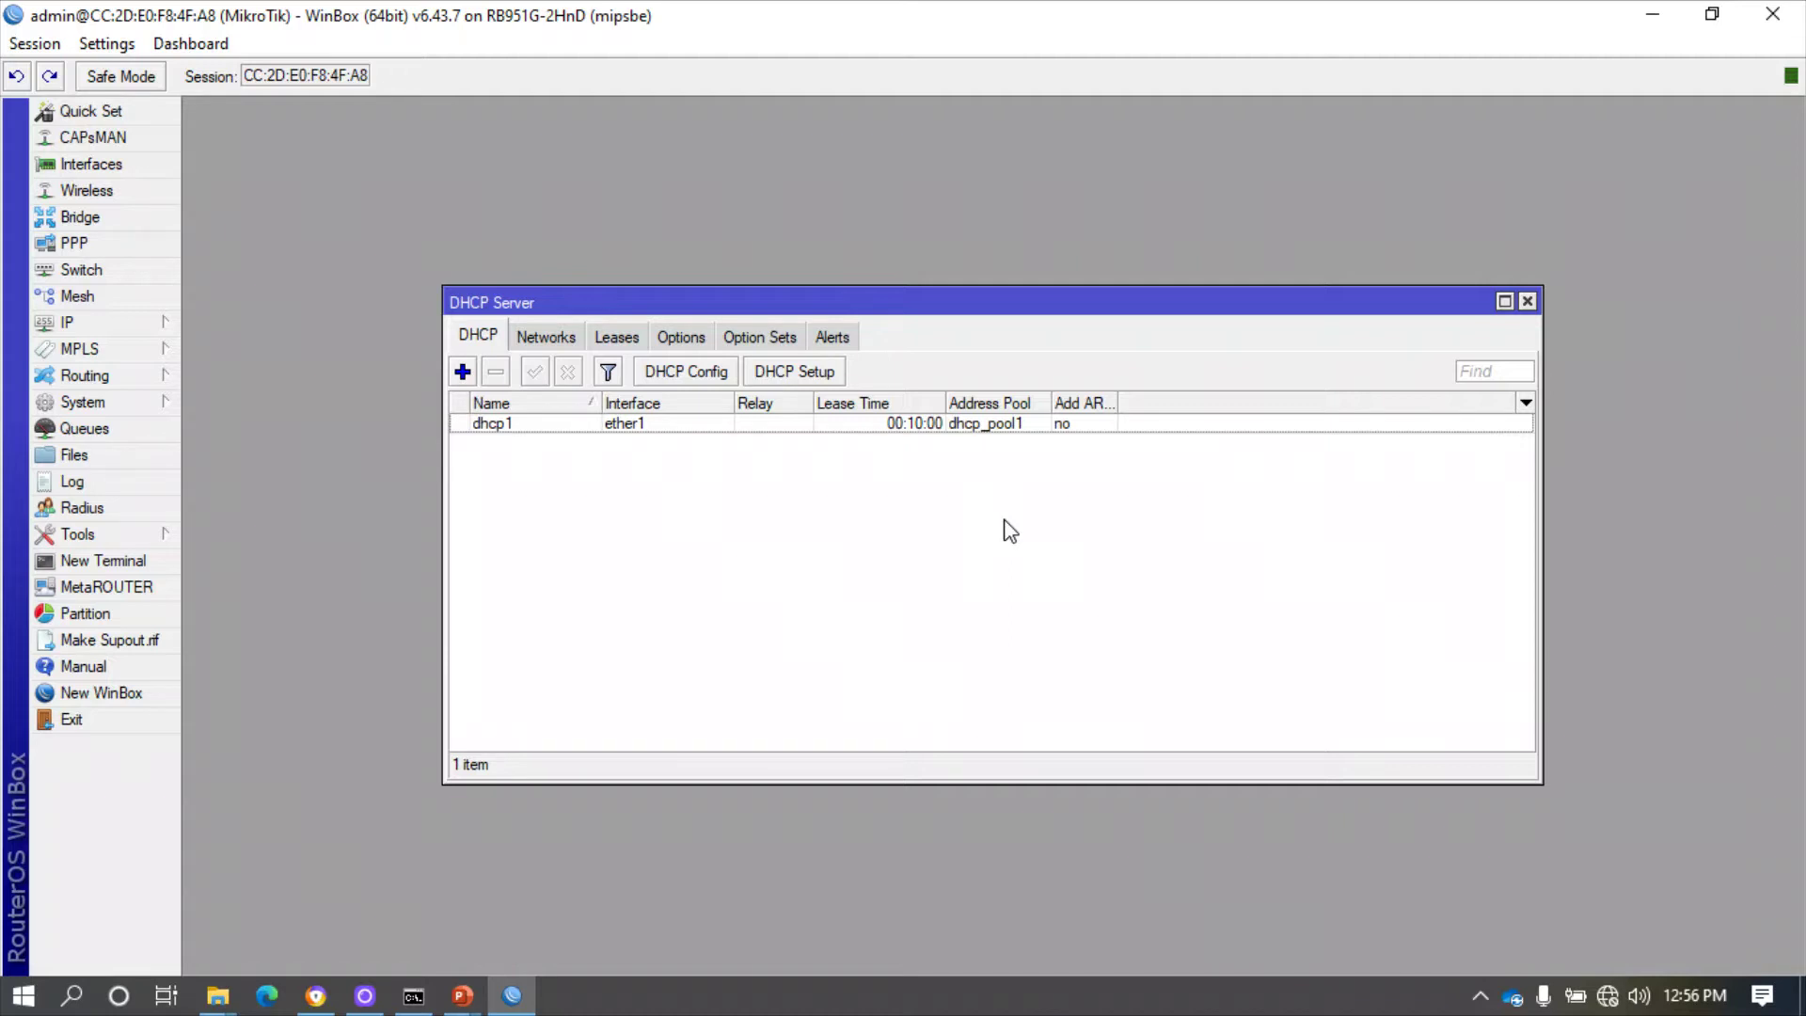
click(1526, 302)
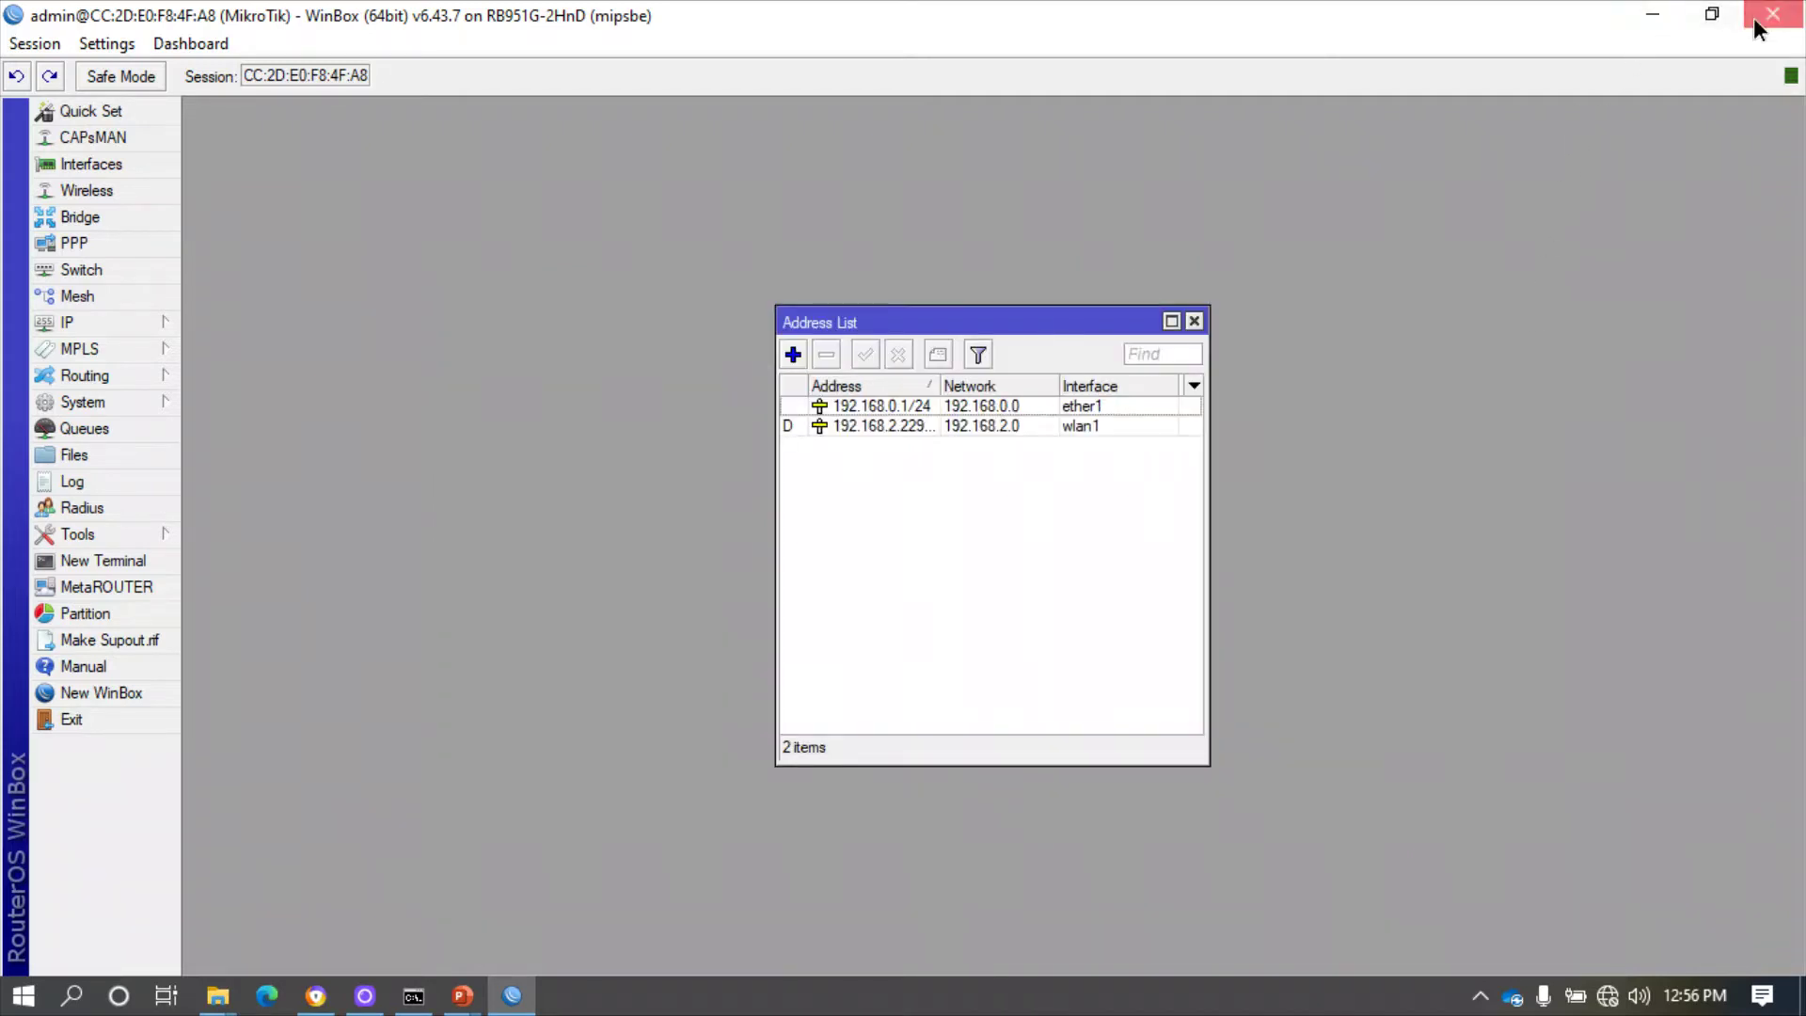
- Close the address list, minimize WinBox, and bring up the Start menu
click(1194, 320)
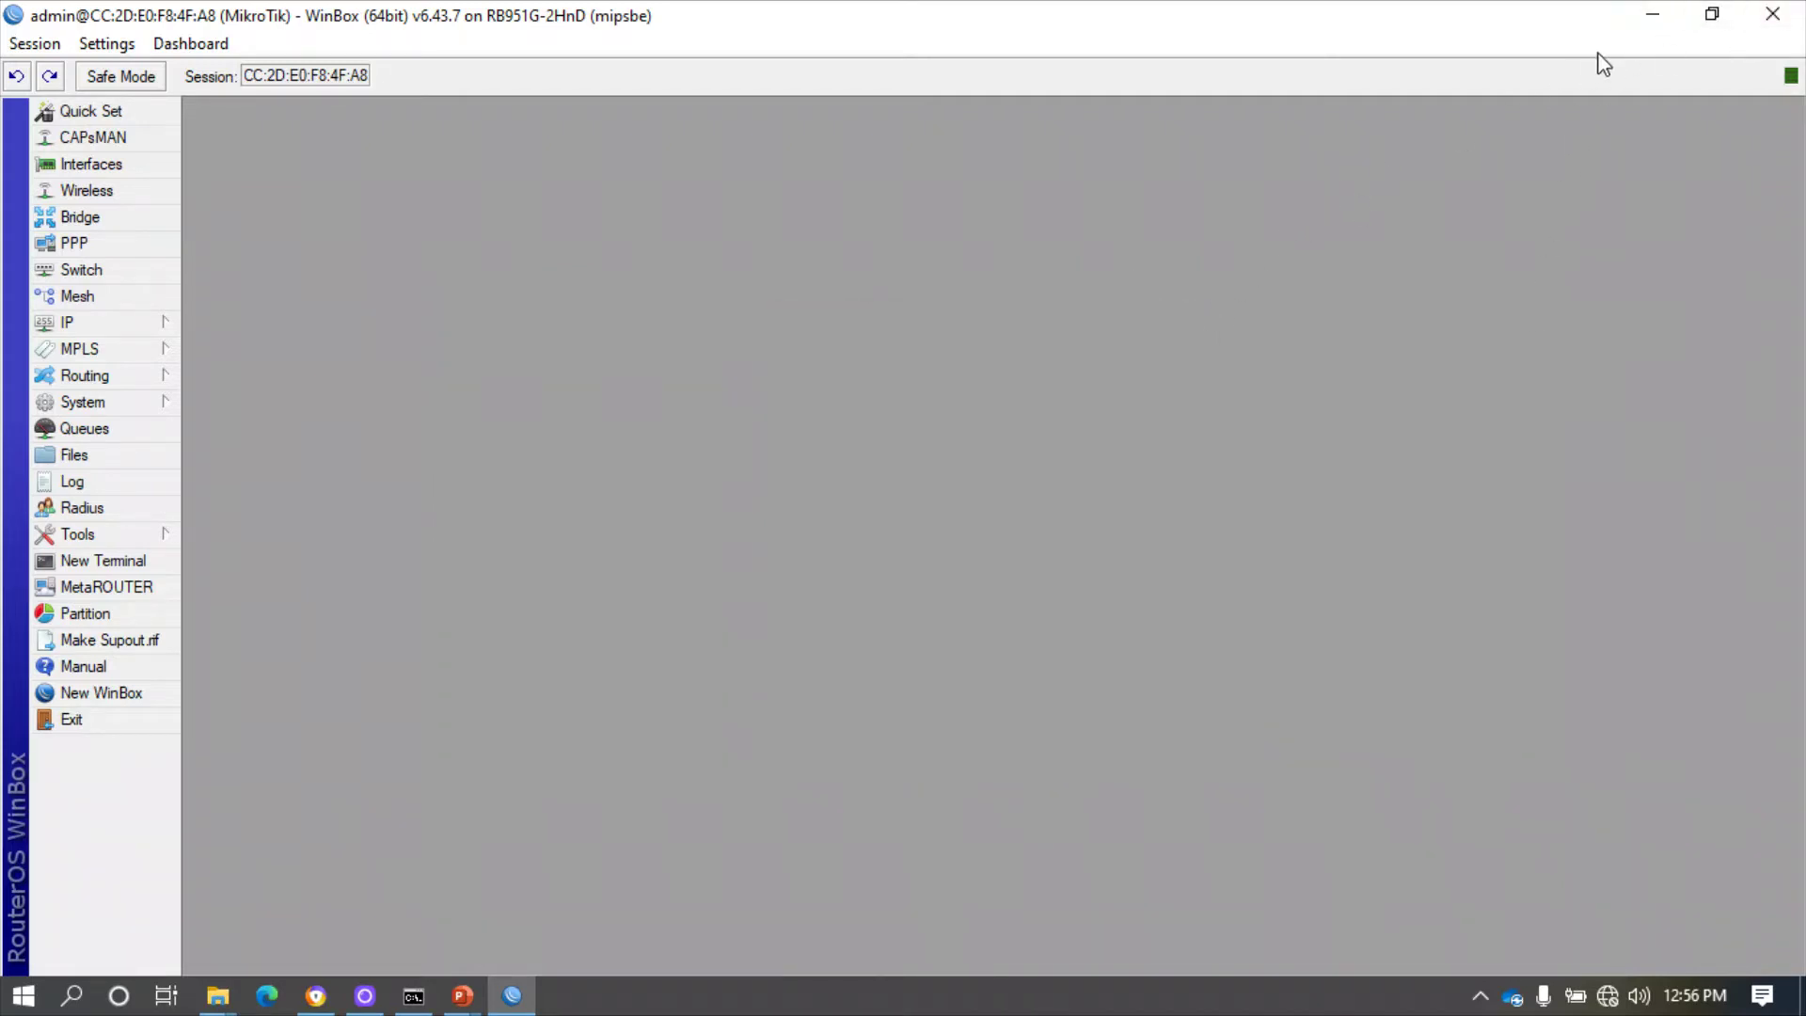
click(1652, 15)
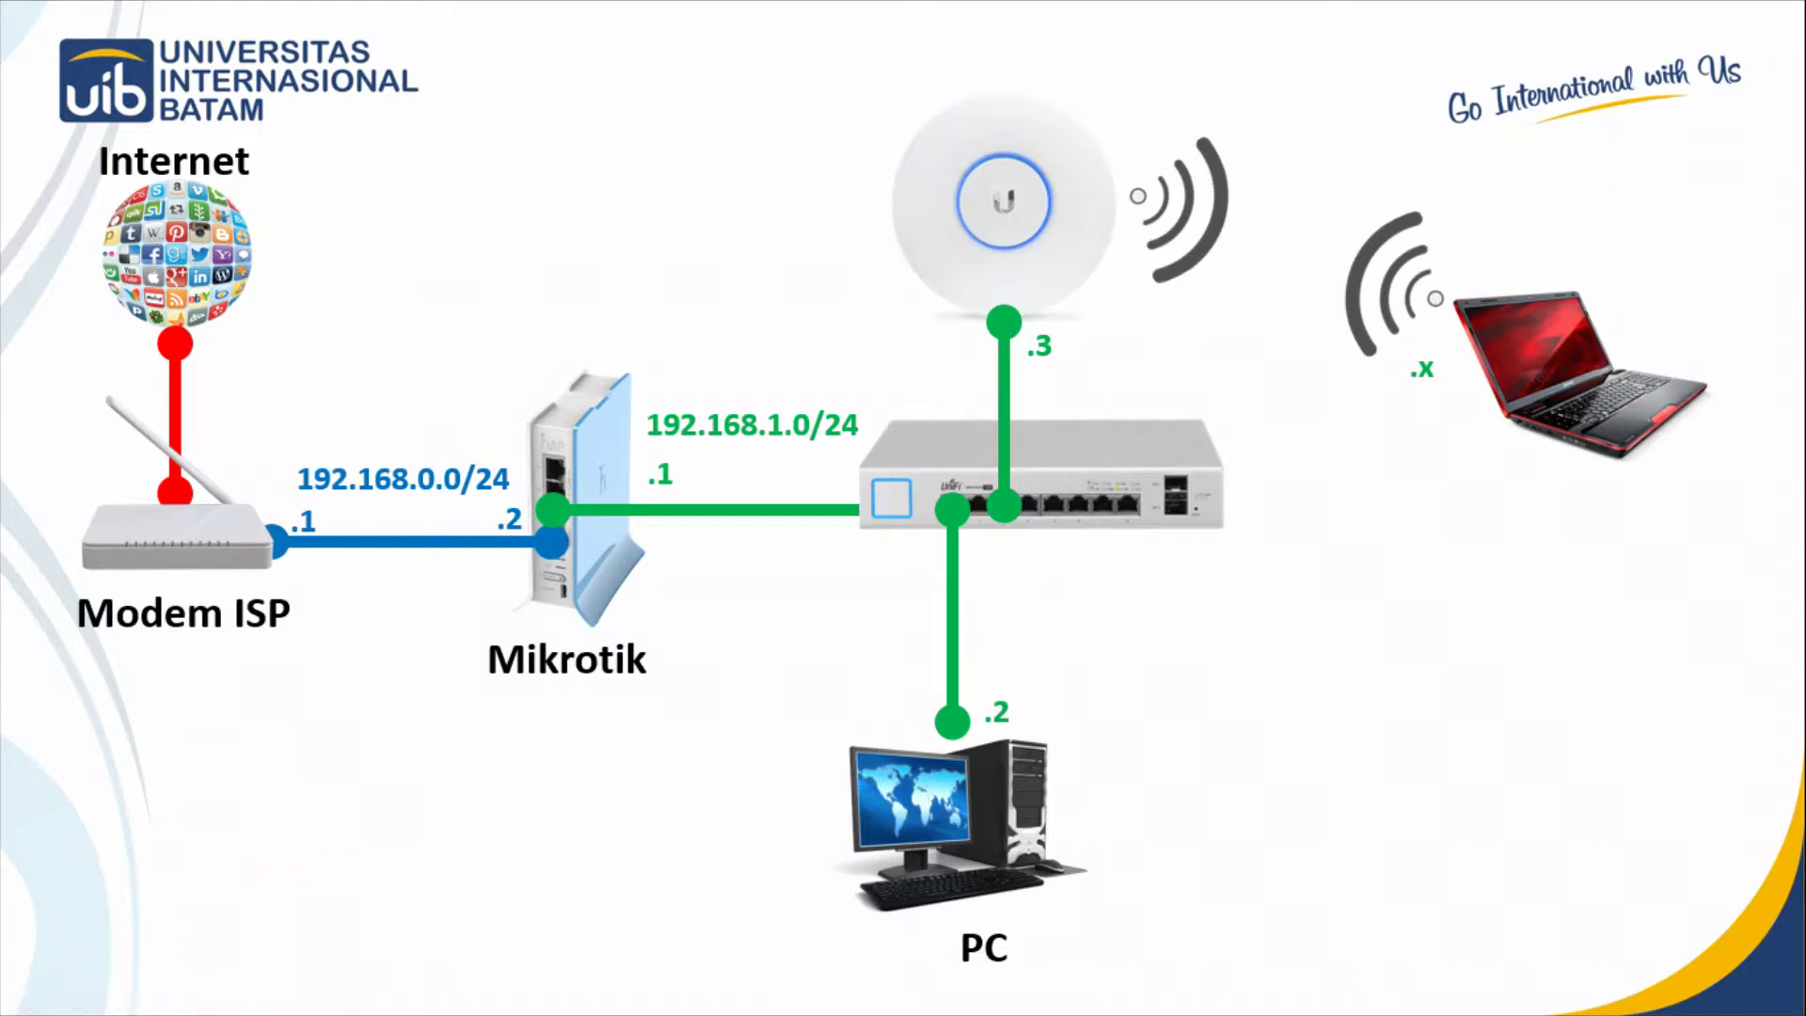
key(super)
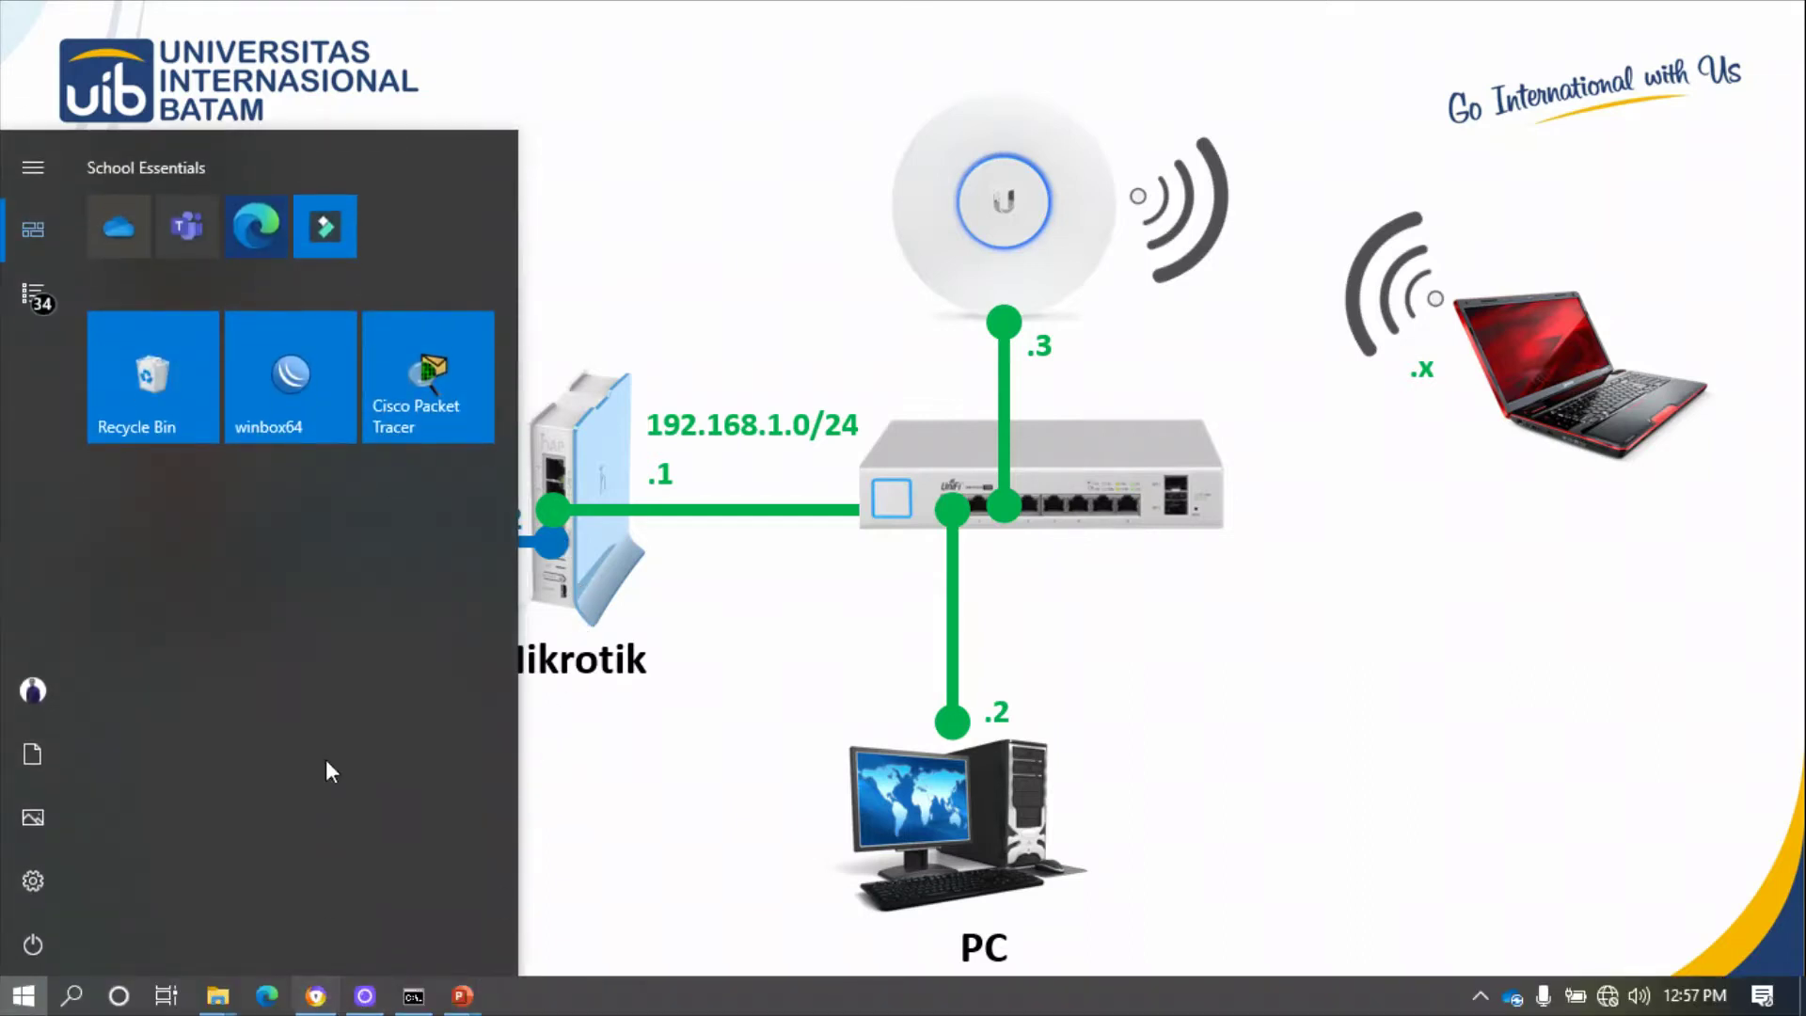
- Launch WinBox, connect to the RB941-2nD neighbour (E4:8D:8C:69:77:4C), and maximize its session
click(312, 376)
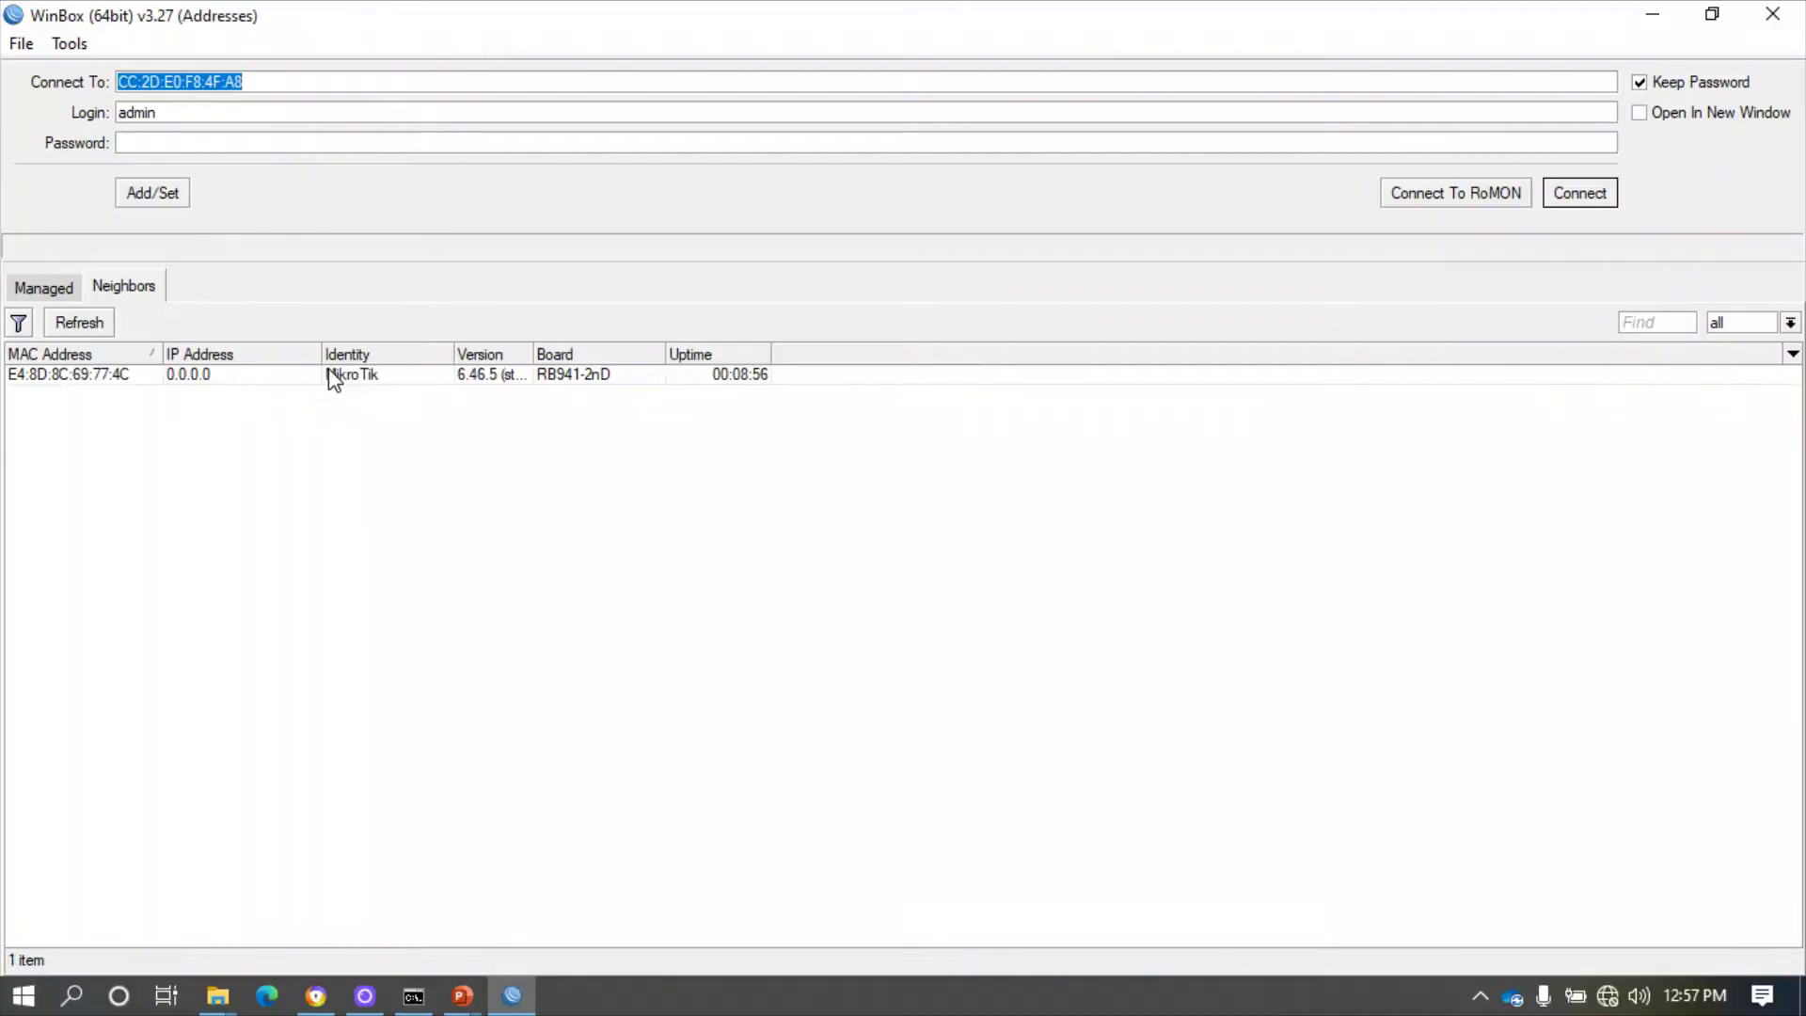
click(589, 376)
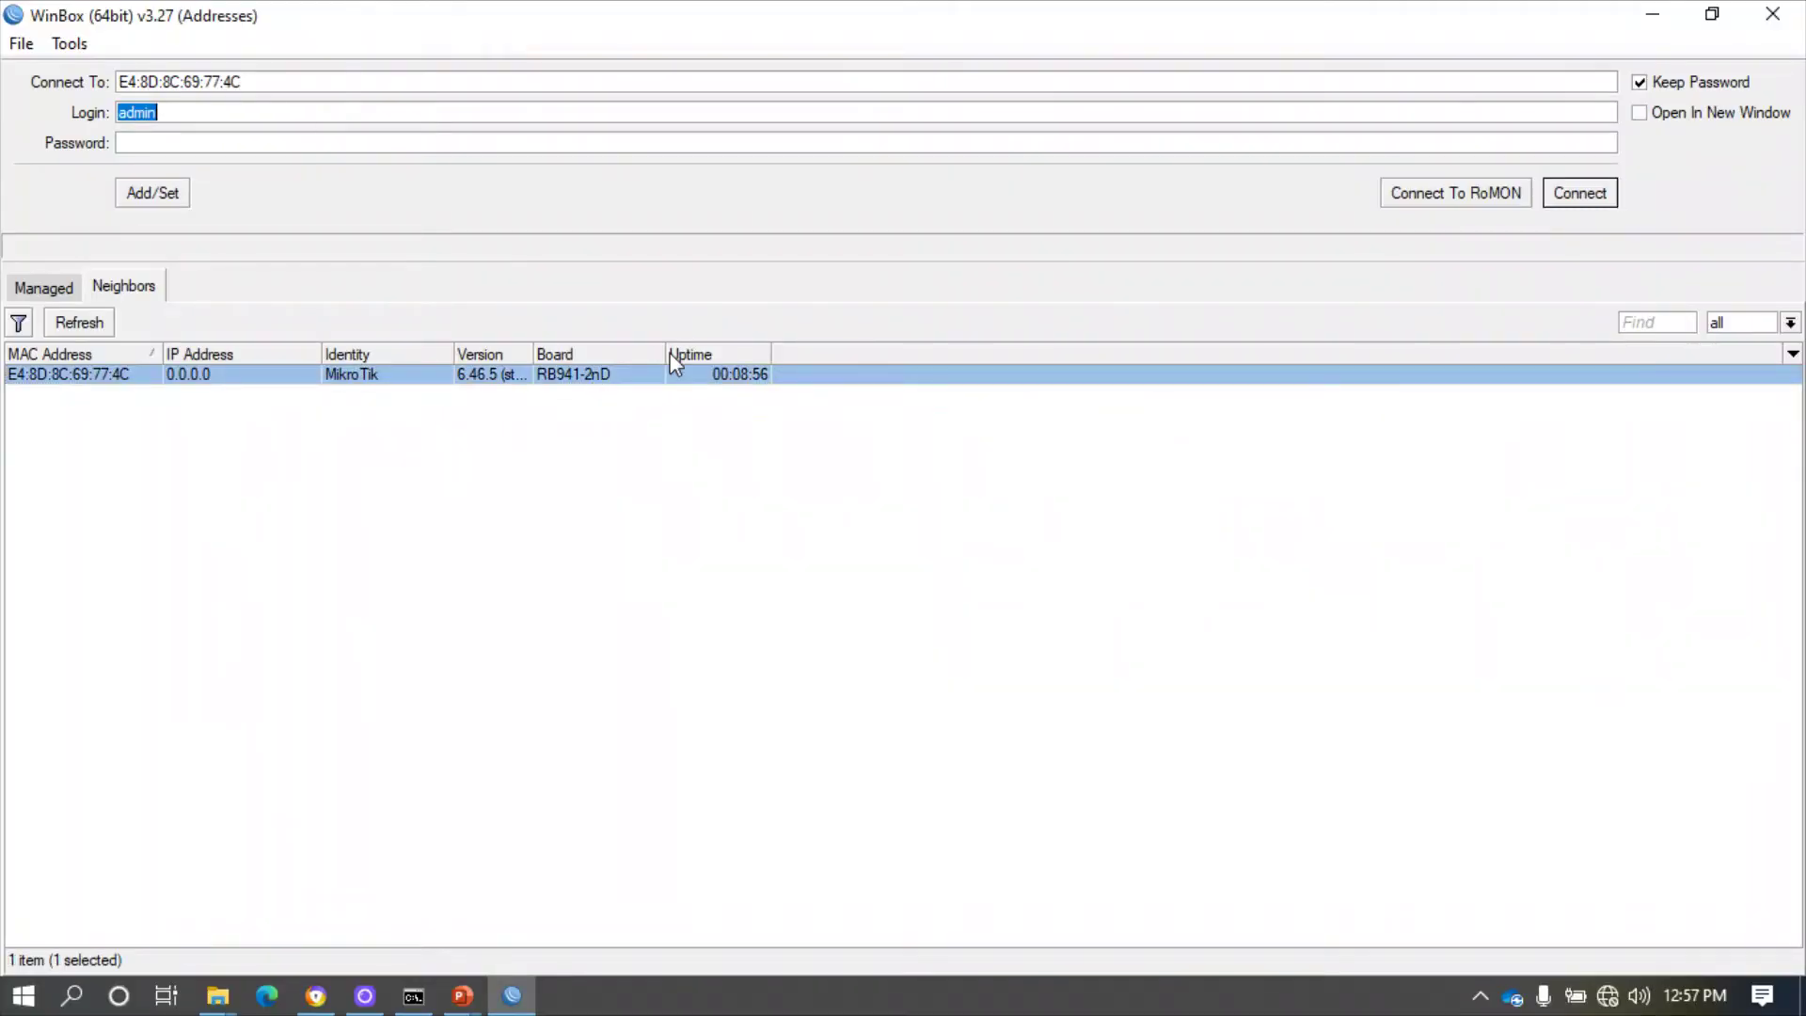
drag(666, 355, 715, 354)
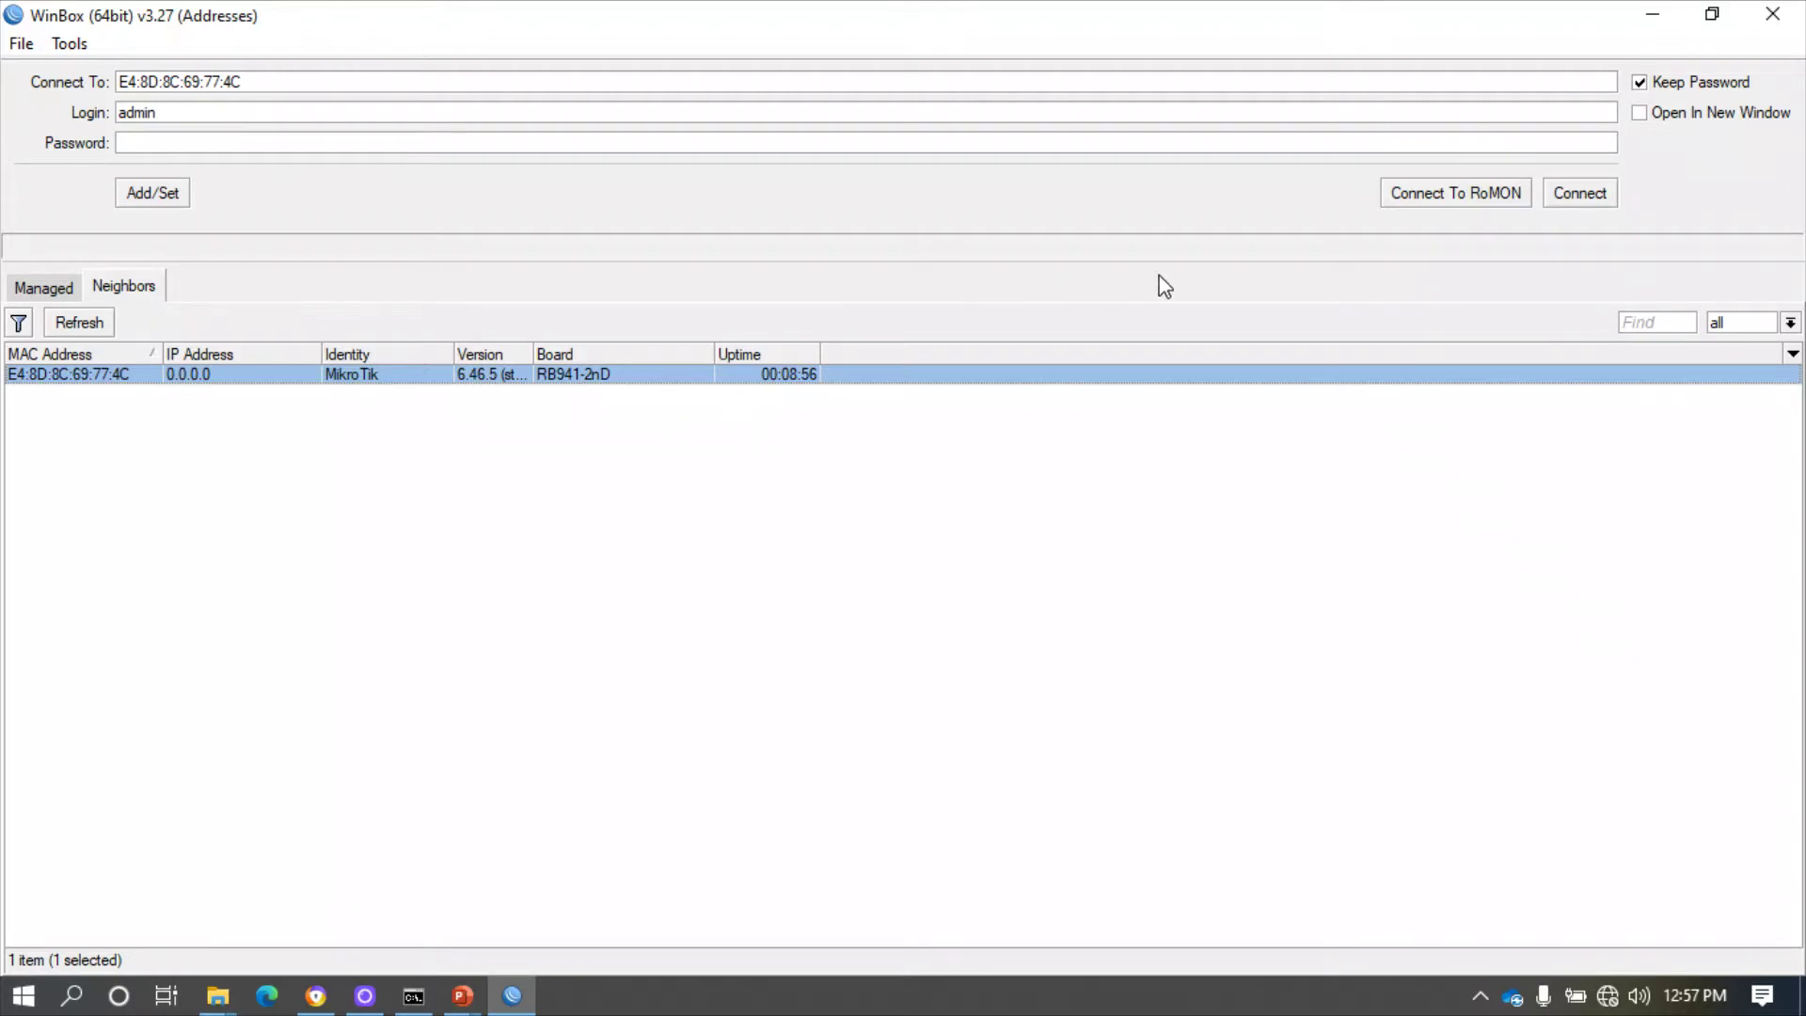
click(1598, 198)
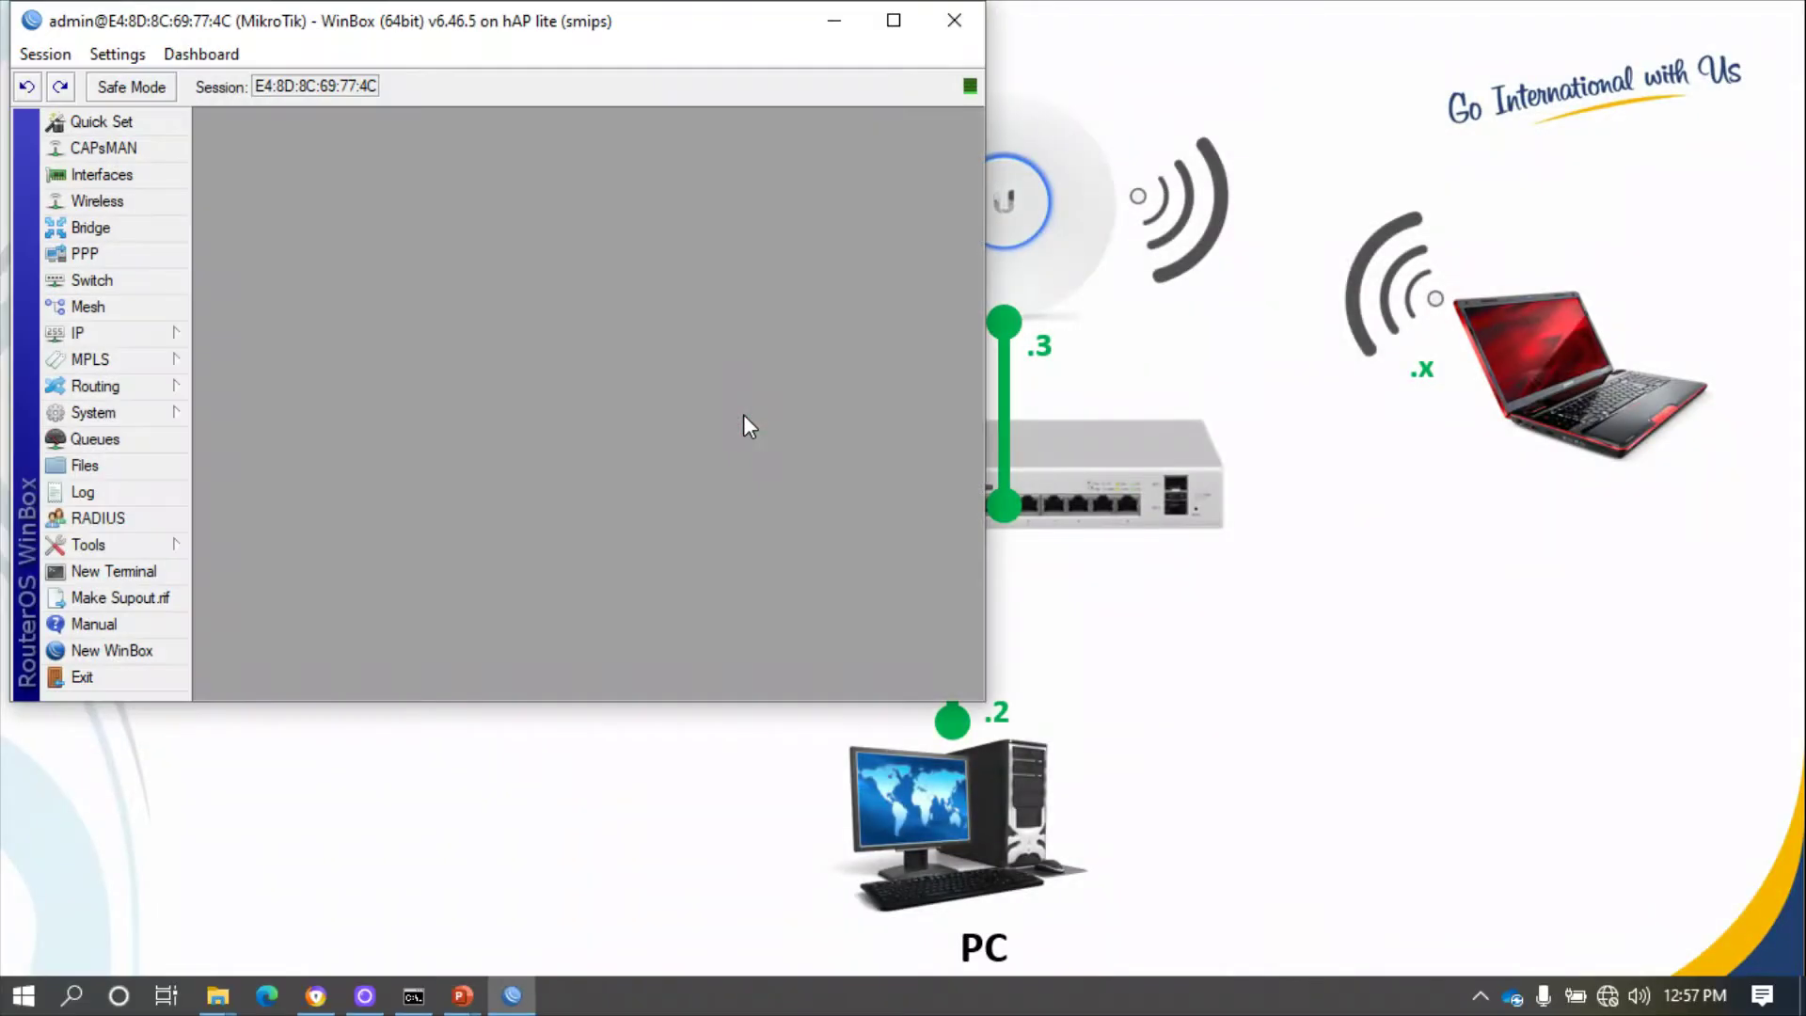
click(891, 21)
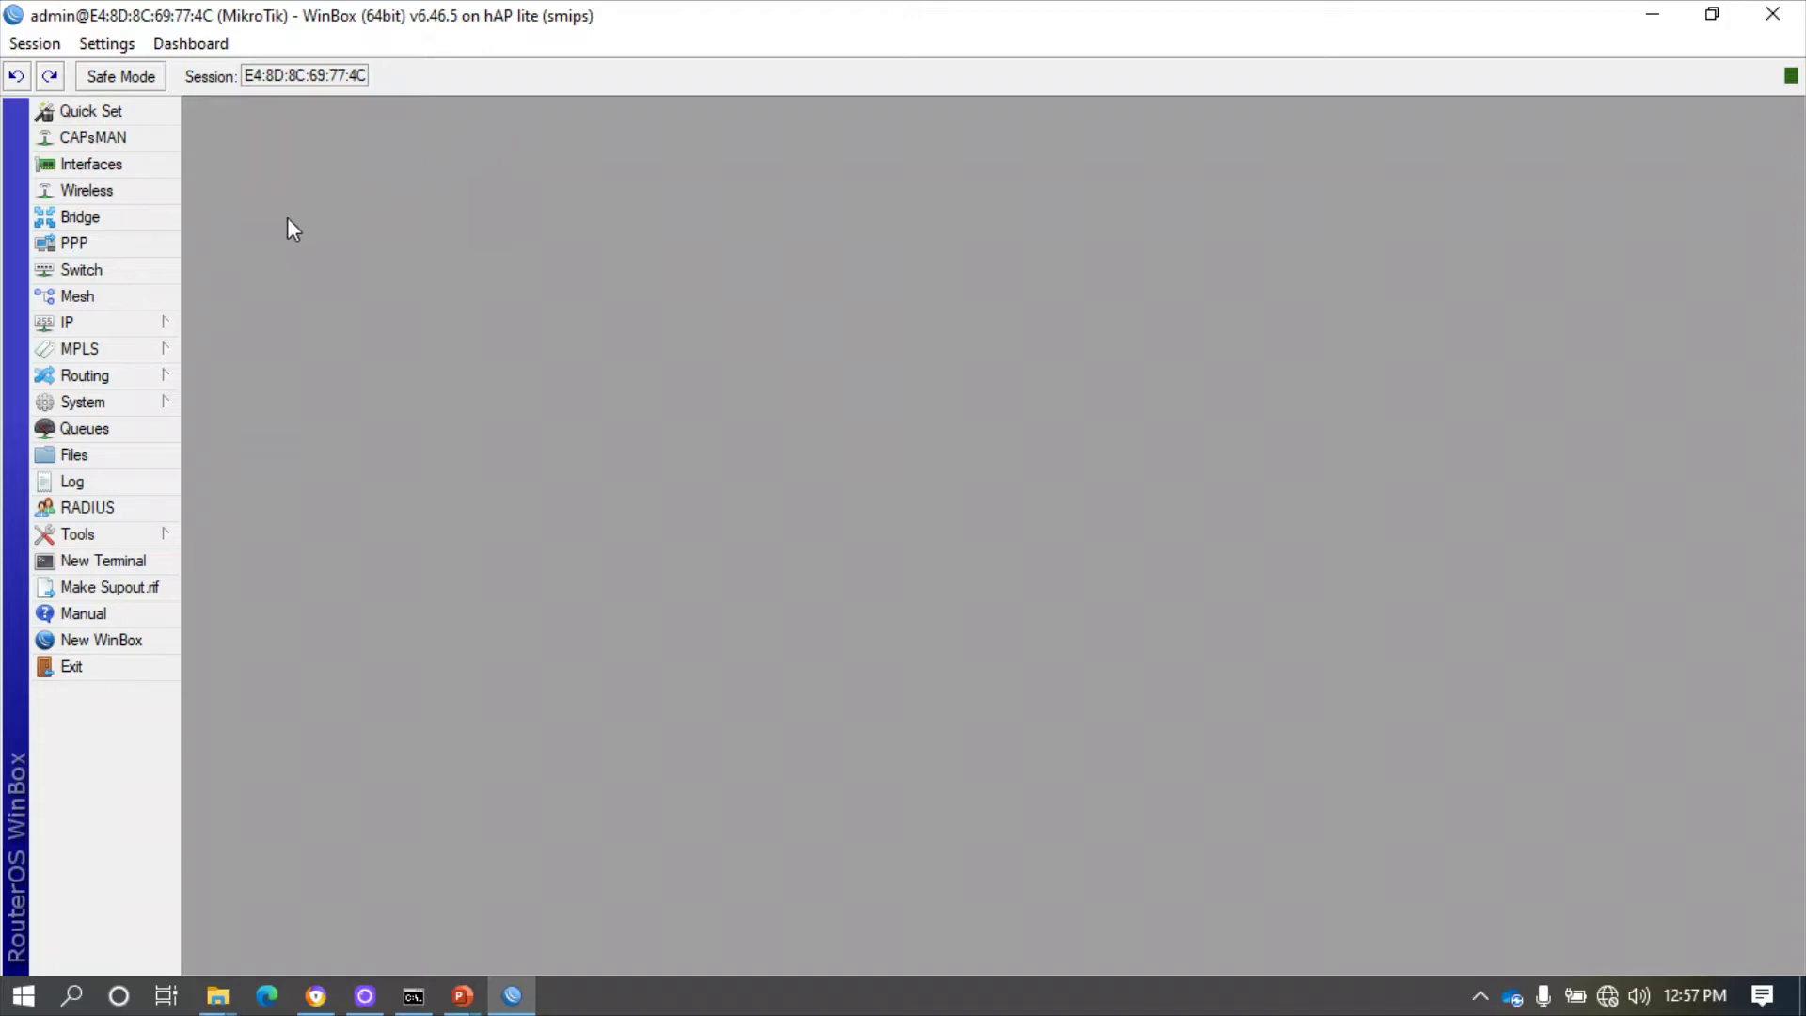
click(156, 323)
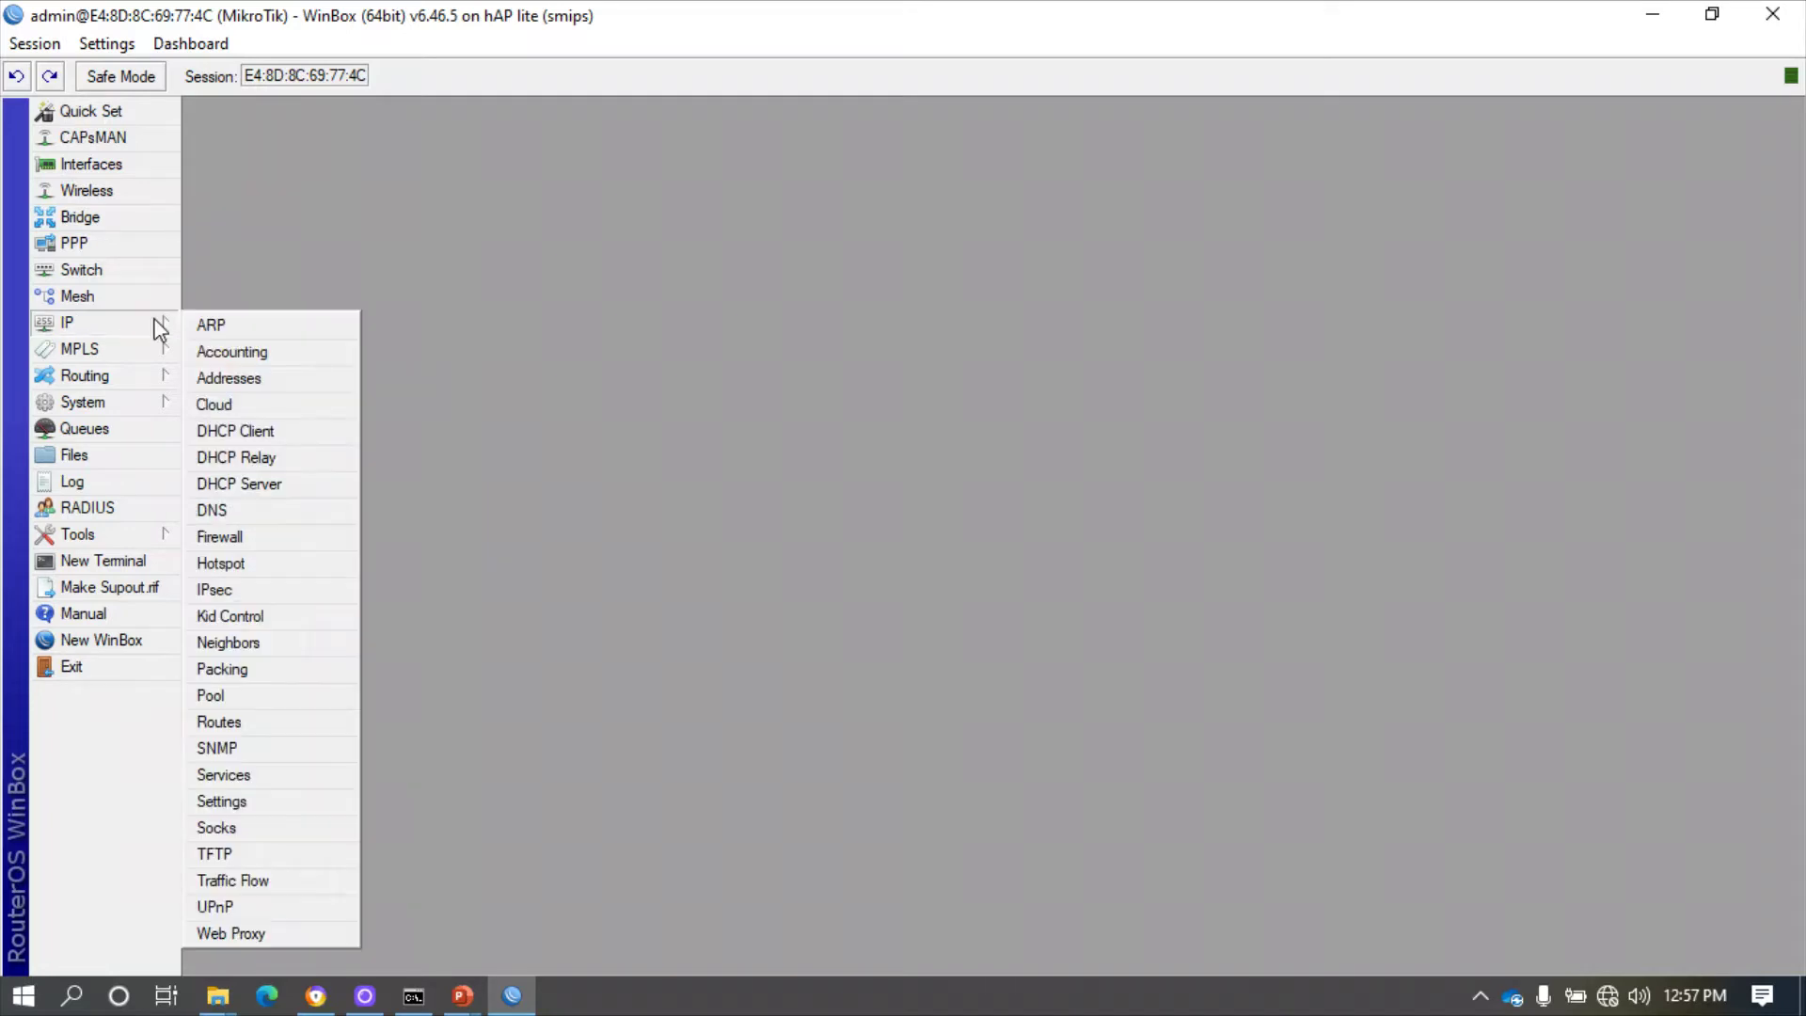
- Add a new DHCP client on interface ether1
click(247, 435)
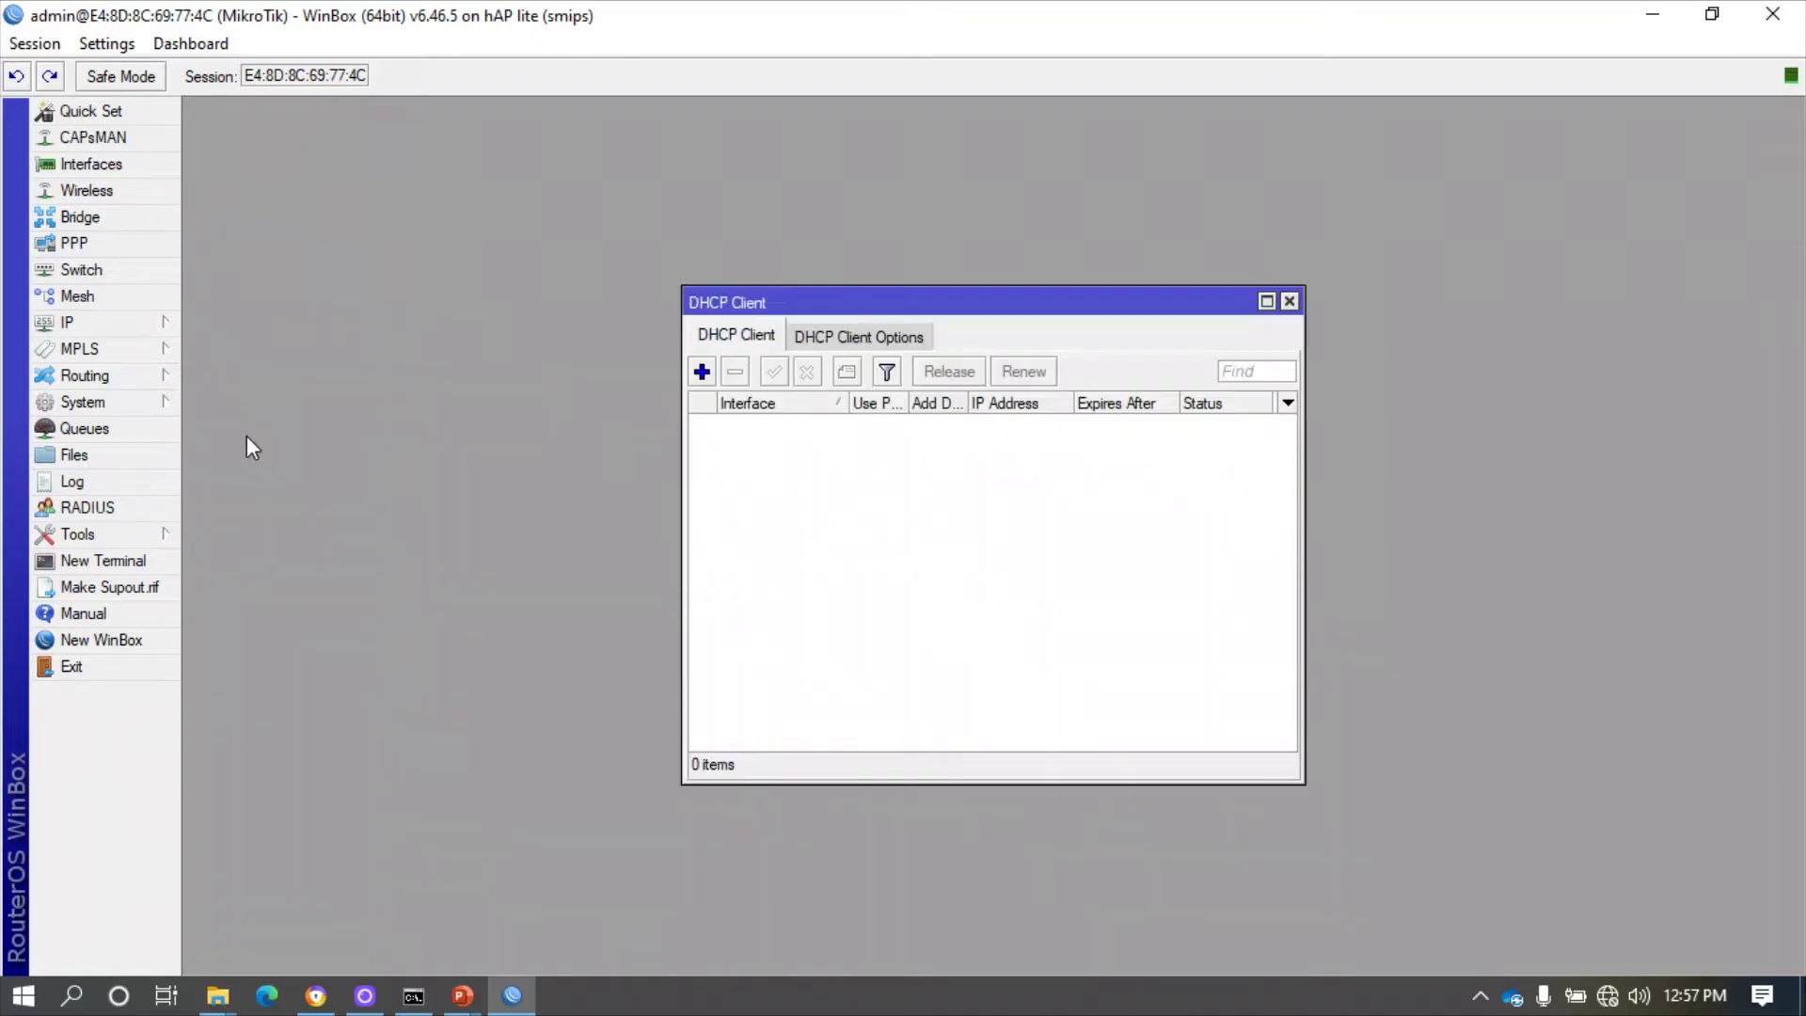
click(701, 373)
click(1076, 413)
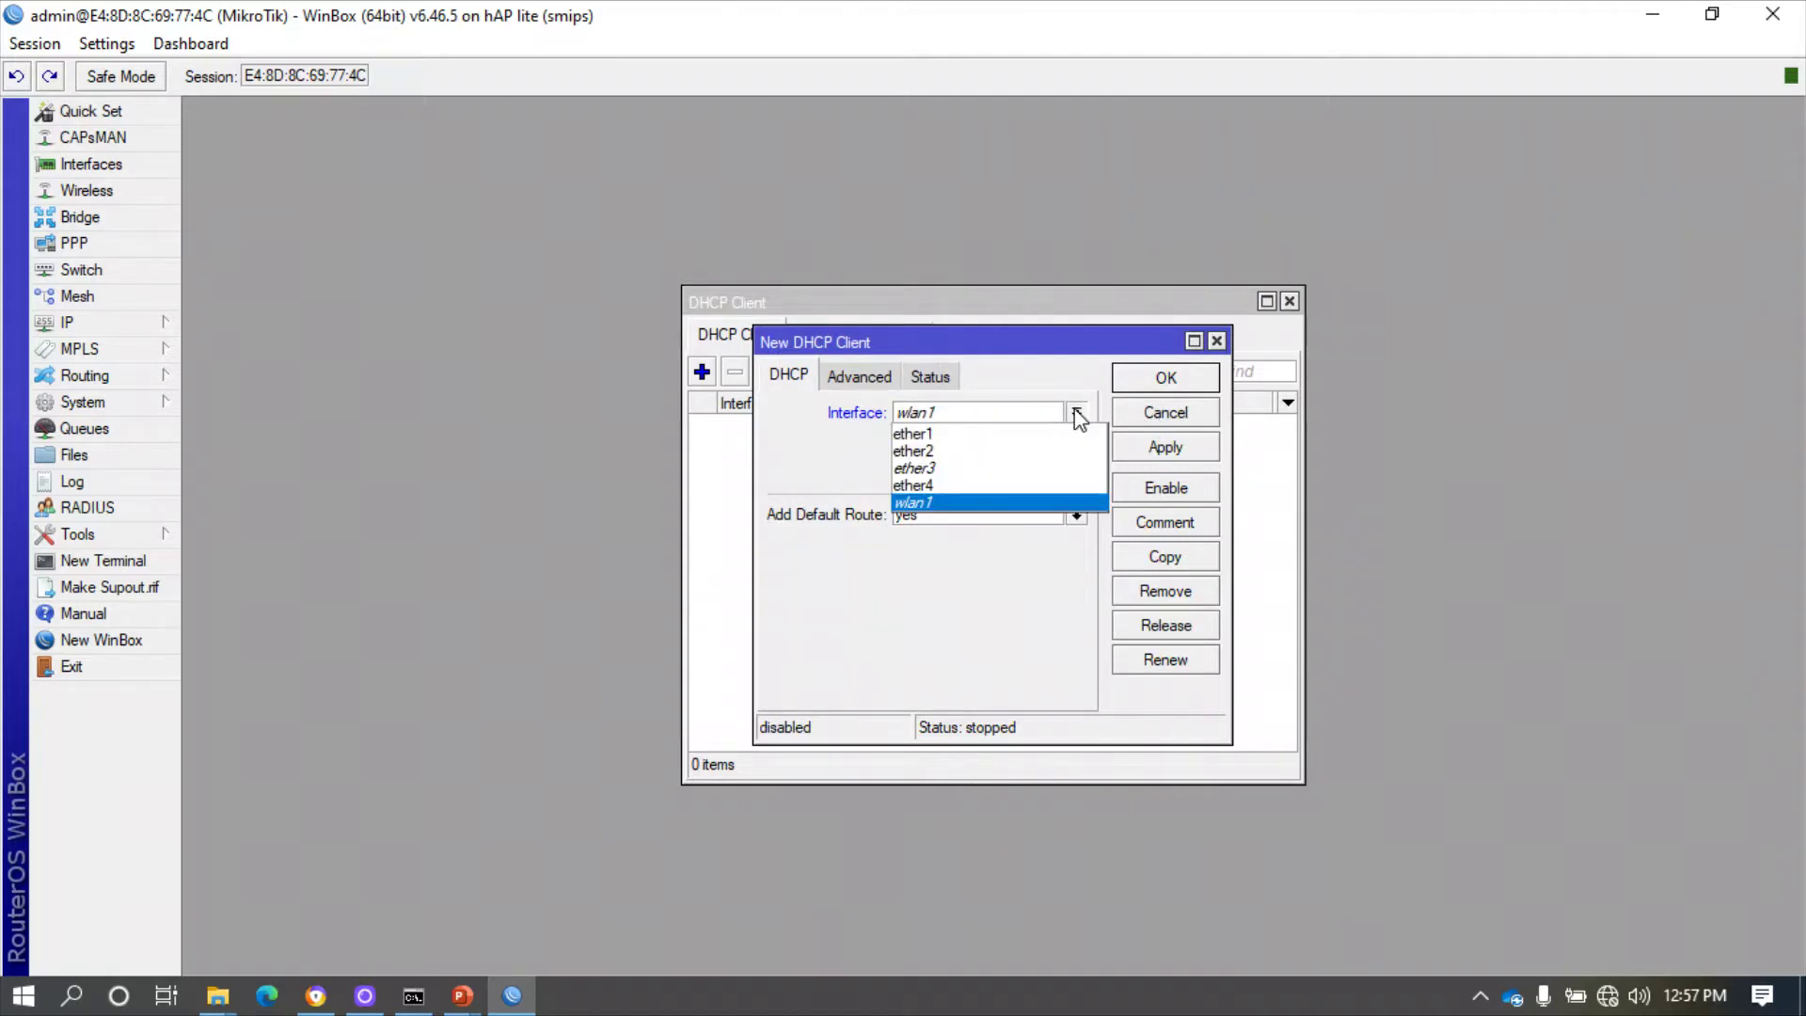
click(1048, 434)
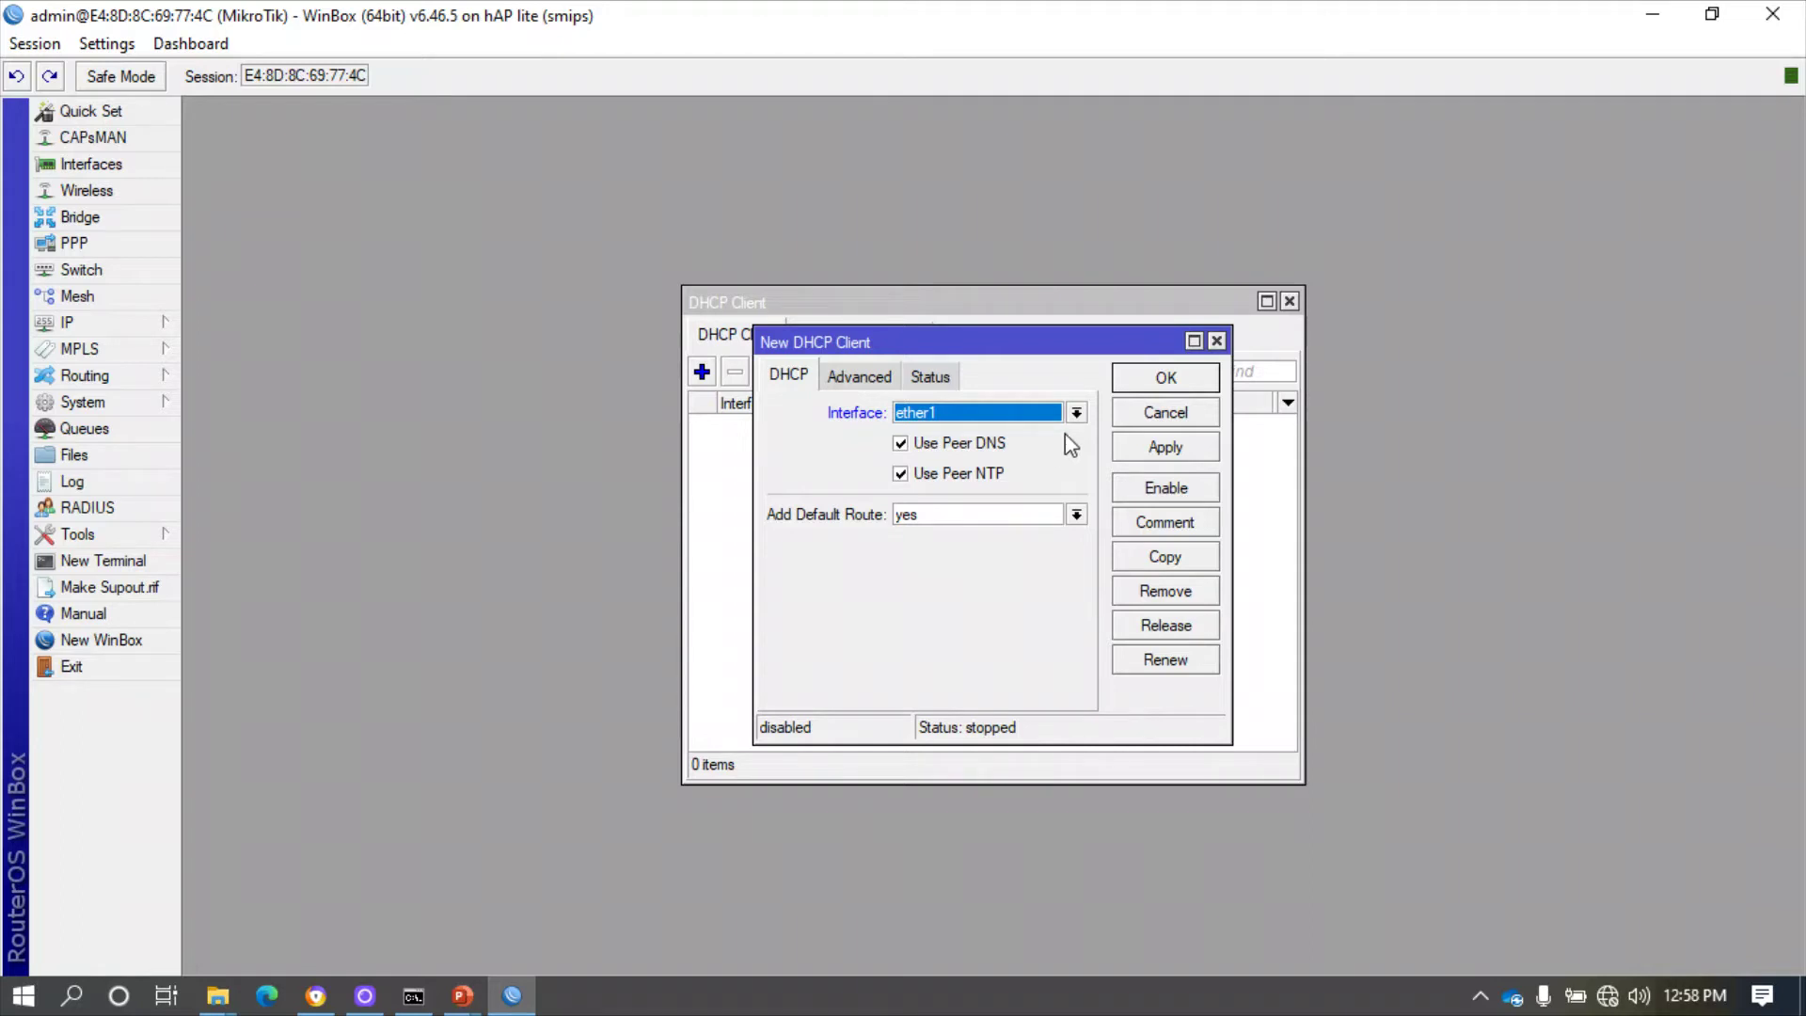
click(1158, 447)
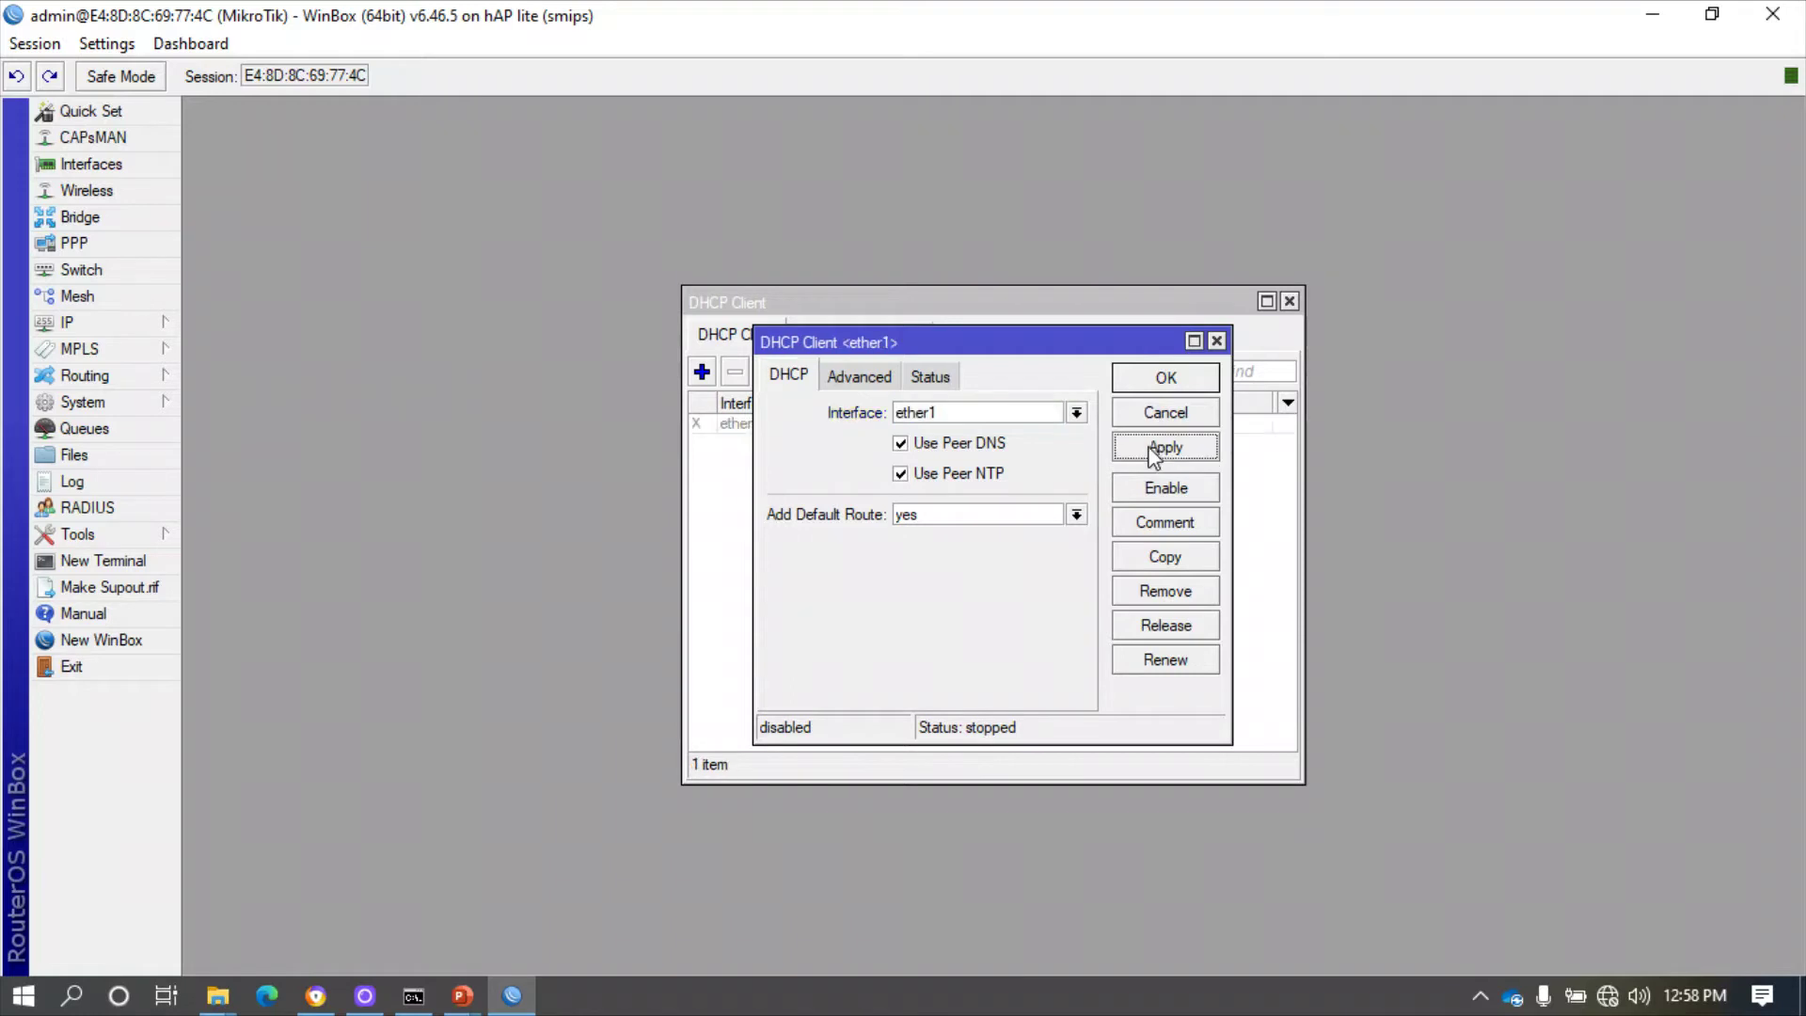
click(1167, 378)
- Enable the ether1 DHCP client so it binds 192.168.0.254/24
click(777, 423)
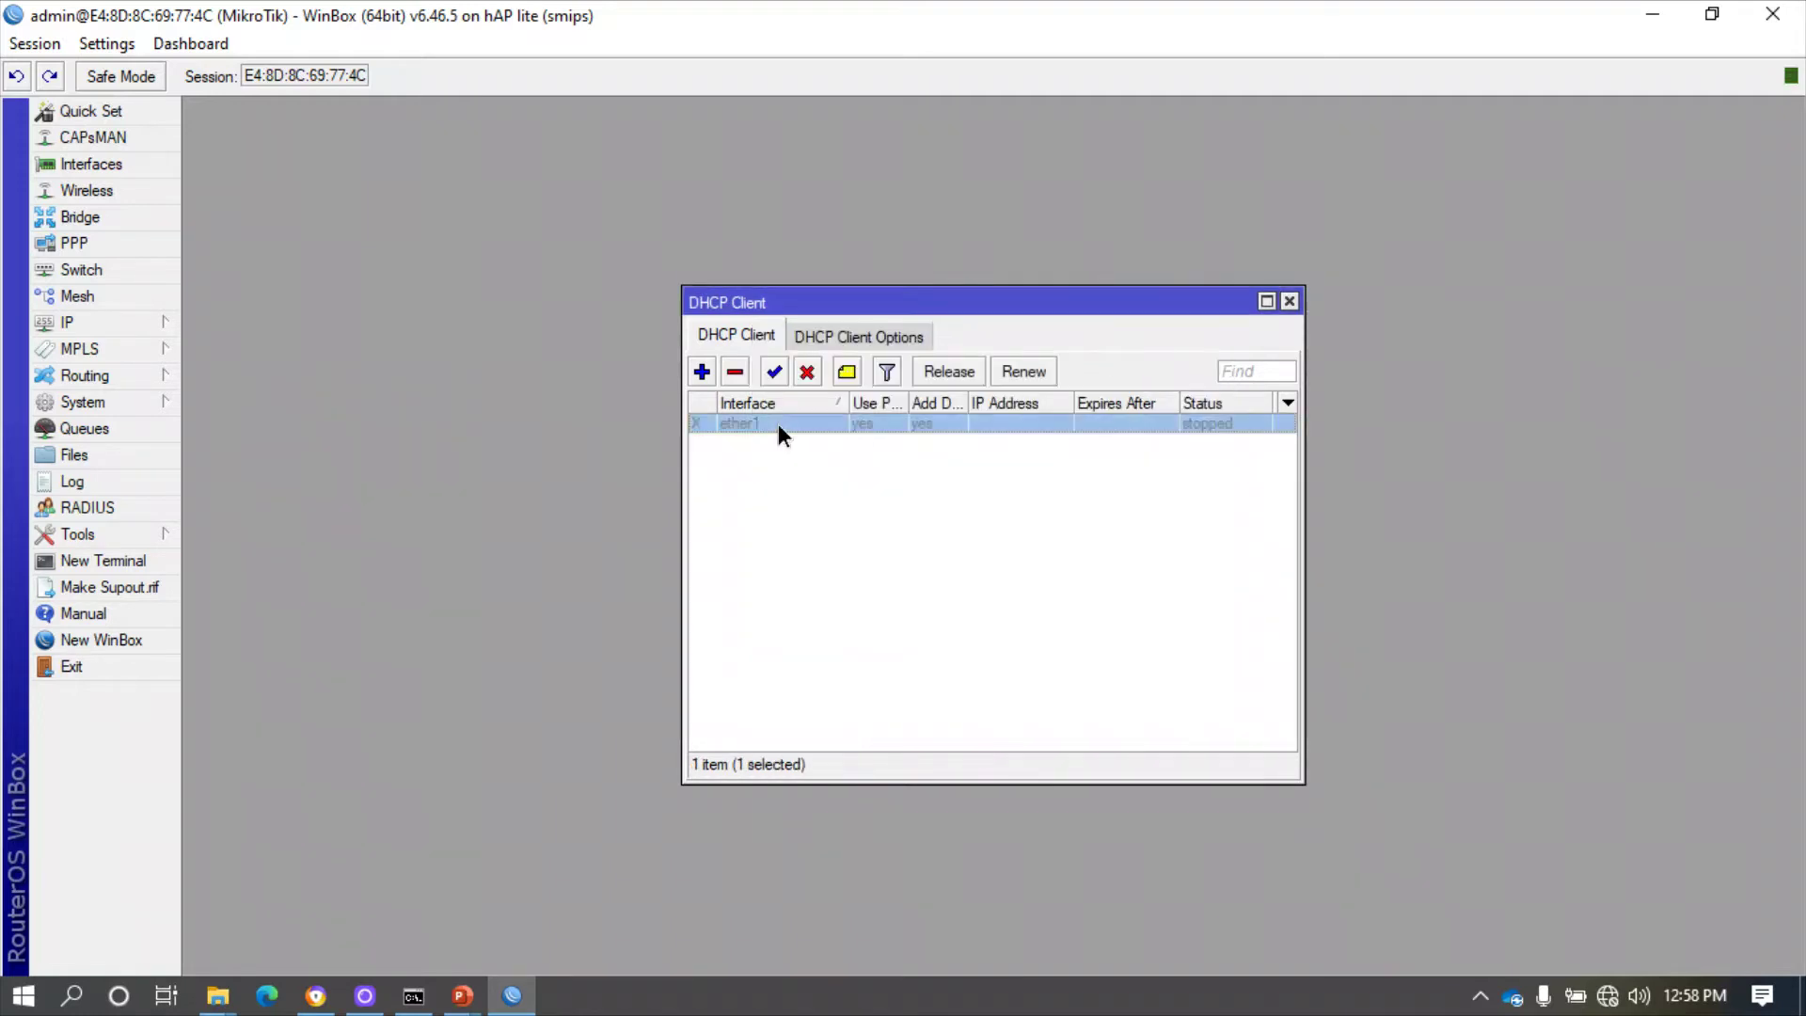
click(773, 372)
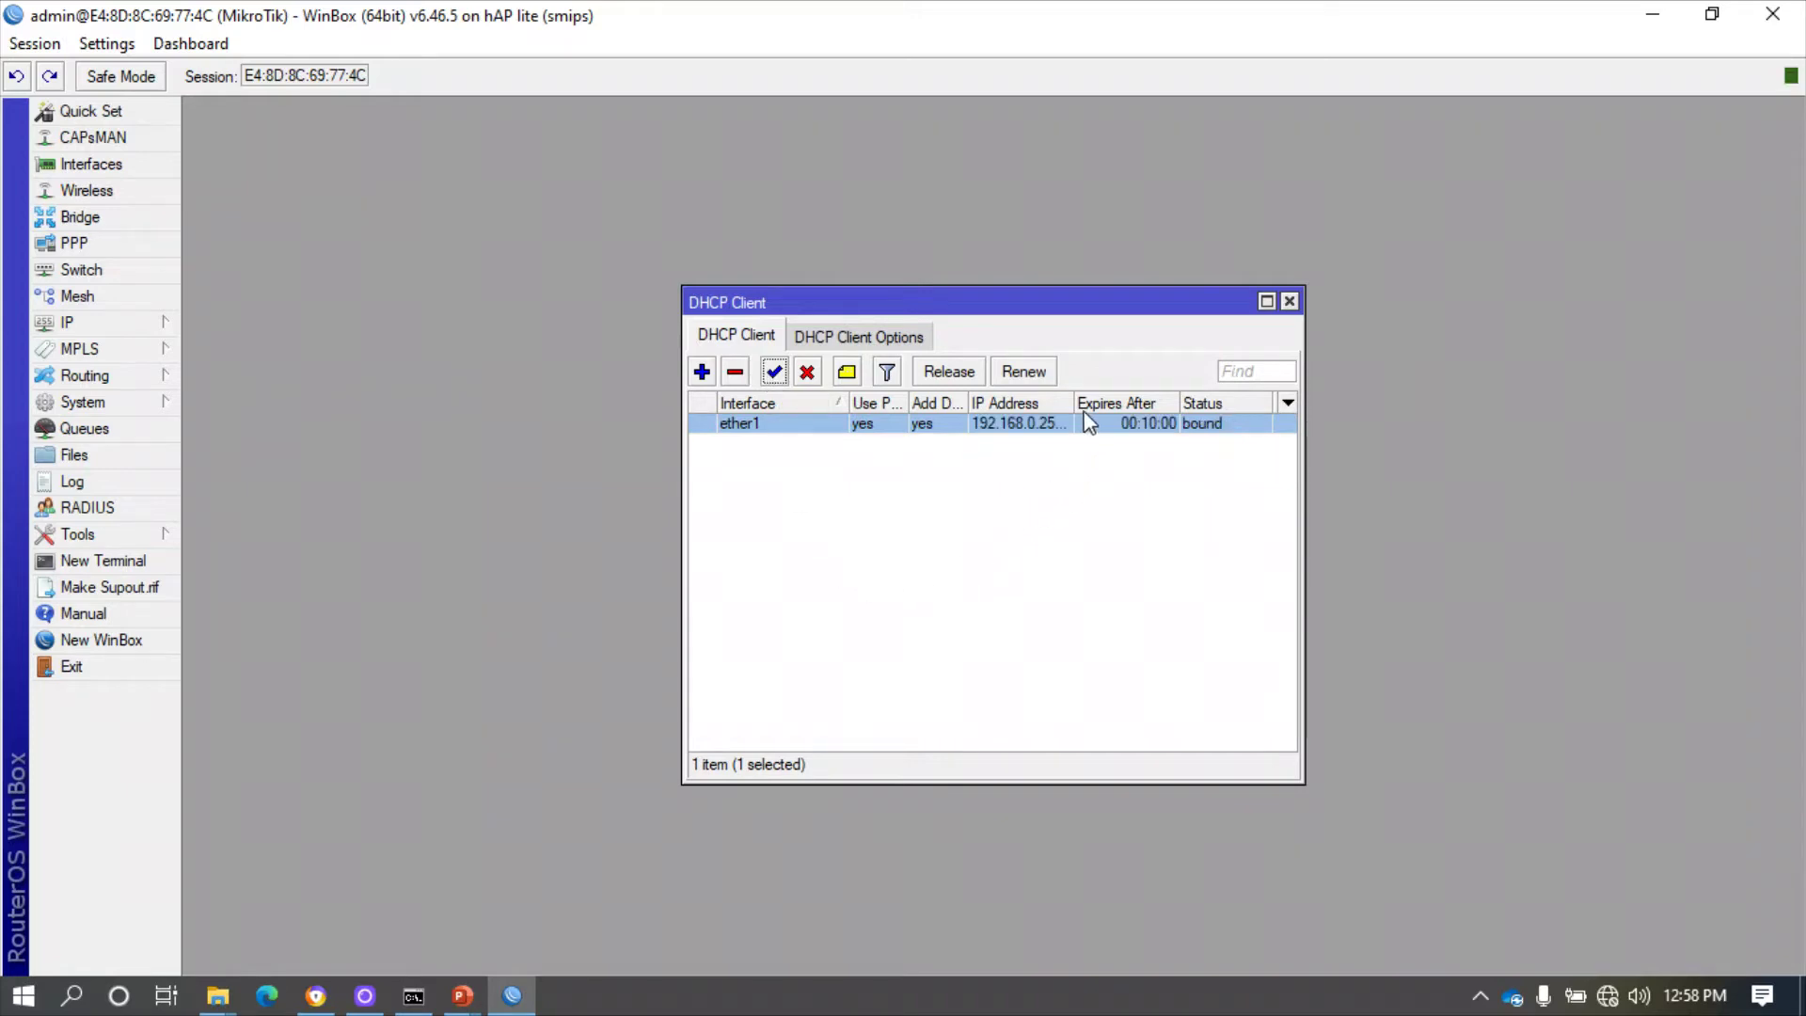
drag(1073, 402, 1121, 399)
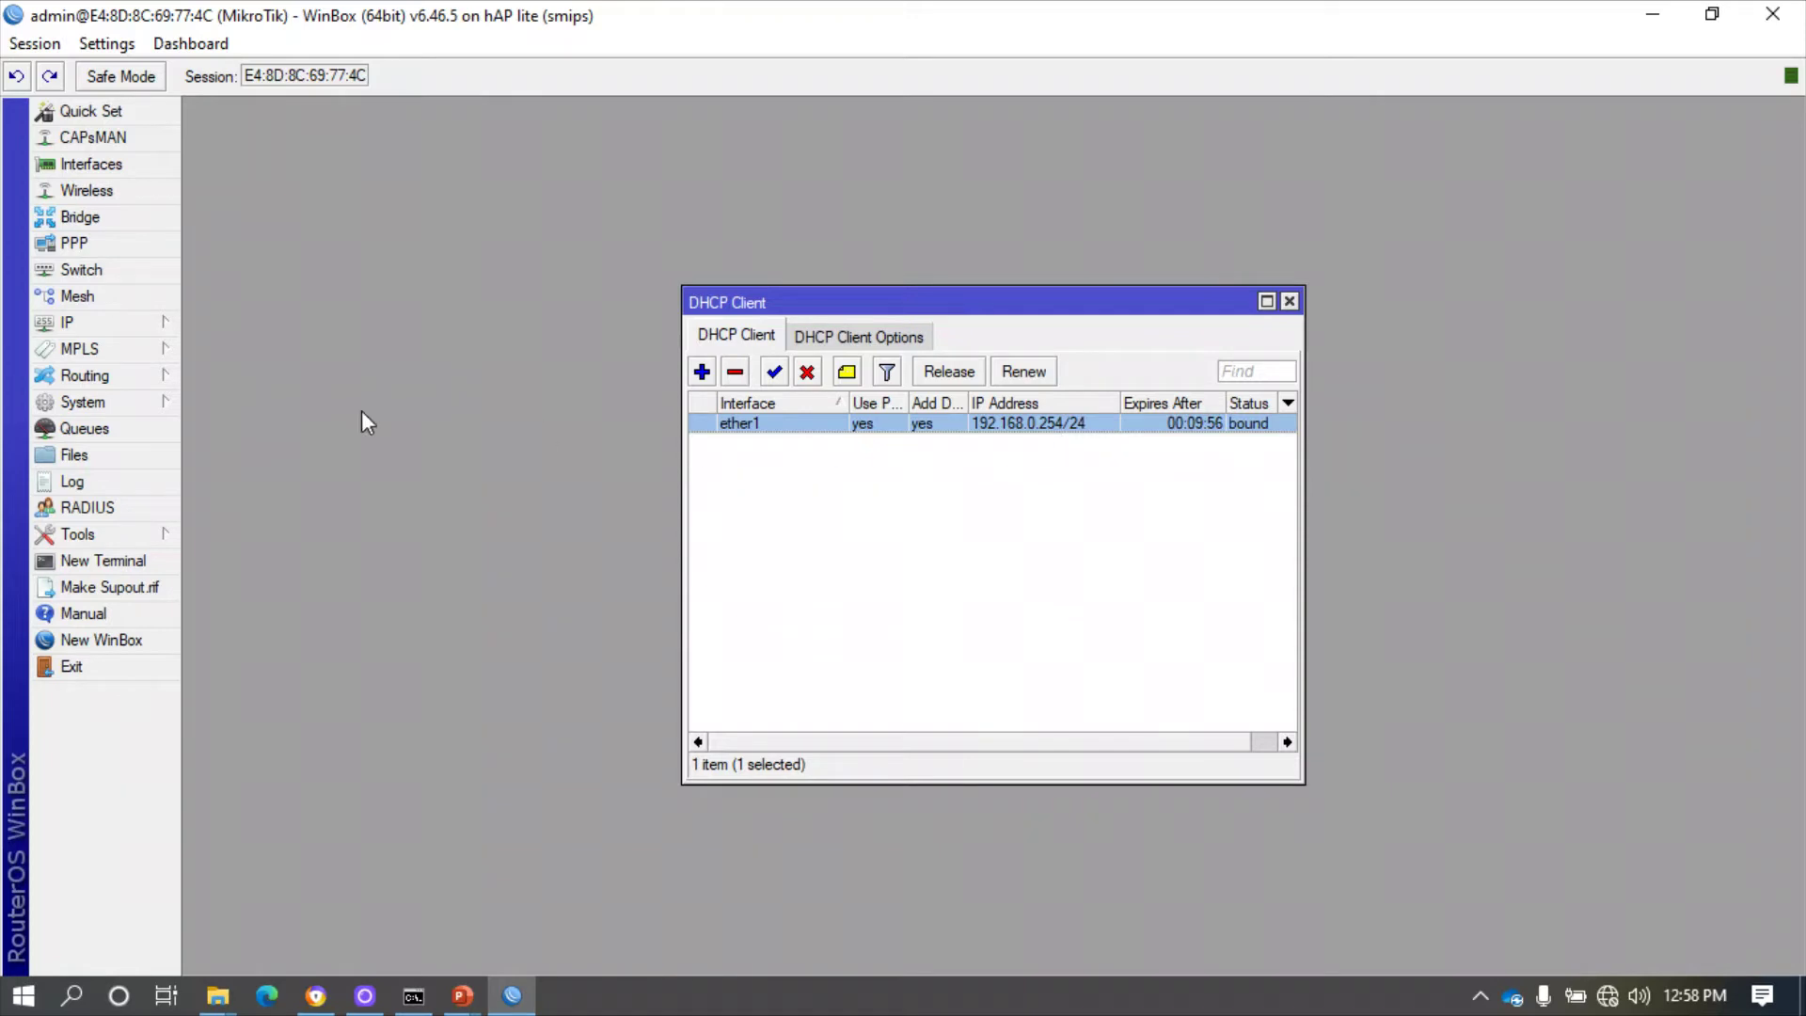
click(94, 324)
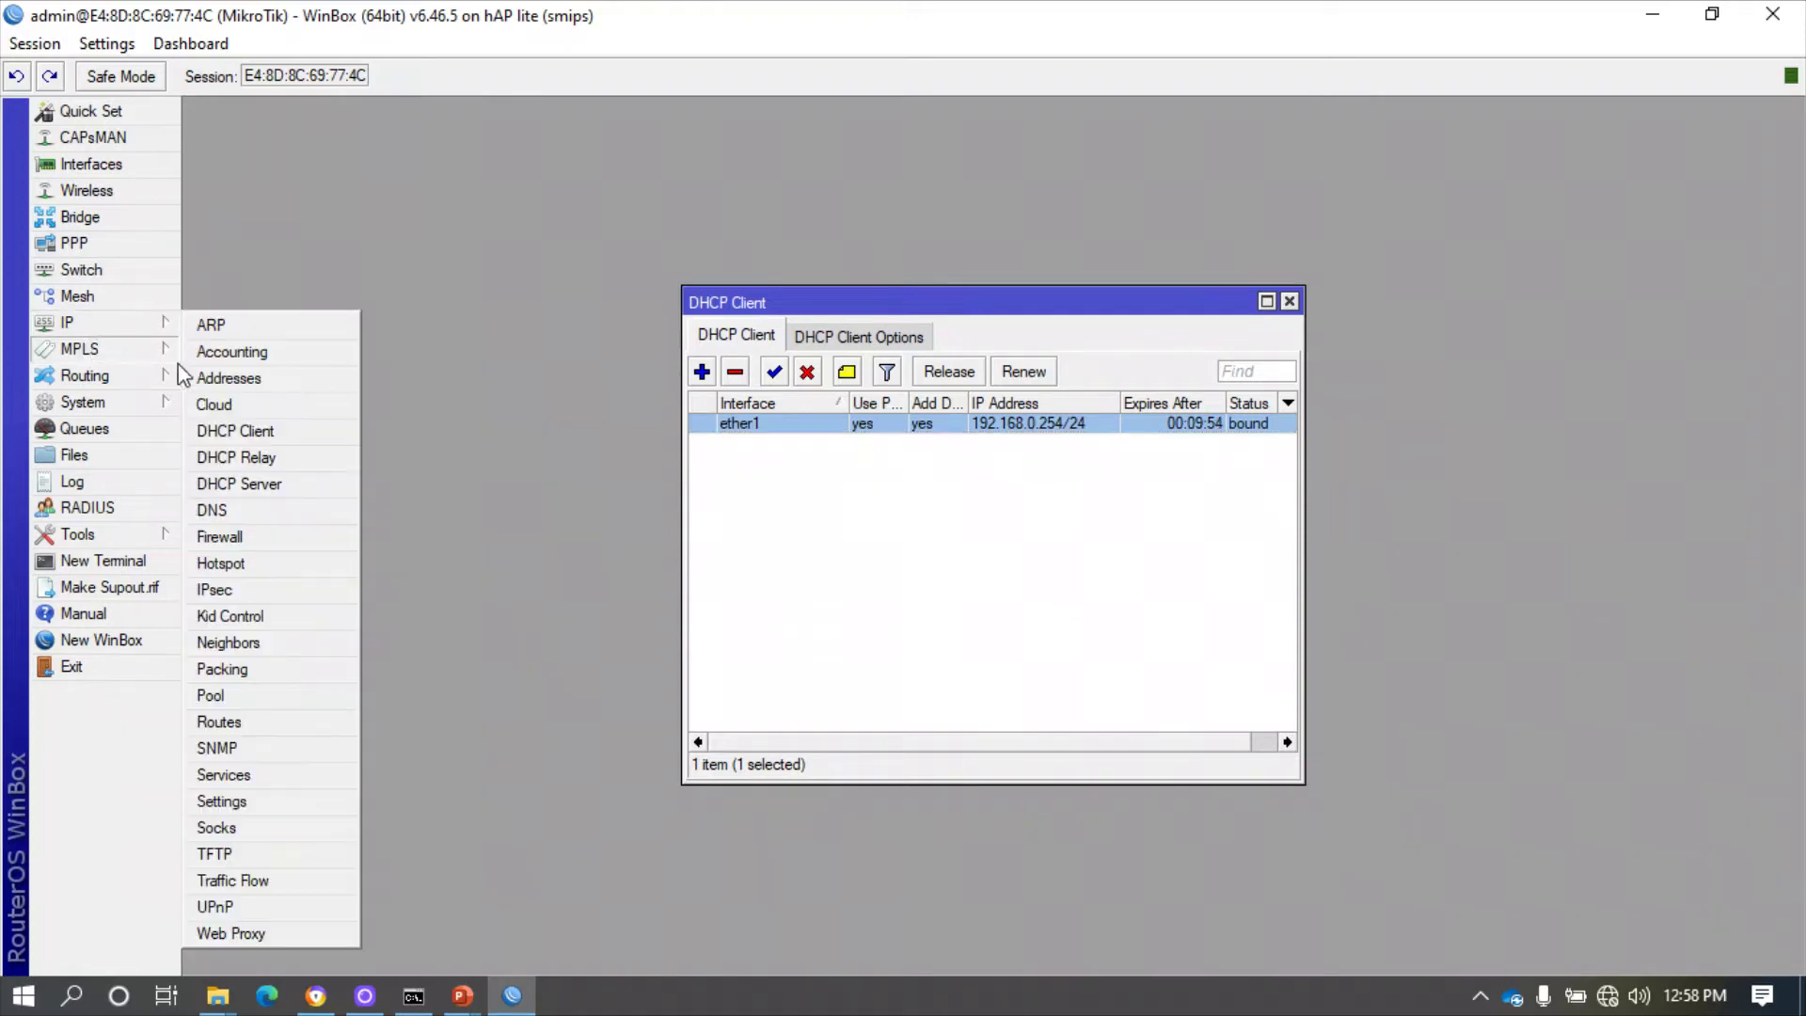
- Create a srcnat NAT rule with action masquerade under IP > Firewall
click(226, 537)
click(511, 340)
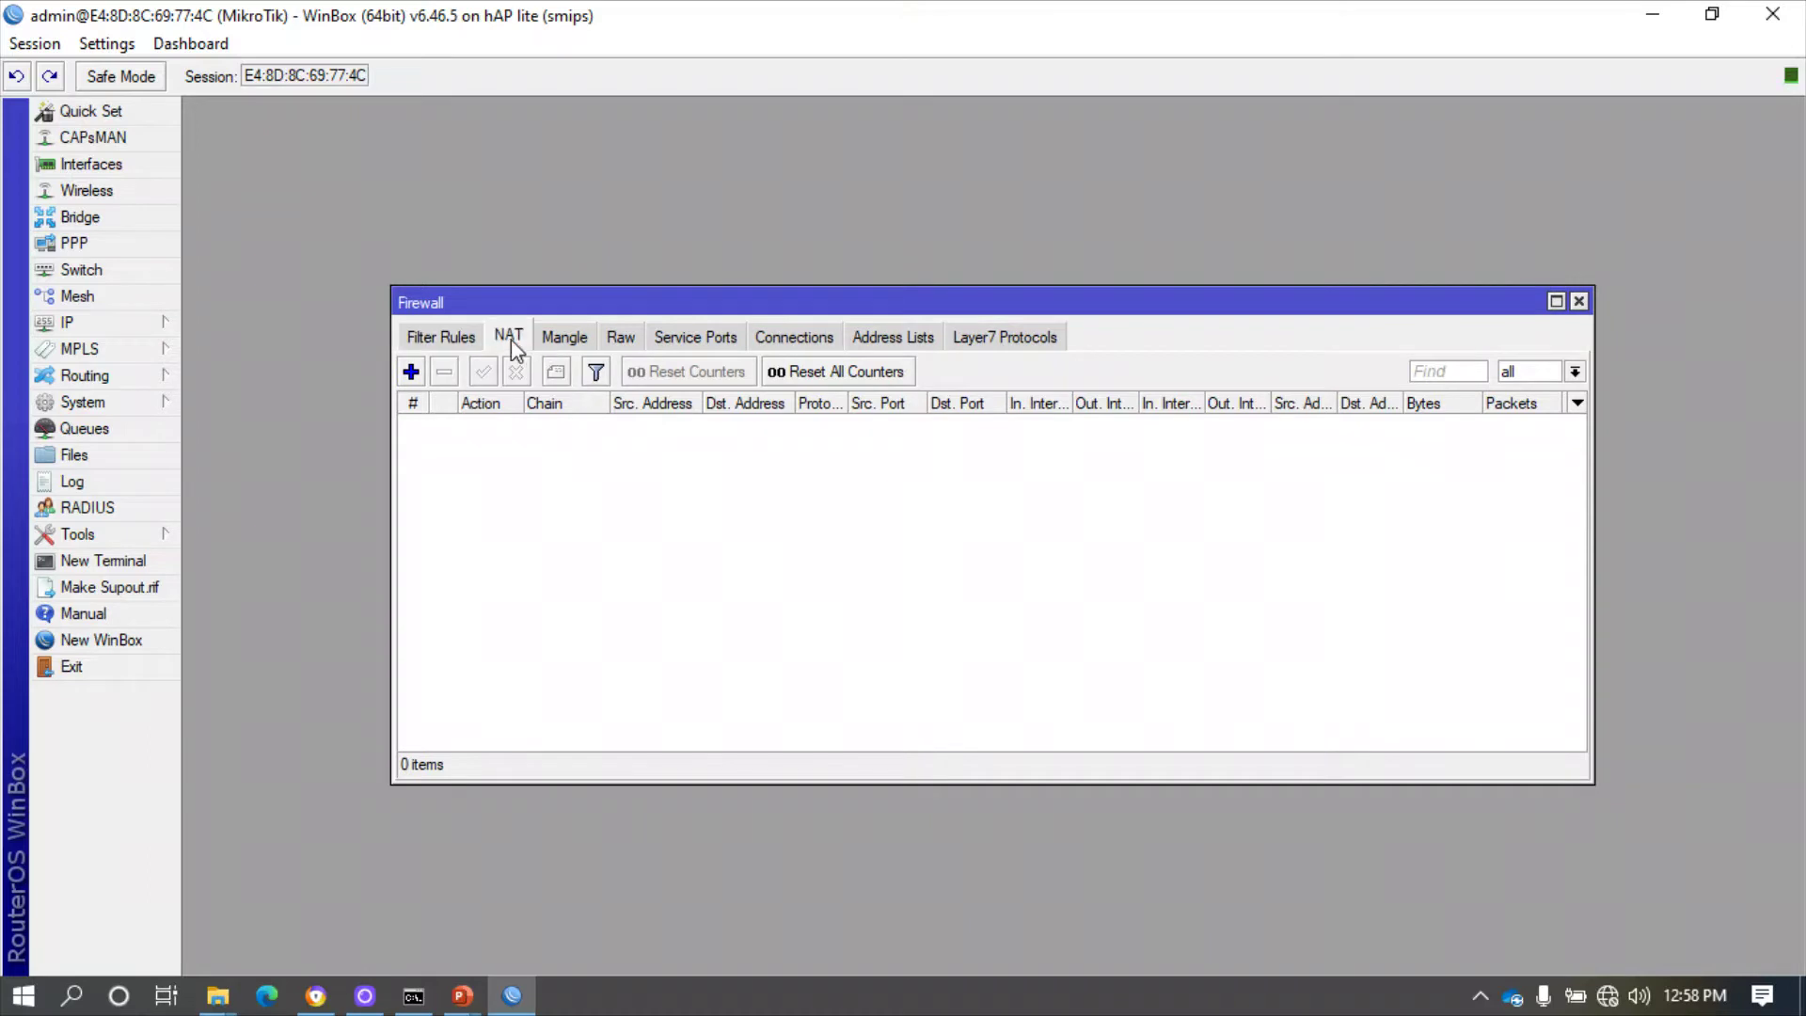
click(411, 373)
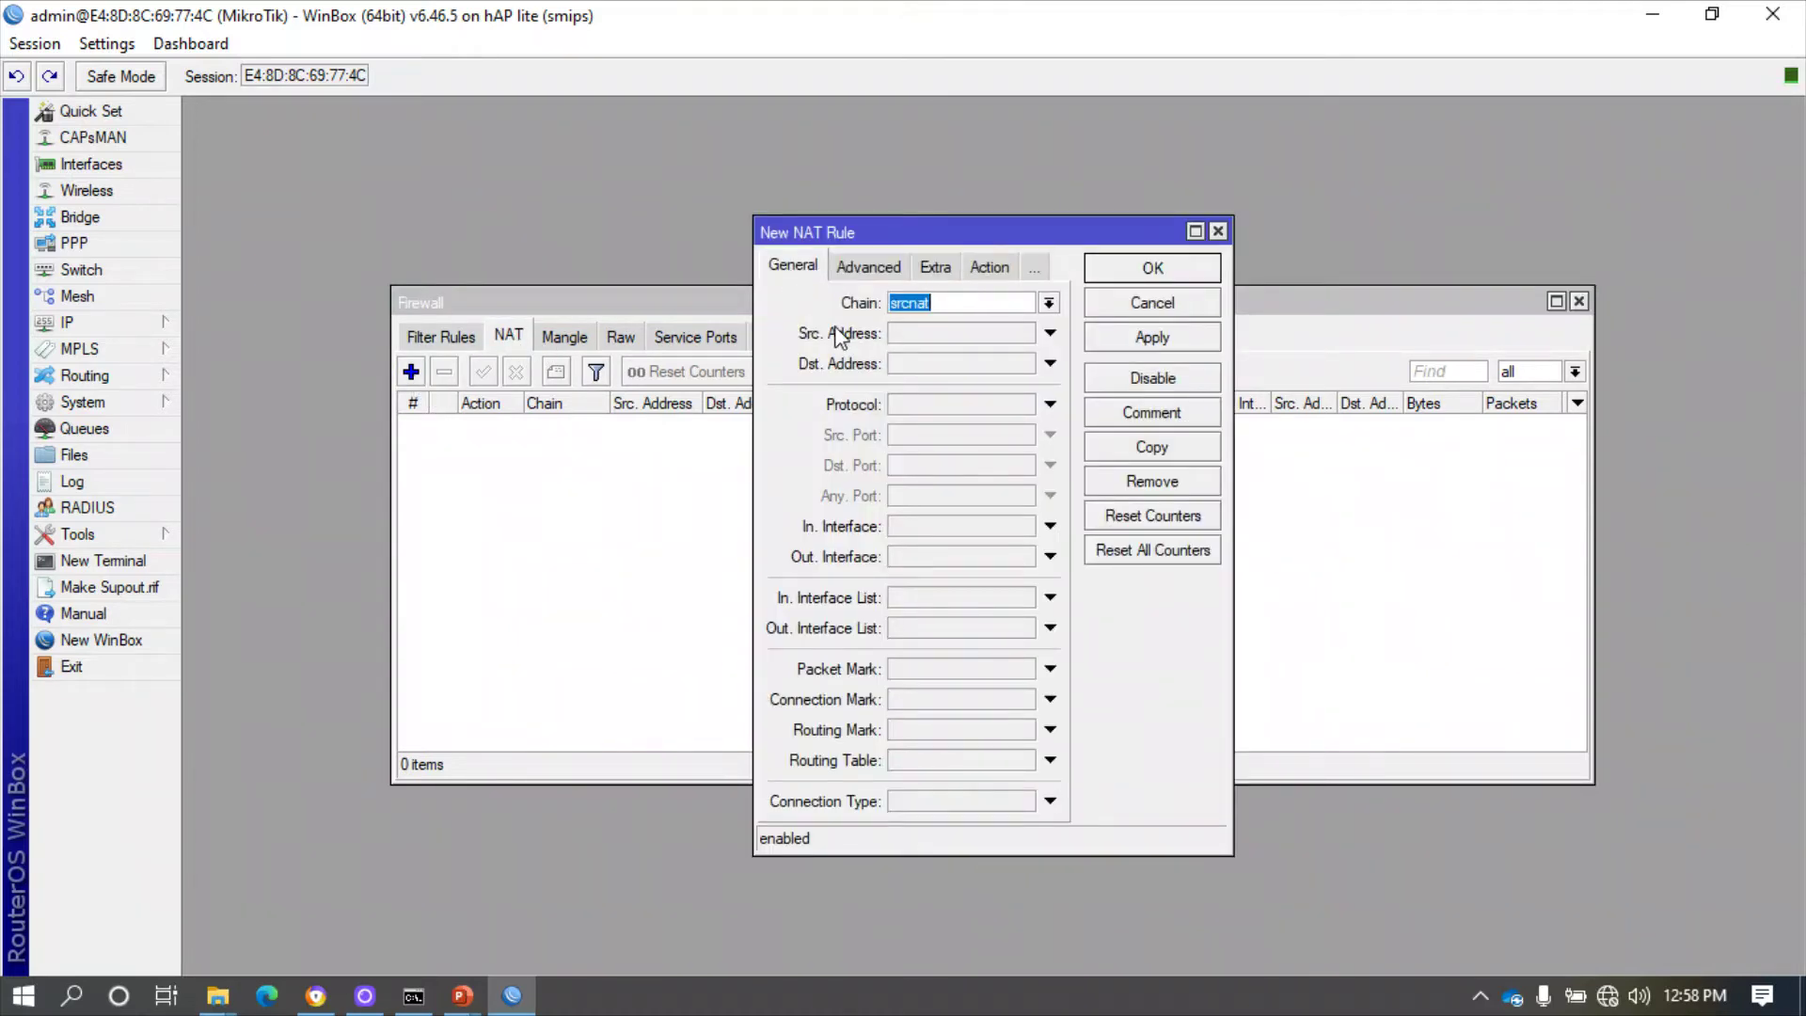
click(992, 271)
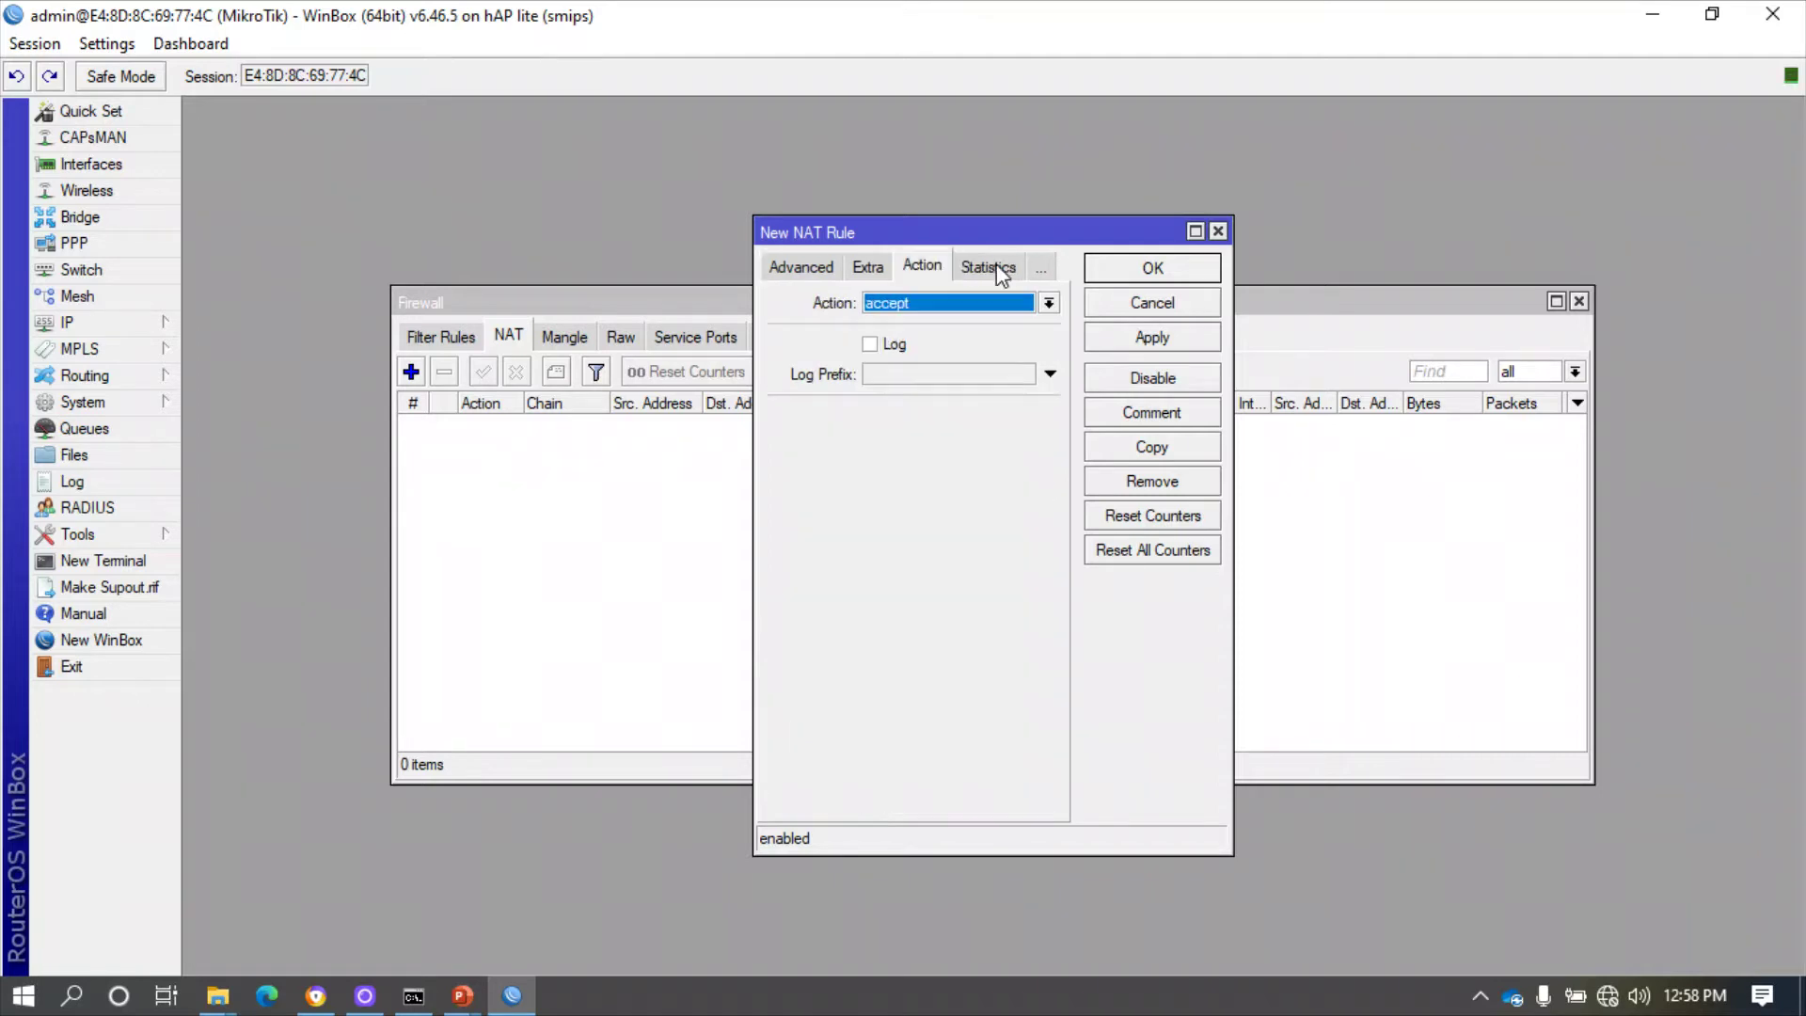
click(964, 303)
click(912, 427)
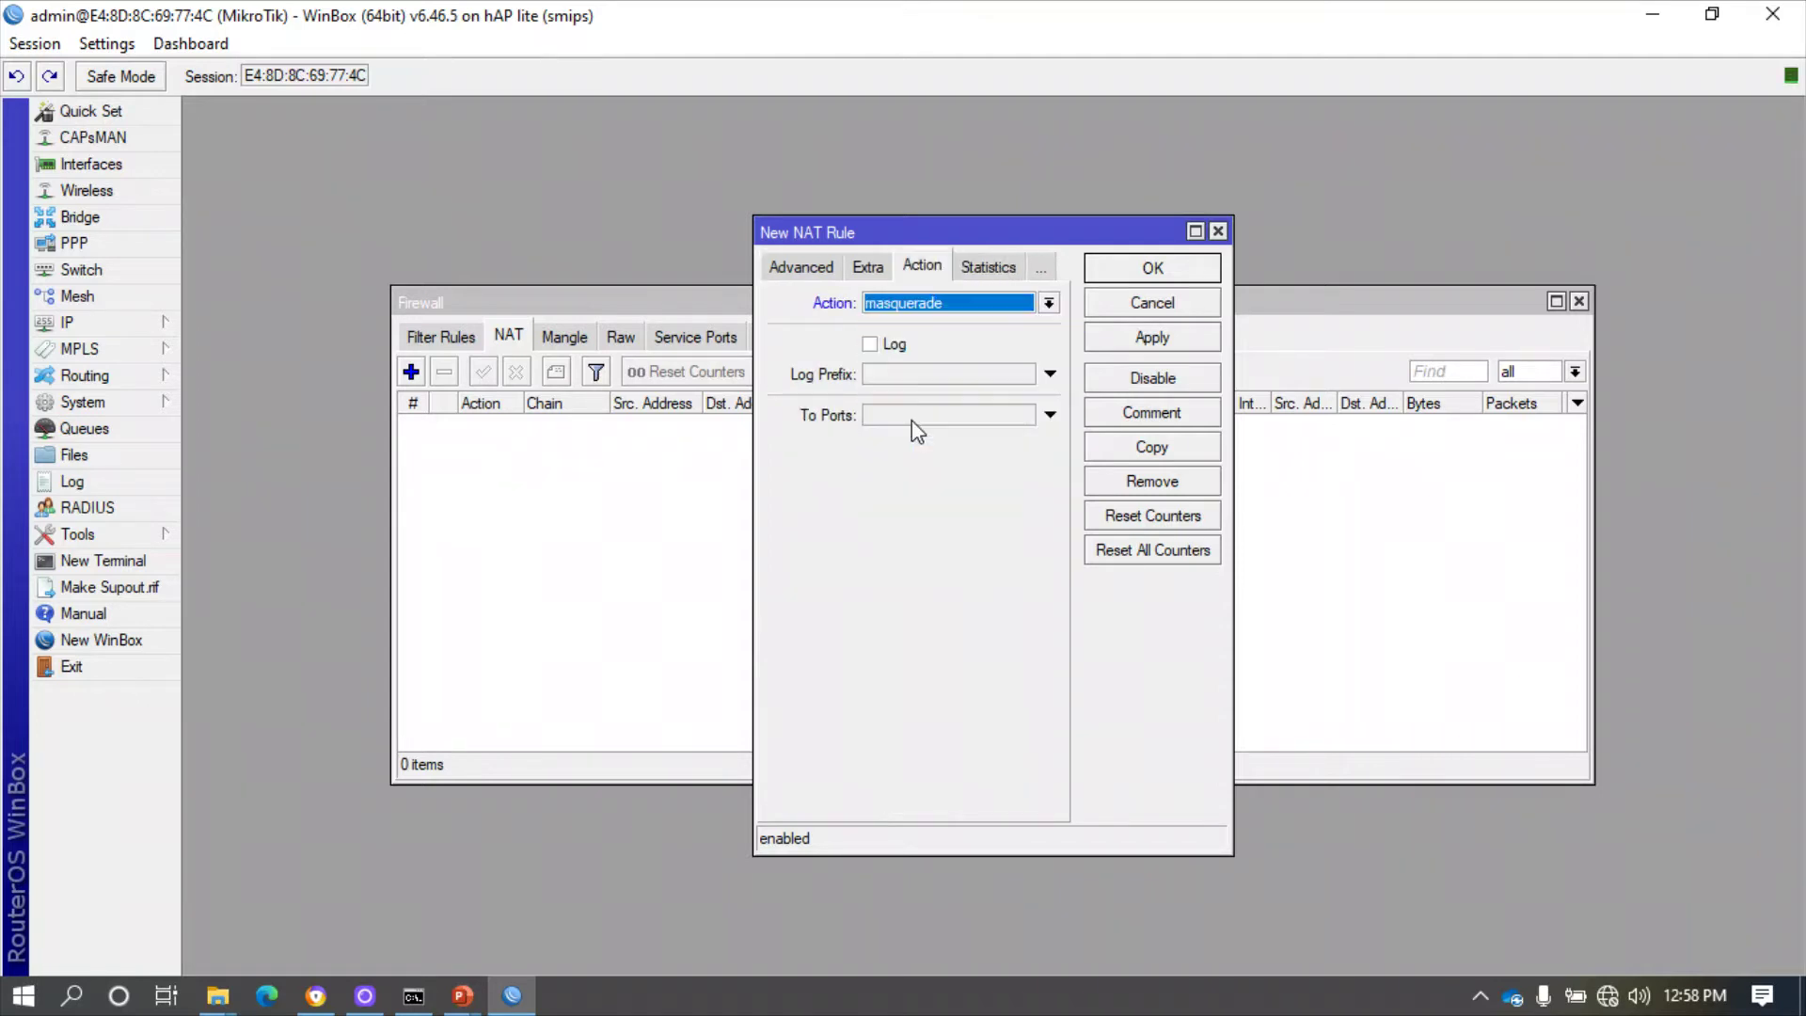
click(1139, 338)
click(1188, 268)
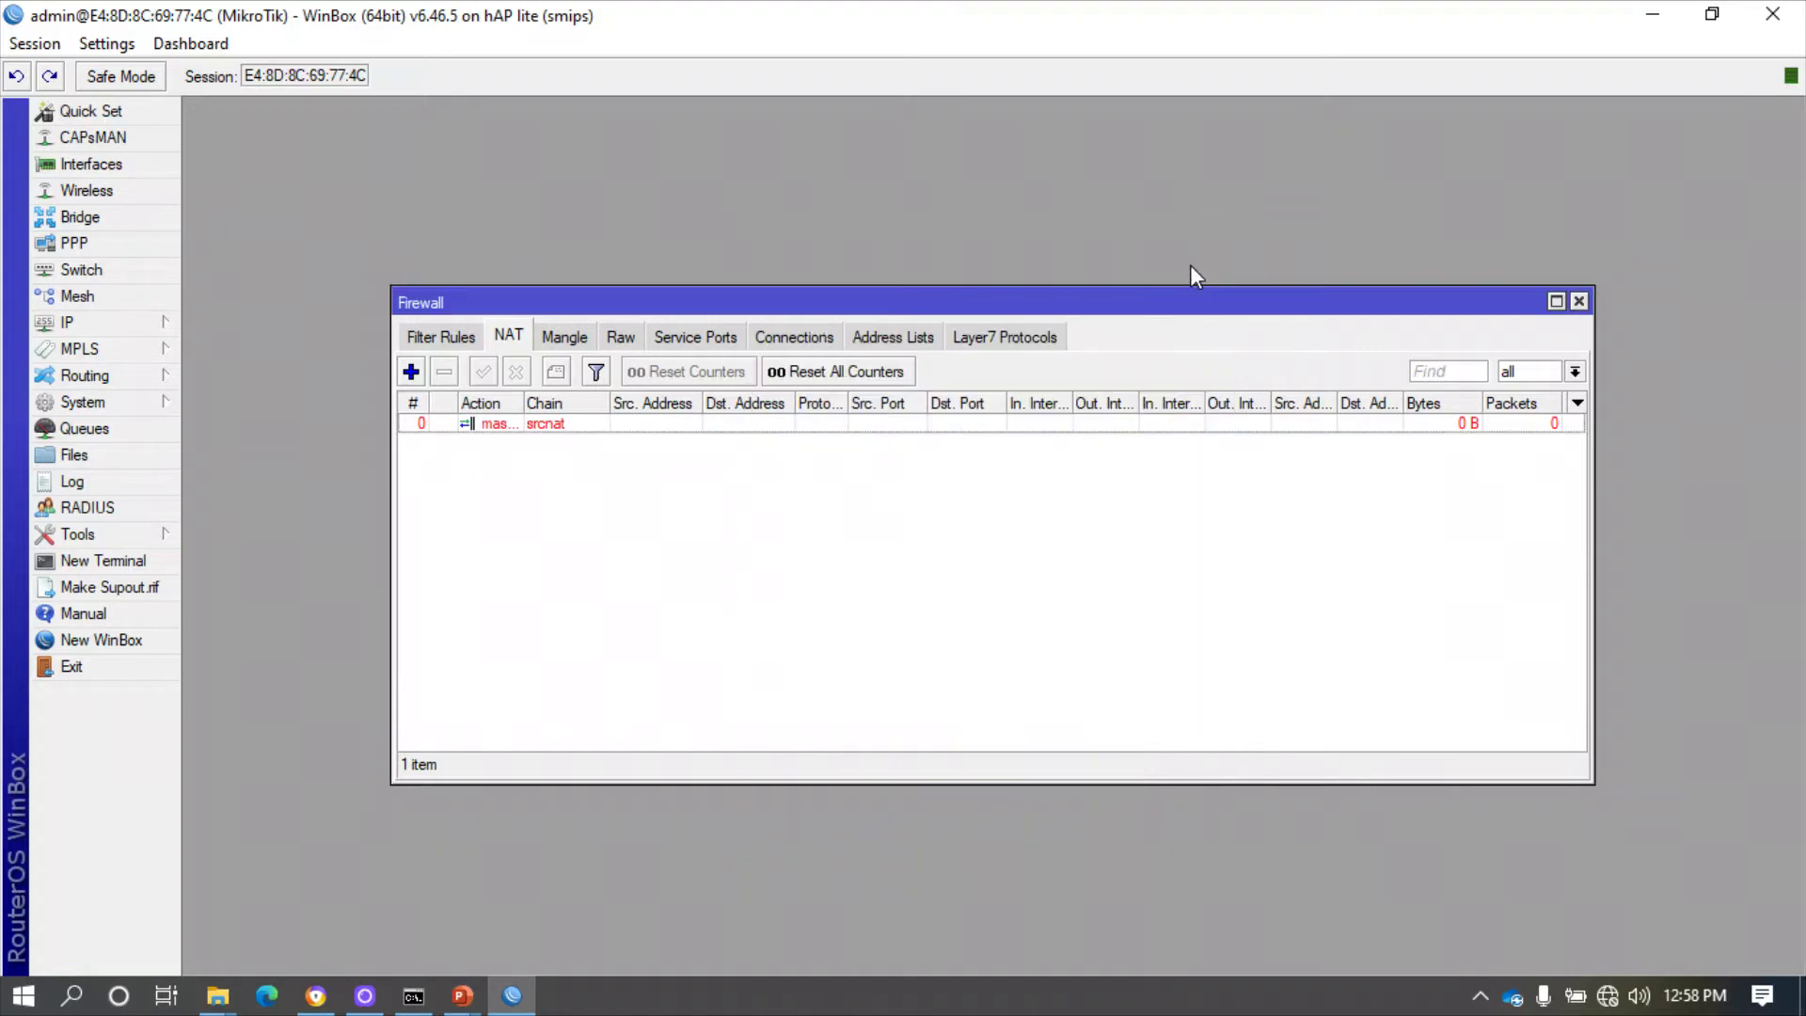
- Open the IP address list and close the Firewall window
click(456, 337)
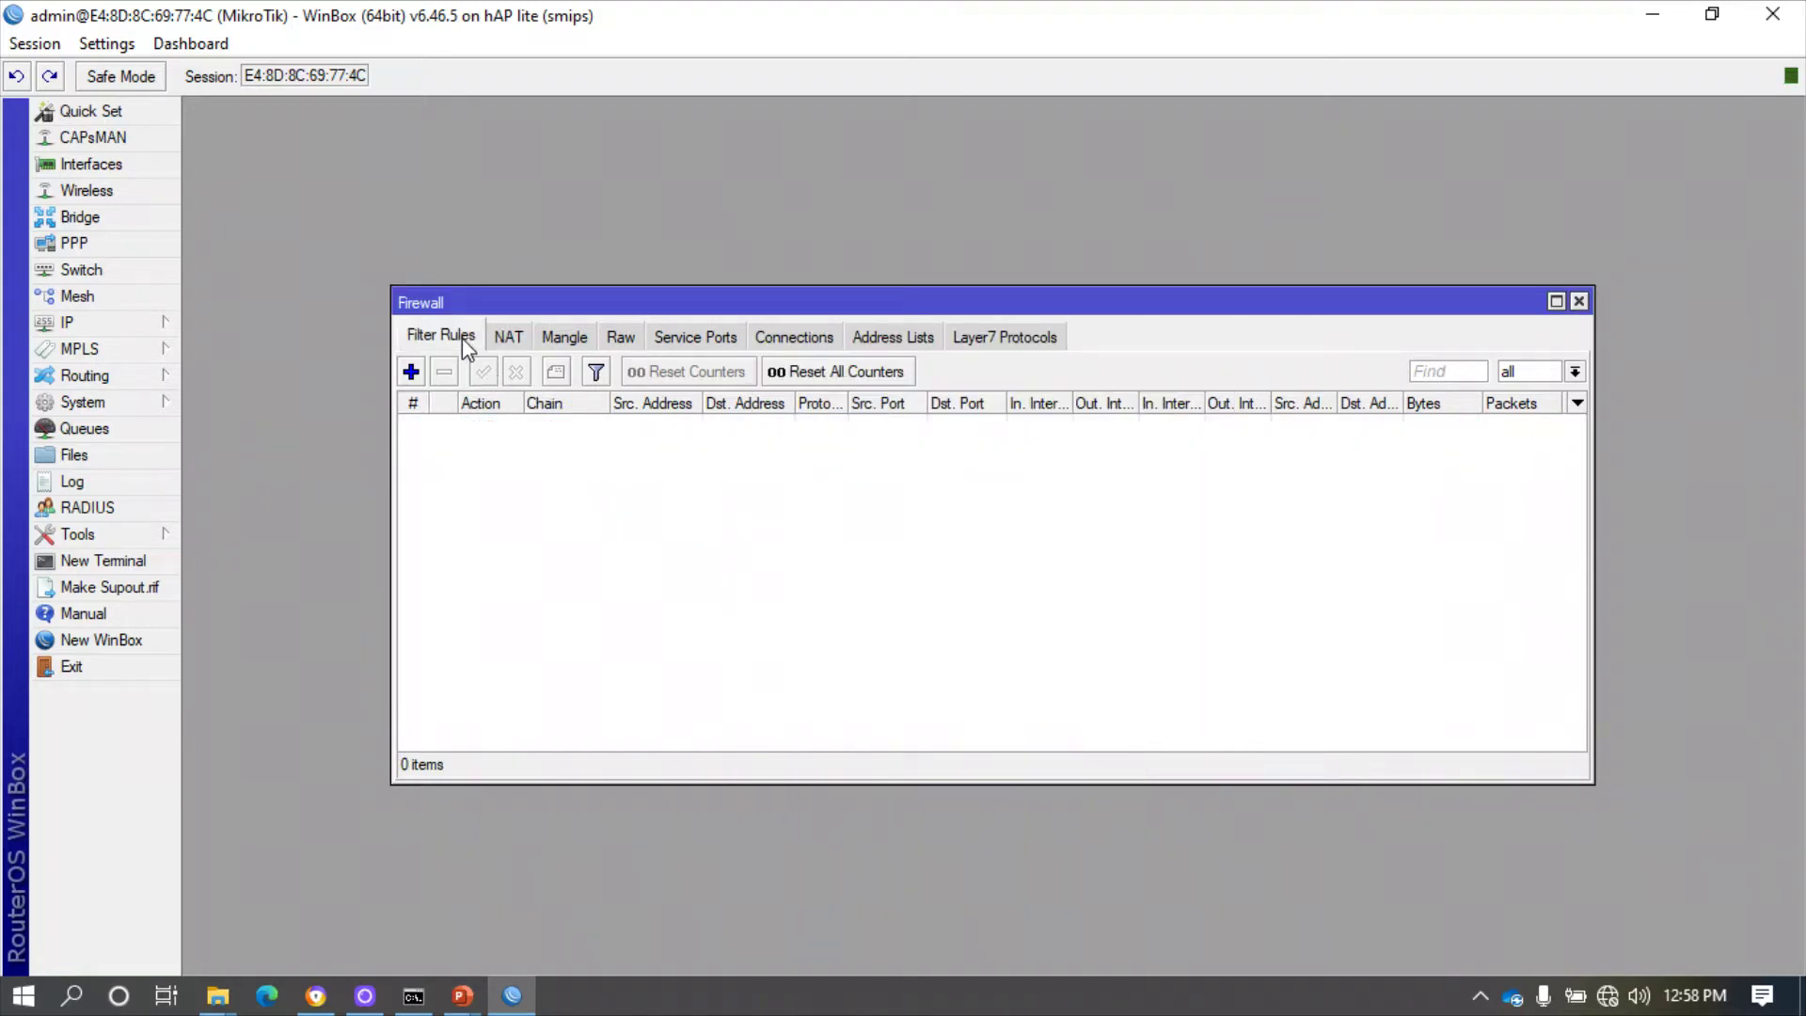
click(161, 323)
click(250, 379)
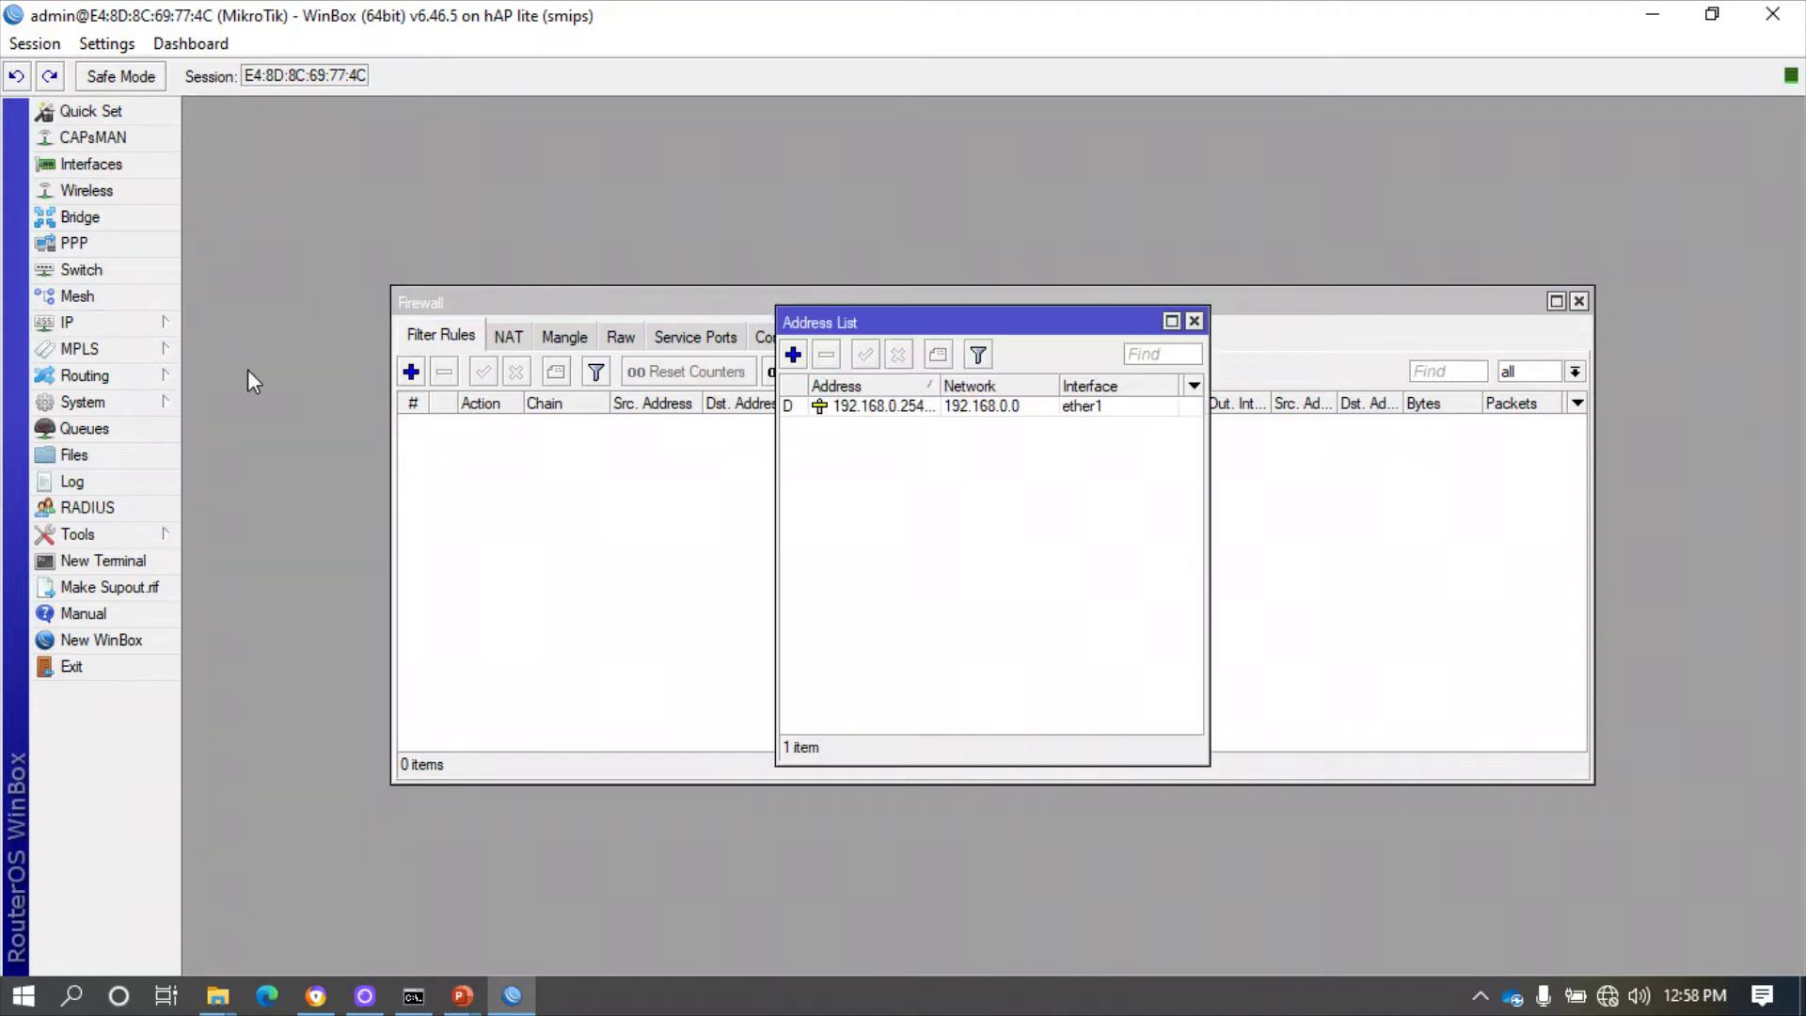
drag(945, 322, 353, 112)
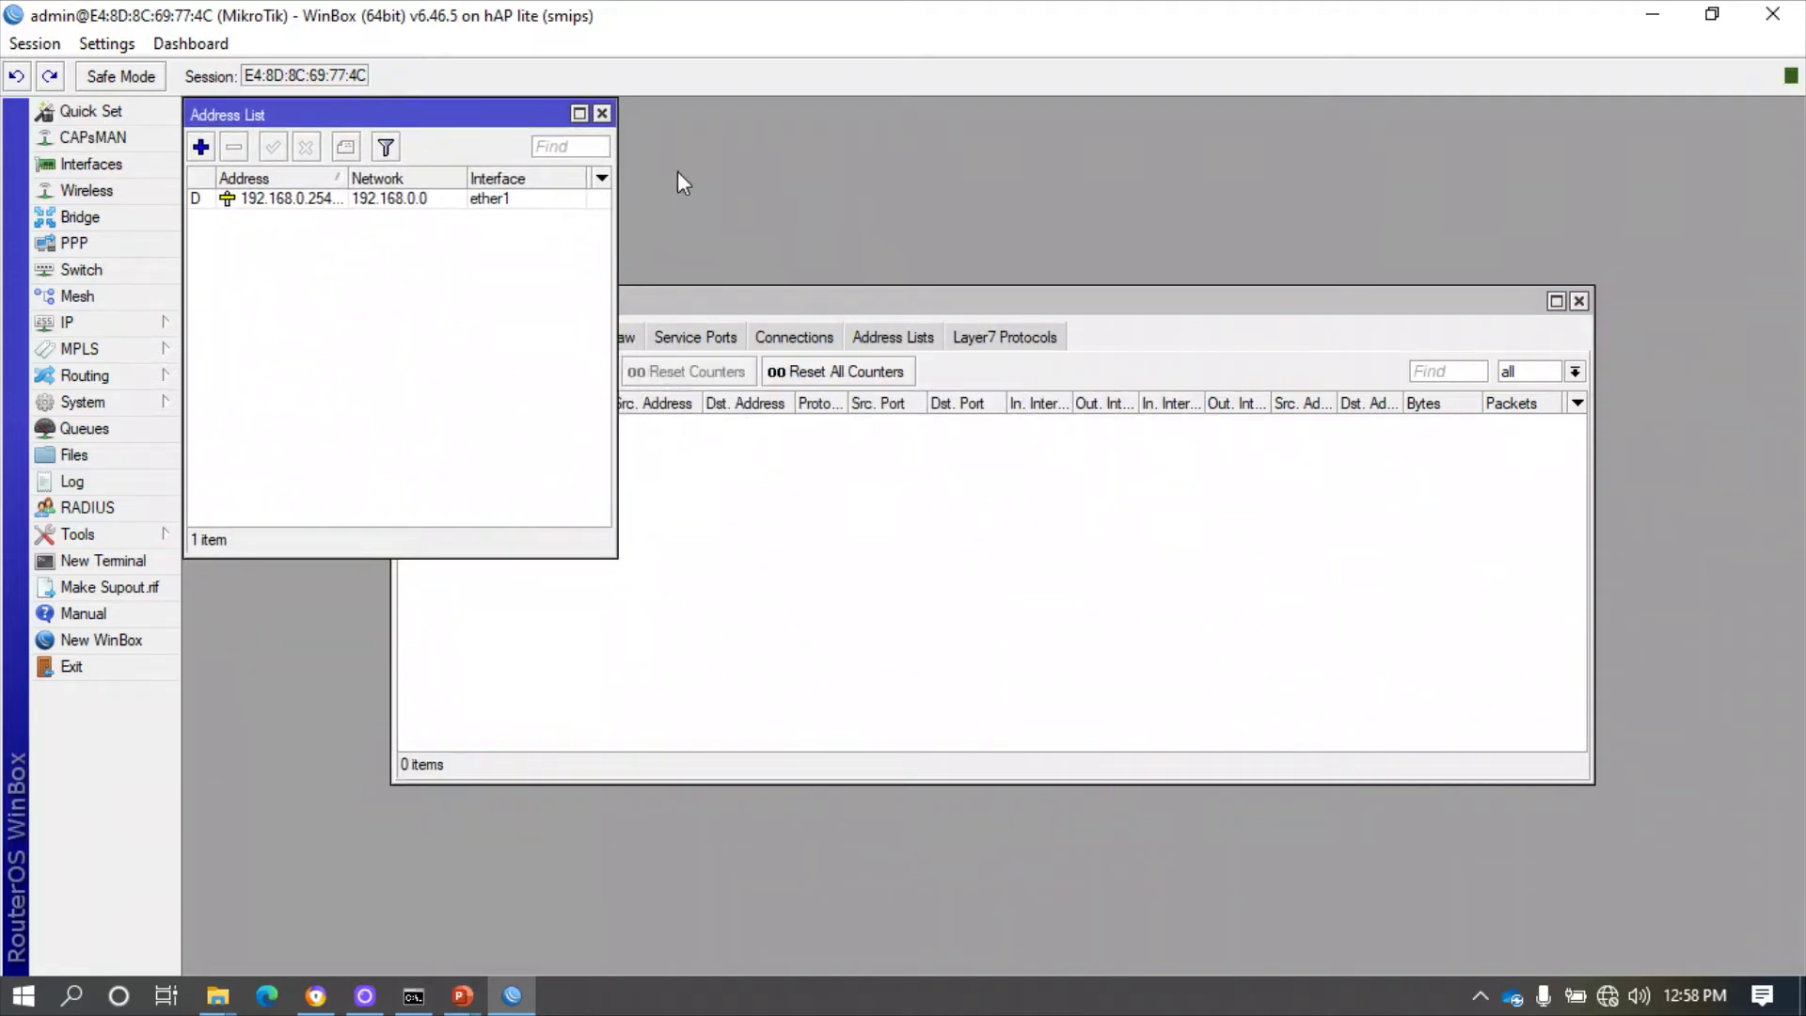
click(1579, 302)
click(1579, 302)
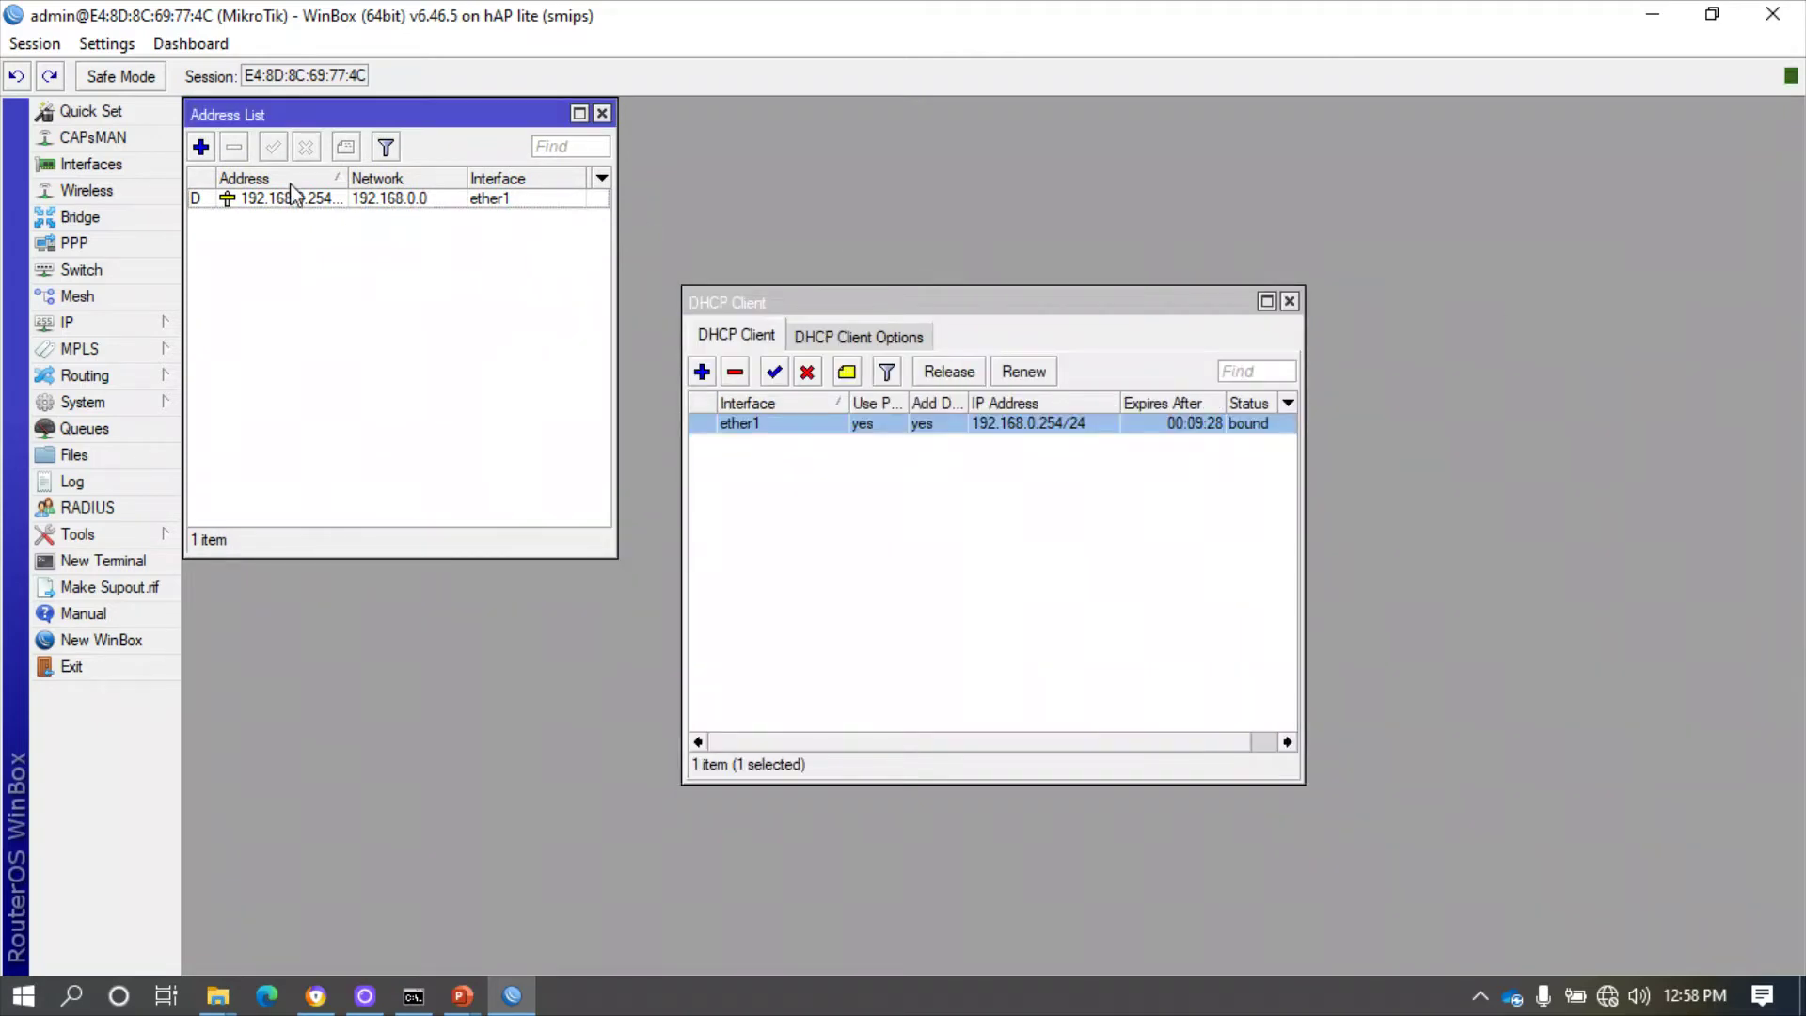
- Close the DHCP Client window, discard the new address, and restore WinBox down
click(200, 146)
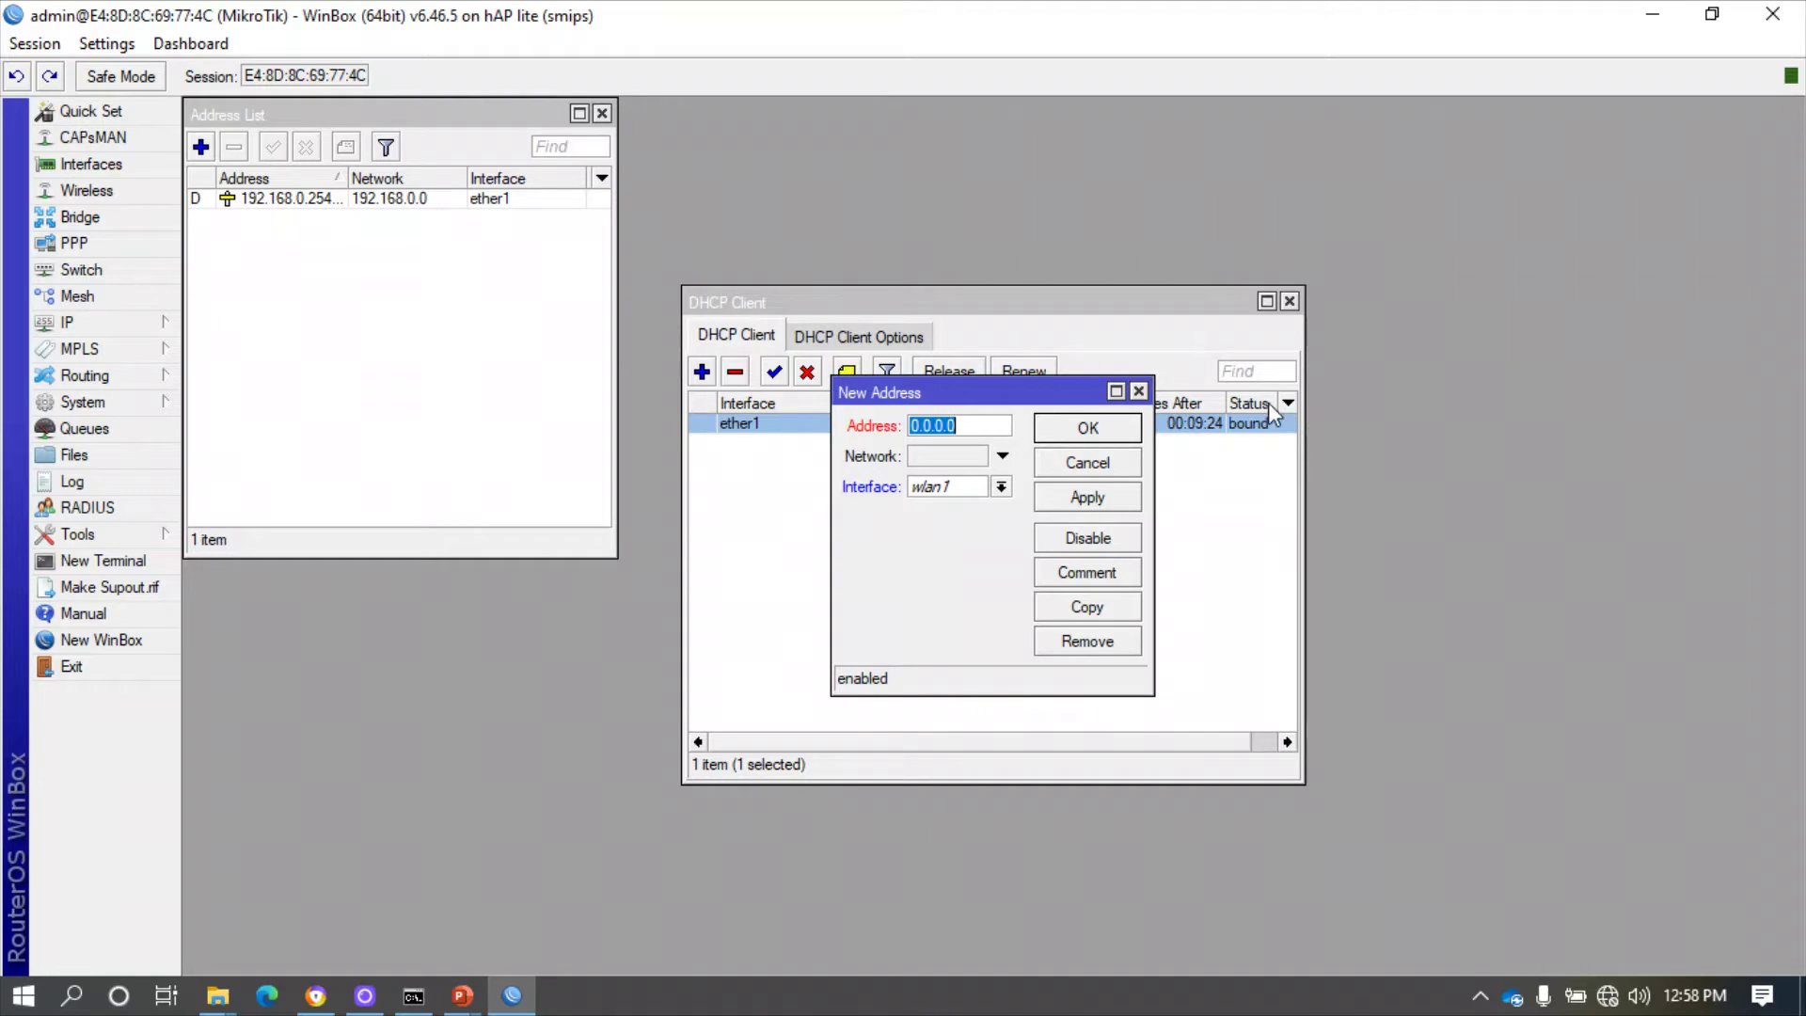
click(1288, 301)
click(1138, 390)
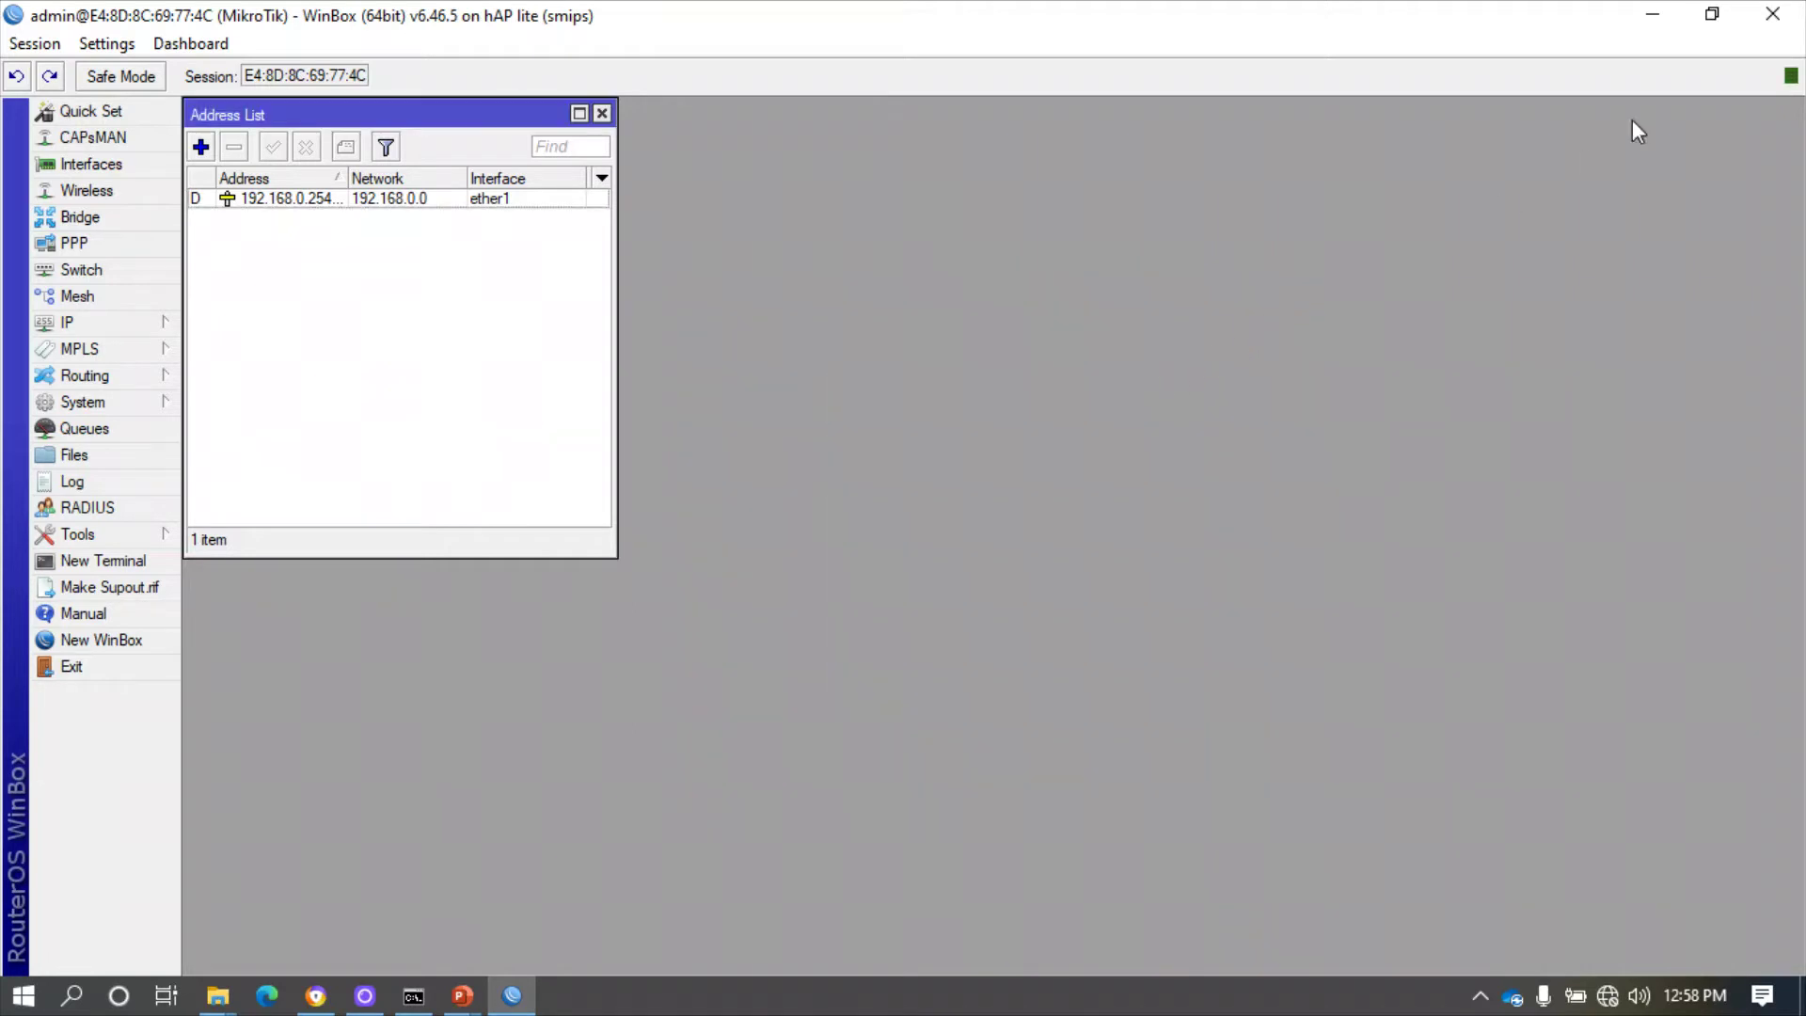
click(1713, 15)
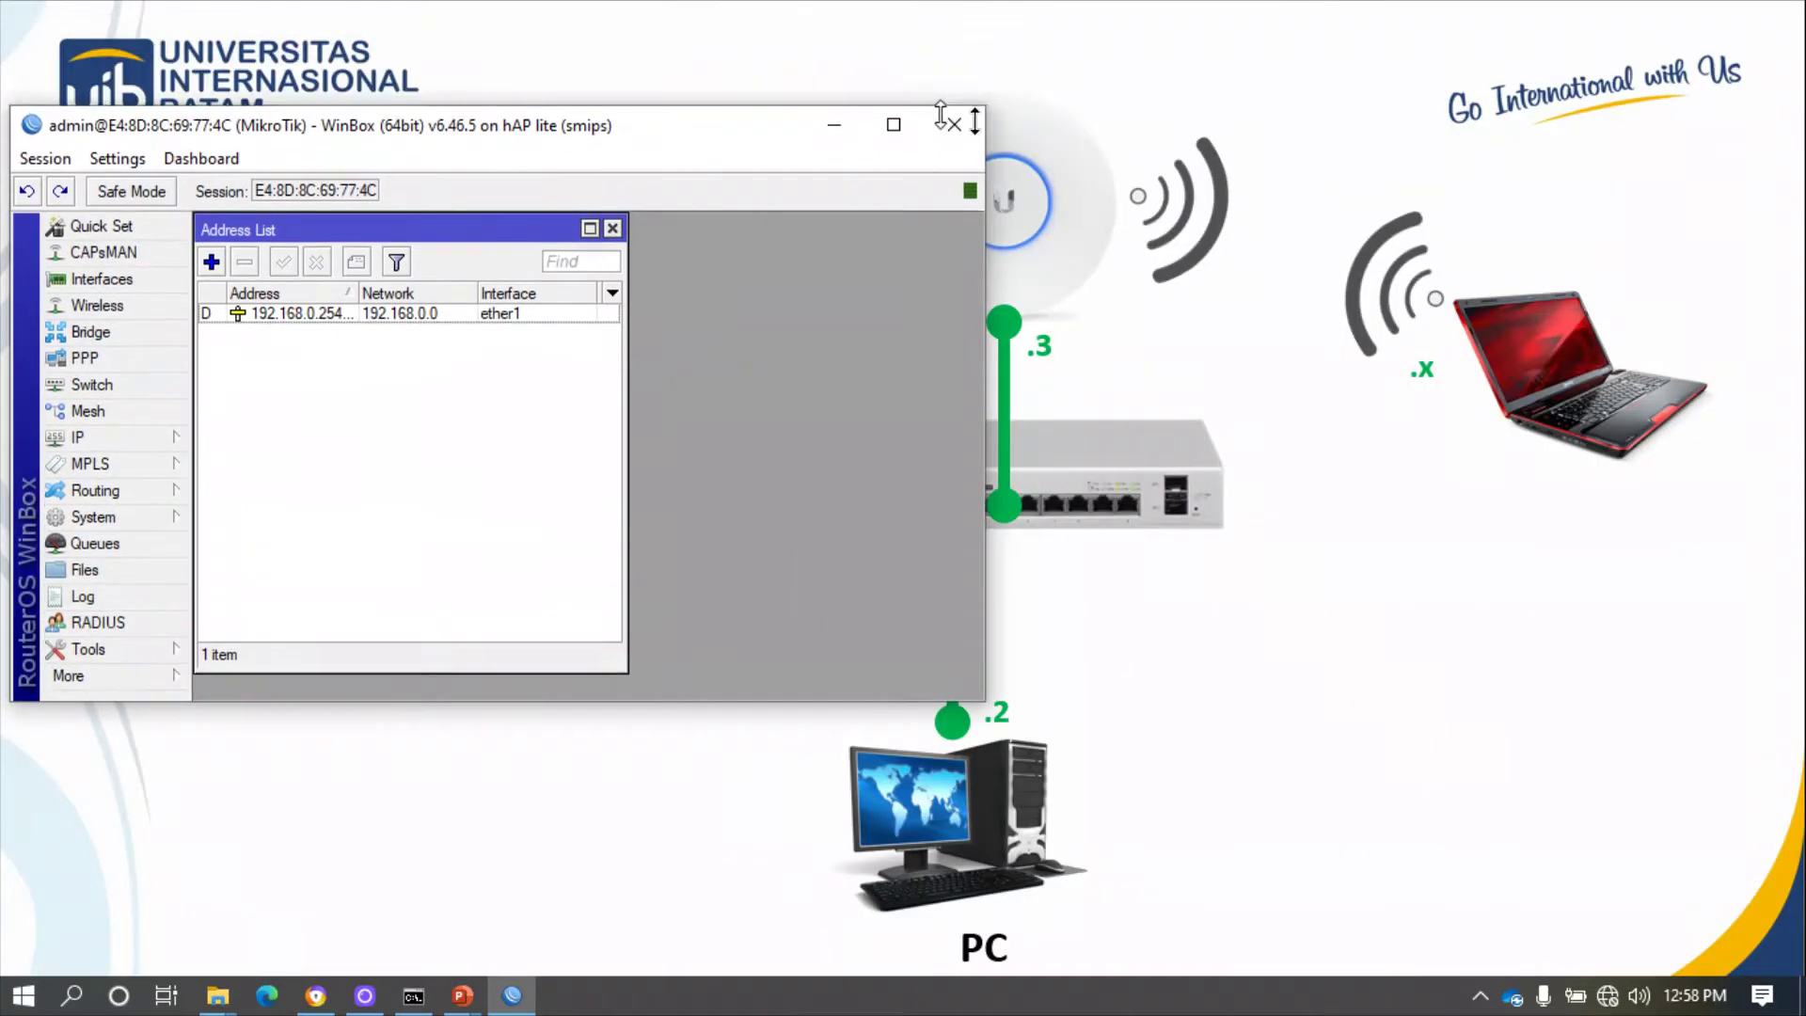
- Add a static address 192.168.1.1/24 on interface ether2
drag(705, 162, 1550, 138)
drag(1576, 244, 1594, 395)
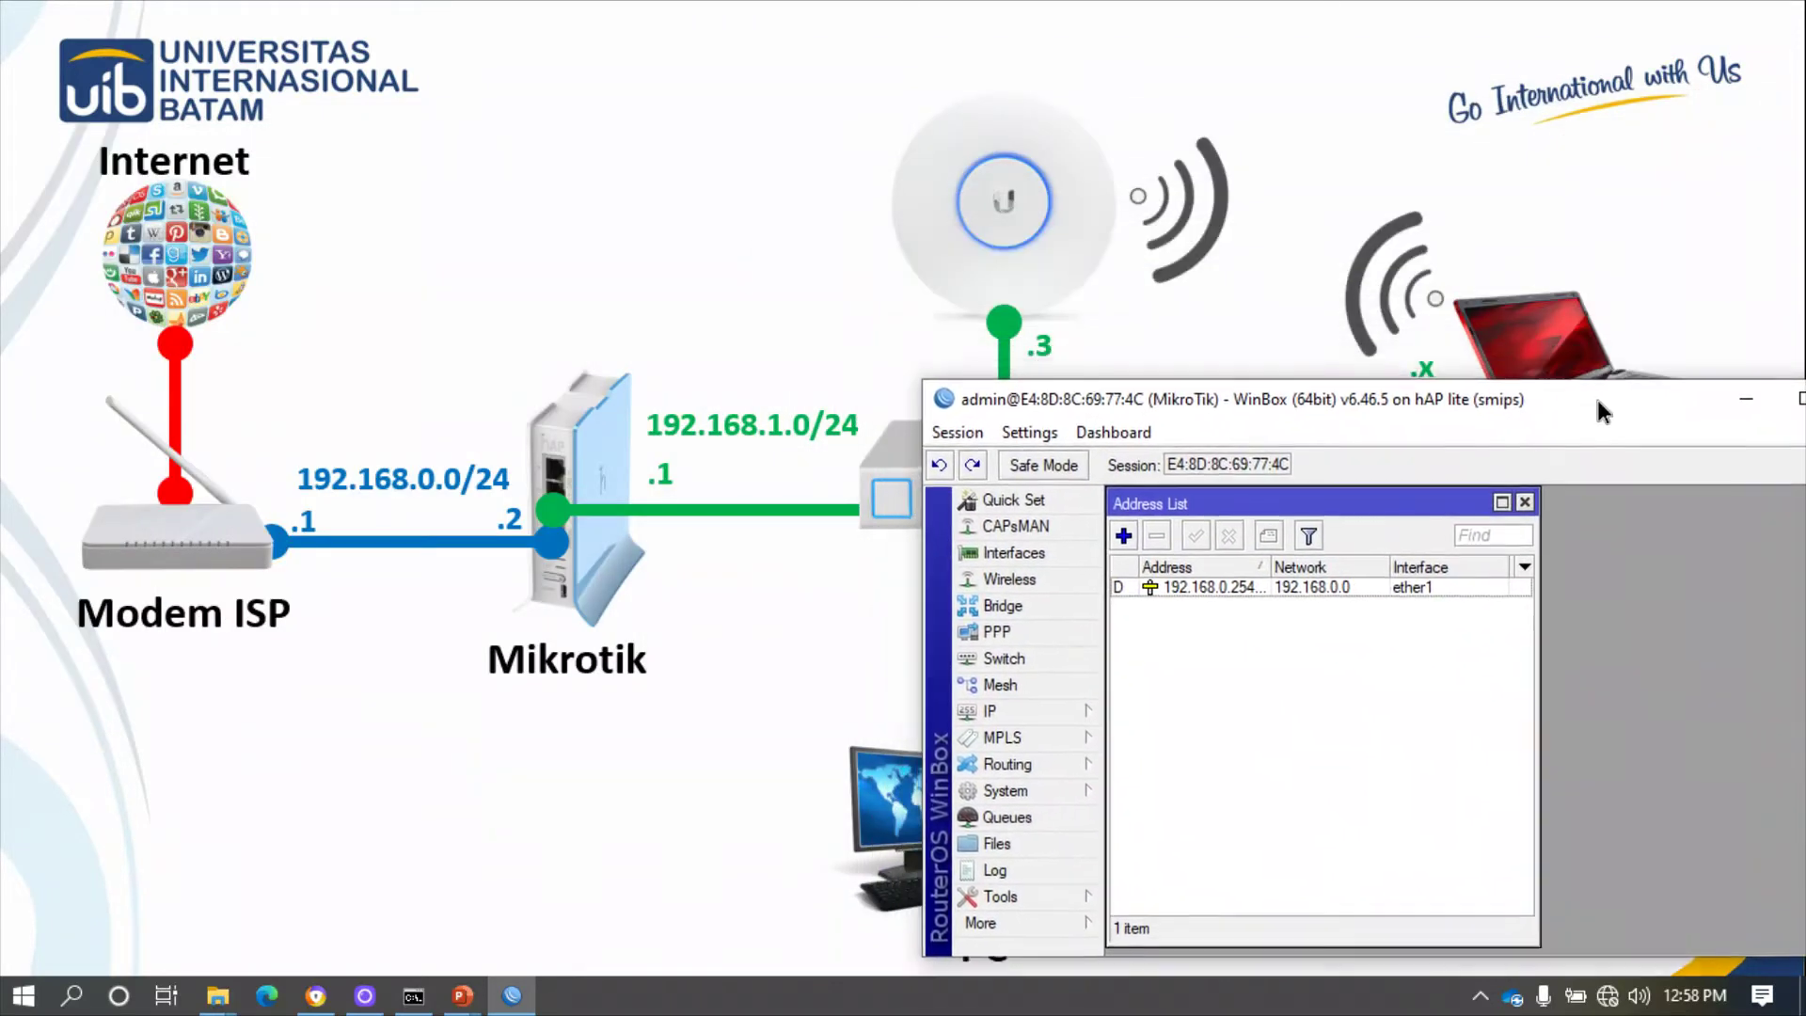
click(1123, 543)
drag(1681, 663, 1251, 632)
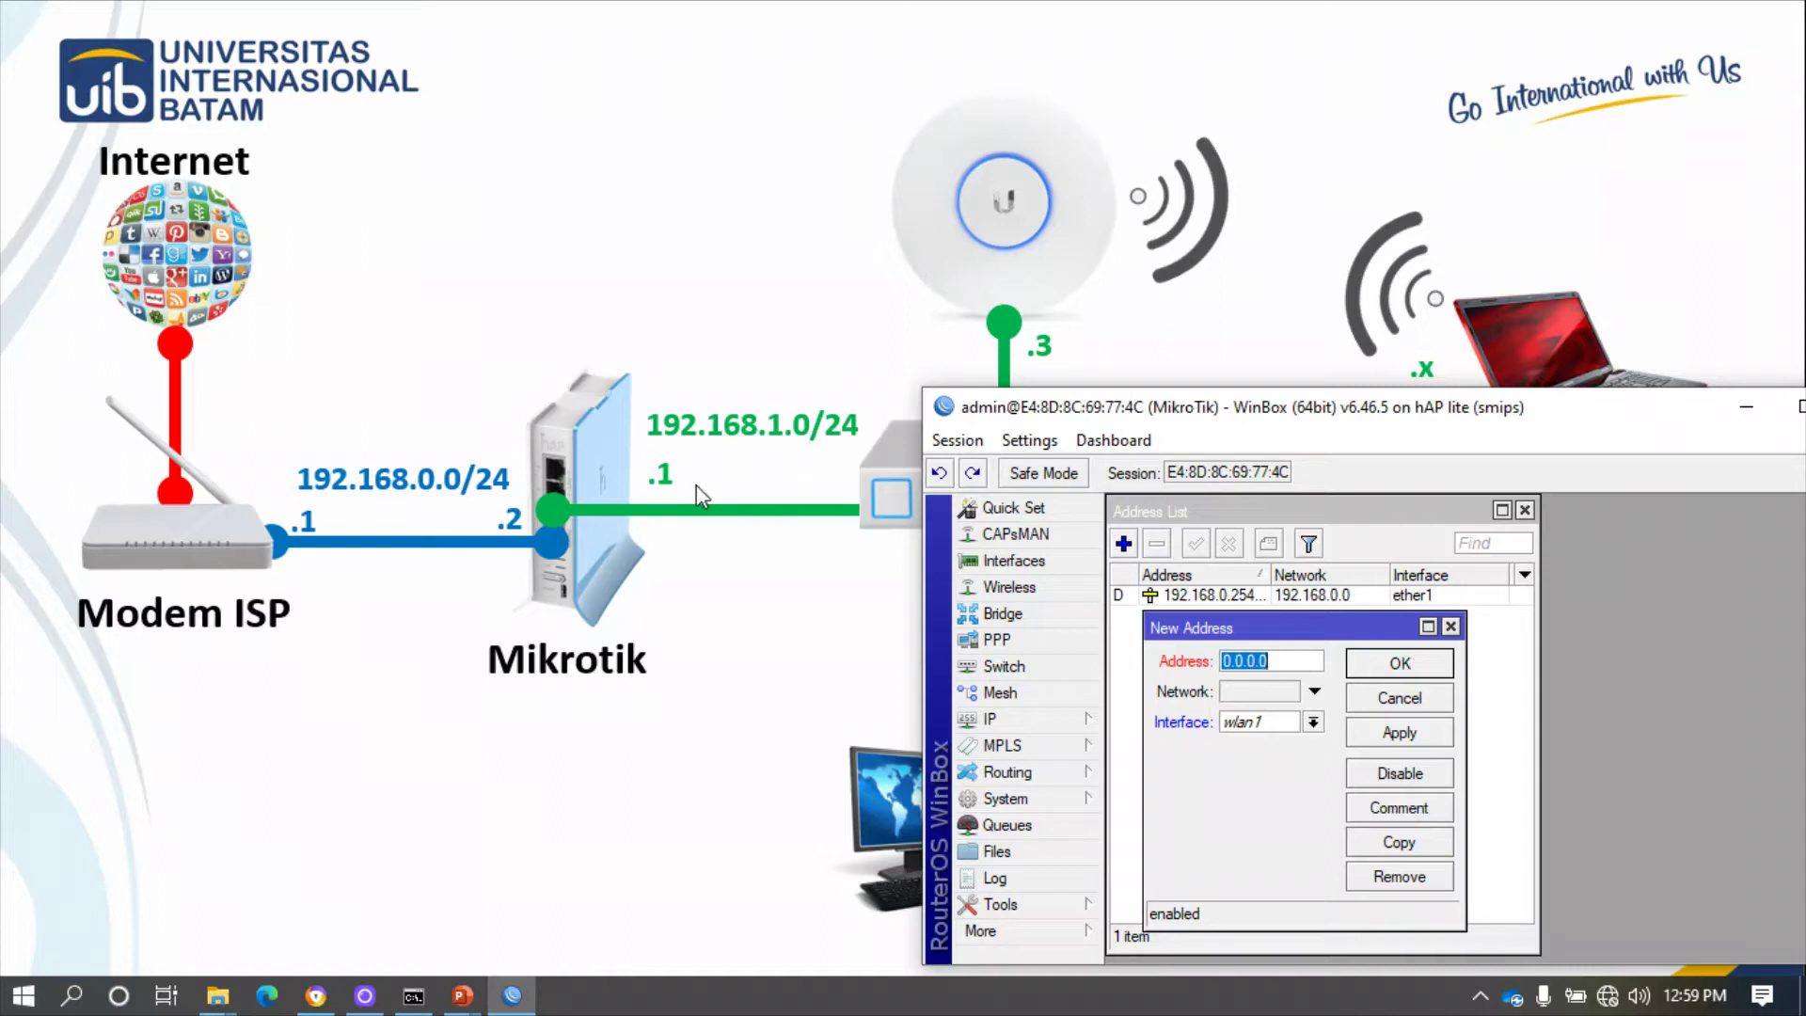
text(192.168.1.1/24)
click(1312, 722)
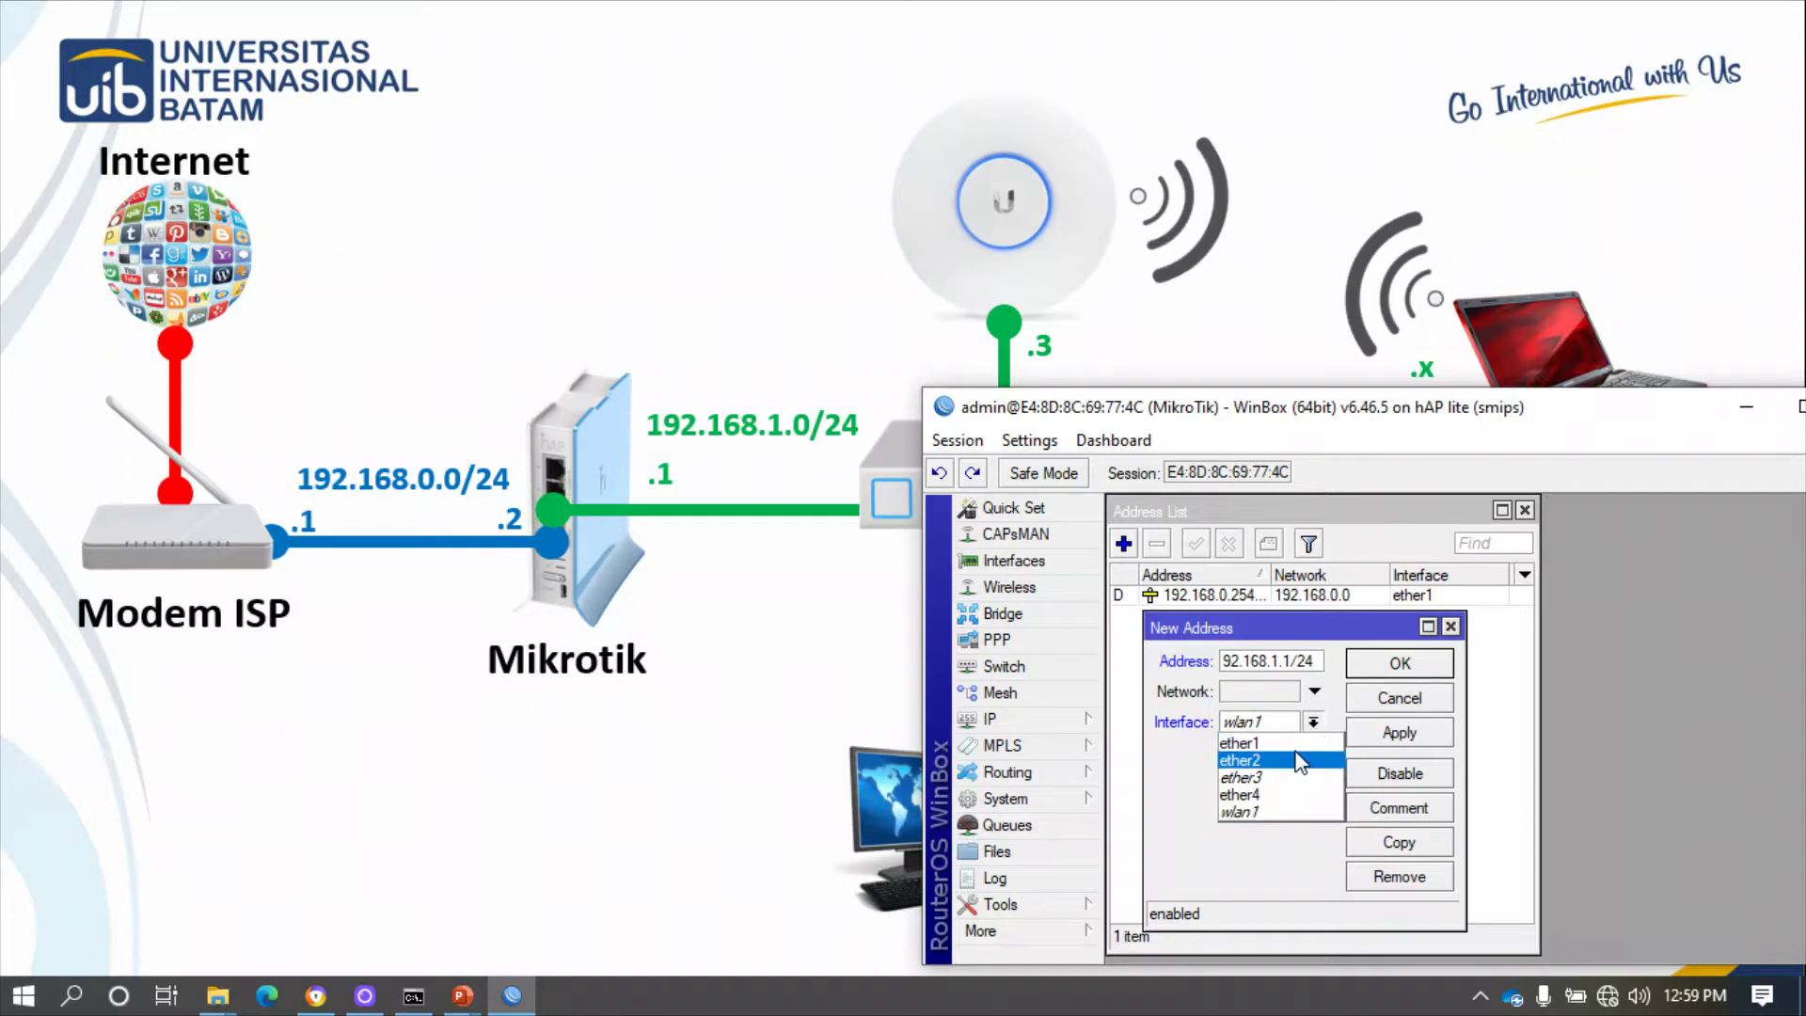
click(1298, 760)
click(1382, 732)
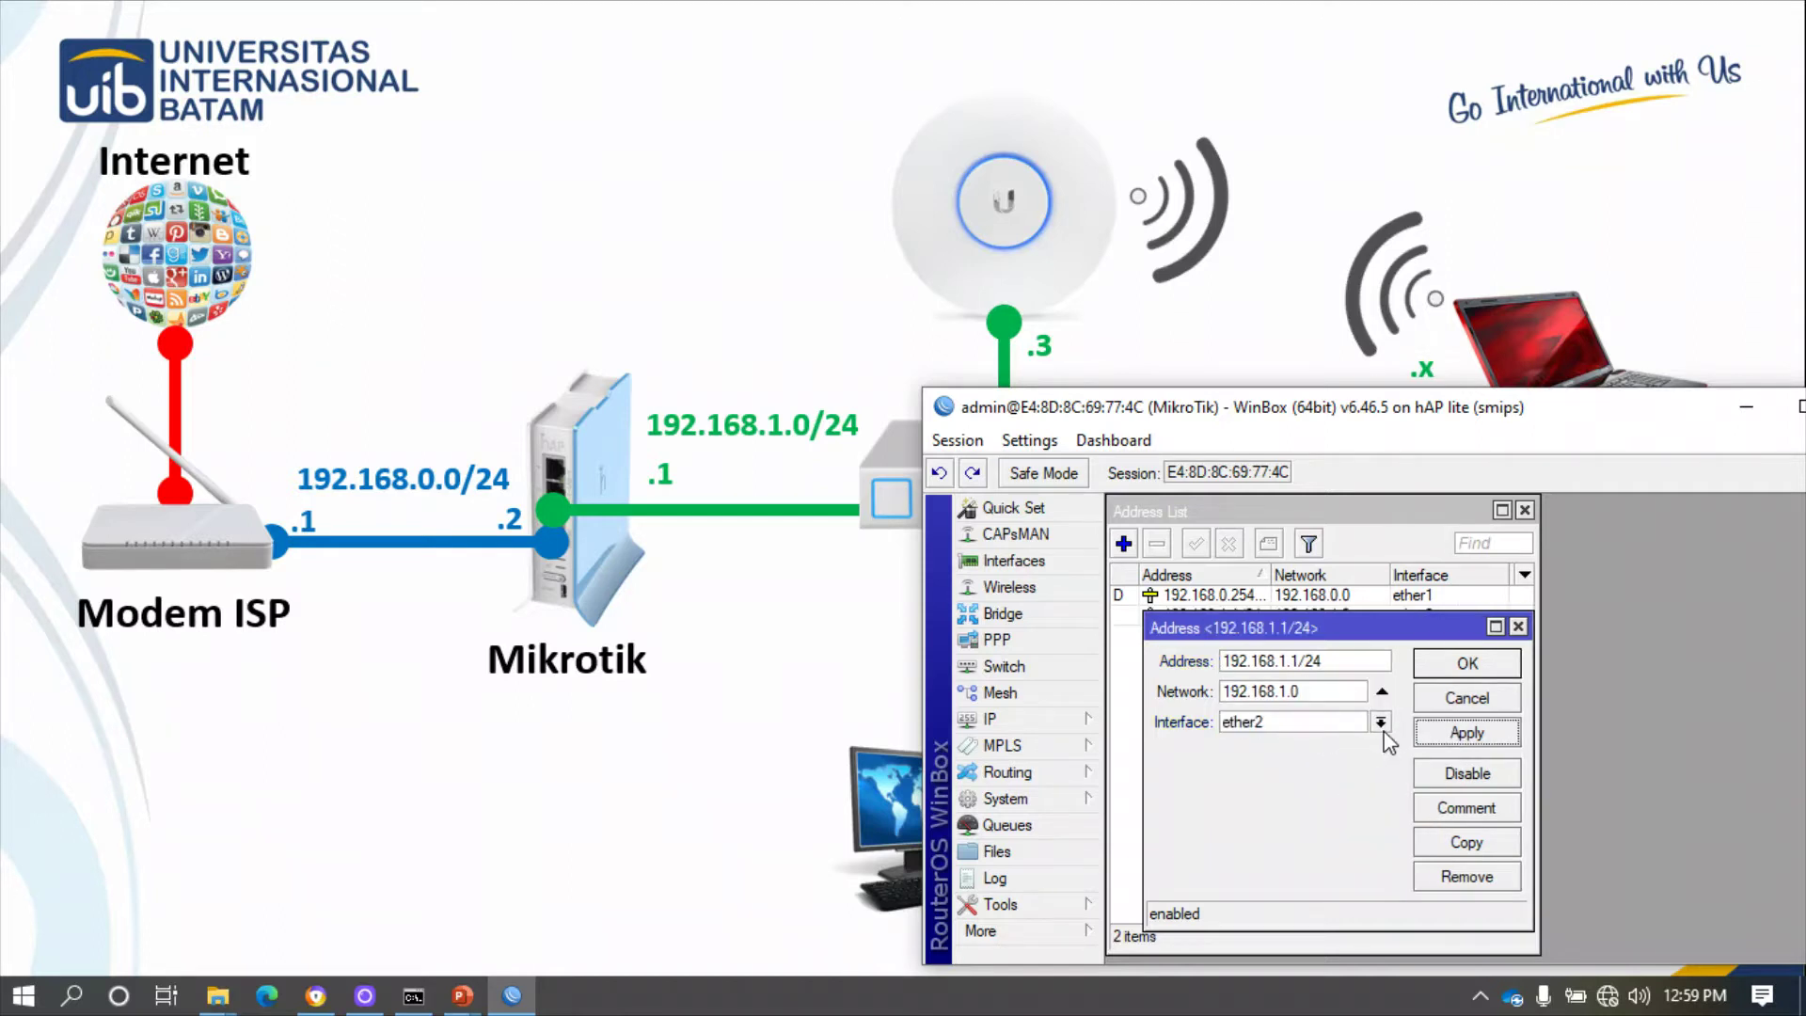
click(1446, 669)
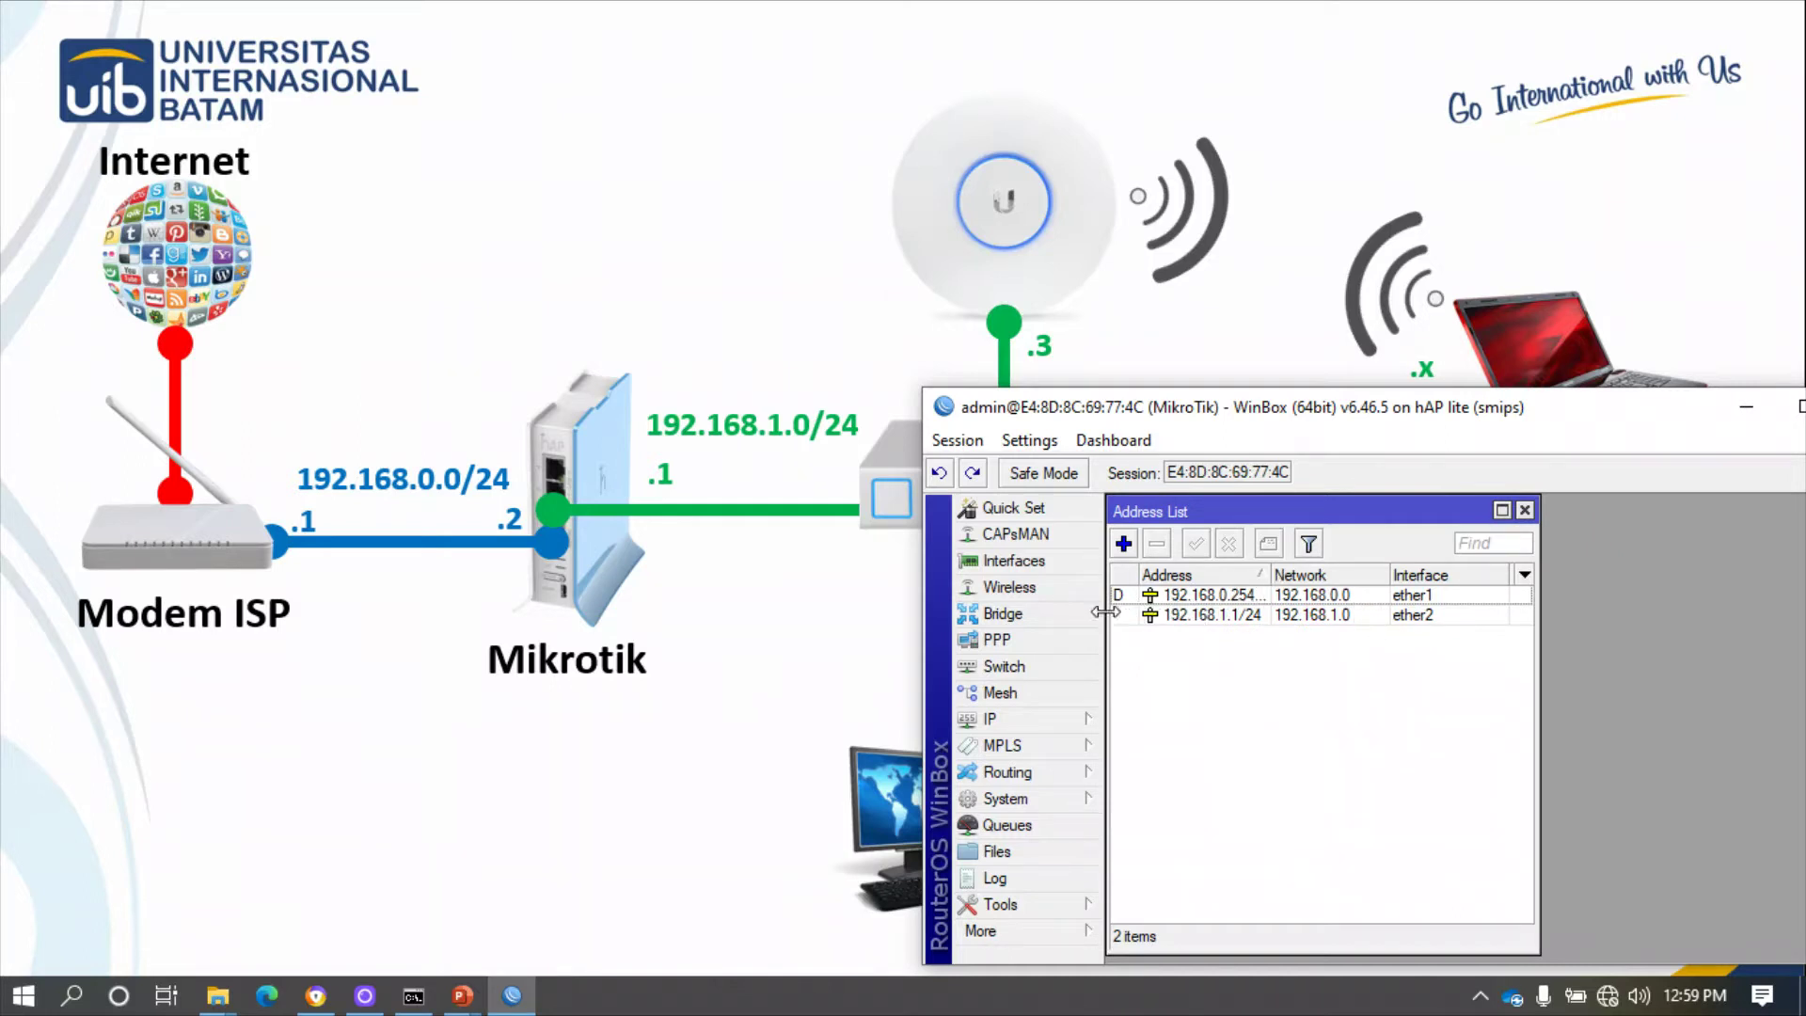
- Open the DHCP Server list from the IP menu
click(997, 720)
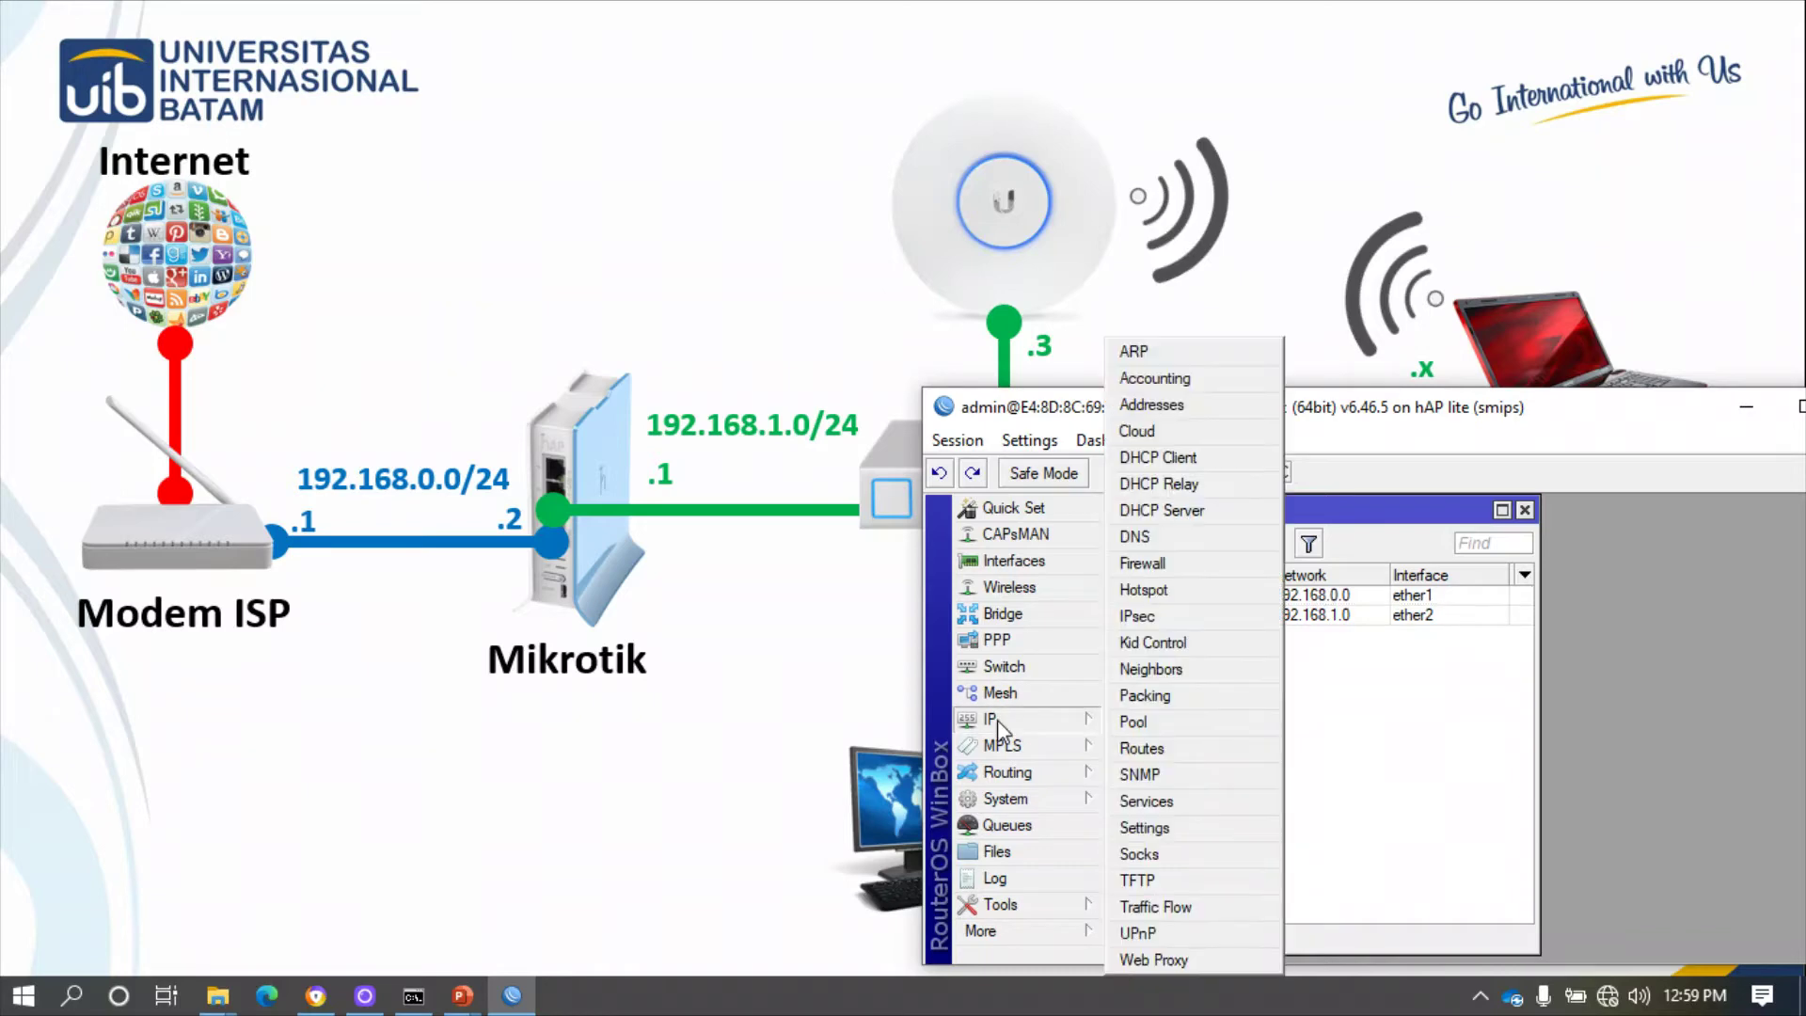
click(1052, 723)
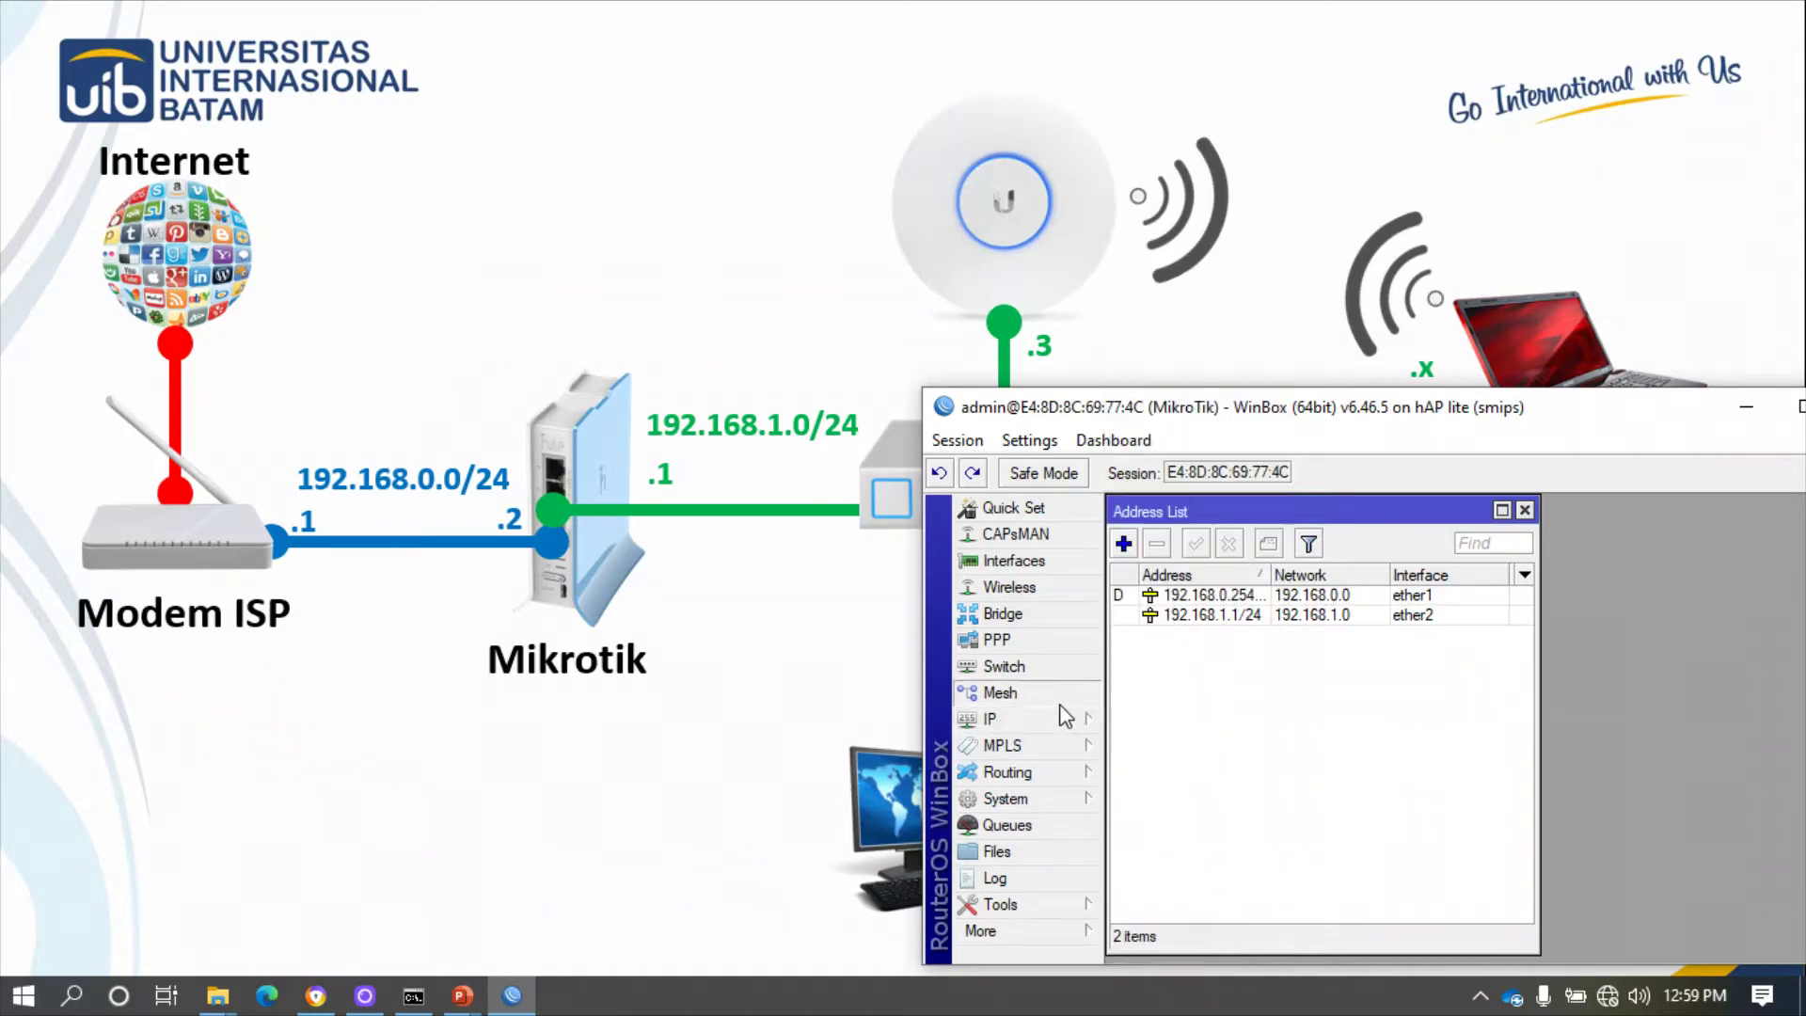
click(1007, 721)
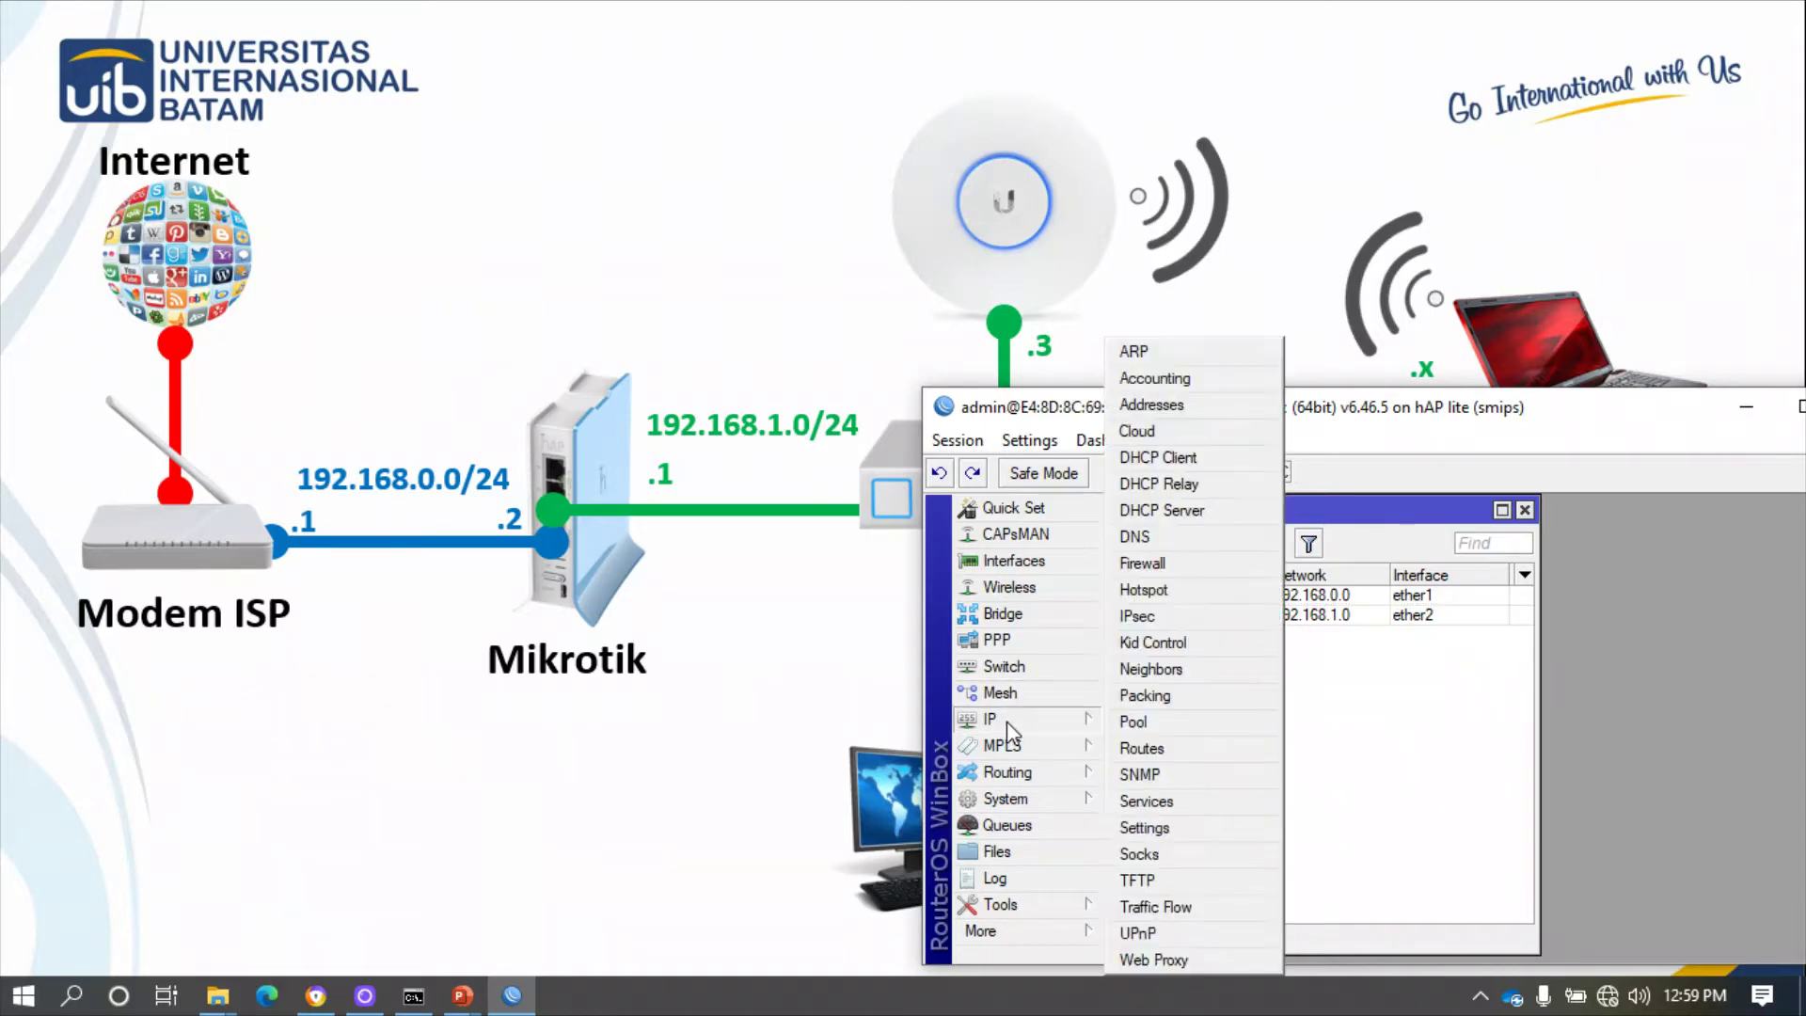
click(1418, 698)
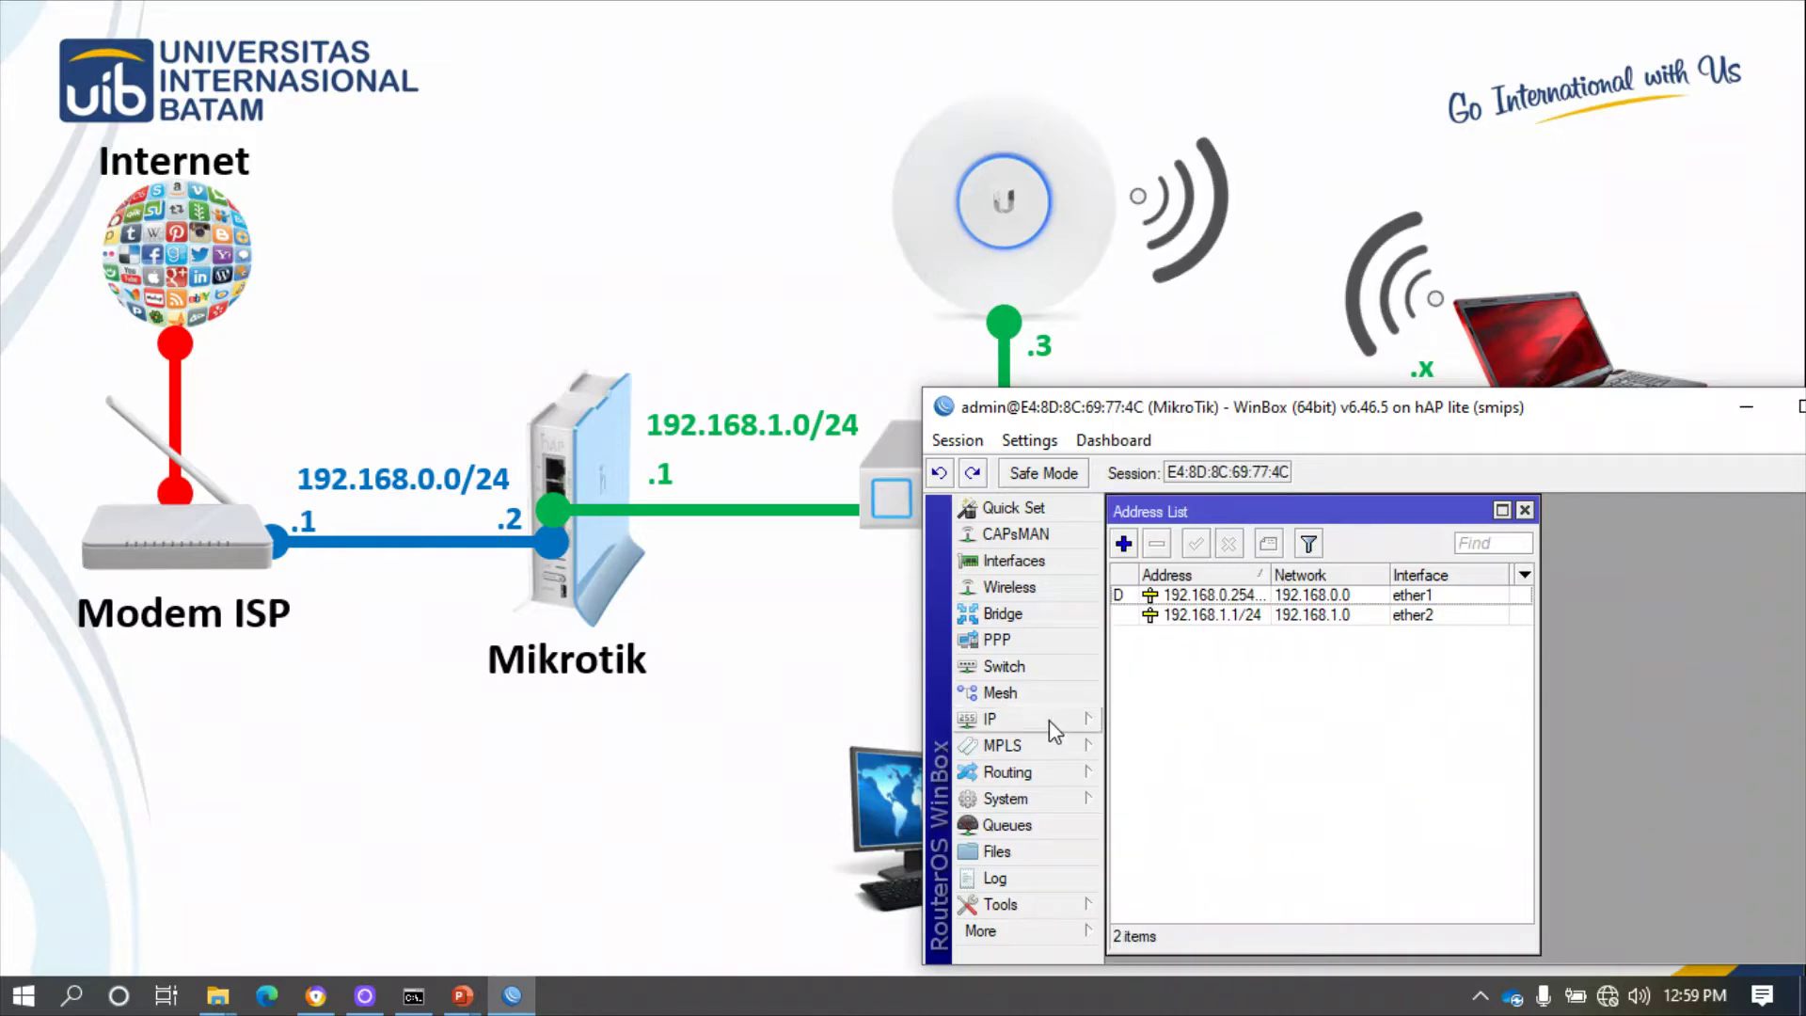
click(1007, 722)
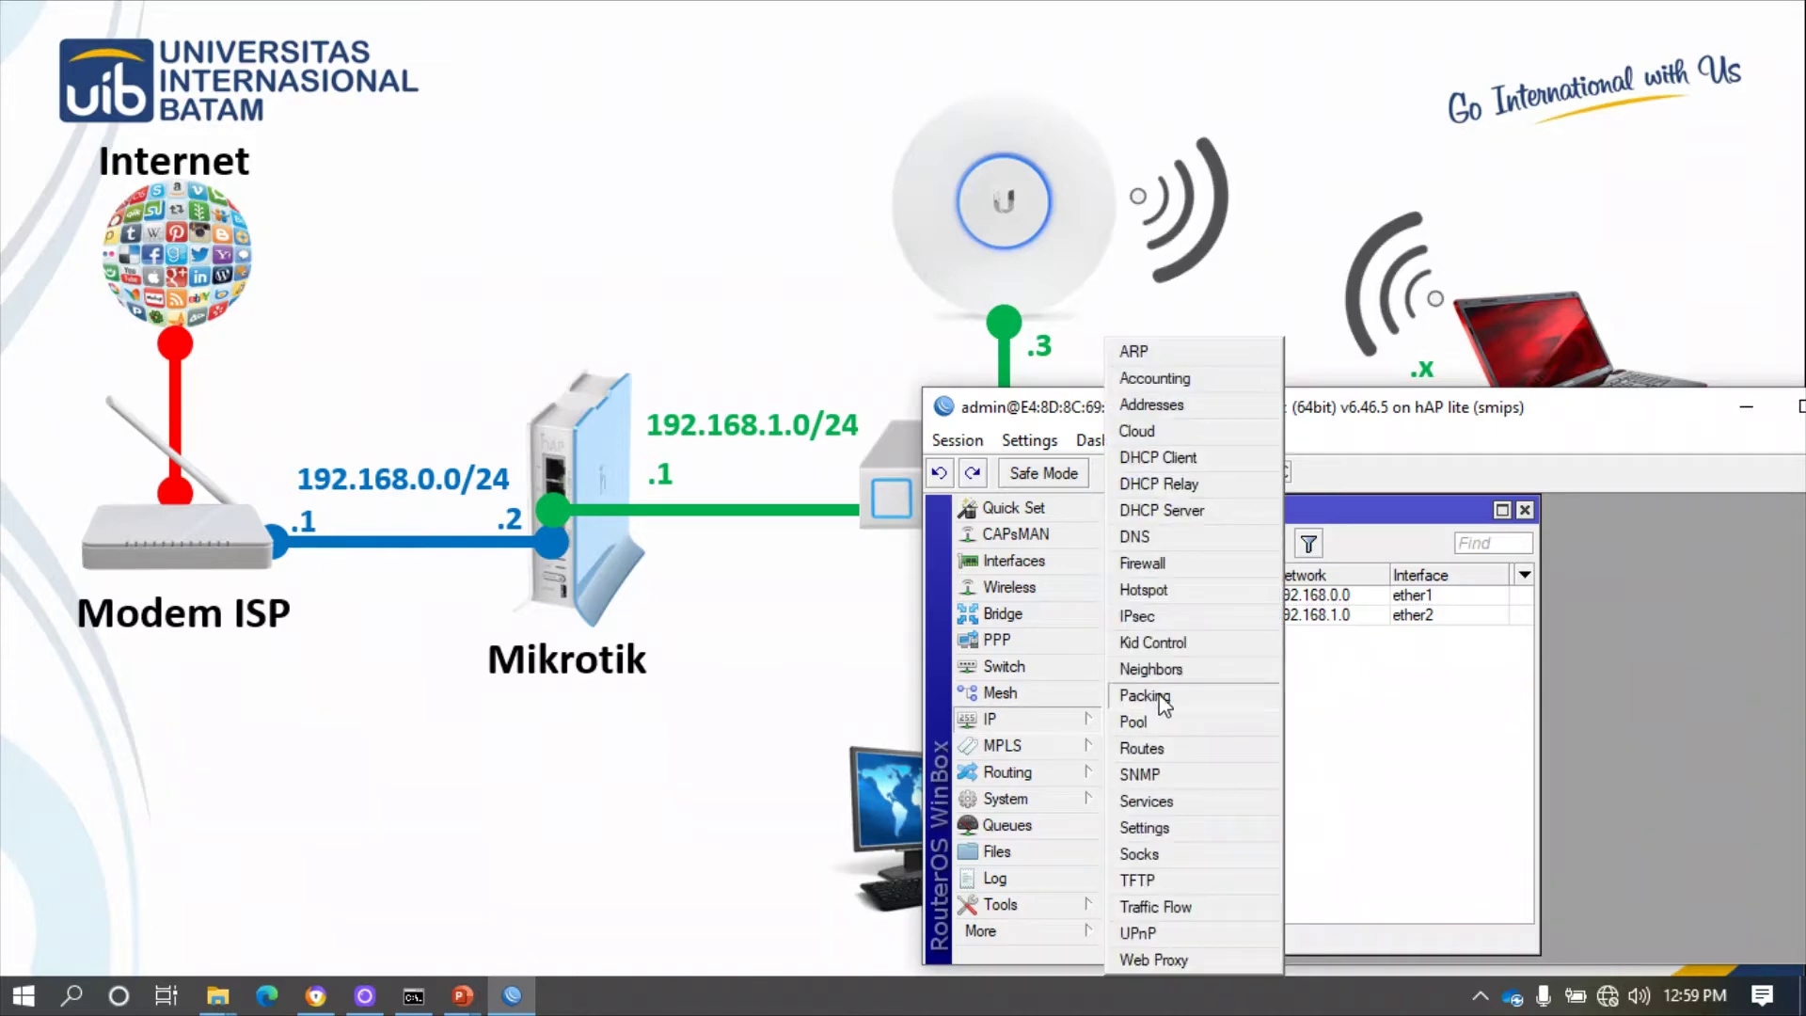
click(1162, 510)
- Run DHCP Setup on ether2, accepting 192.168.1.0/24, gateway, range, DNS and 10-minute lease
click(1474, 580)
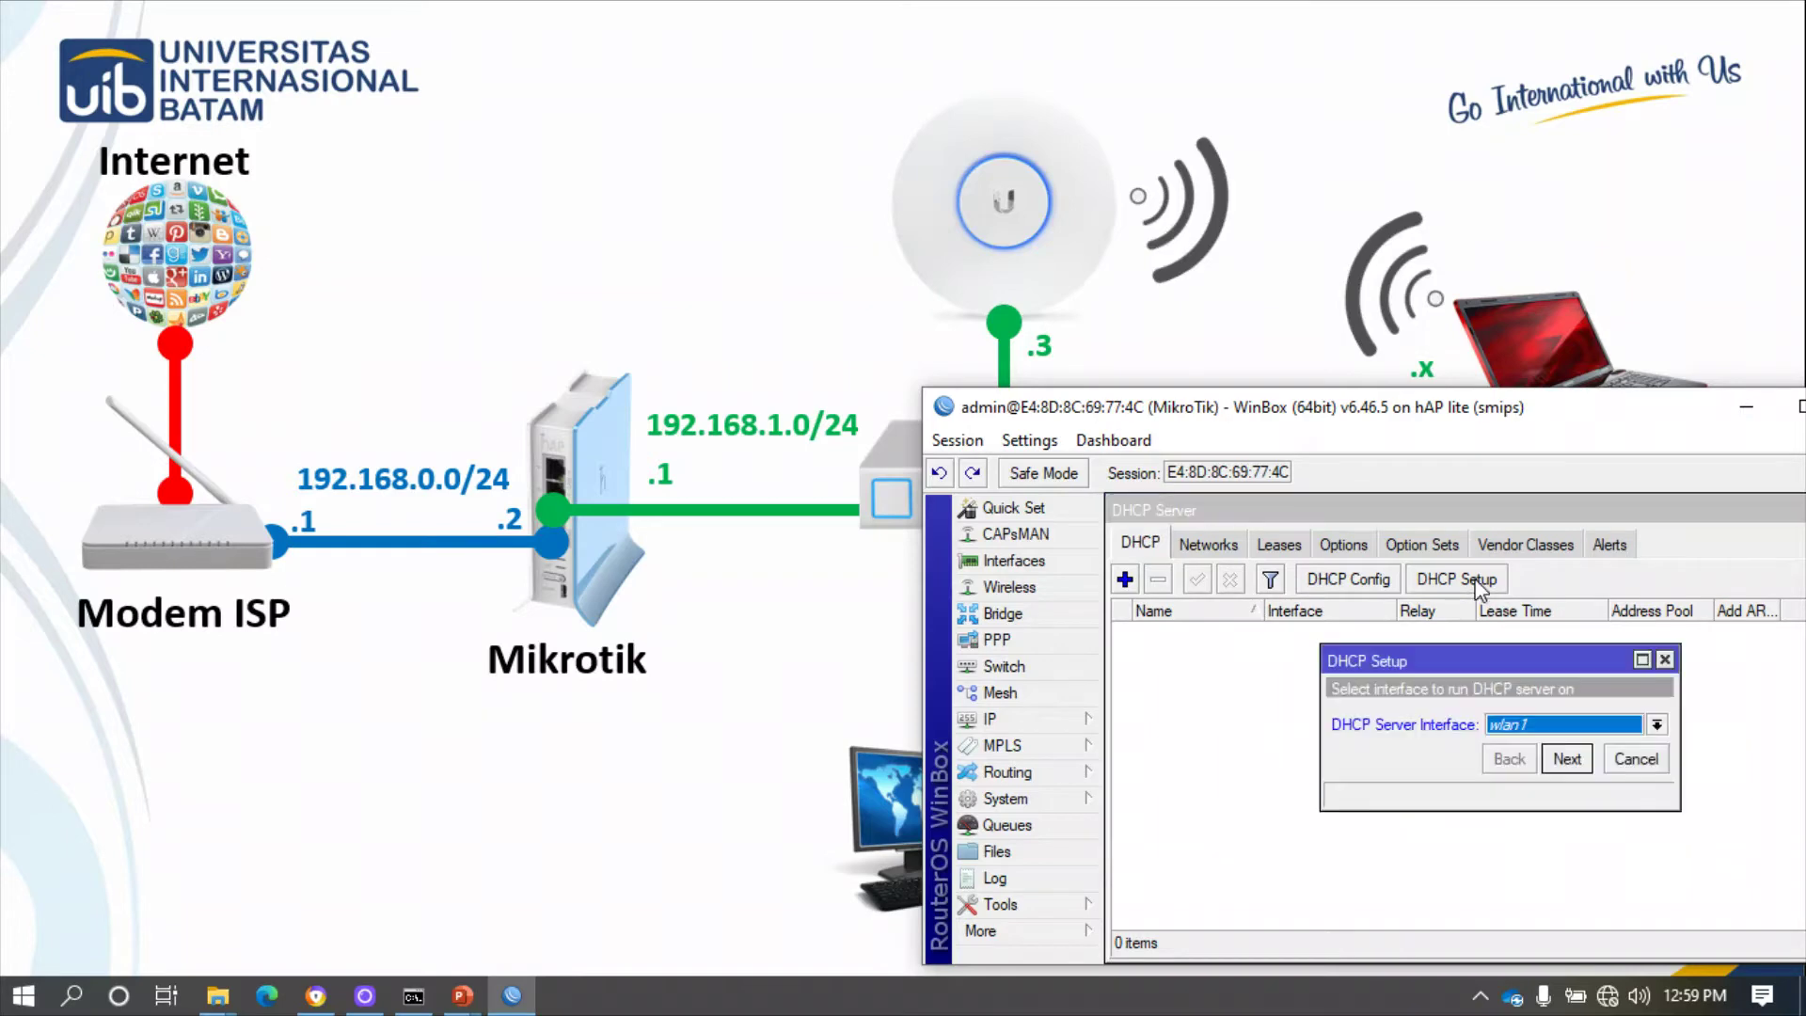
drag(1528, 656, 1324, 639)
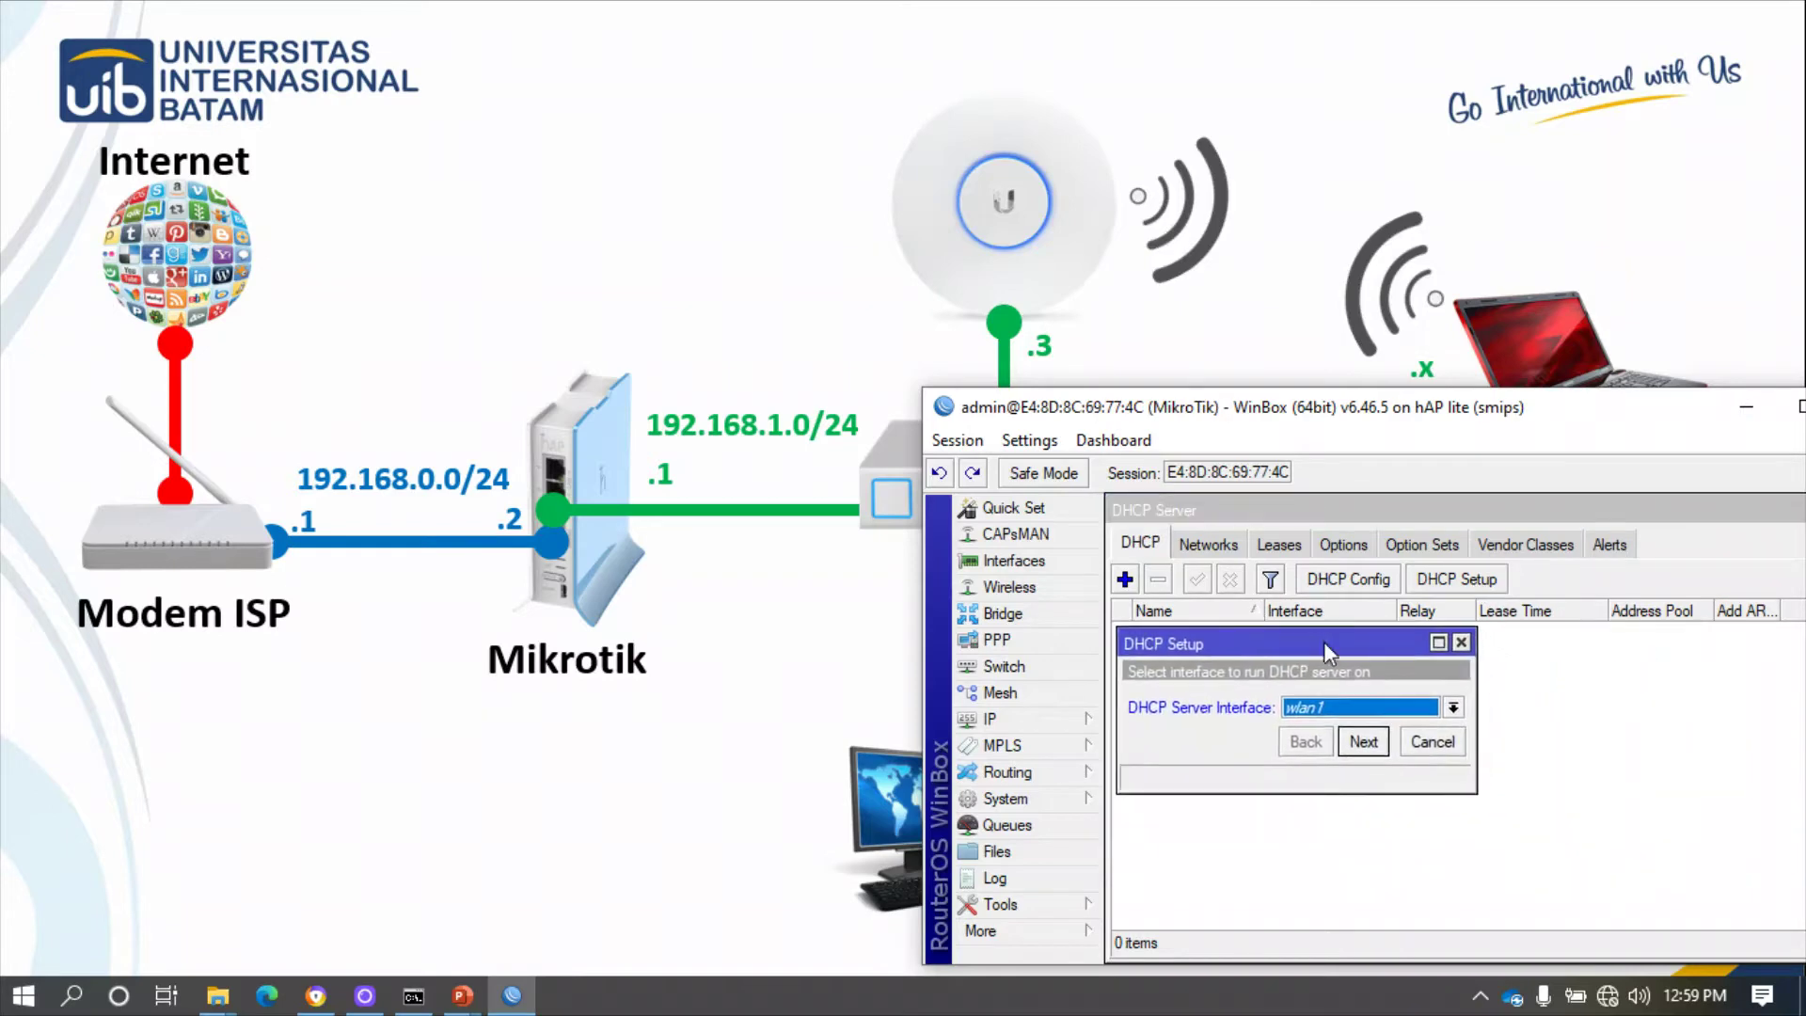
click(1368, 710)
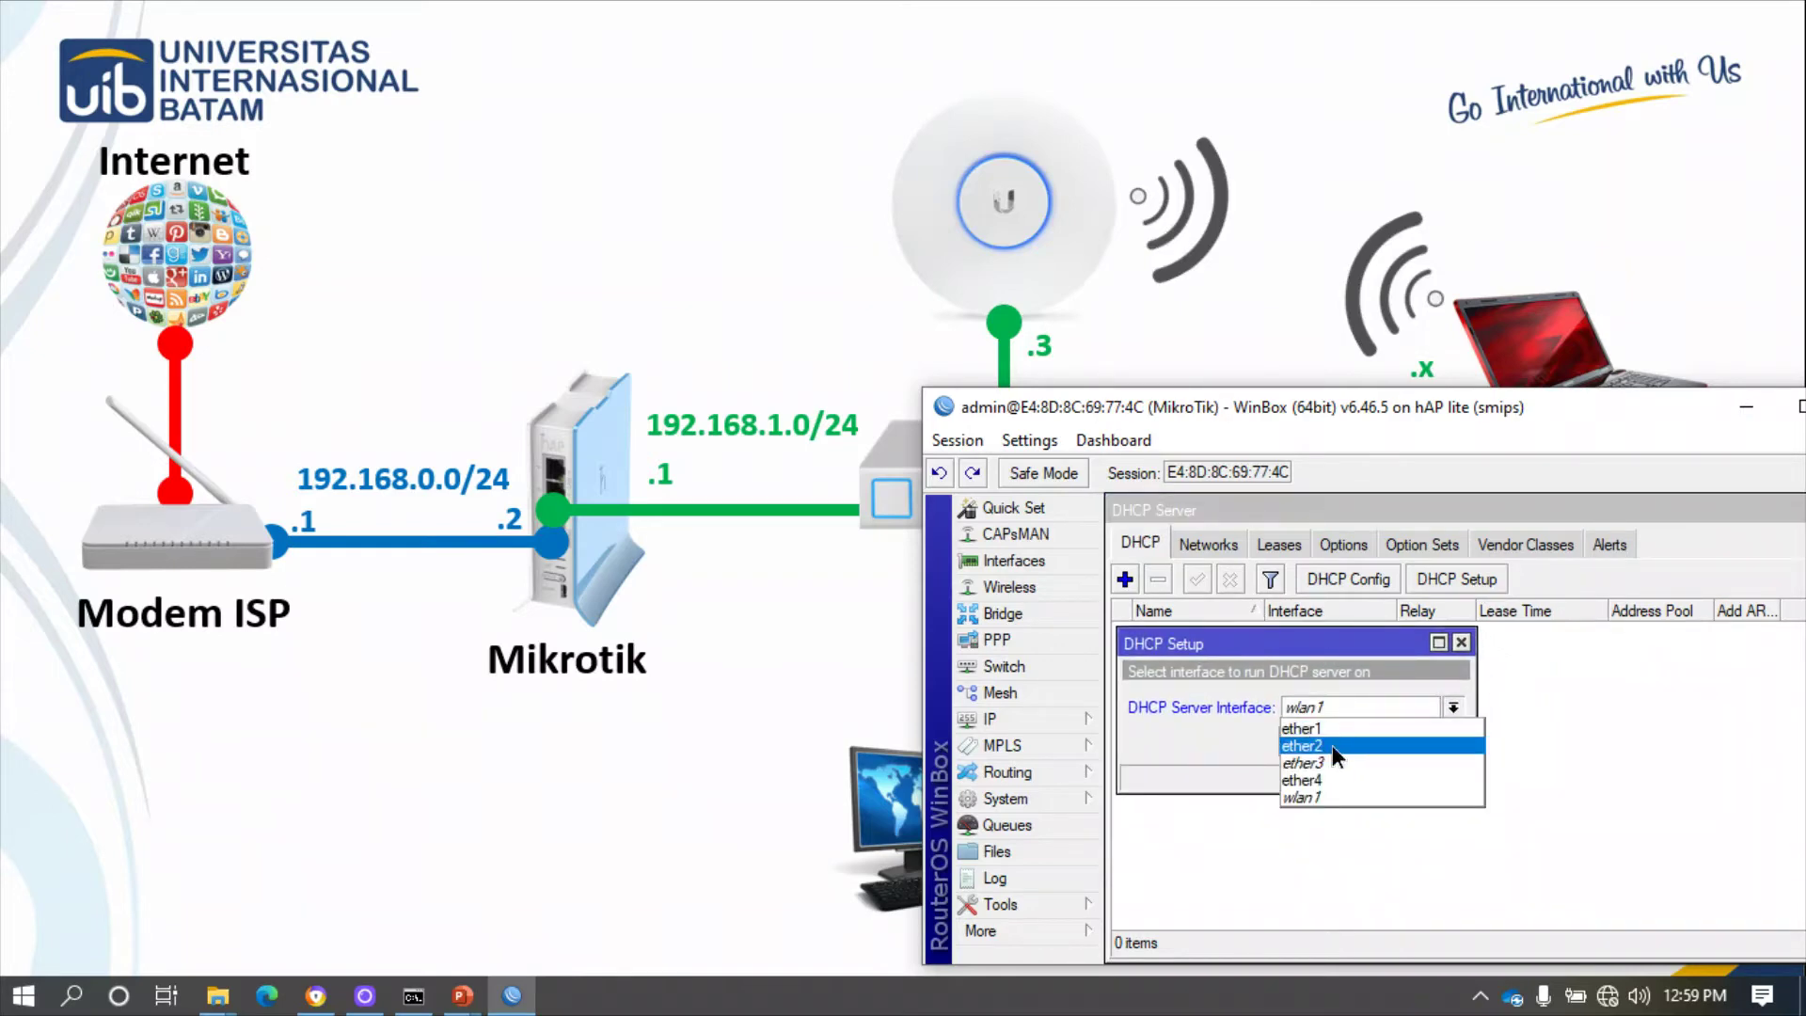
click(1331, 745)
click(1368, 743)
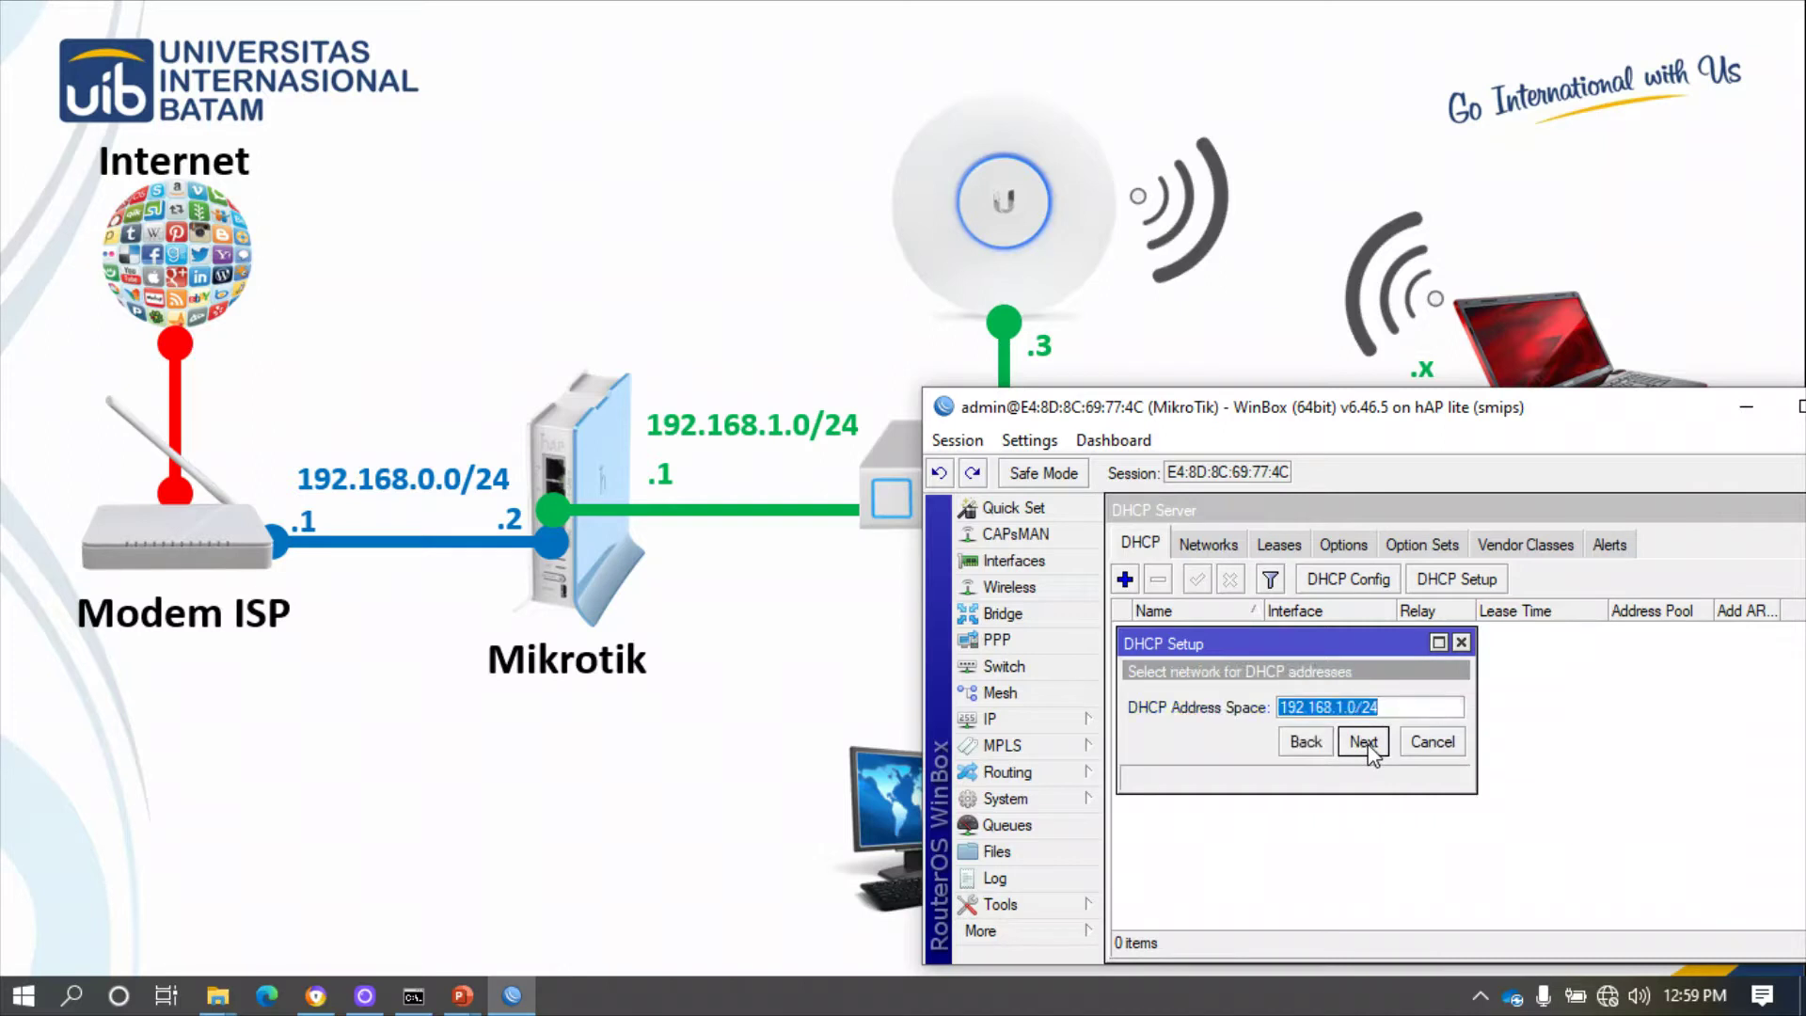
click(1366, 742)
click(1363, 742)
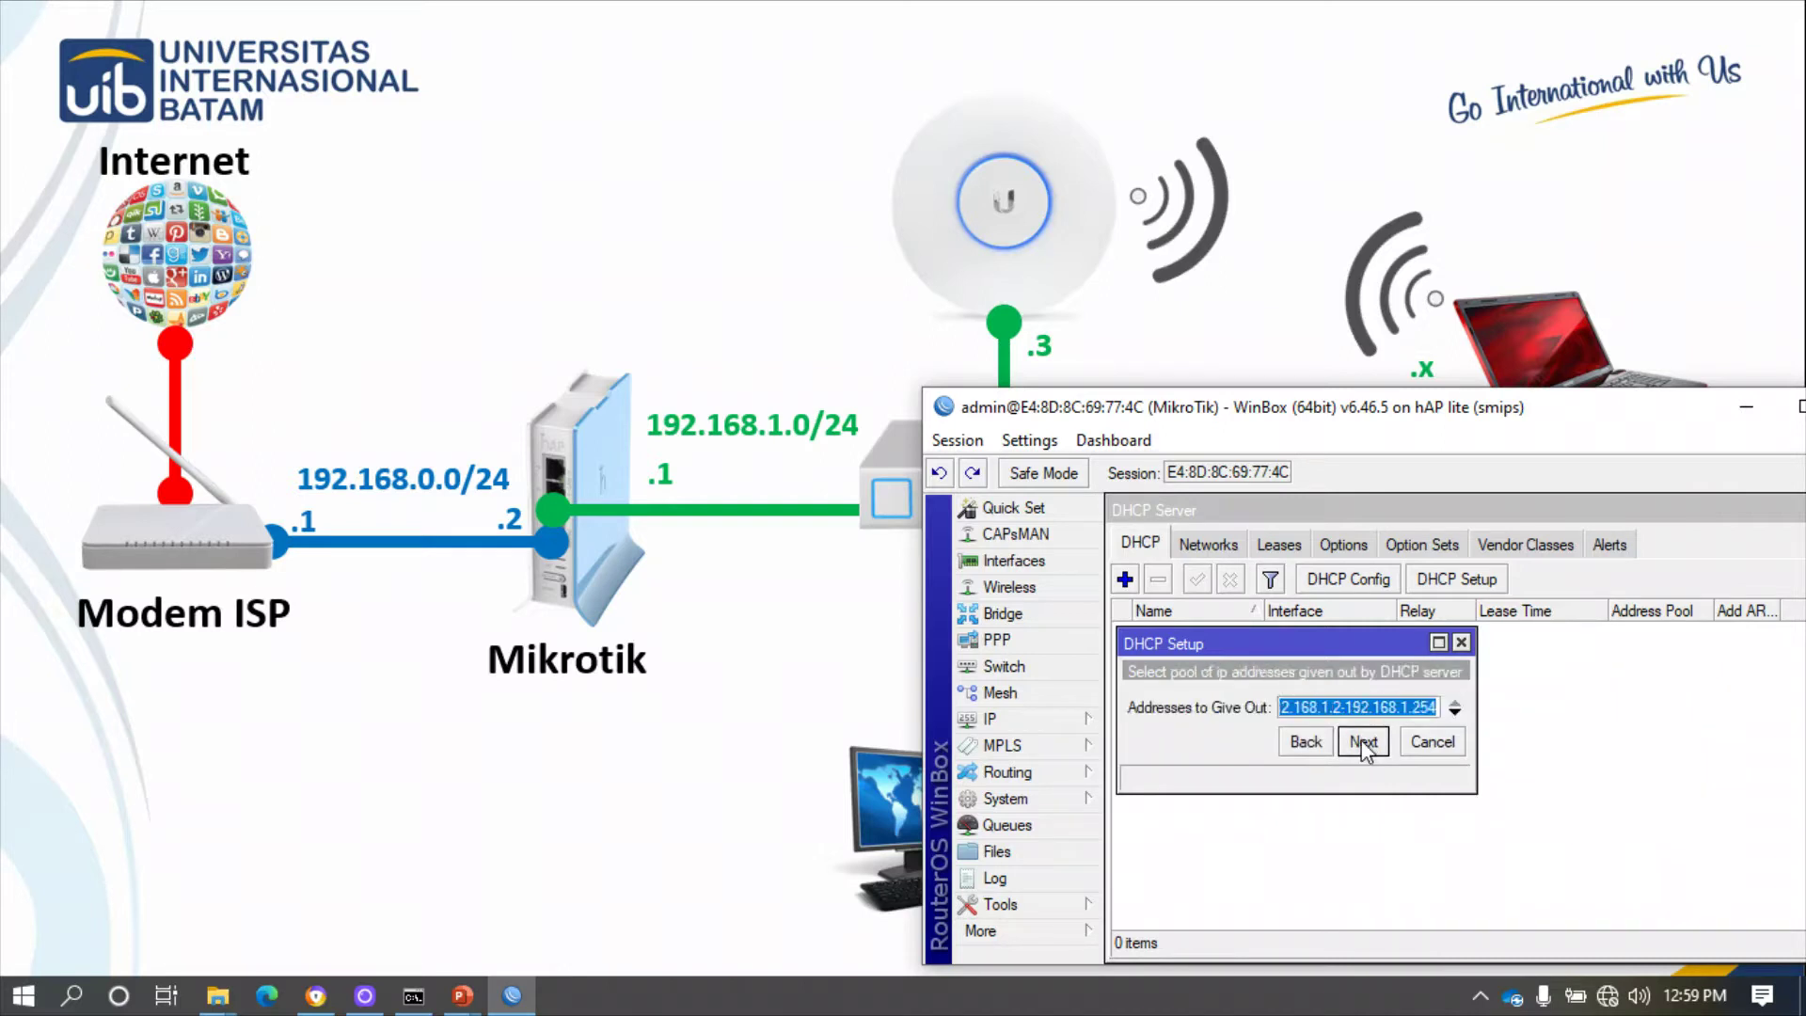
click(1364, 745)
click(1365, 744)
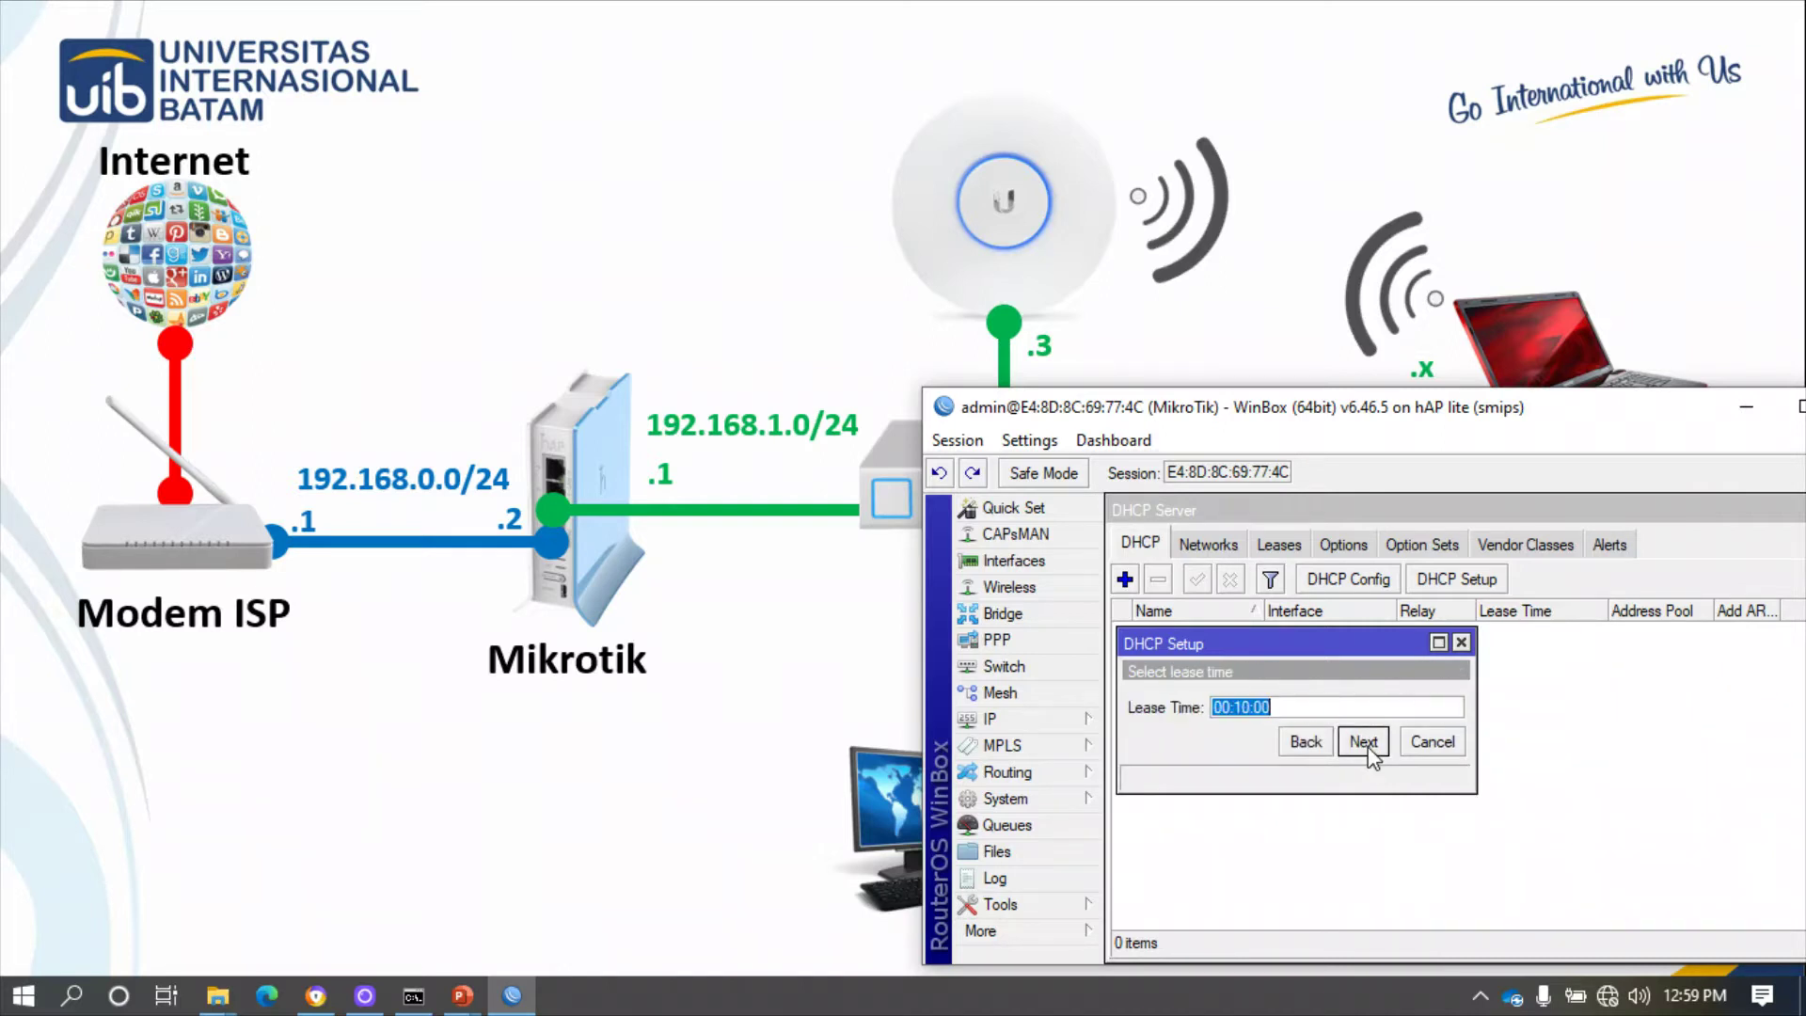
click(1367, 746)
click(1502, 720)
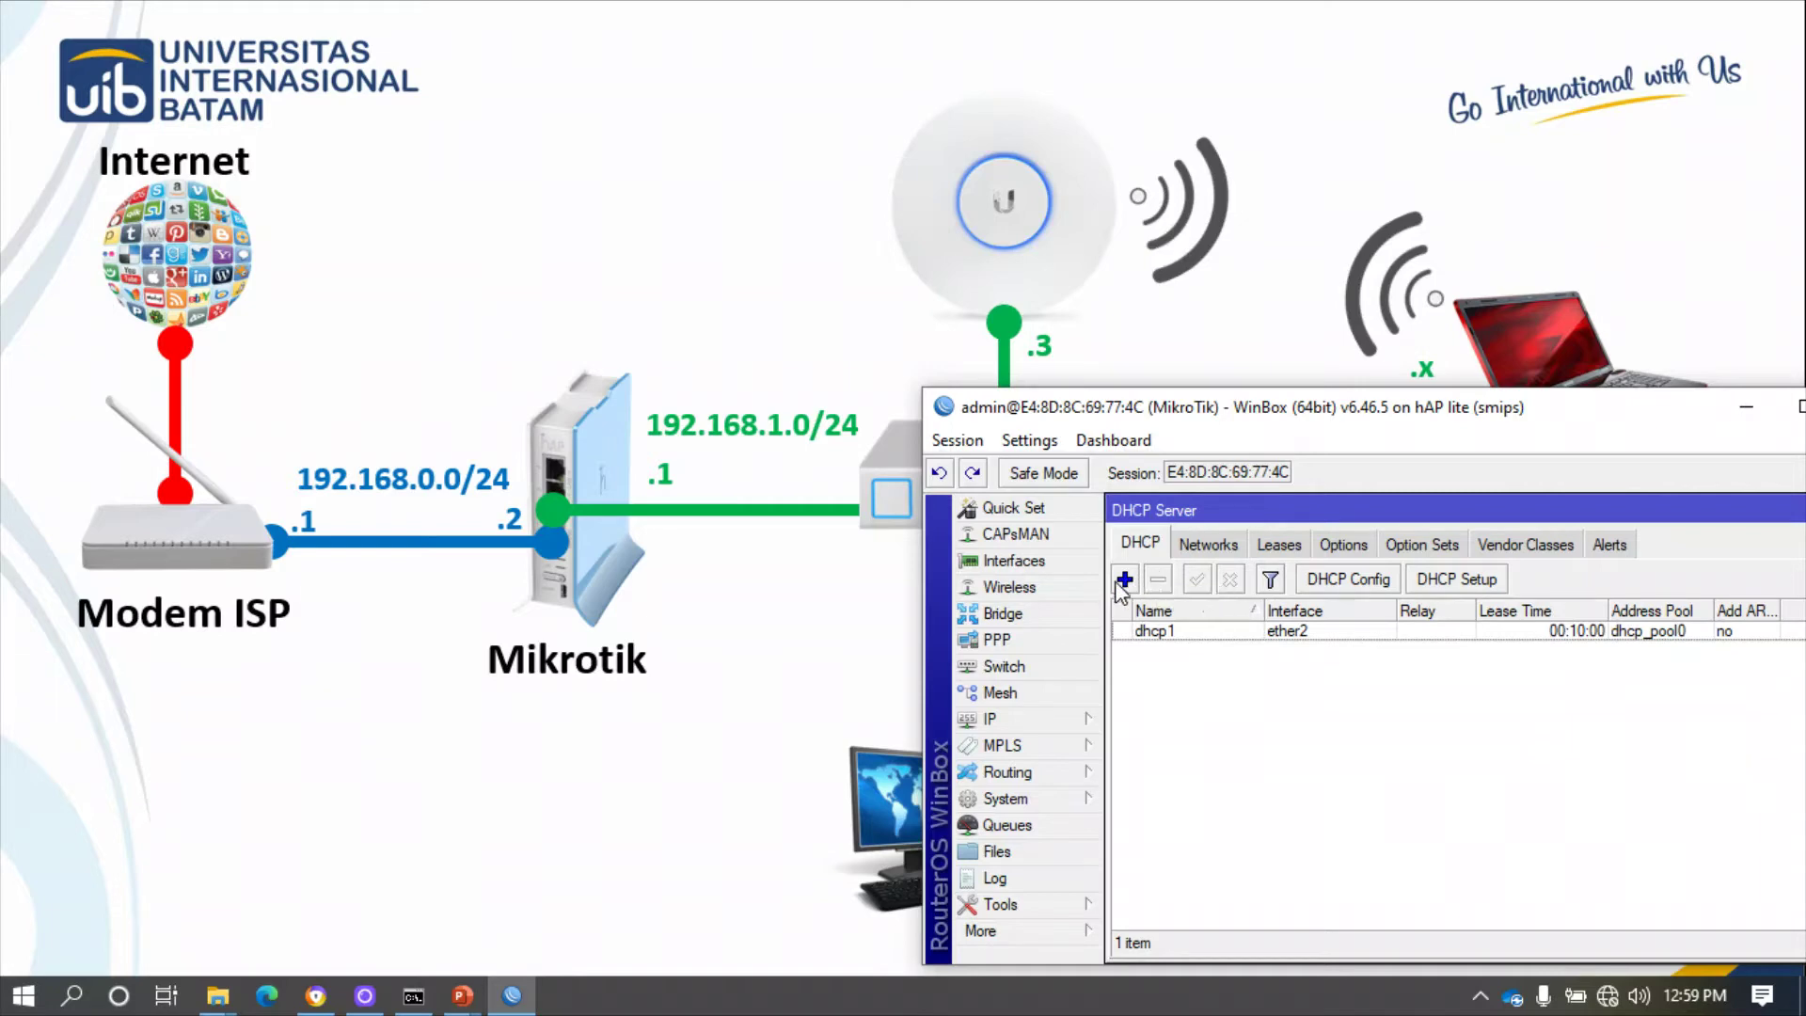
click(1009, 723)
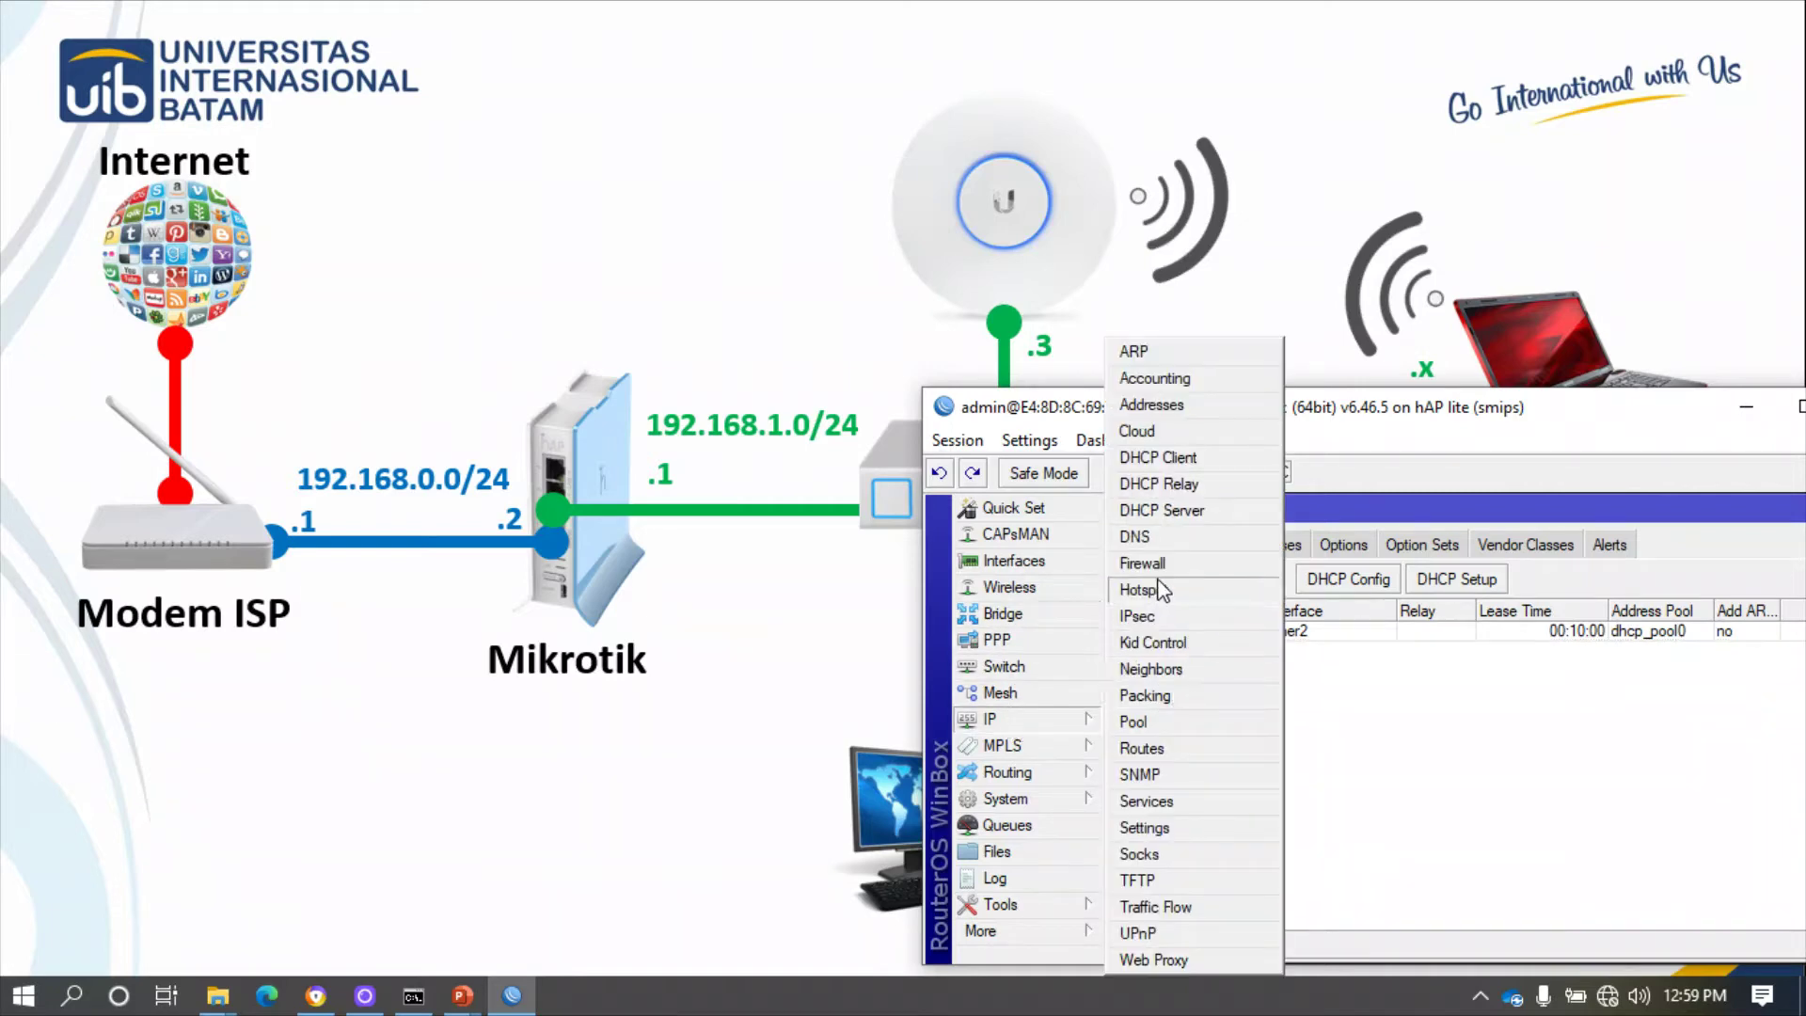
- Check the lone srcnat masquerade rule in Firewall NAT, then minimize WinBox to show the LAN topology slide
click(1211, 563)
click(1223, 546)
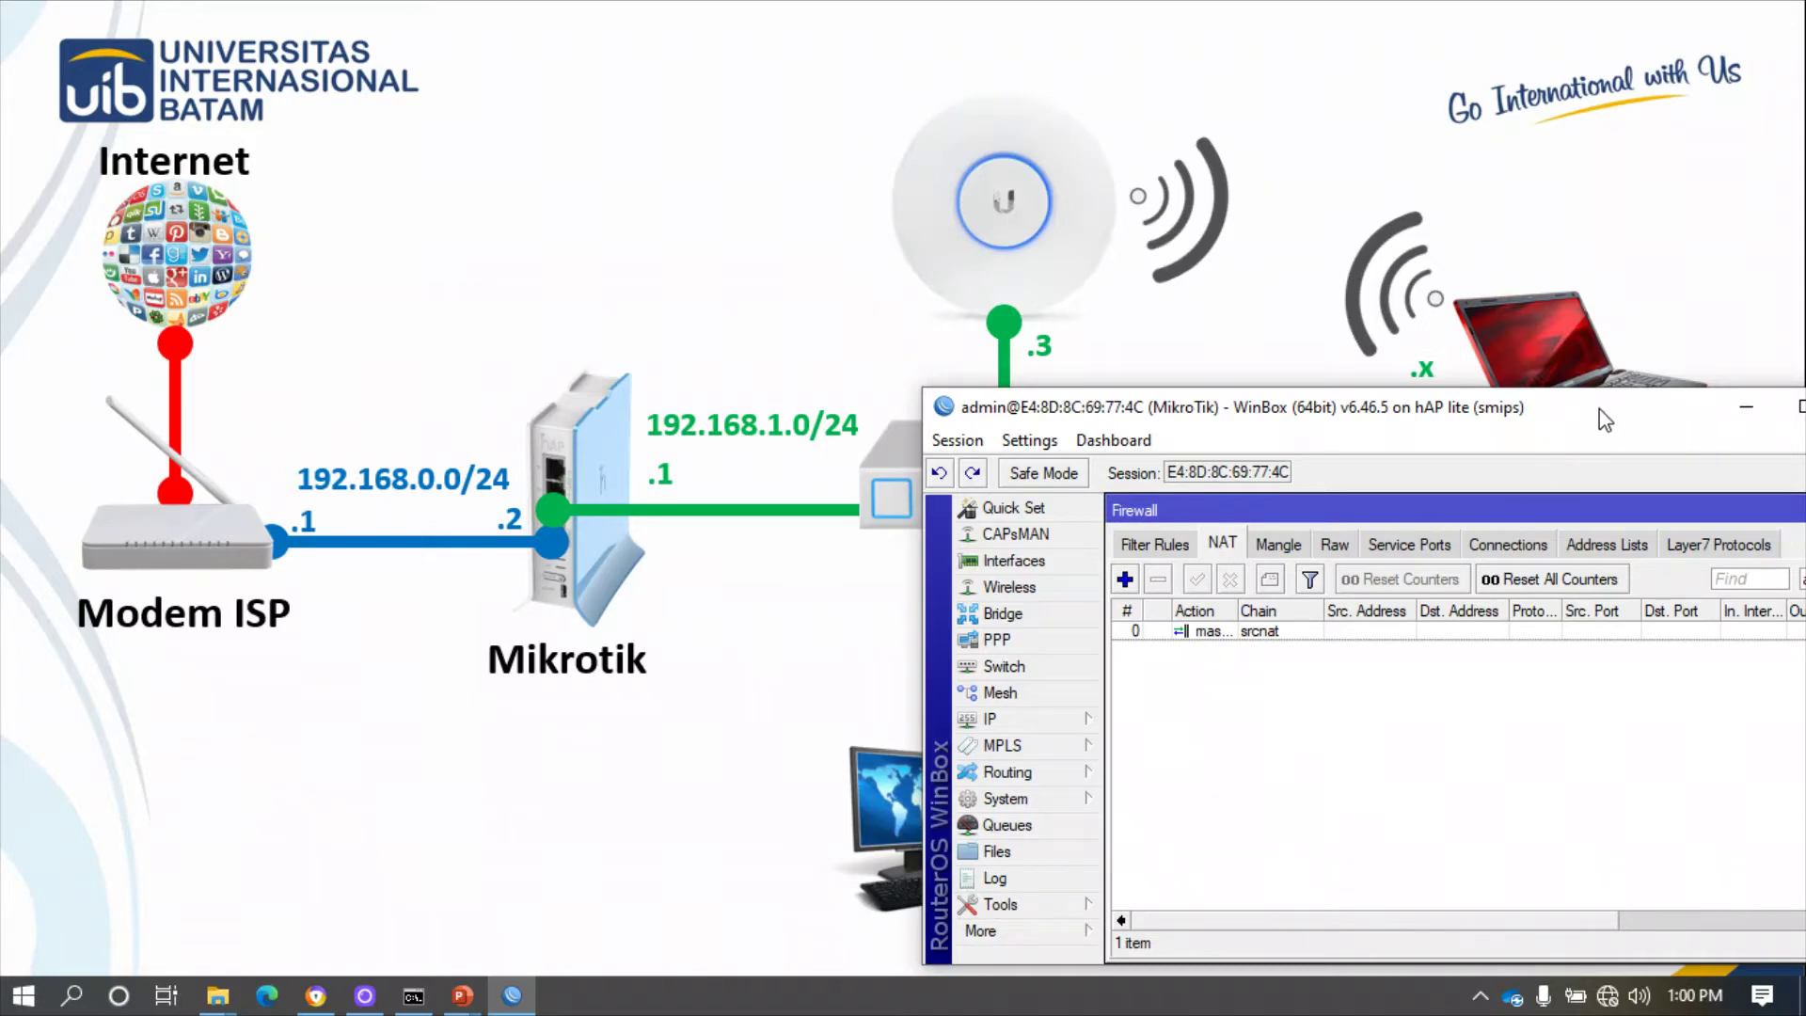
drag(1598, 409, 1220, 379)
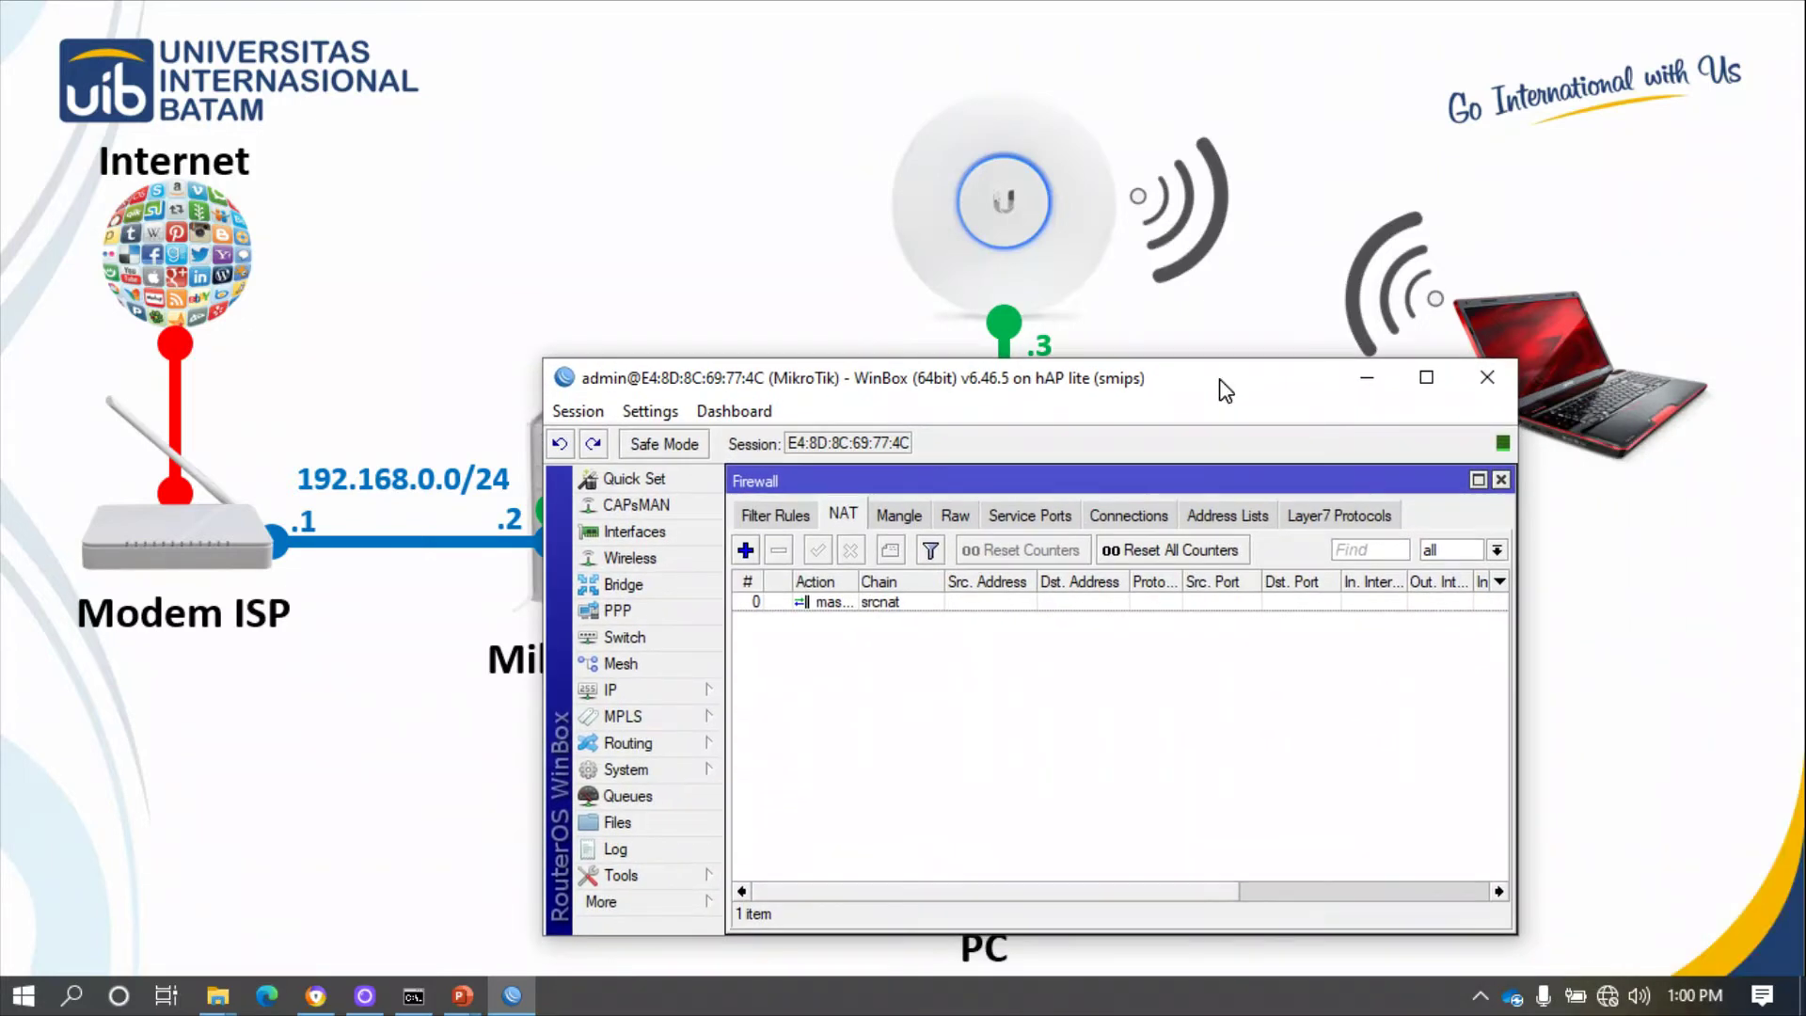
click(1371, 386)
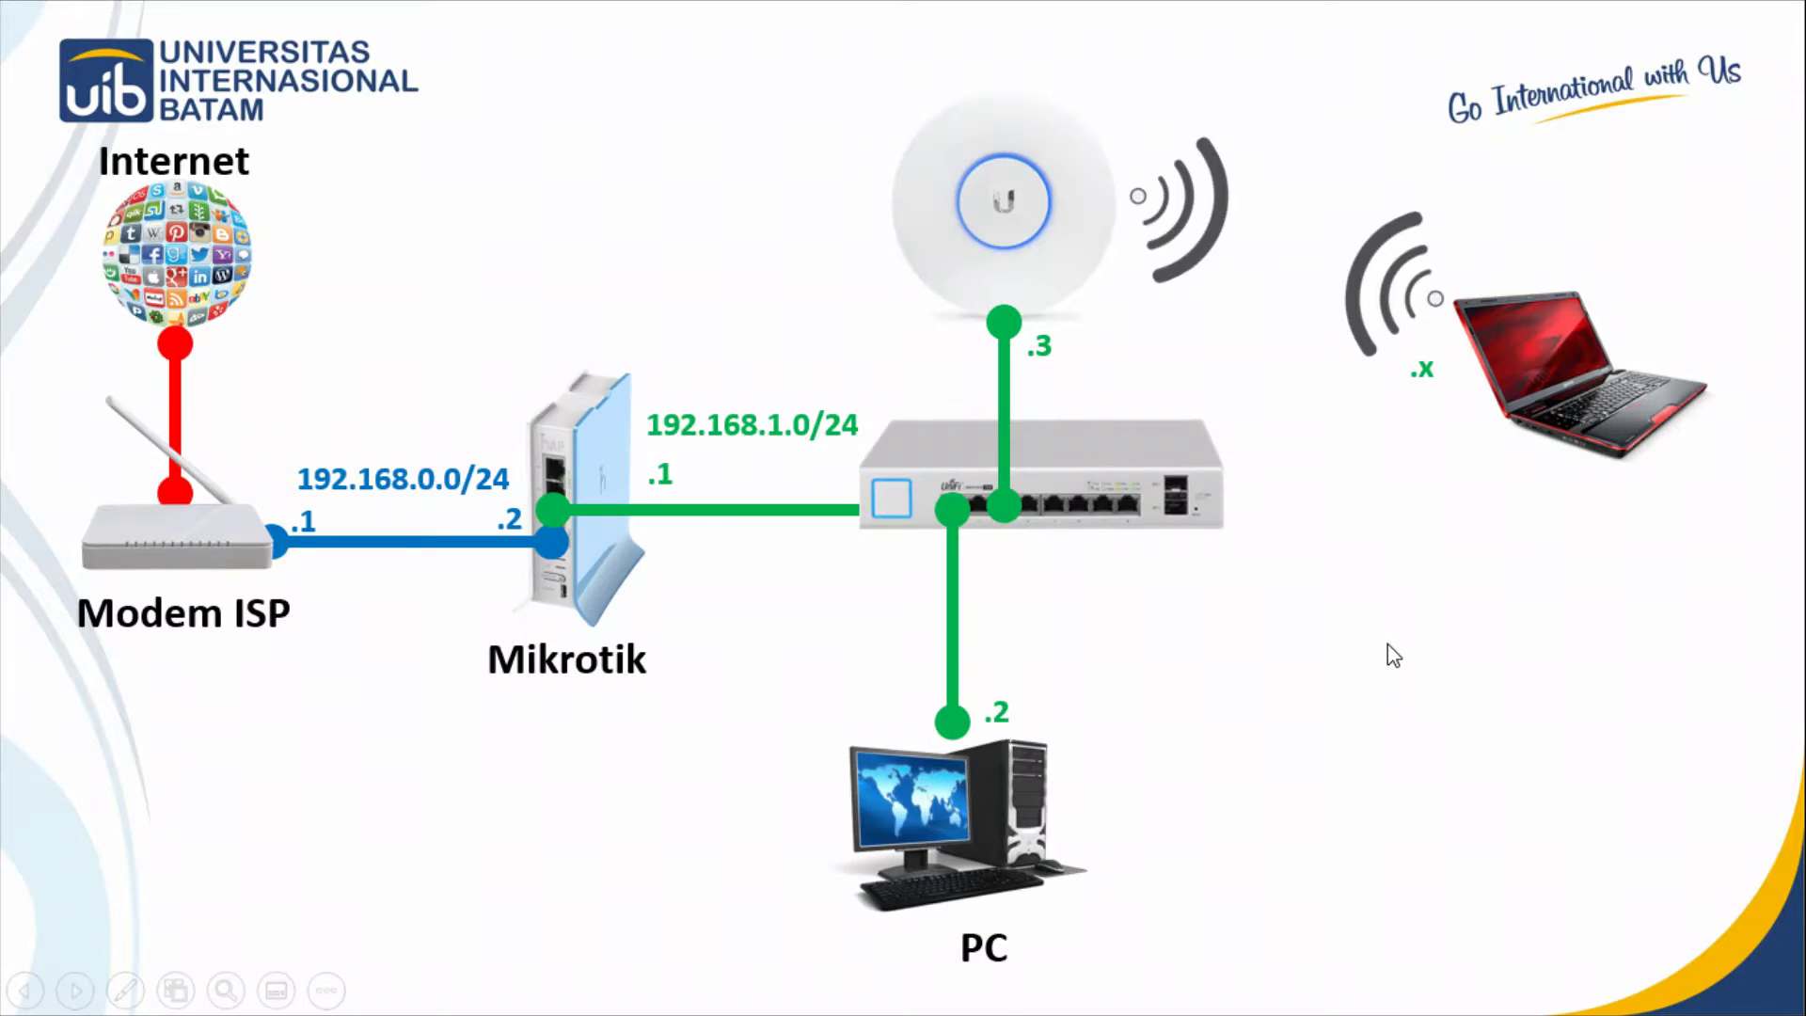
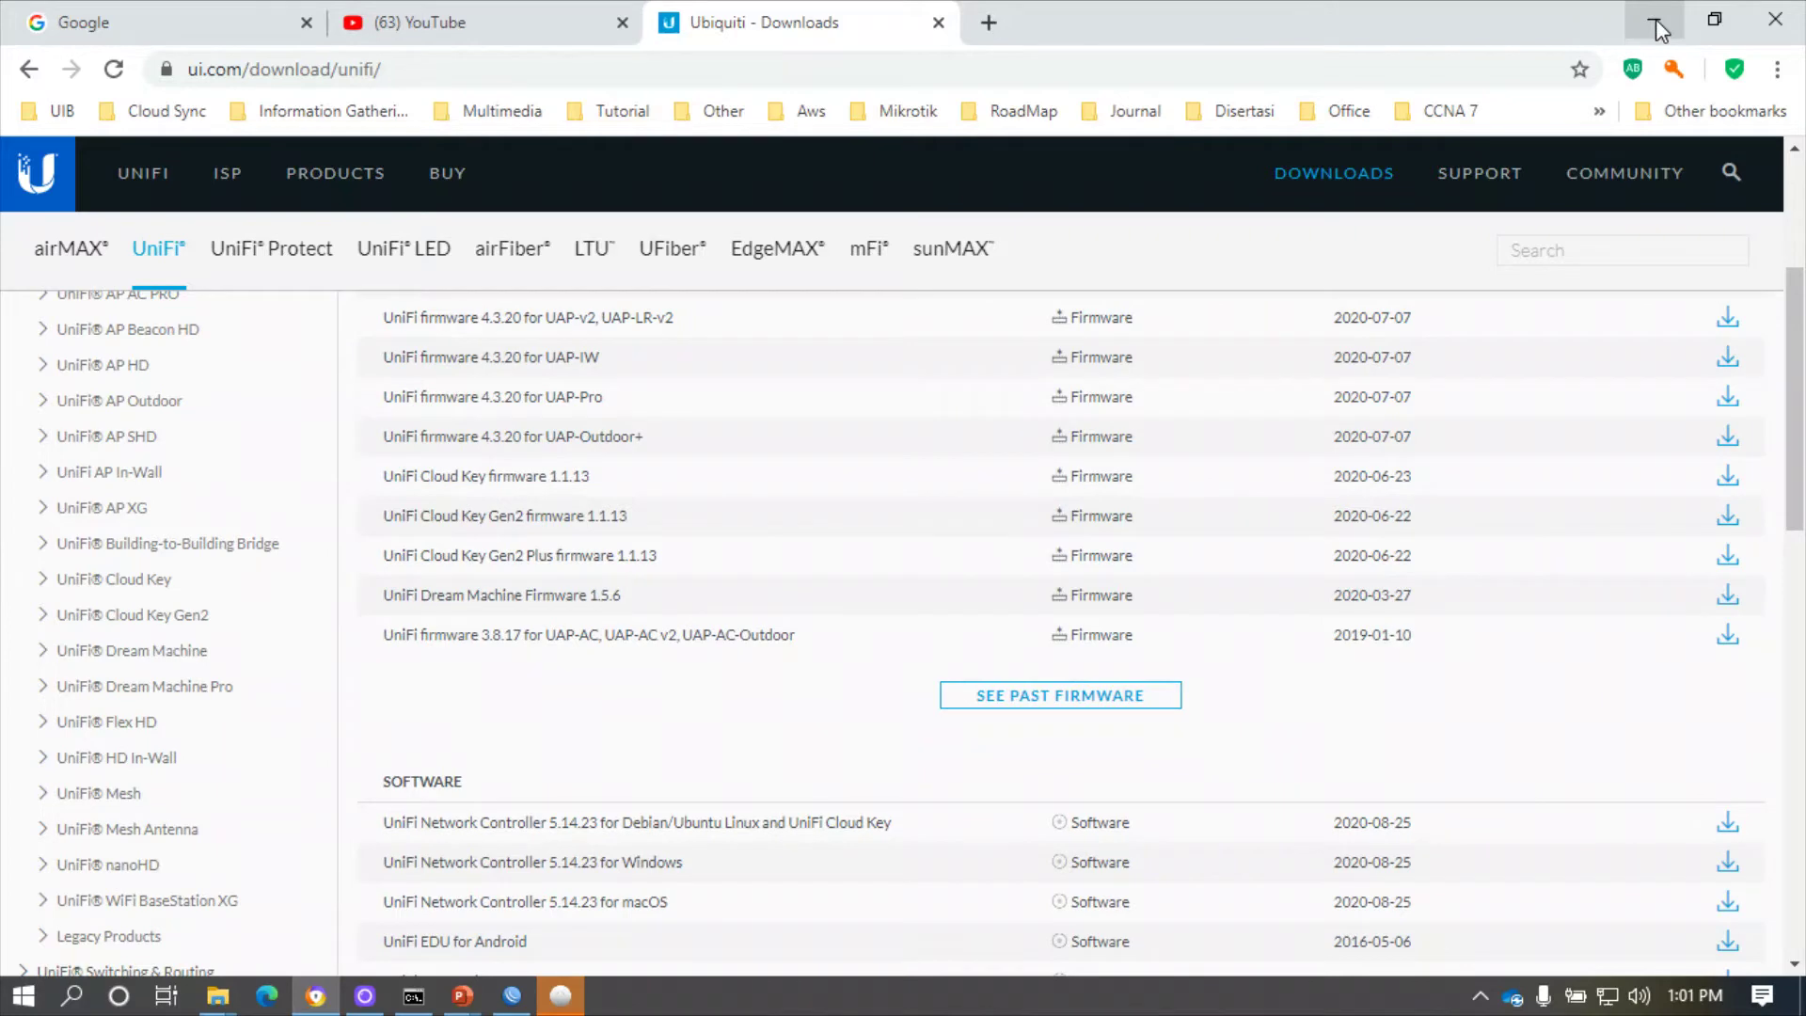
- Minimize Chrome to reveal the starting UniFi Controller window over the network diagram
click(1655, 19)
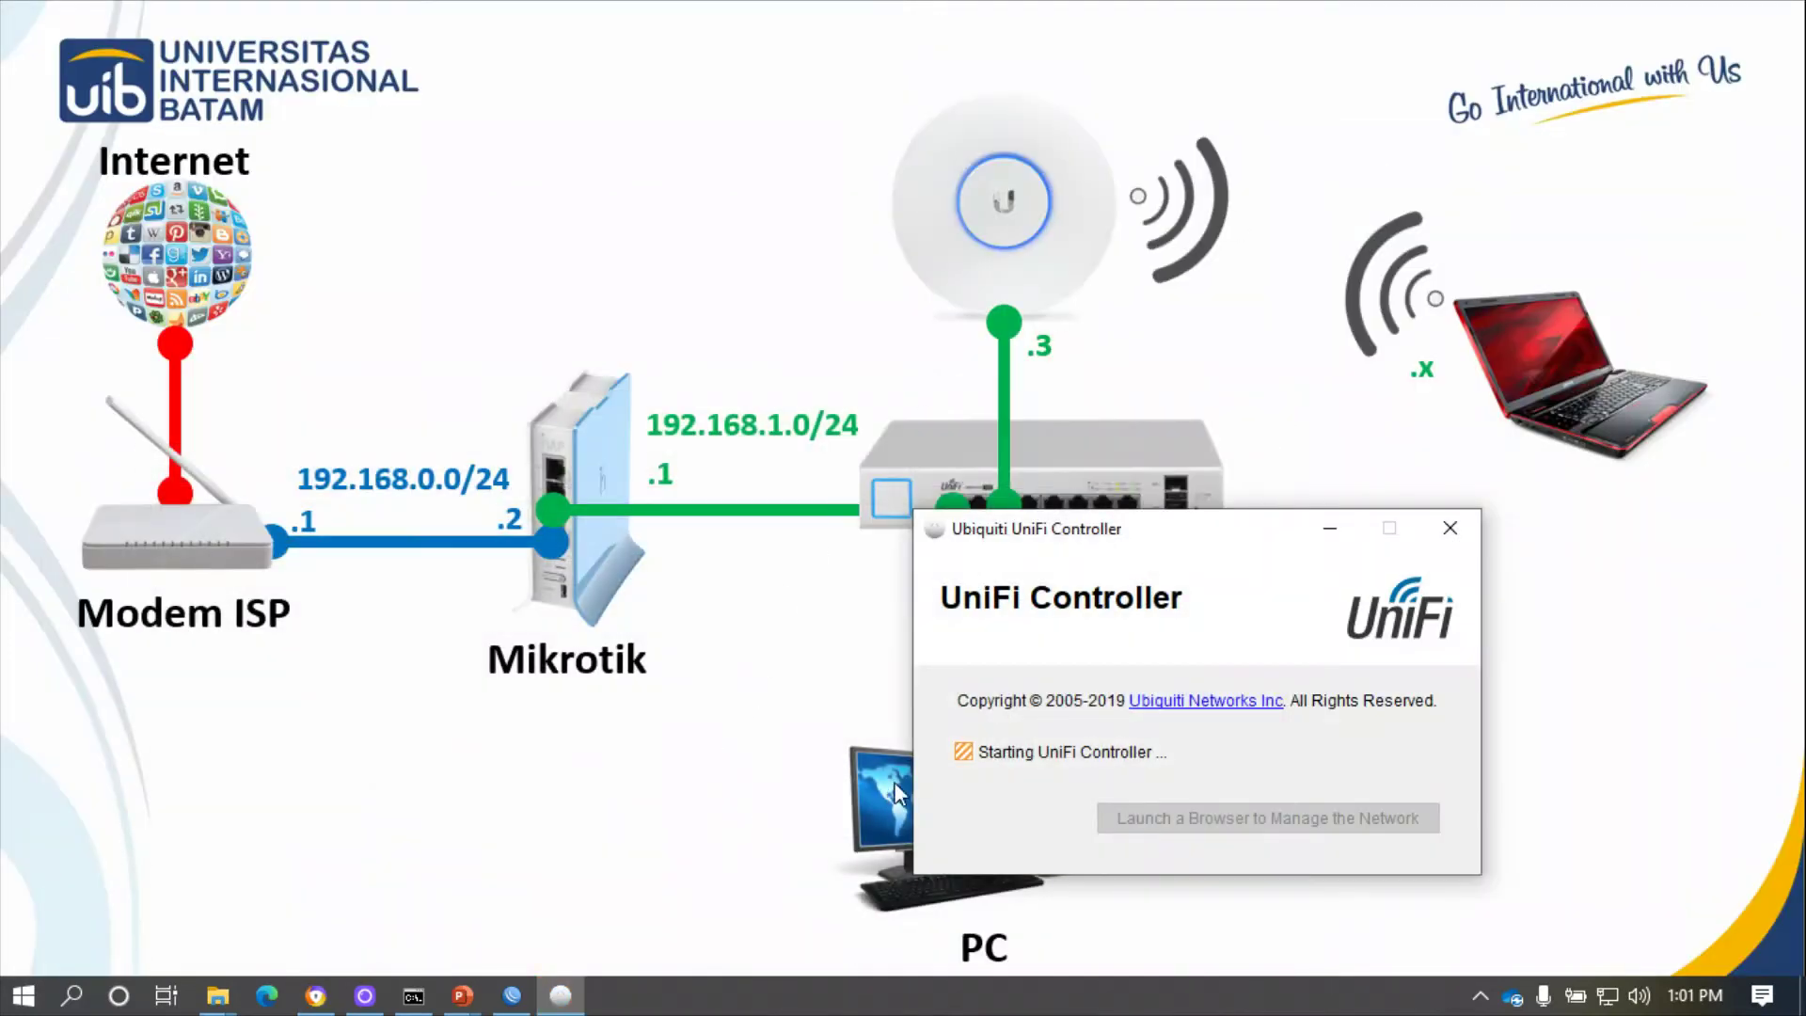
- Once controller 5.14.23 has started, launch its management page at localhost:8443 in Chrome
drag(1211, 527, 1530, 624)
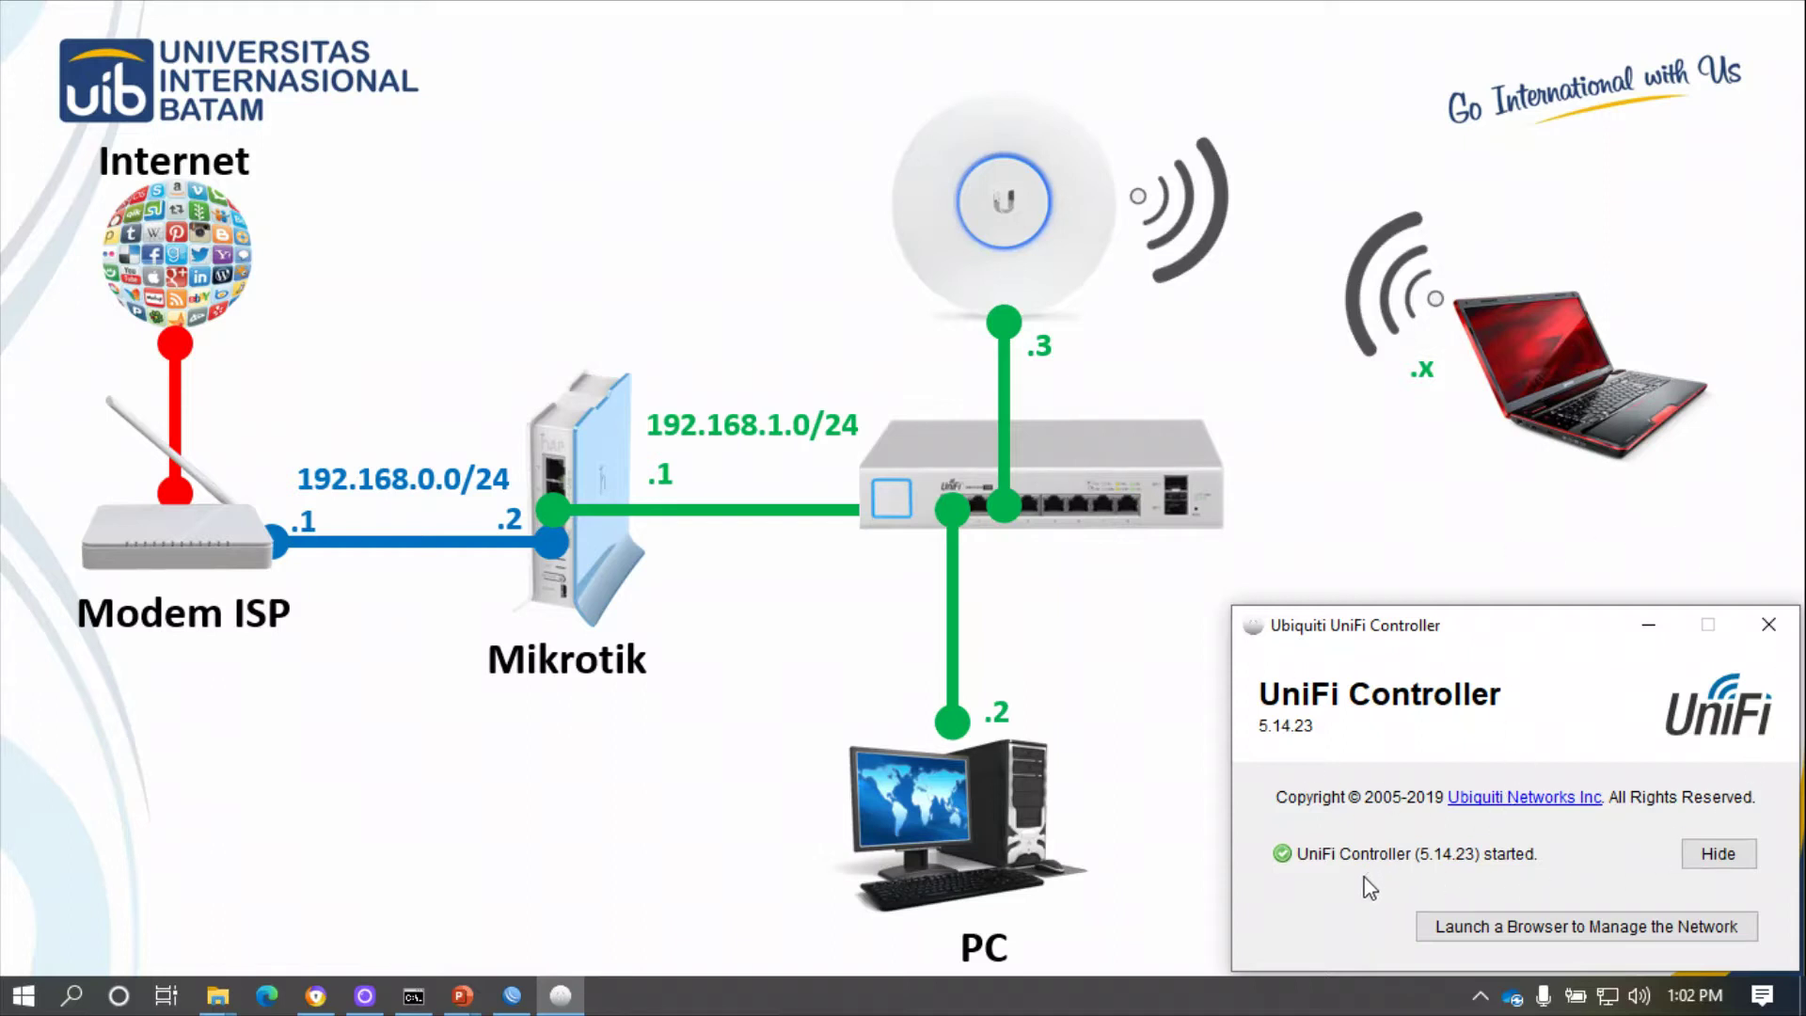
click(1529, 929)
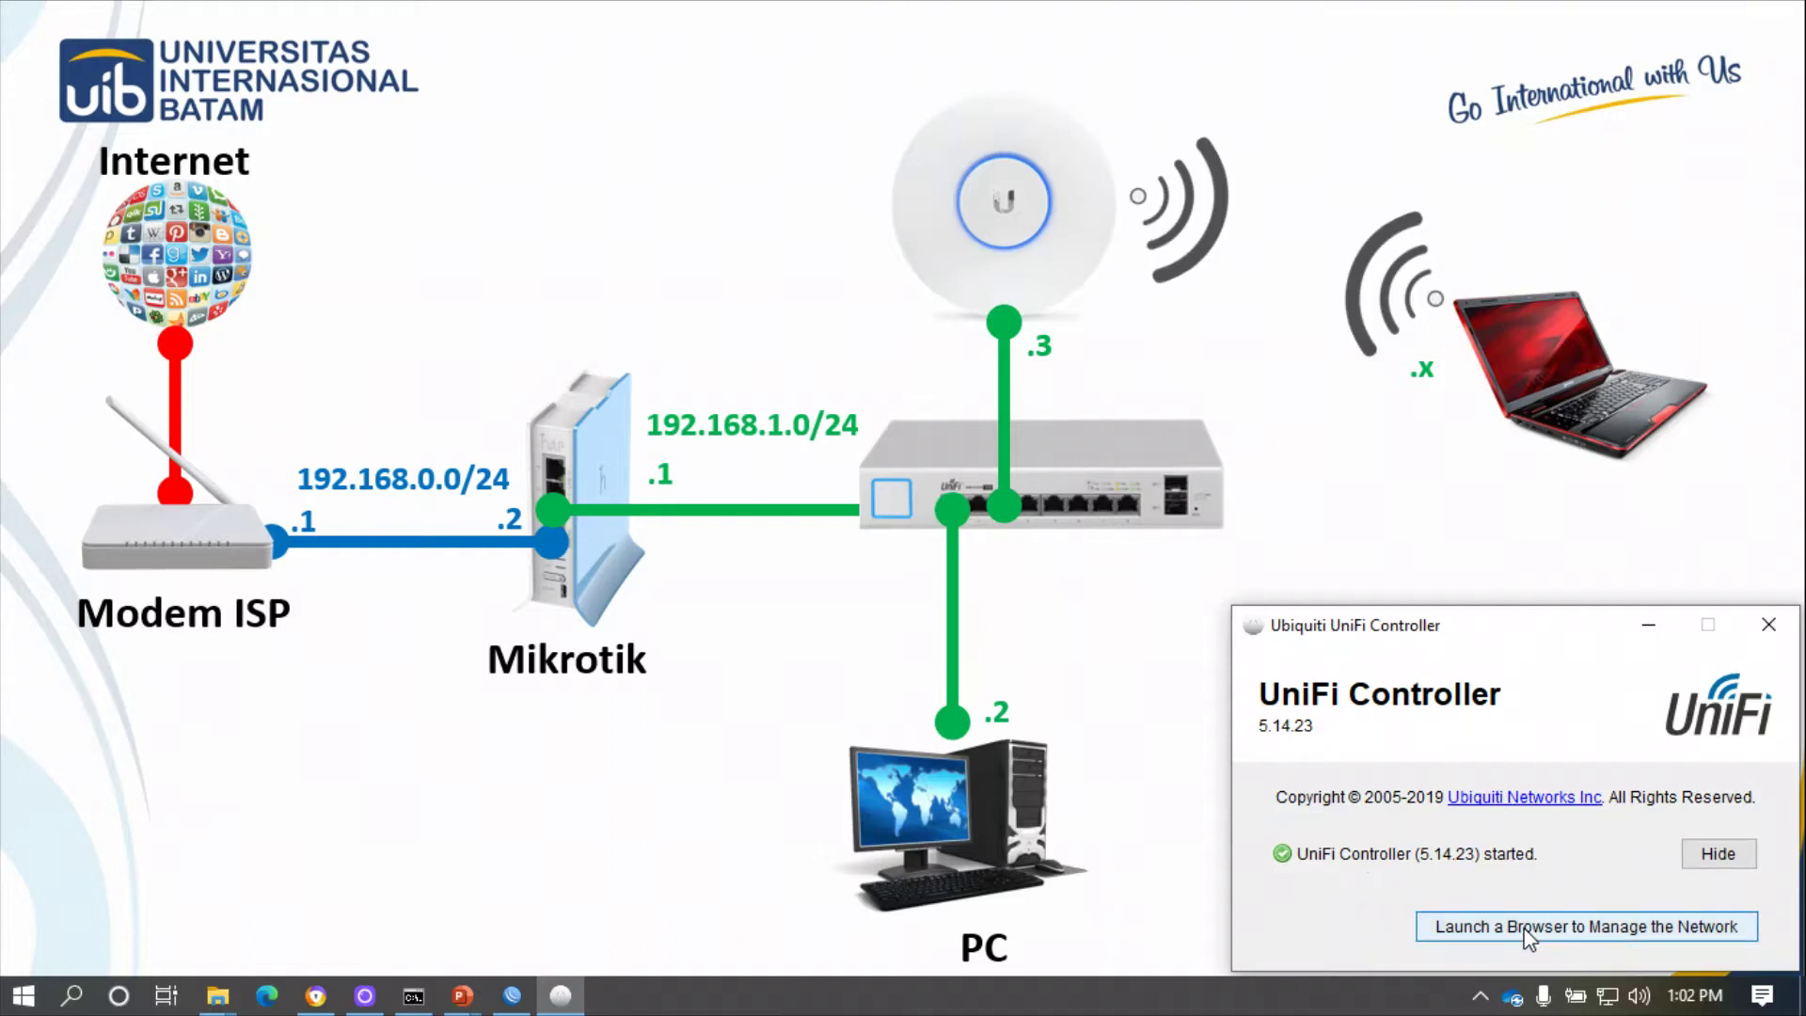
click(1528, 929)
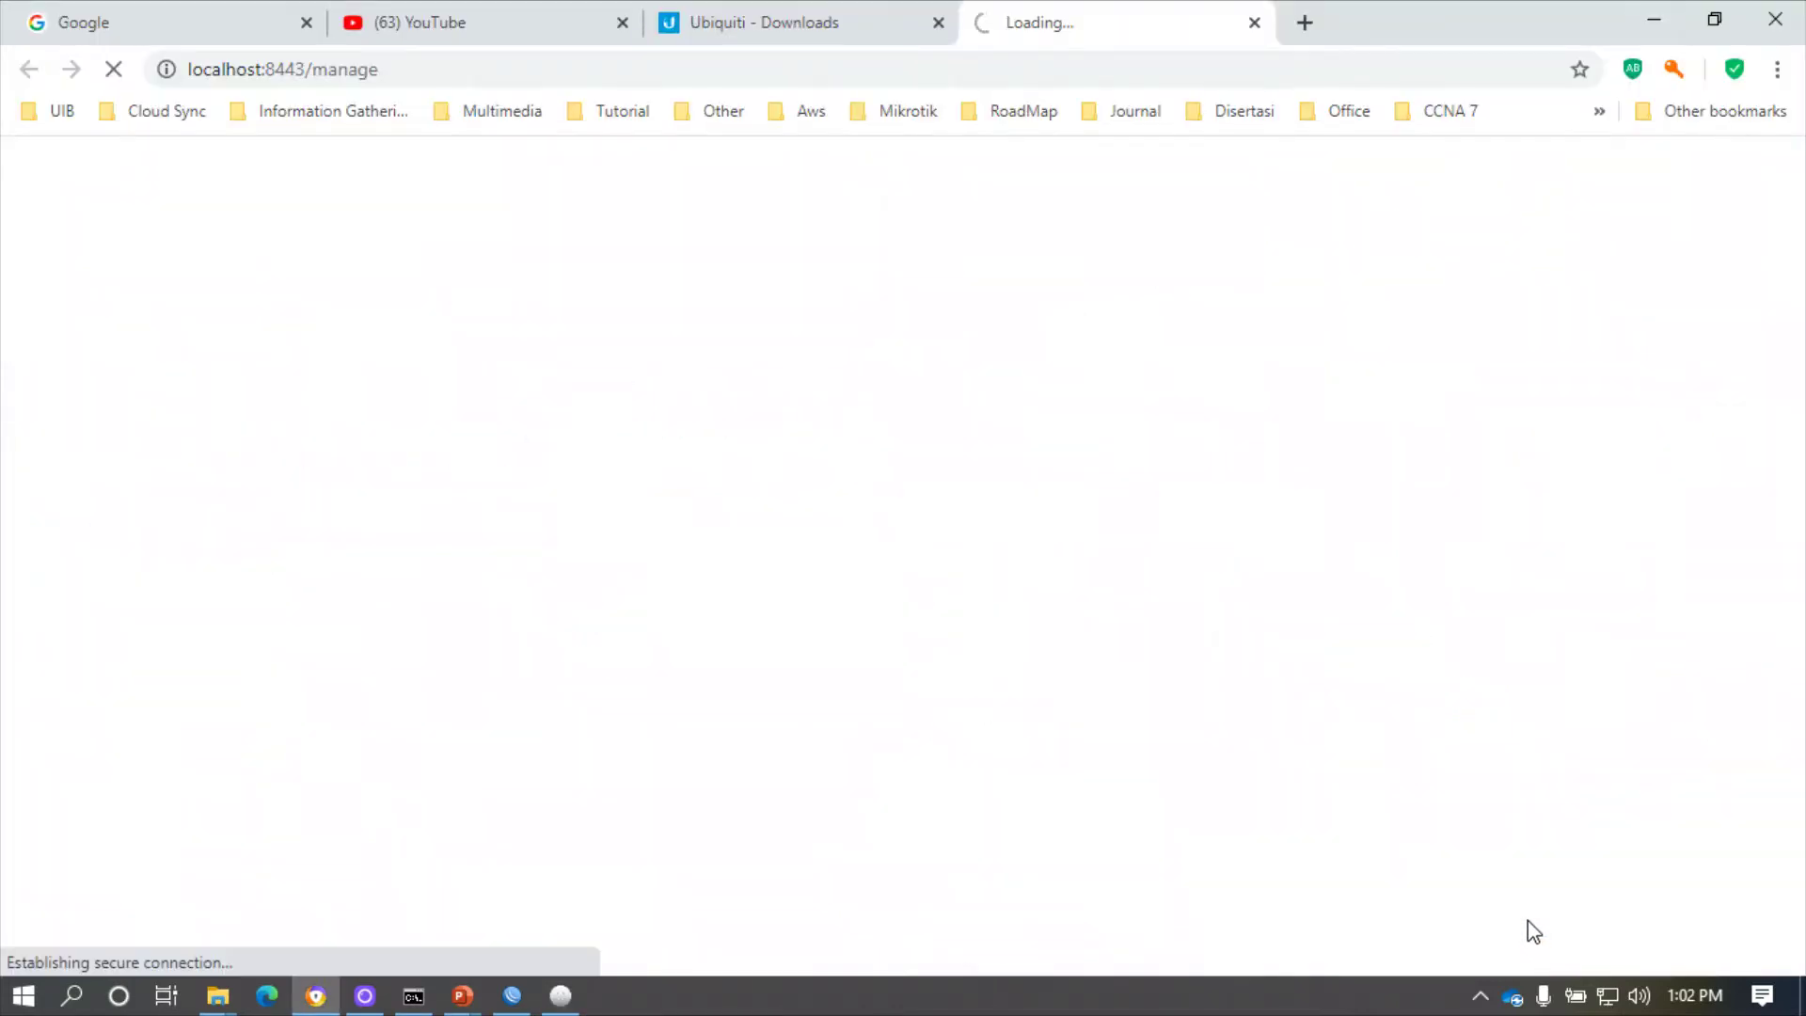
- Close the Google, YouTube and Downloads tabs, then sign in with the saved credentials
click(306, 23)
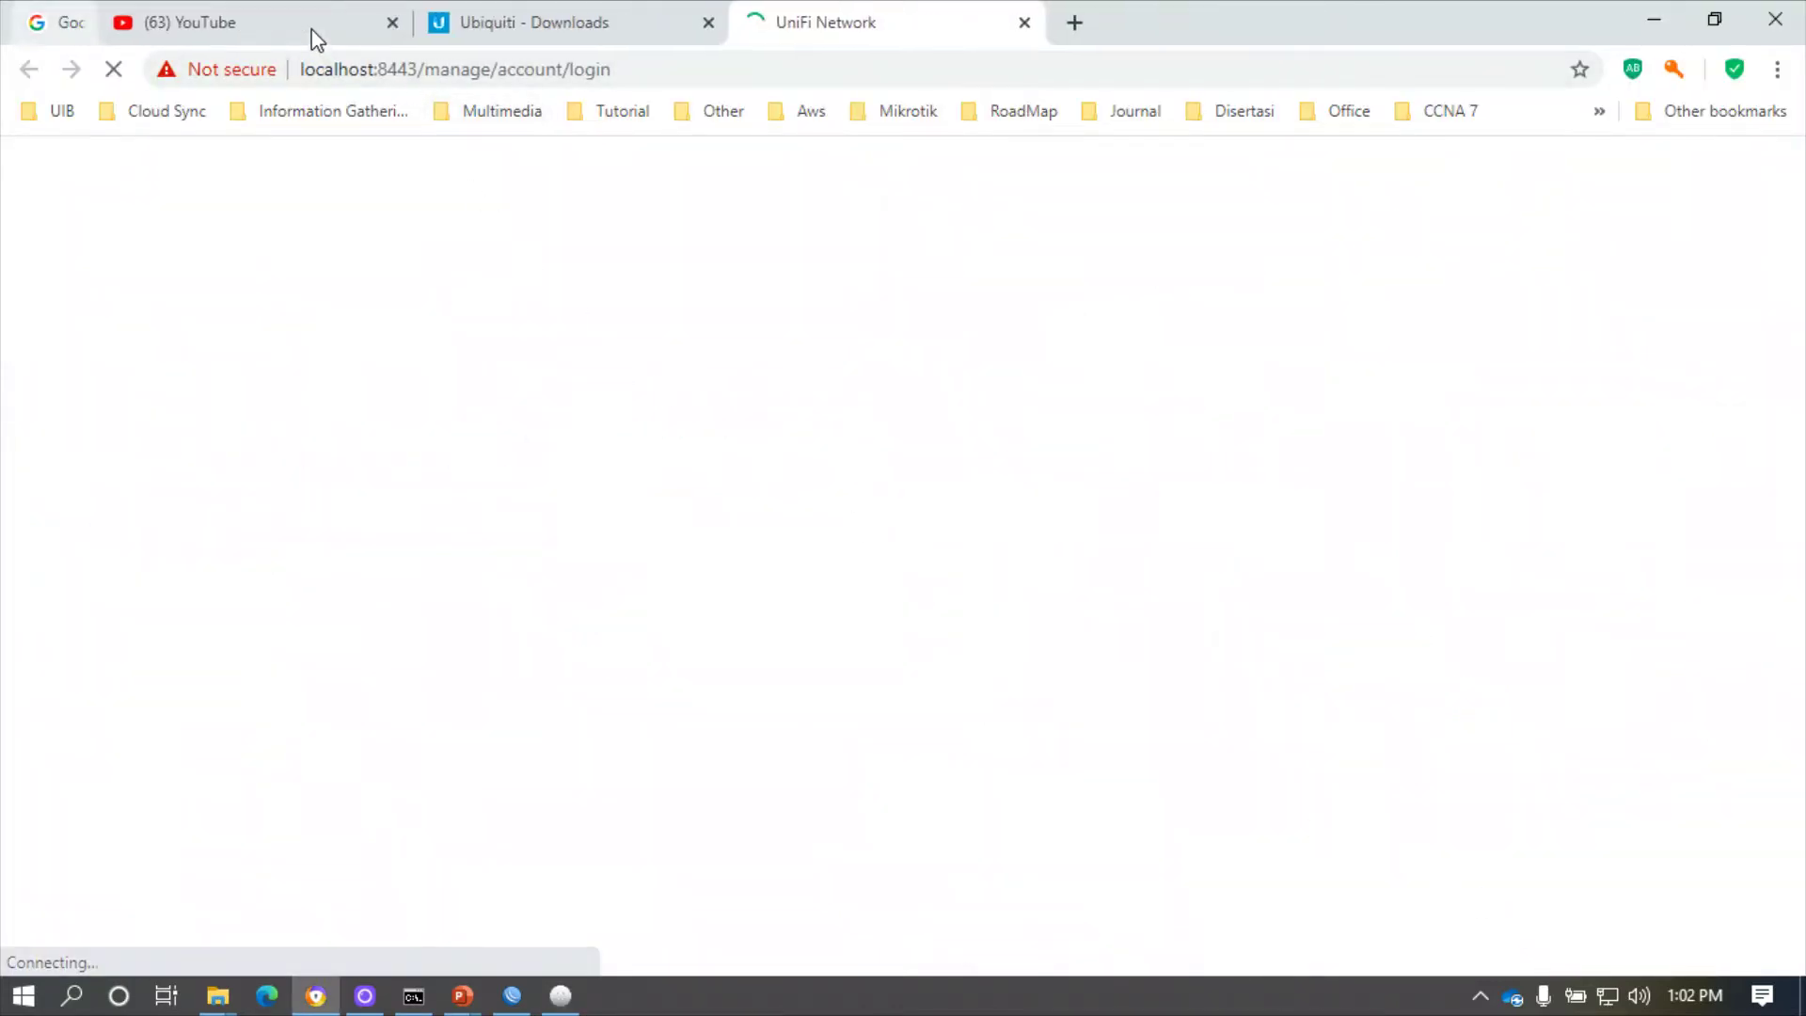
click(306, 23)
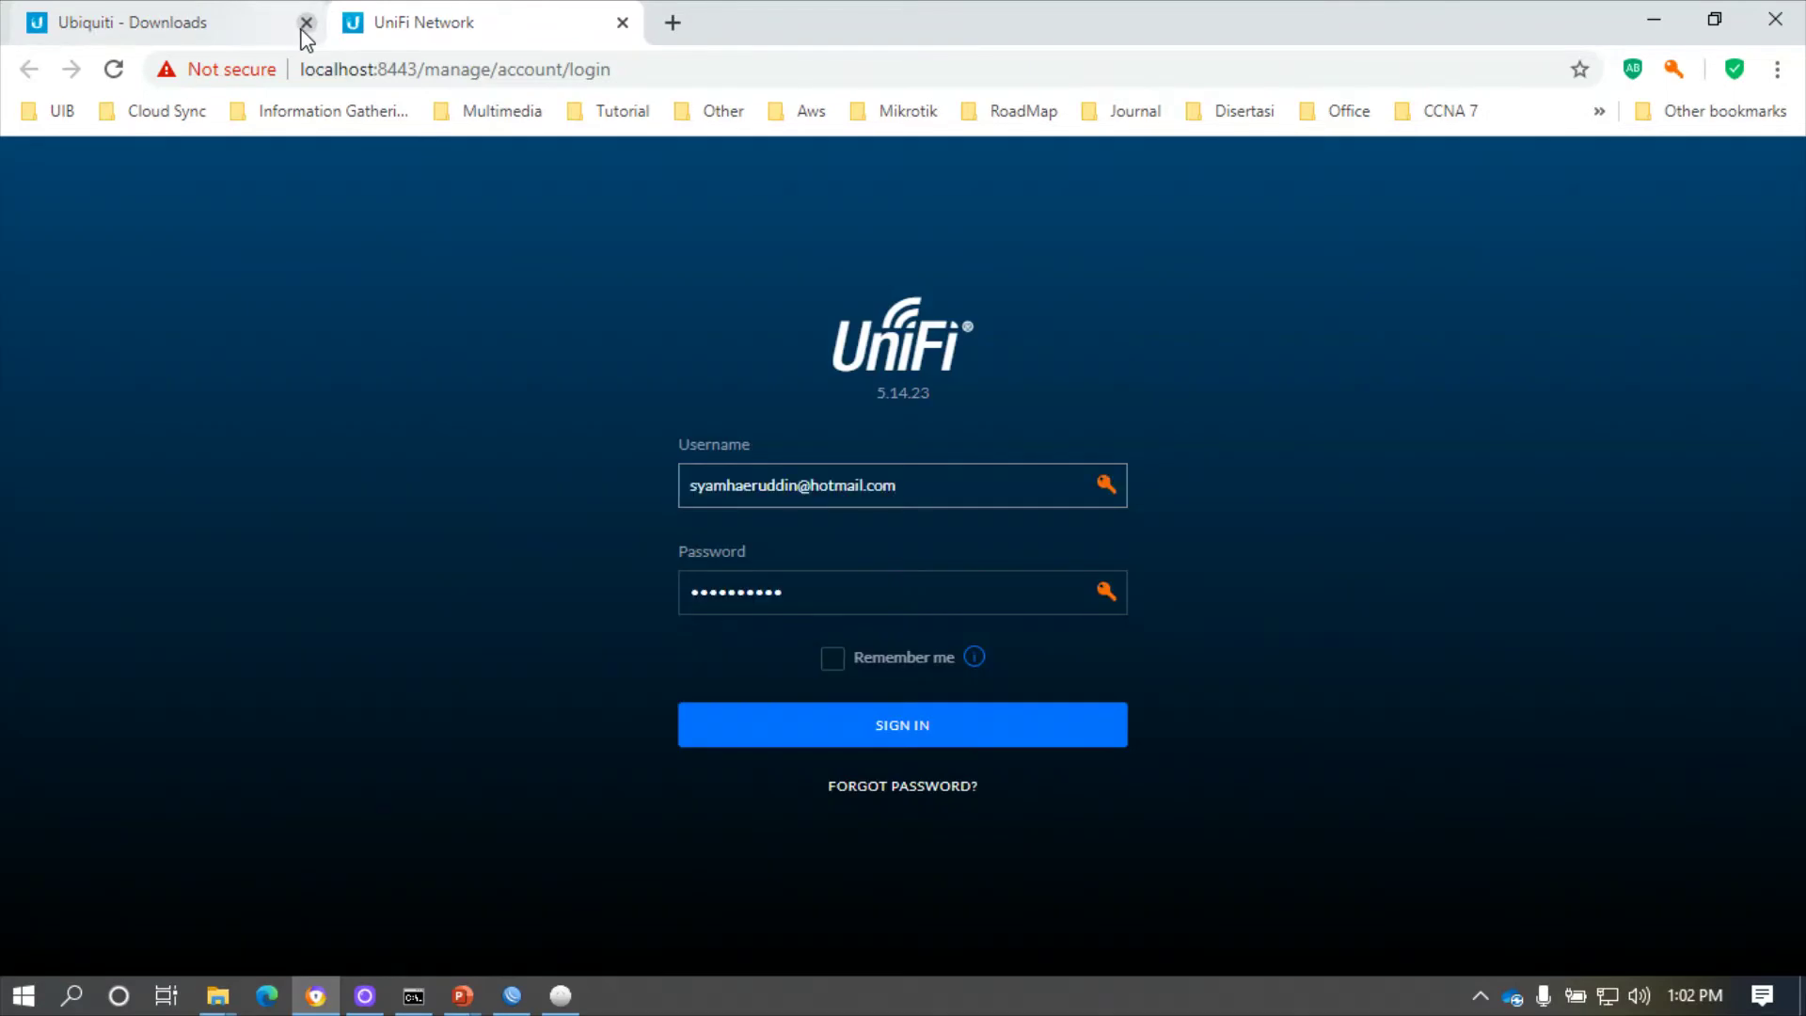
click(306, 23)
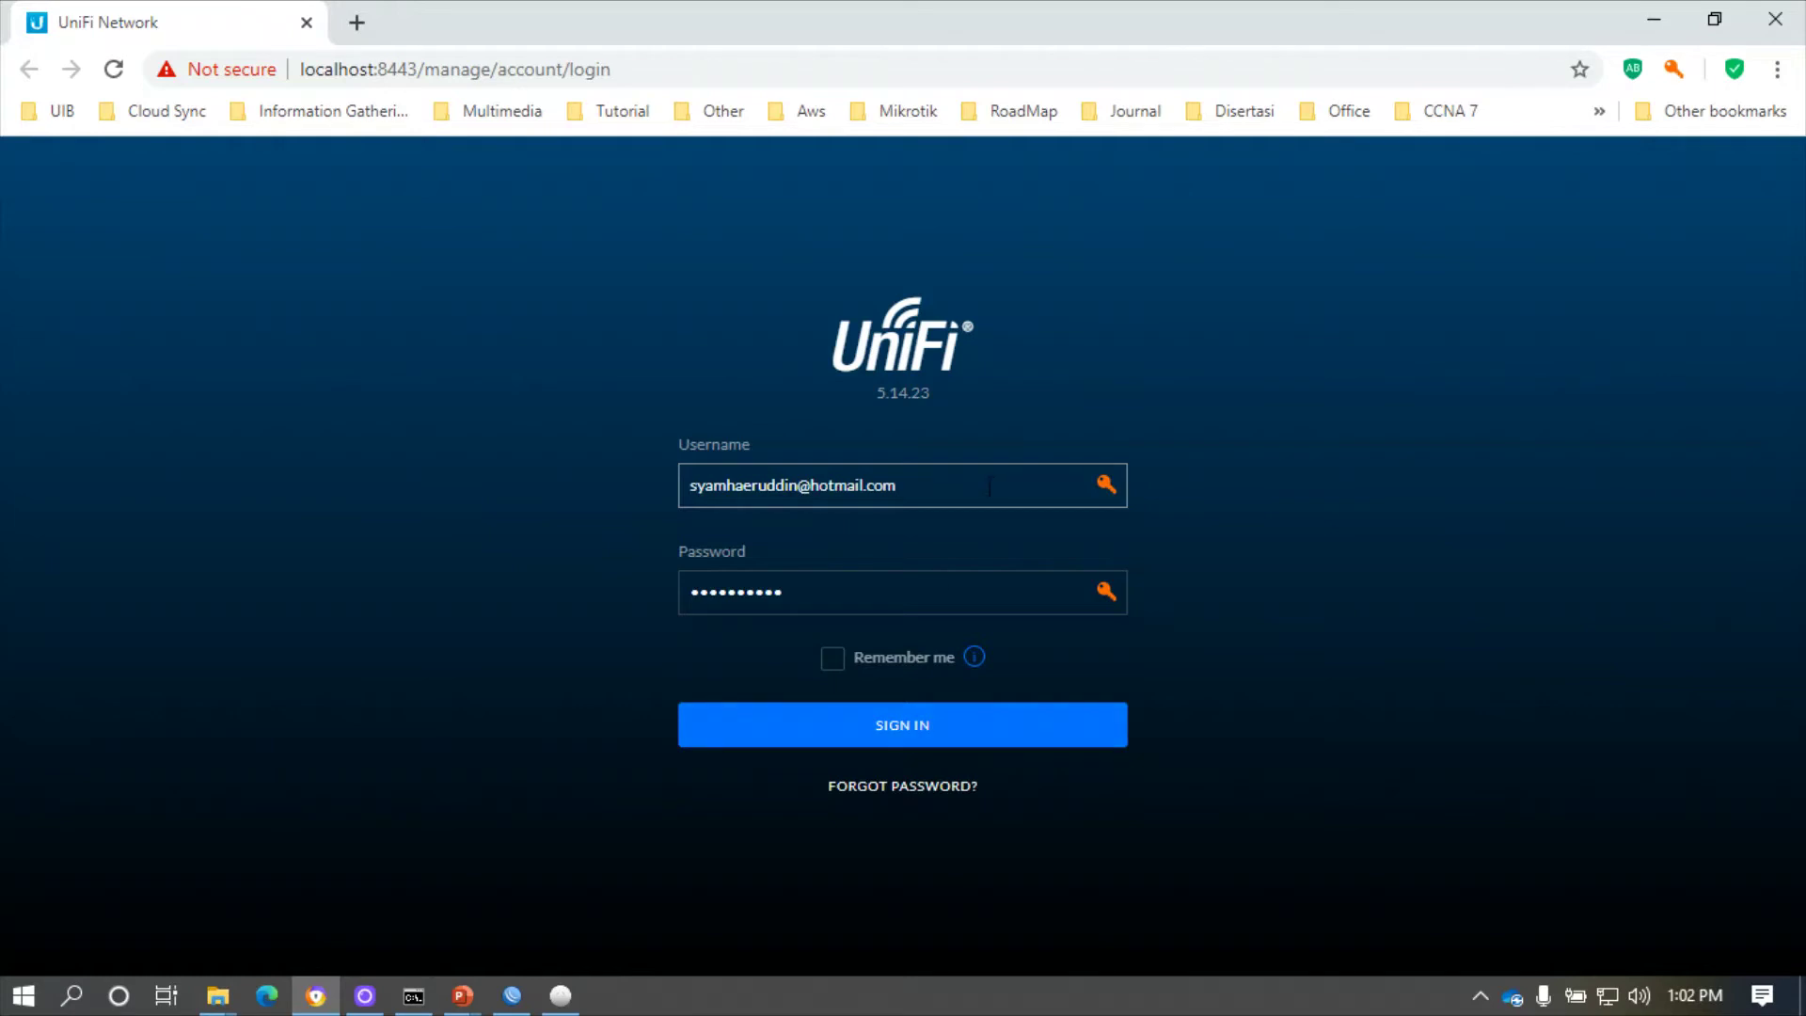
click(934, 738)
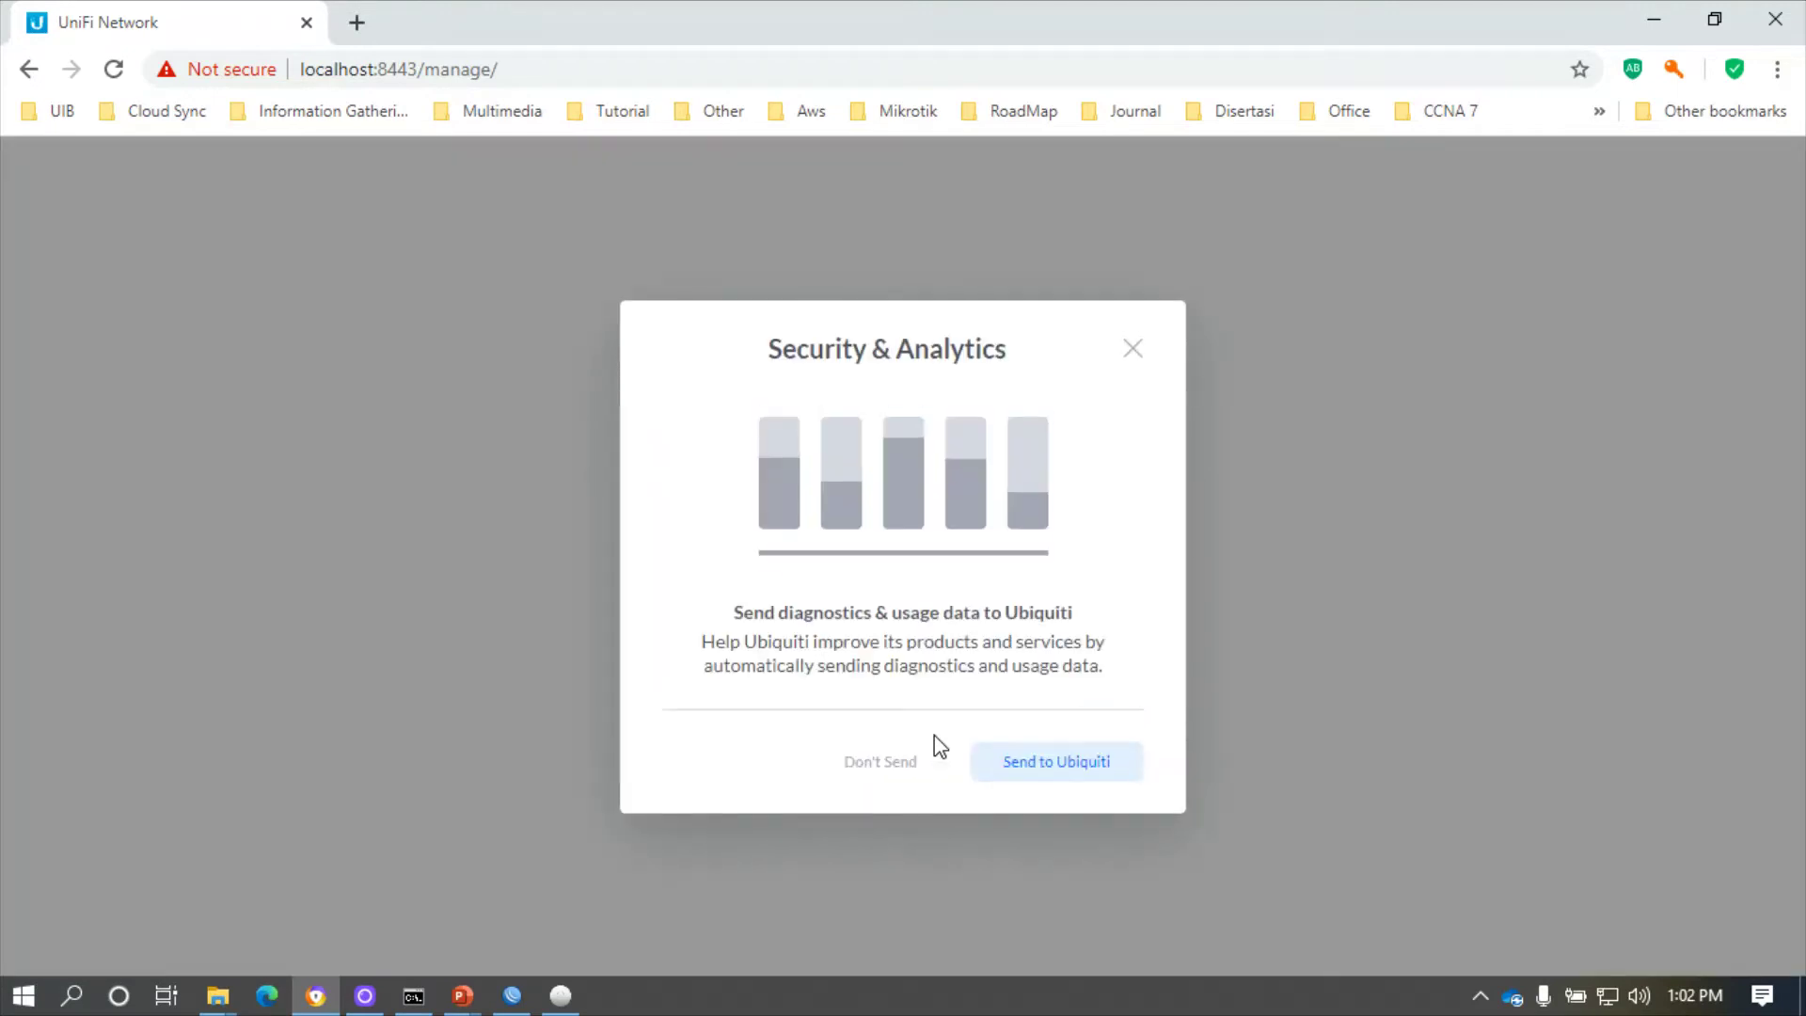
click(890, 763)
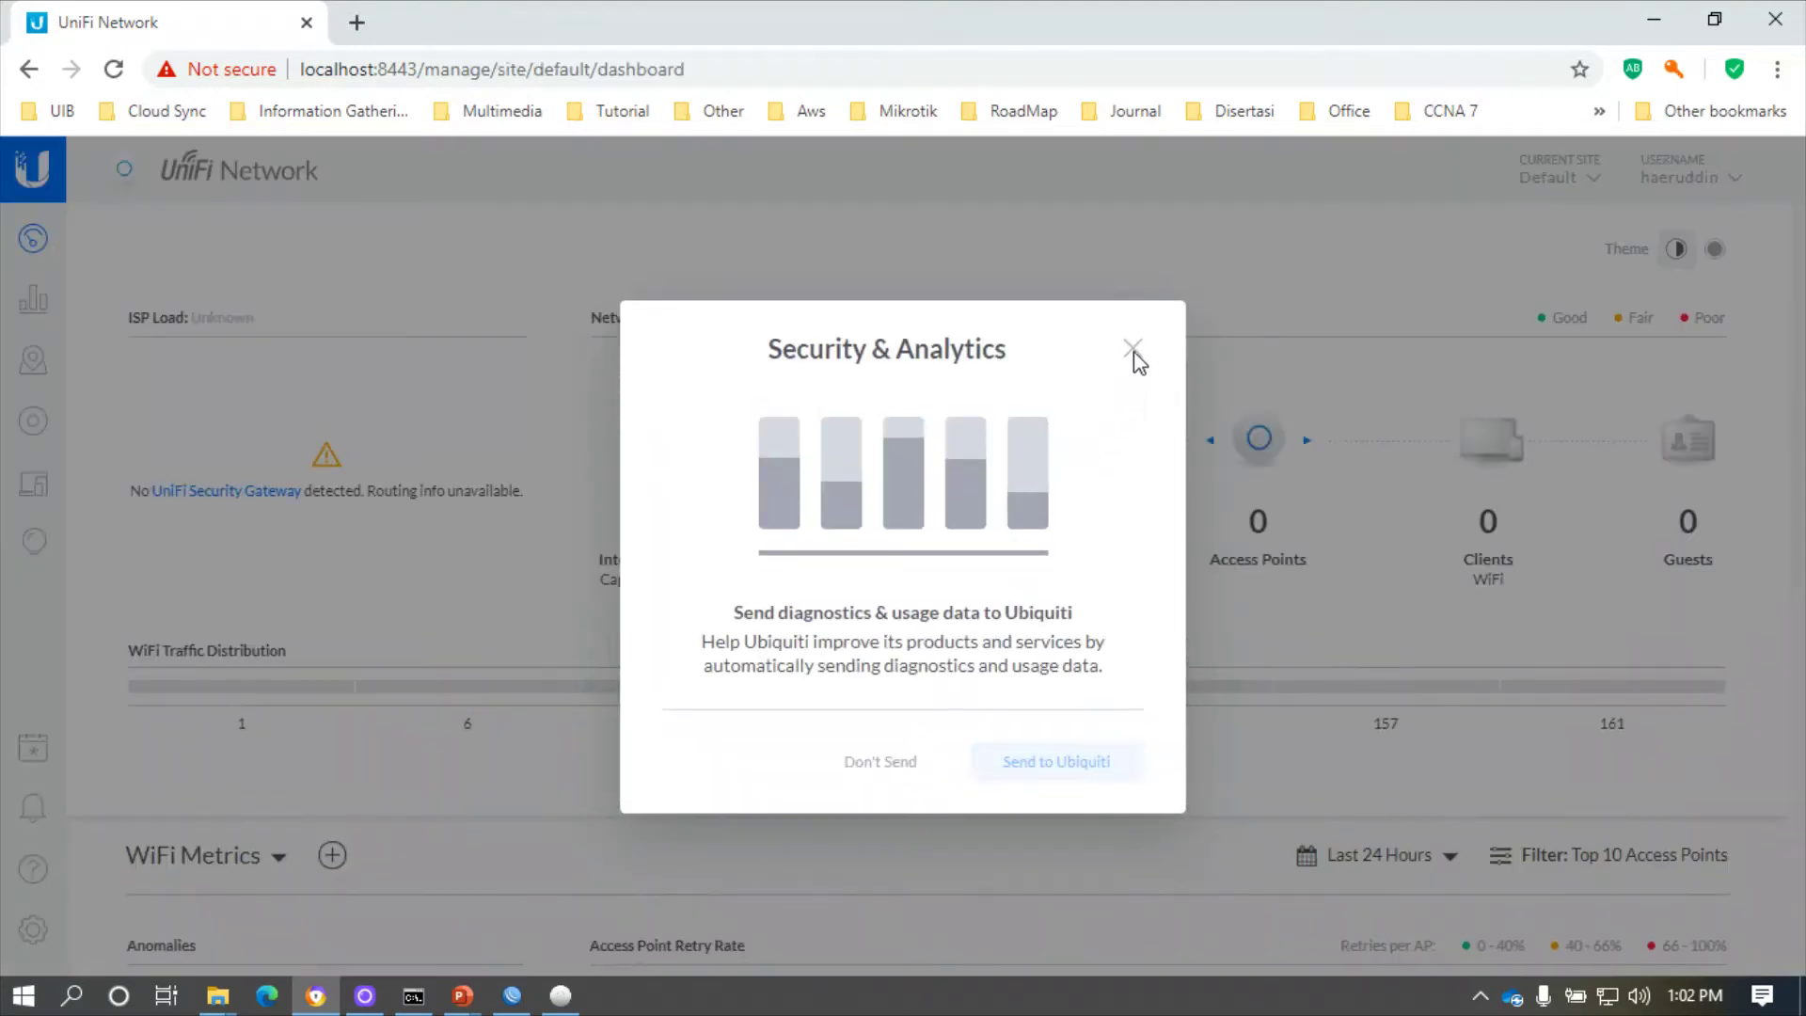
- Dismiss the Security & Analytics prompt and open the Devices list showing both pending devices
click(1132, 349)
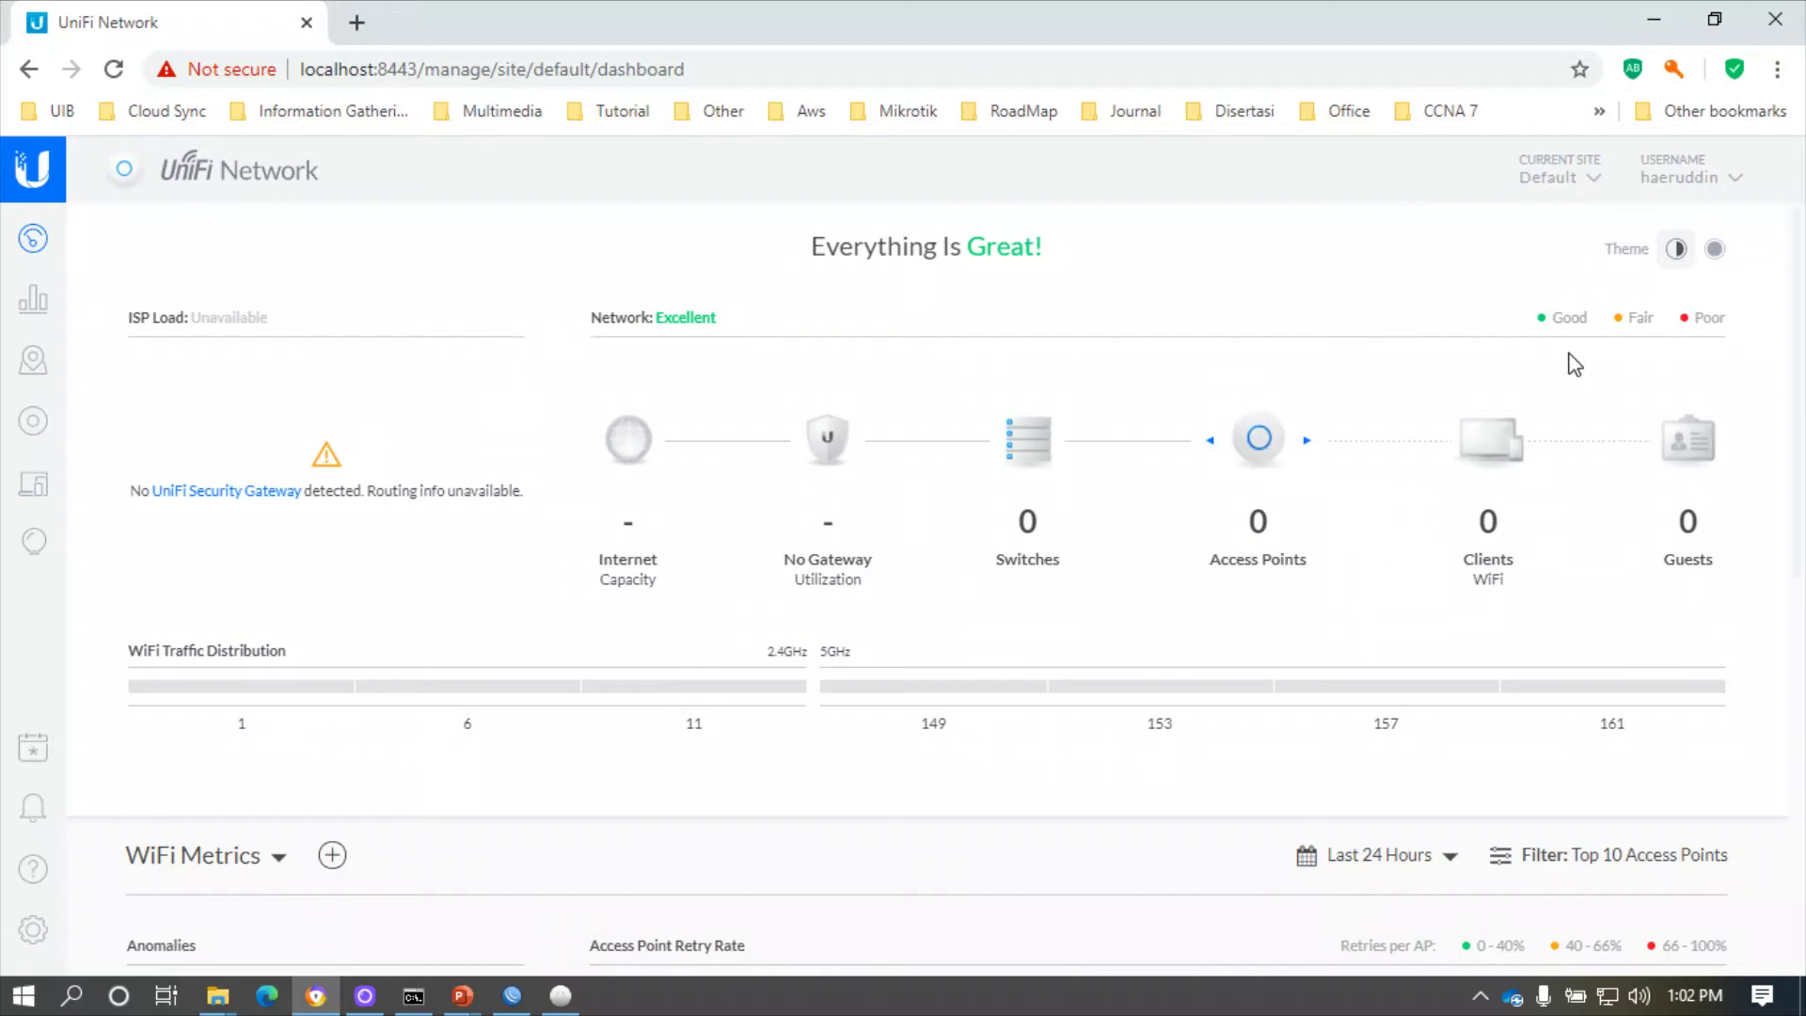
scroll(1116, 539, down, 5)
scroll(1117, 539, up, 5)
click(29, 433)
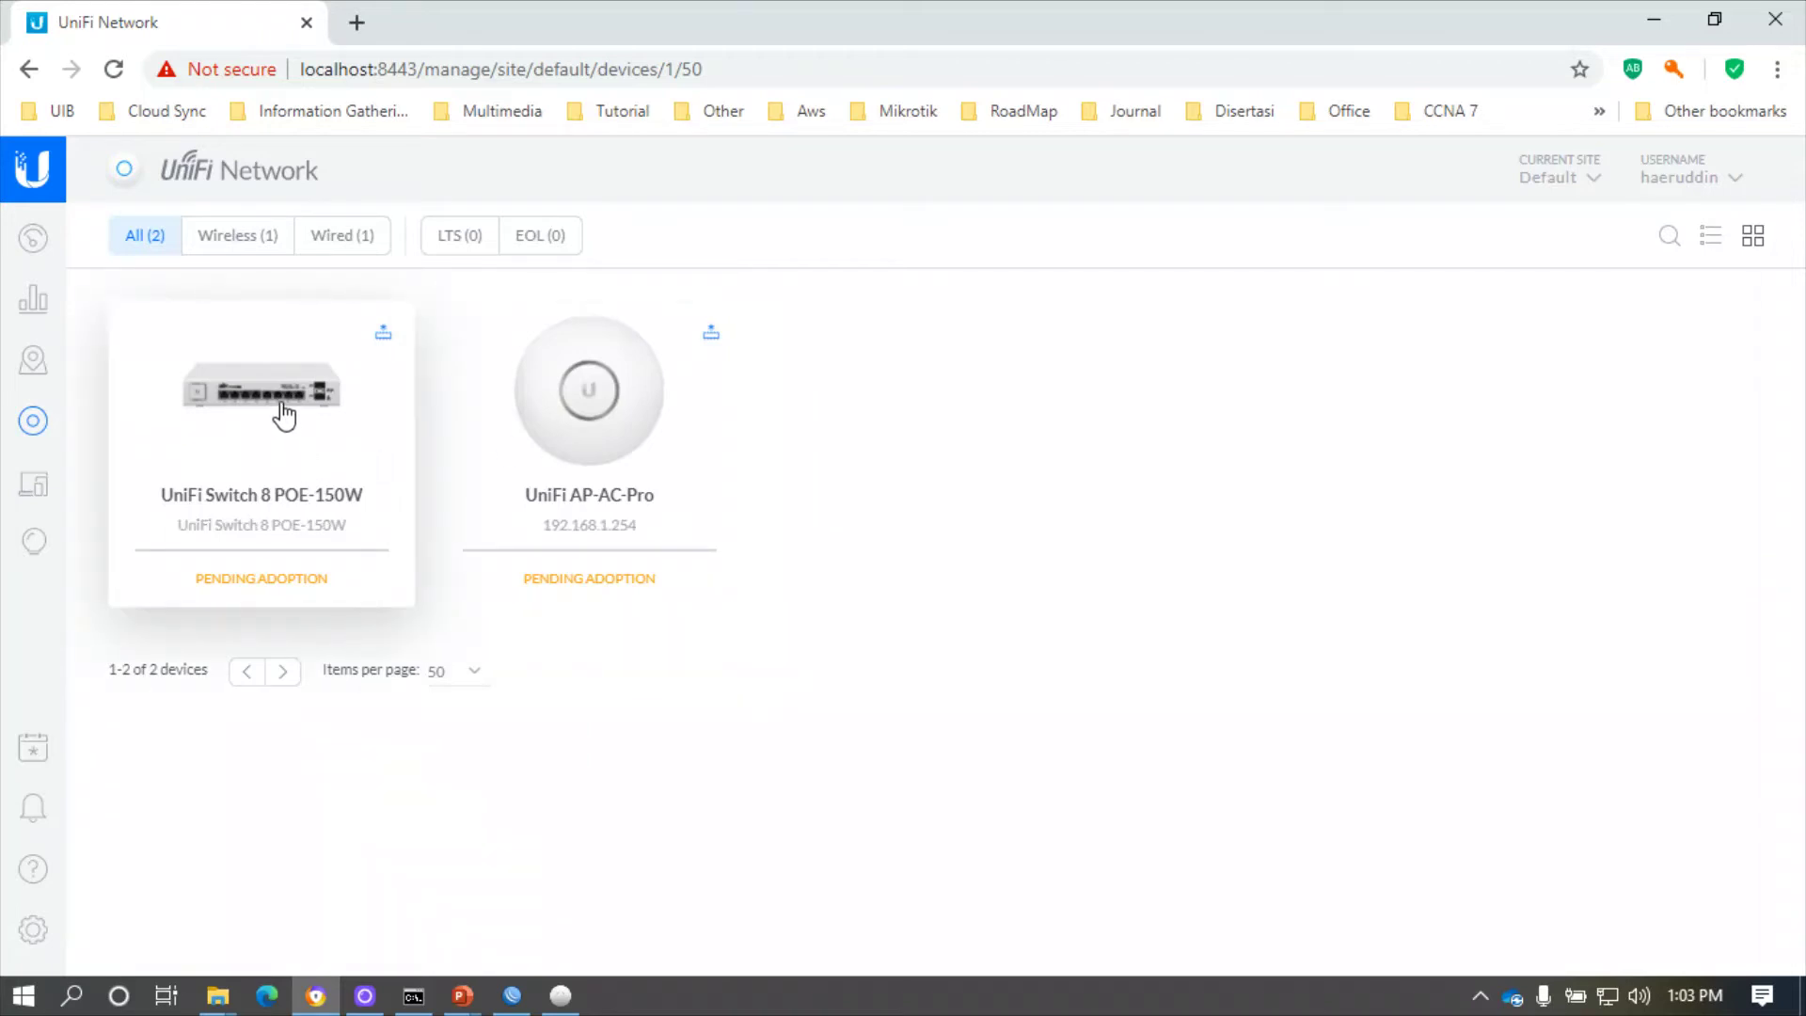
- Adopt the UniFi Switch 8 POE-150W and UniFi AP-AC-Pro, then reload the Devices page
click(284, 415)
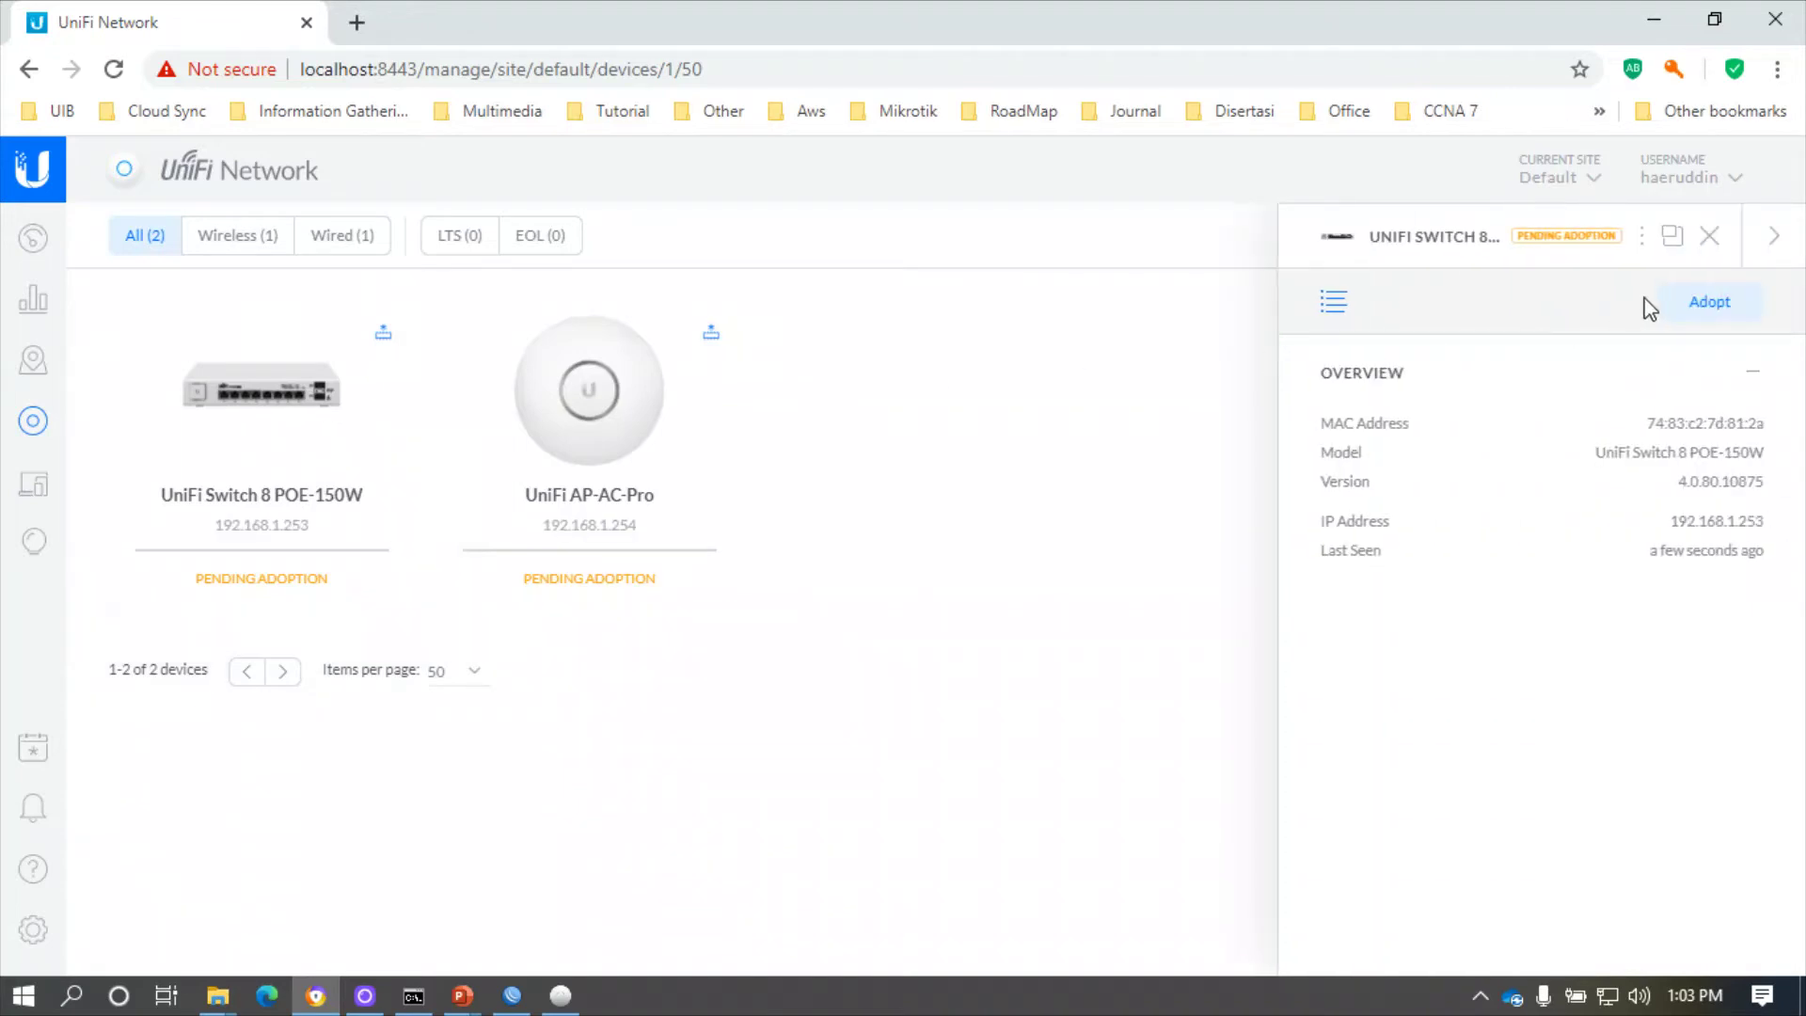
click(1710, 303)
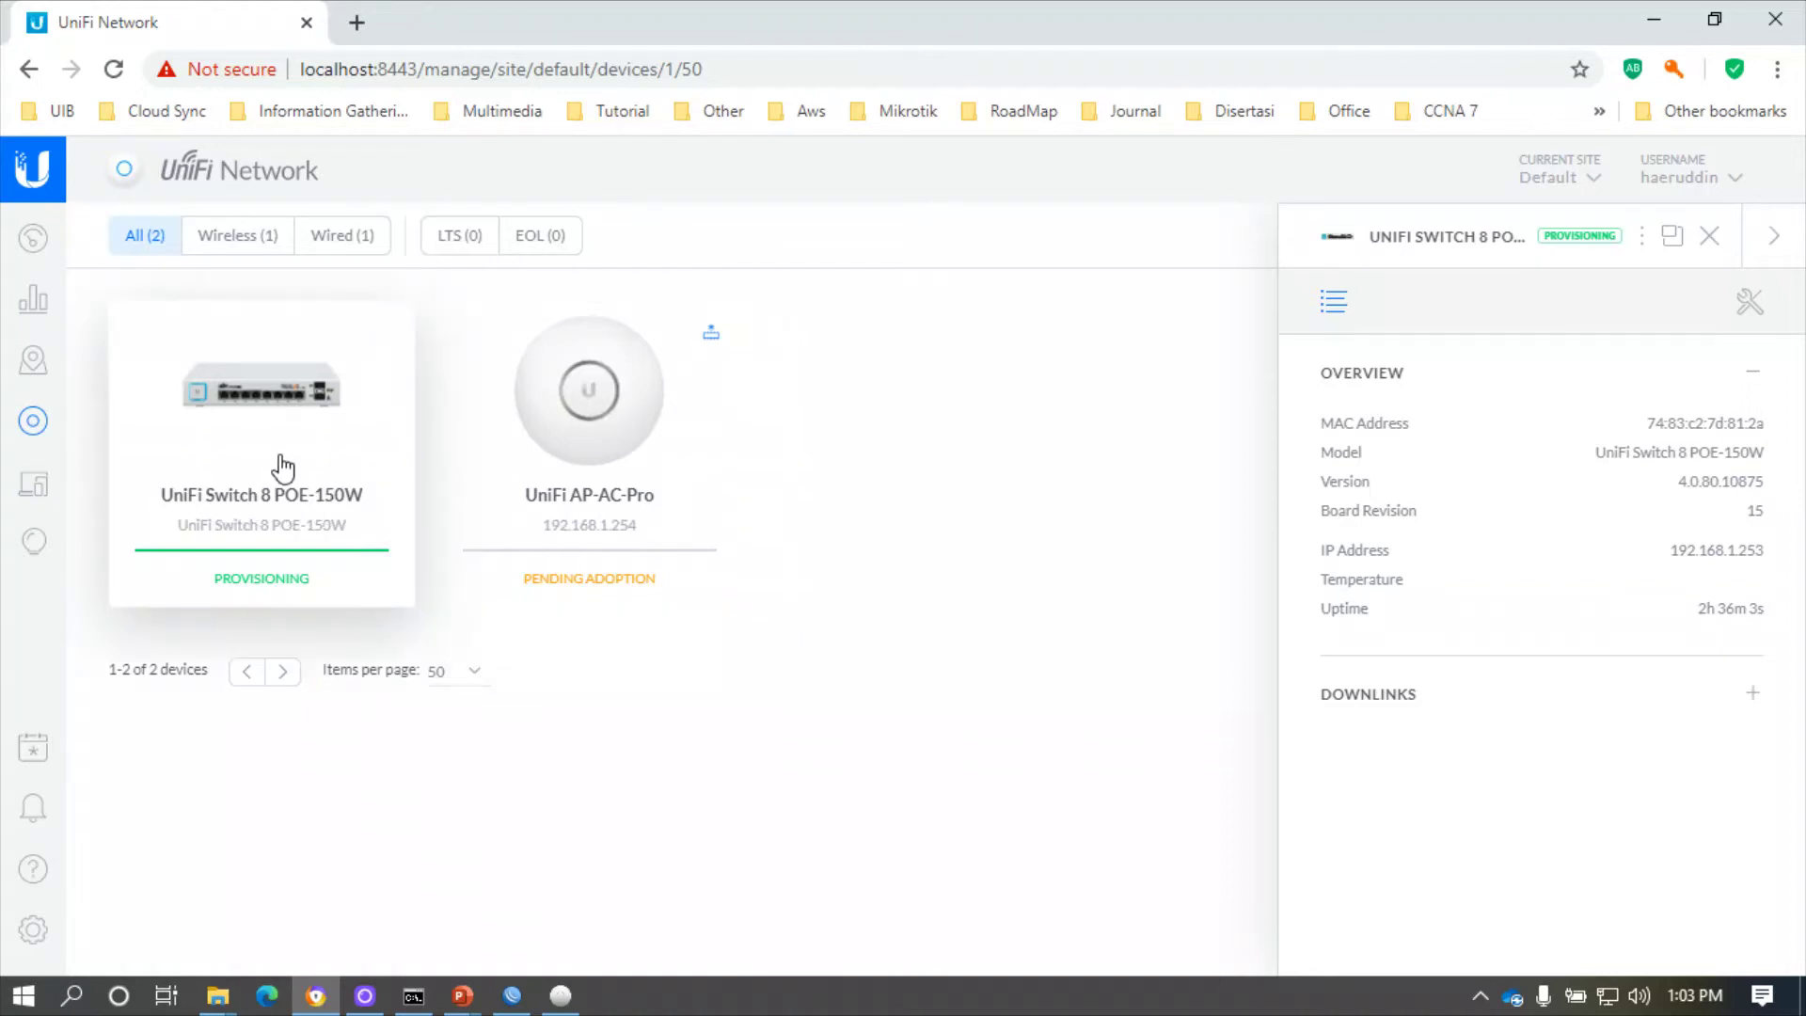
mouse_move(266, 620)
click(594, 391)
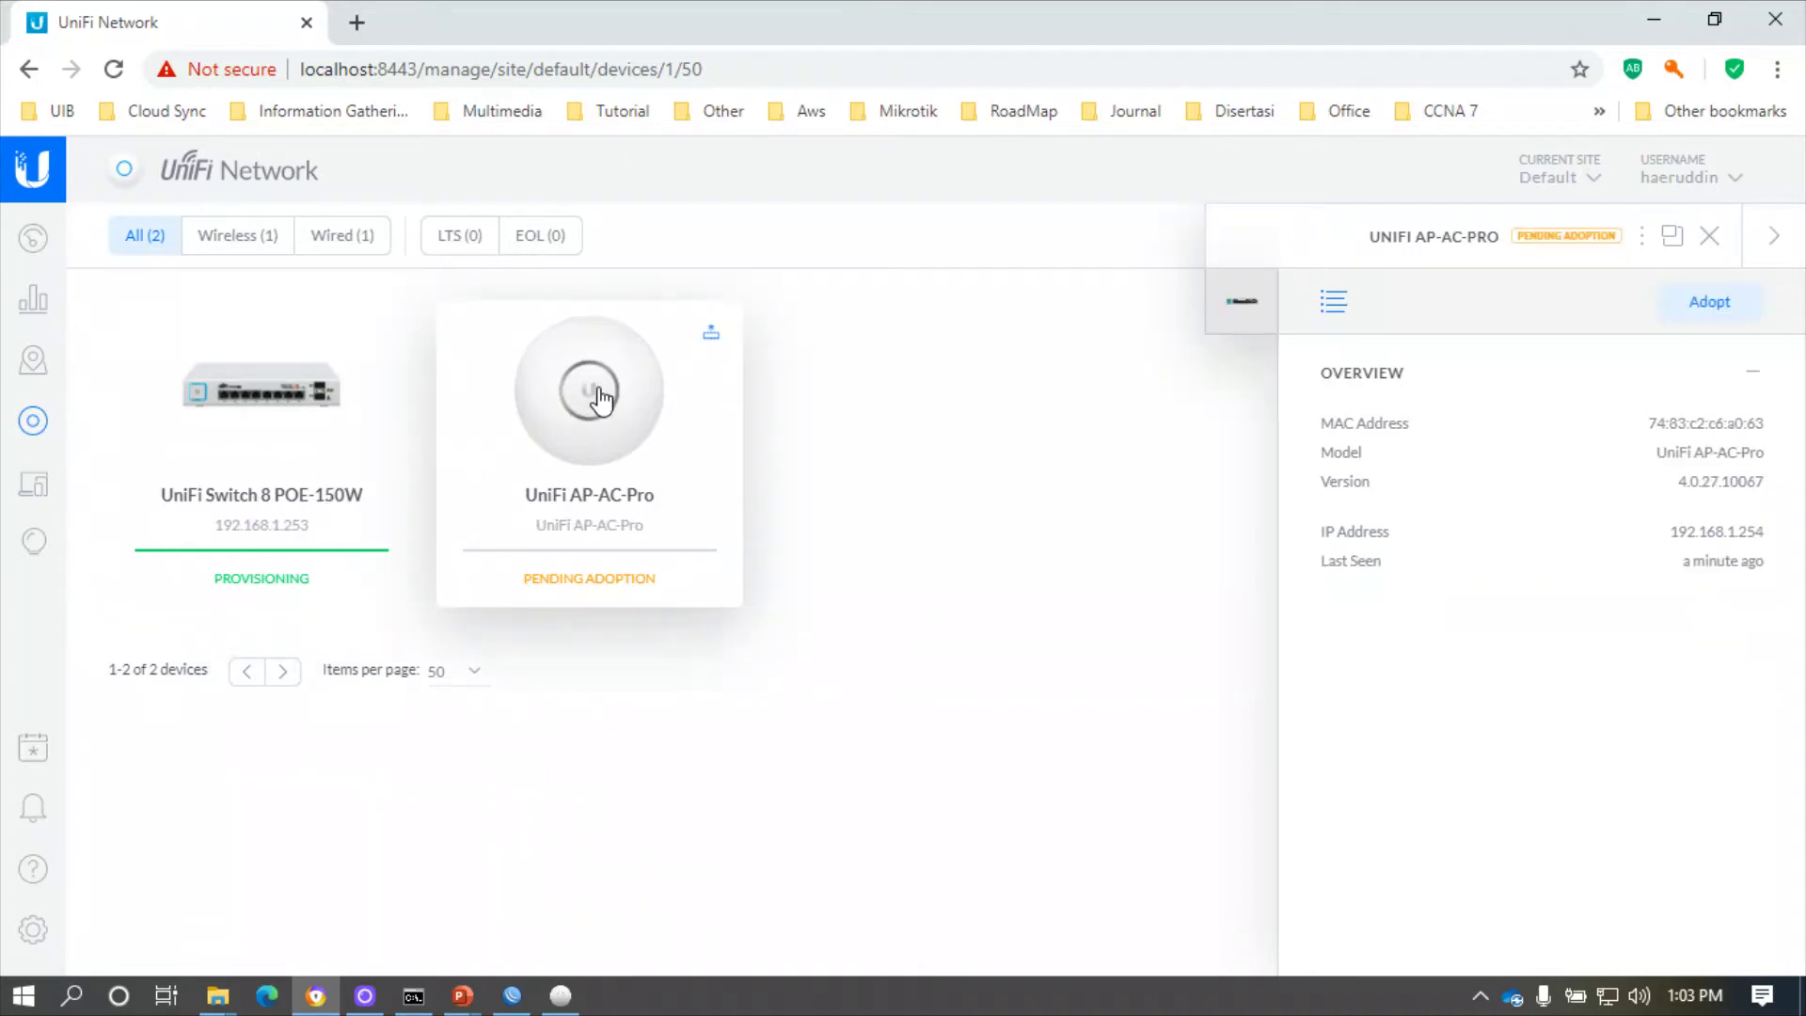
click(1707, 307)
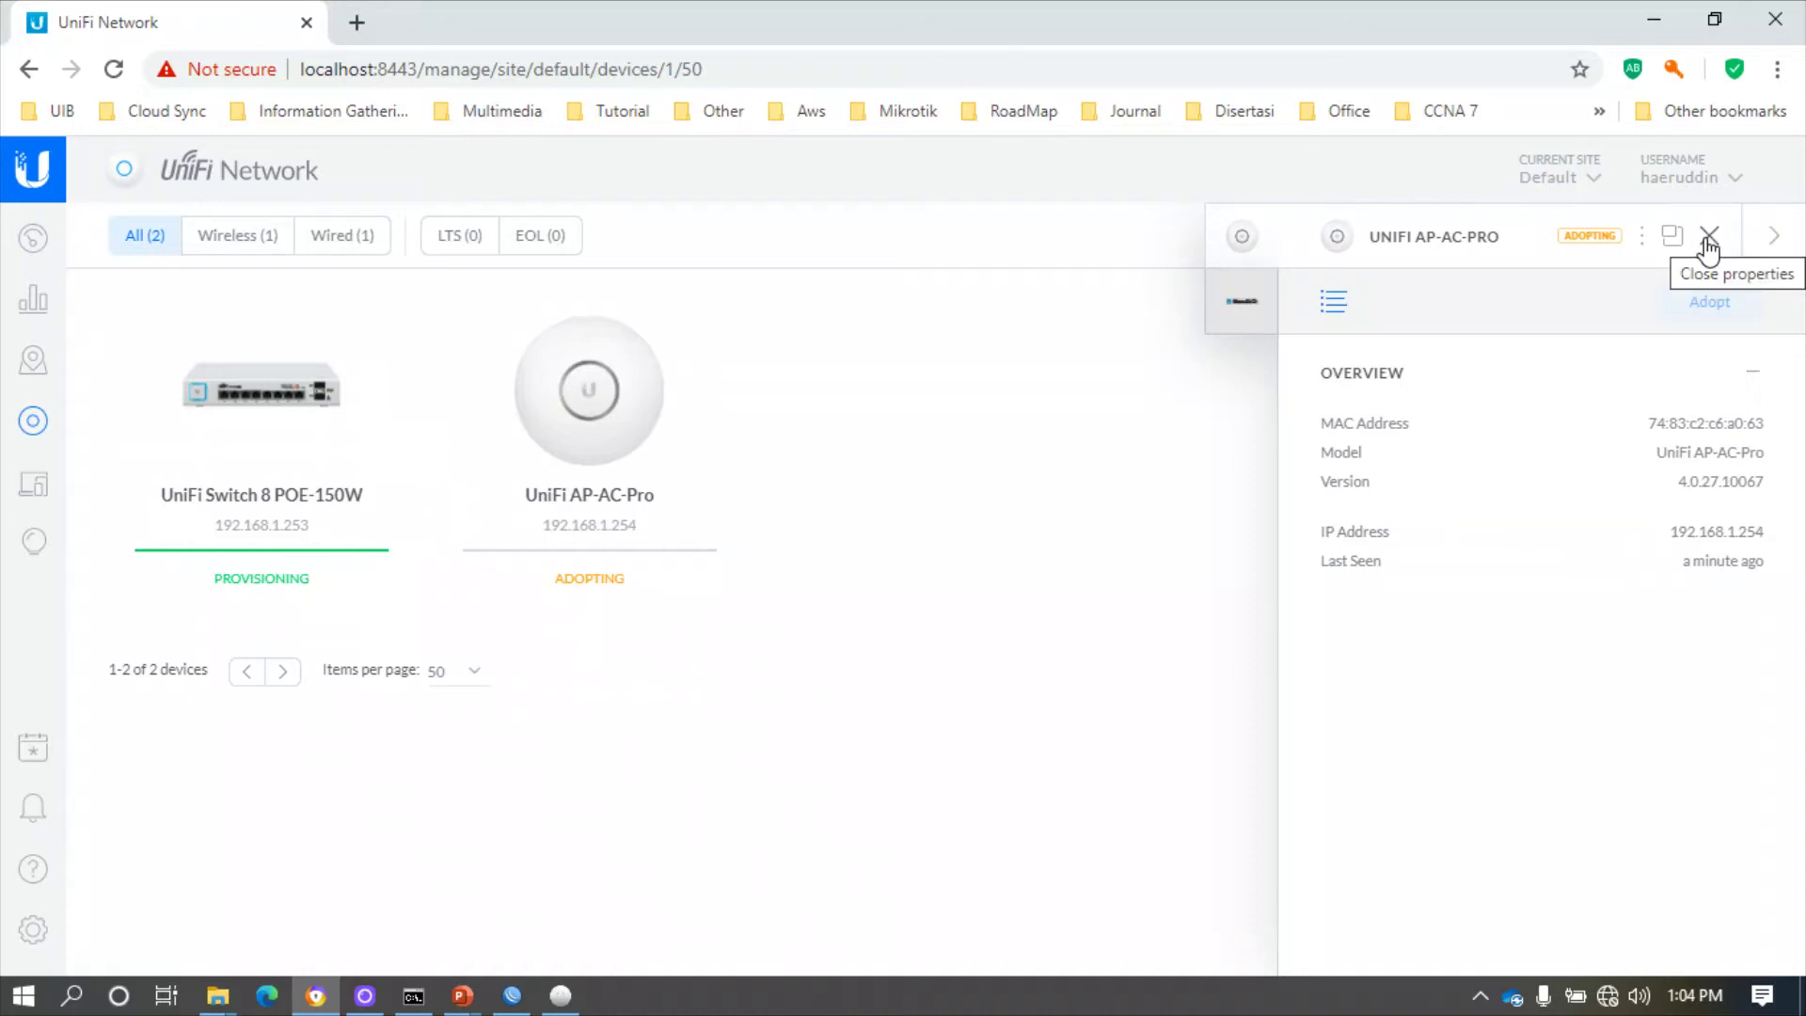
click(114, 69)
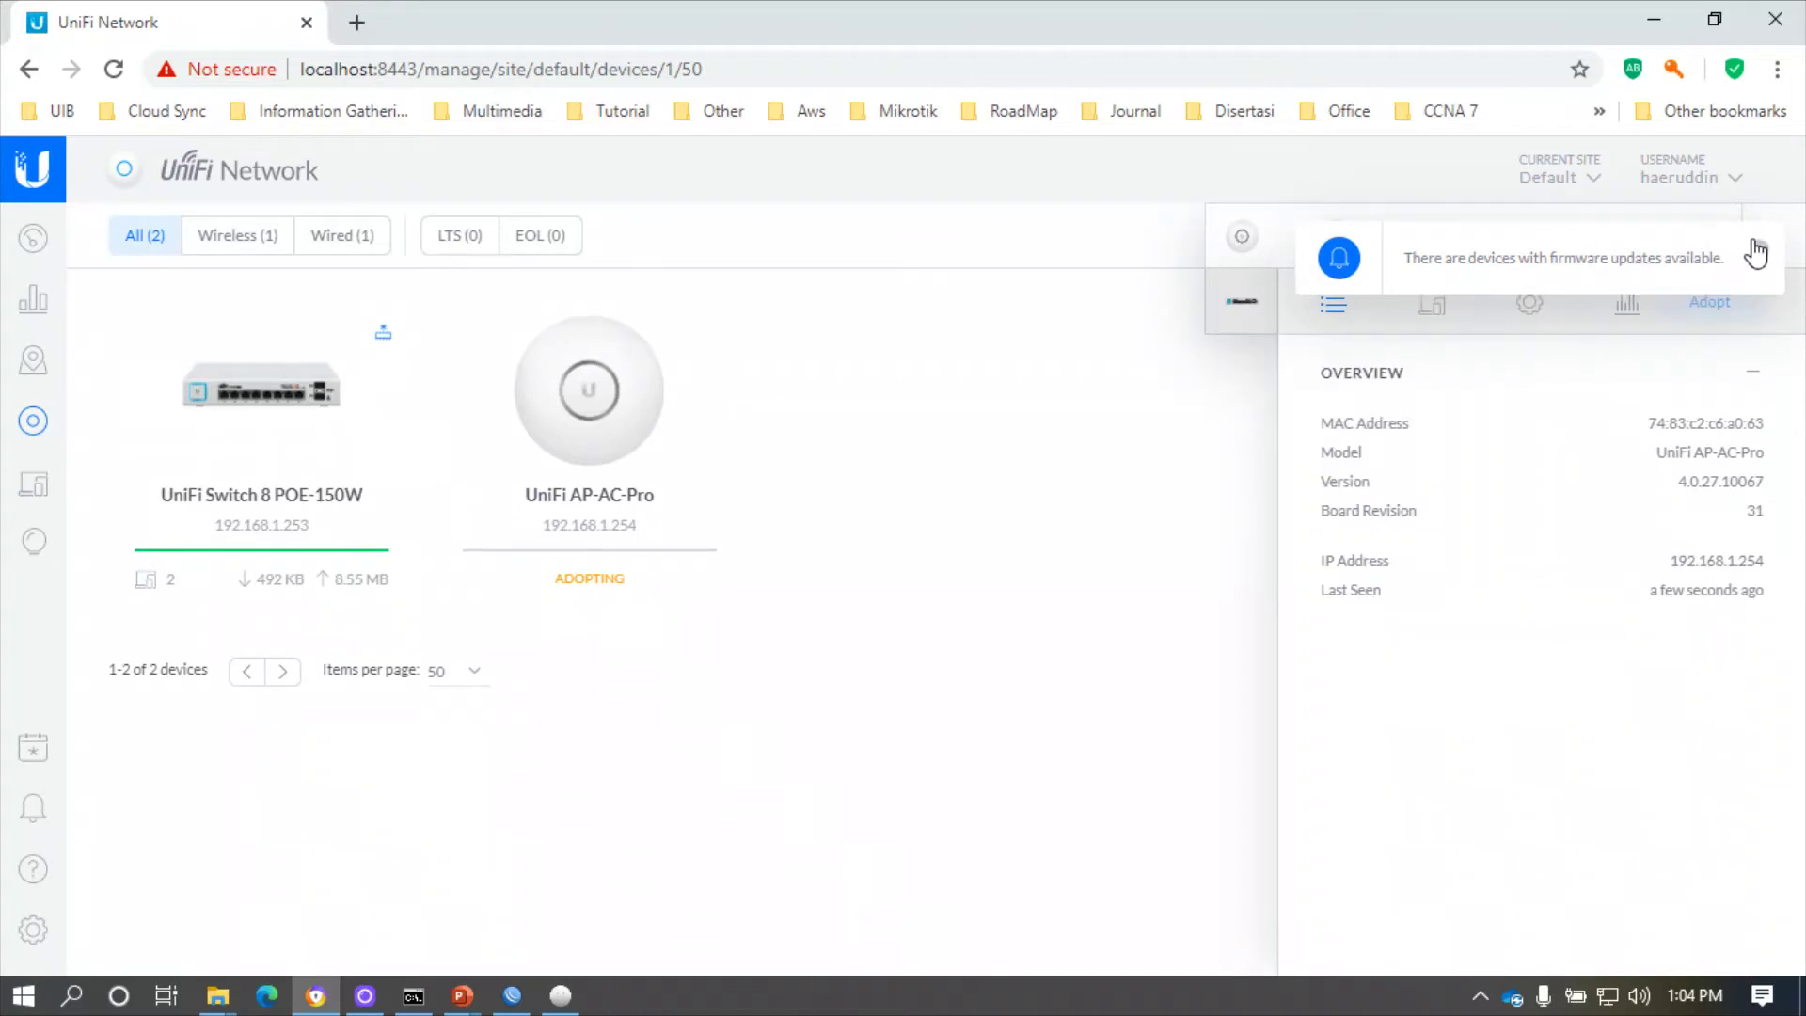
- Dismiss the firmware notice, close the AP and switch detail panels, and go to Settings
click(1757, 250)
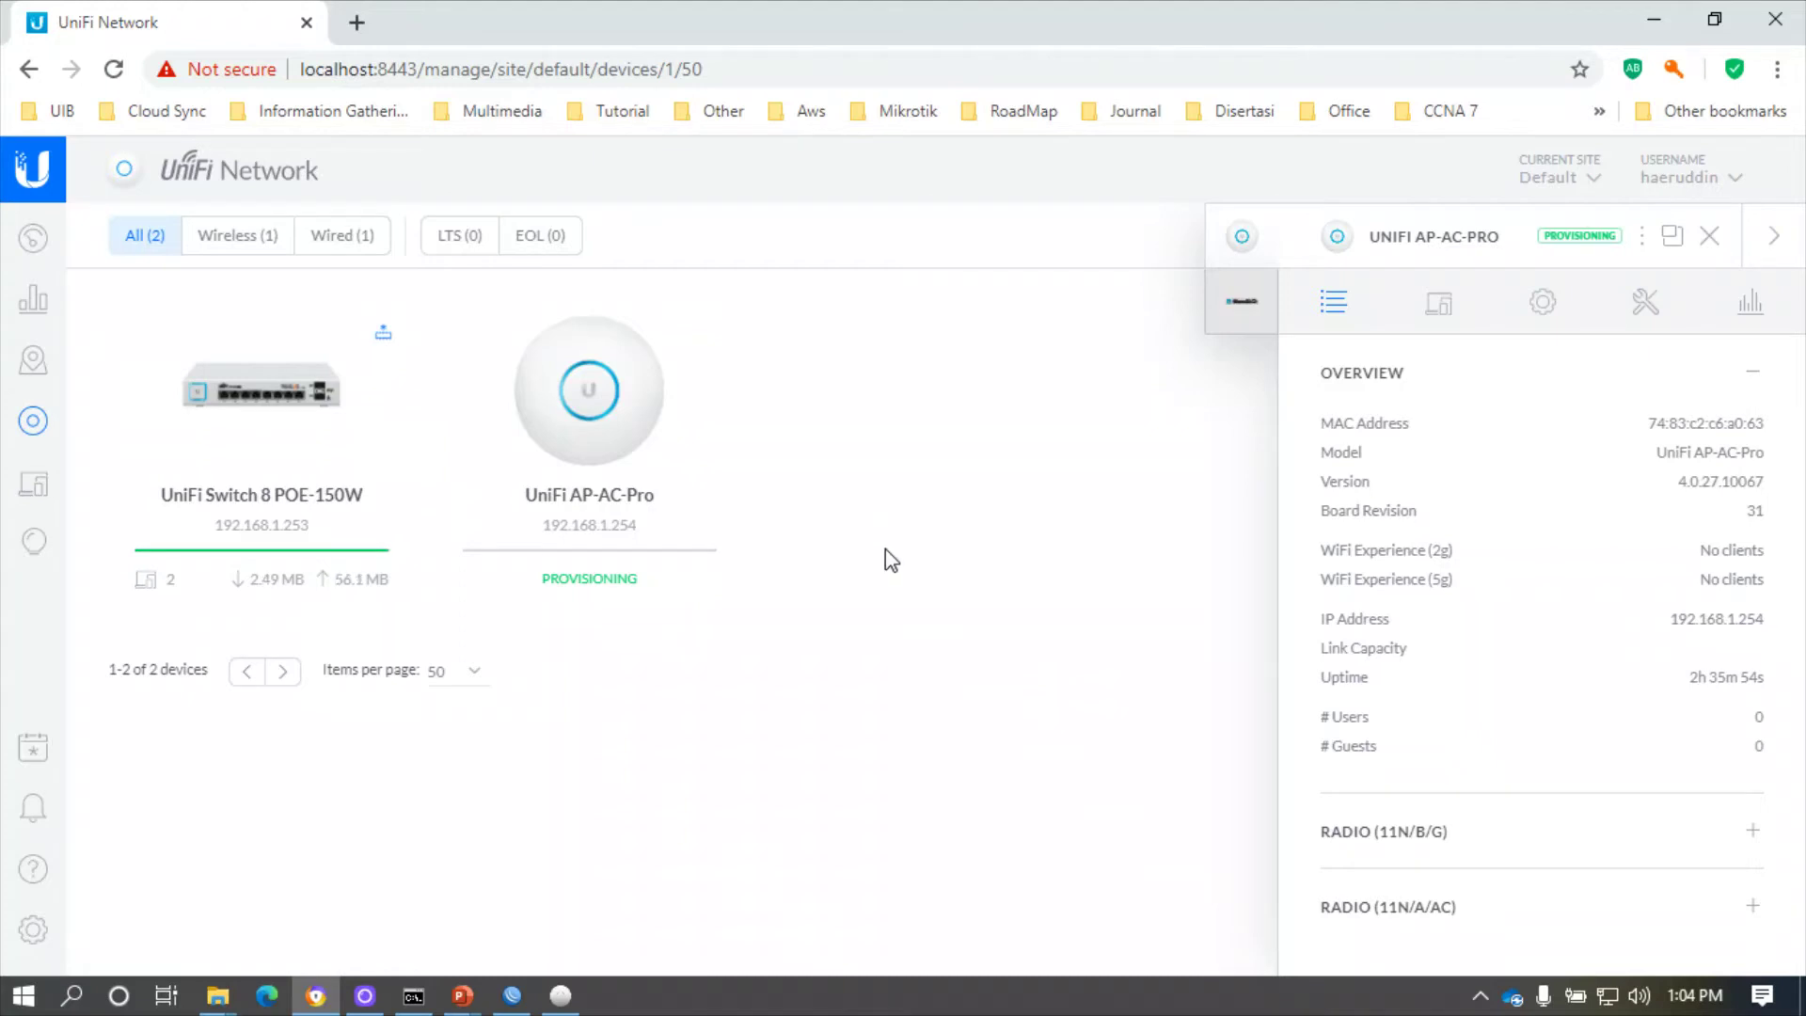
click(1709, 236)
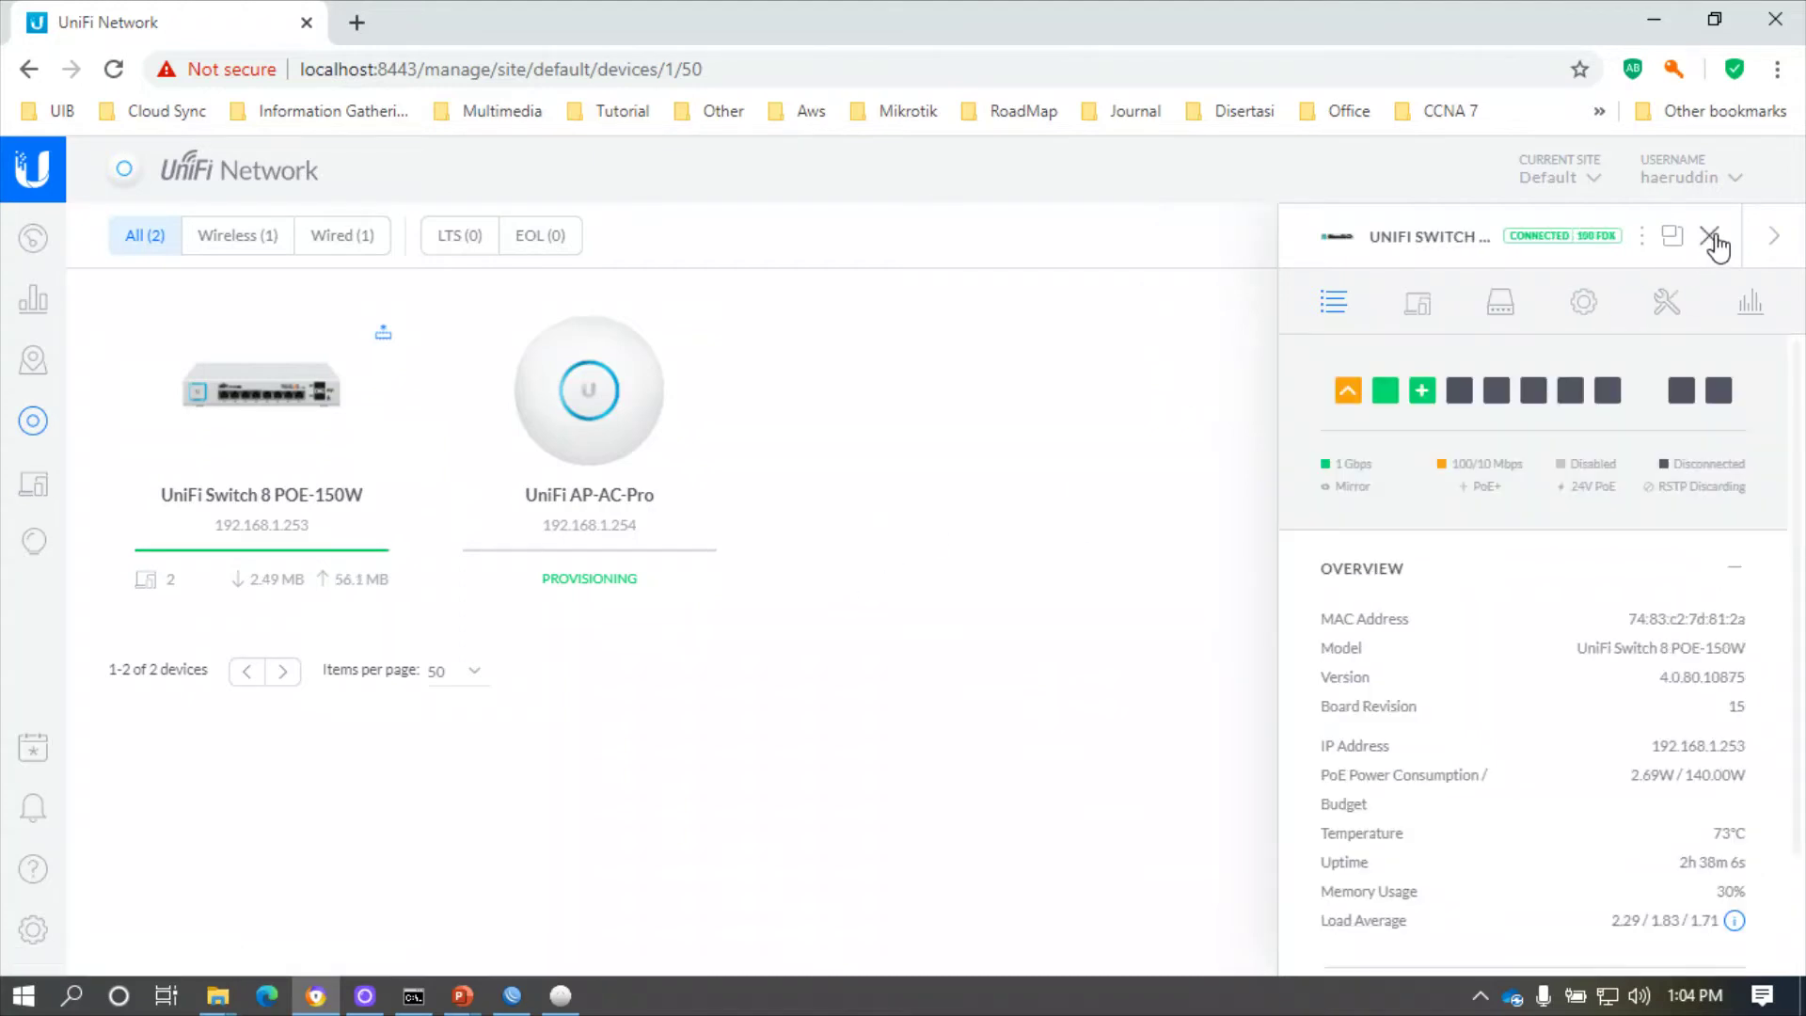
click(1712, 238)
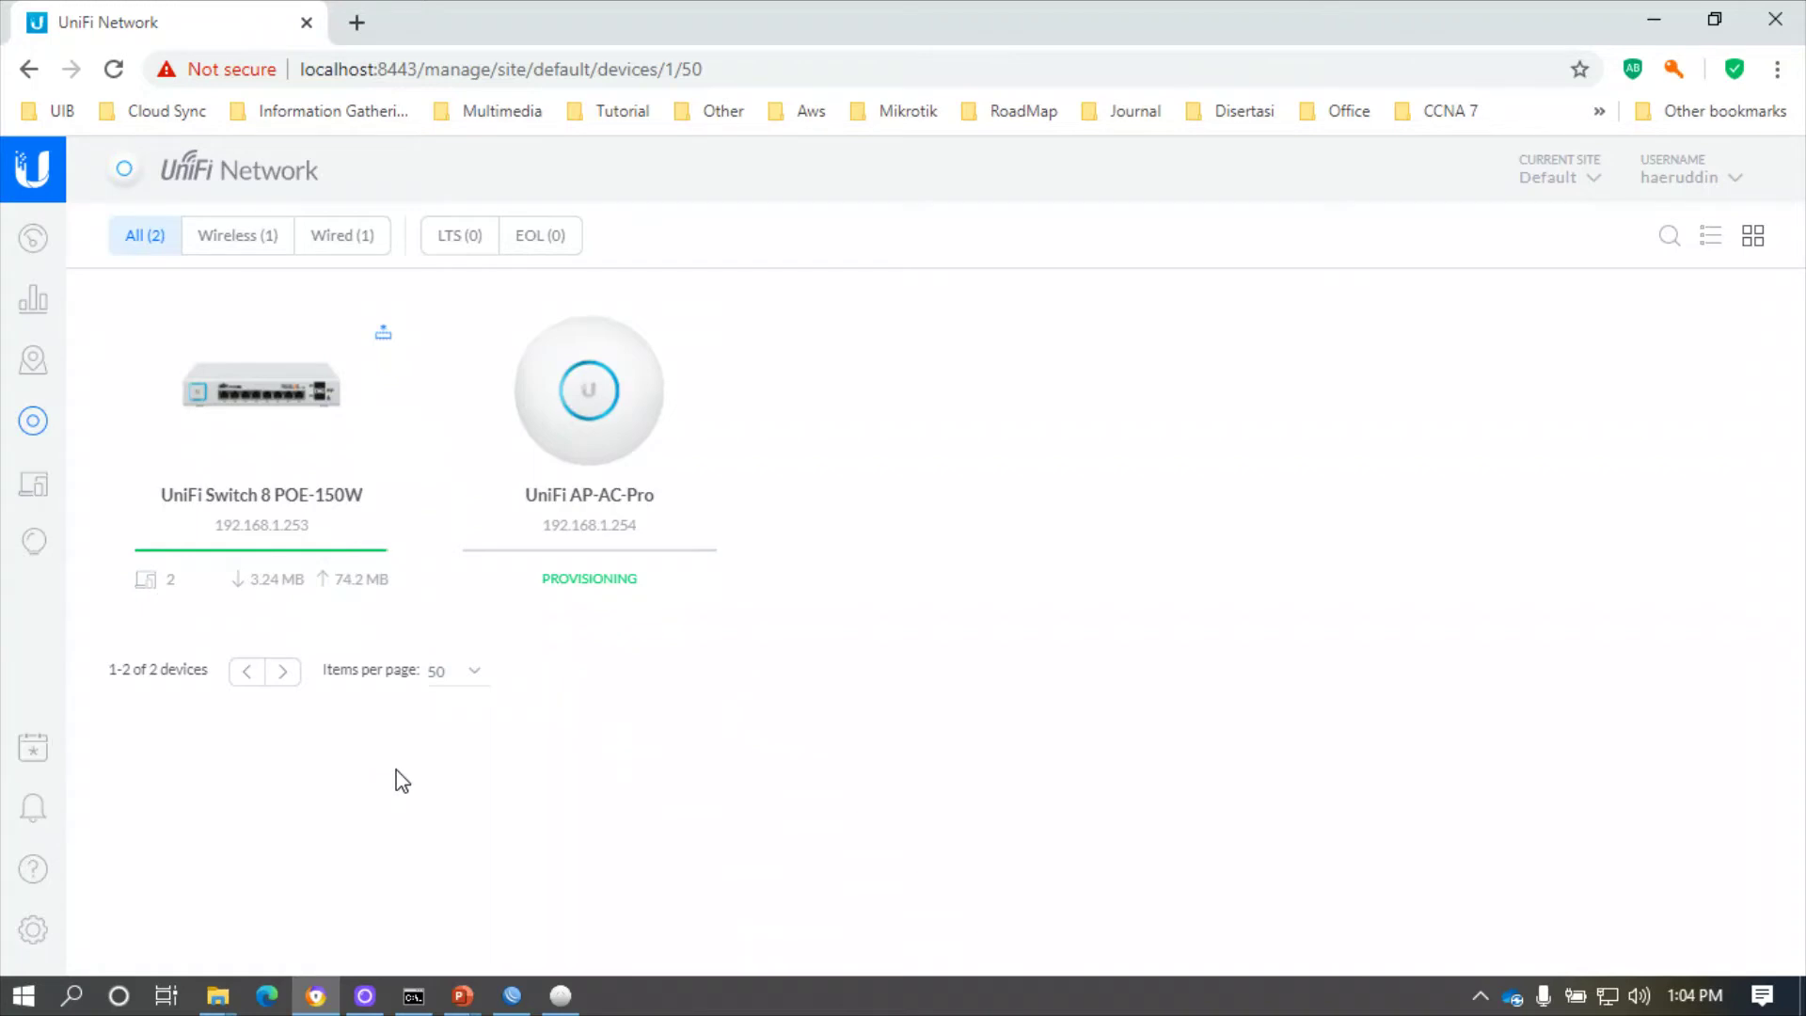
click(34, 941)
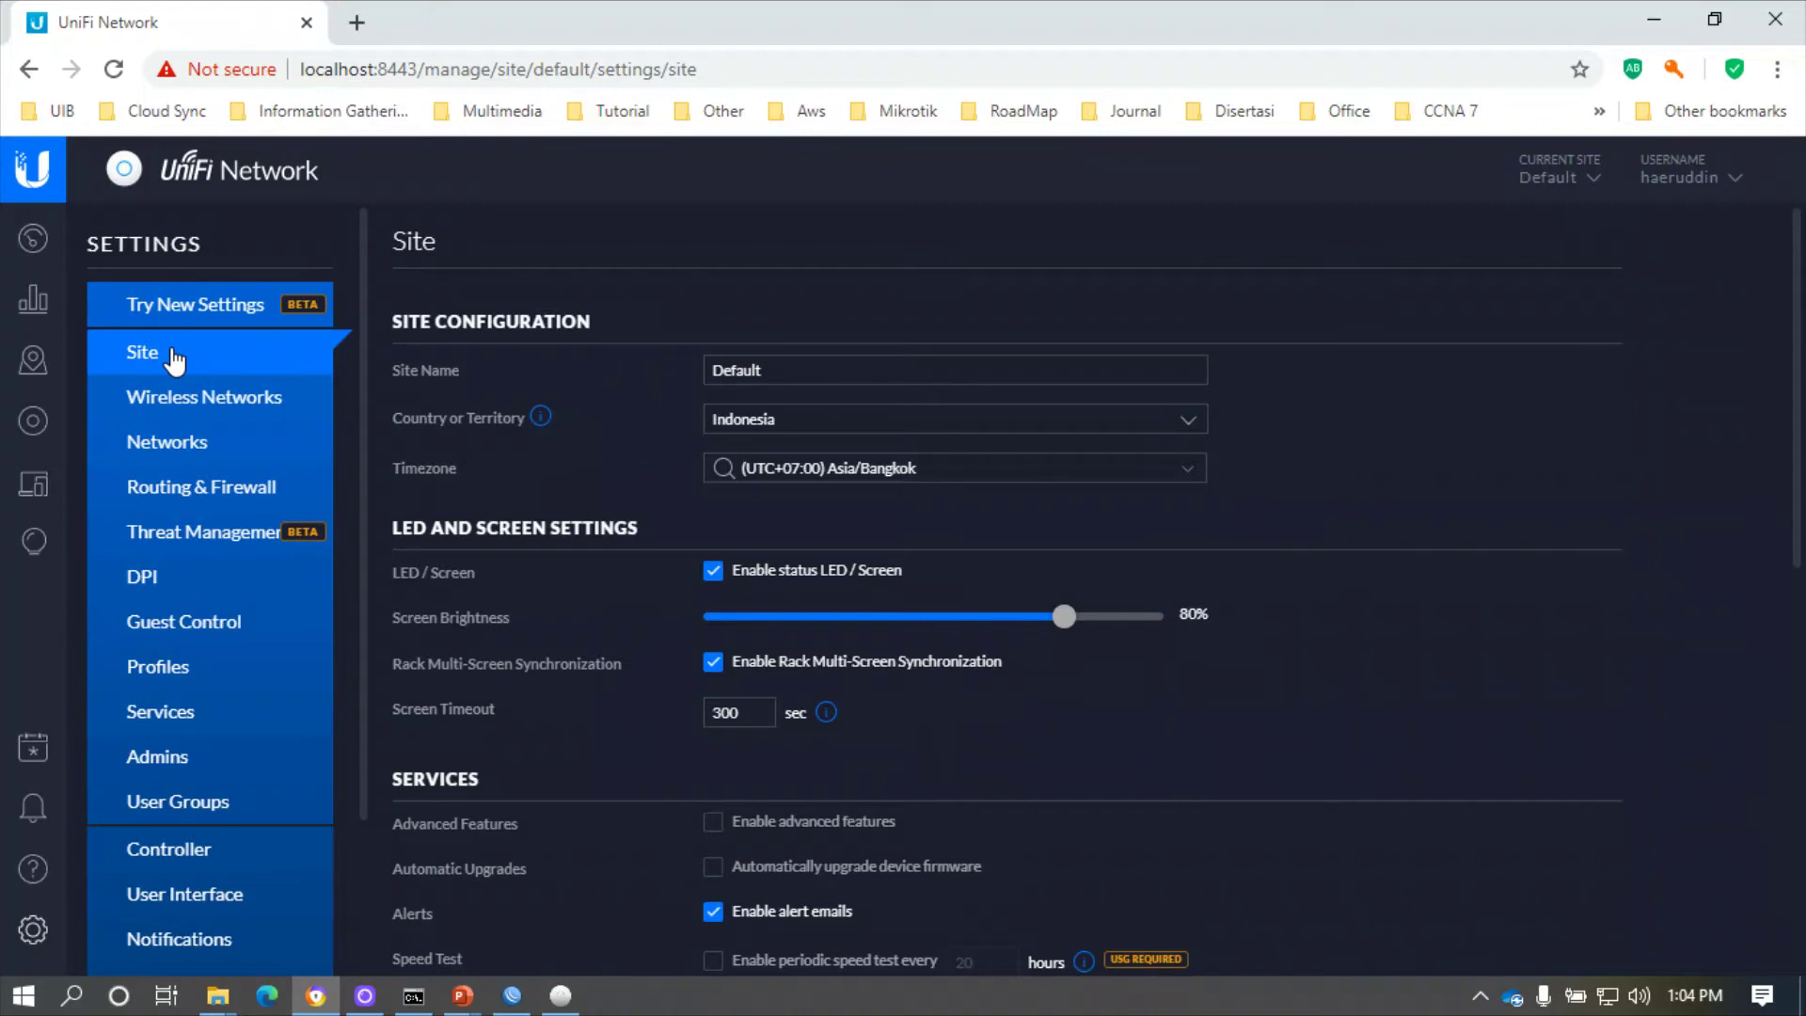
- Review the Default site name and Indonesia country setting, then open Wireless Networks settings
click(809, 370)
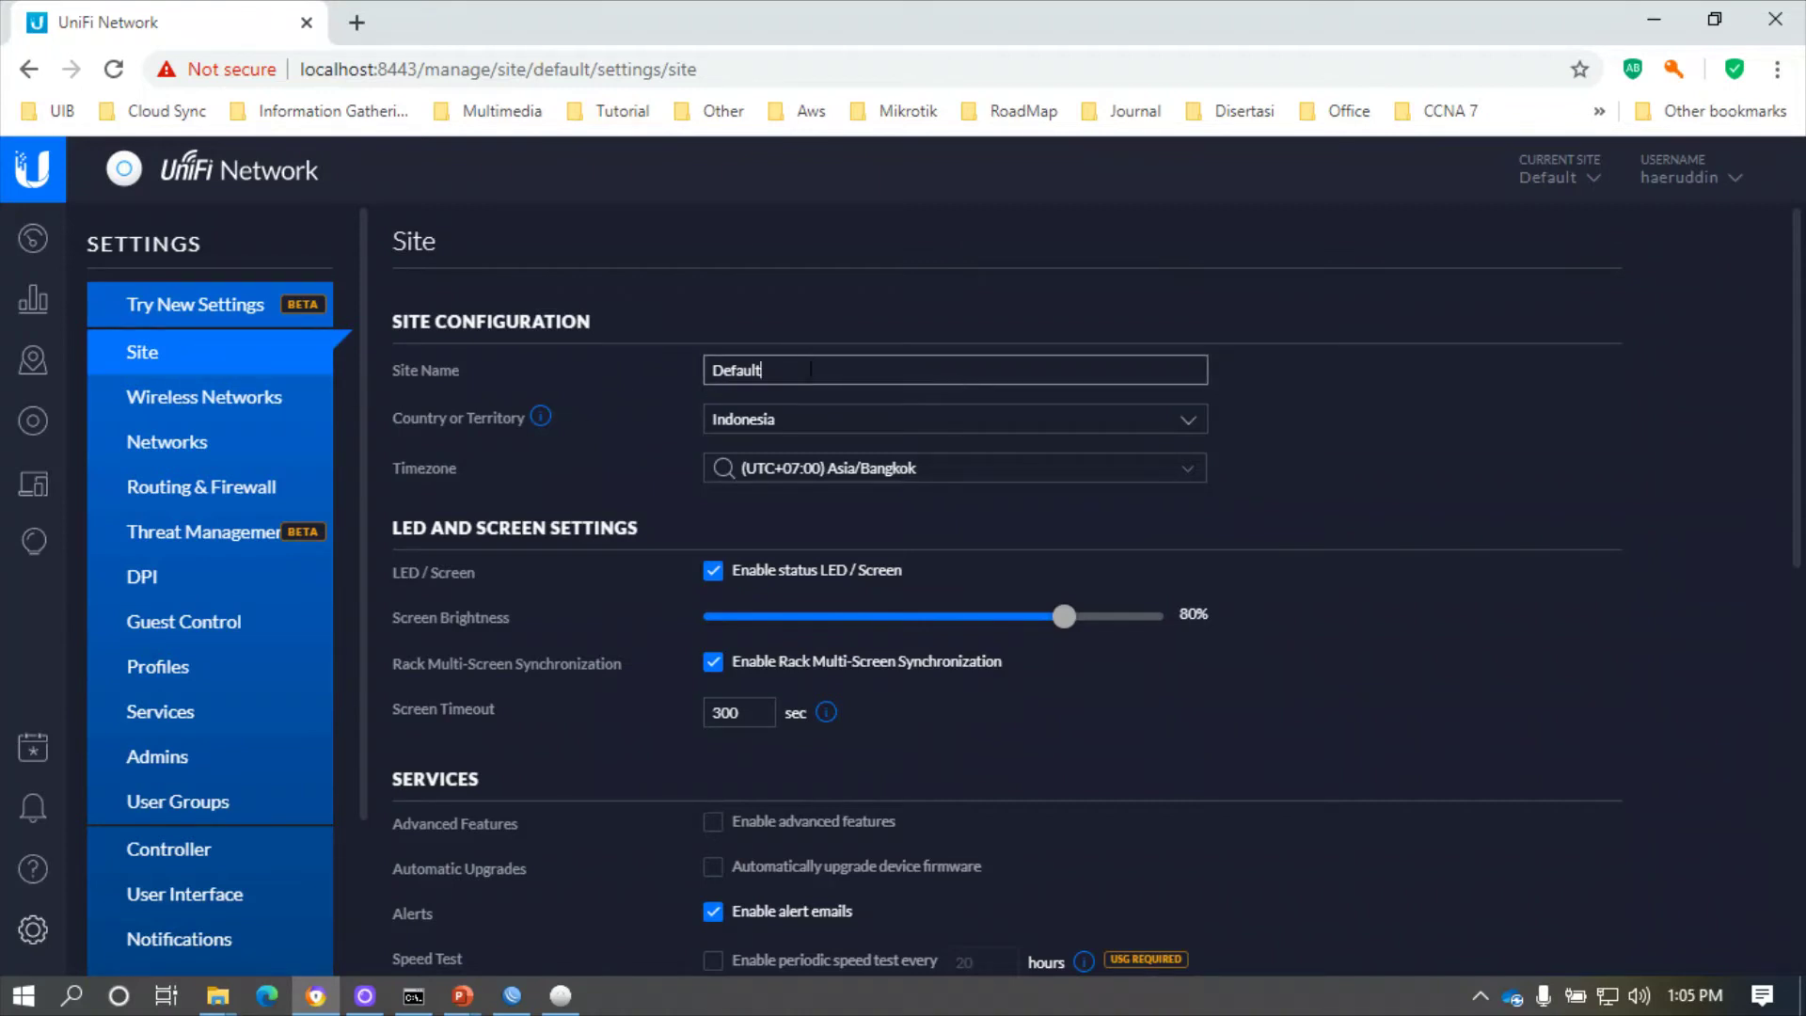
click(1596, 185)
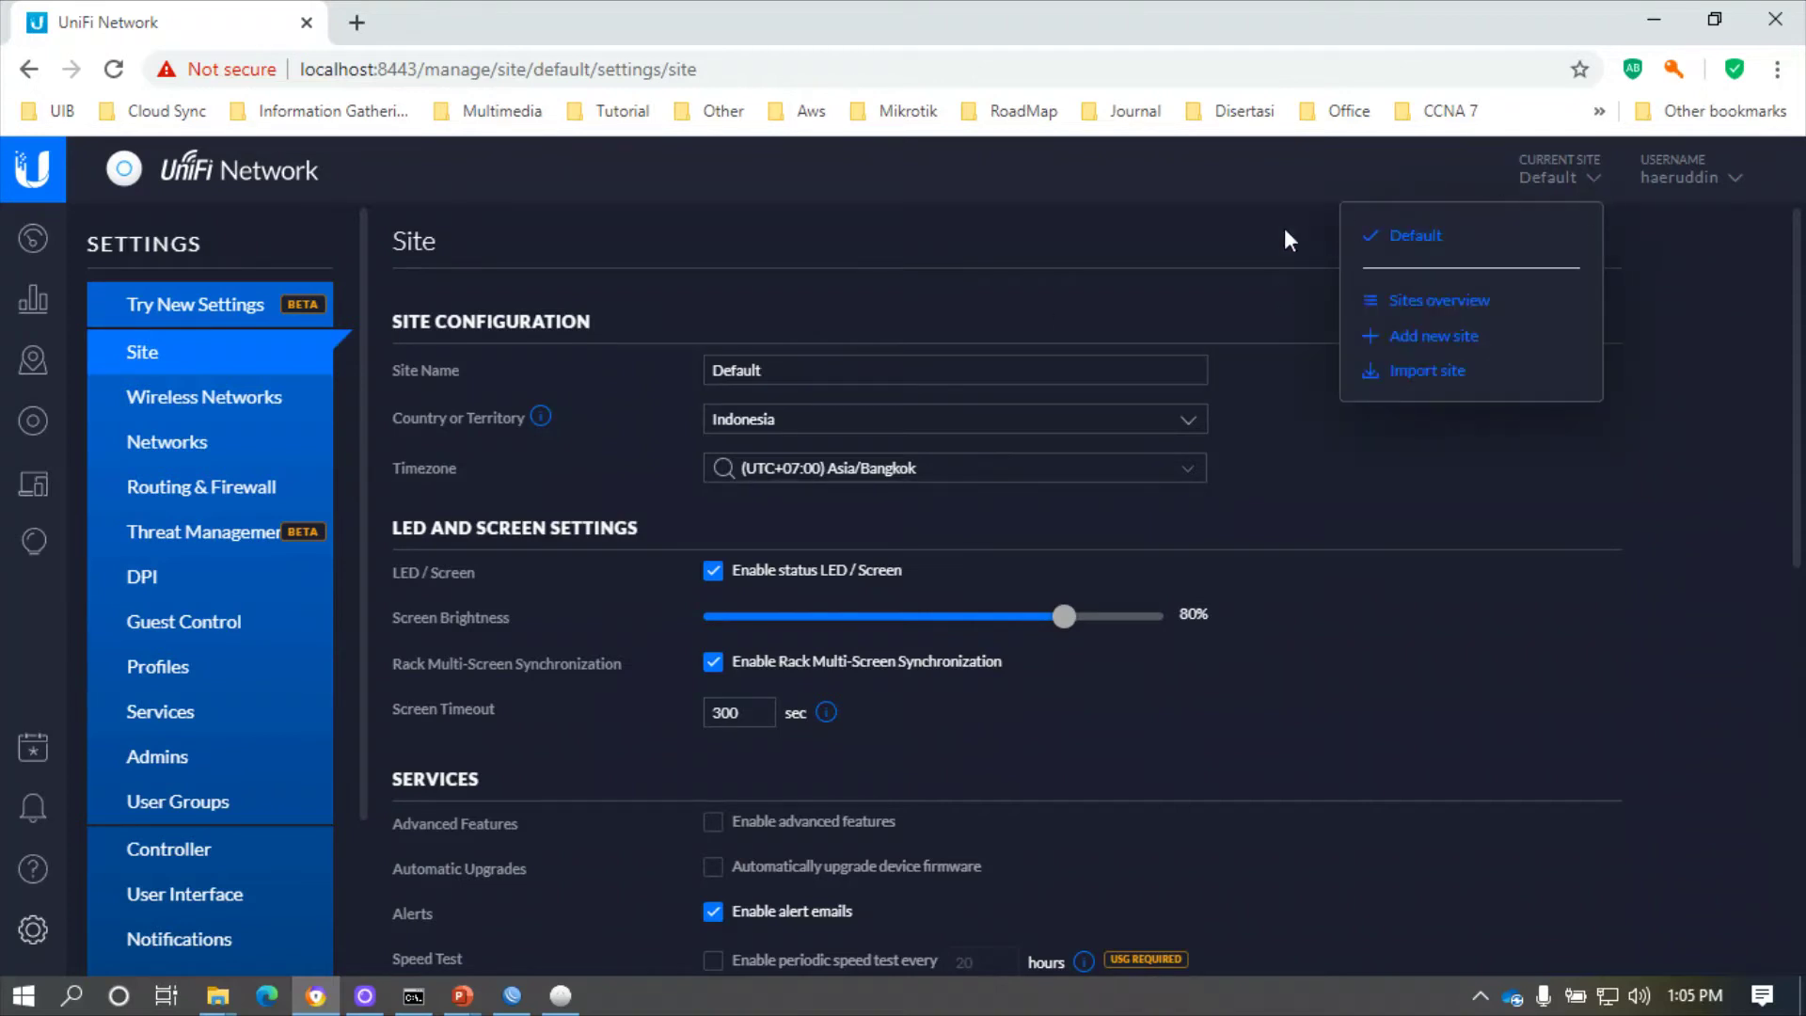
click(1029, 289)
click(905, 376)
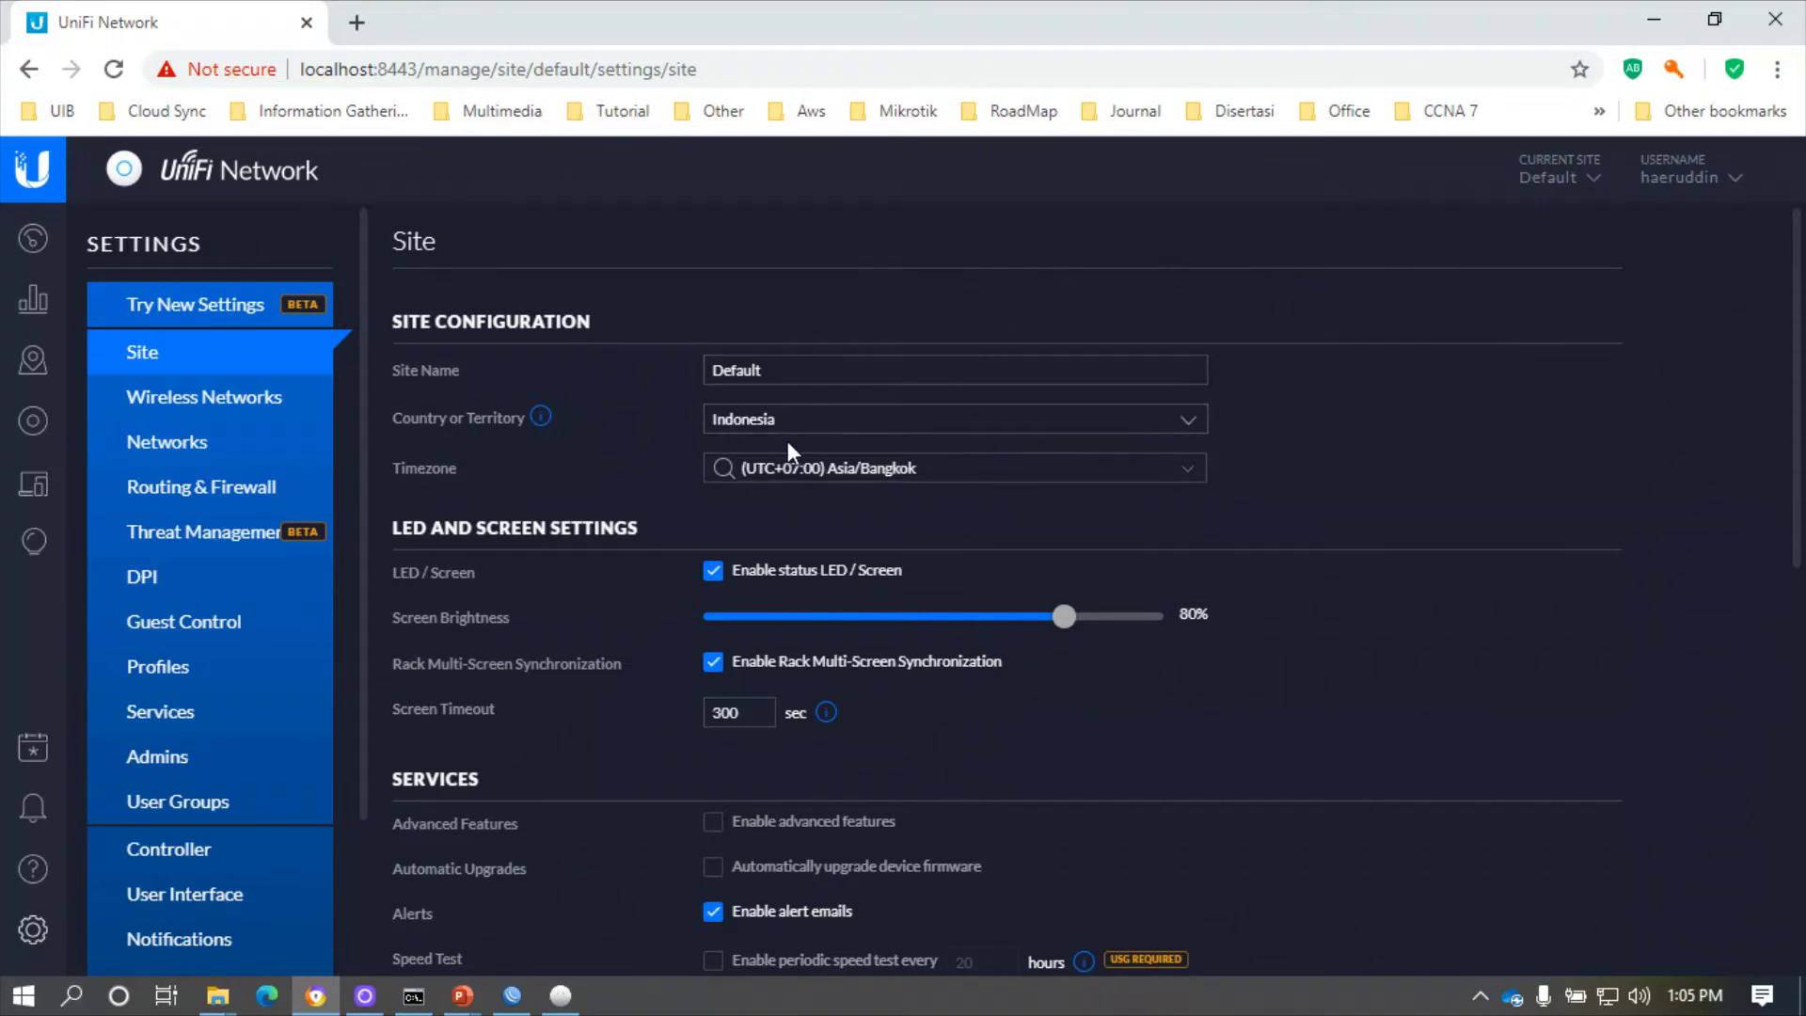
click(827, 420)
click(828, 423)
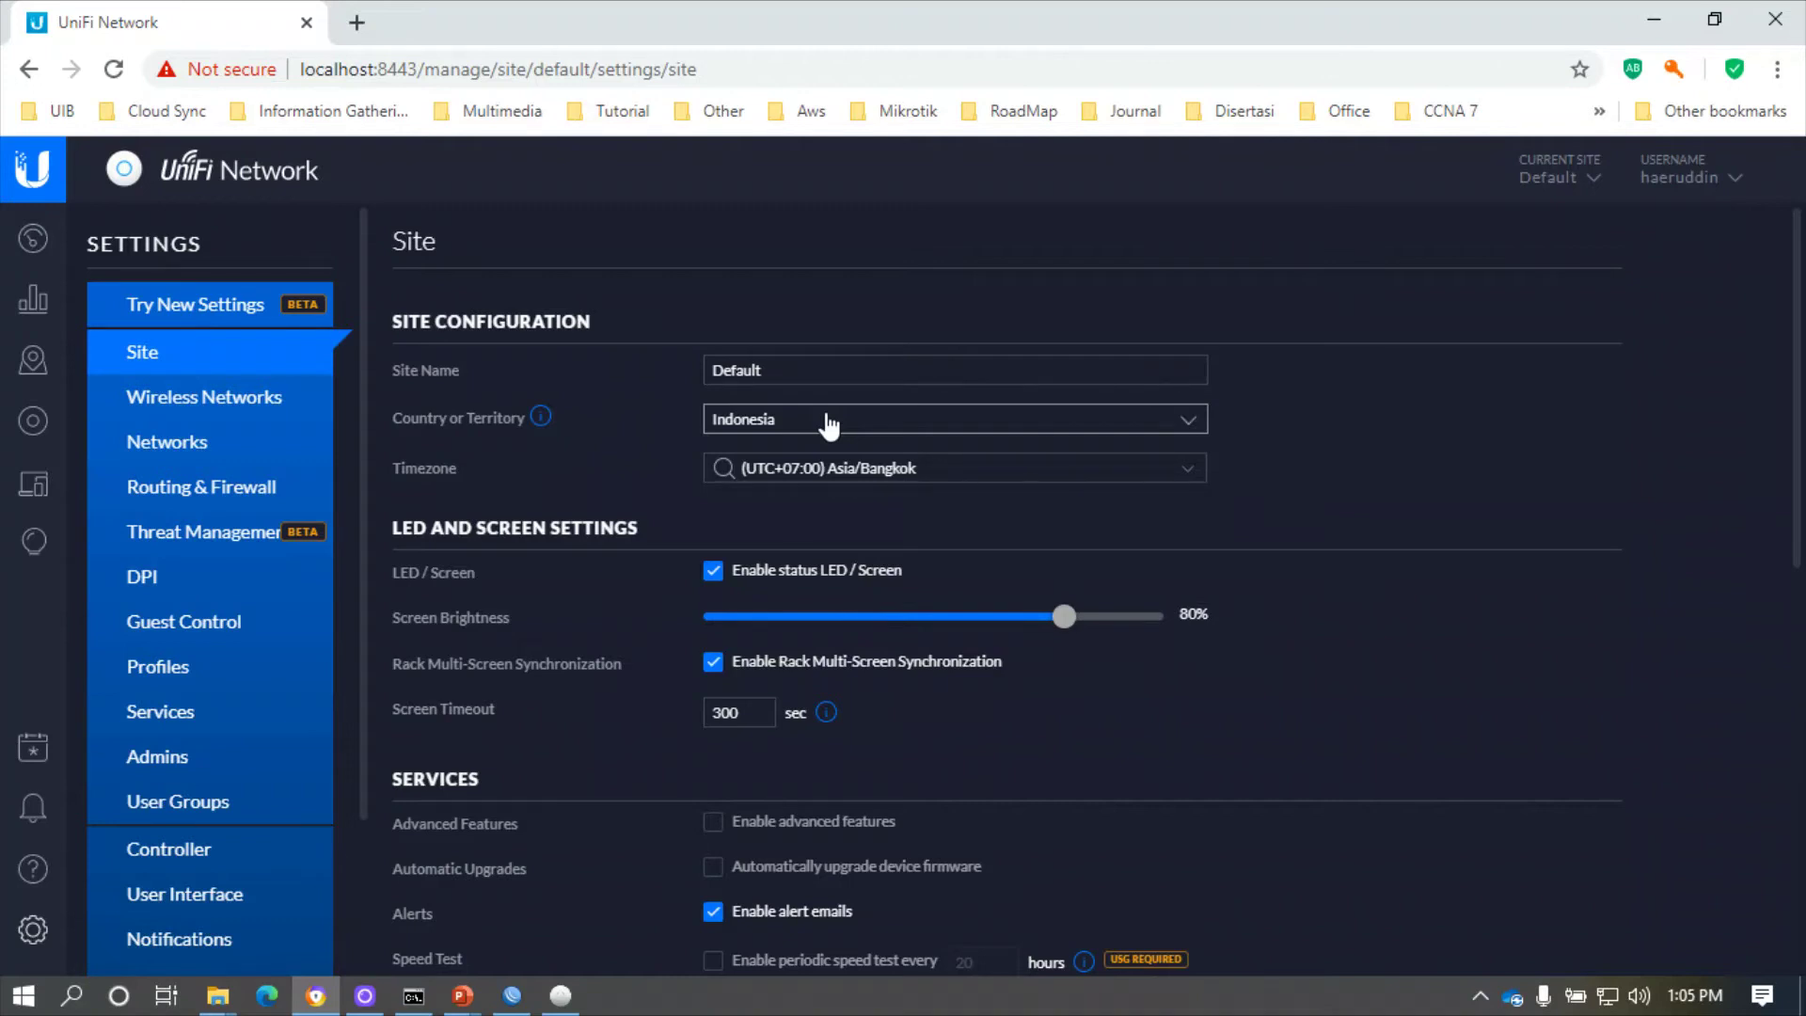
scroll(649, 559, down, 2)
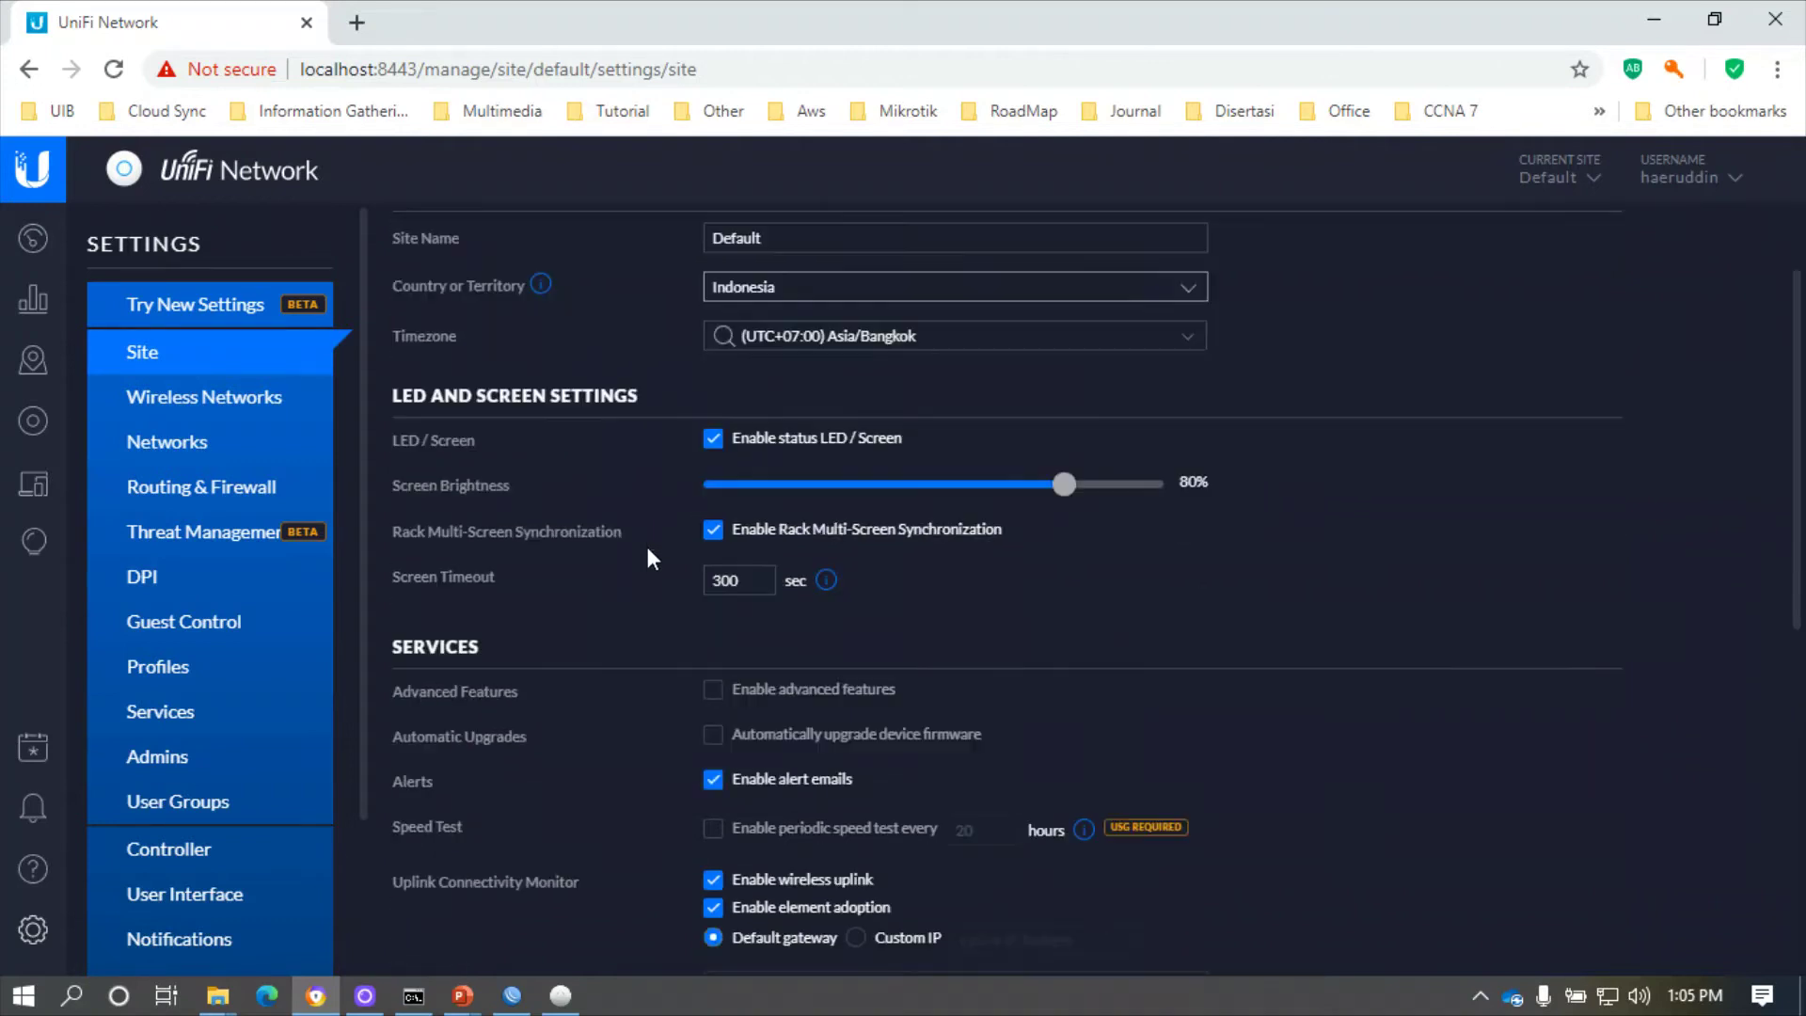
scroll(612, 714, down, 5)
scroll(616, 725, up, 4)
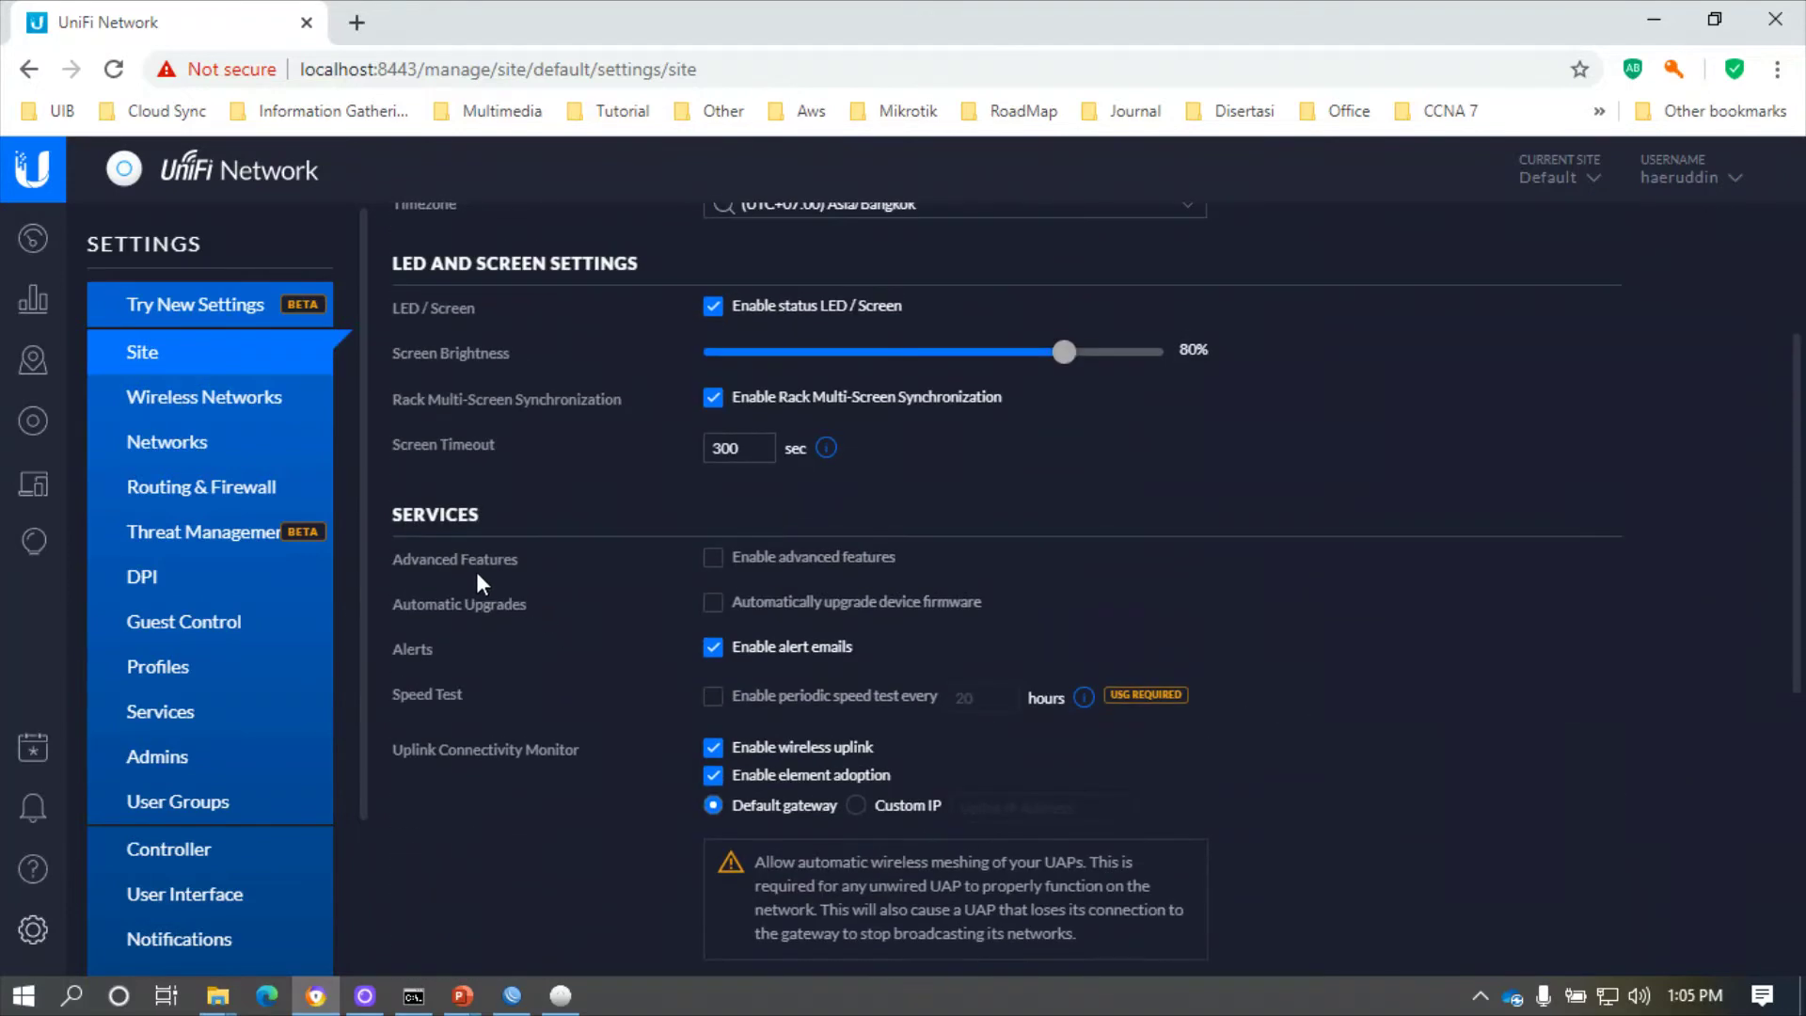
click(212, 403)
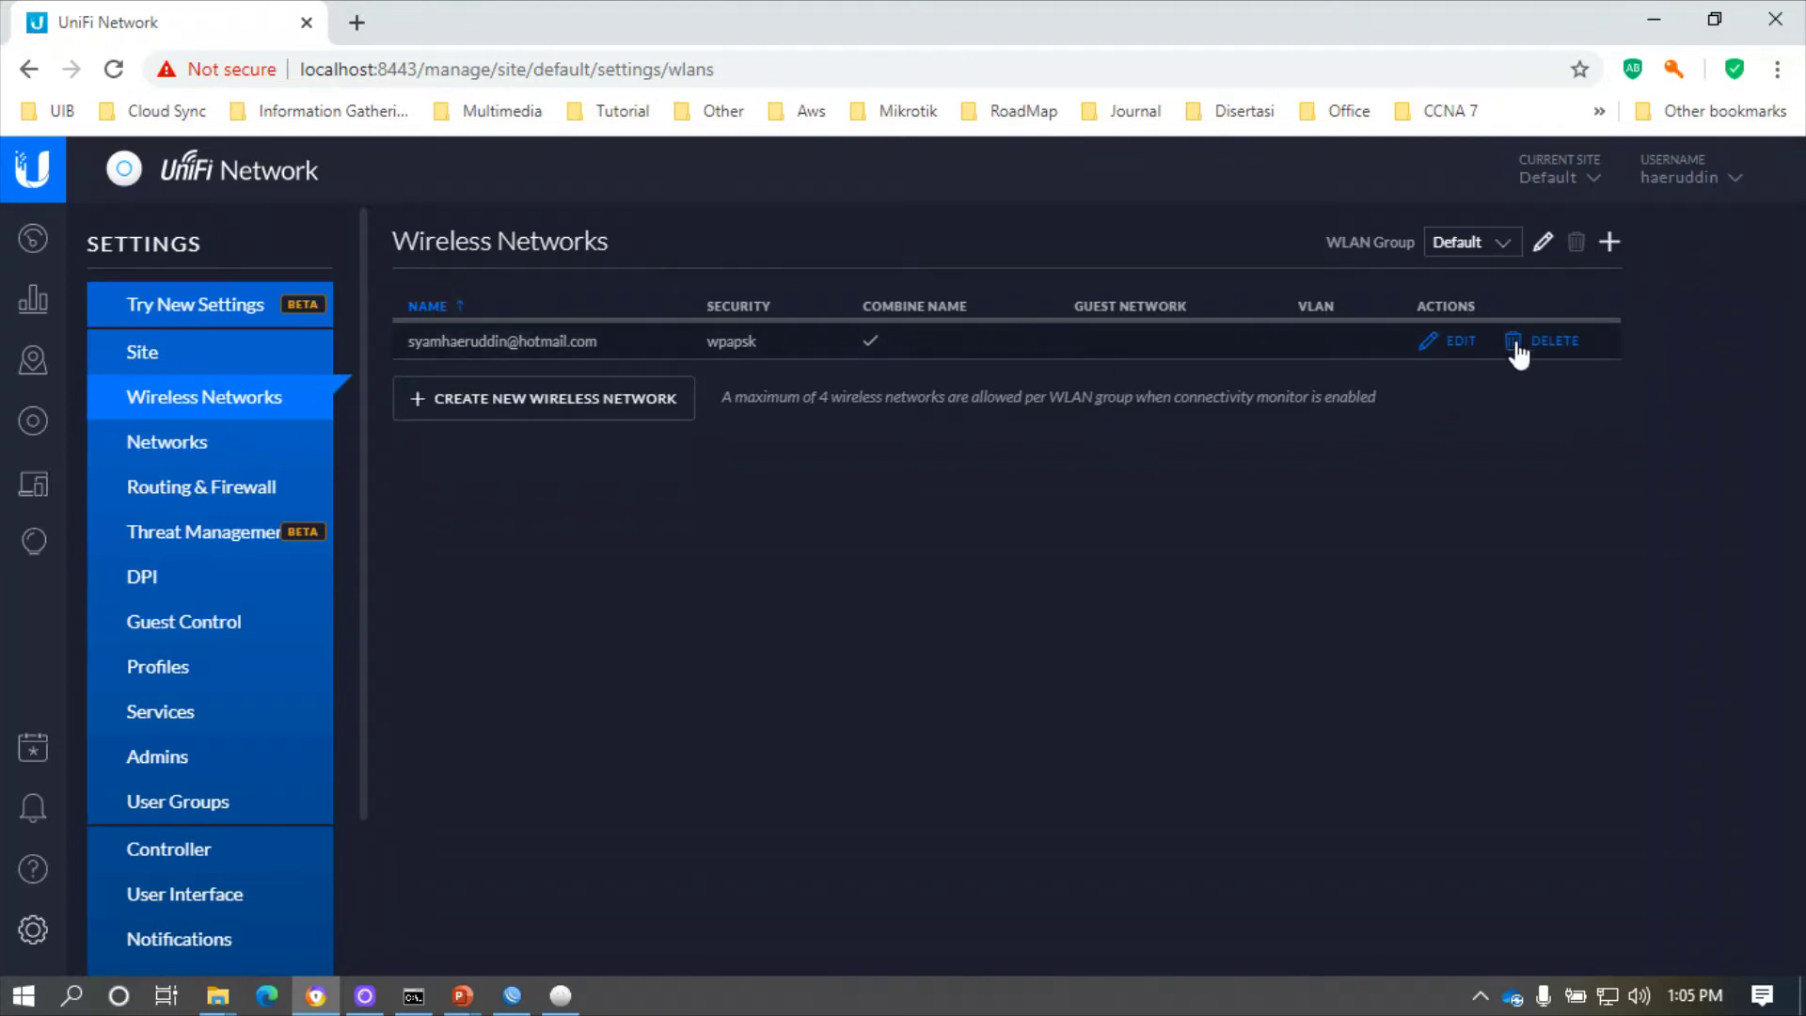
click(1609, 243)
click(748, 355)
text(Tets)
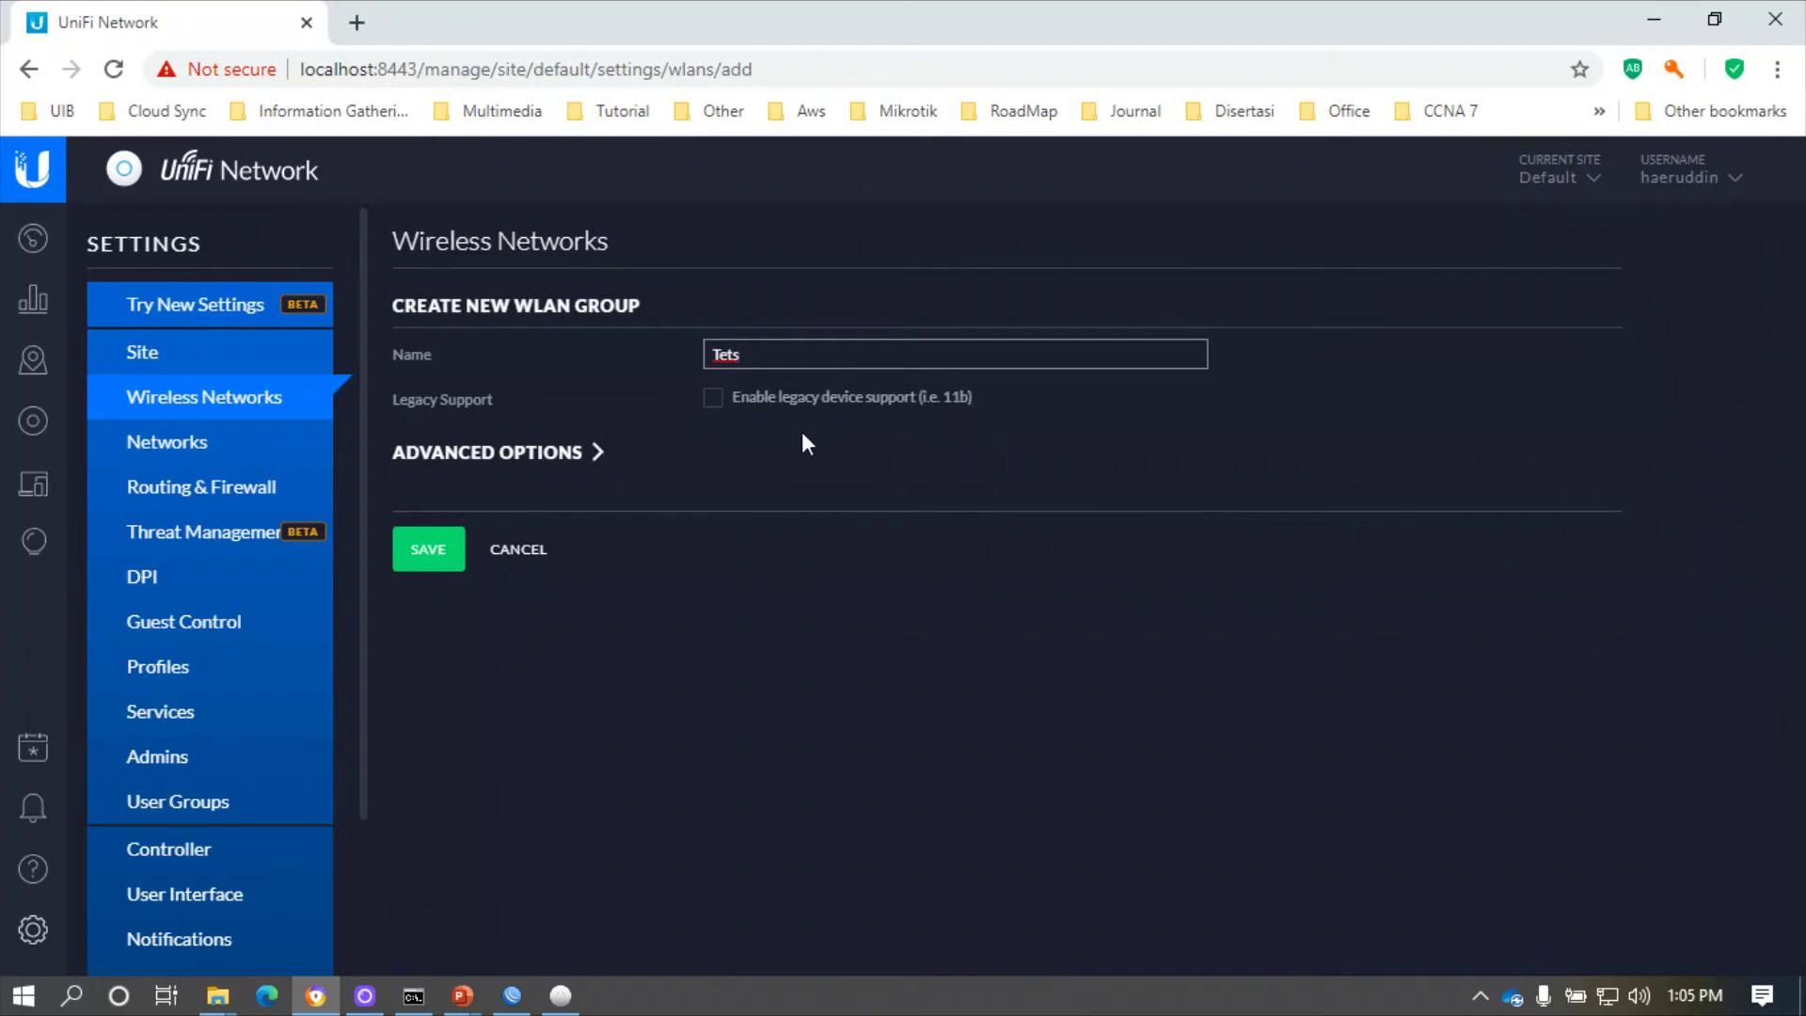
click(435, 551)
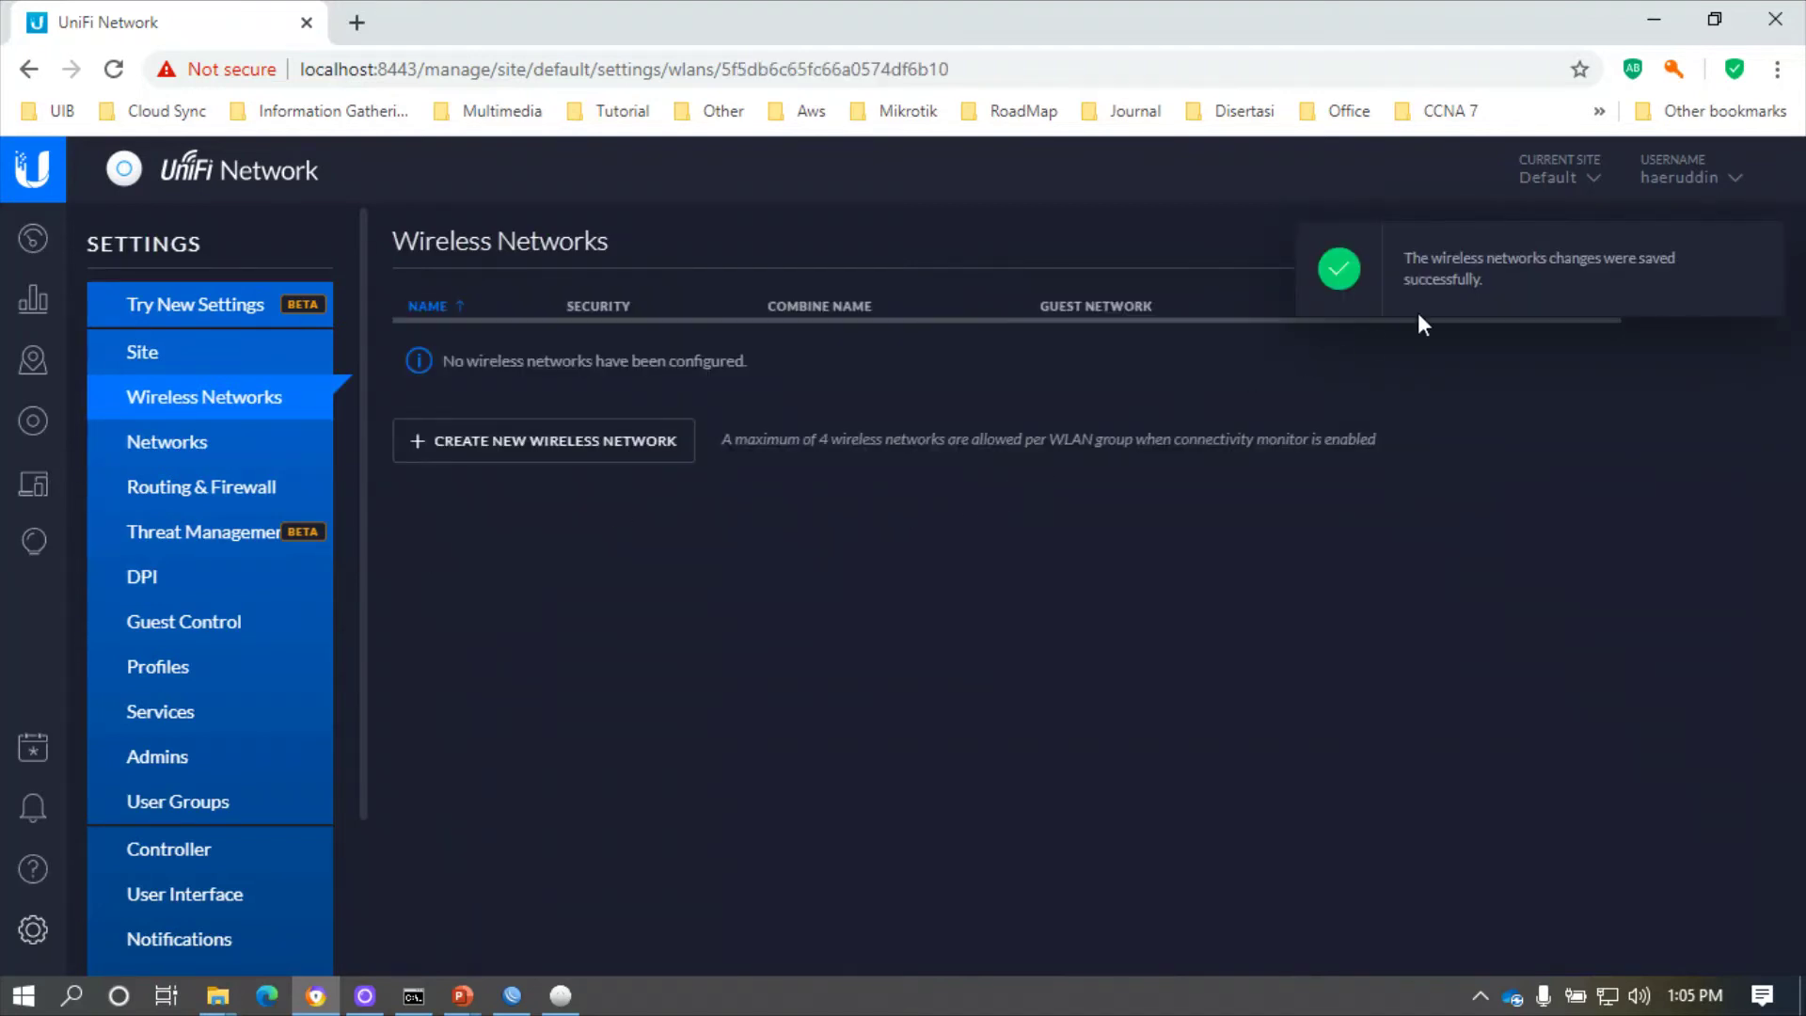
click(1757, 250)
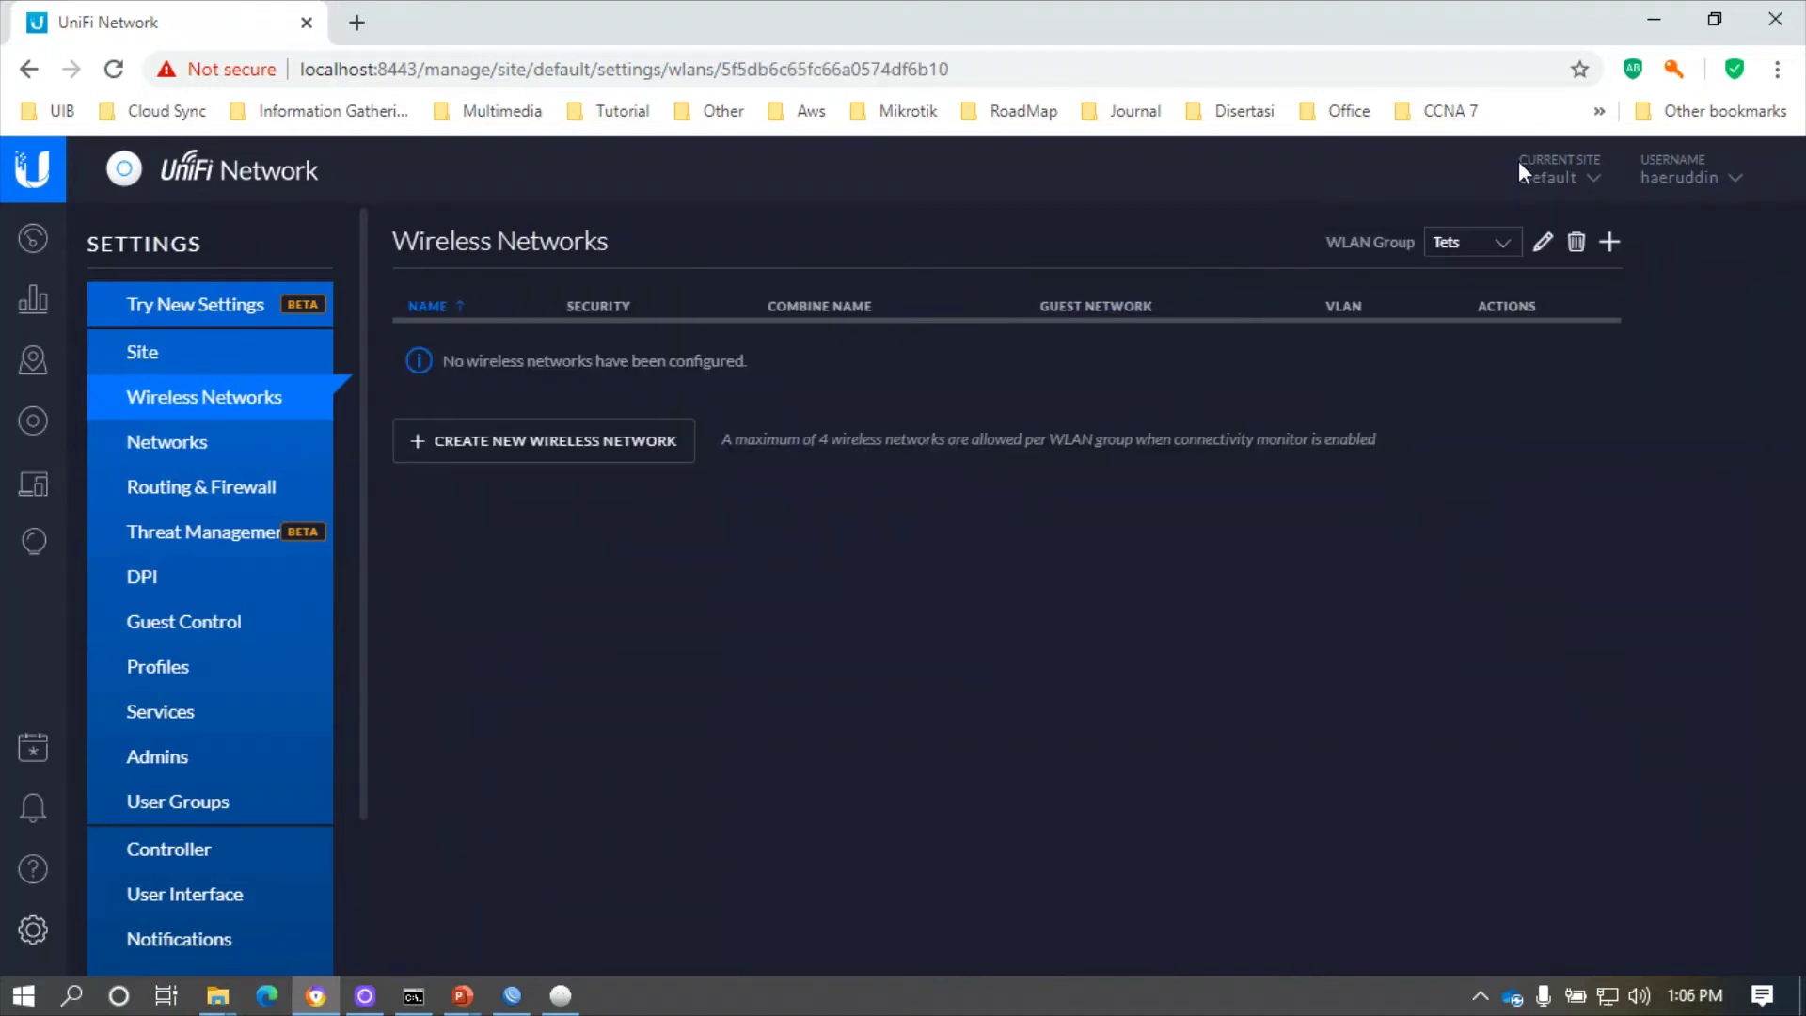
click(1499, 245)
click(1472, 278)
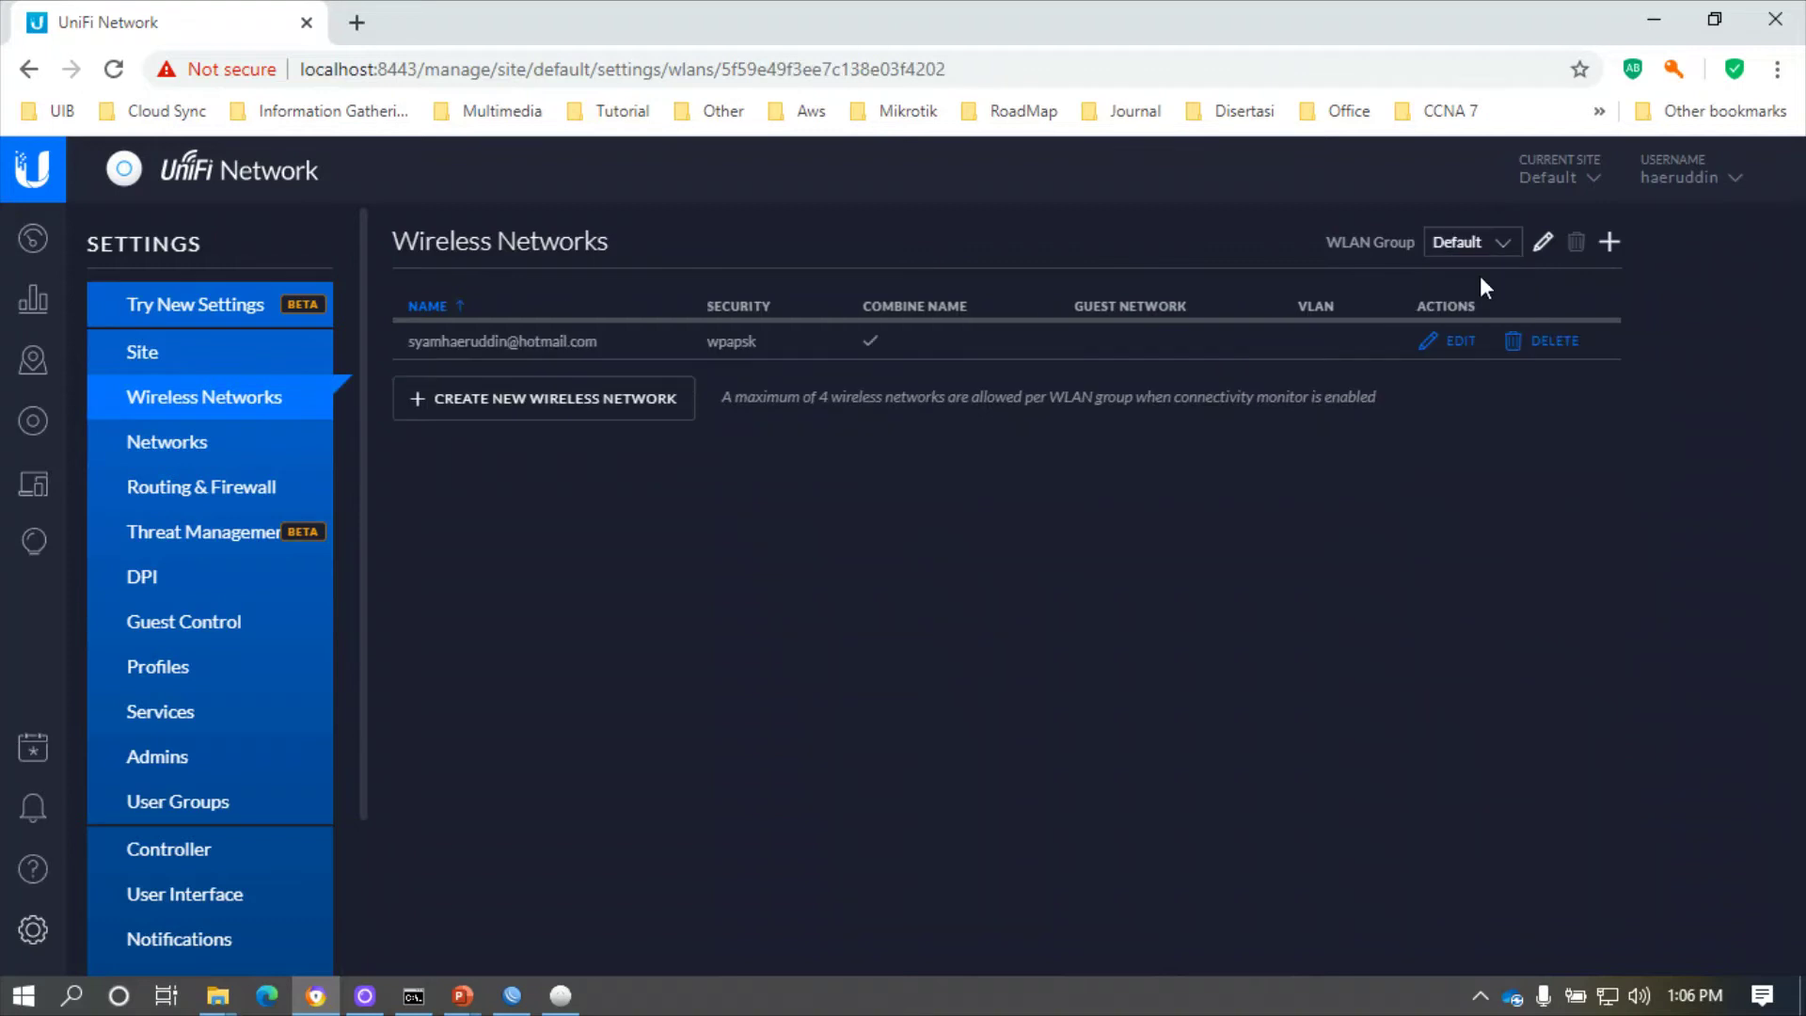
click(1495, 245)
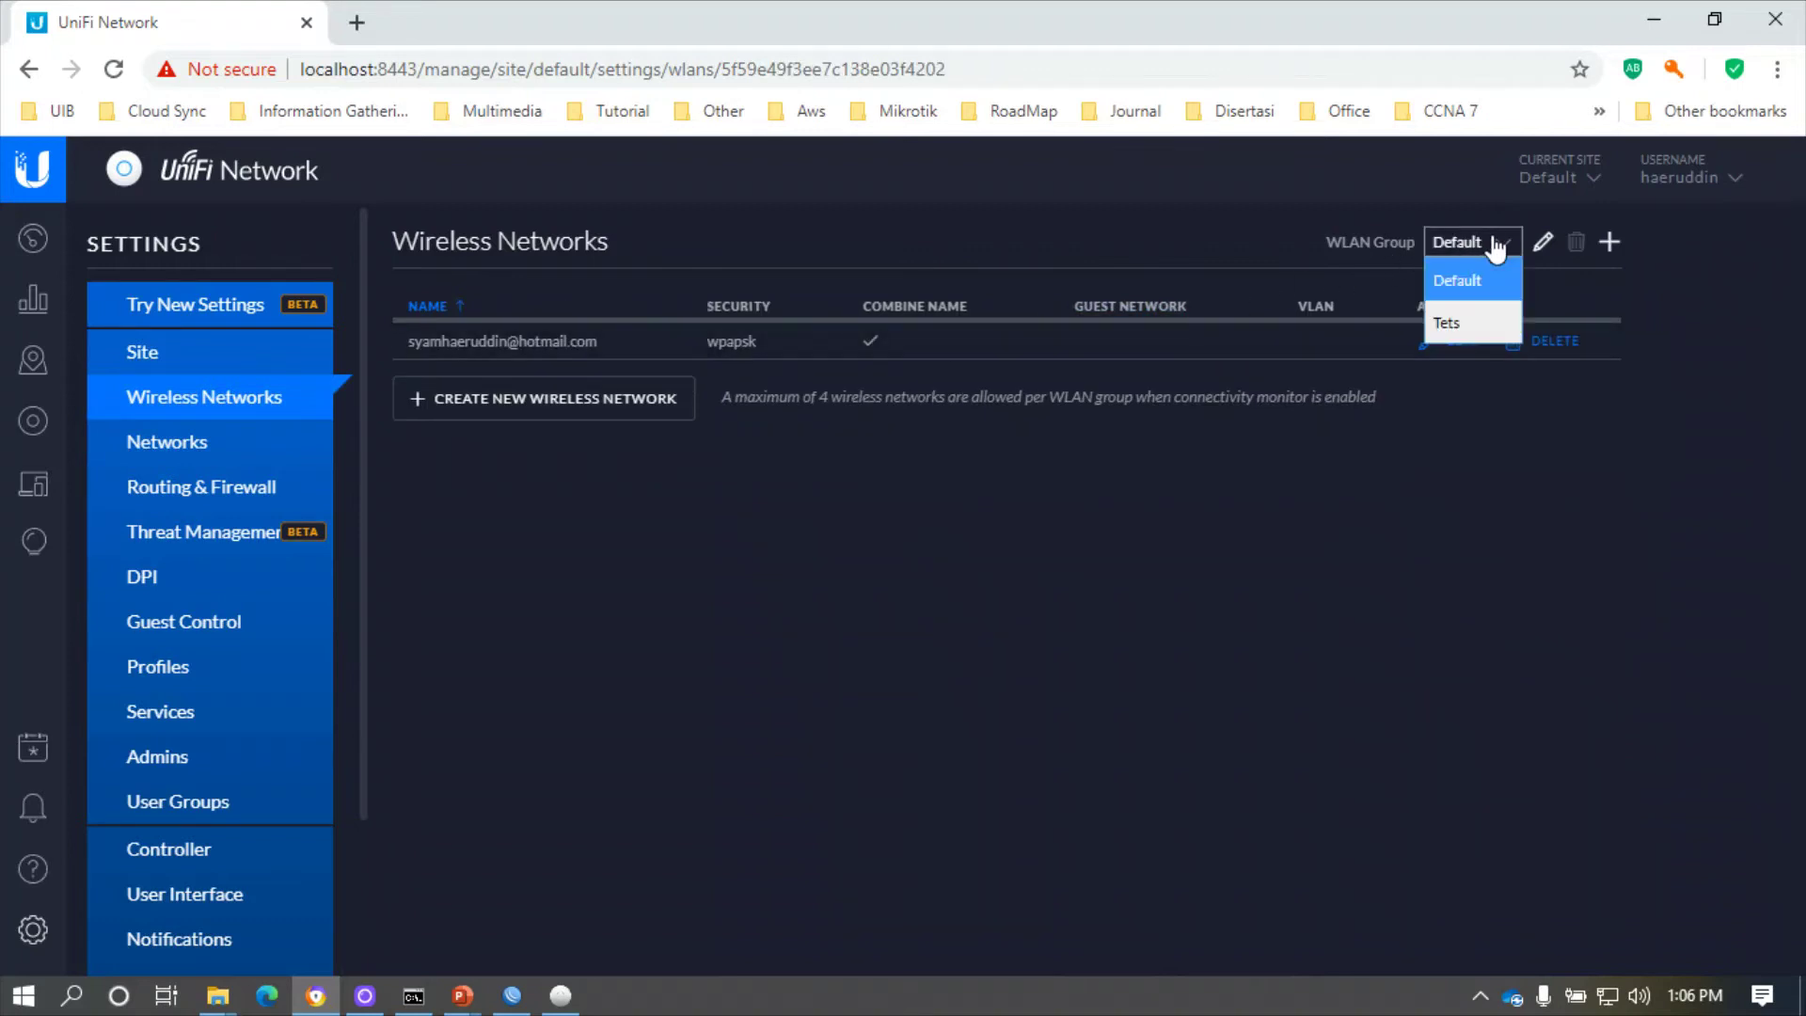
click(1463, 320)
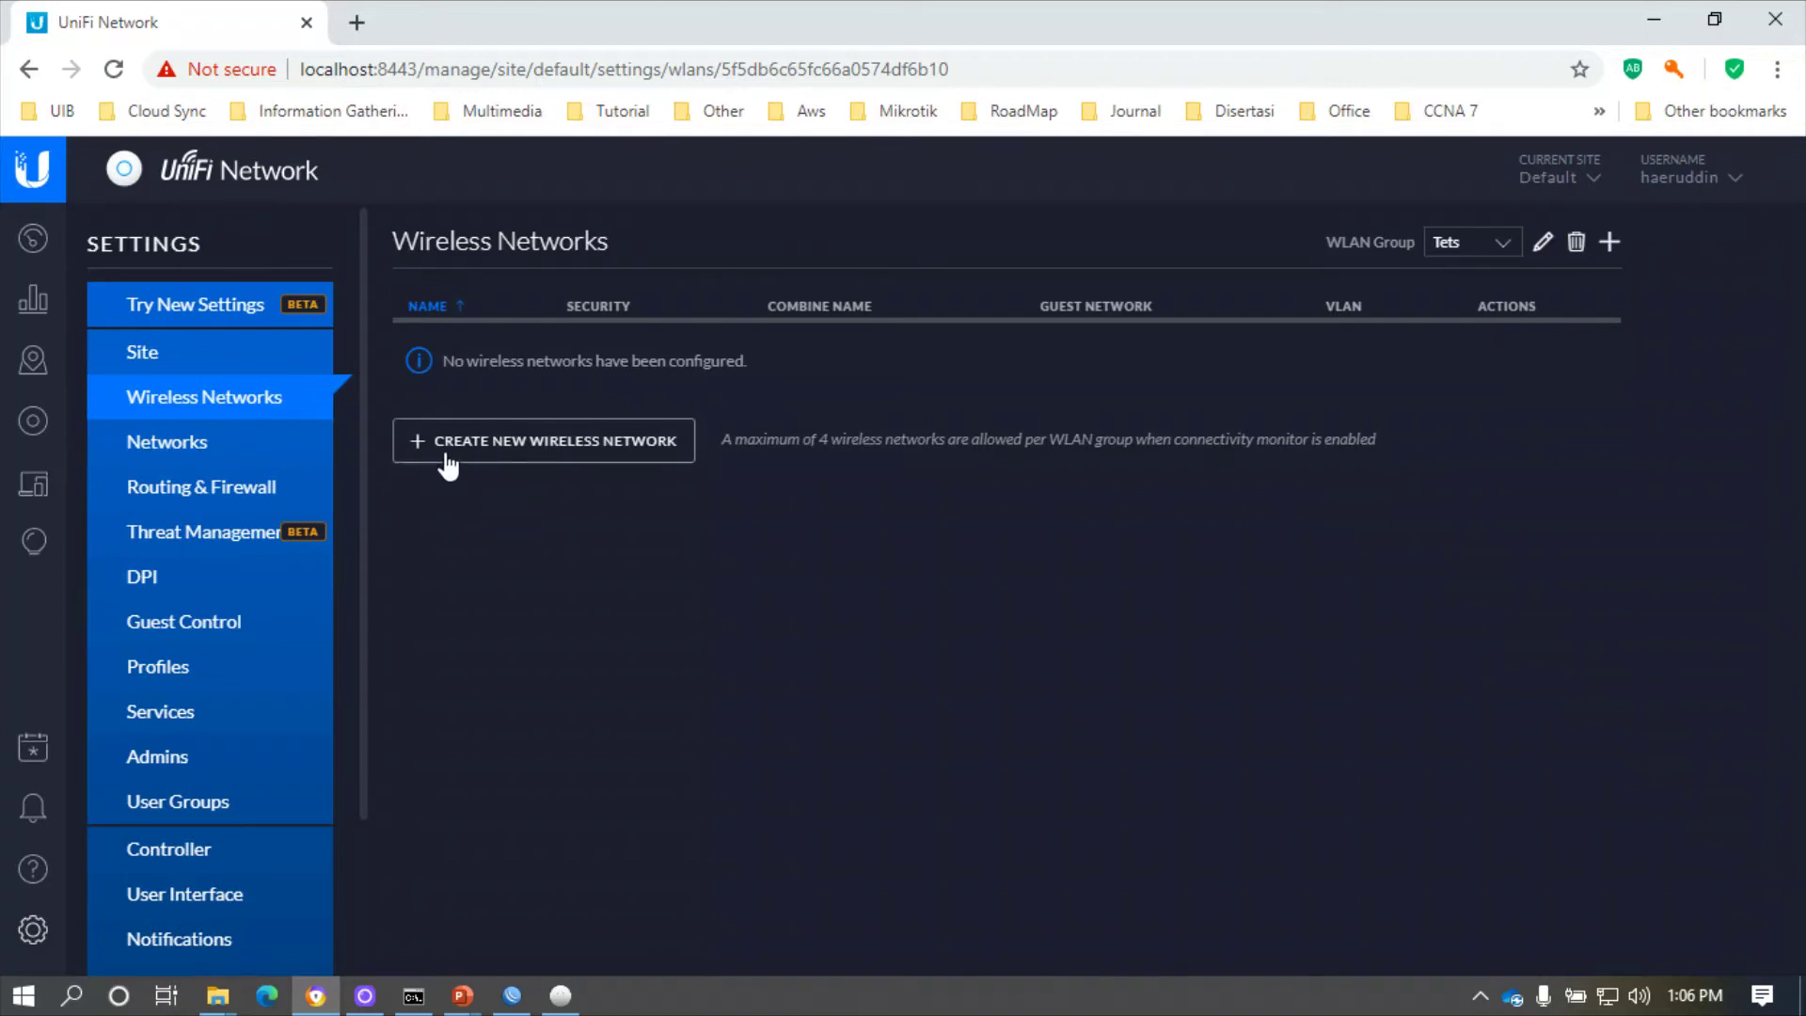
- Start a new wireless network and name it Test
click(578, 442)
click(727, 358)
text(Tst)
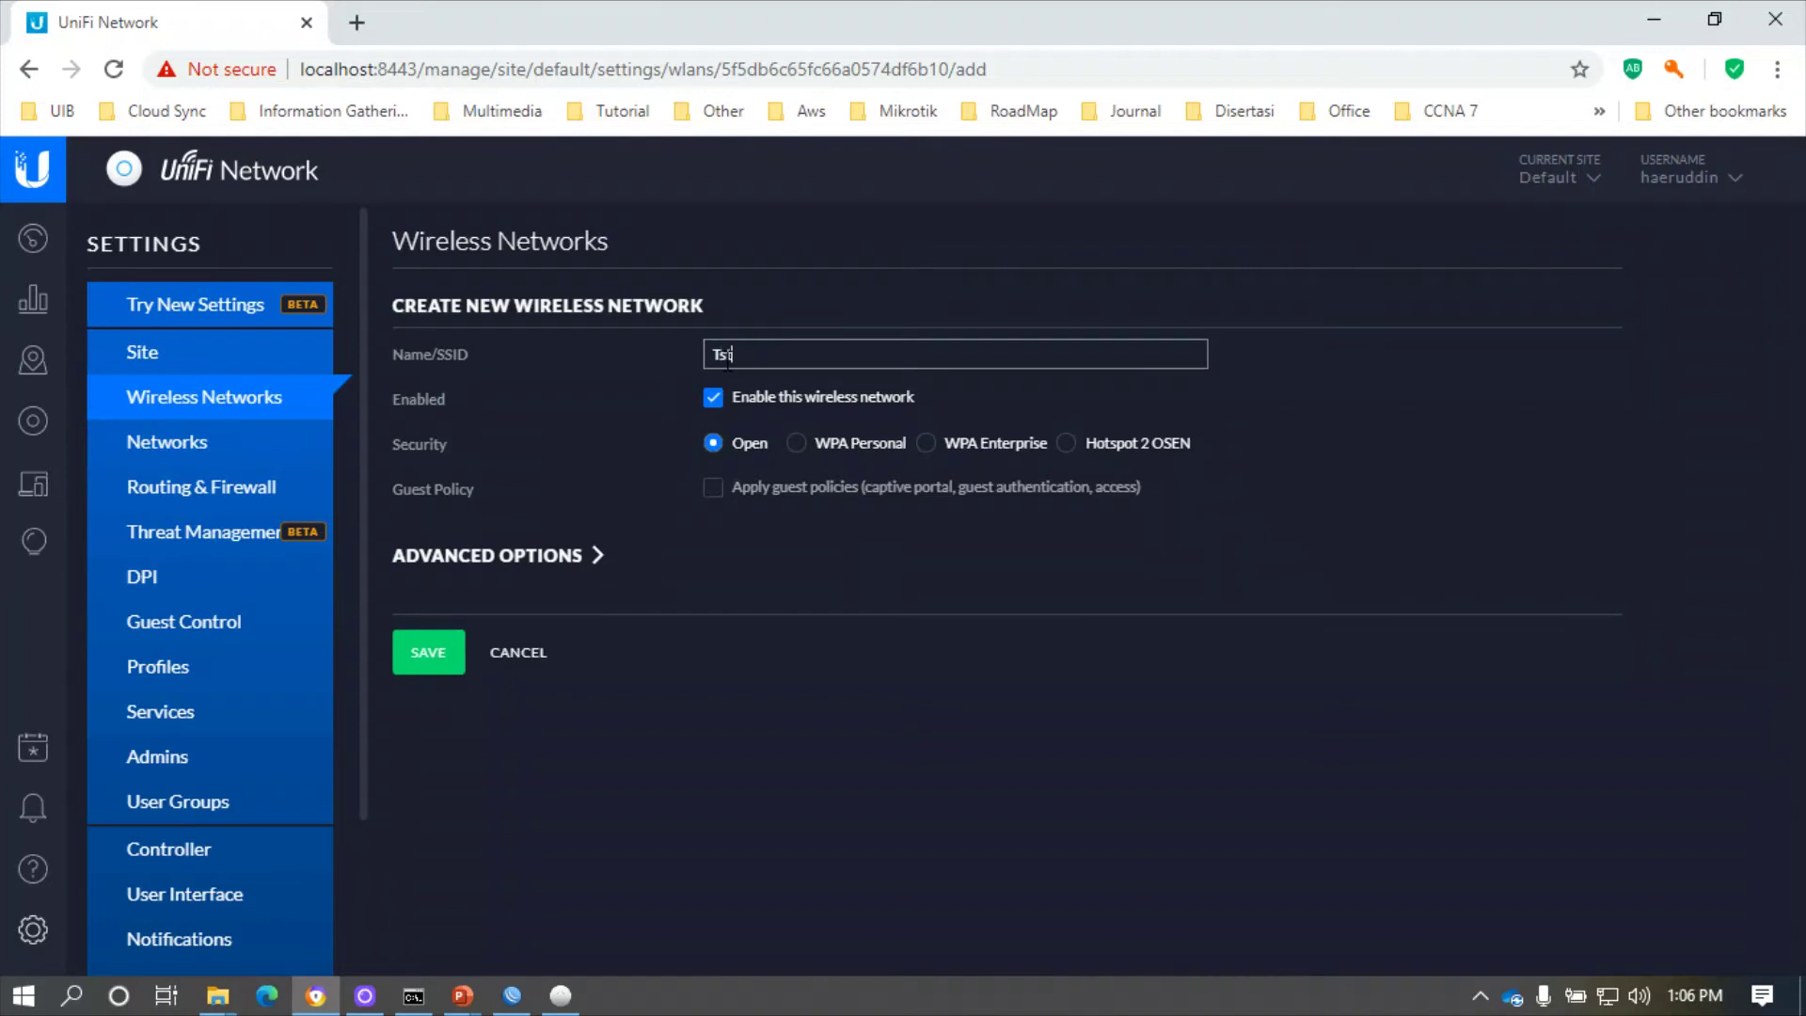
key(BackSpace)
key(BackSpace)
text(est)
- Choose WPA Personal security and replace the autofilled security key
click(797, 443)
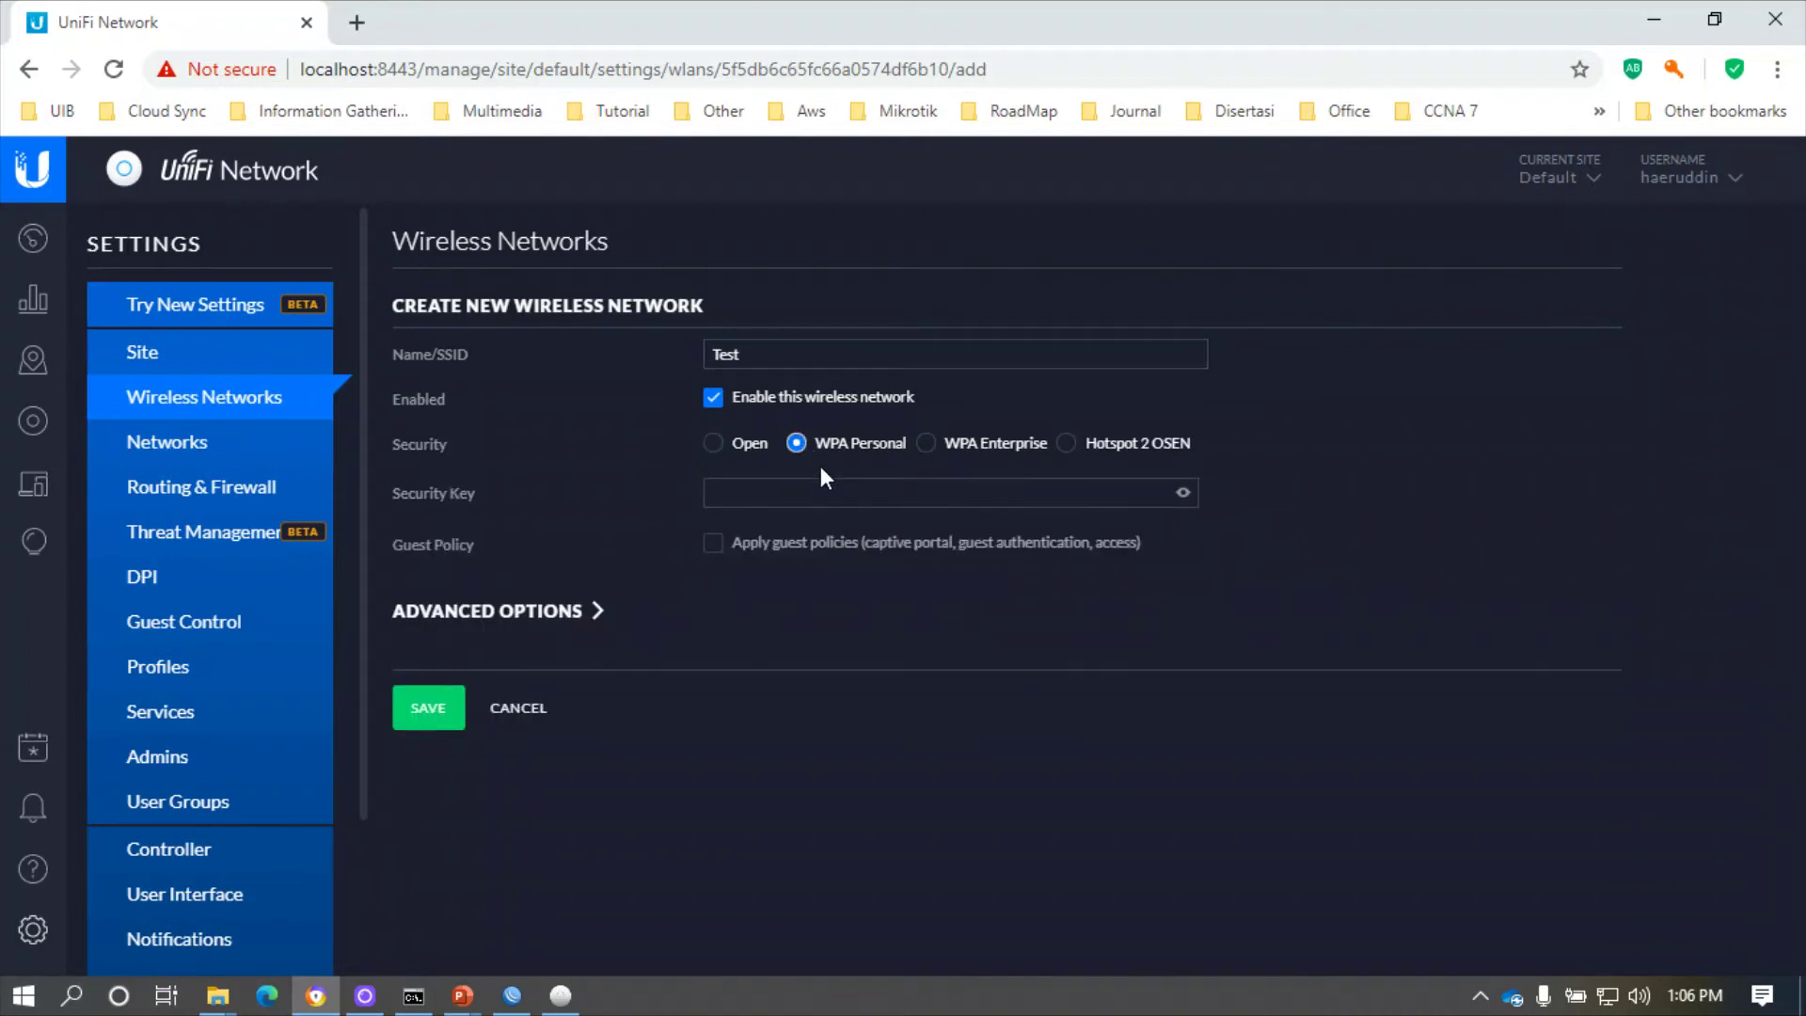
drag(798, 492, 646, 499)
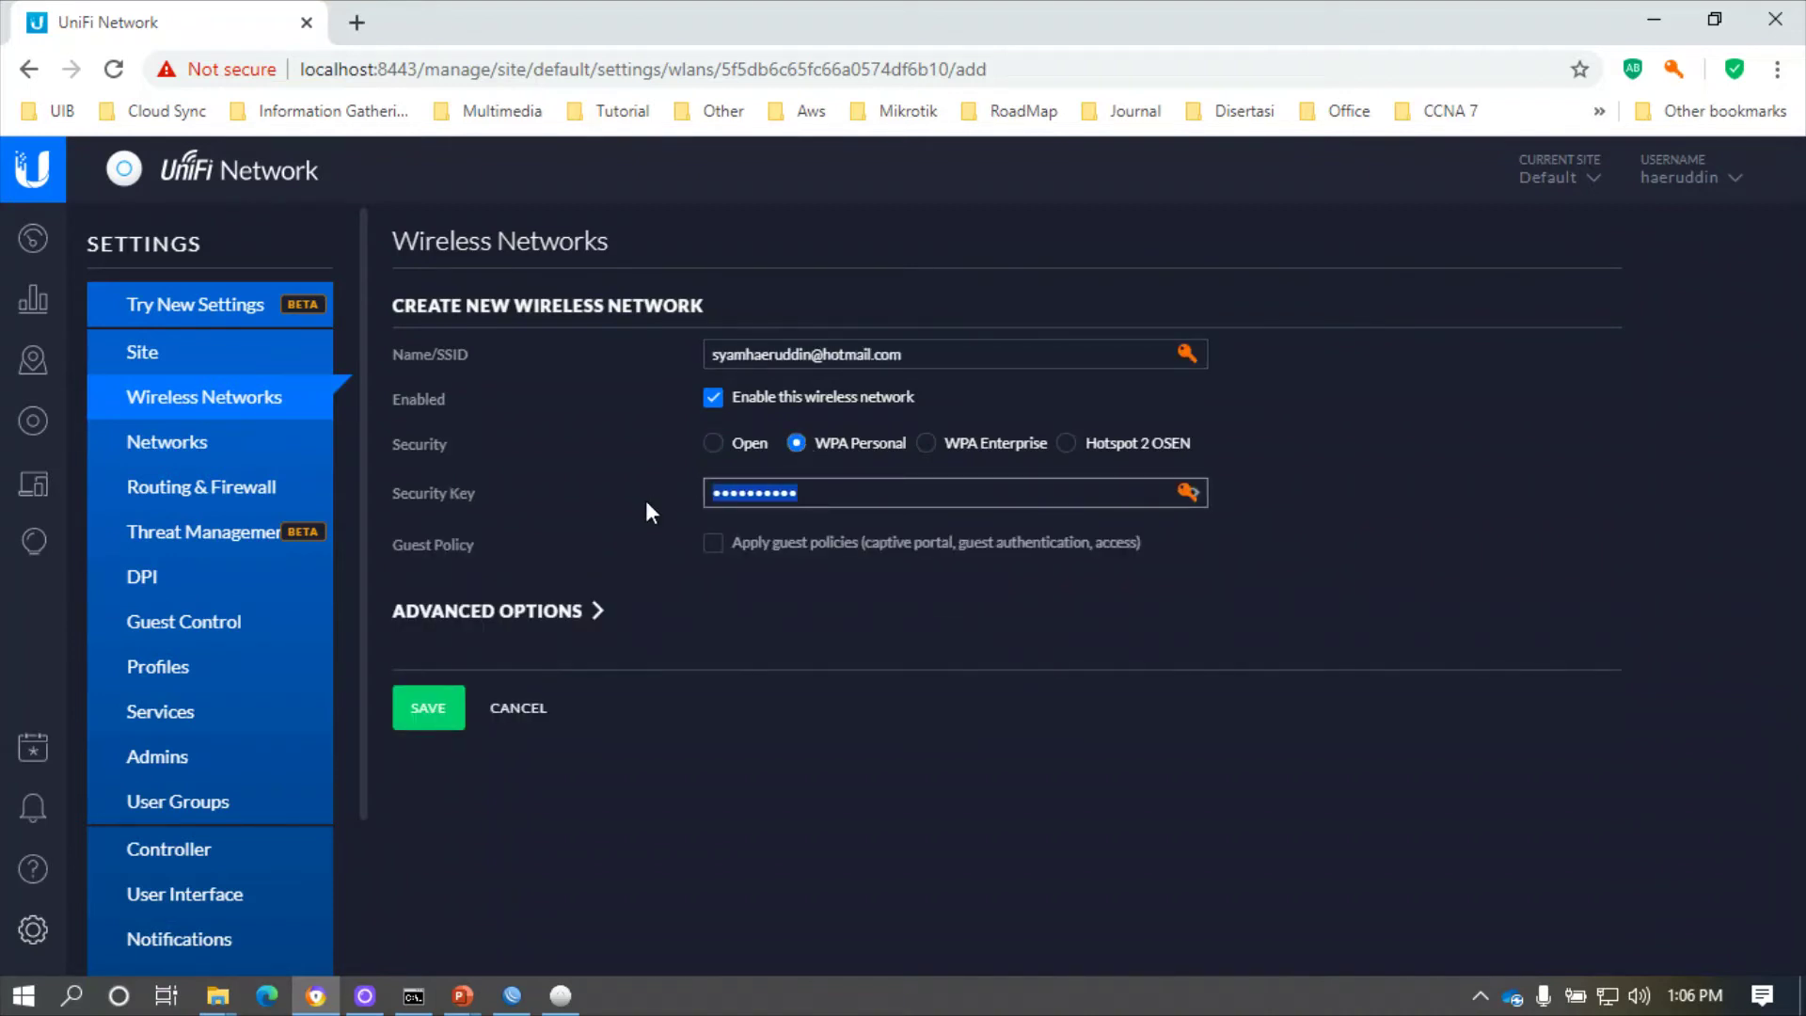
text(•••••••)
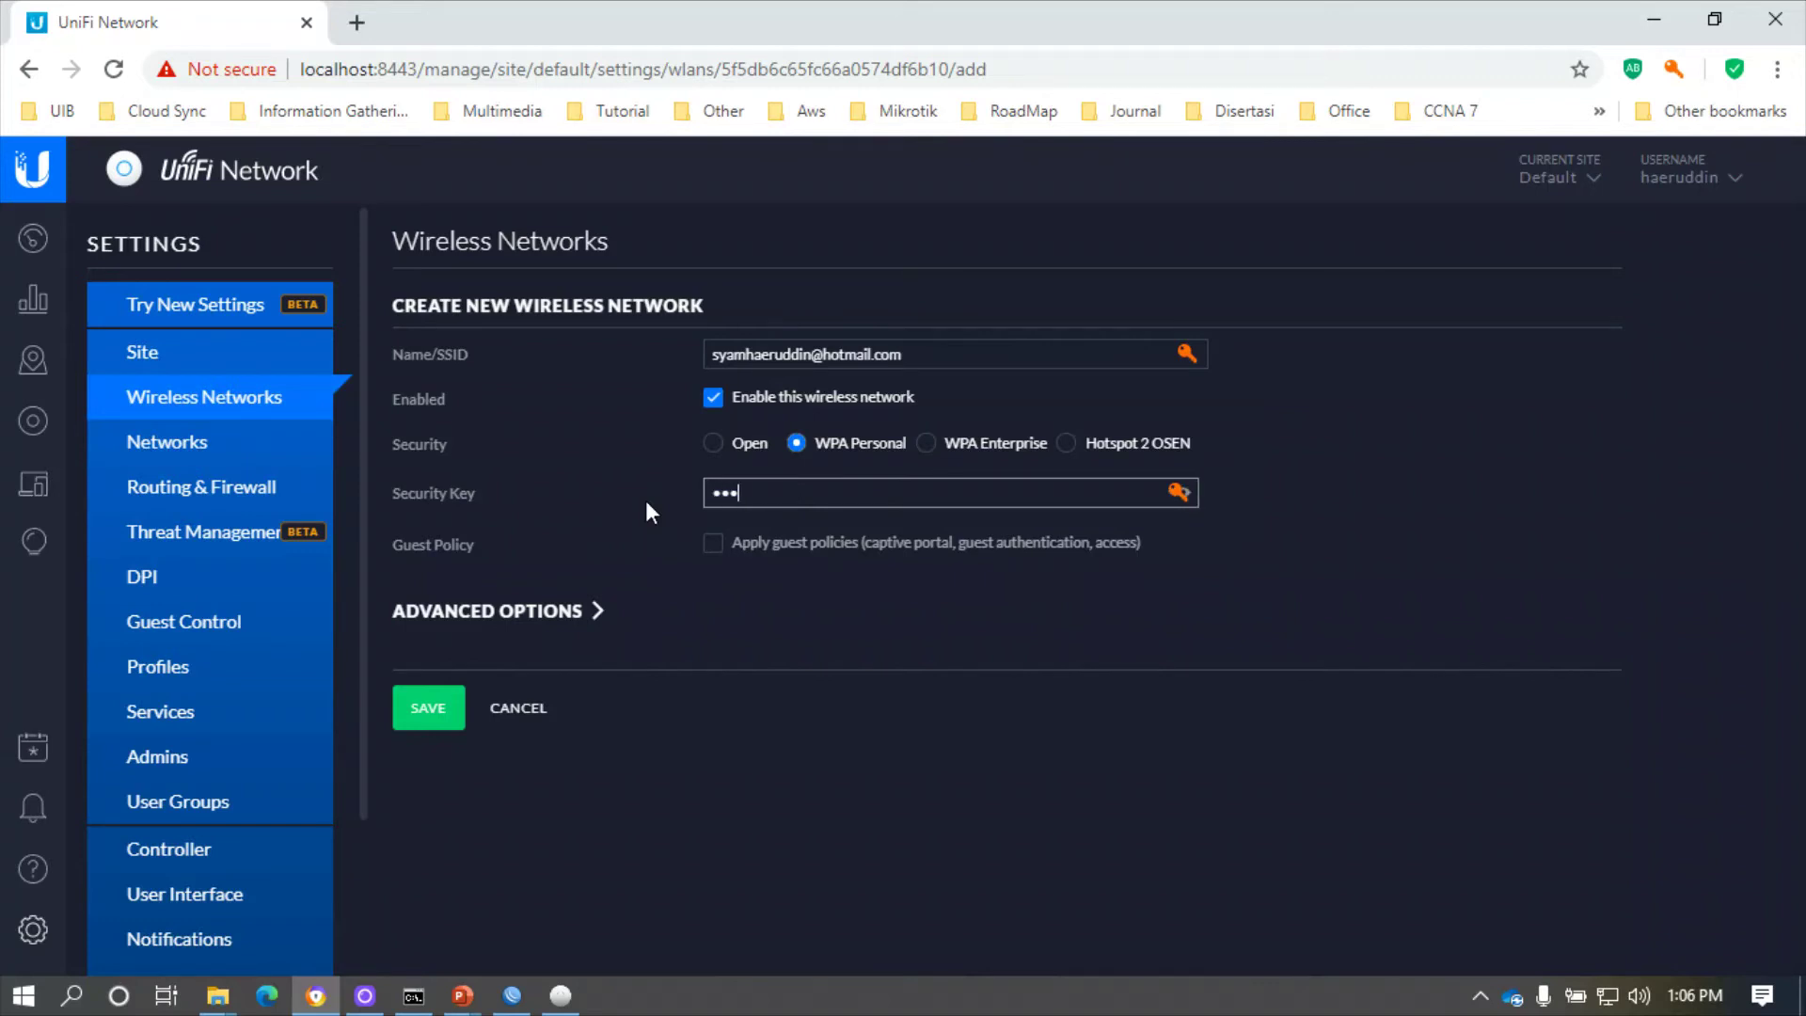
text(•)
click(1192, 490)
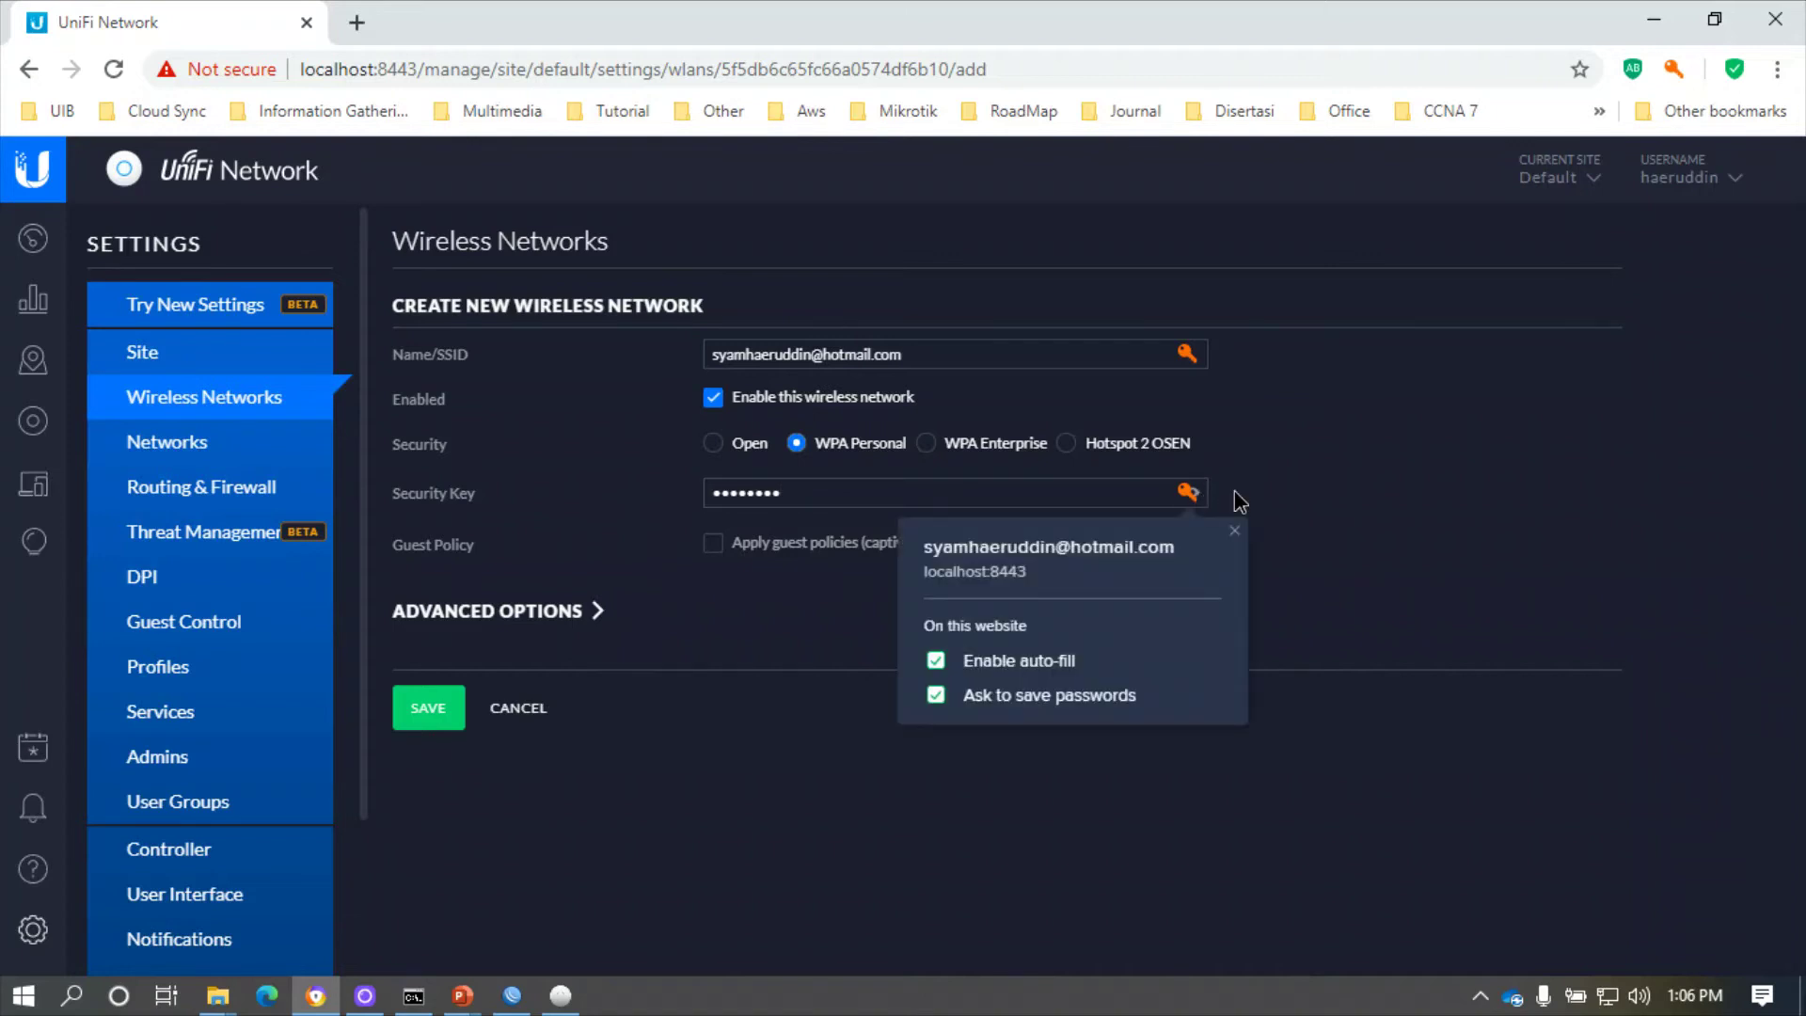
click(1189, 494)
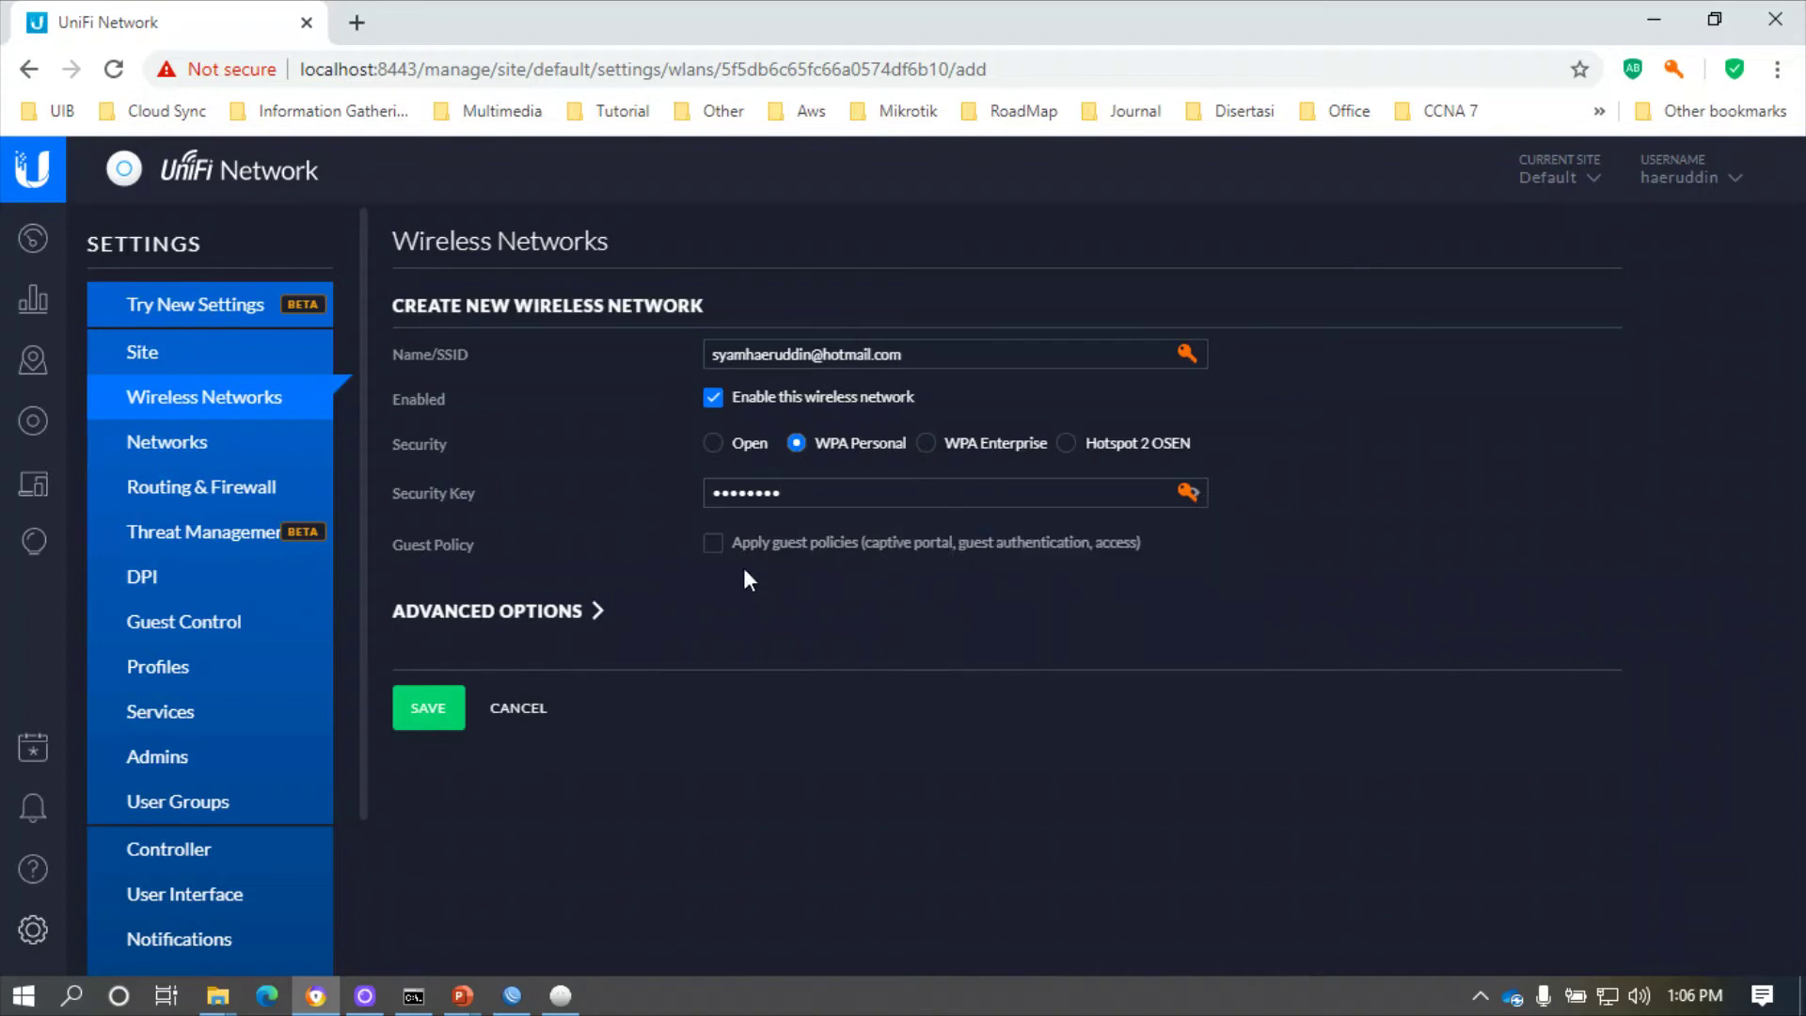
- Expand and review the advanced wireless network options
click(556, 624)
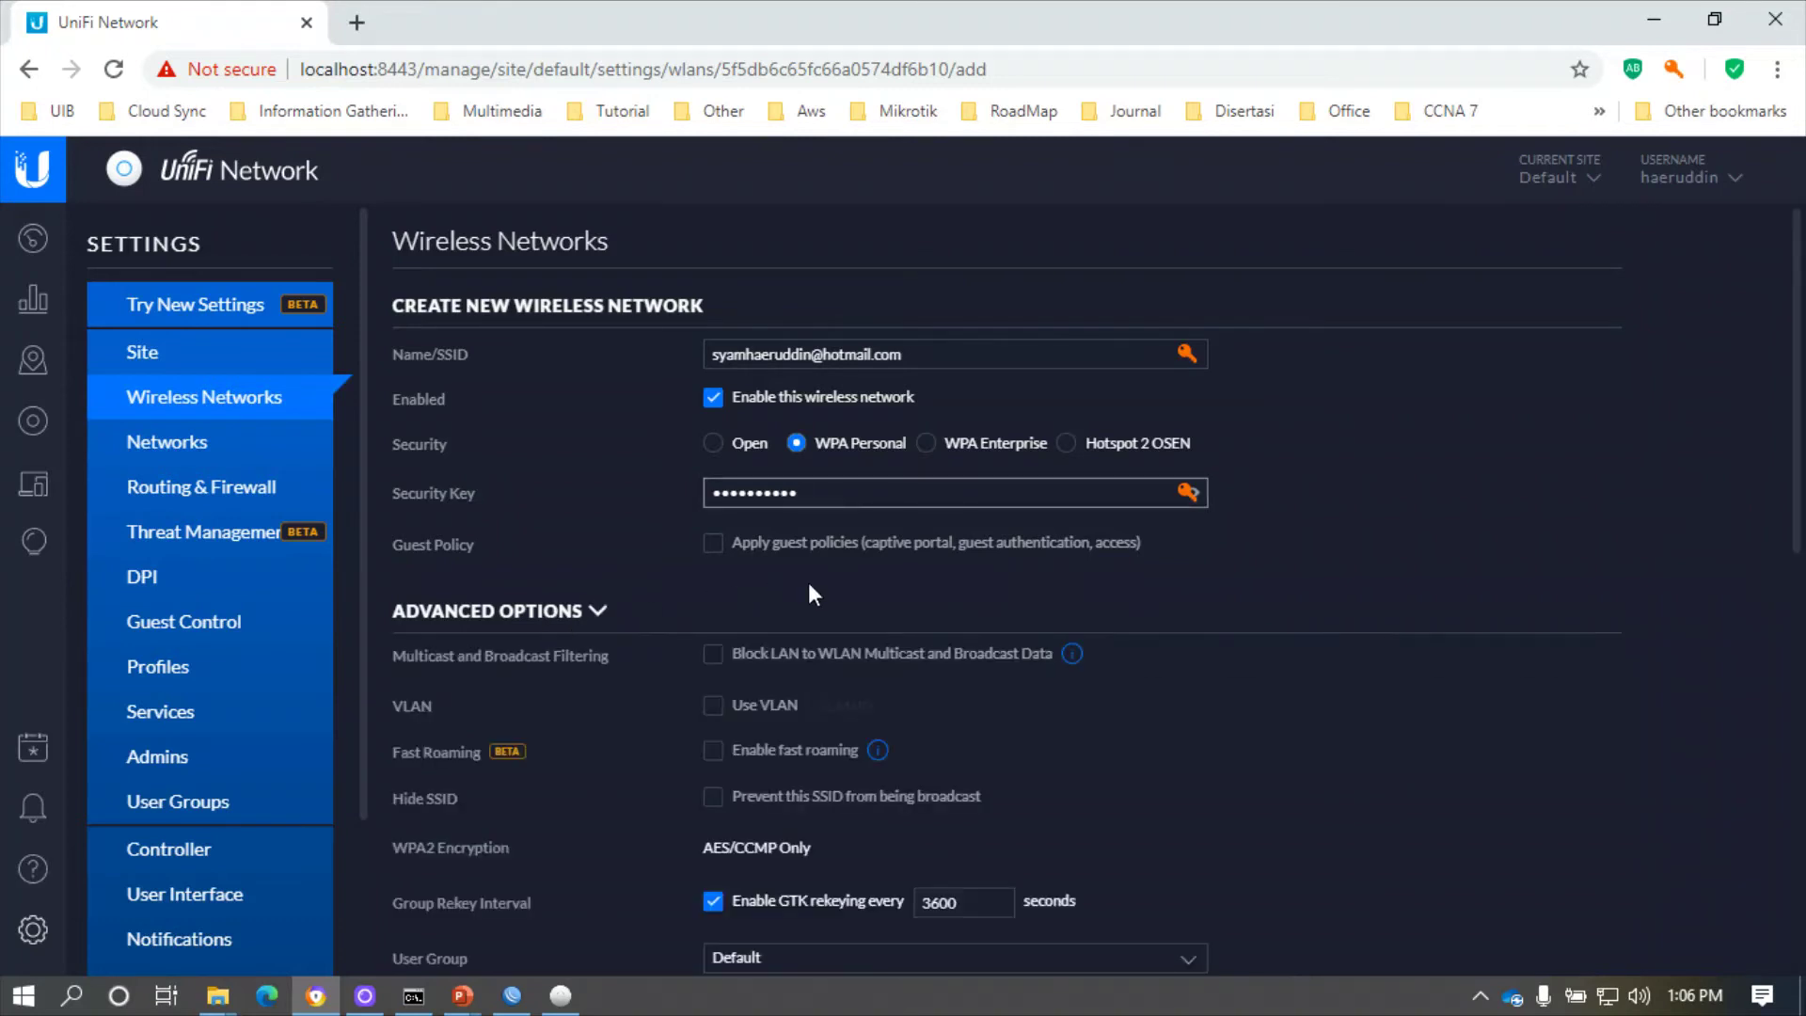
scroll(809, 583, down, 3)
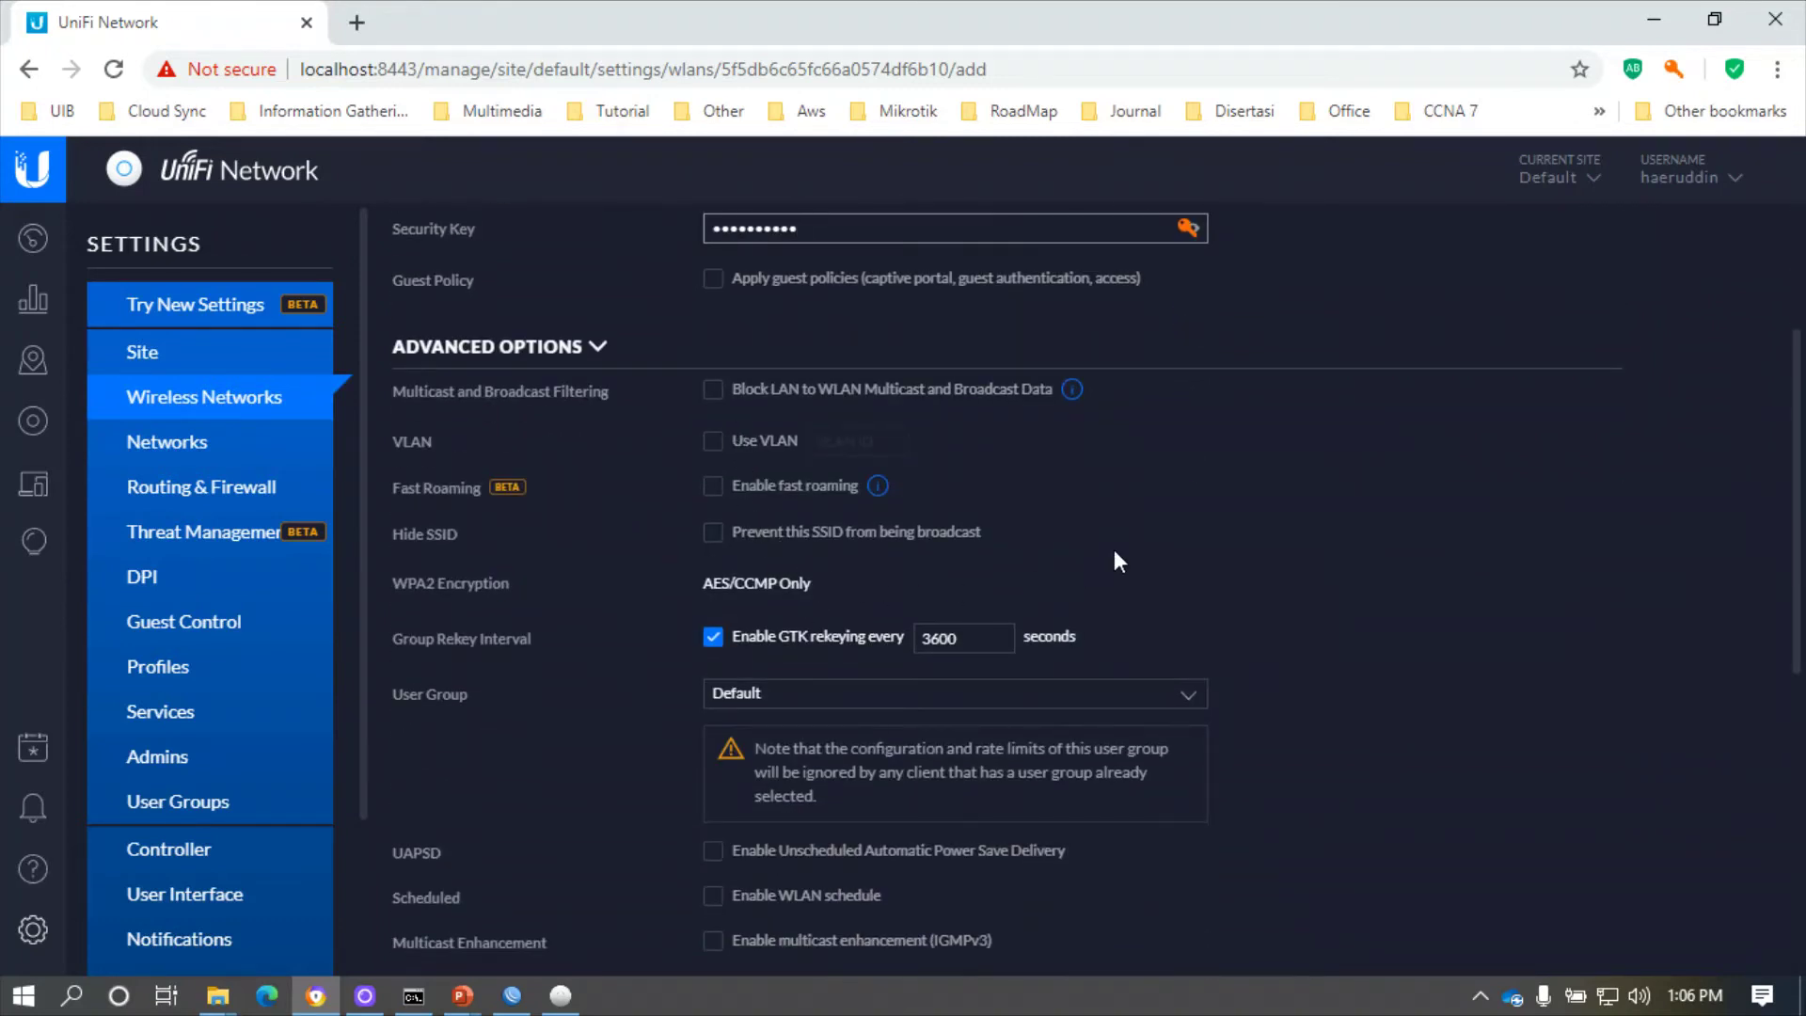
scroll(1116, 564, down, 4)
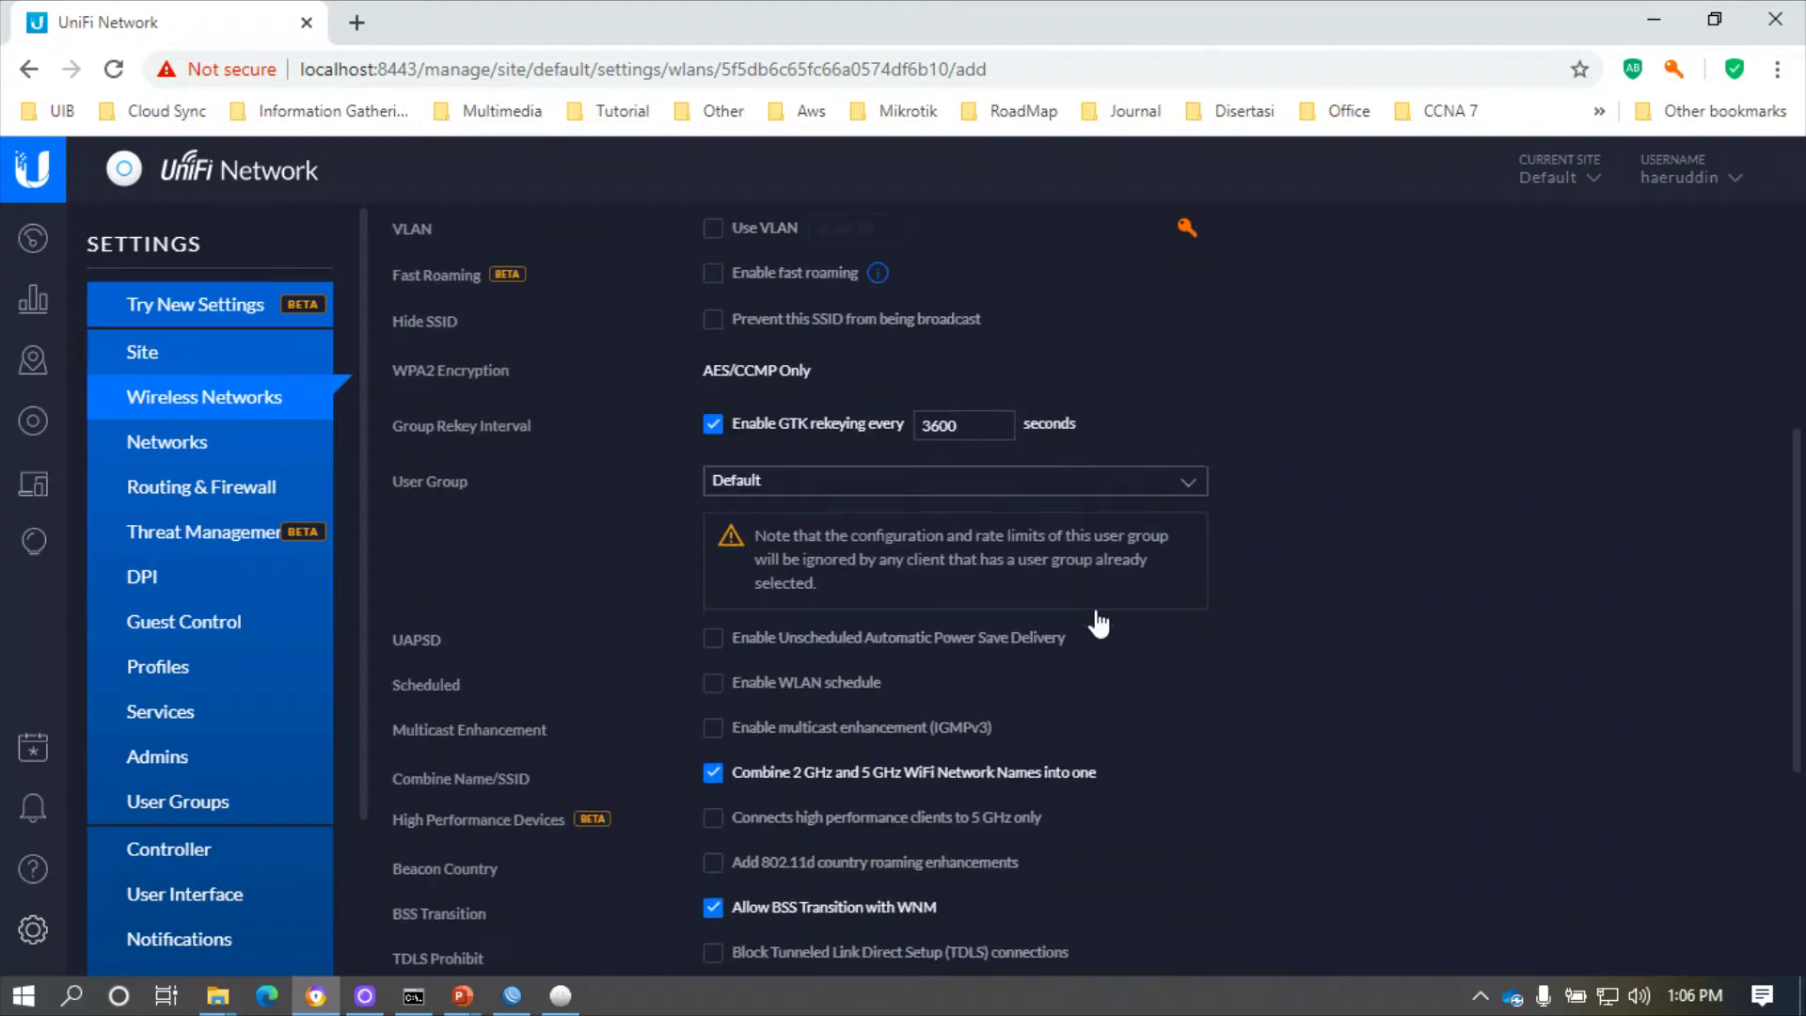
scroll(1109, 606, down, 3)
scroll(1110, 607, up, 10)
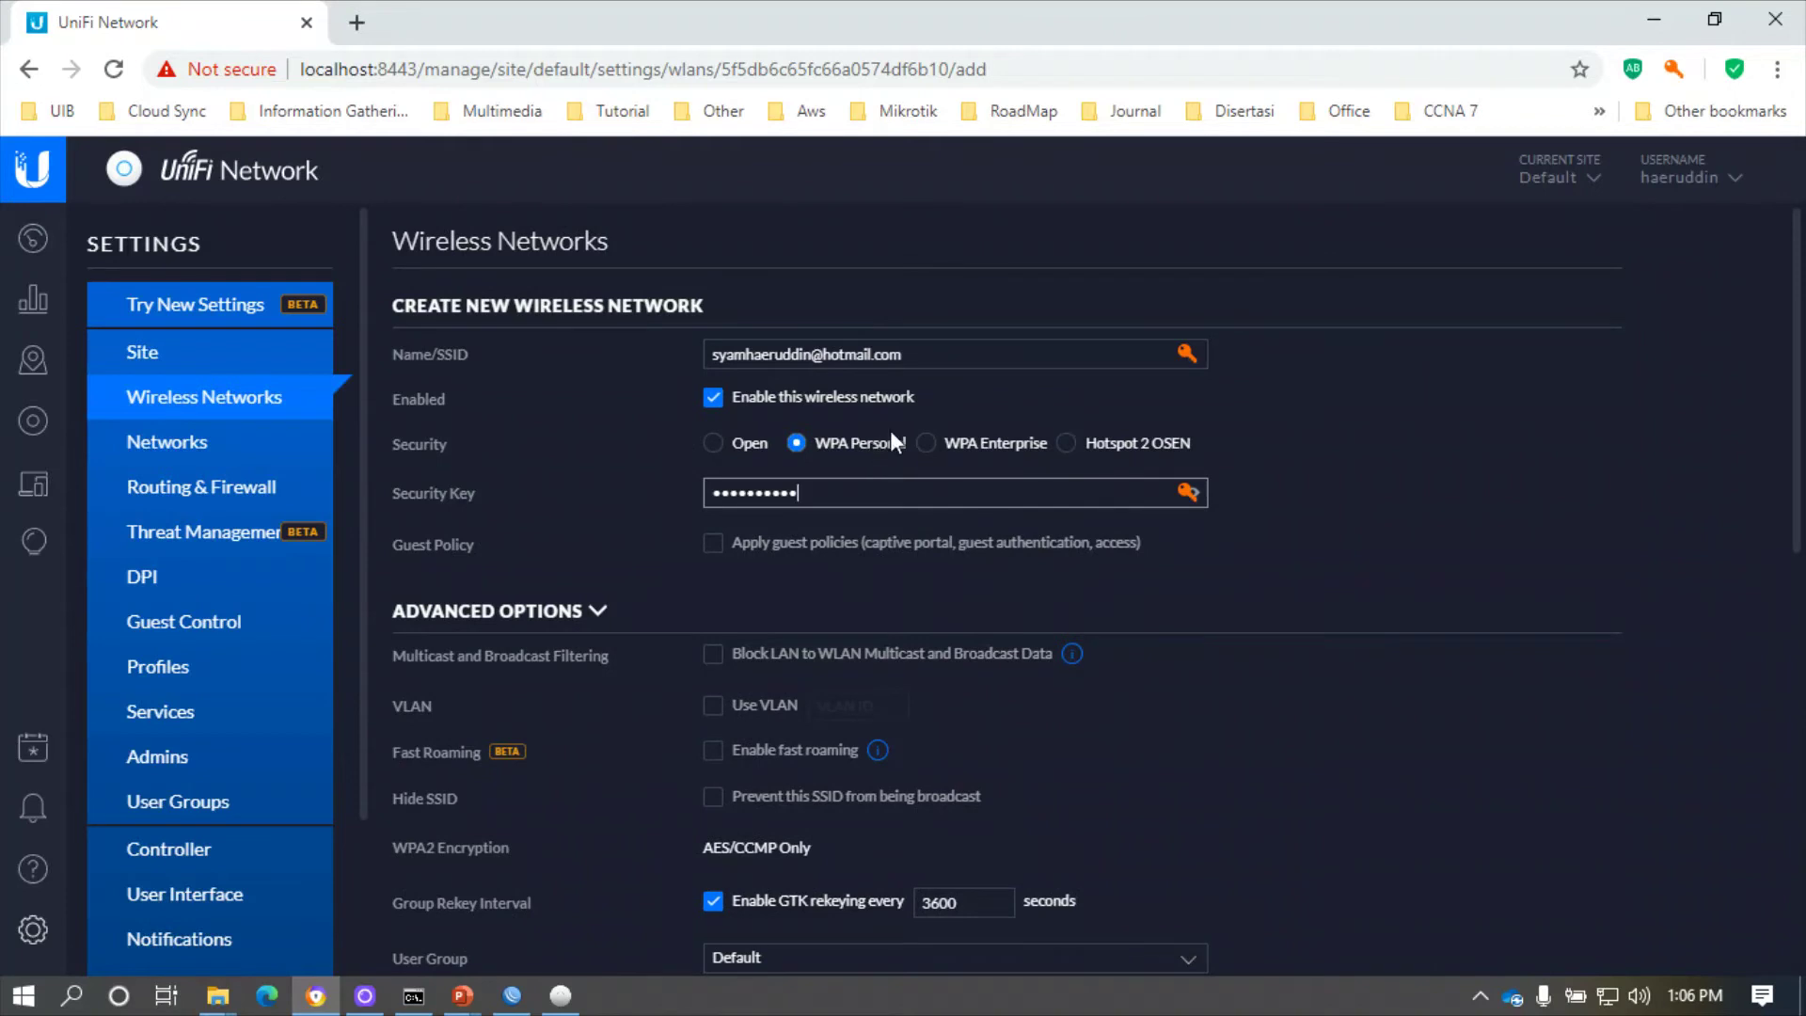
- Correct the autofilled name field back to Test and re-enter the security key
click(967, 356)
drag(967, 356, 531, 363)
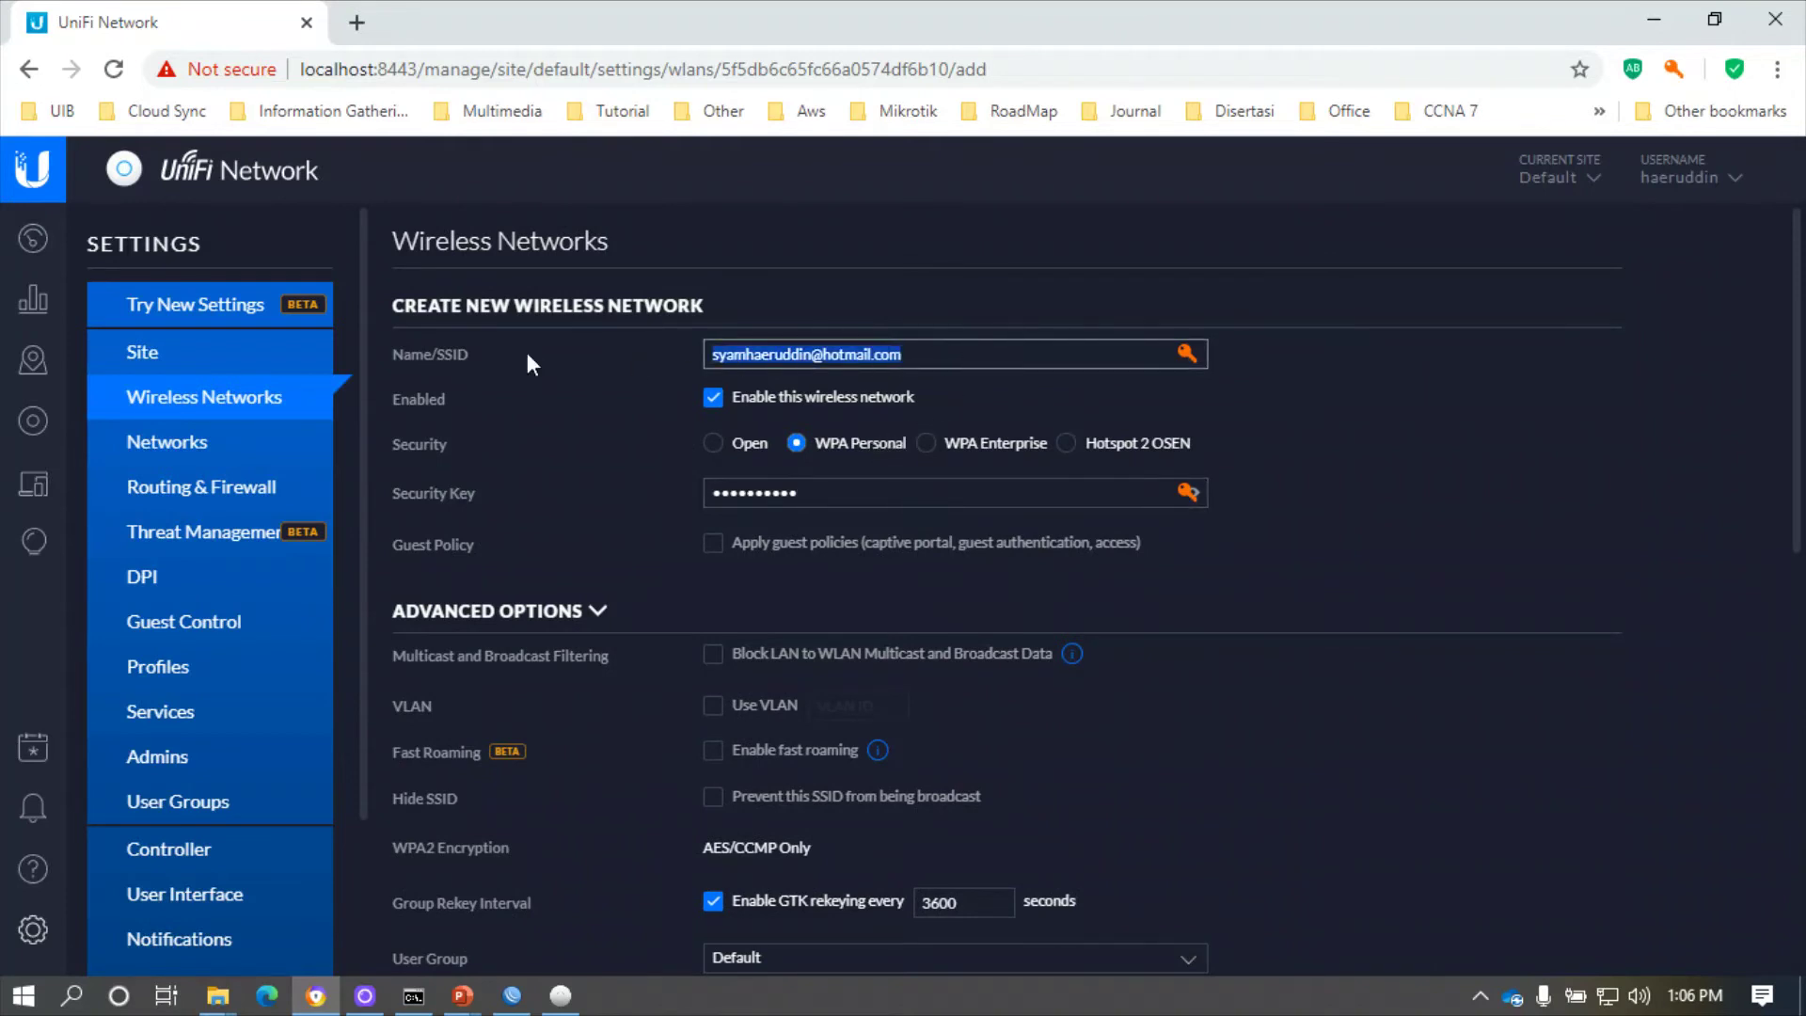
key(End)
text(est)
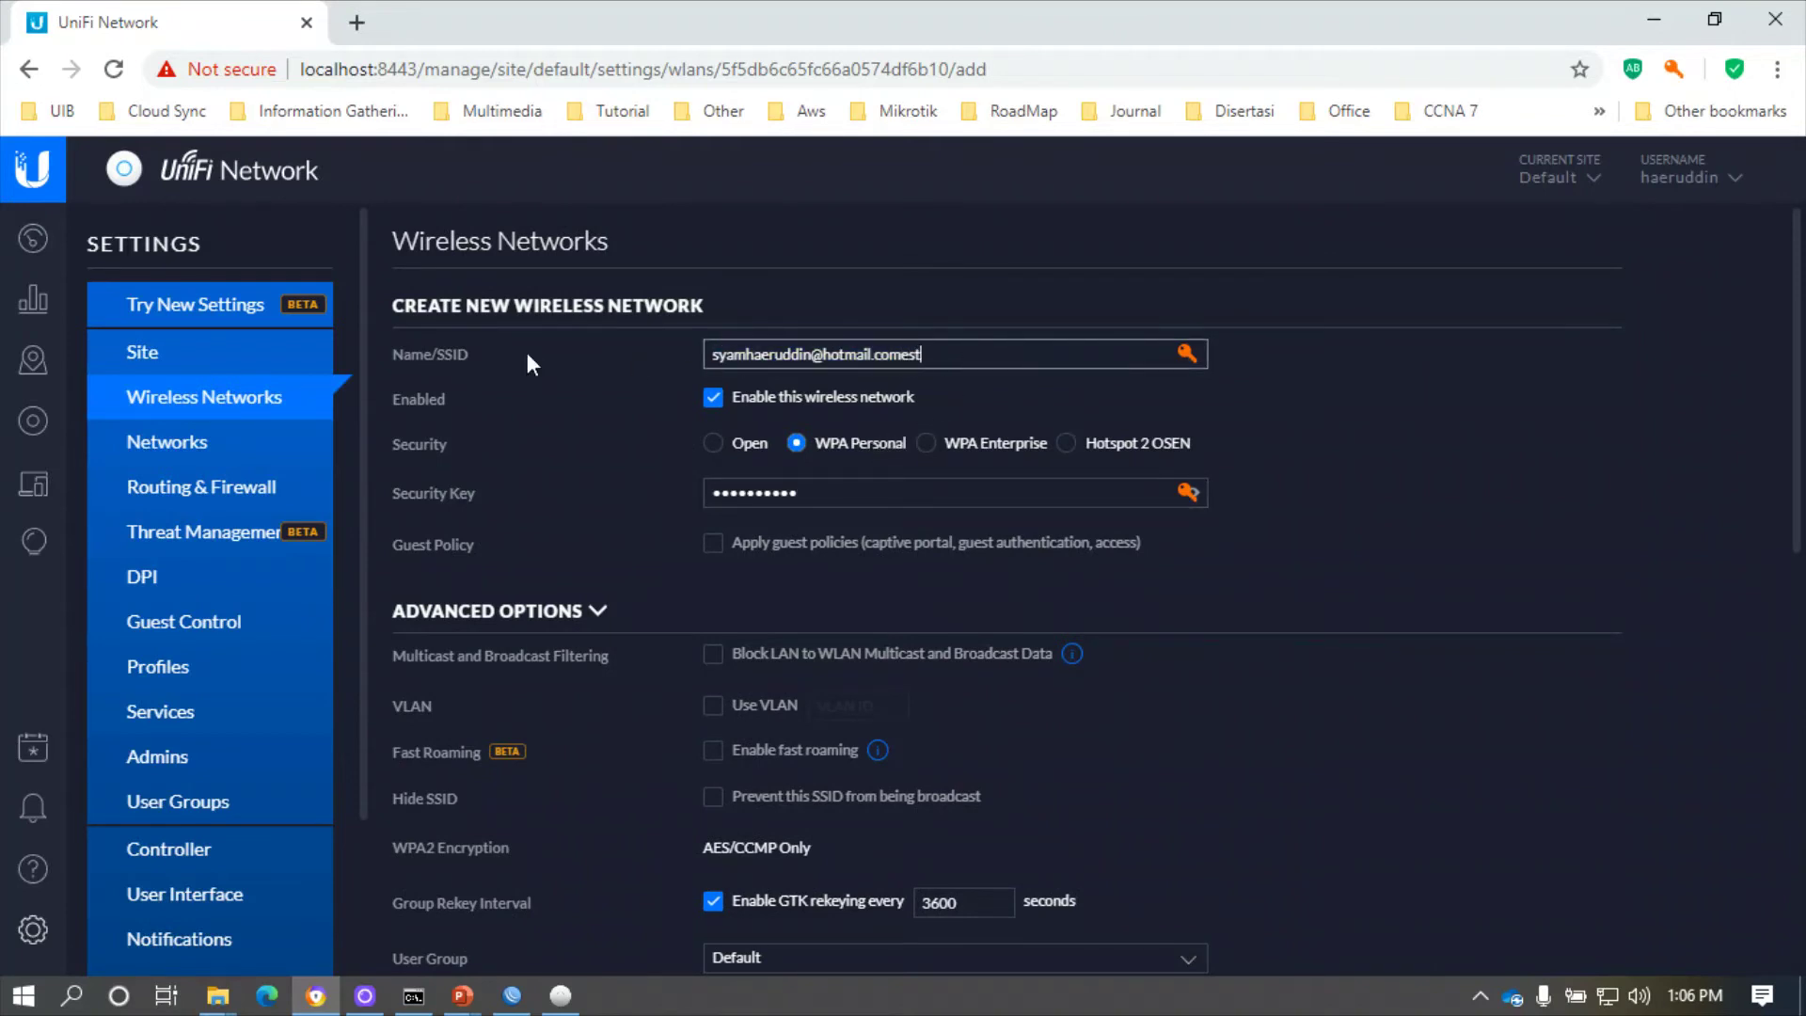
key(ctrl+a)
text(Test)
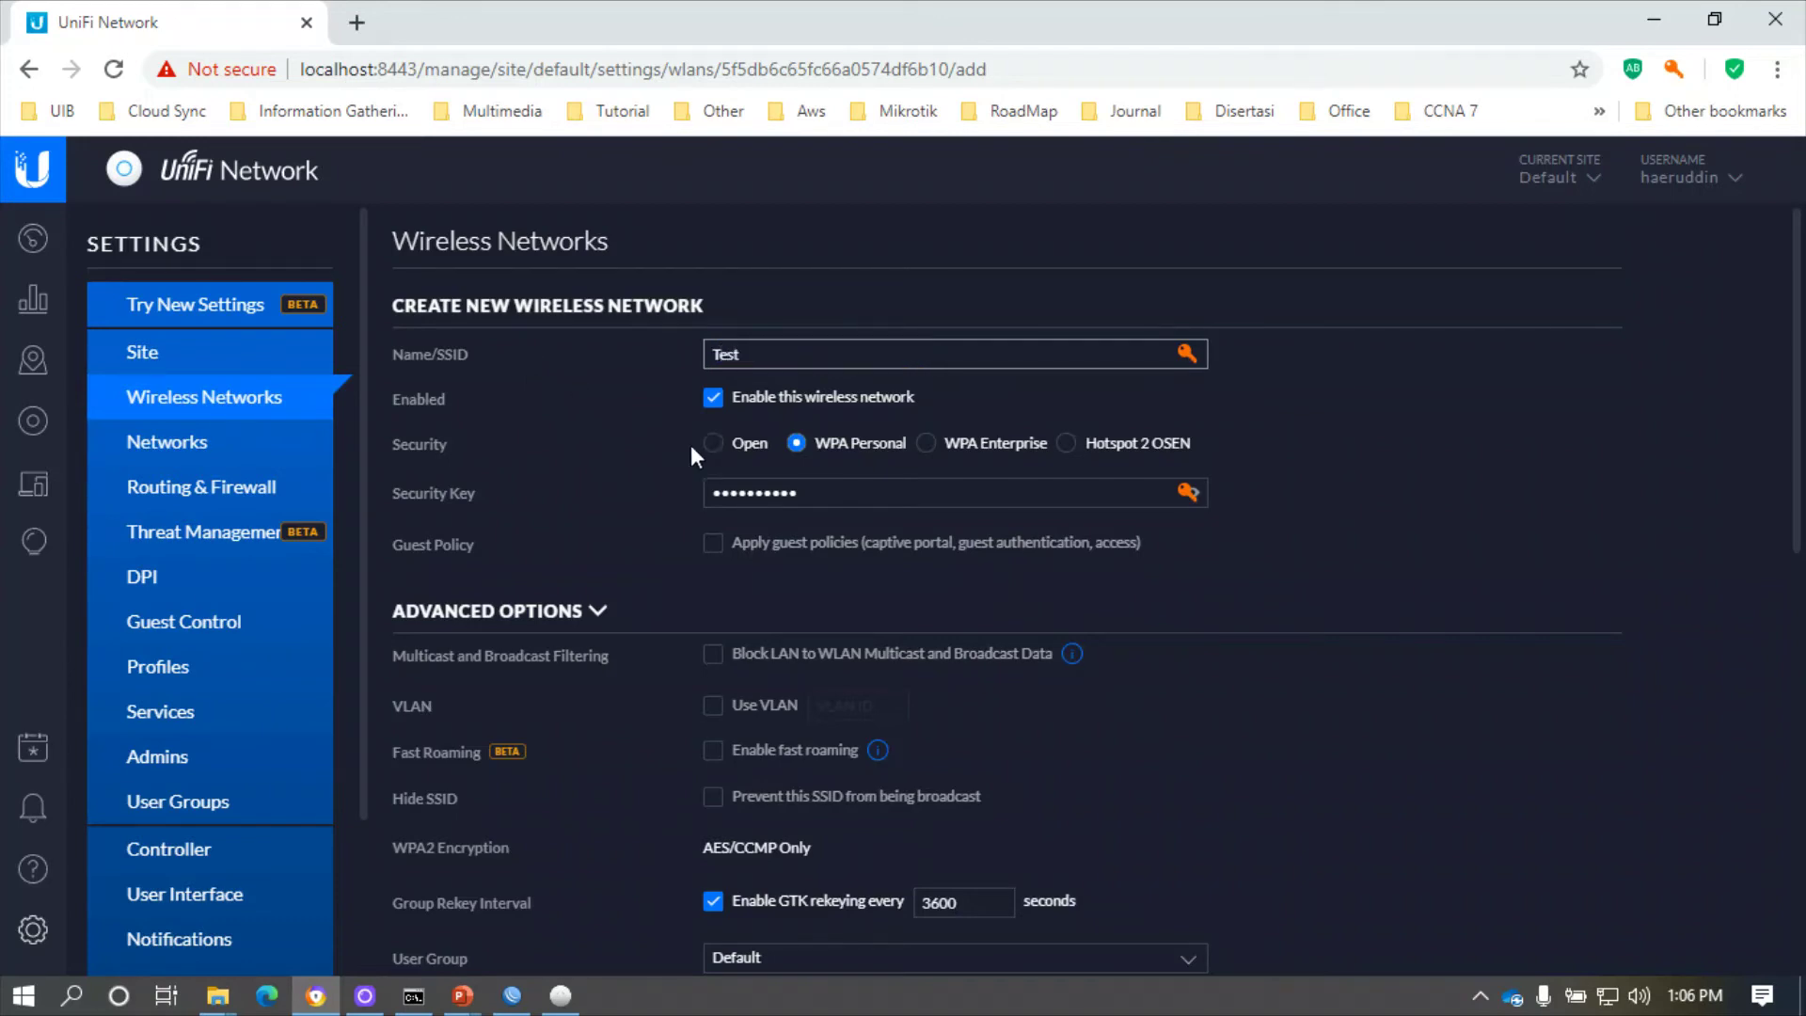
key(Tab)
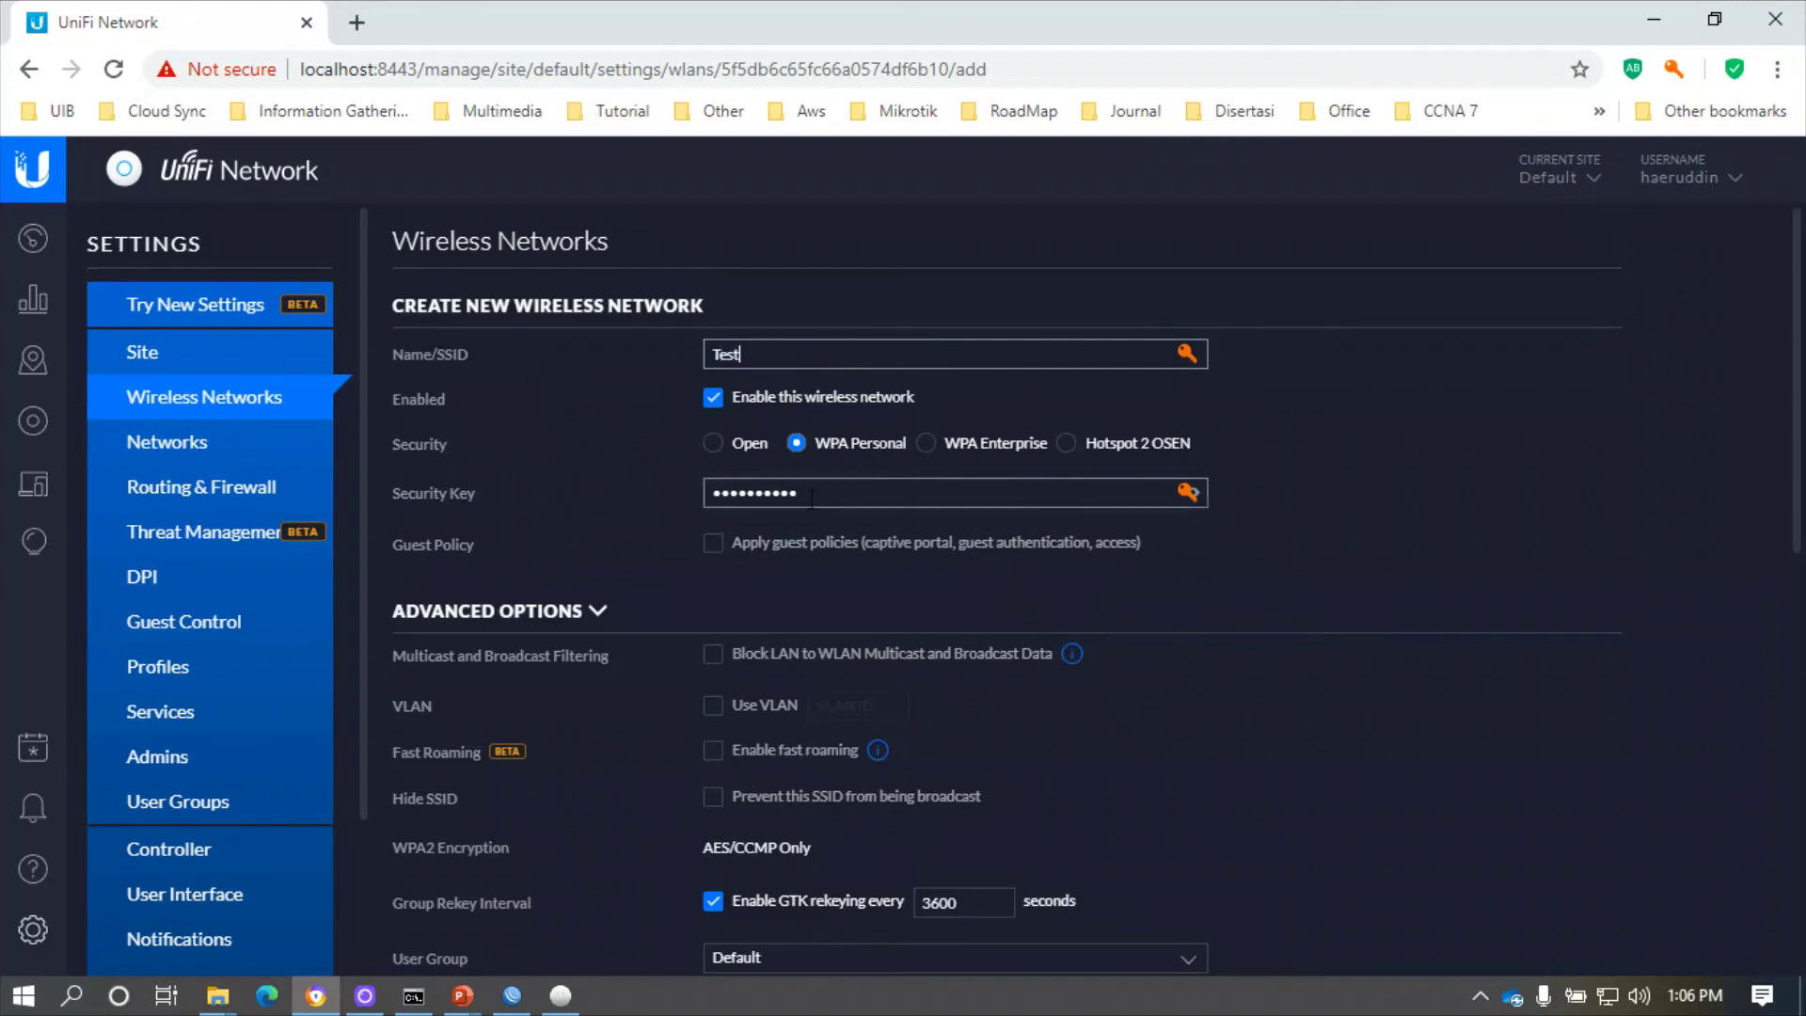
text(123456)
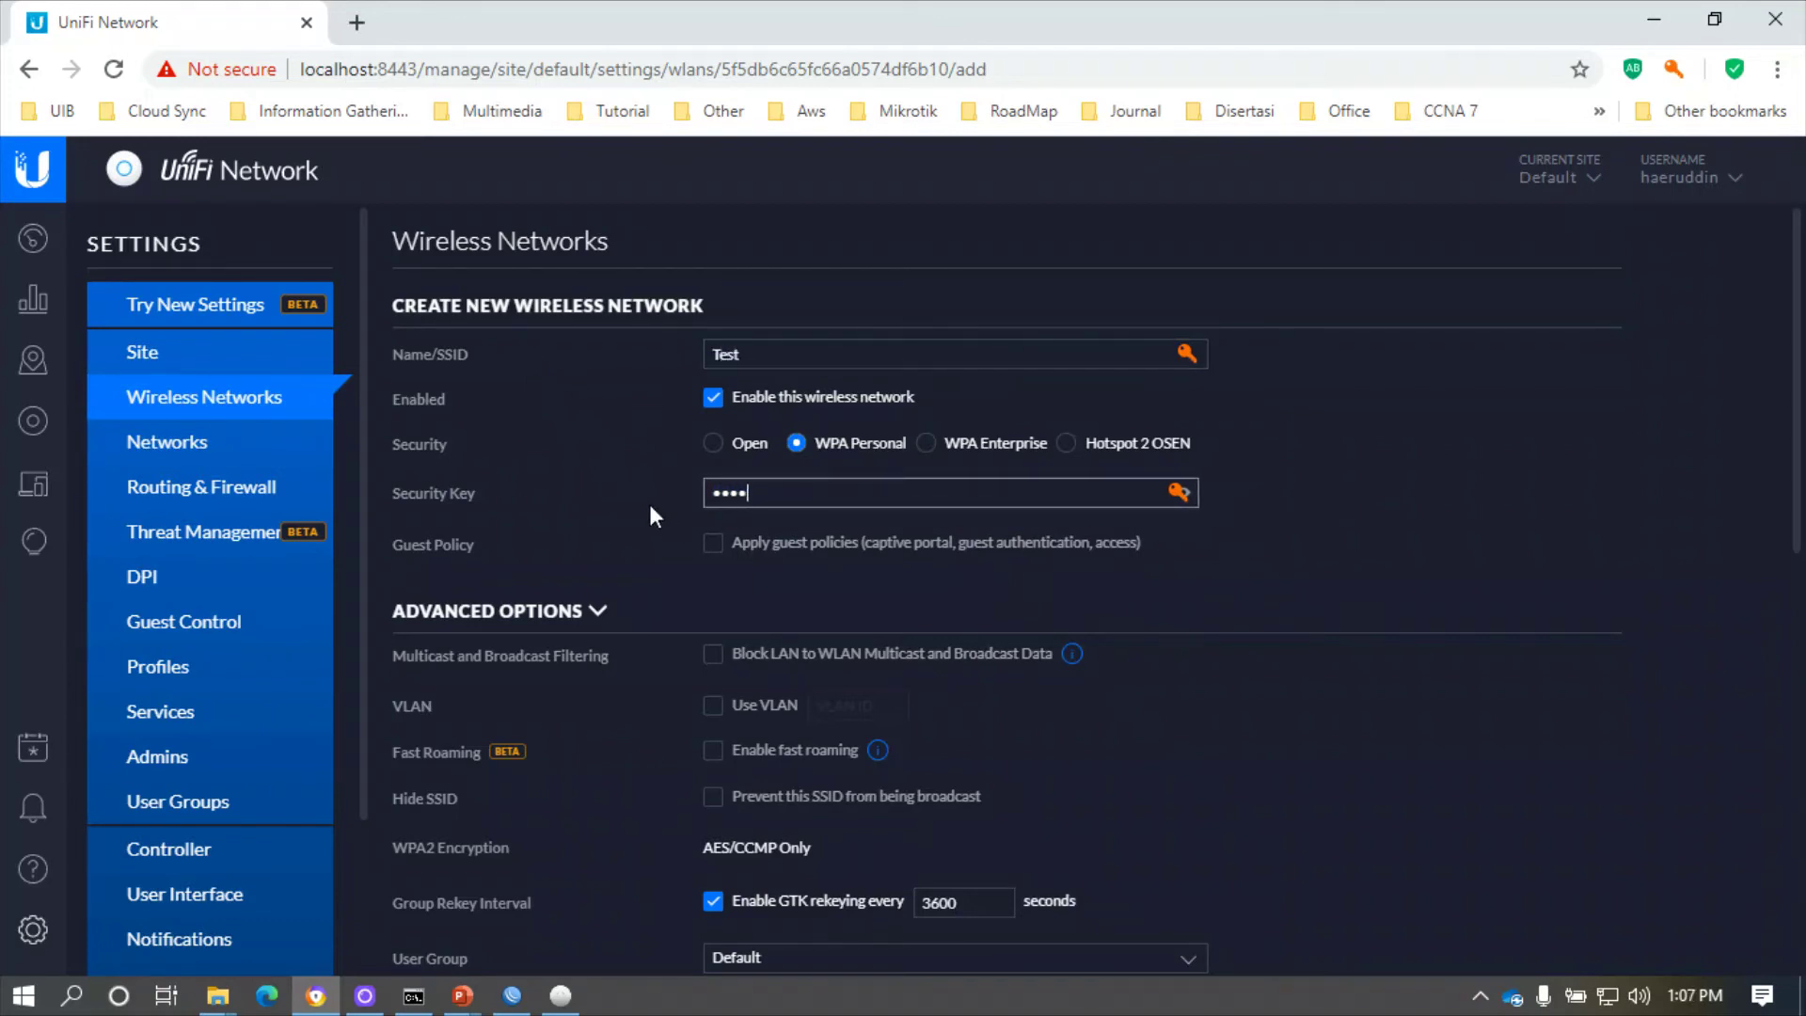
text(78)
- Save the Test network and dismiss the saved-changes notification
scroll(1491, 548, down, 10)
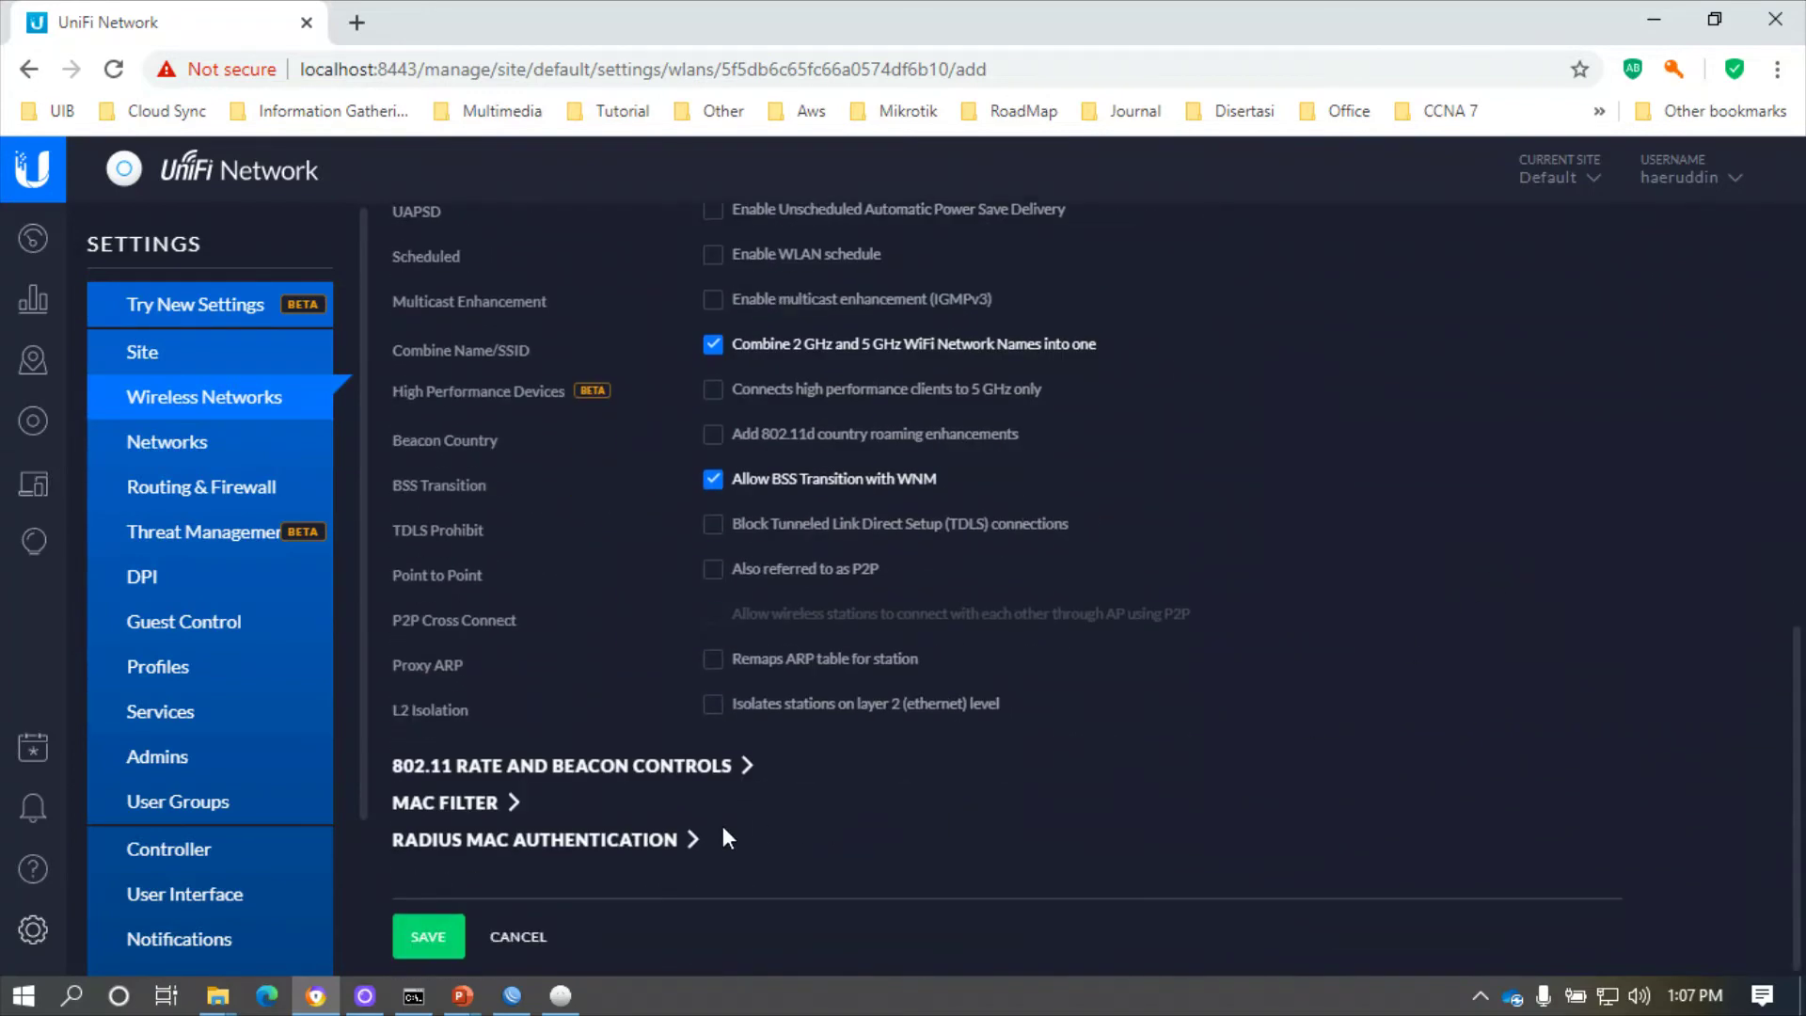
click(428, 940)
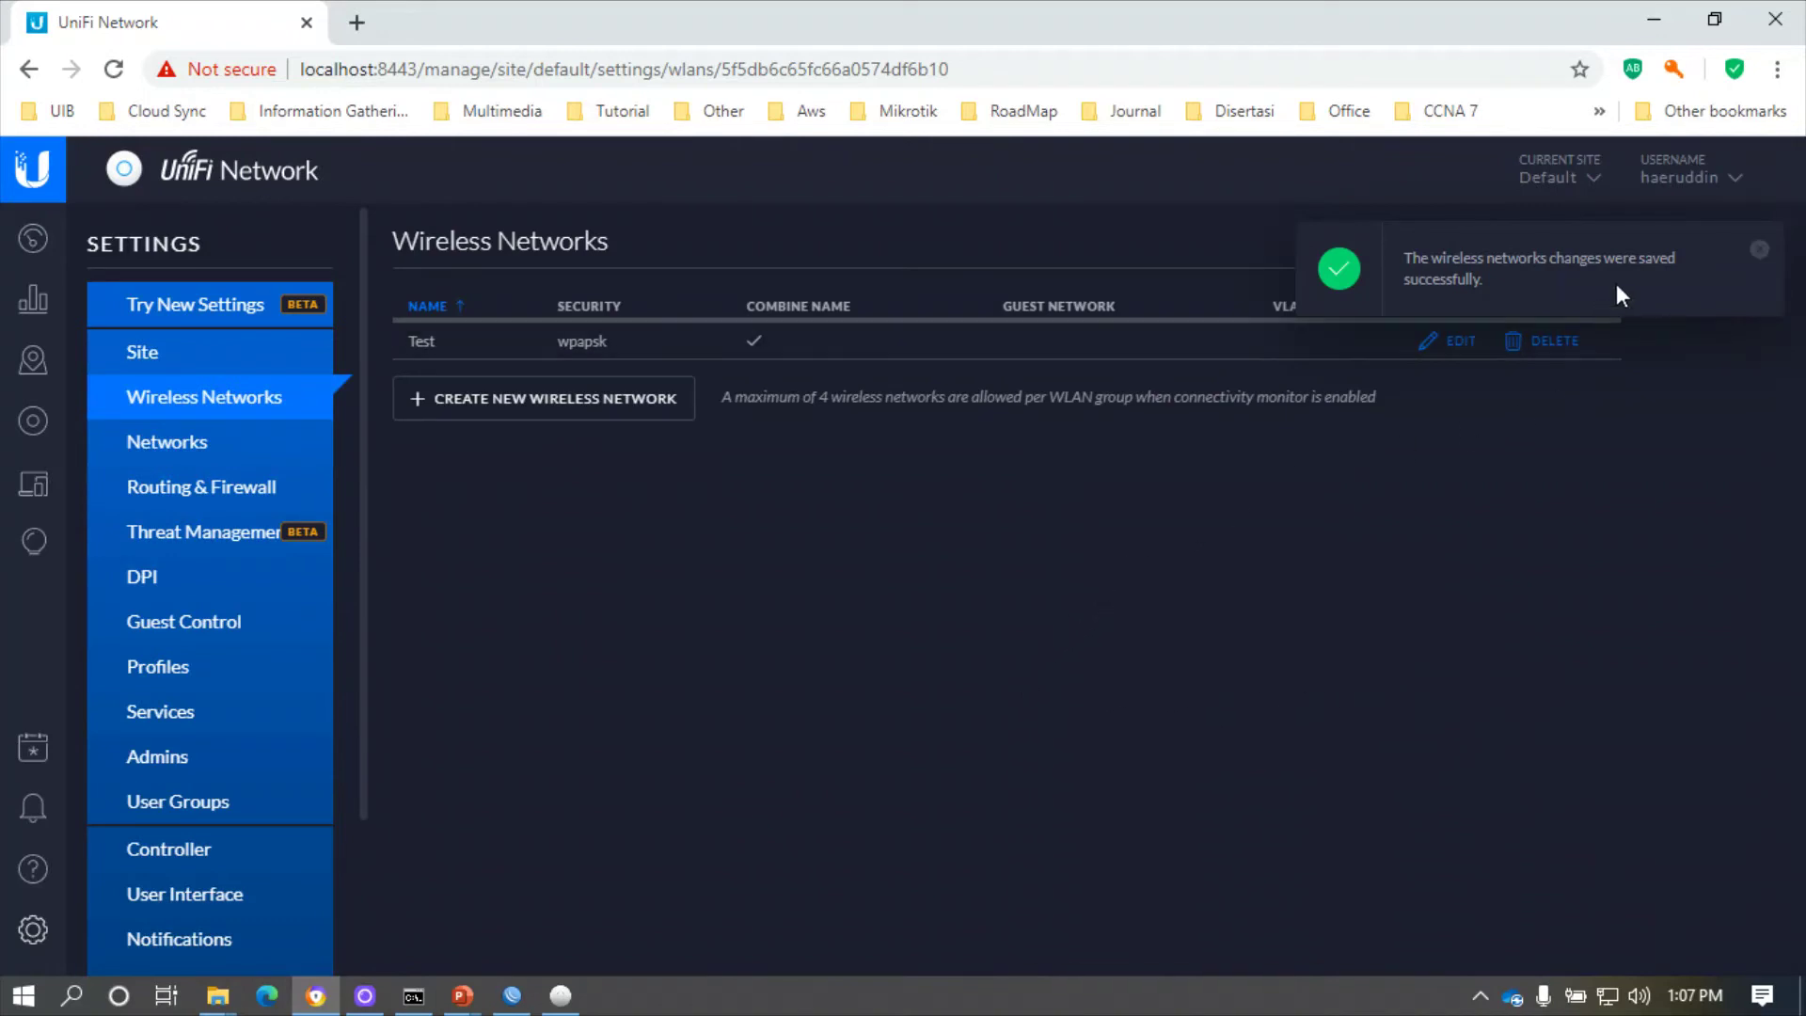
click(1755, 249)
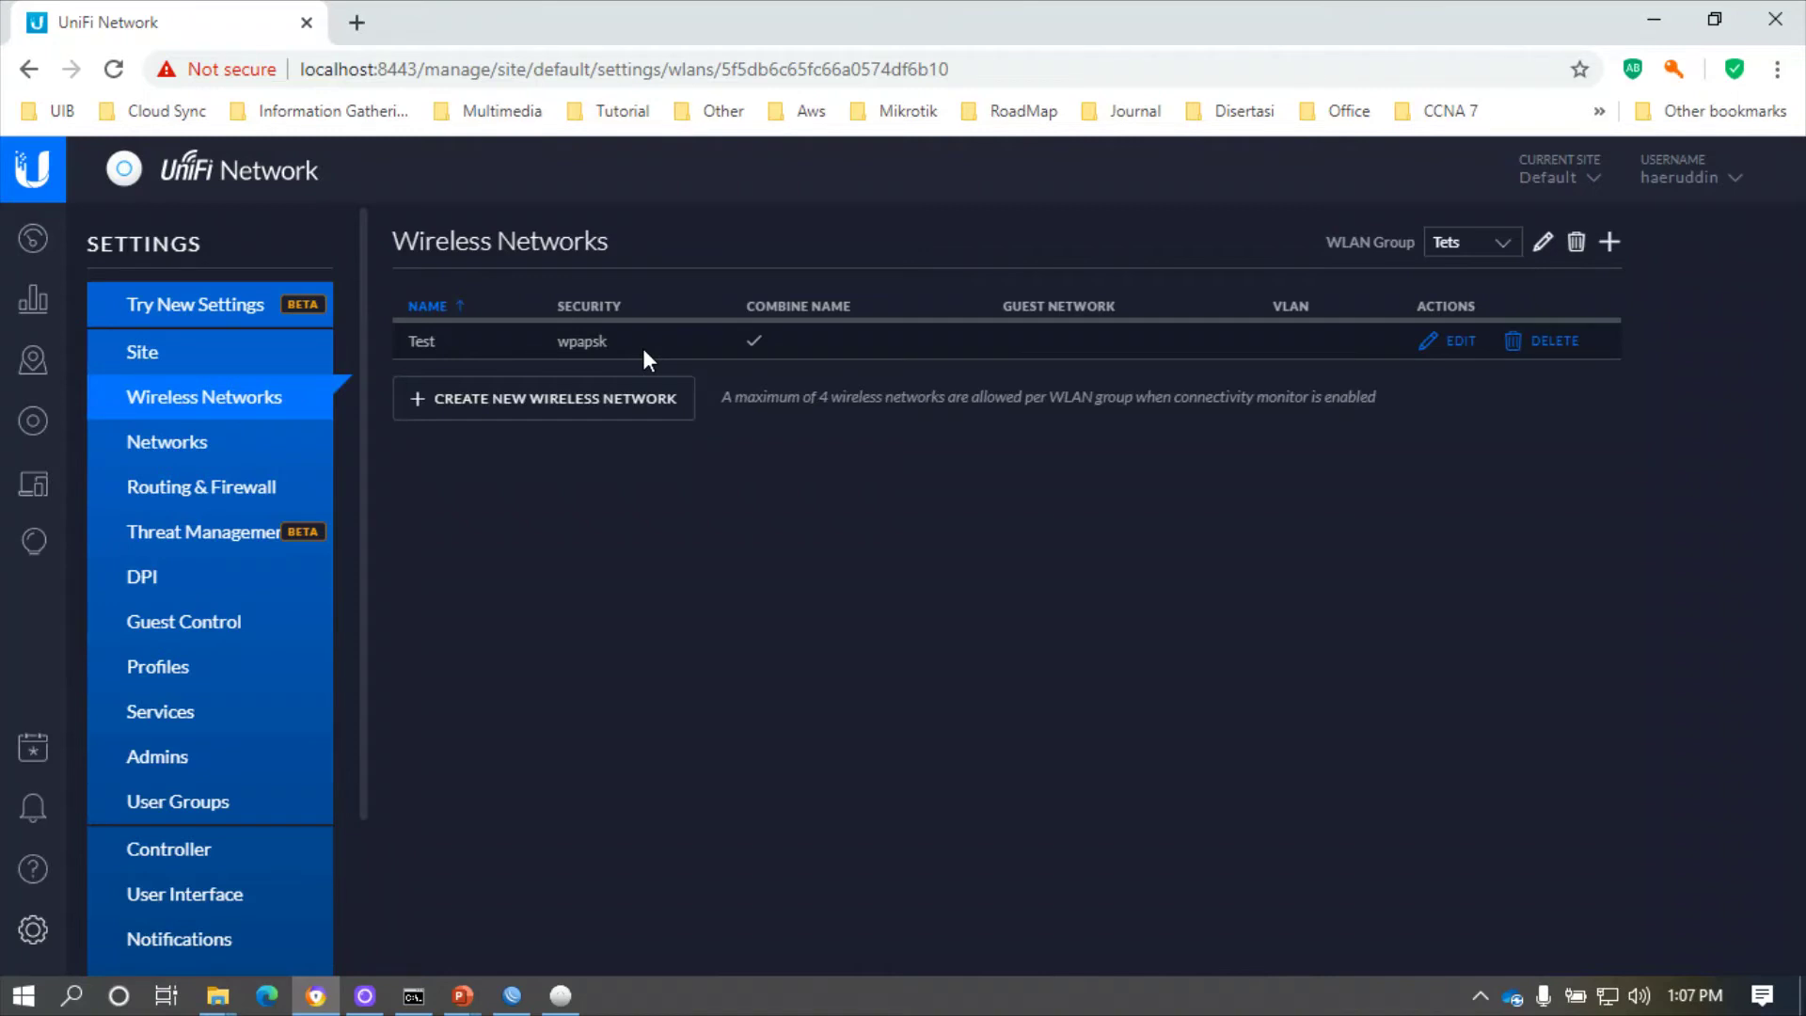
- Open the UniFi AP-AC-Pro's Config tab and enter the alias 'AP 1-Kamar1'
click(30, 428)
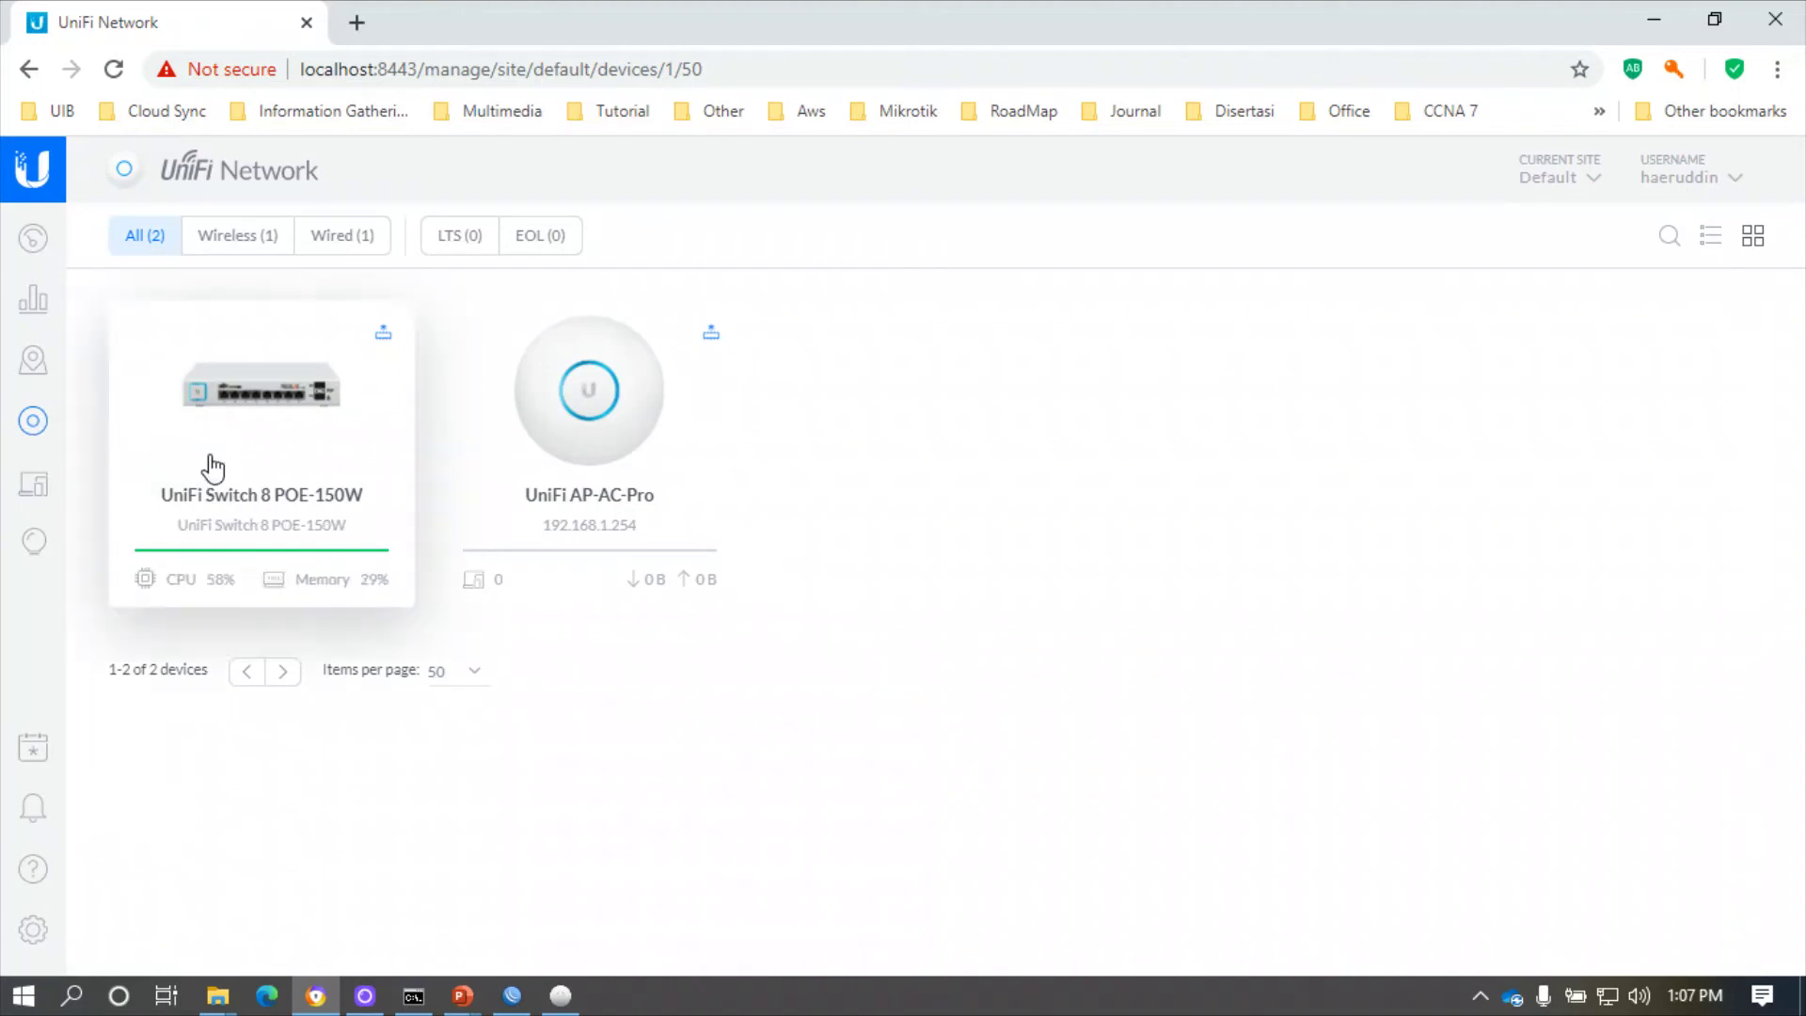
click(601, 407)
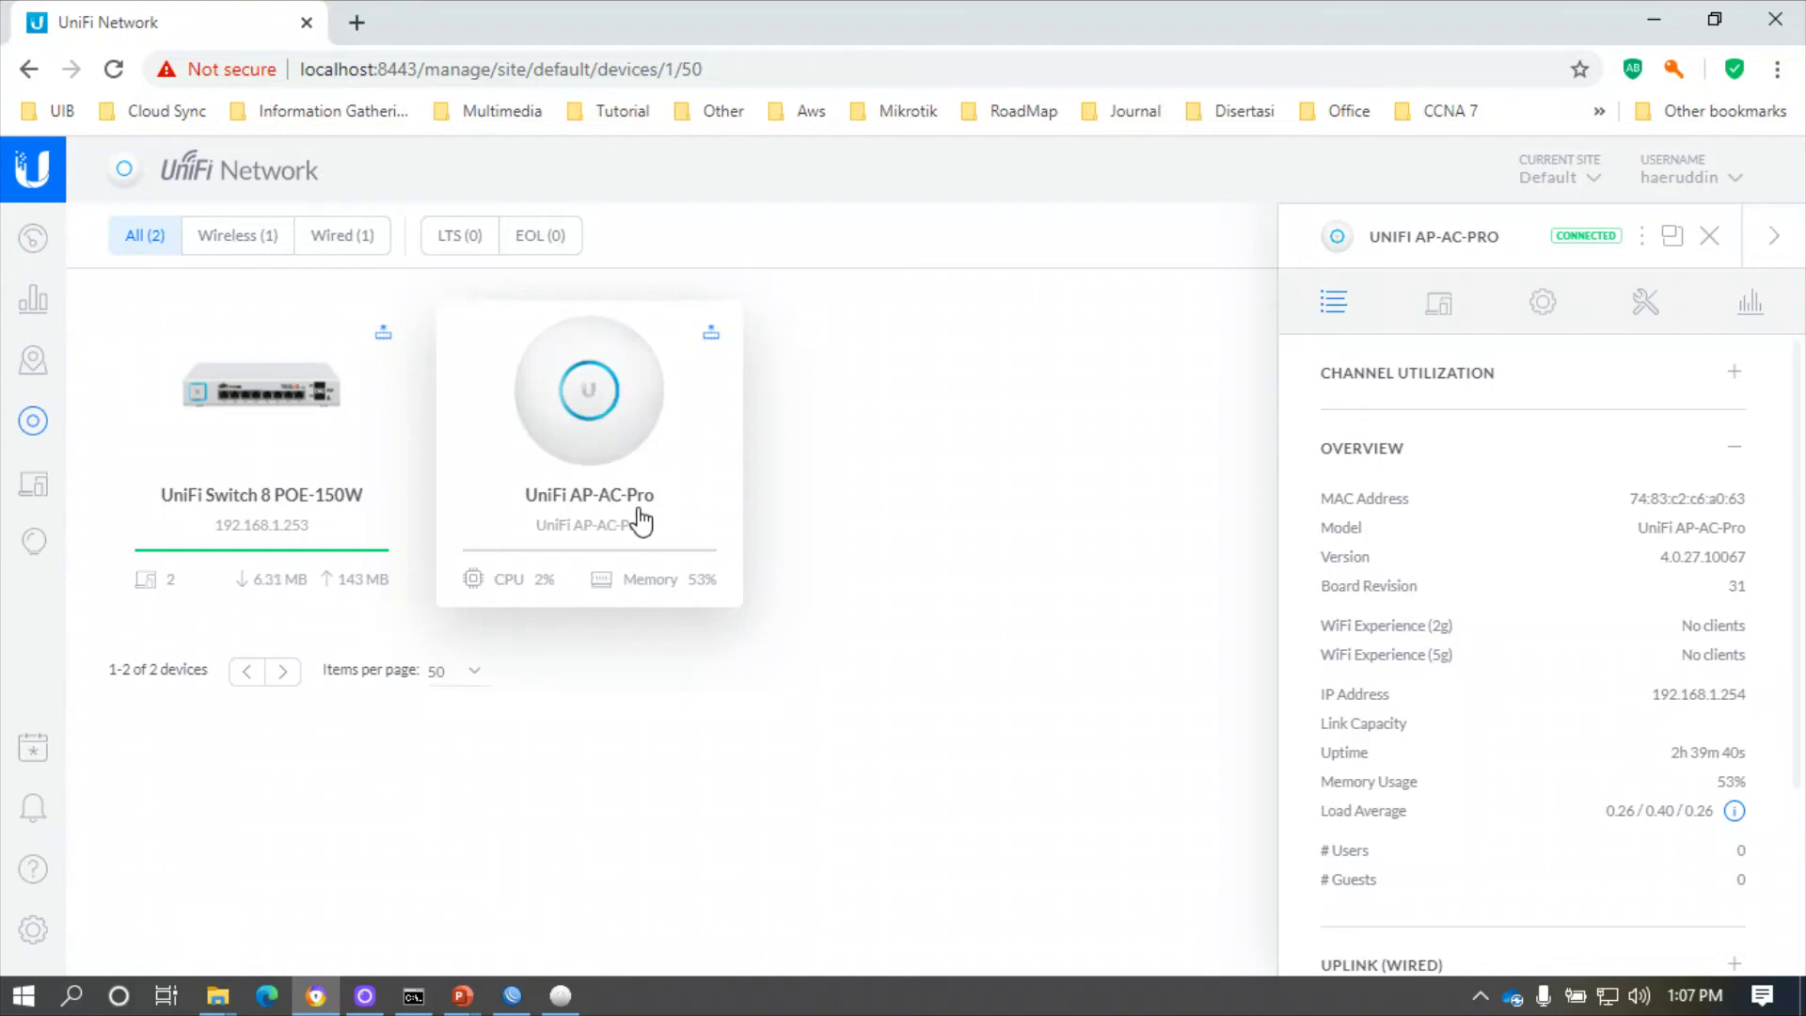
click(1545, 304)
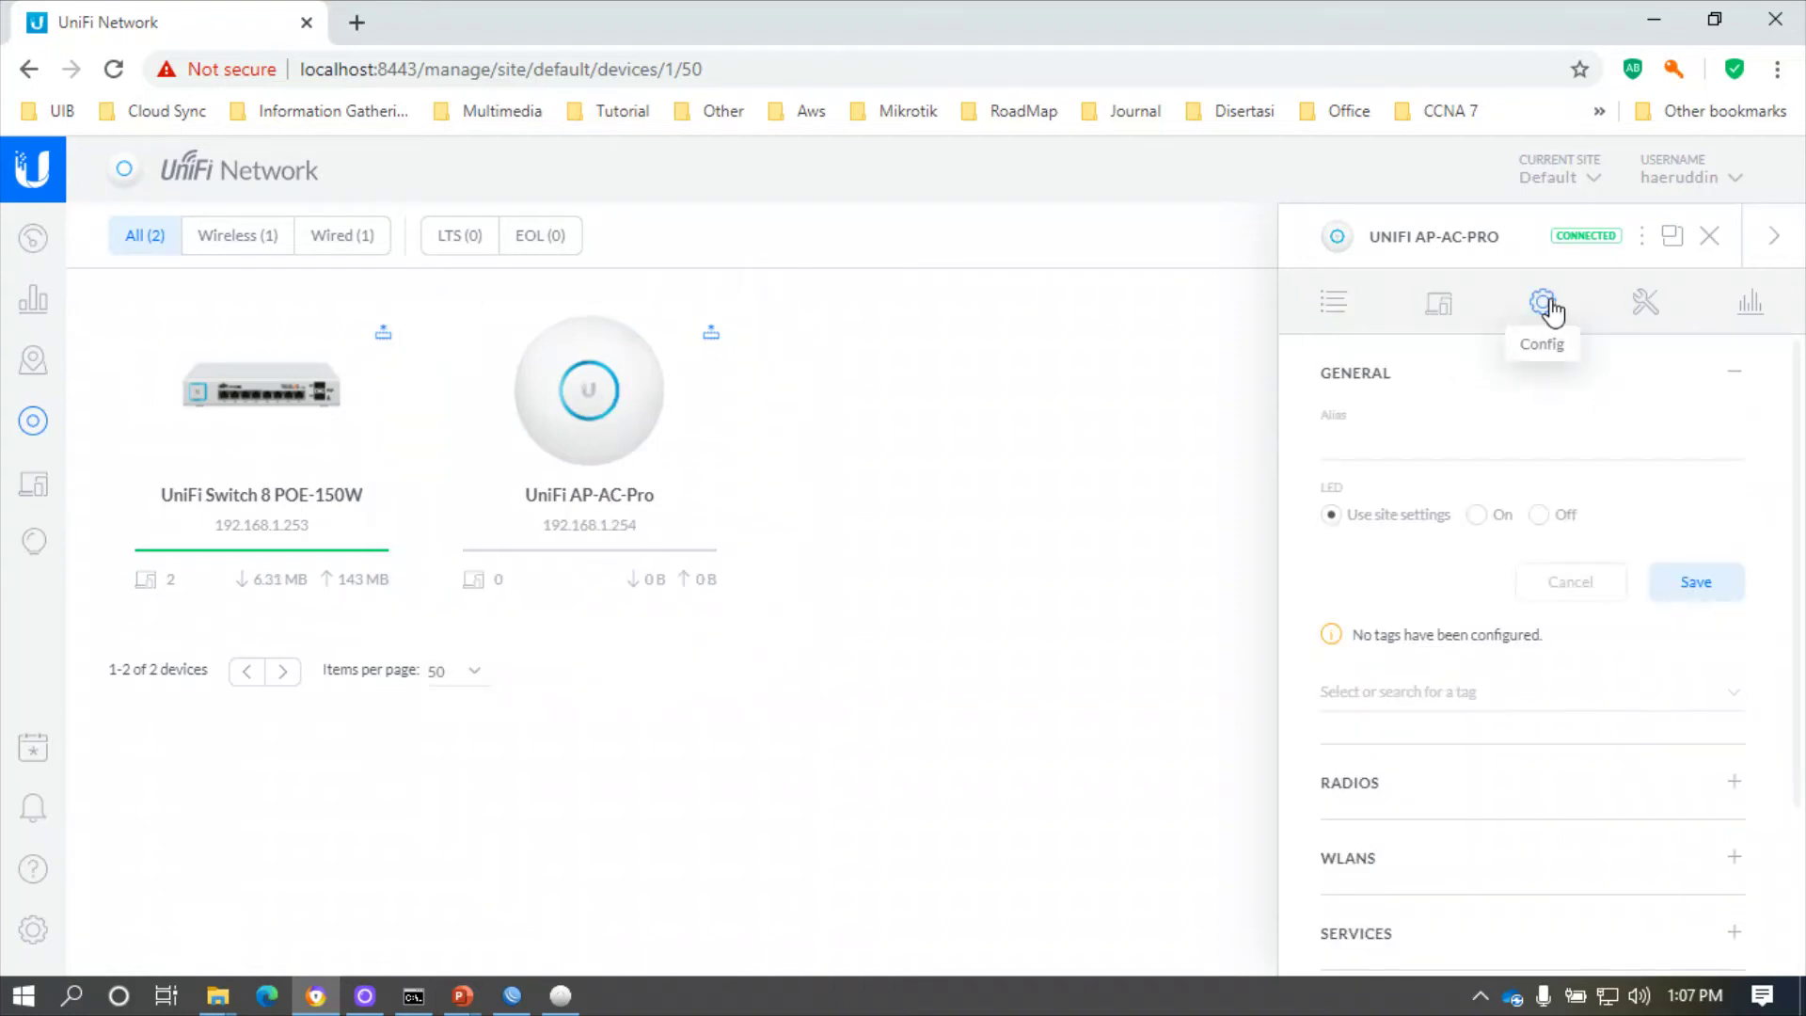
click(1394, 426)
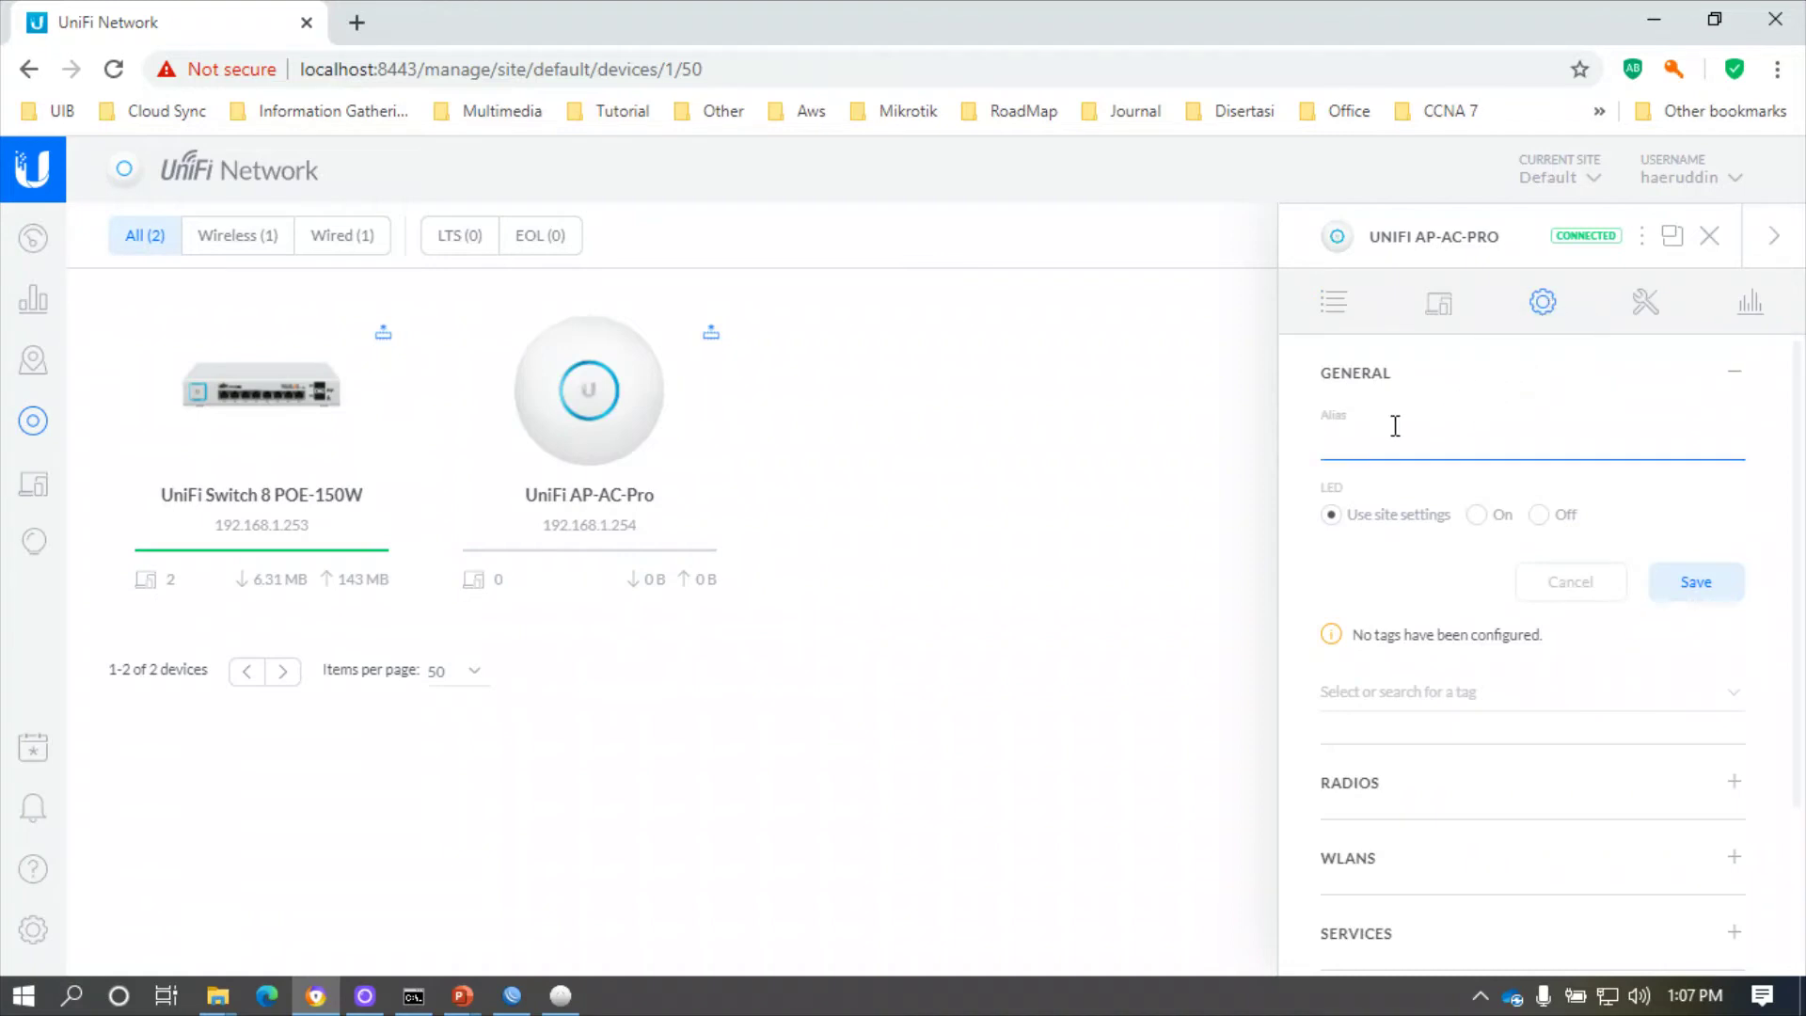
text(AP 1-)
text(Kamar1)
scroll(1394, 571, down, 2)
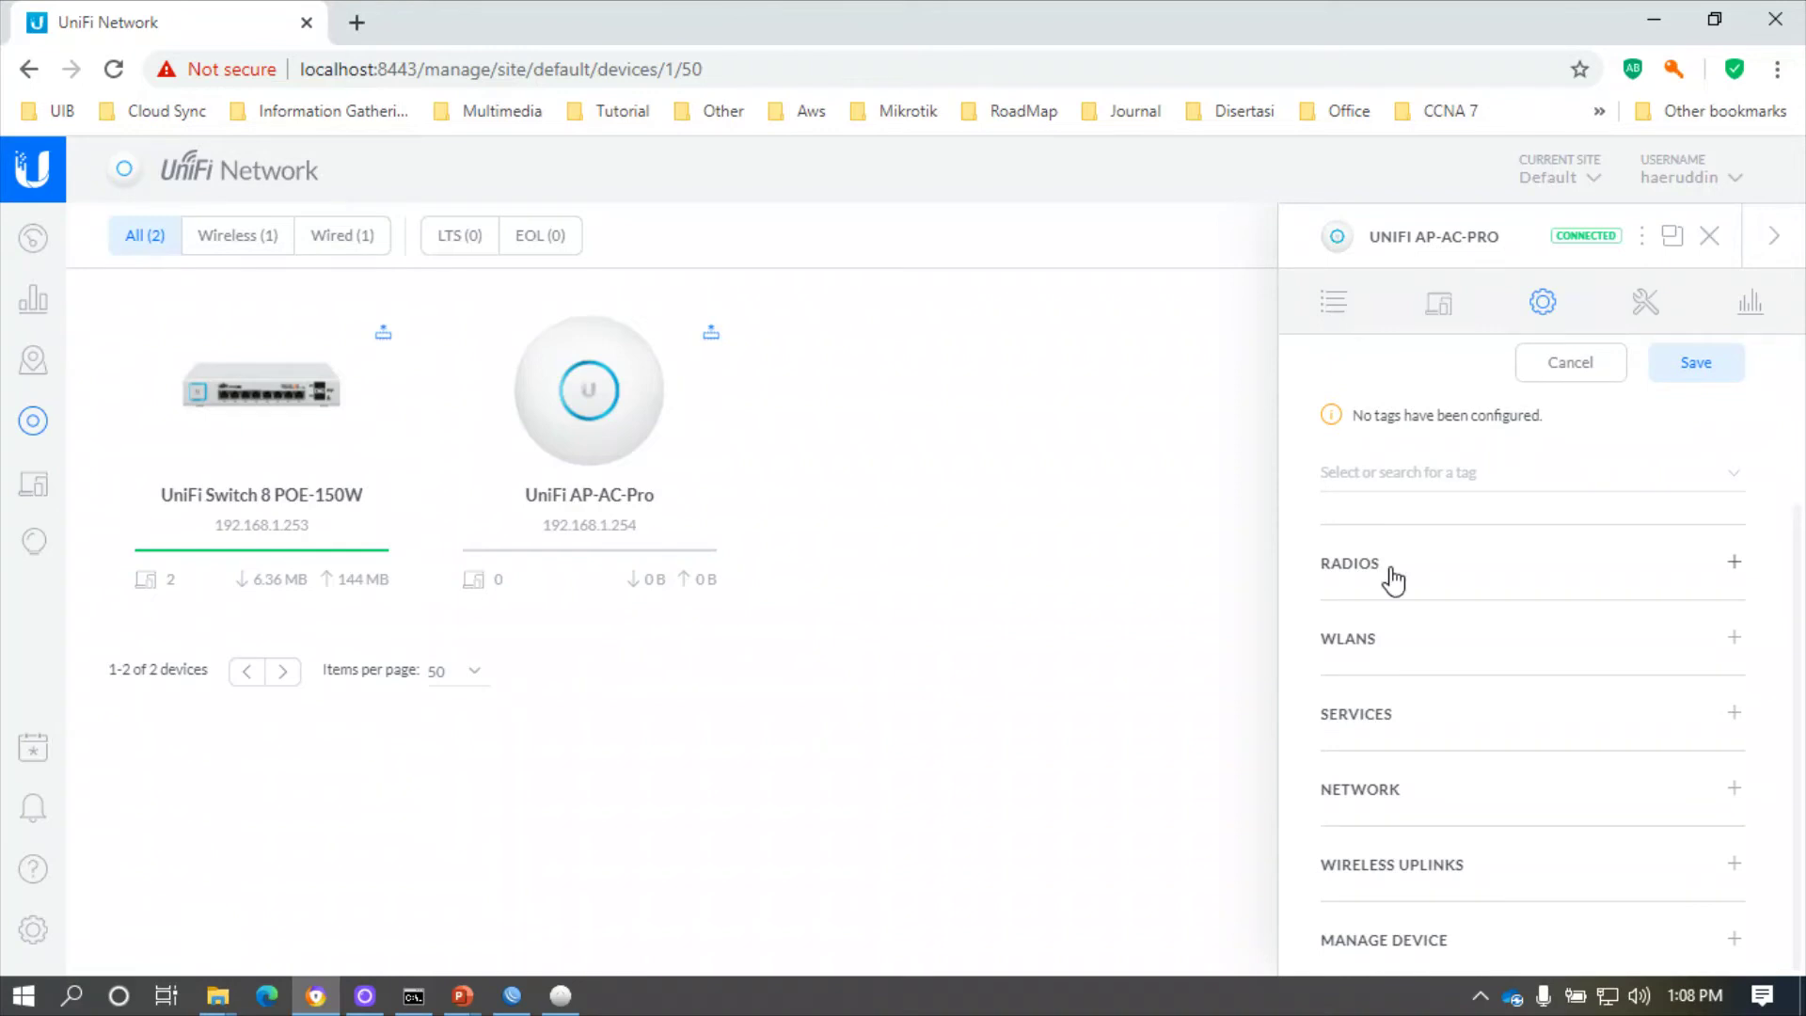
- Expand Radios and keep the 2G radio at VHT20 width with Auto channel
click(1602, 563)
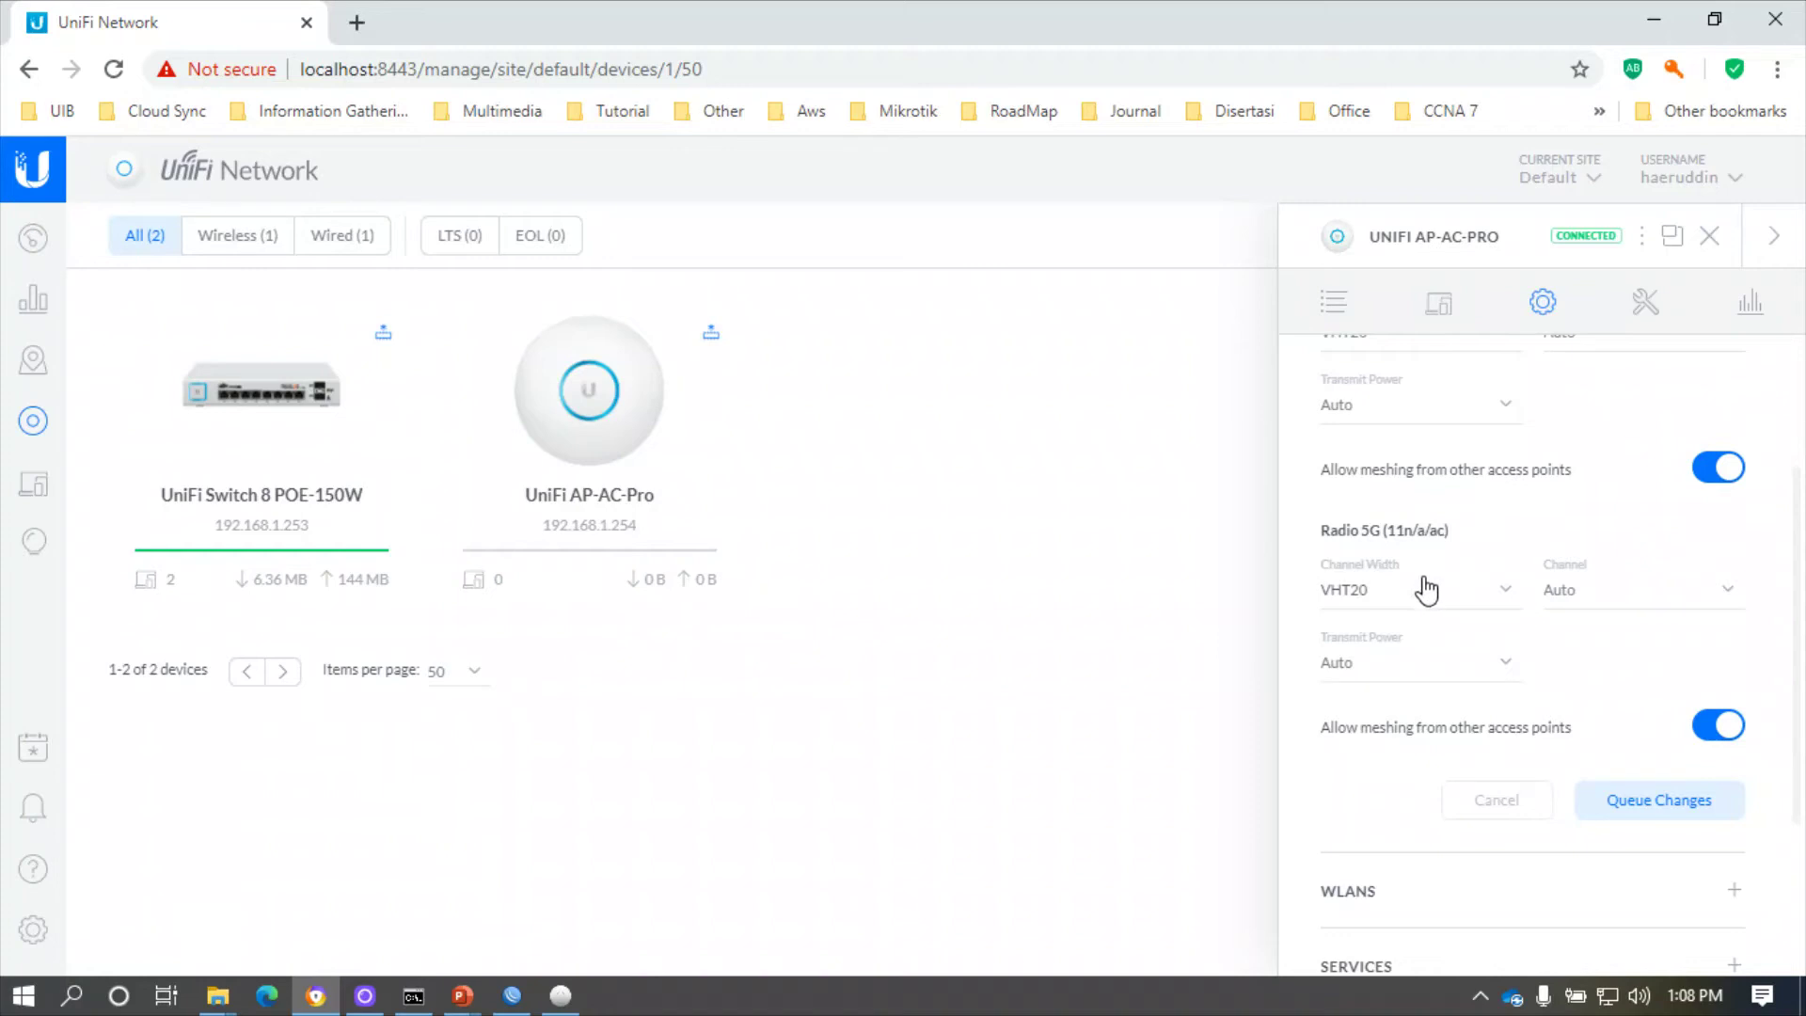
scroll(1467, 565, up, 2)
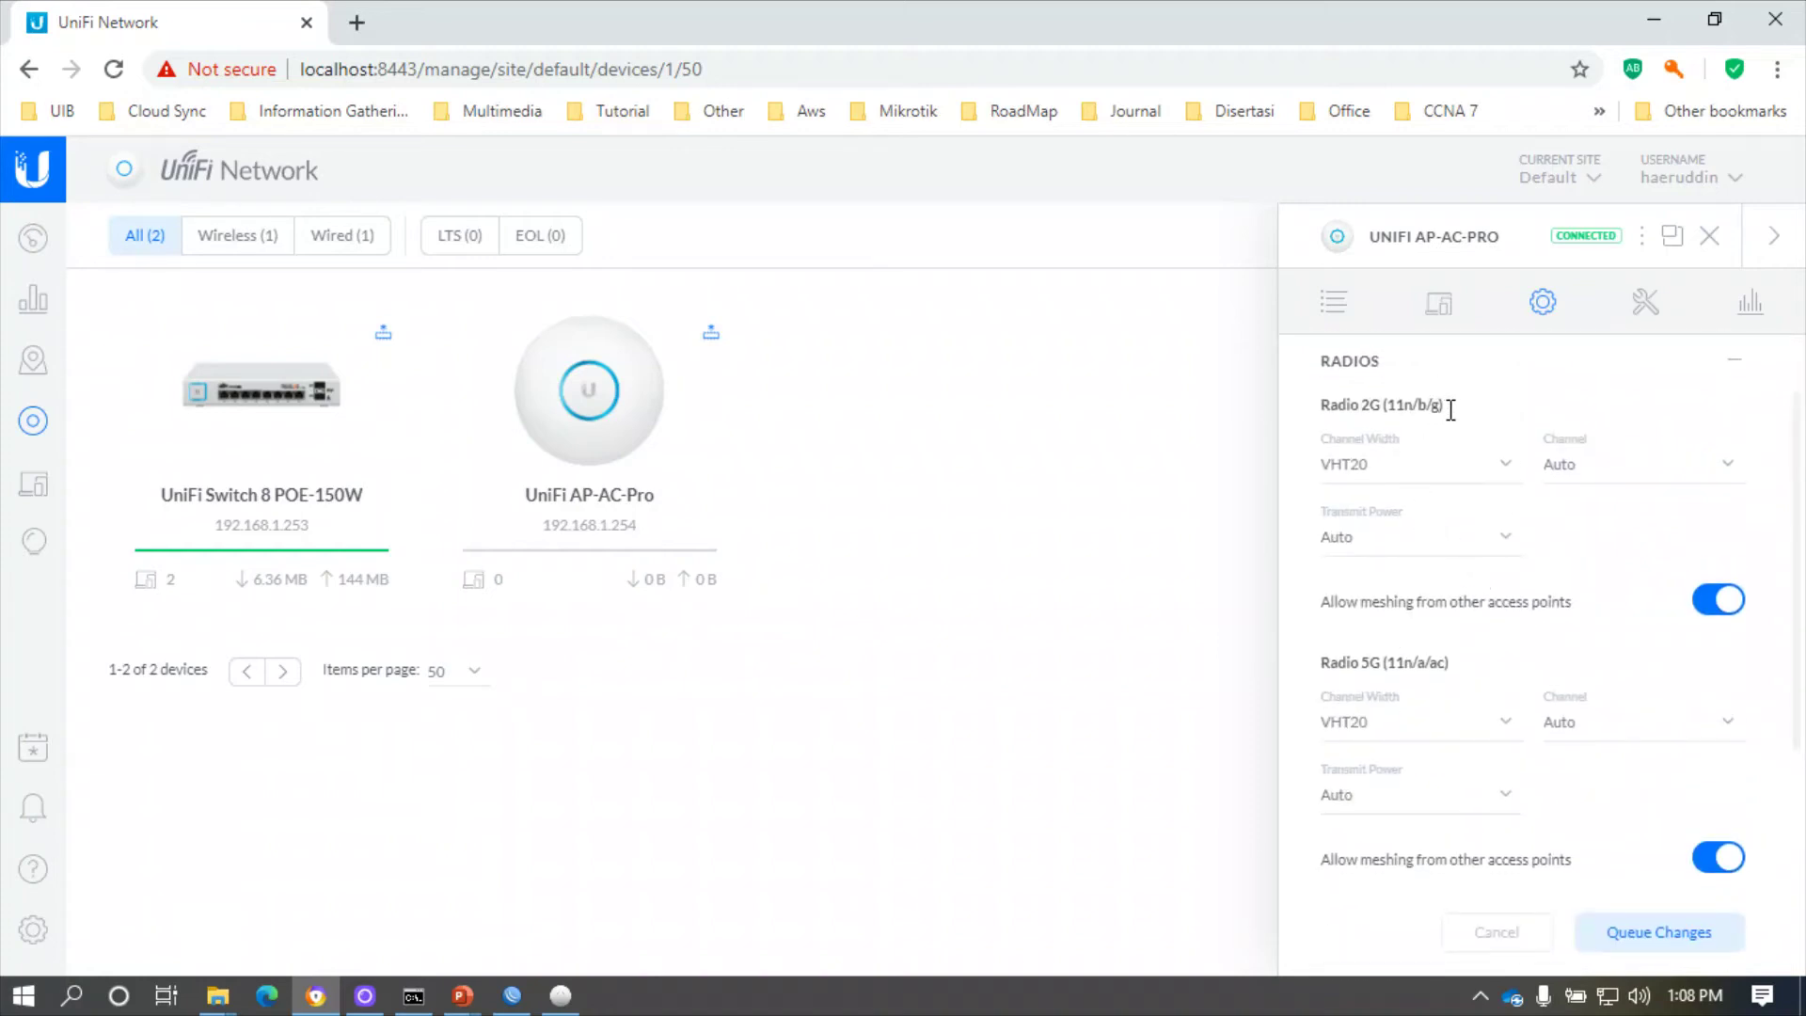
click(1478, 474)
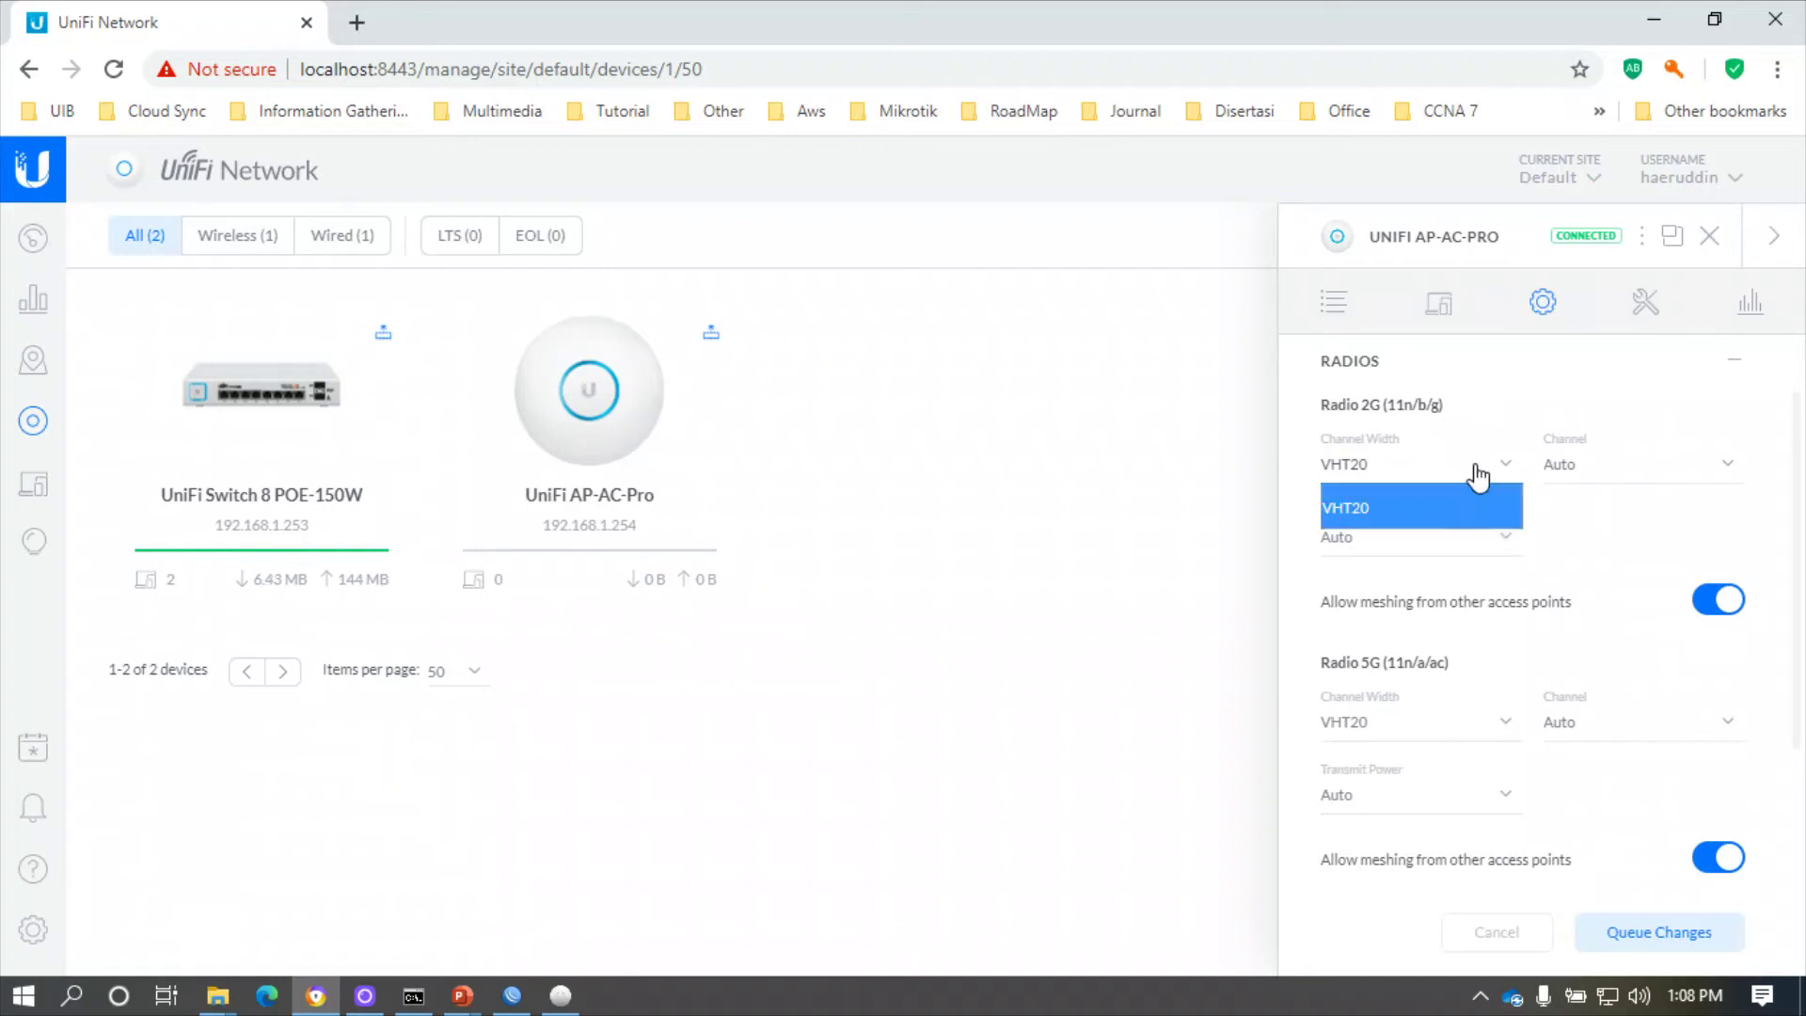
click(1478, 475)
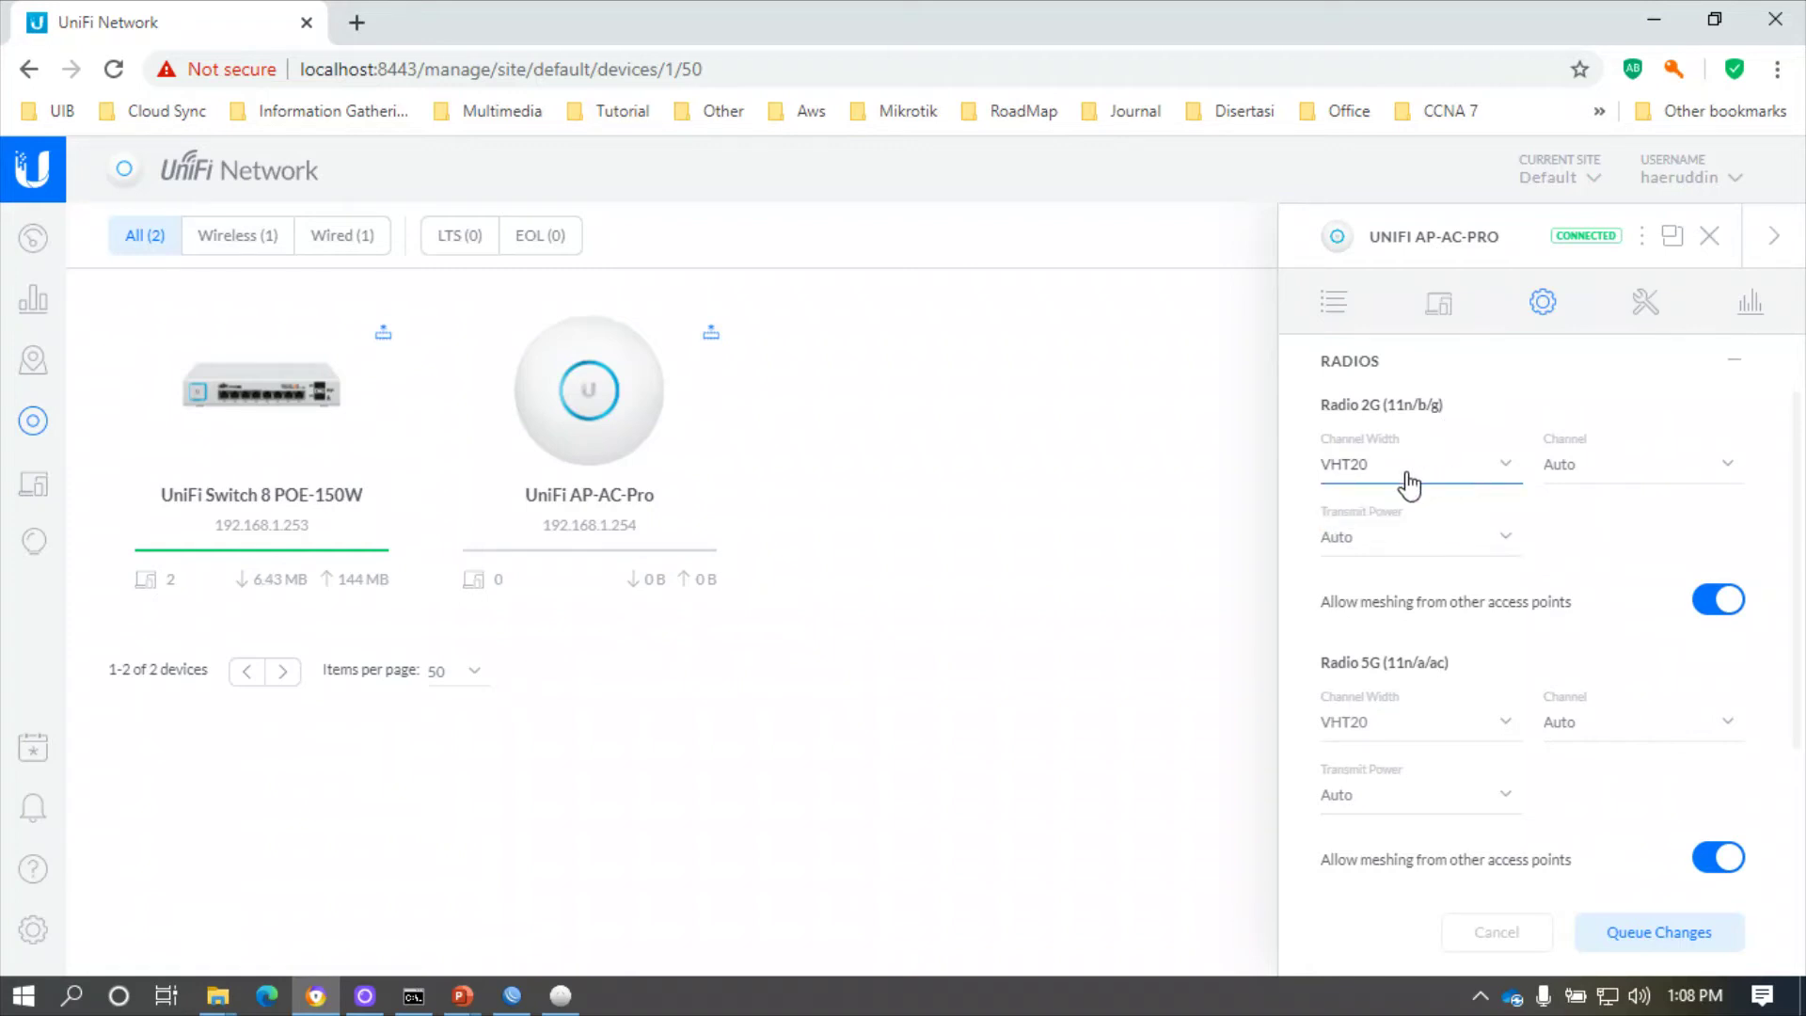
click(1636, 487)
click(1636, 487)
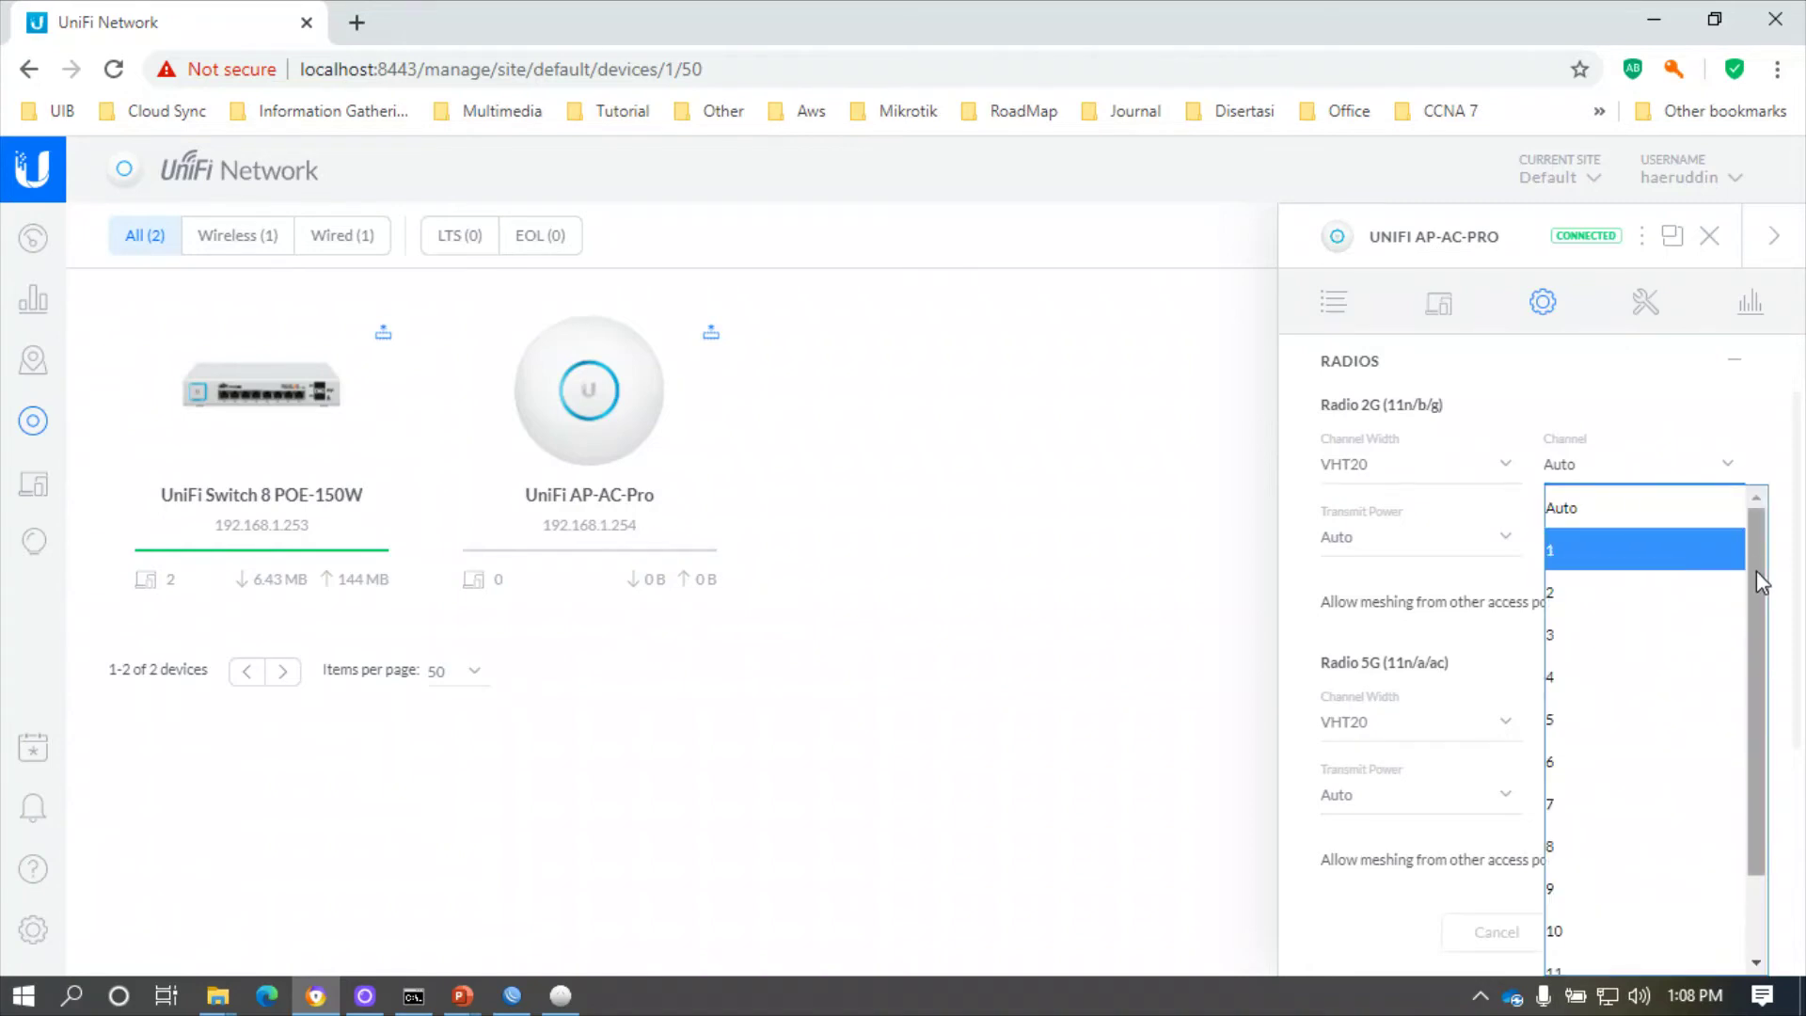
drag(1756, 578, 1593, 436)
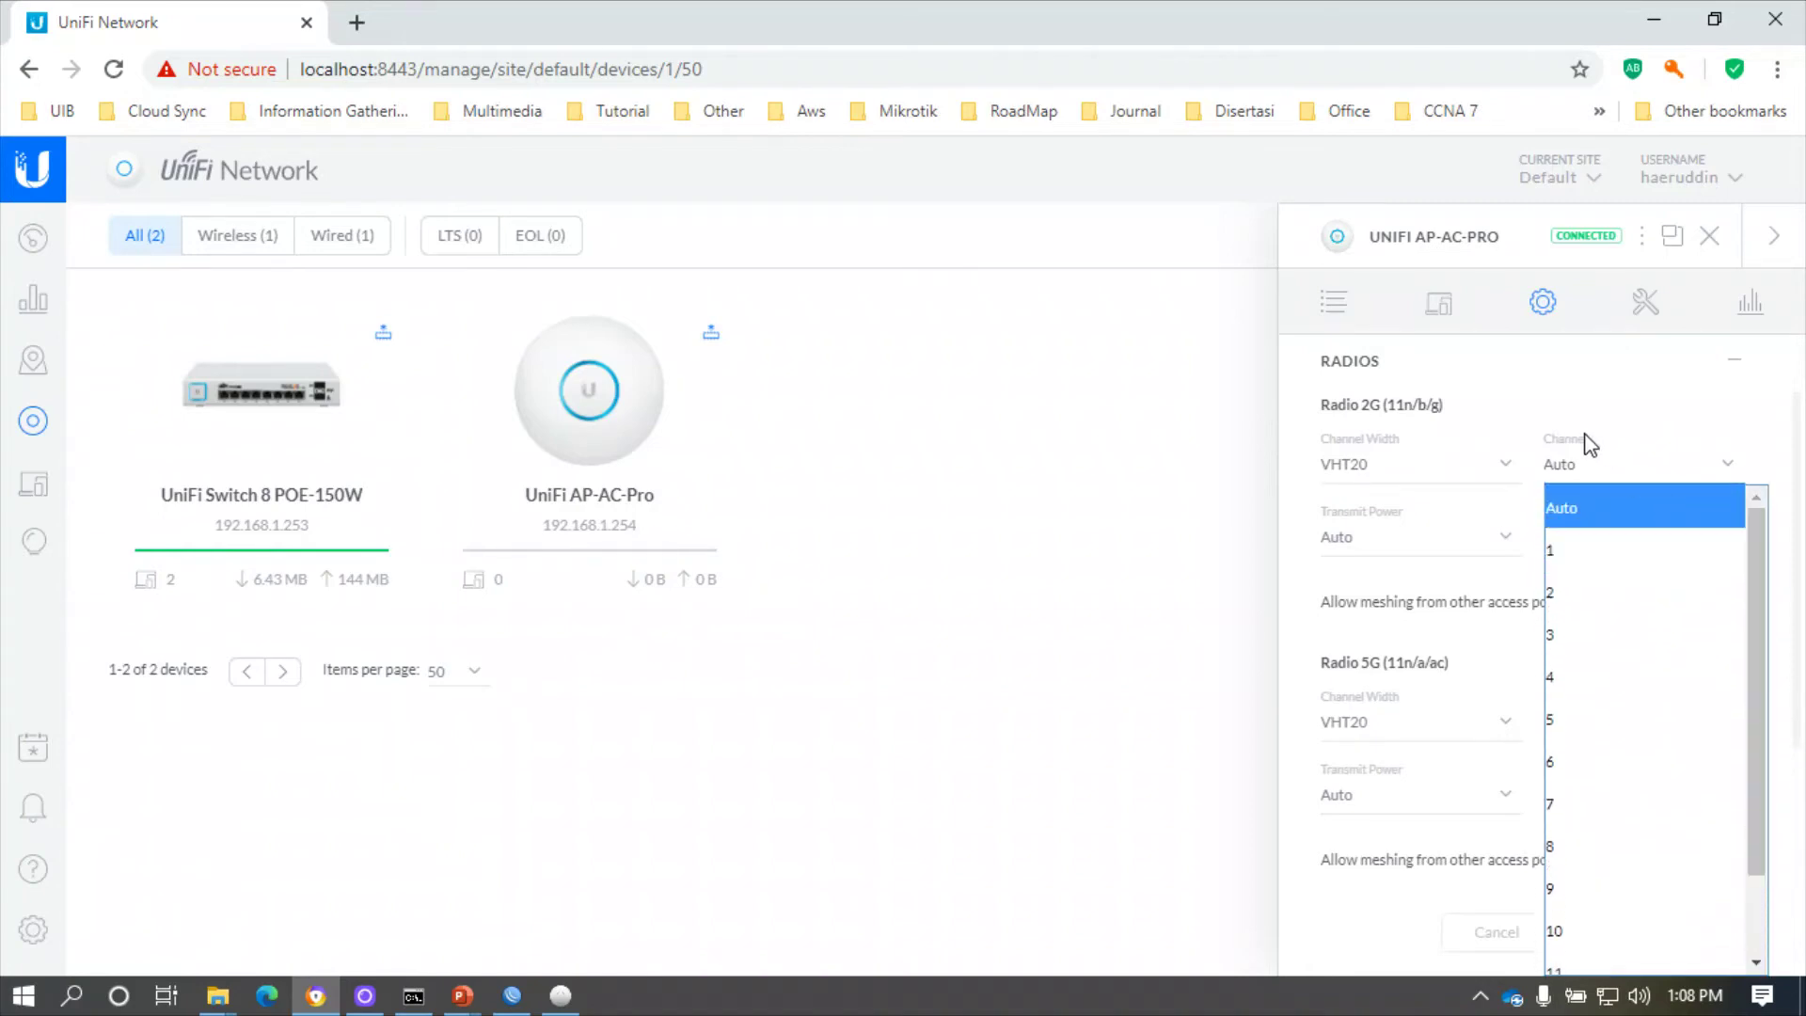
click(1561, 475)
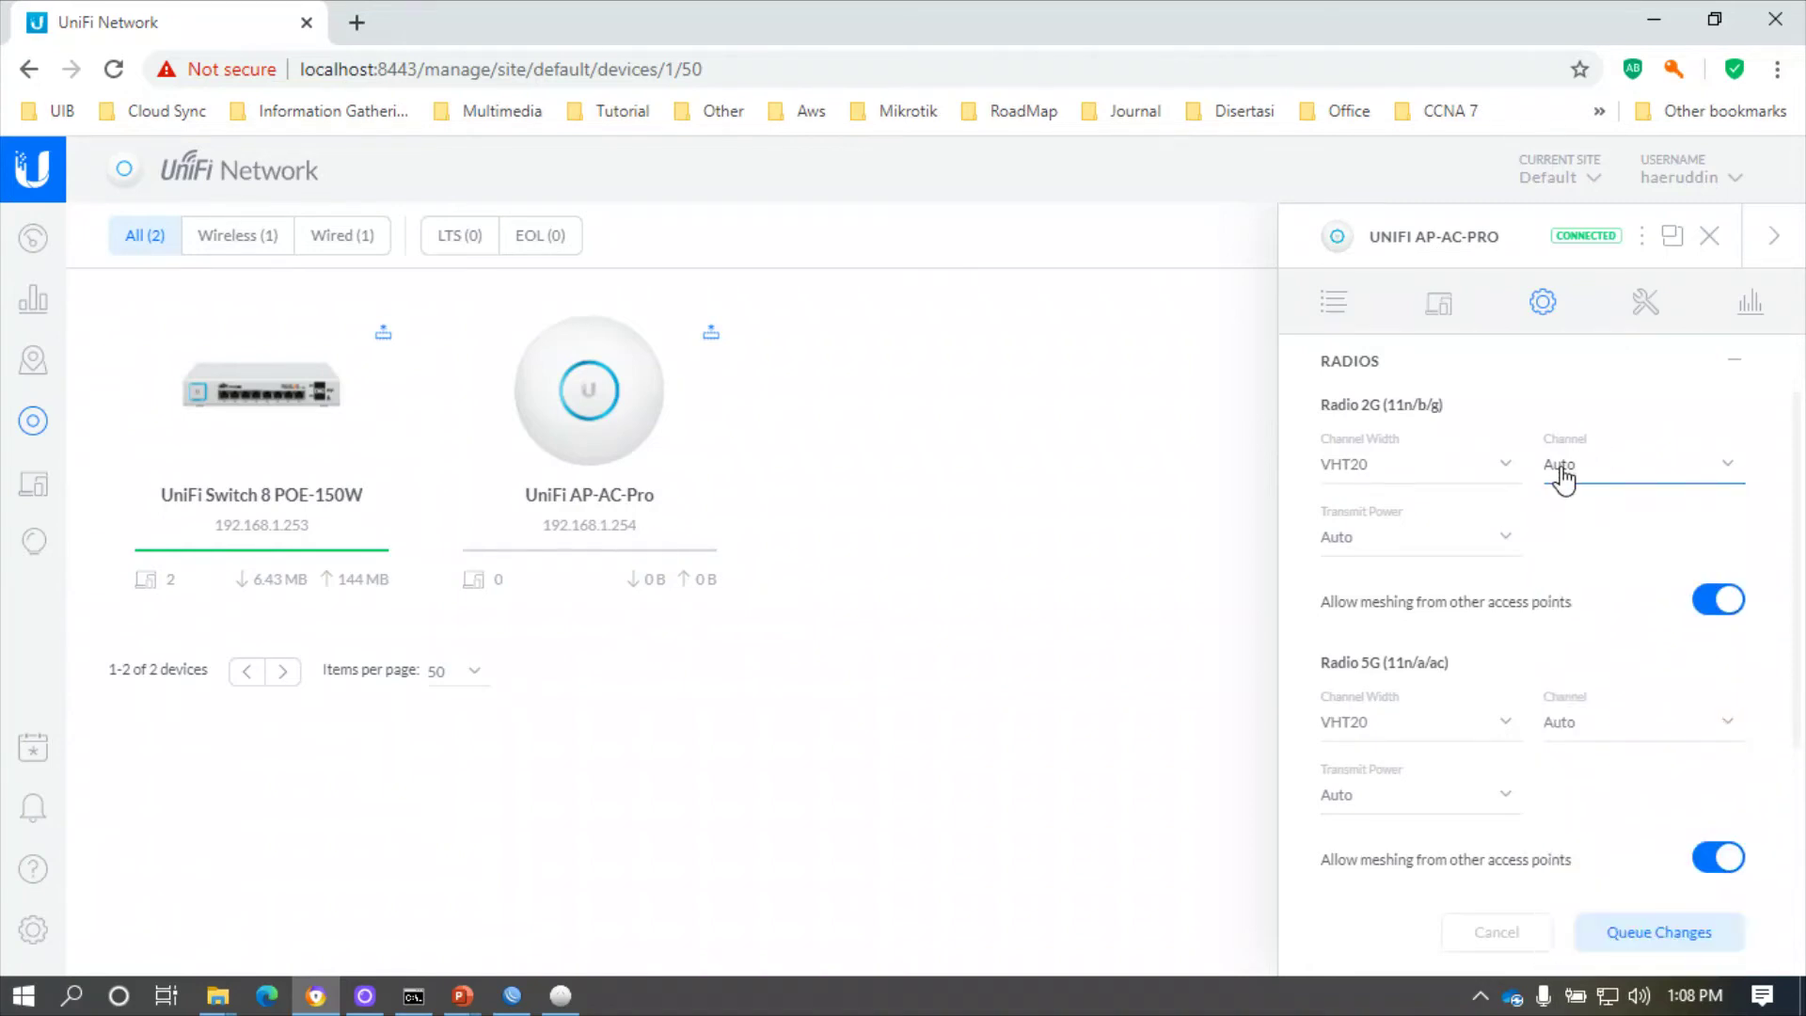
- Try Custom and High 2G transmit power, then return it to Auto
click(1393, 542)
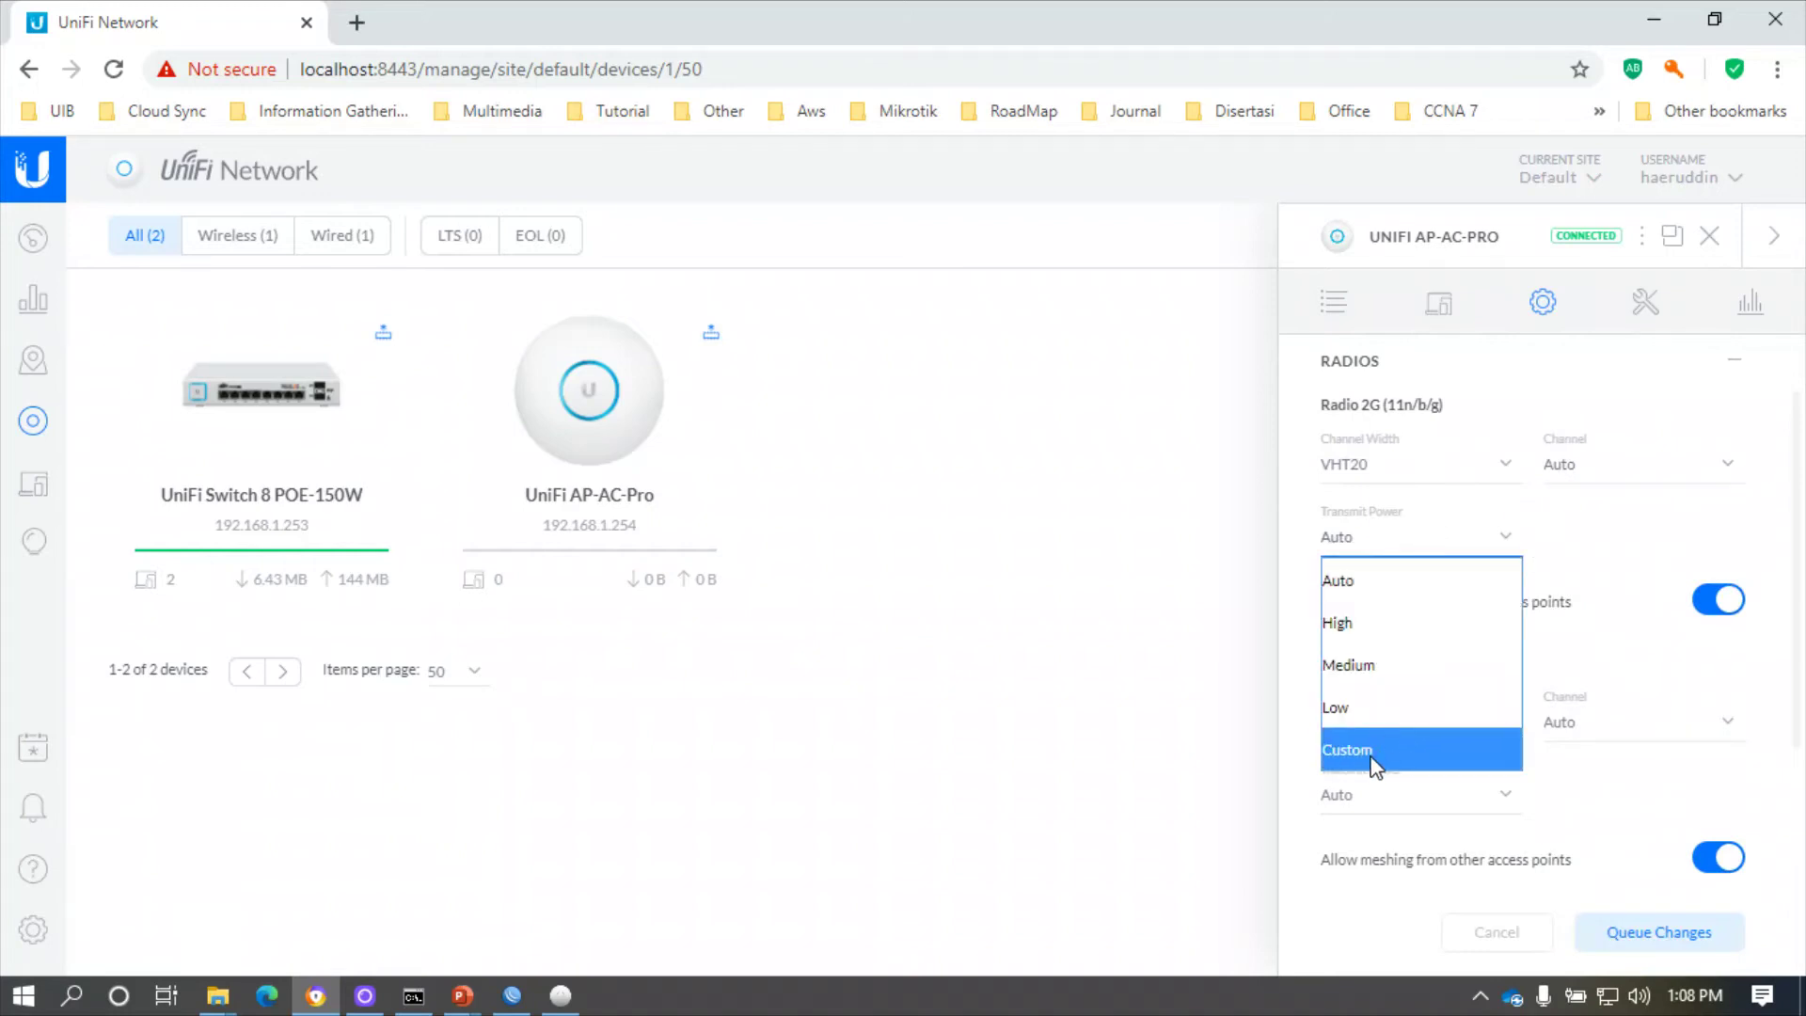
click(1368, 749)
click(1648, 536)
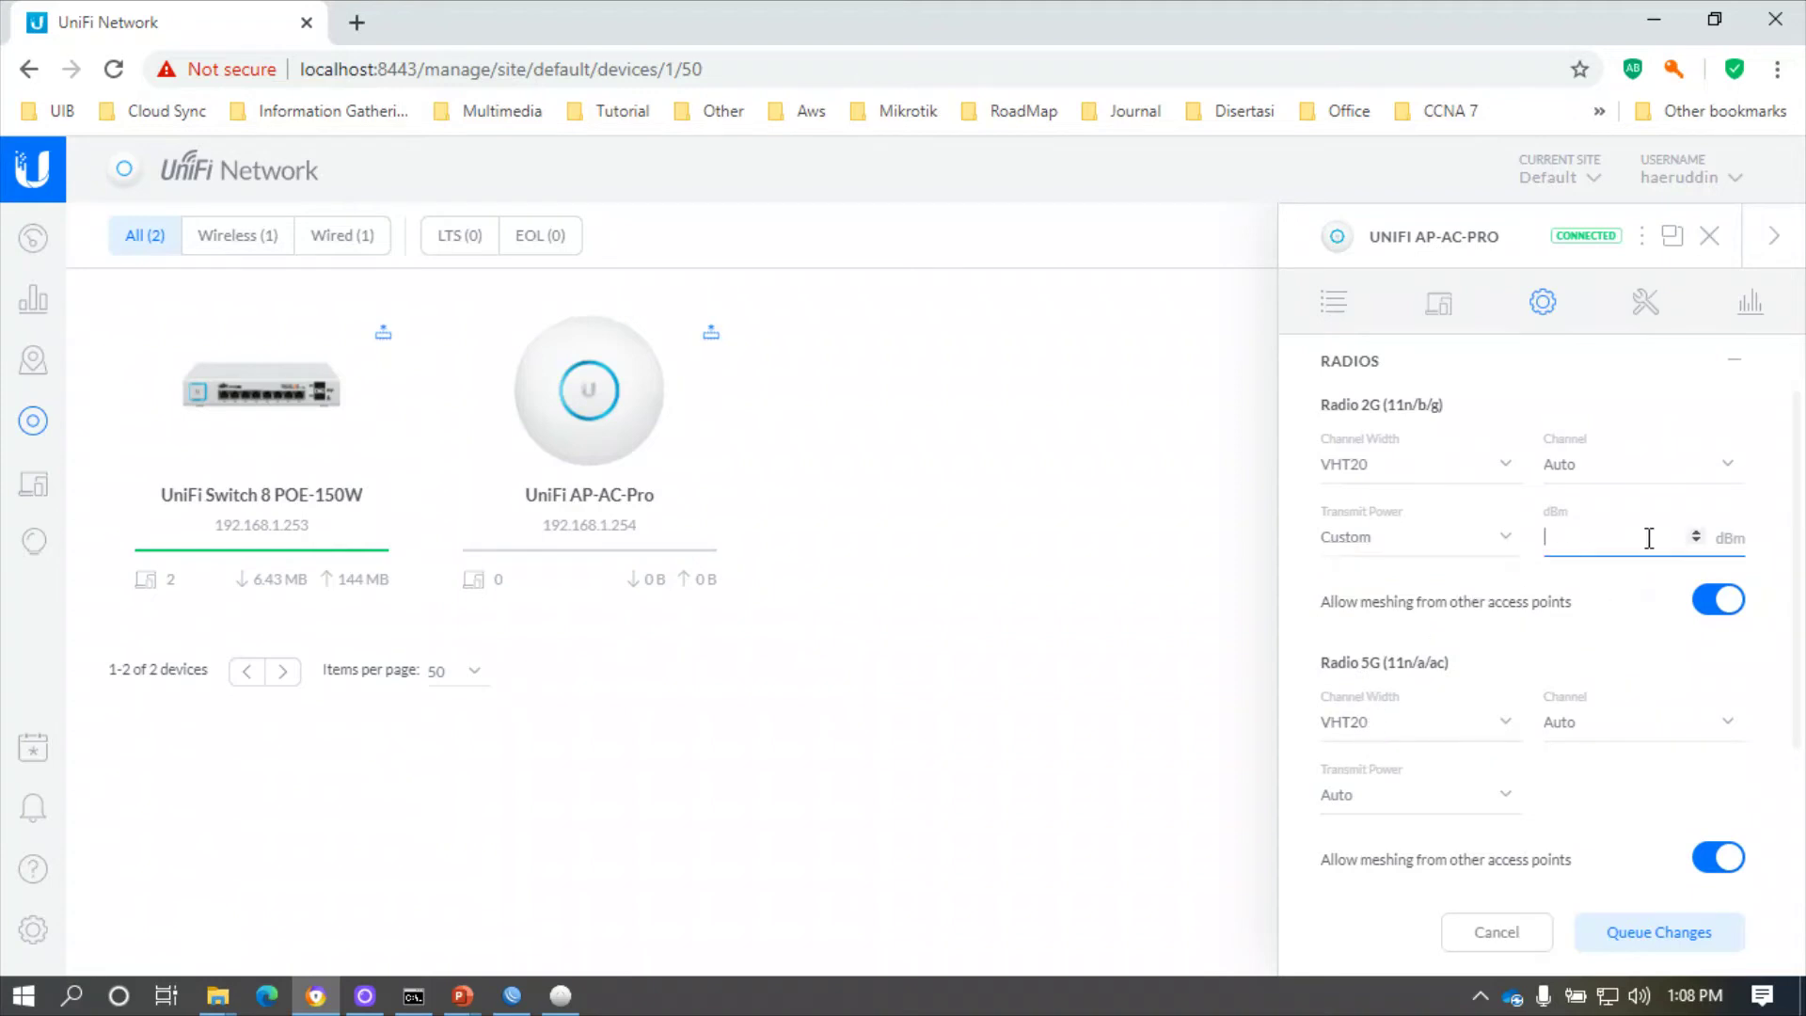
click(1405, 546)
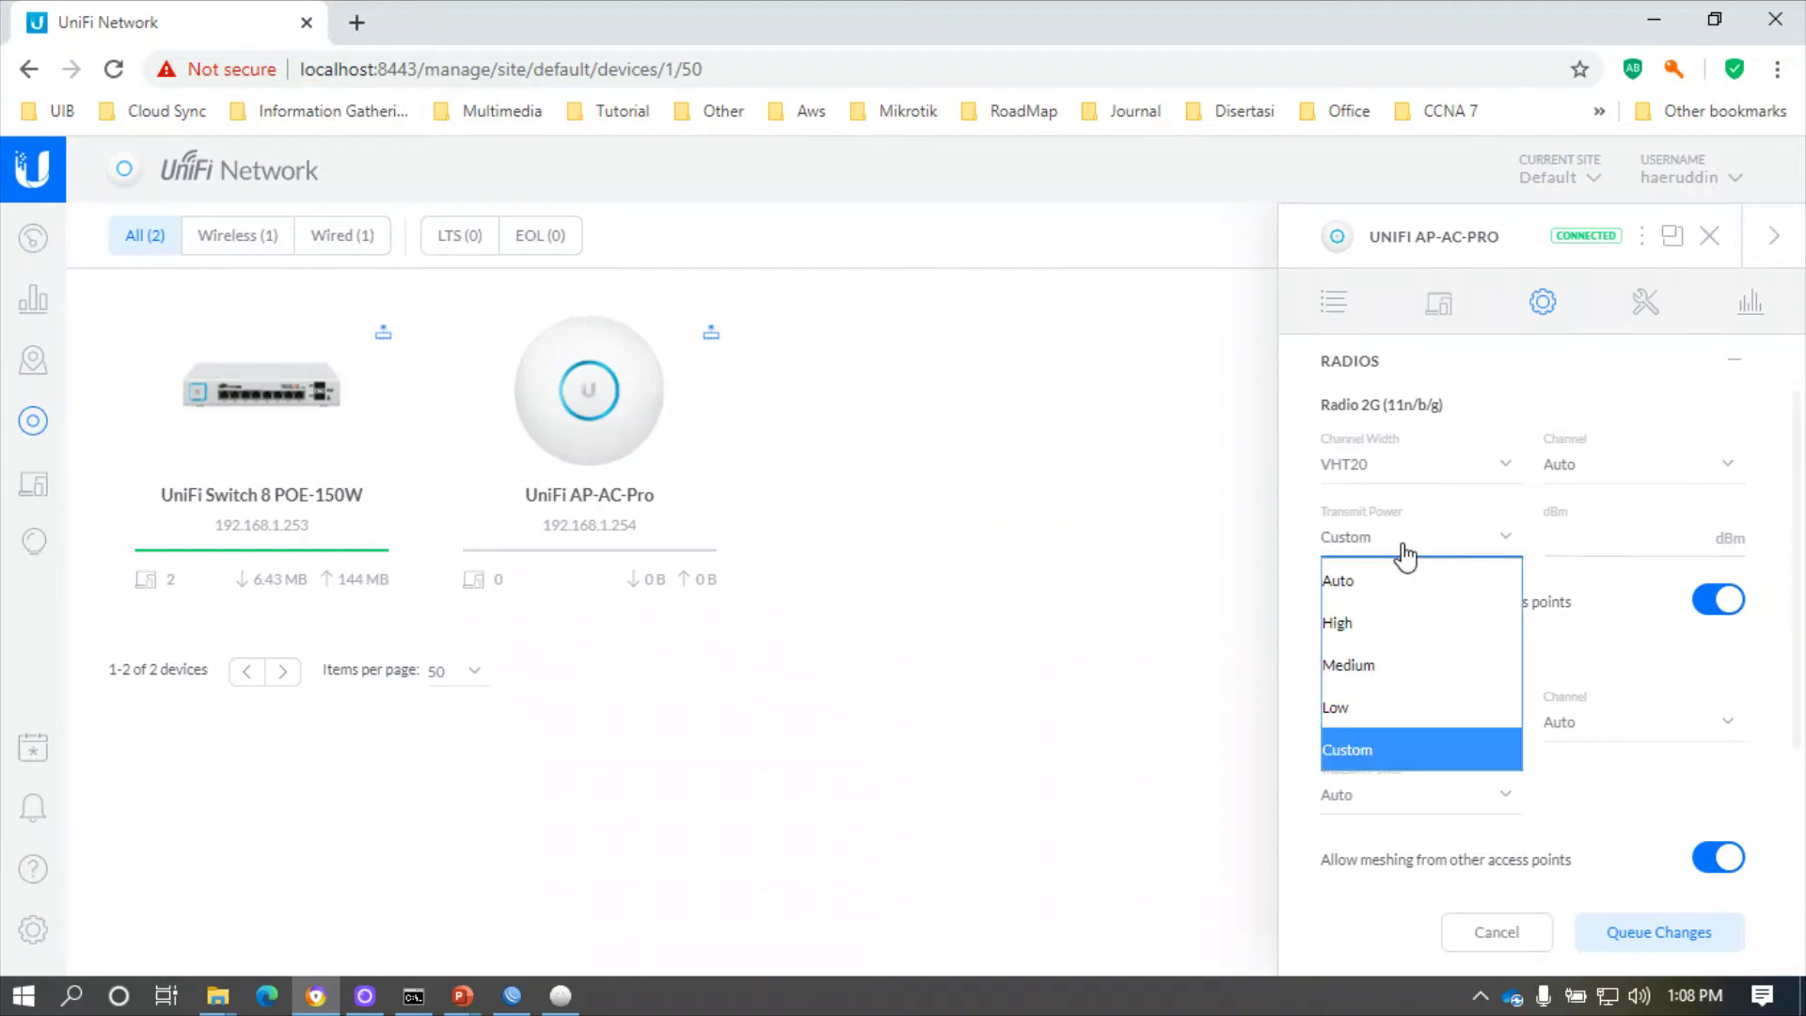
click(1364, 616)
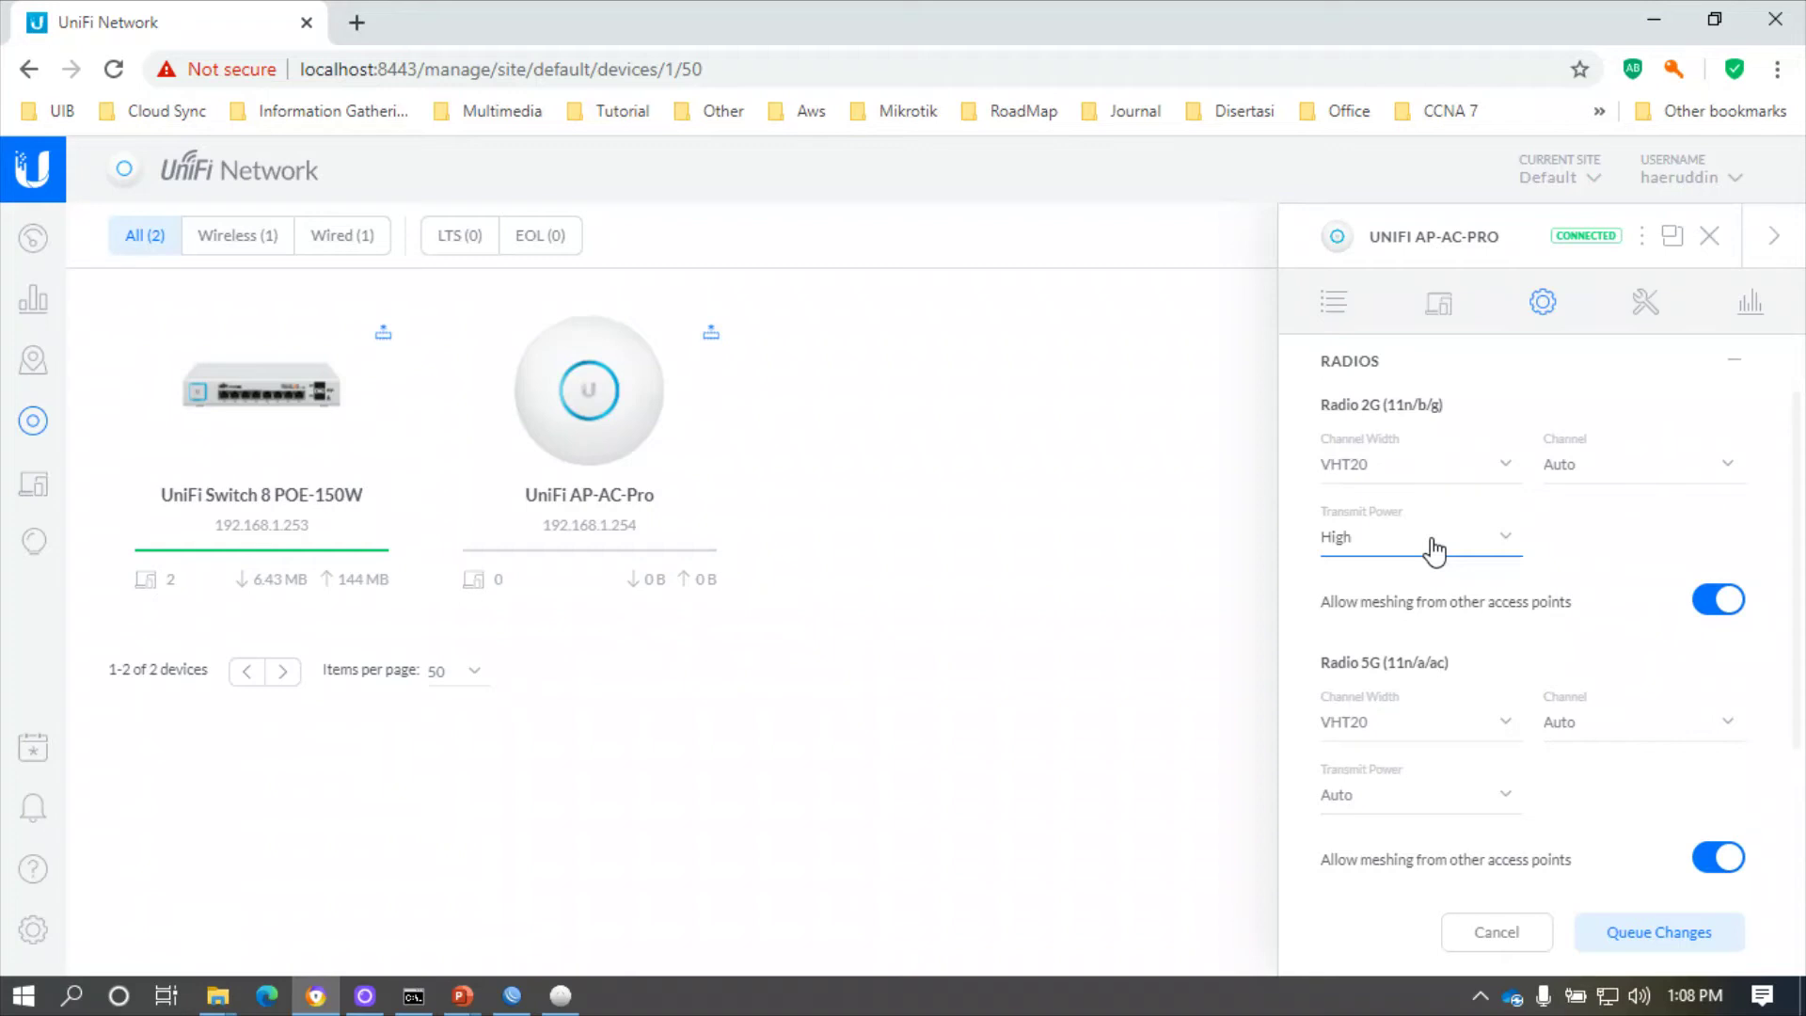
click(1432, 550)
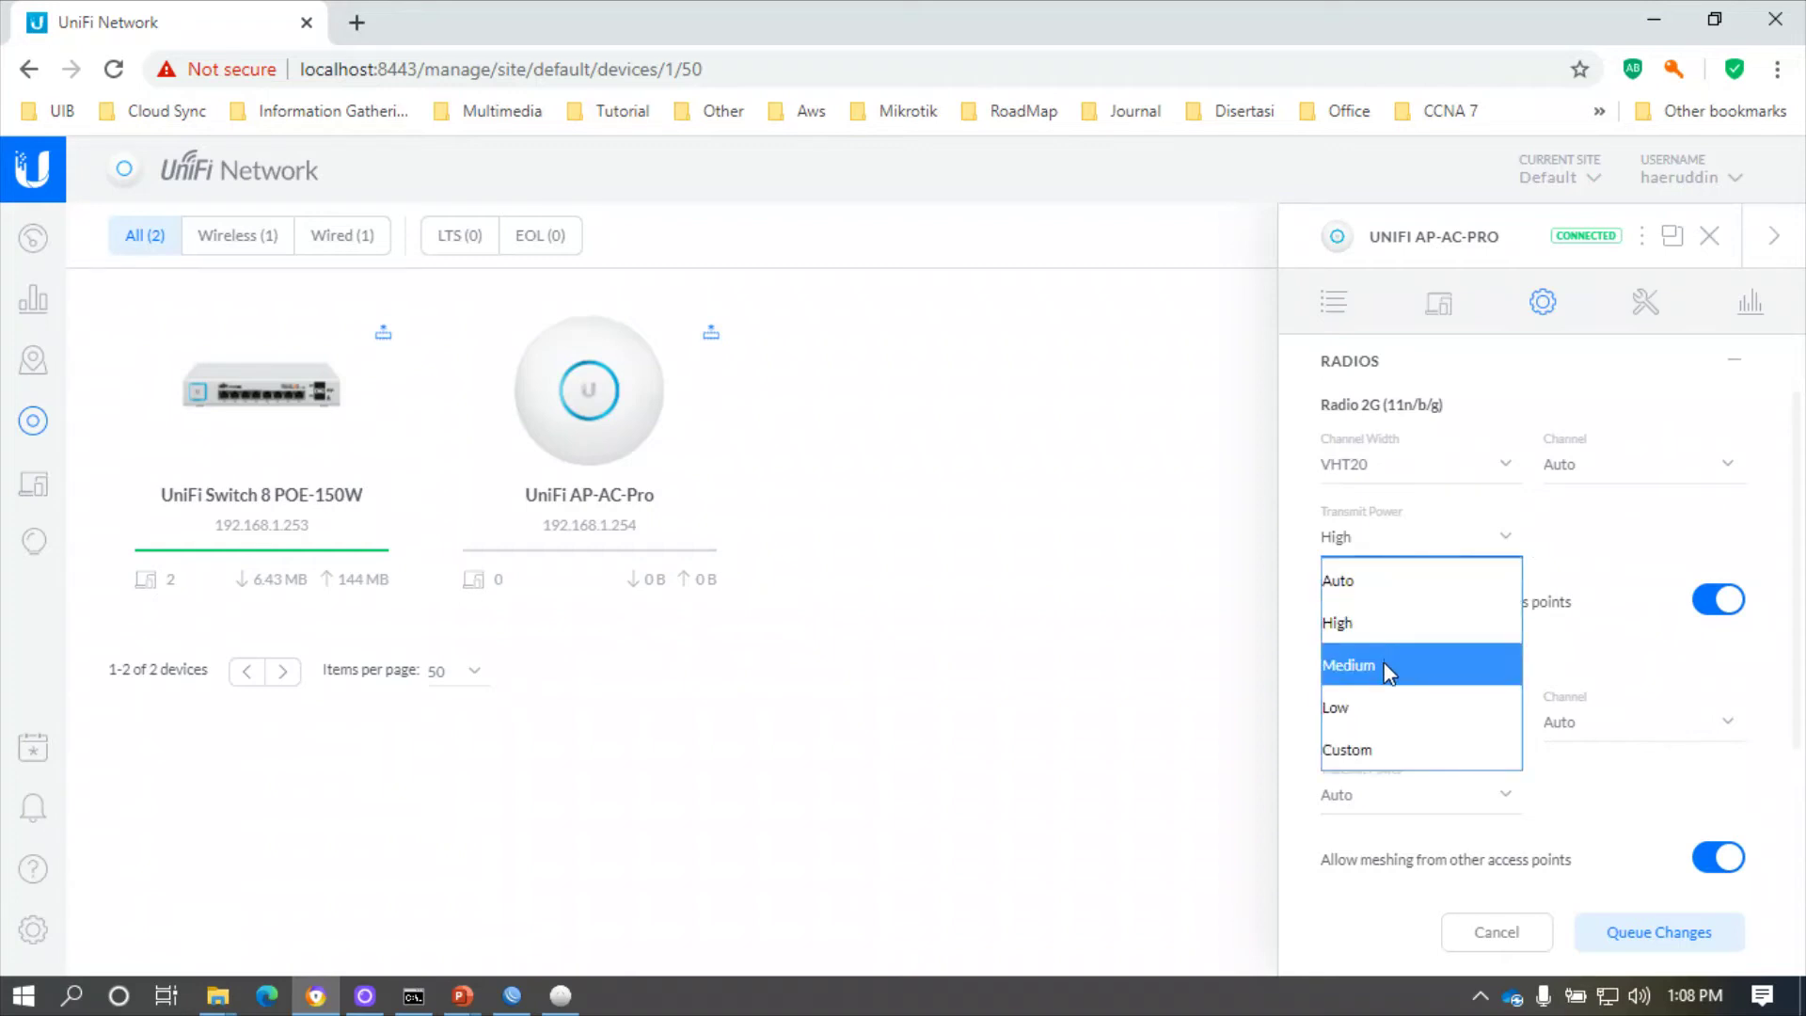
click(1357, 588)
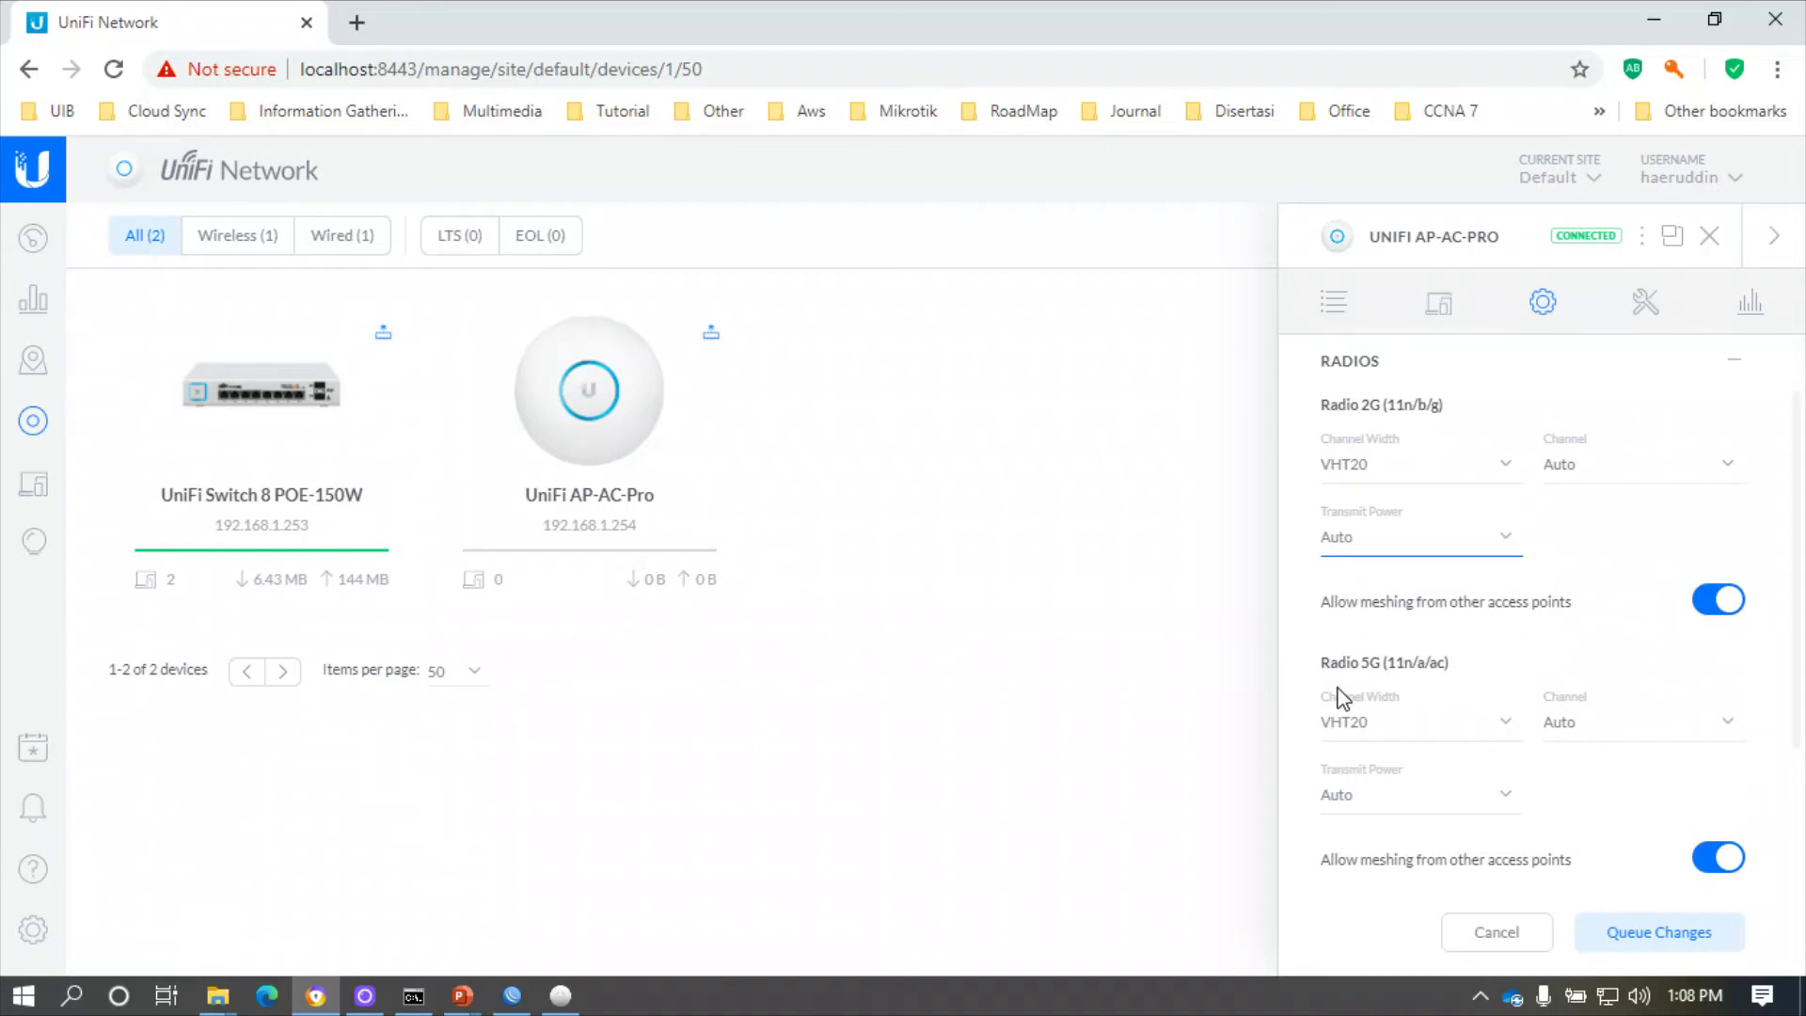
- Keep the 5G radio at VHT20 width and queue the radio changes
scroll(1481, 612, down, 2)
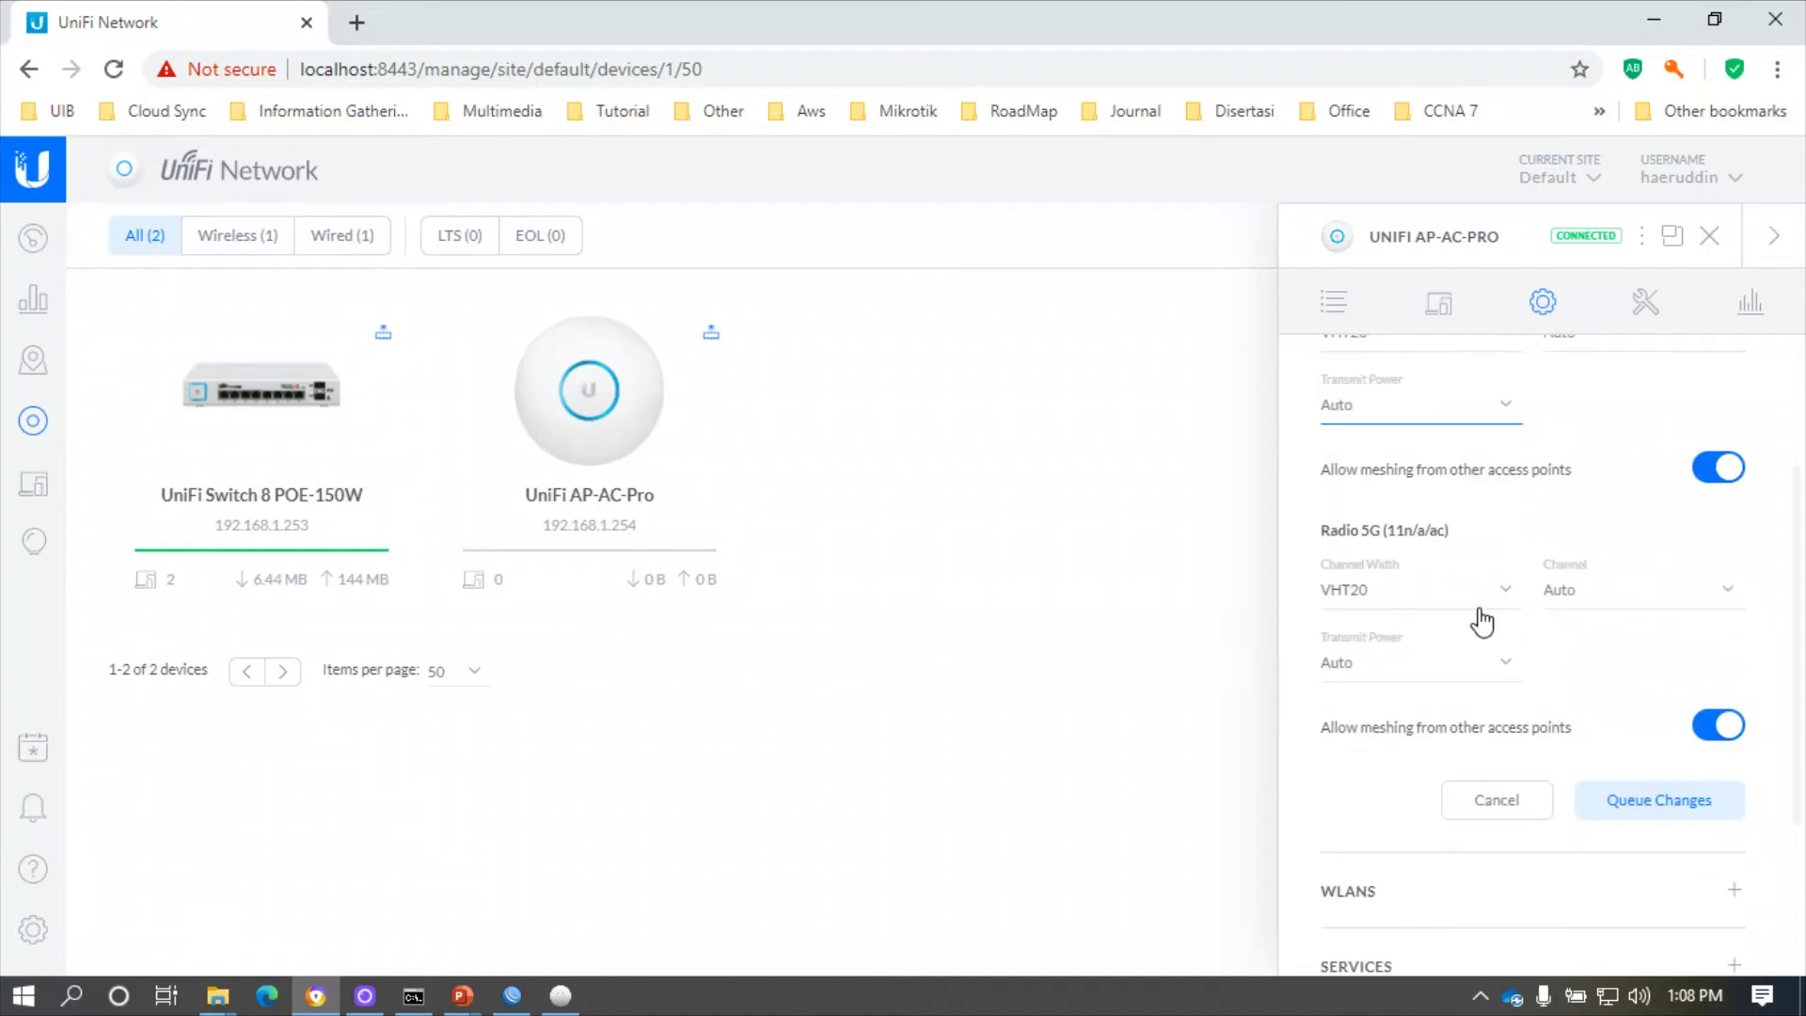
click(1386, 593)
click(1389, 601)
scroll(1551, 663, down, 2)
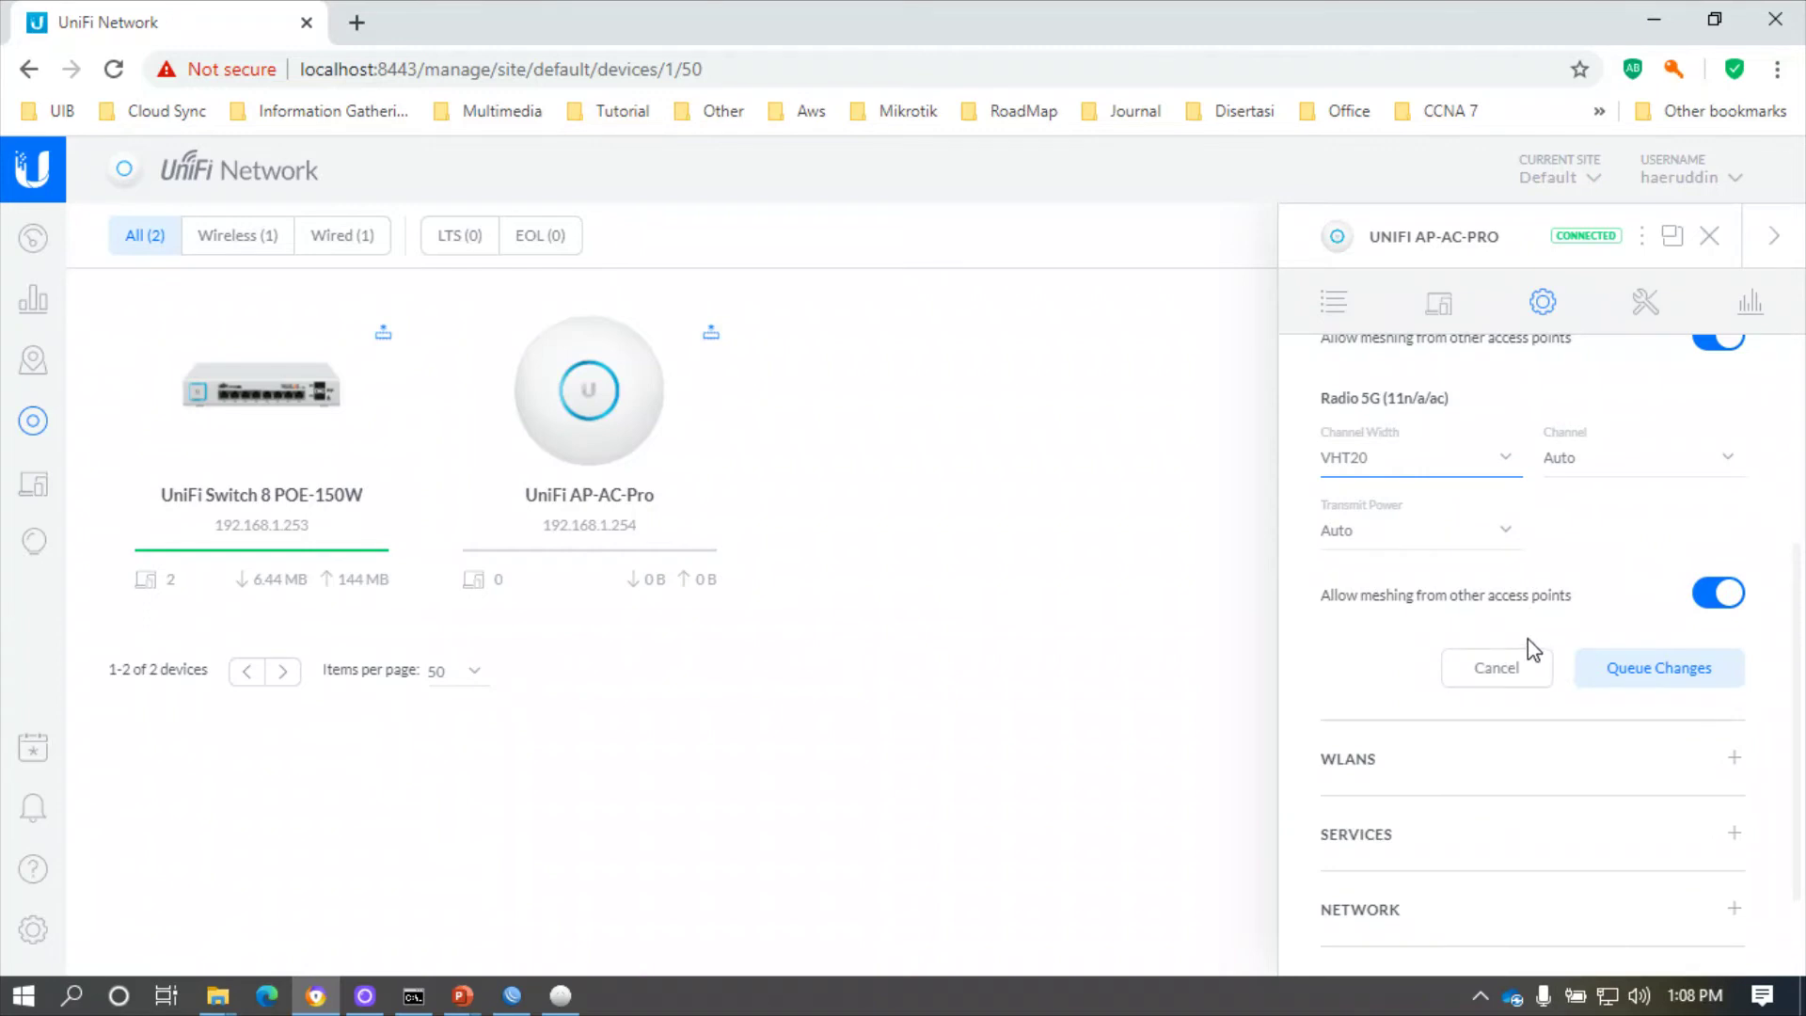
scroll(1535, 642, up, 4)
scroll(1535, 642, up, 1)
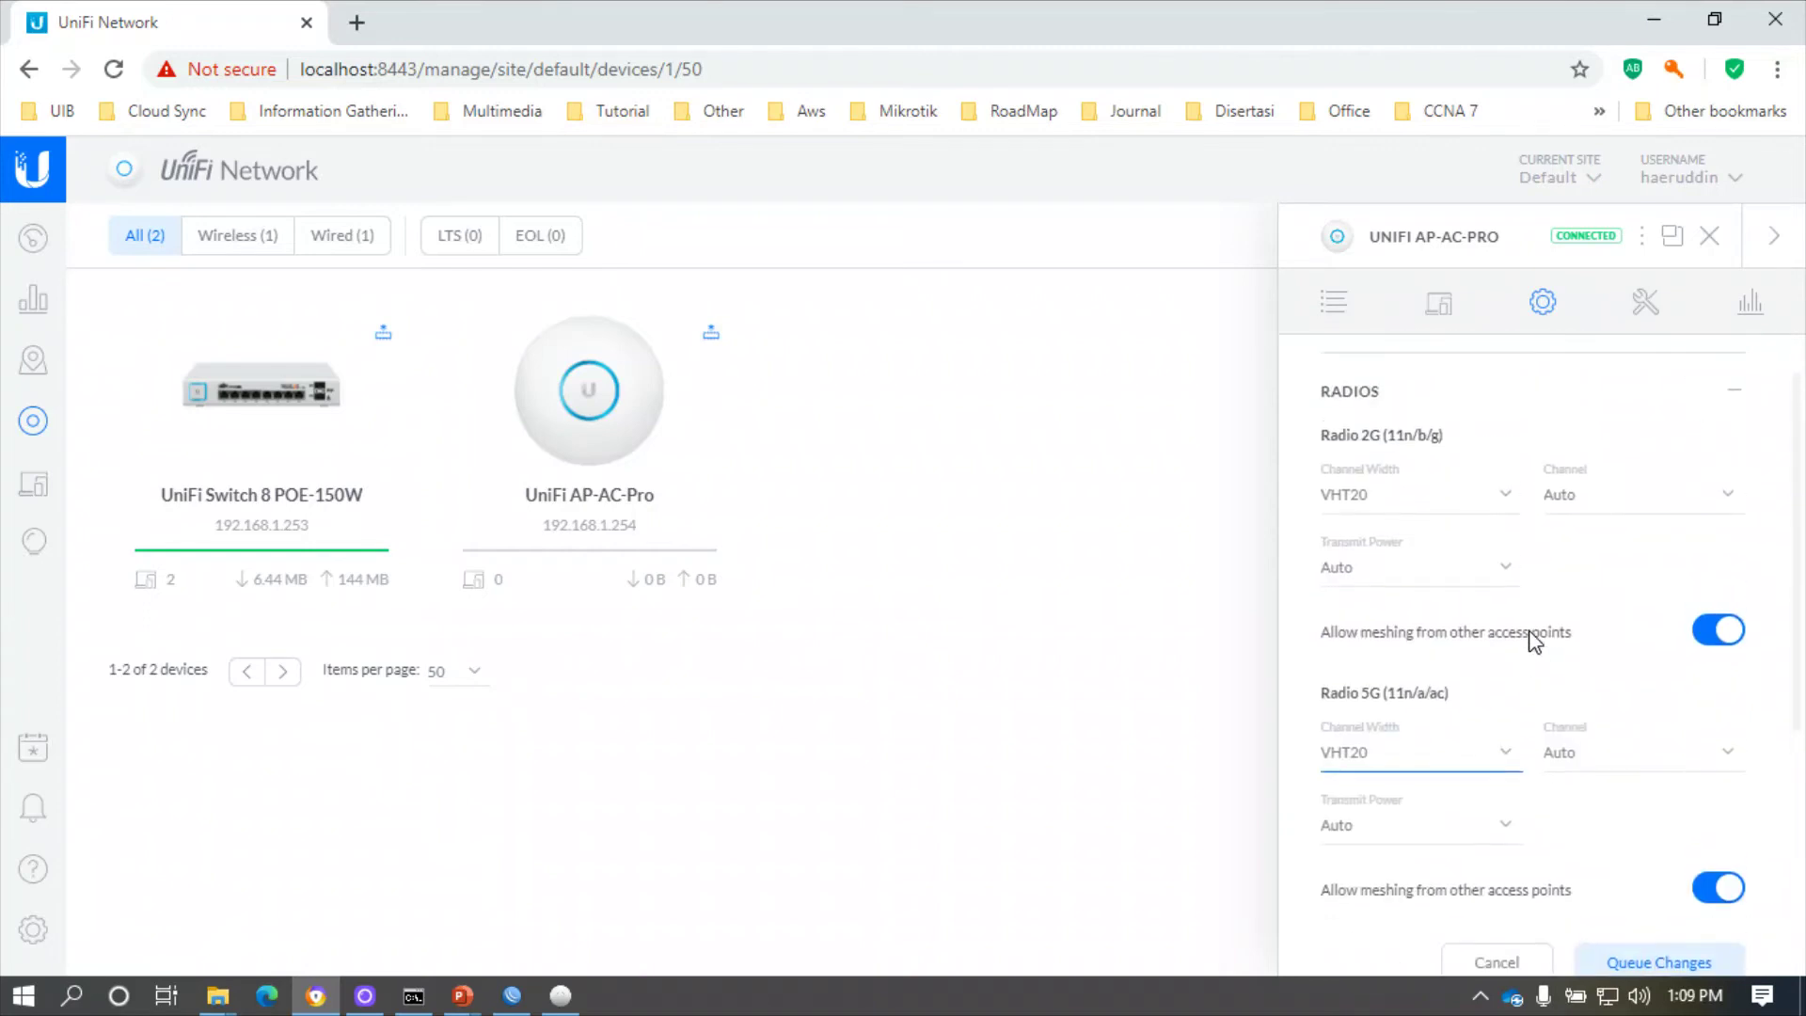
scroll(1530, 634, down, 5)
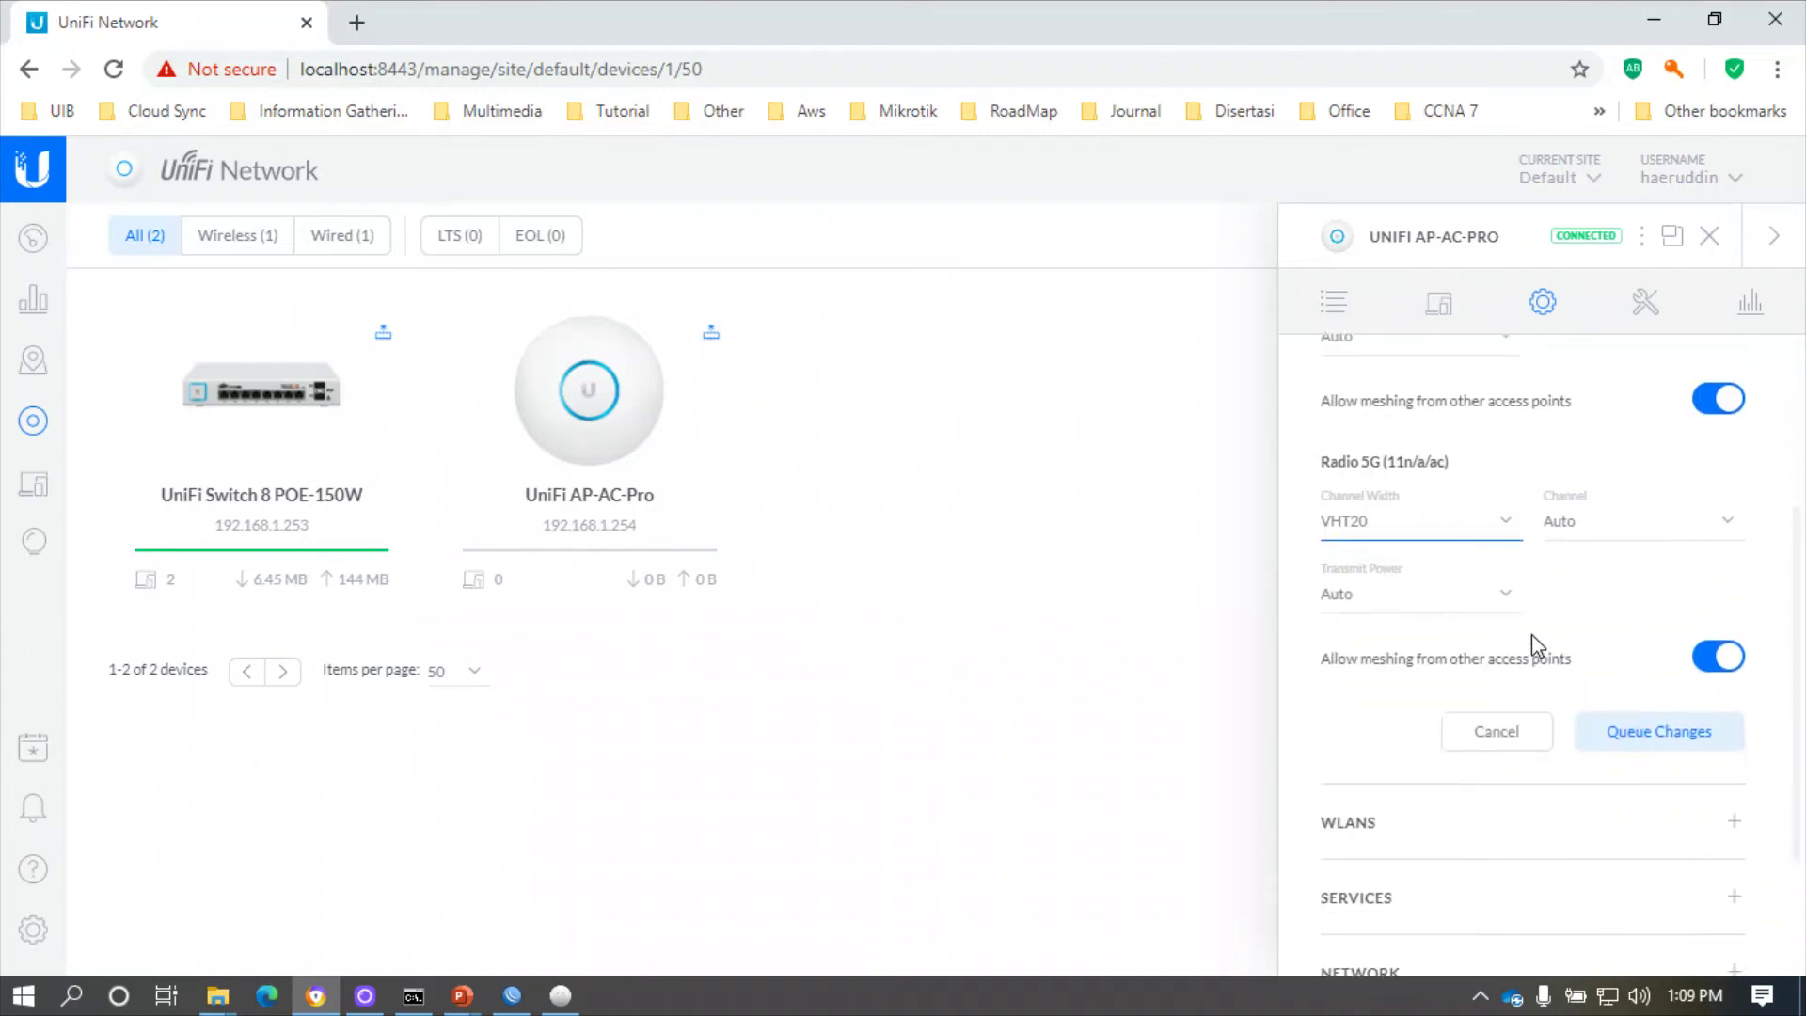
click(1661, 624)
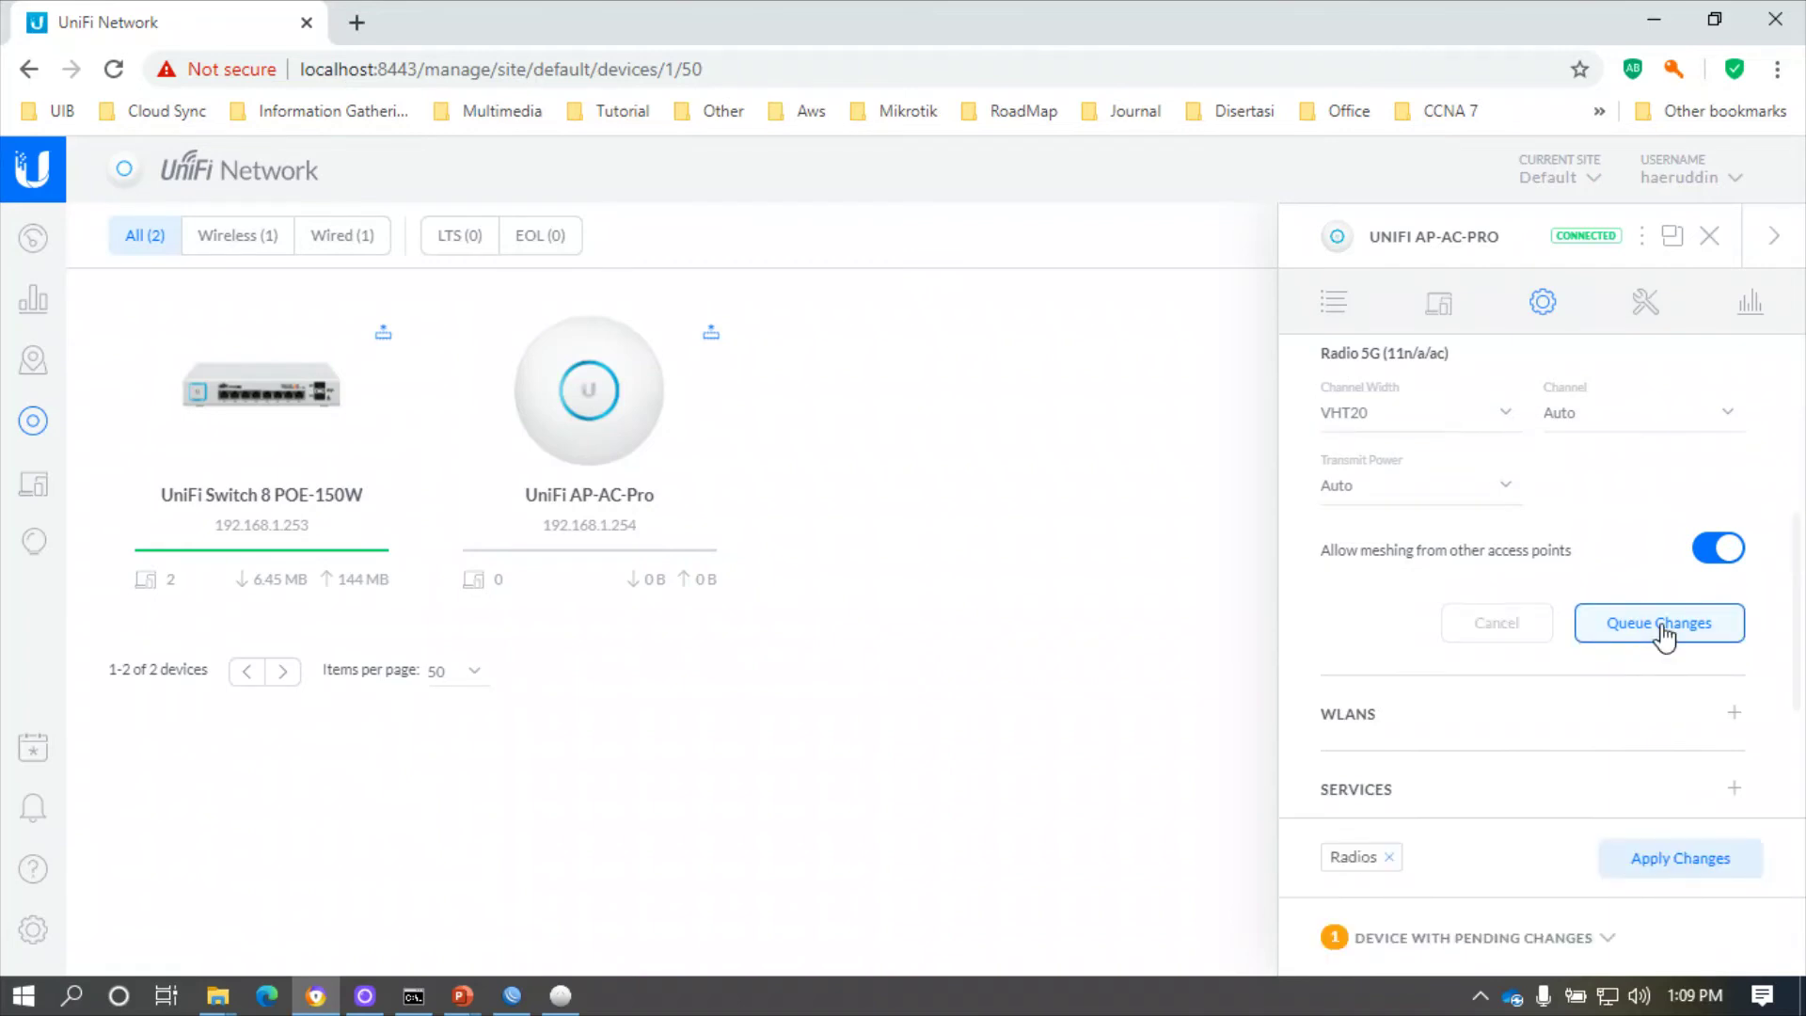
- Apply the pending radio changes and assign the Tets WLAN group to the 5G radio
click(1681, 860)
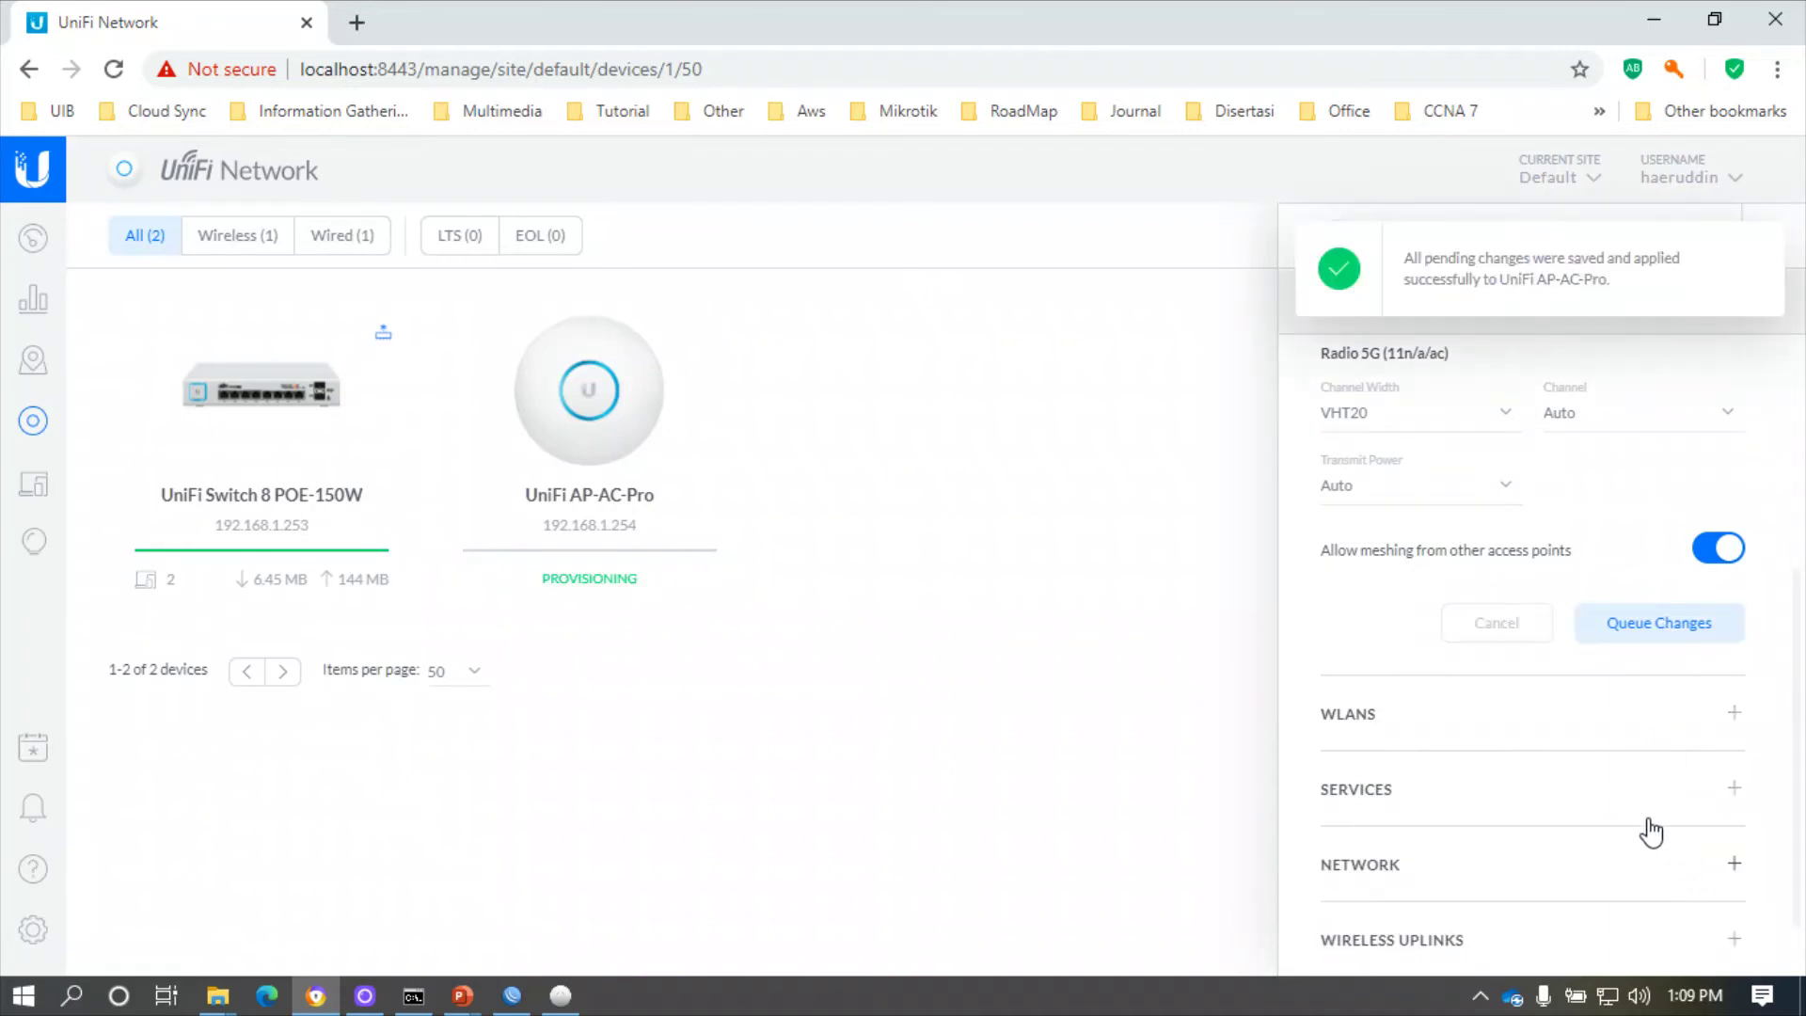
scroll(1463, 617, down, 1)
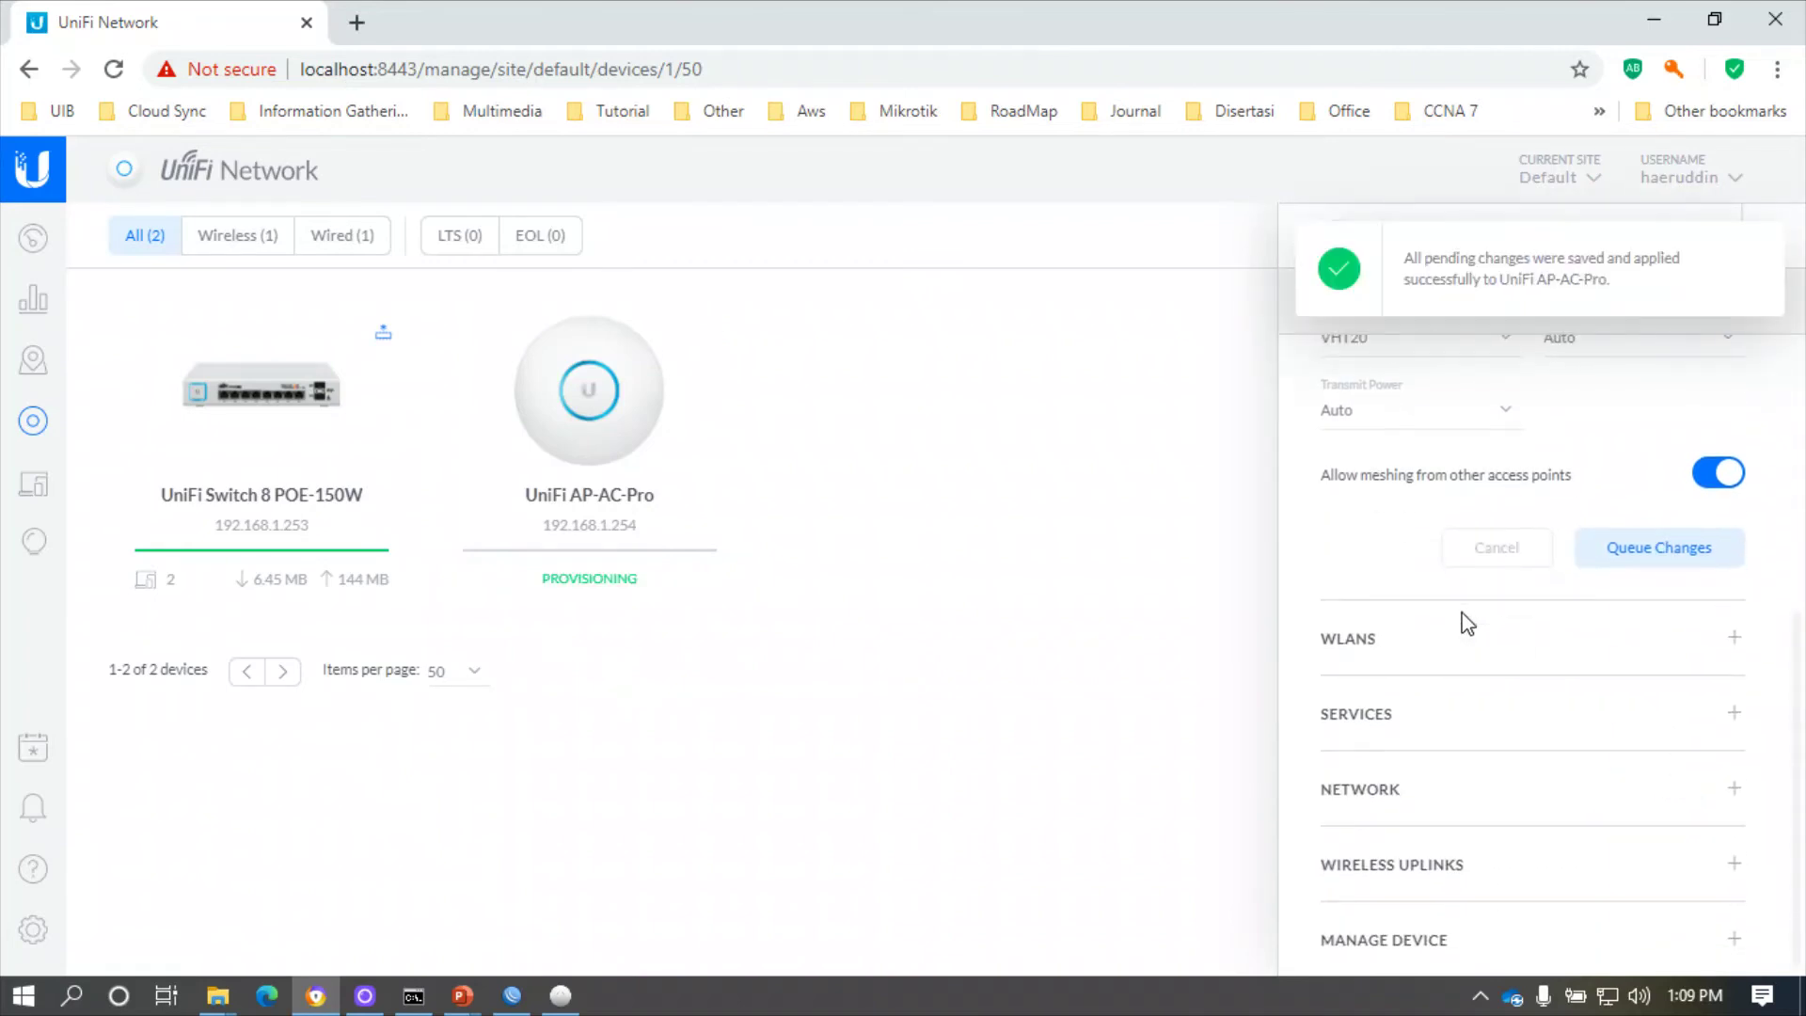
click(1432, 659)
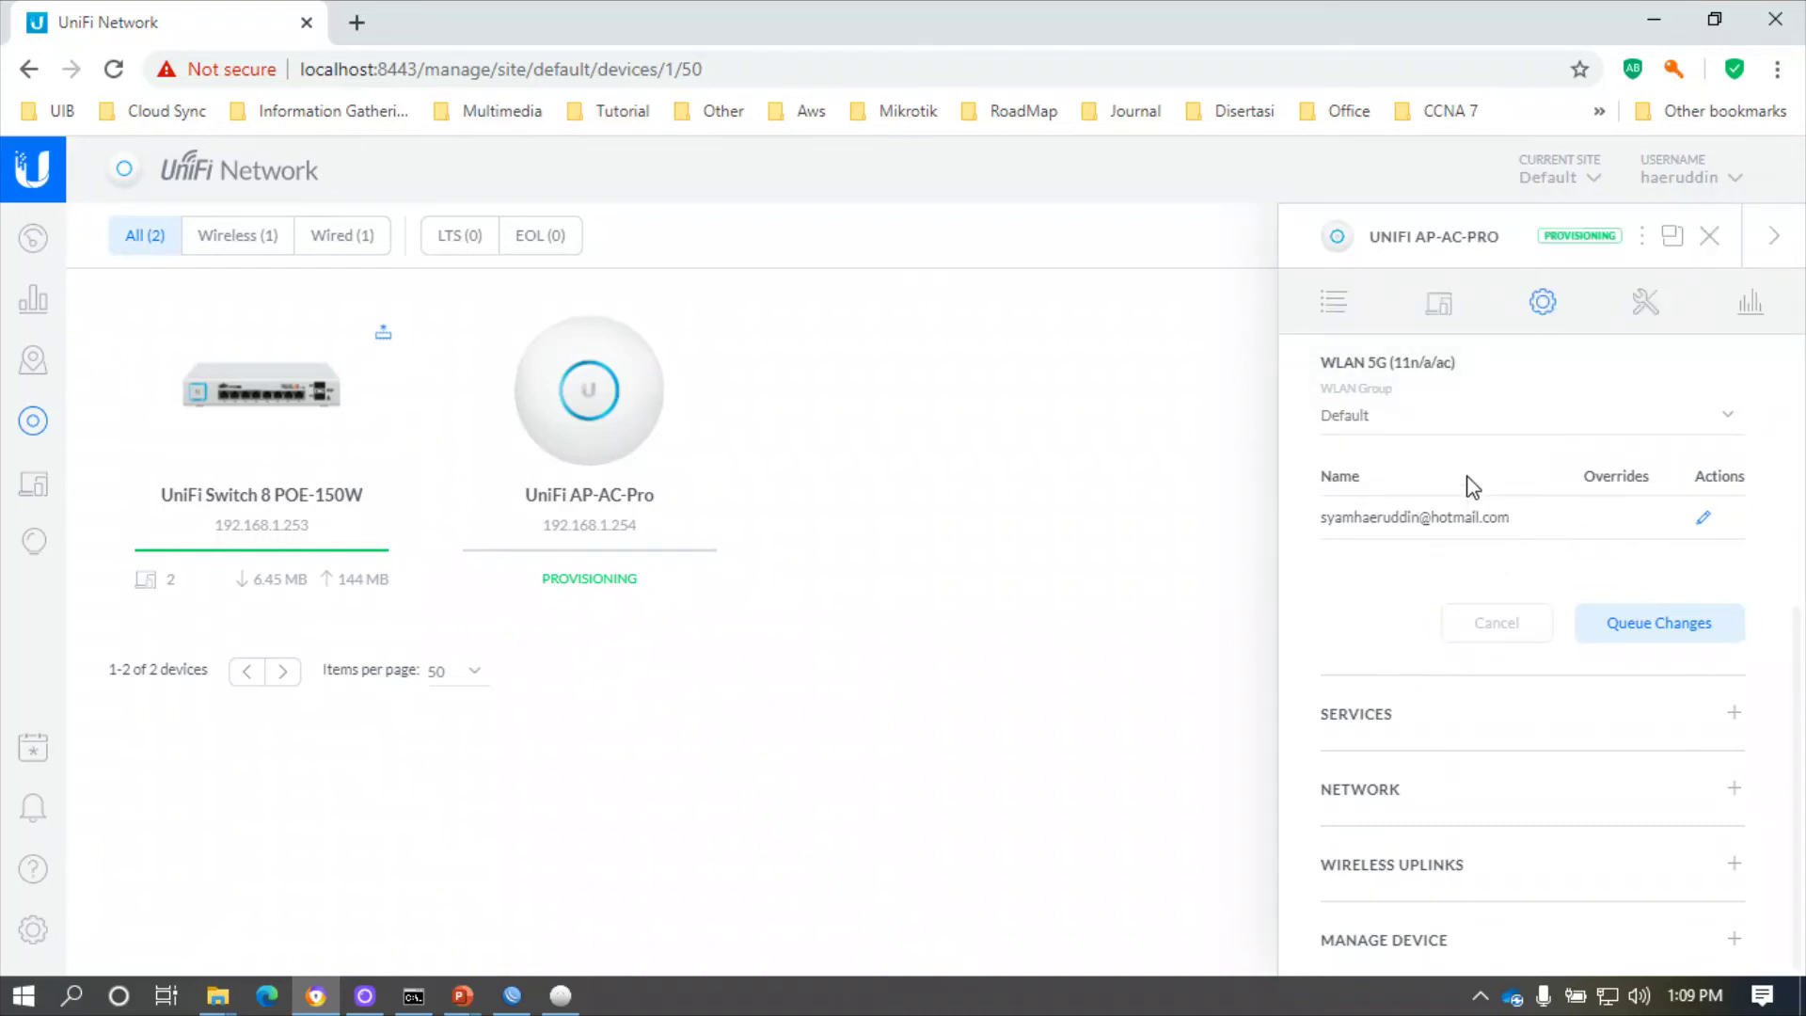
click(1435, 425)
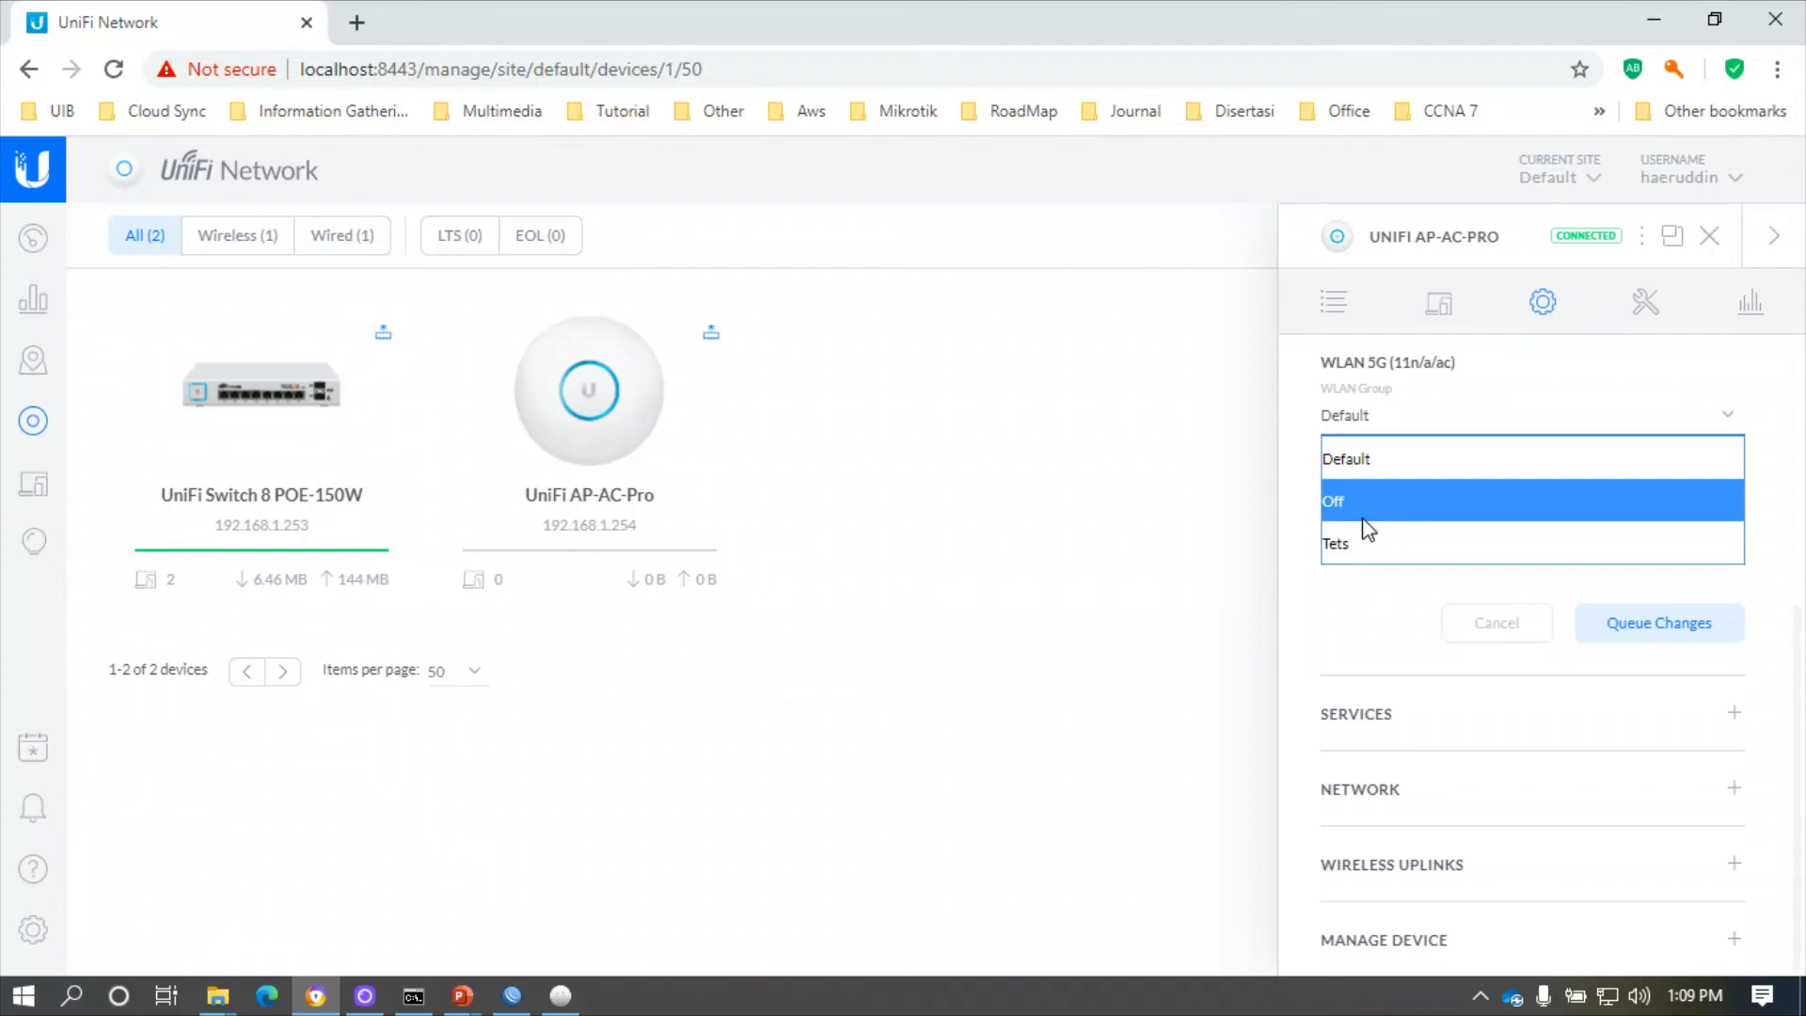
click(1347, 551)
- Assign the Tets WLAN group to the 2G radio, then queue and apply the WLAN changes
scroll(1370, 585, up, 2)
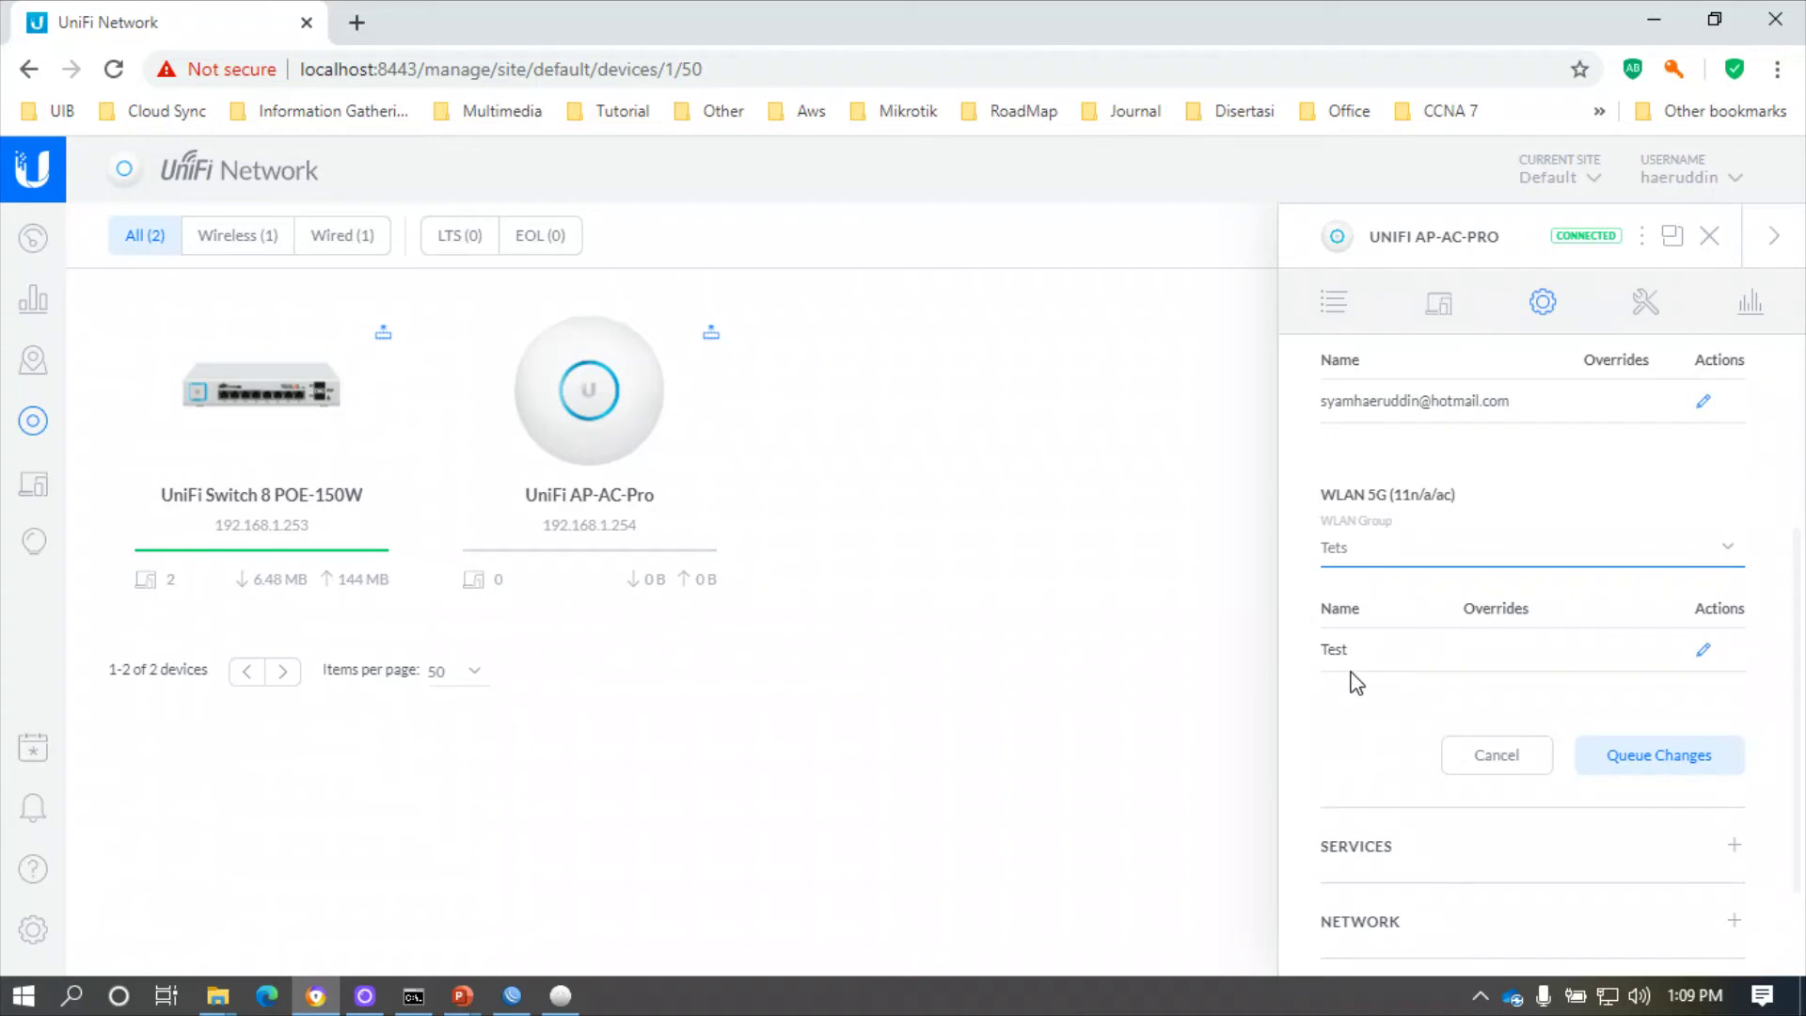
scroll(1422, 649, up, 2)
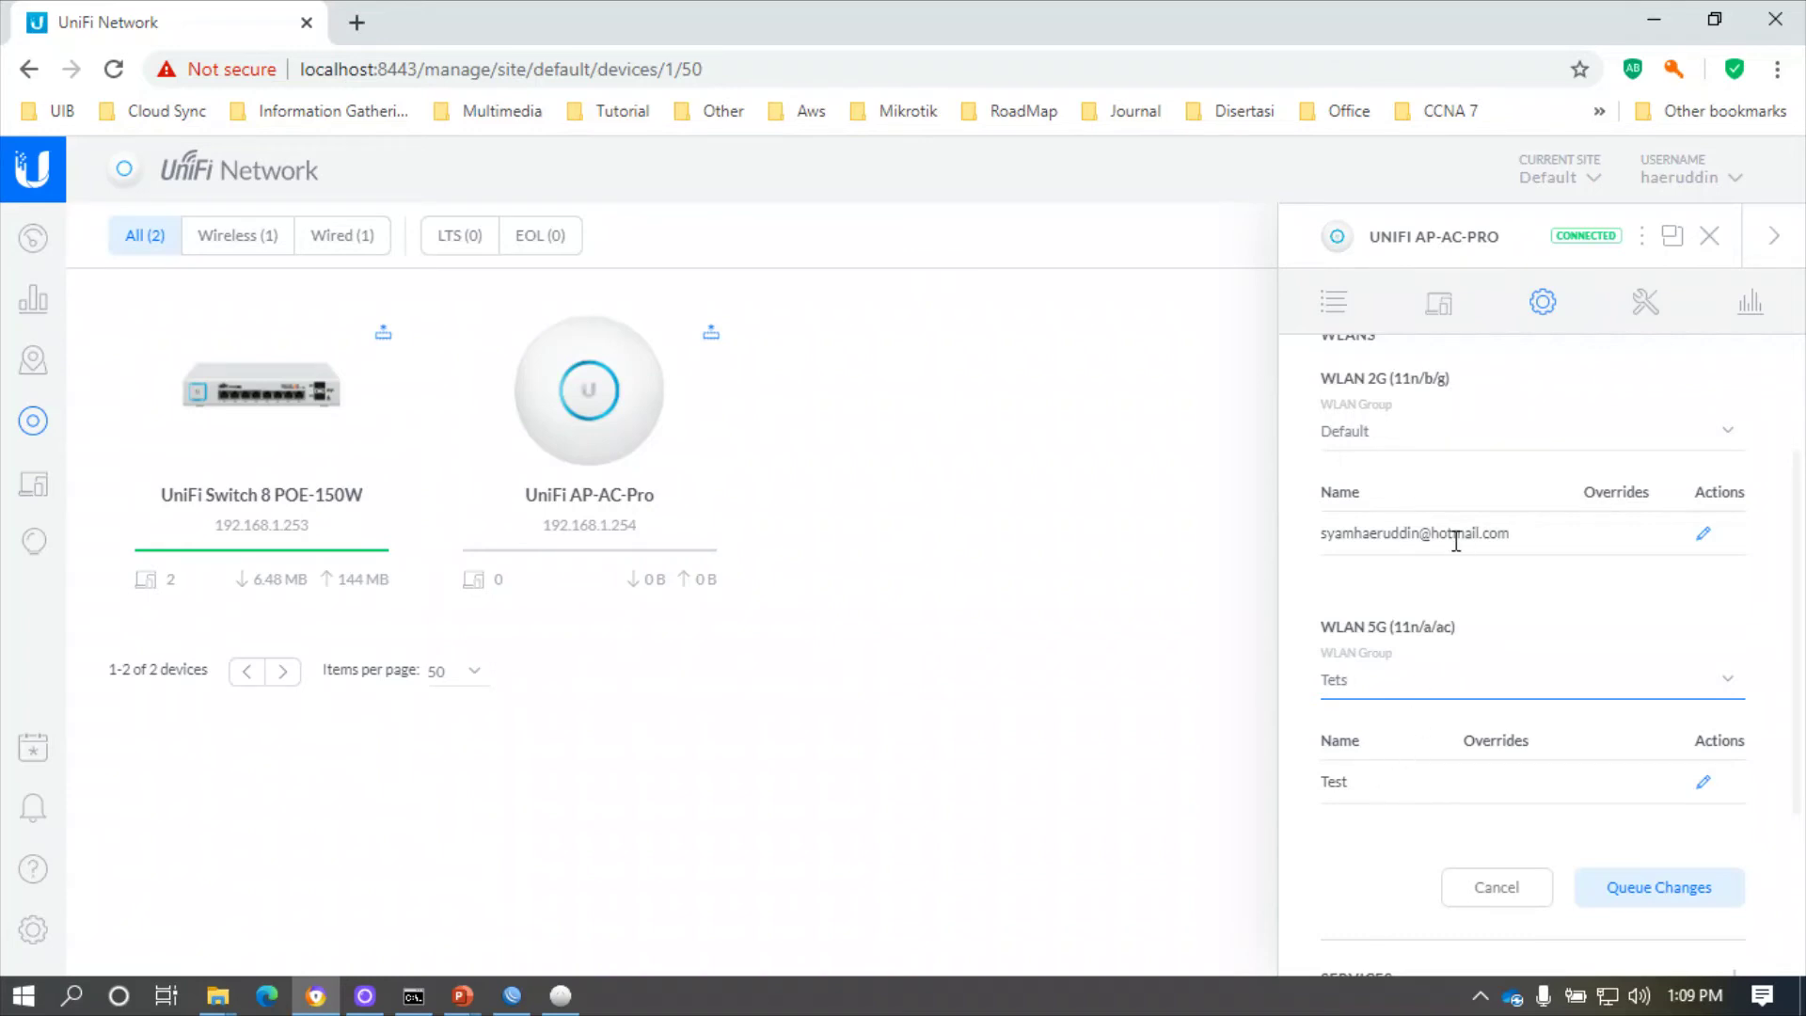
click(1399, 442)
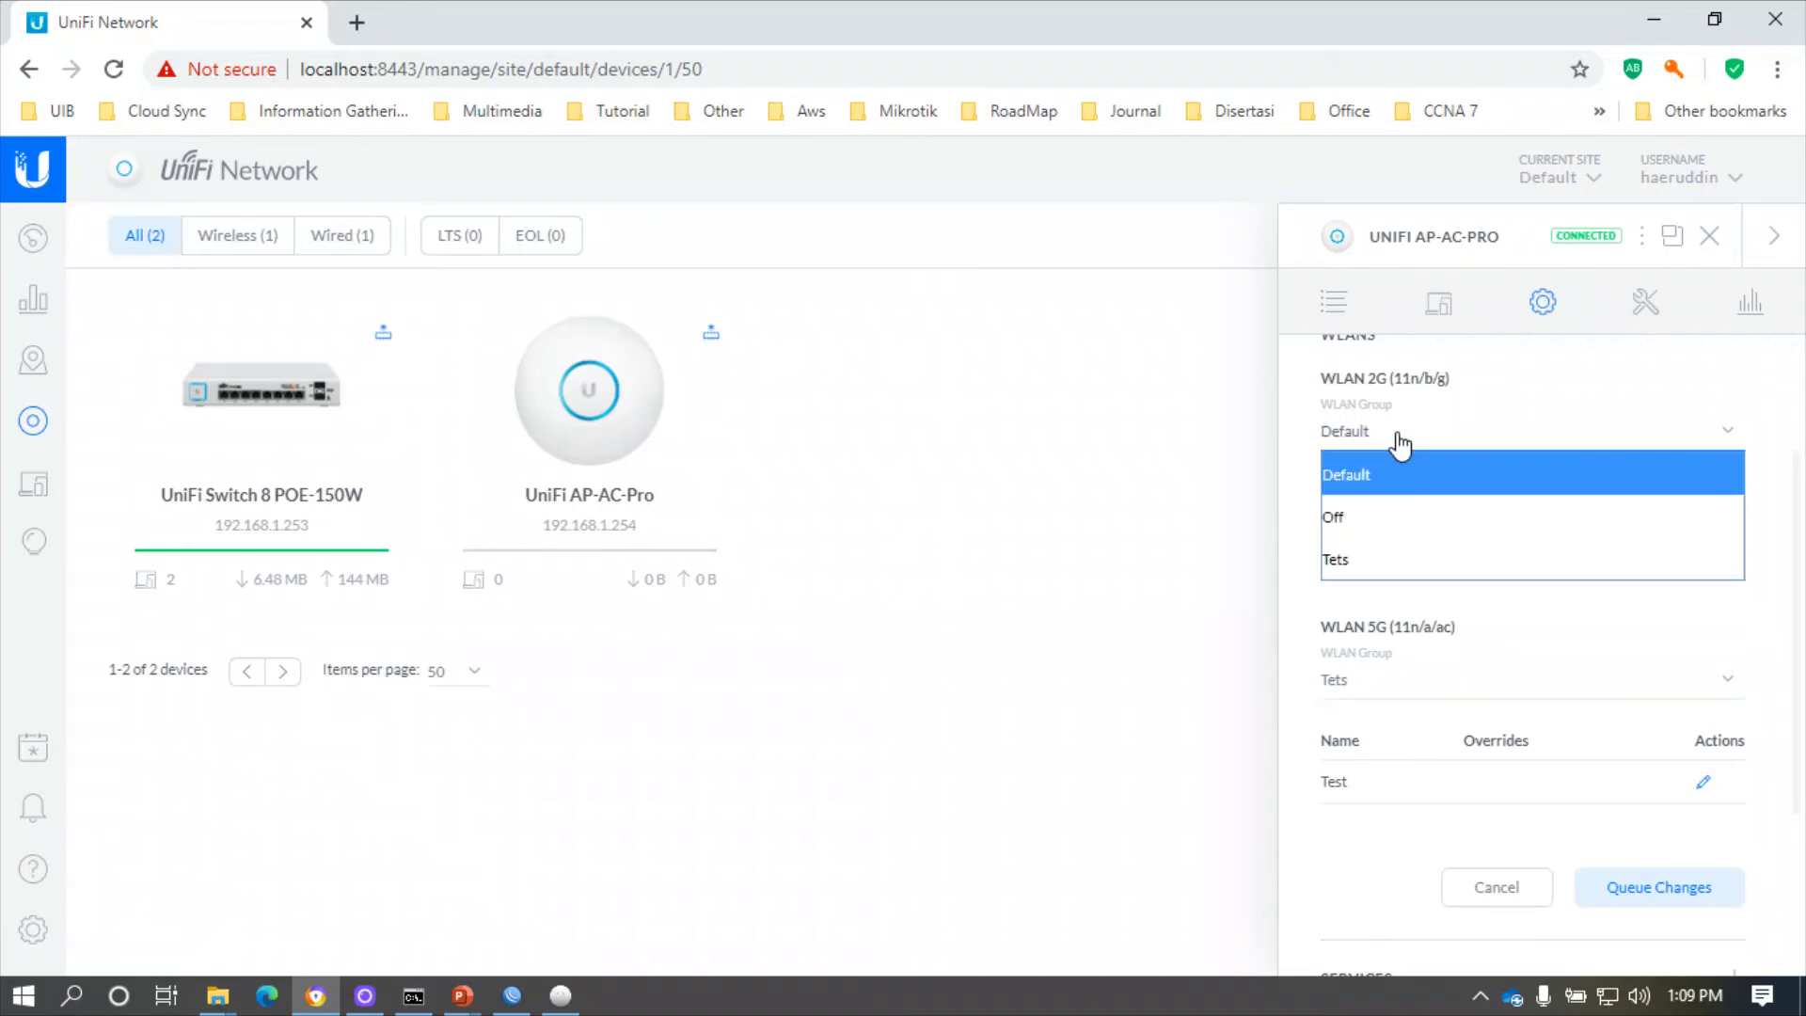
click(1354, 565)
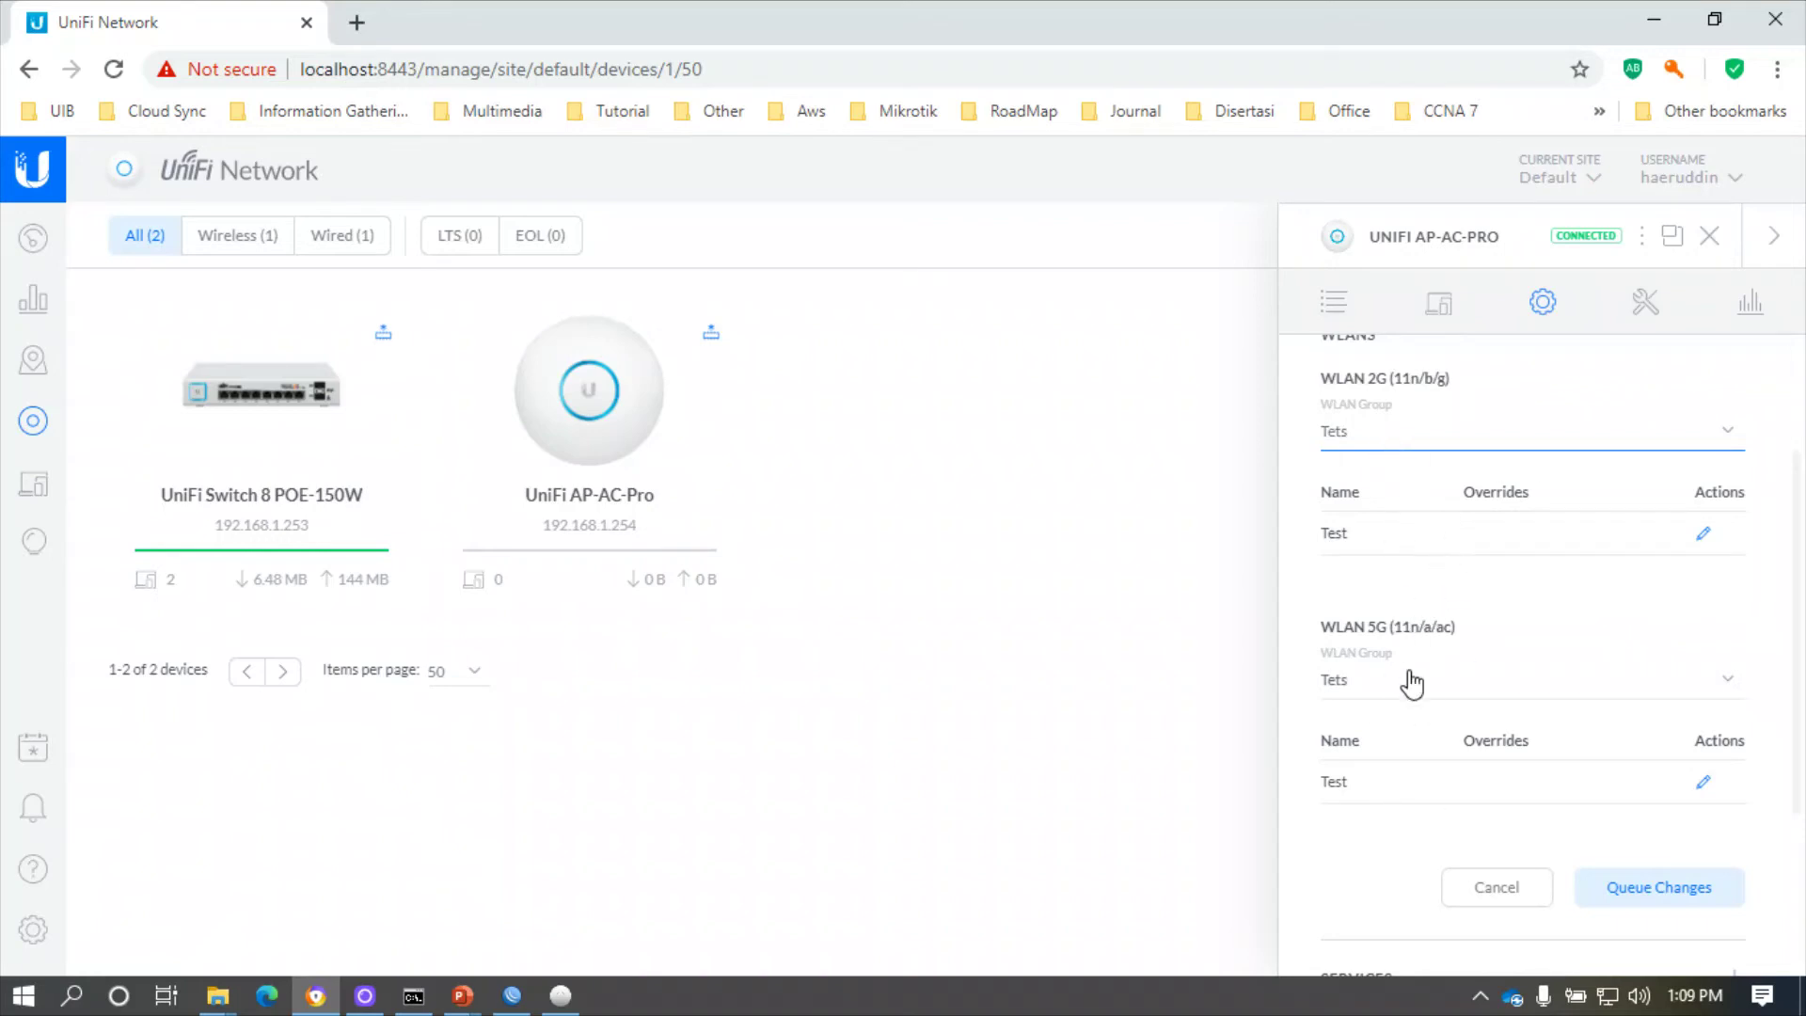
scroll(1486, 646, down, 1)
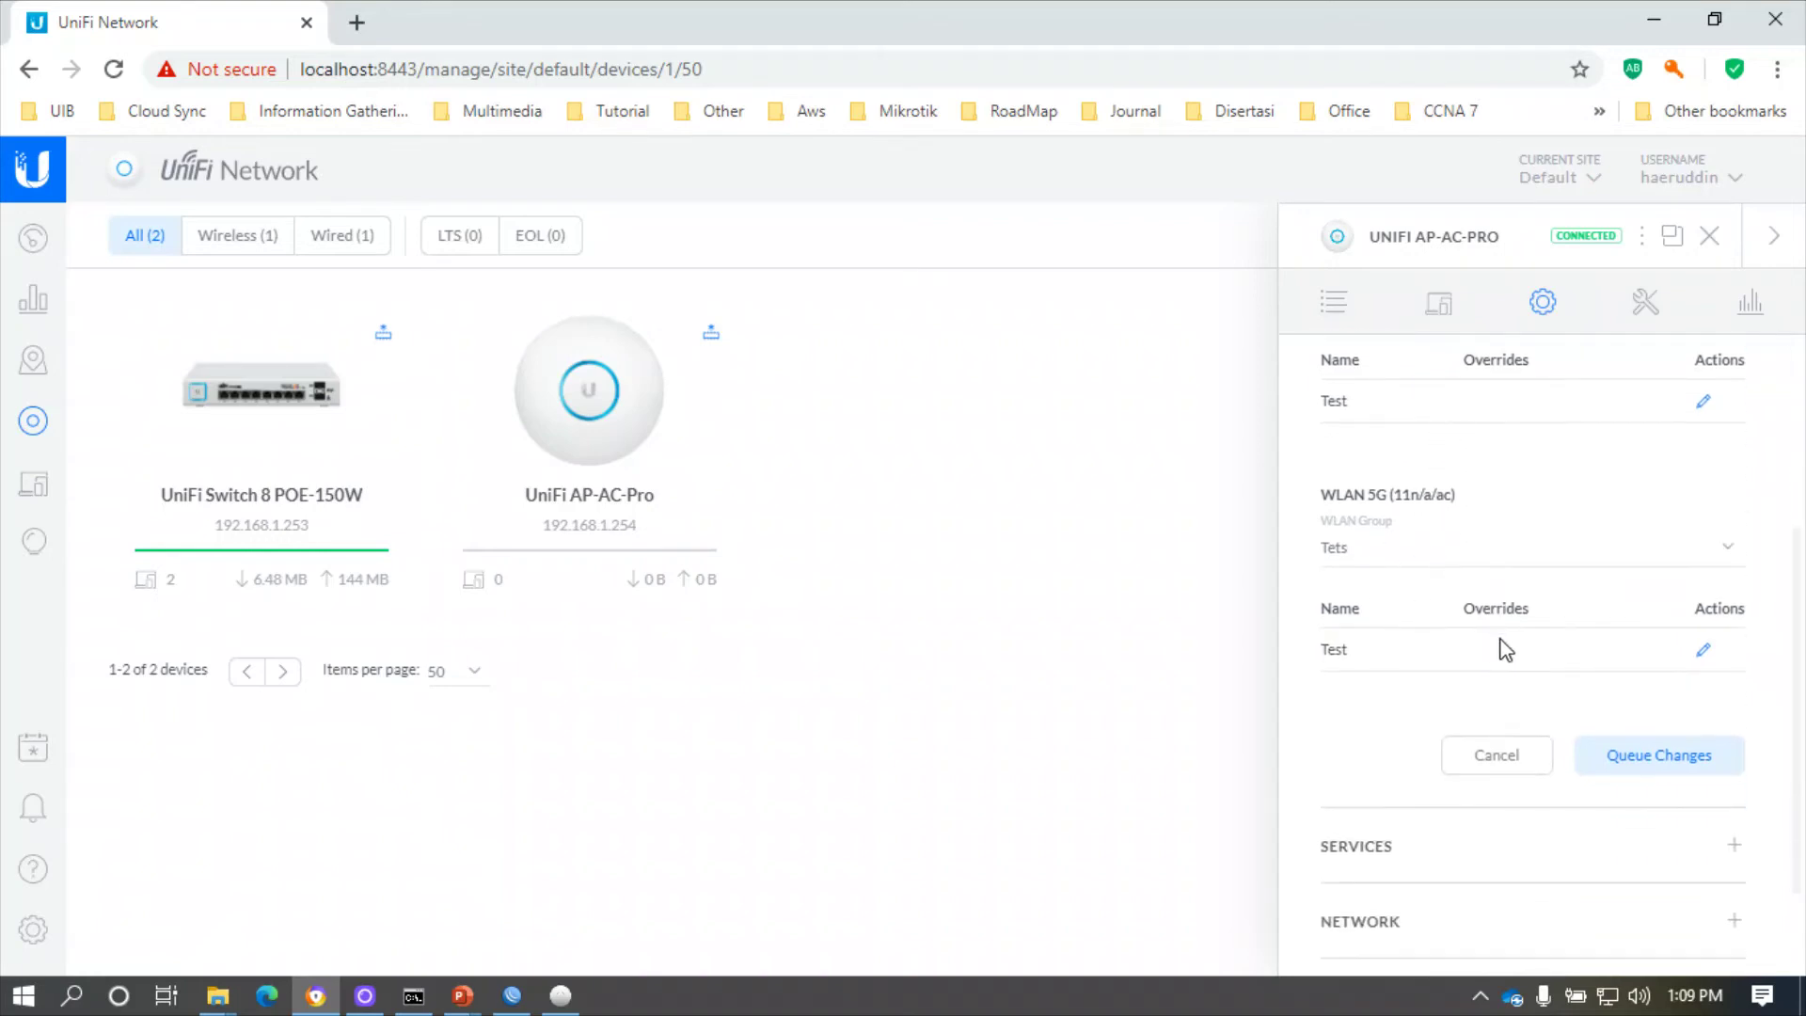
click(1657, 768)
click(1668, 859)
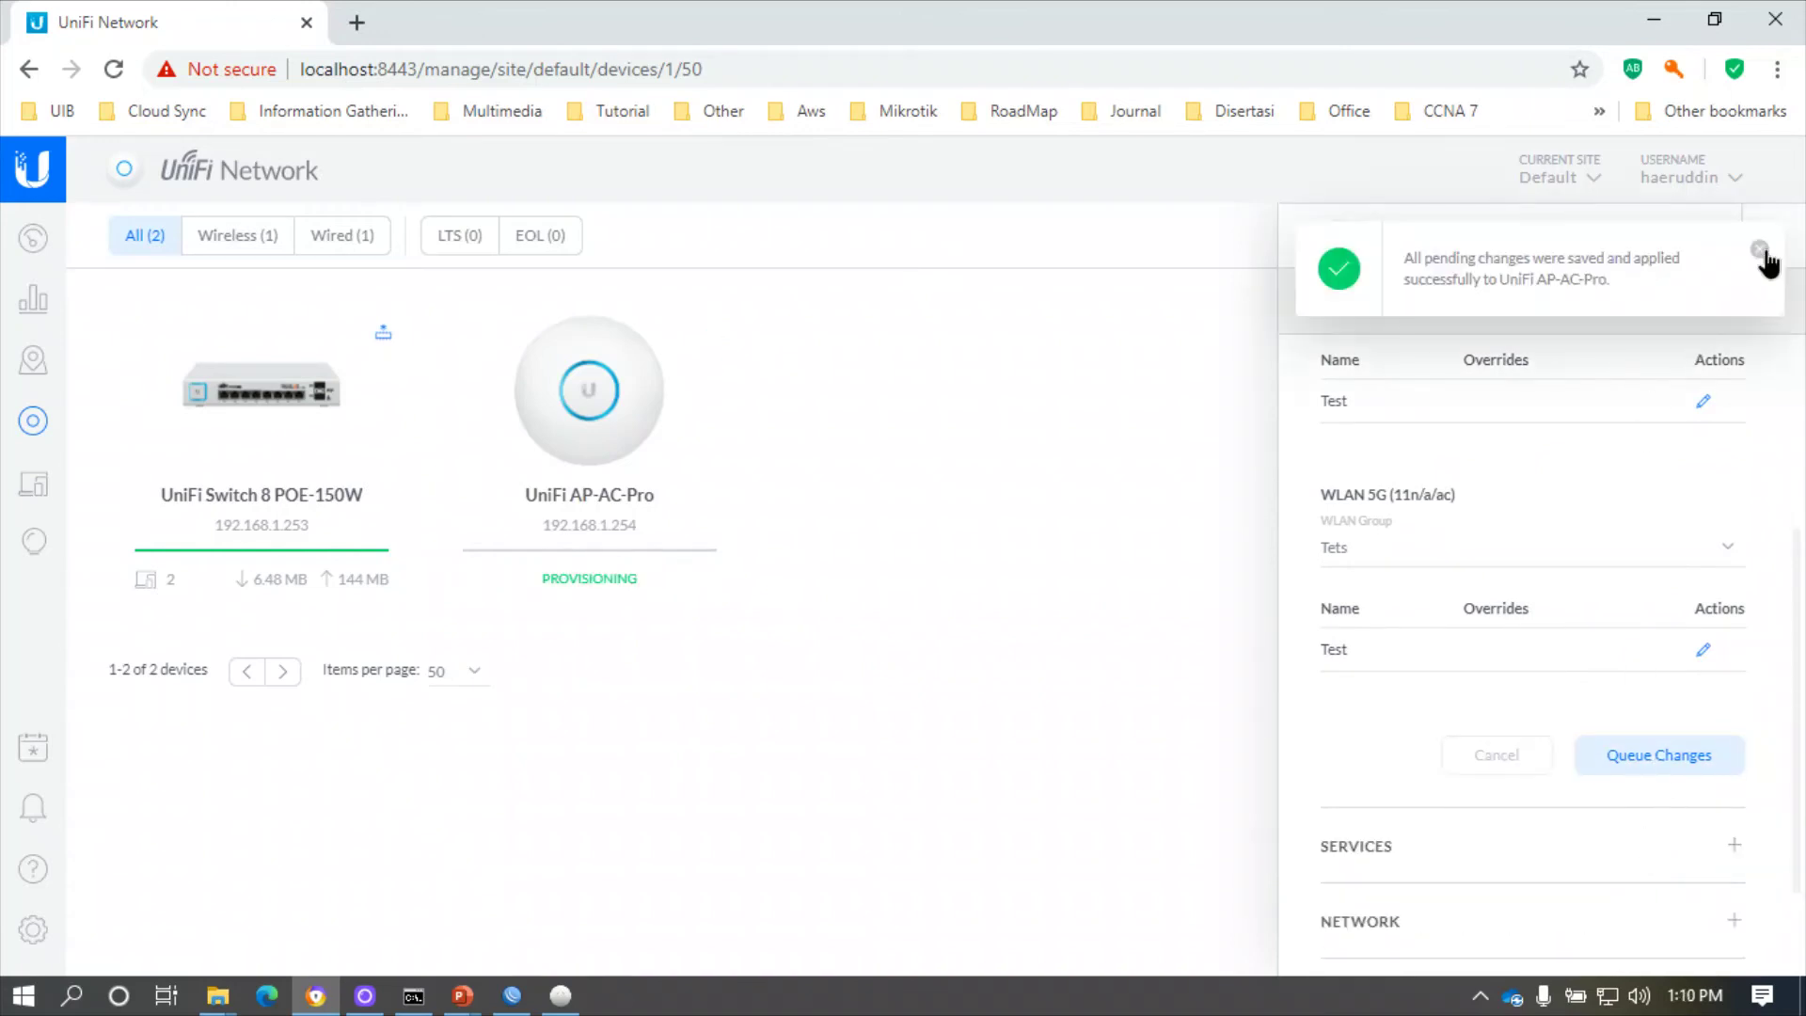
click(1759, 250)
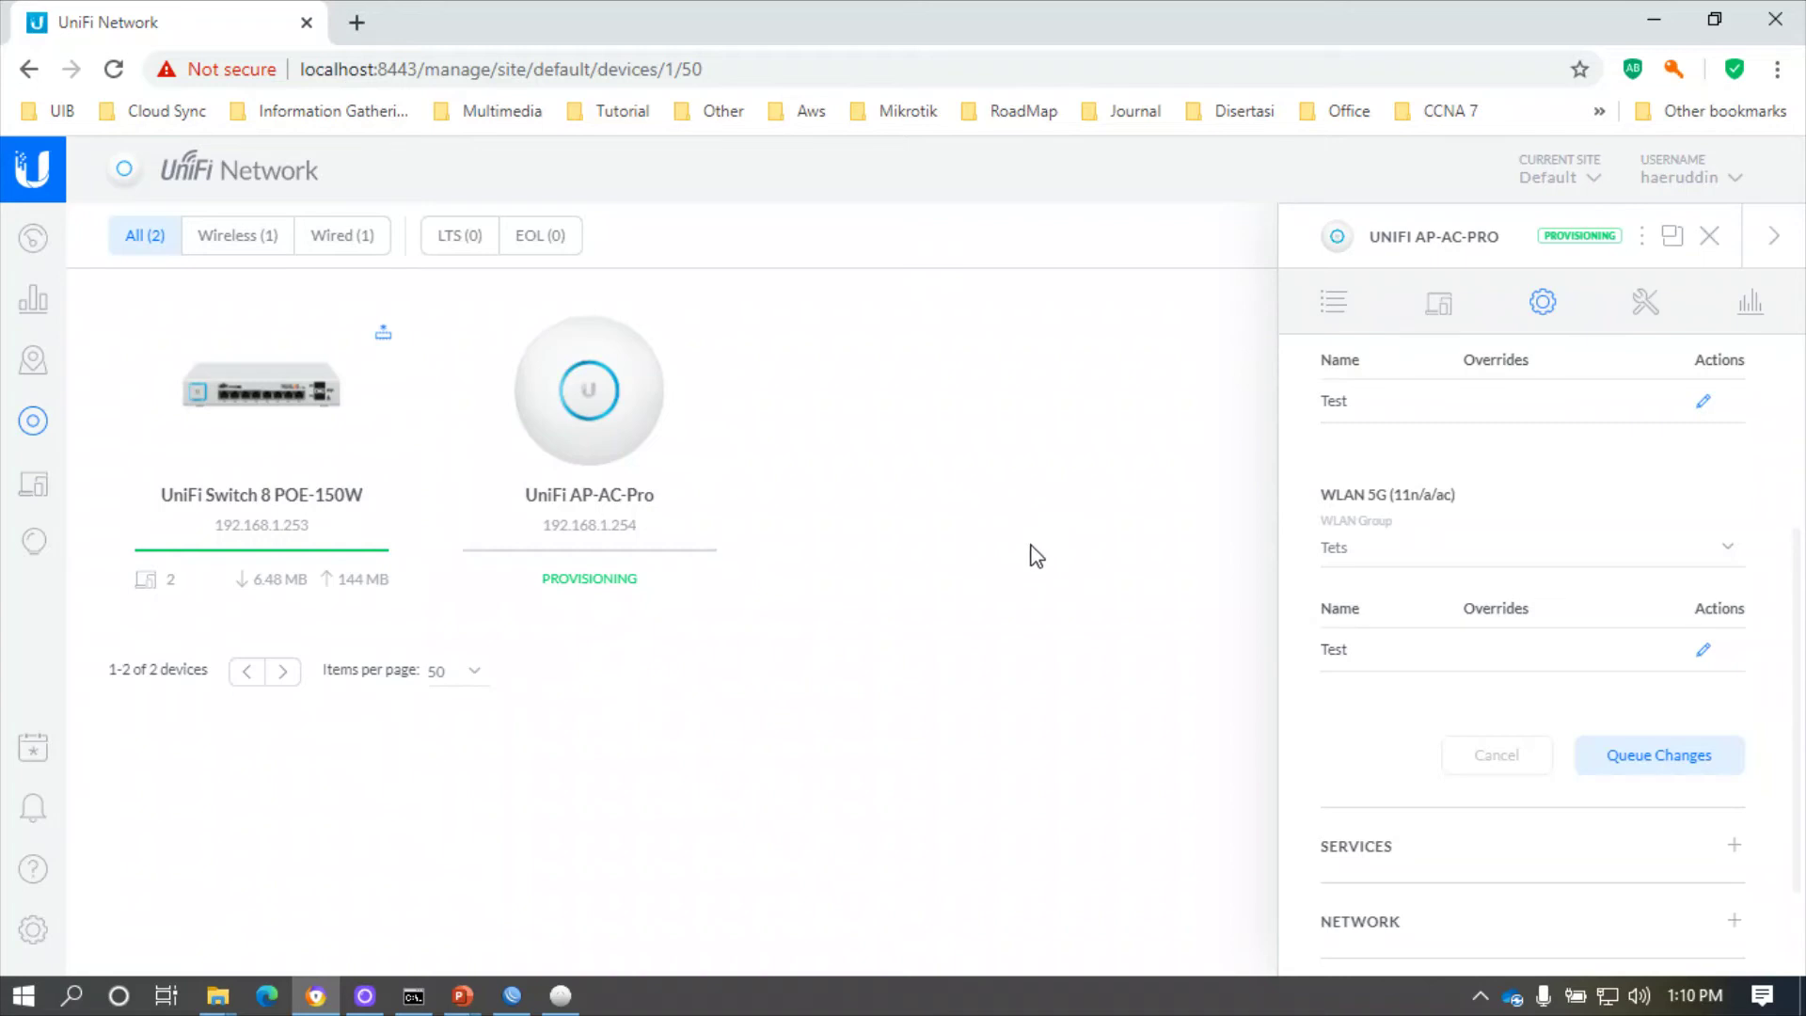
- Close the access point details and view the UniFi Switch 8 POE-150W overview (firmware 4.0.80.10875, IP 192.168.1.253)
scroll(1382, 543, up, 4)
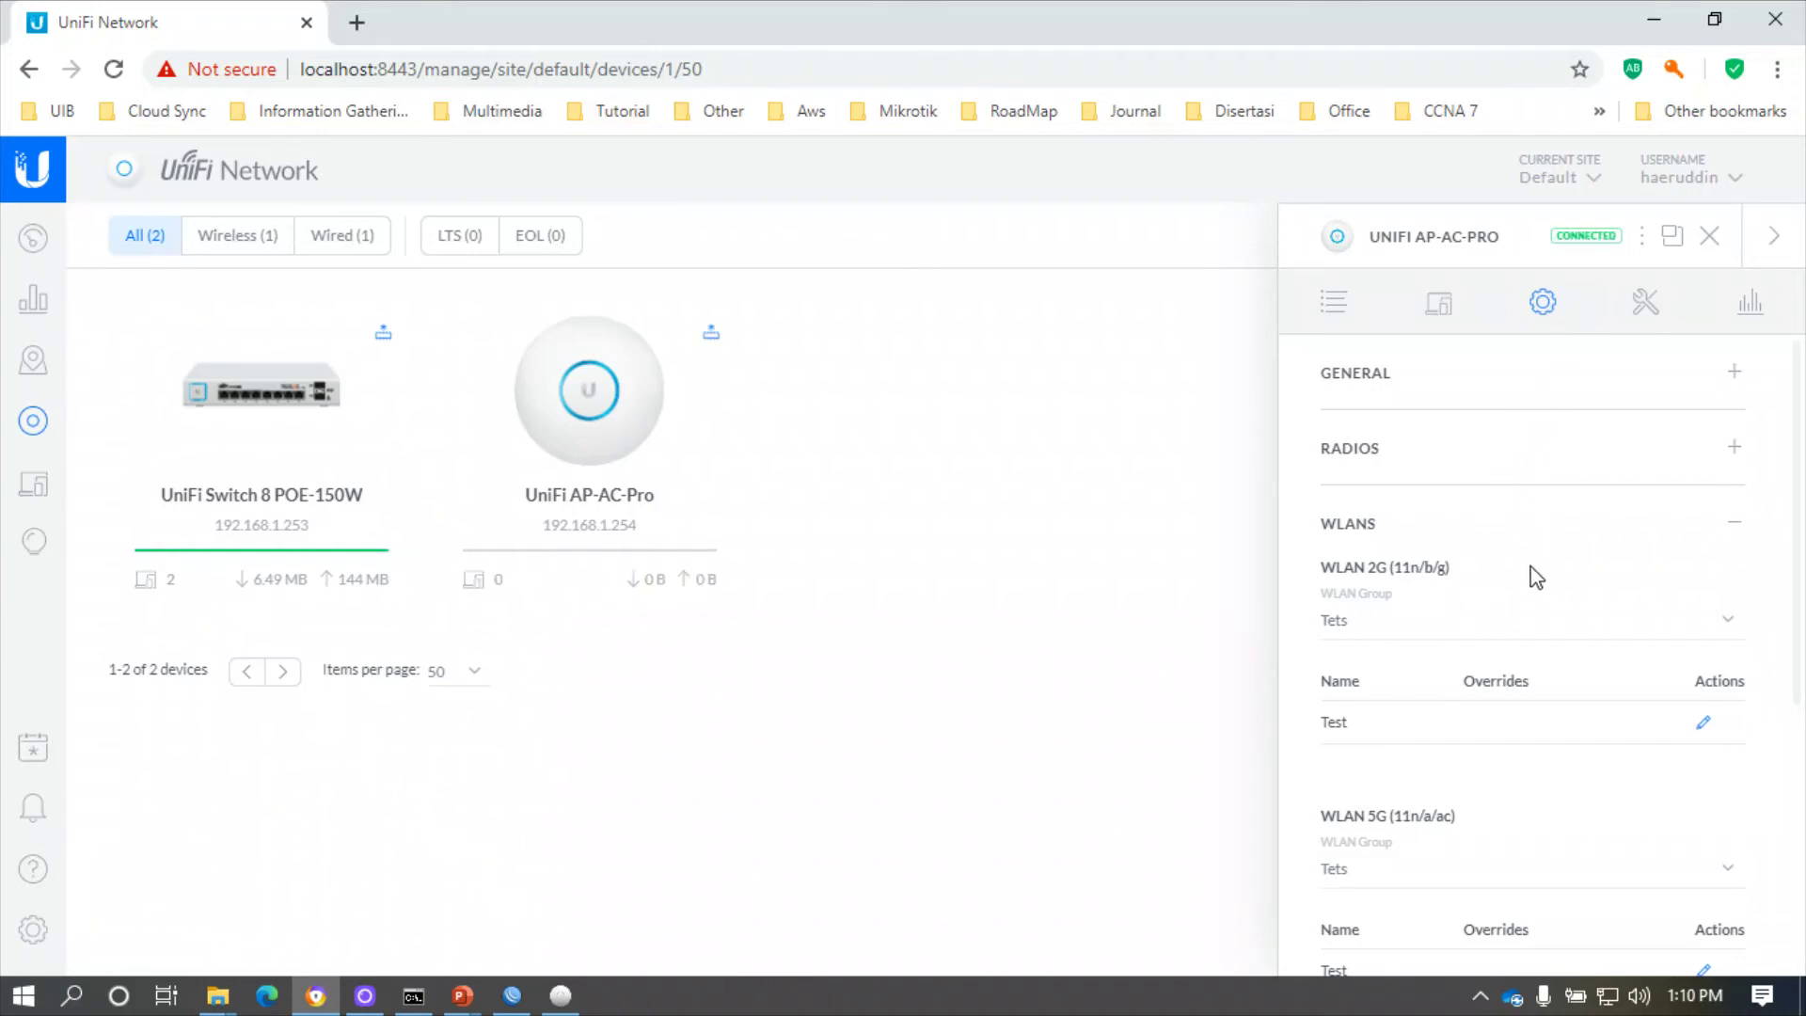
click(1710, 237)
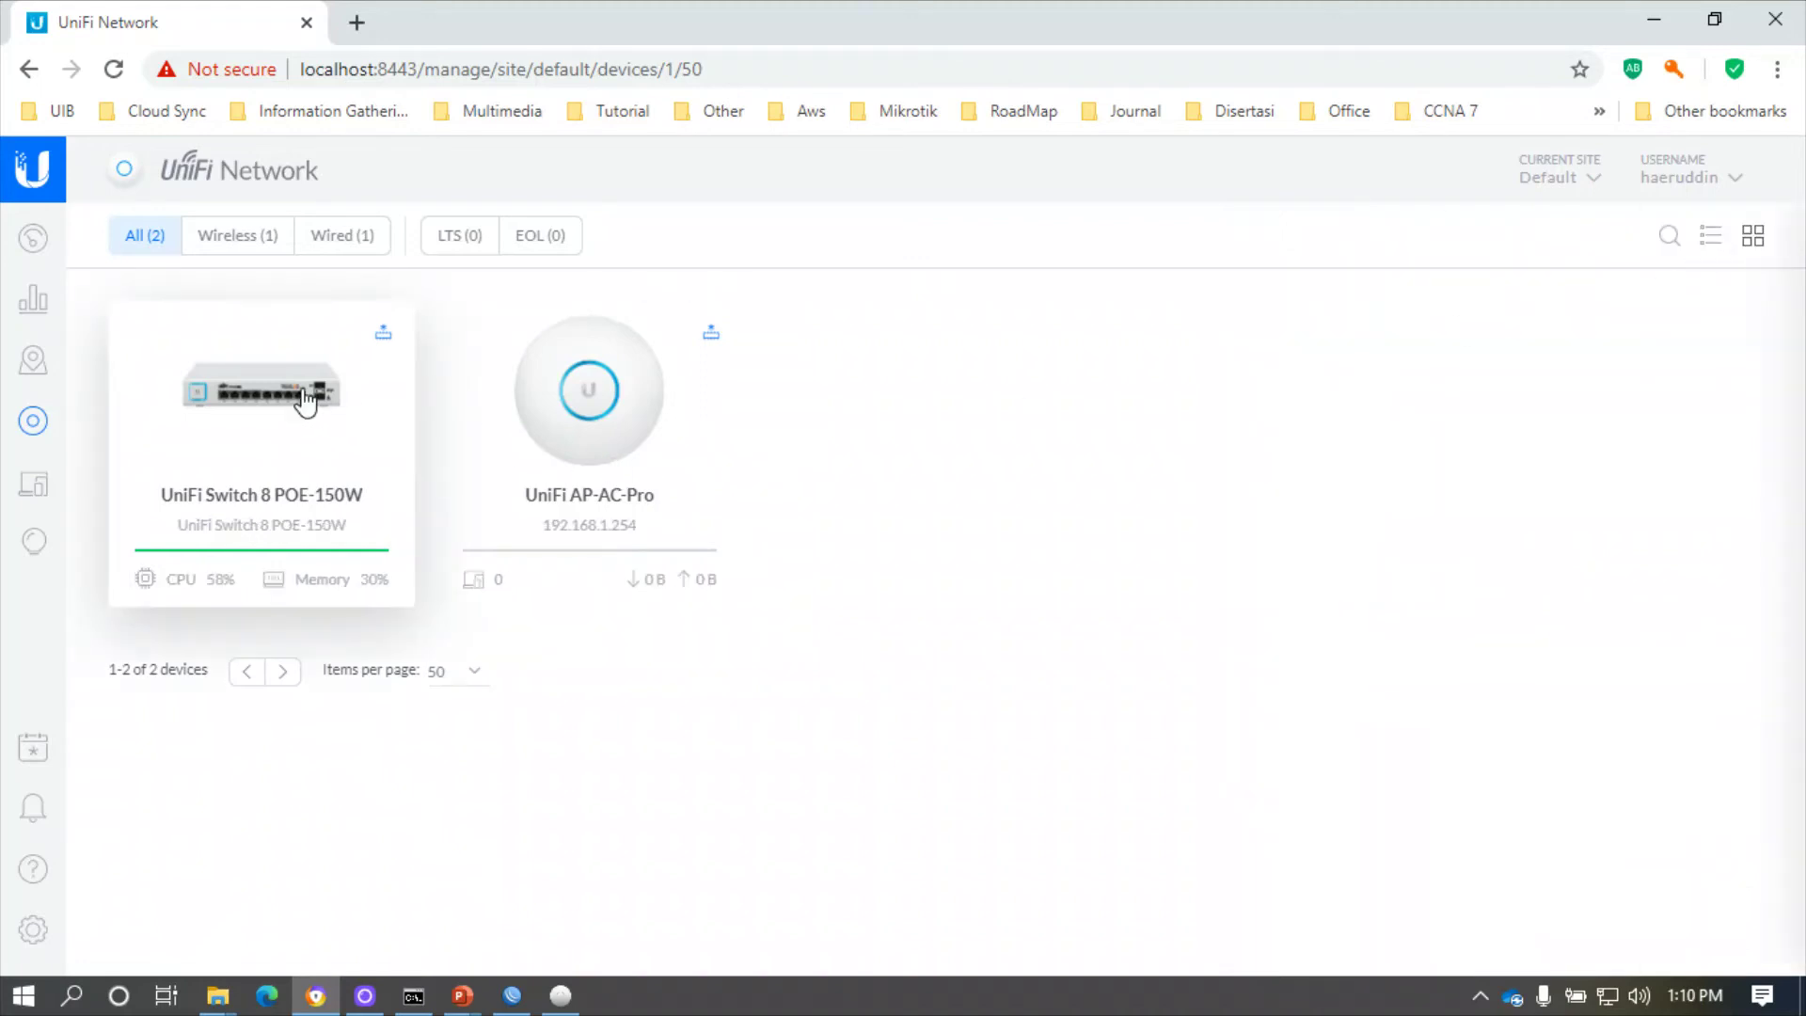
click(306, 400)
scroll(1469, 528, down, 1)
scroll(1469, 528, up, 1)
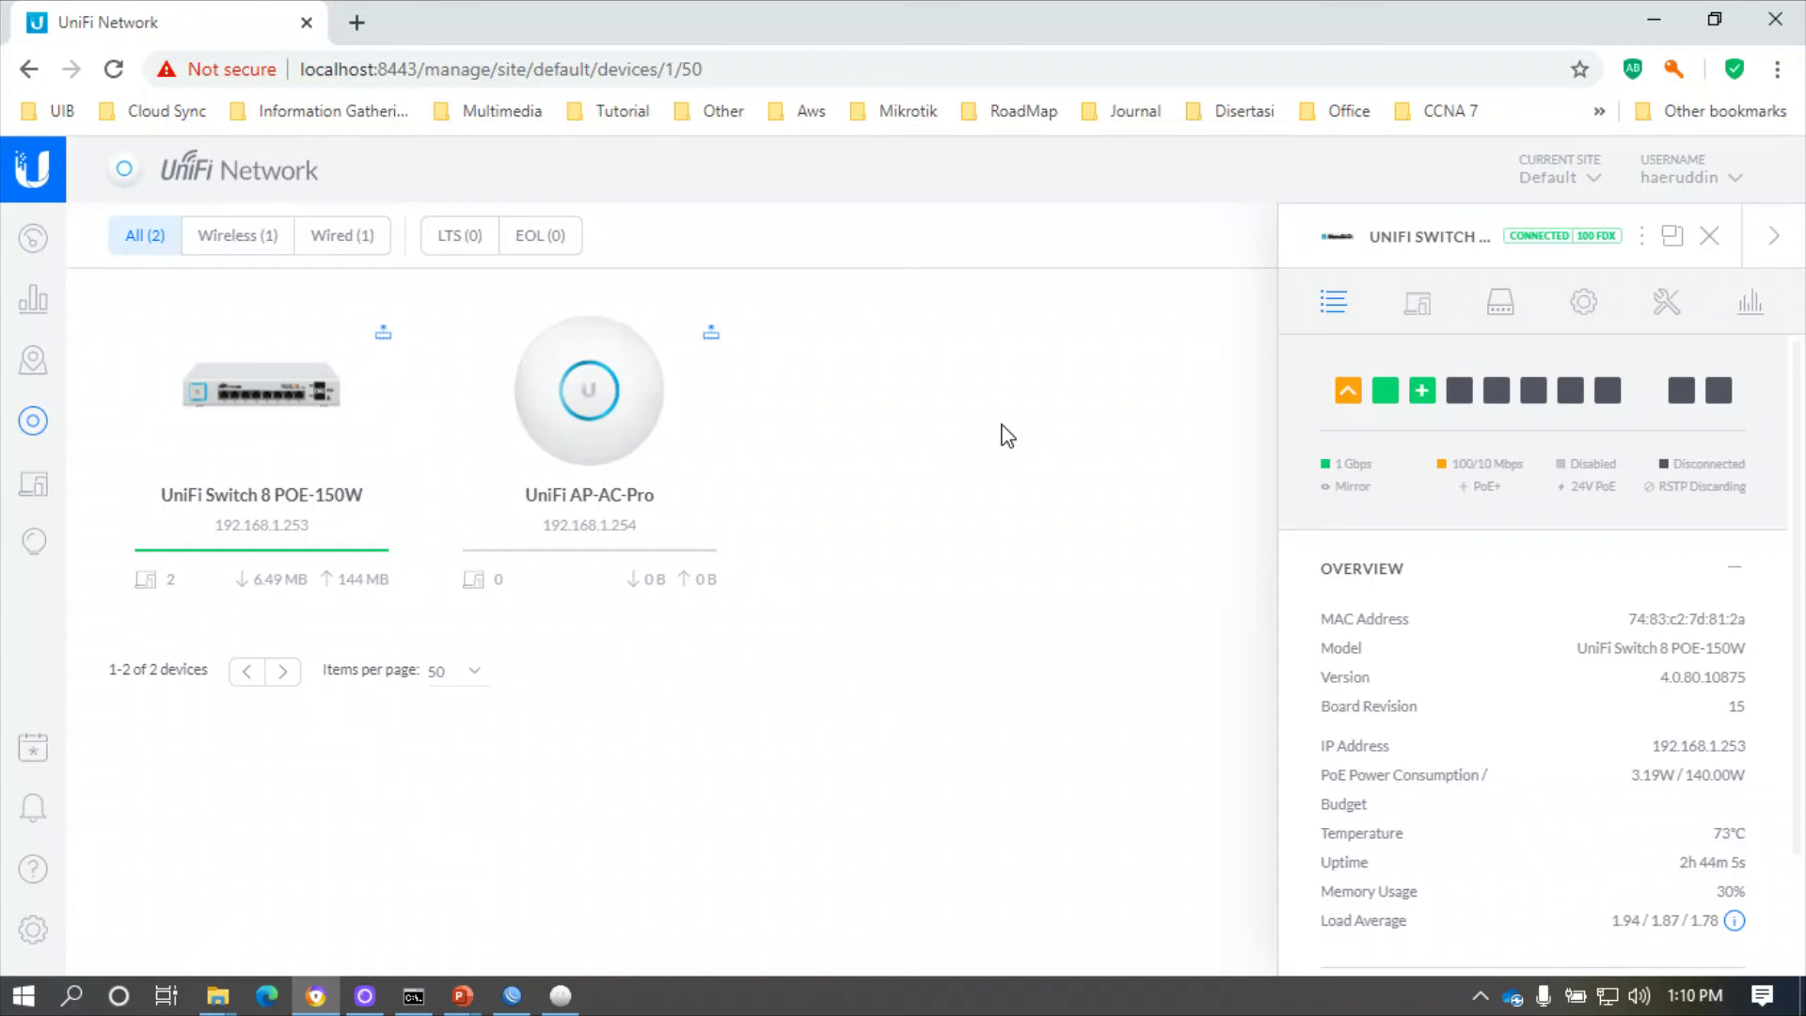
- Turn Wi-Fi back on and join the secured Test network from the taskbar network list
click(1608, 997)
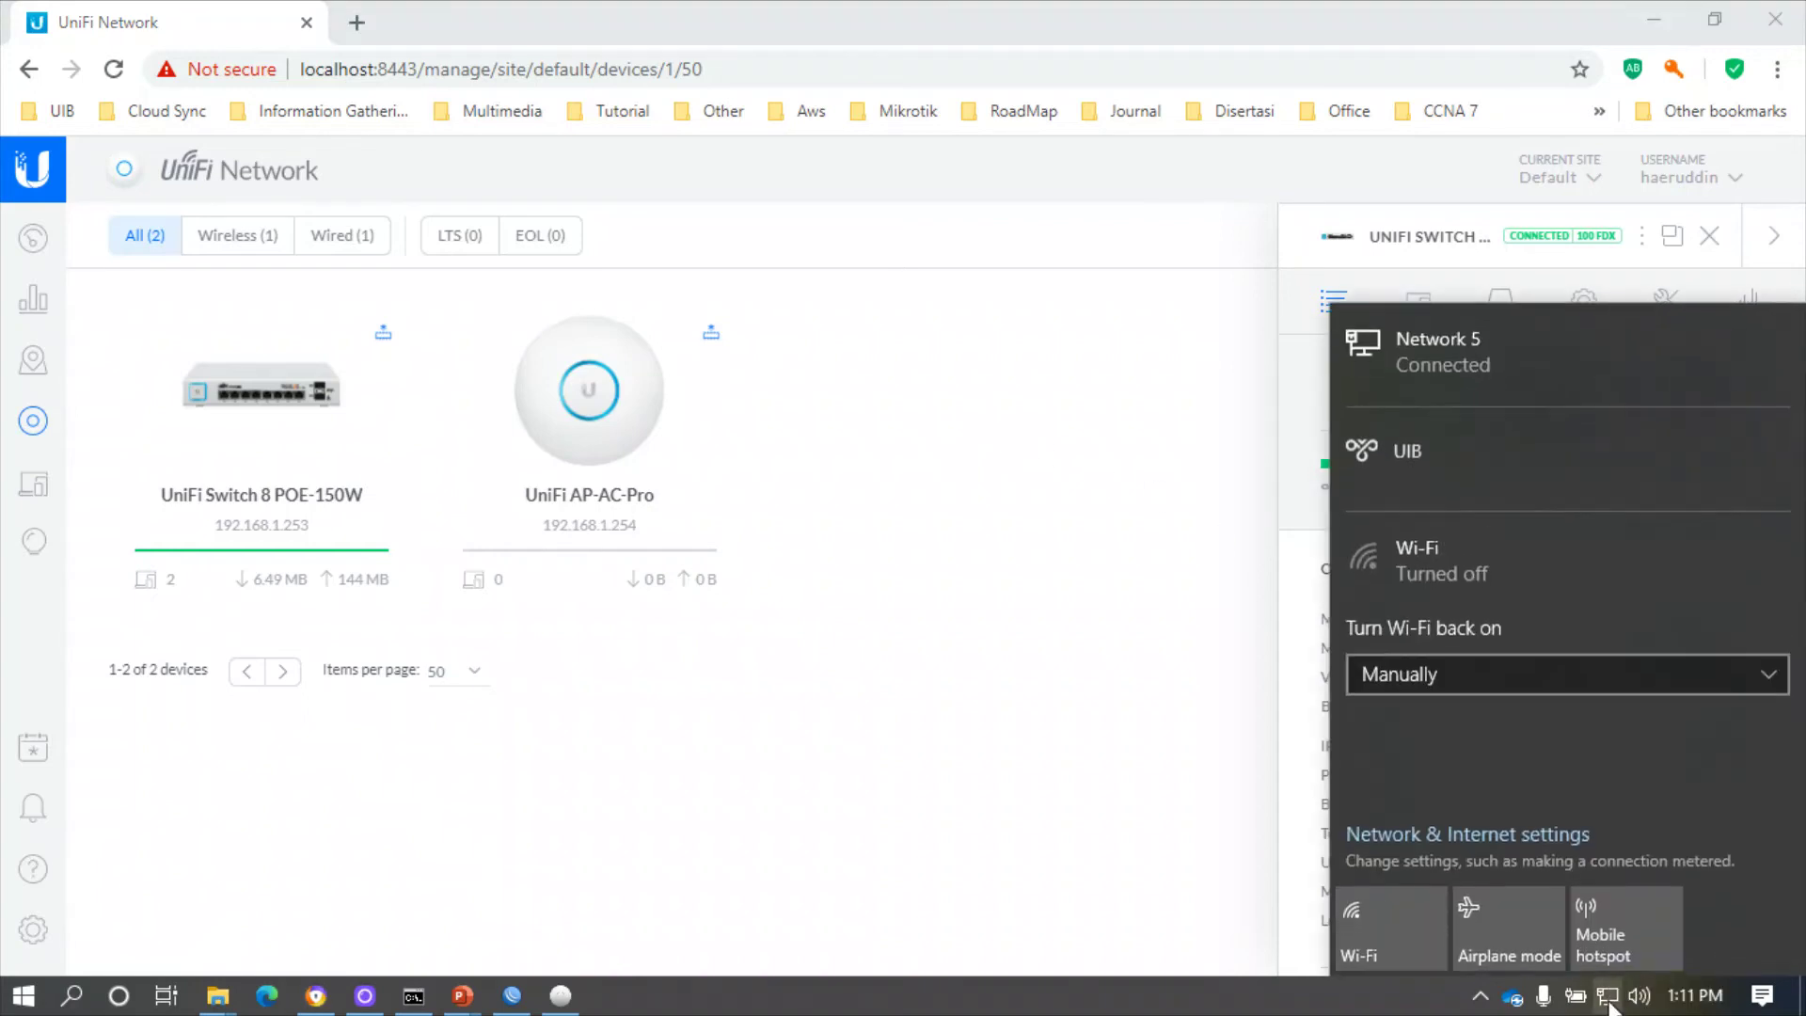
click(1373, 942)
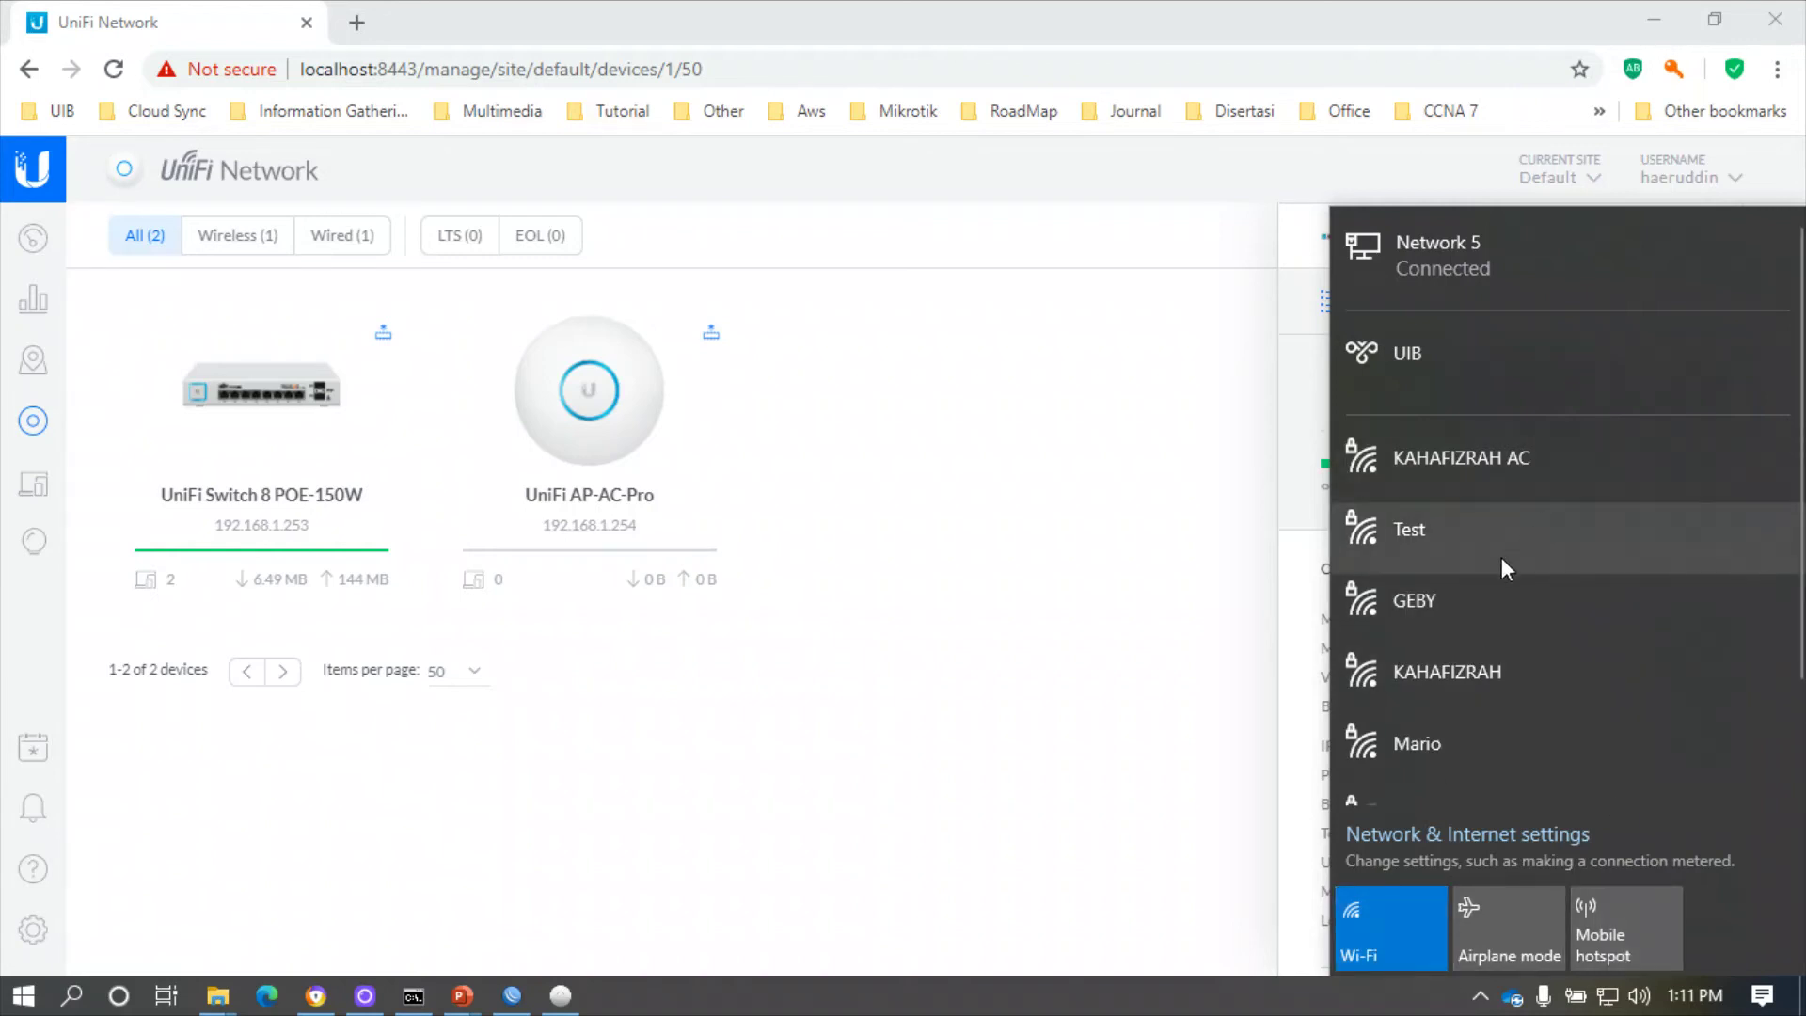
scroll(1511, 550, down, 3)
scroll(1515, 550, up, 3)
scroll(1542, 551, down, 3)
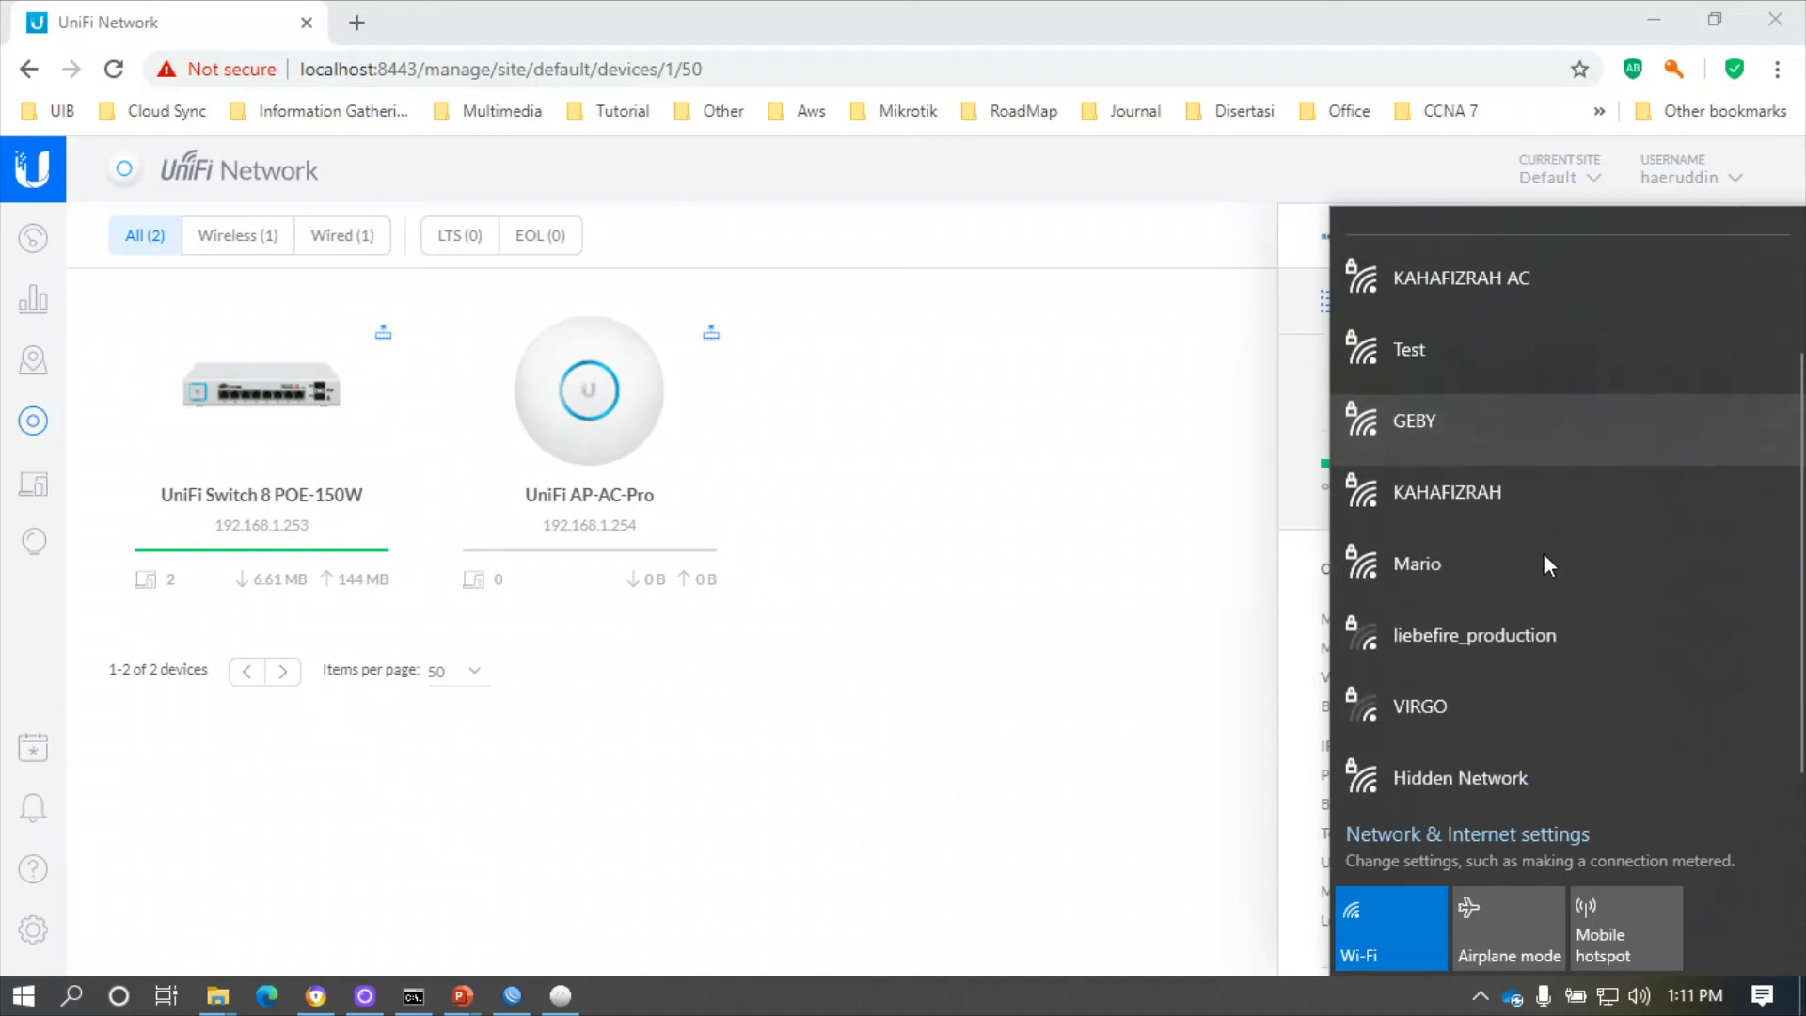
scroll(1543, 553, up, 2)
scroll(1543, 553, up, 1)
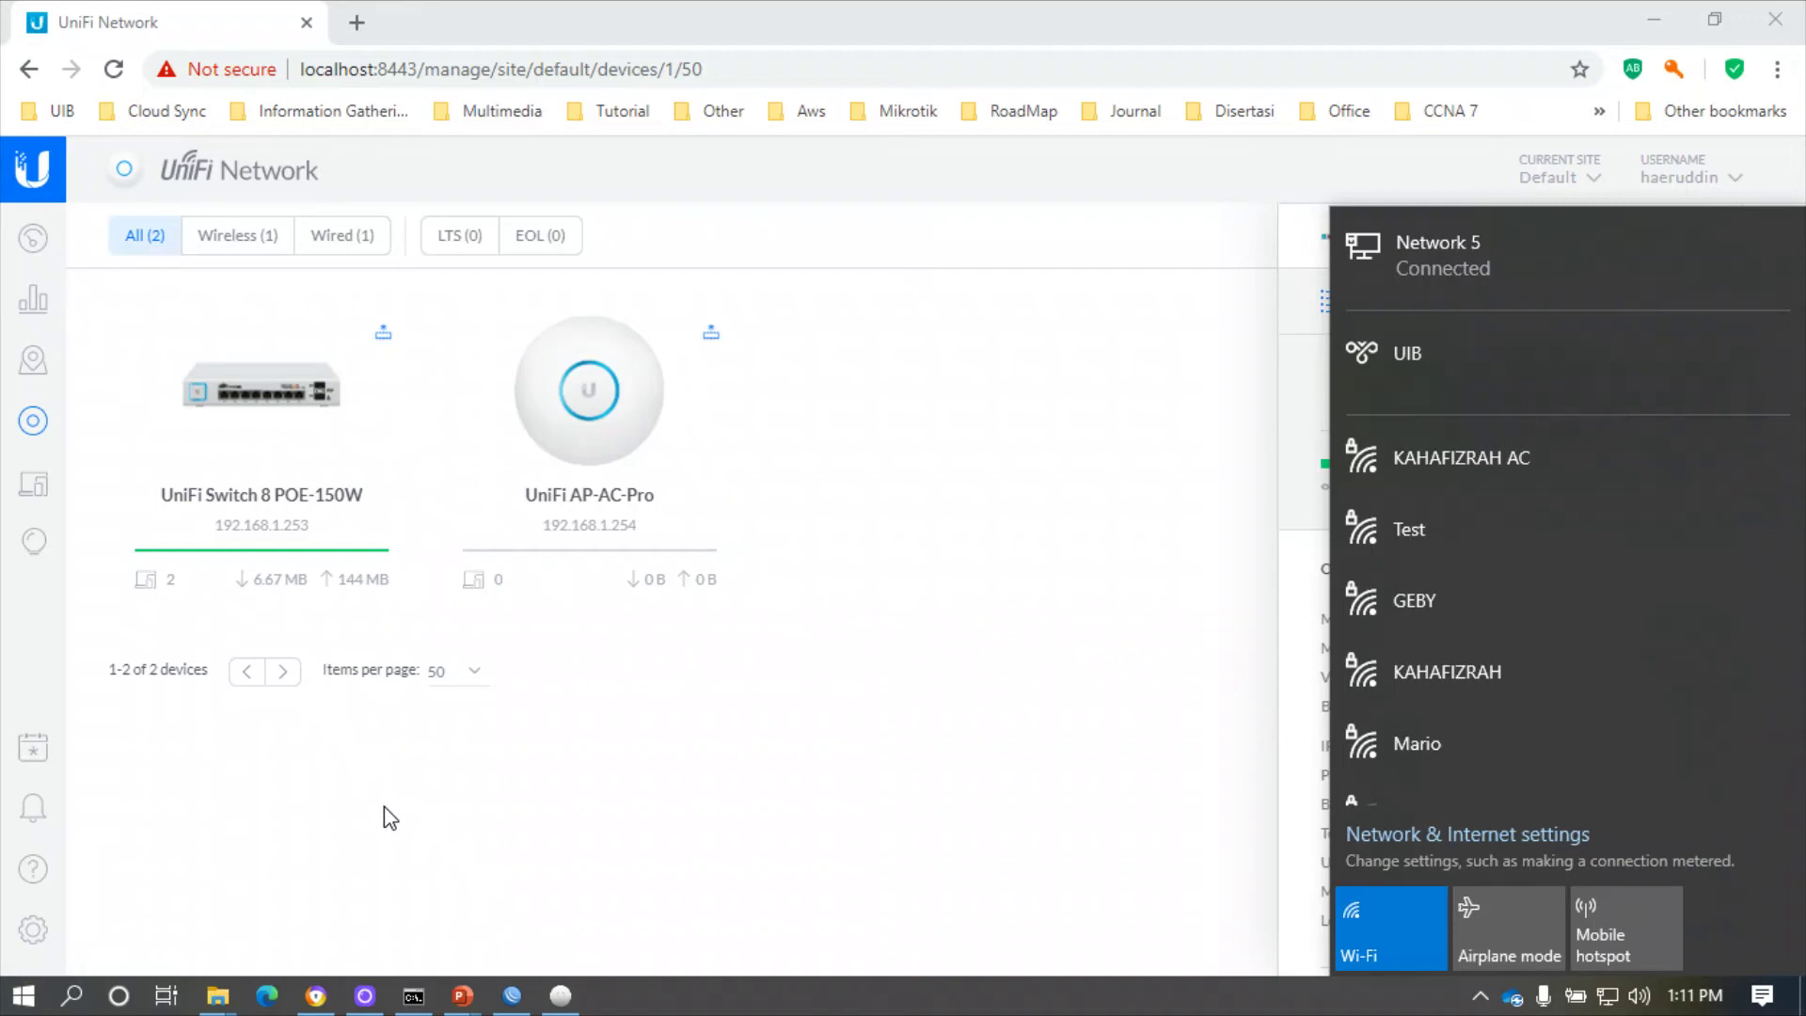
click(1537, 560)
click(1669, 649)
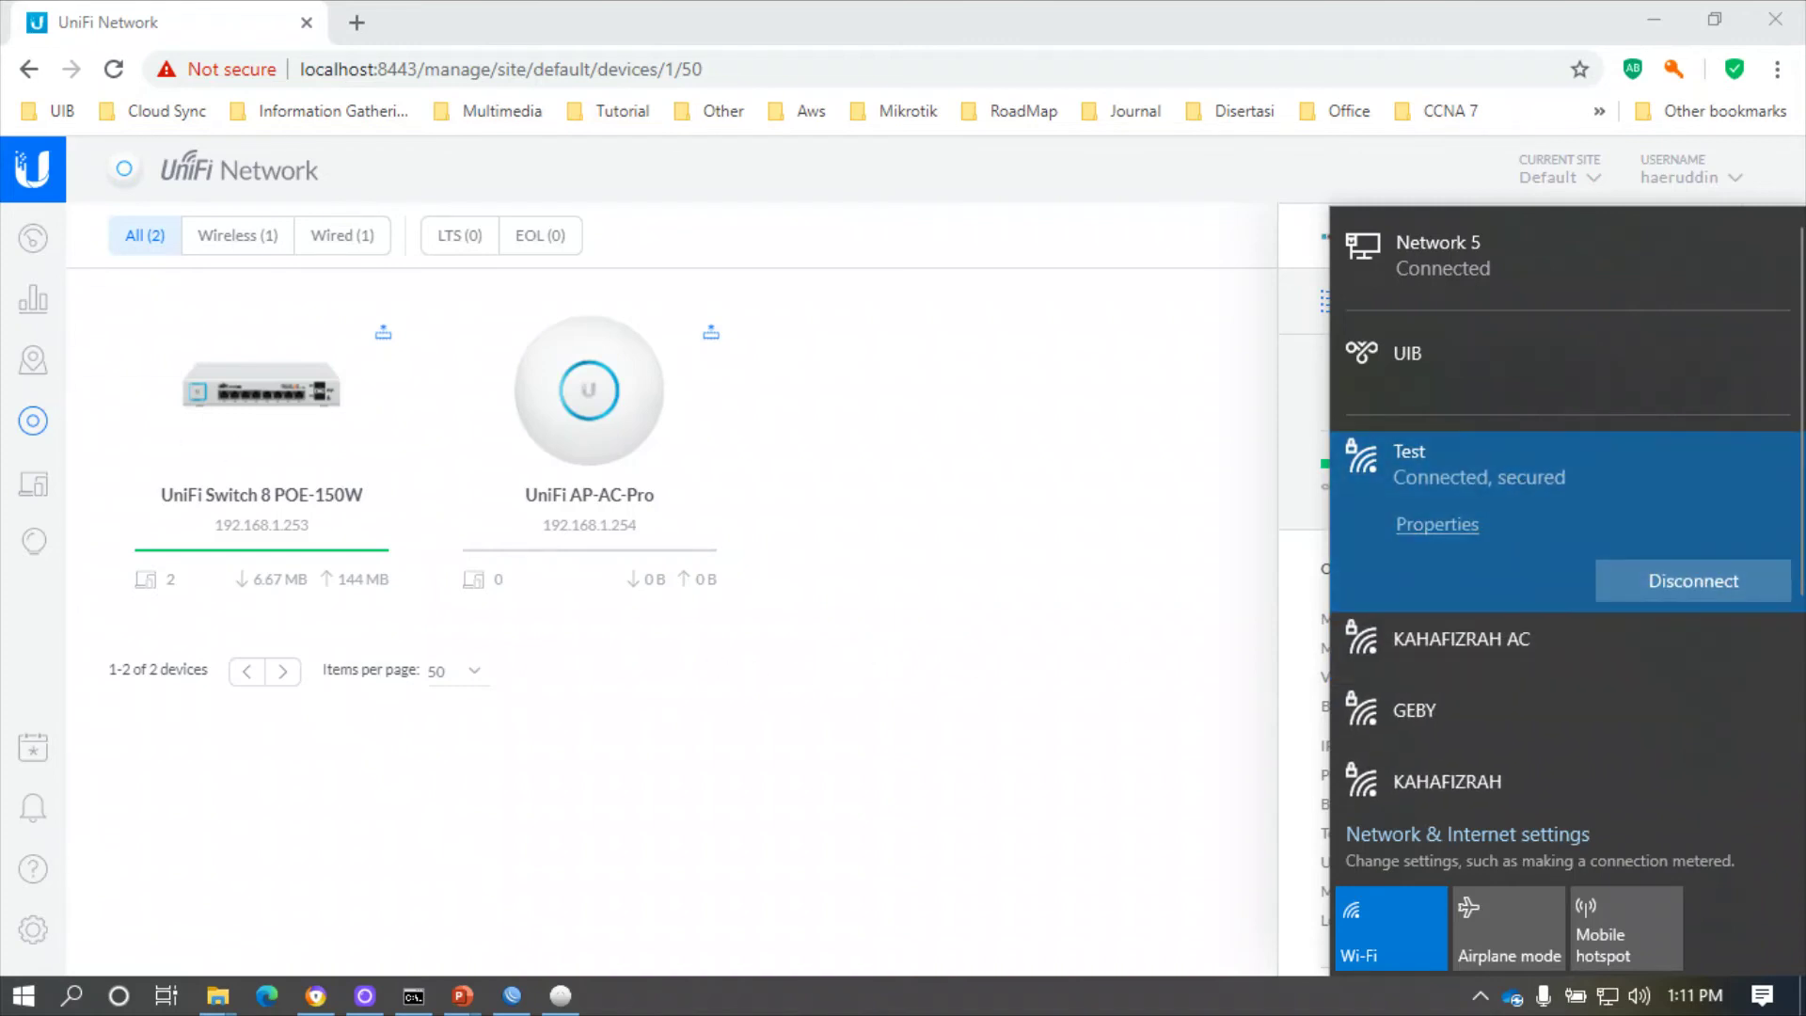
key(Escape)
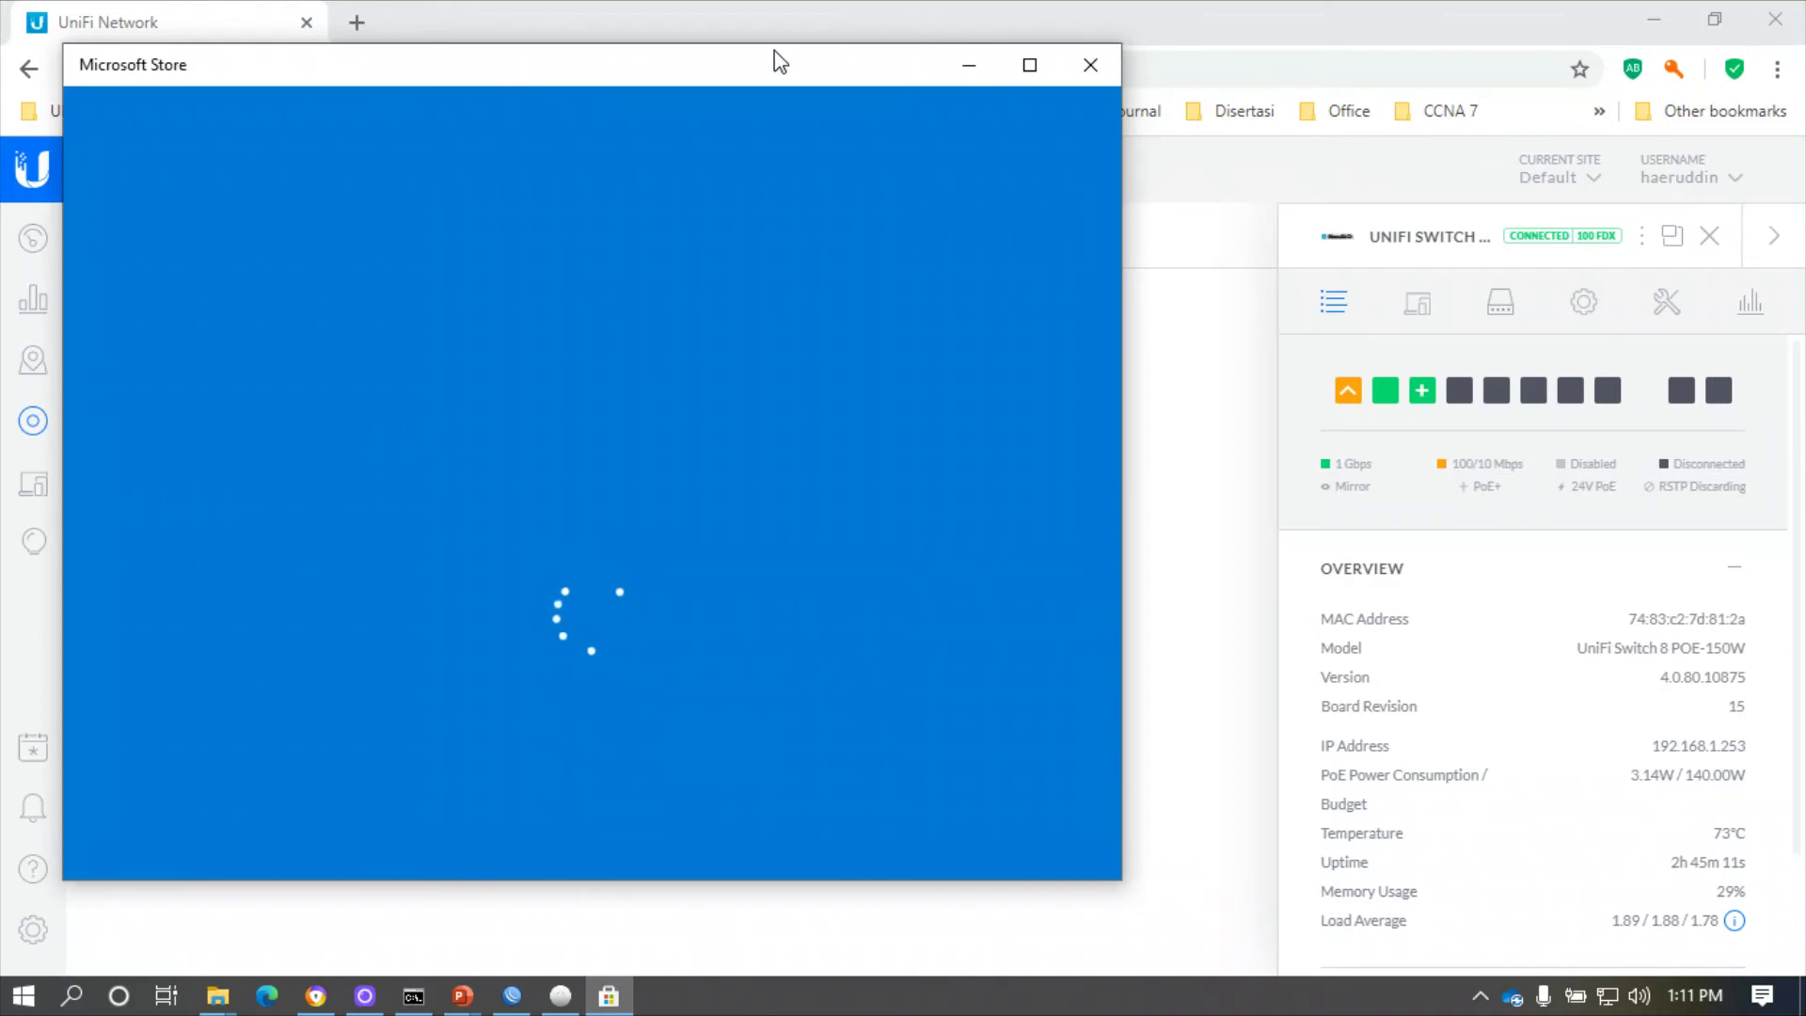
- Search the Store for 'wifi ana' and install WiFi Analyzer, skipping the Microsoft account sign-in
drag(737, 73, 742, 48)
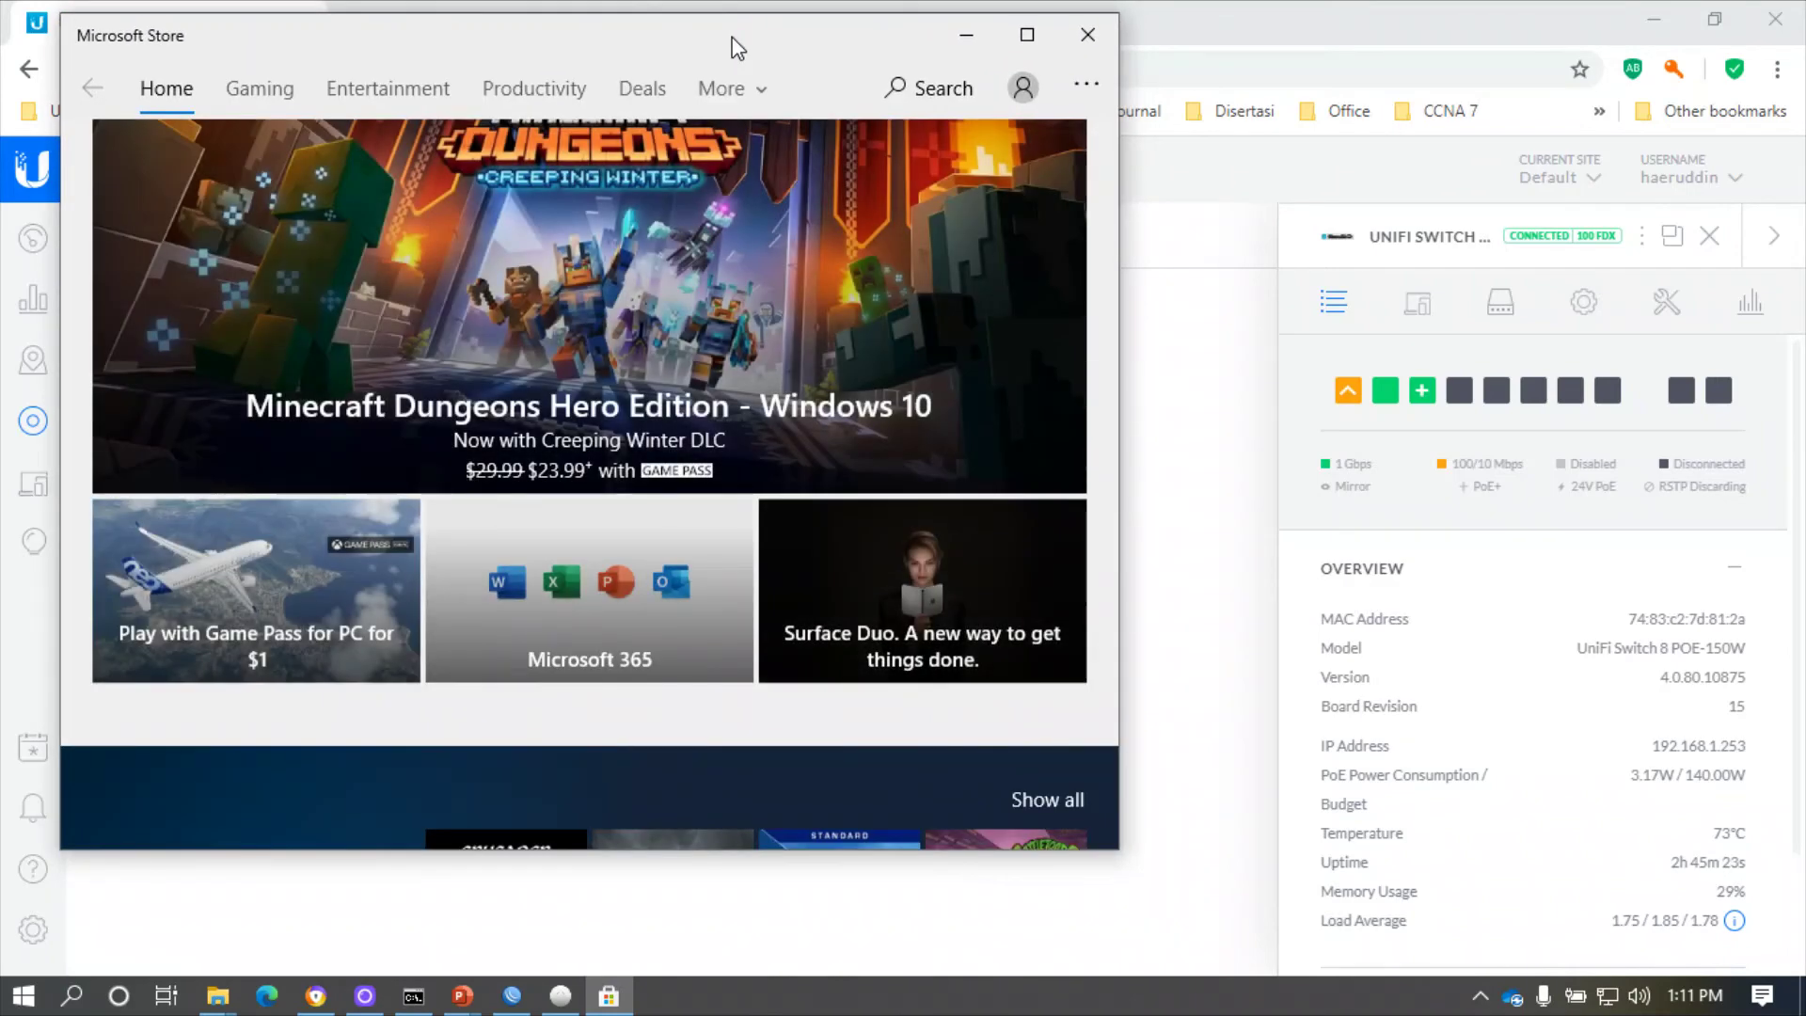
click(903, 87)
text(wir)
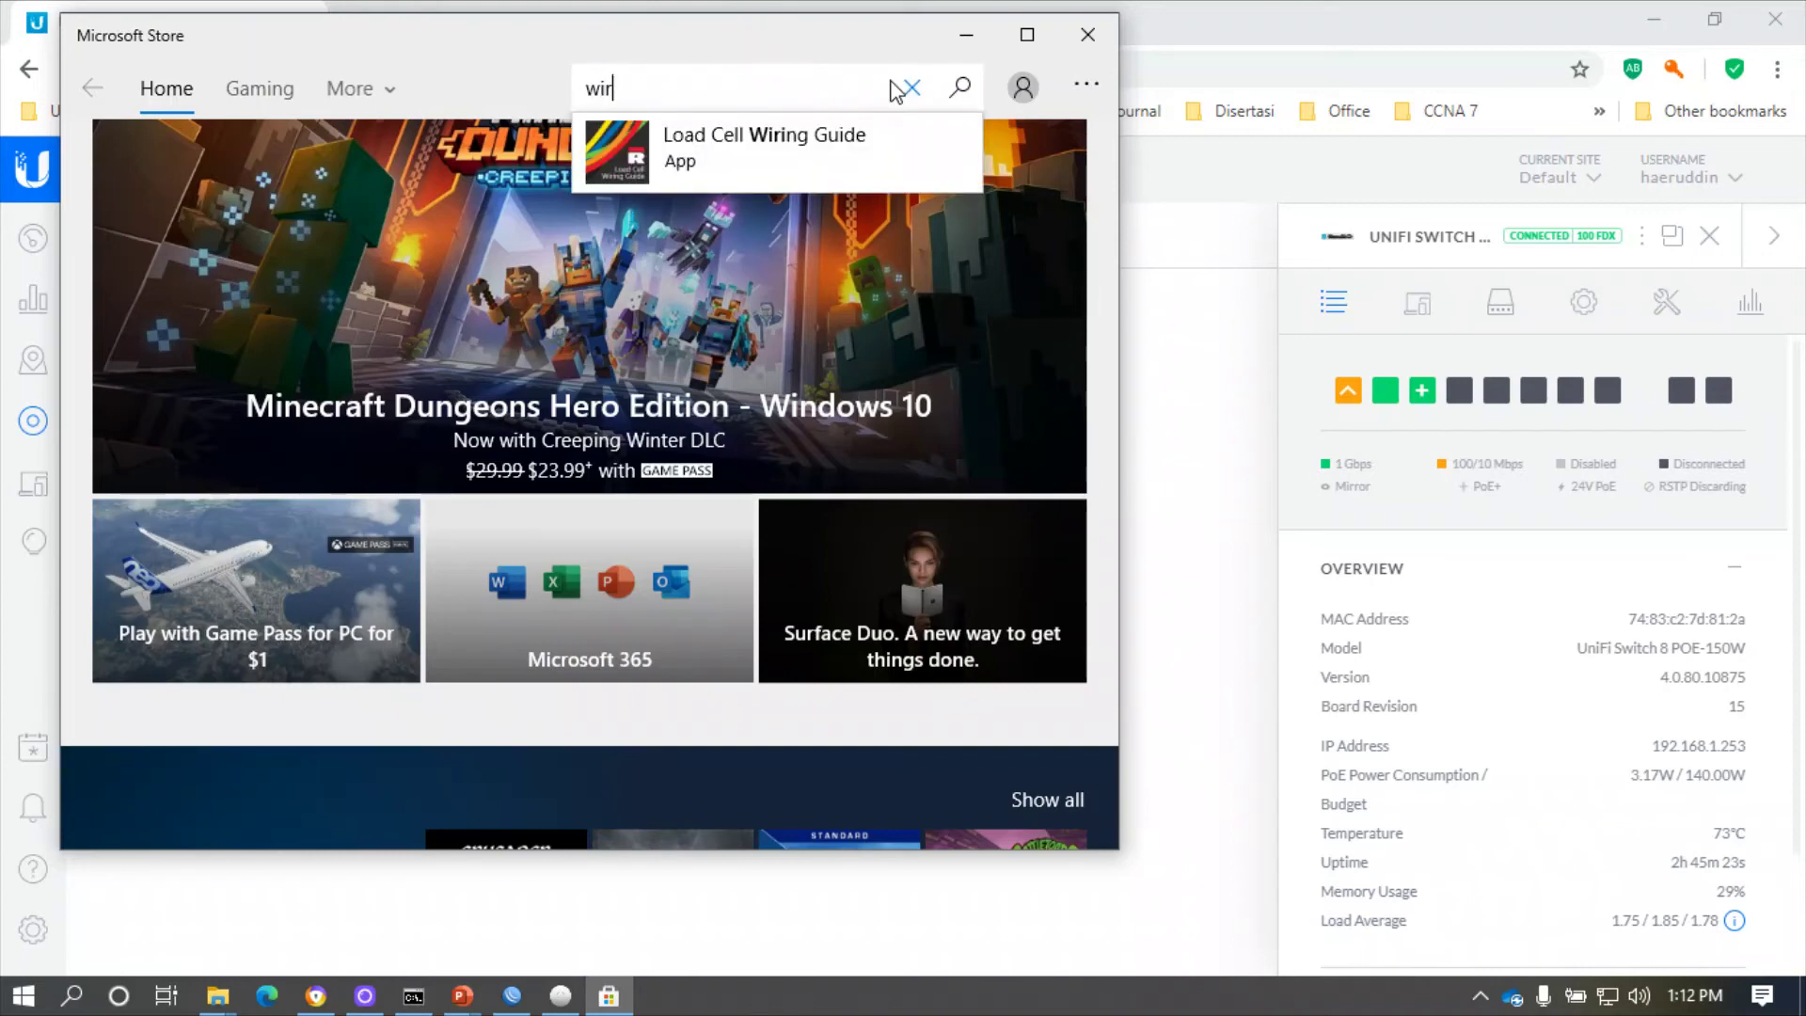
key(BackSpace)
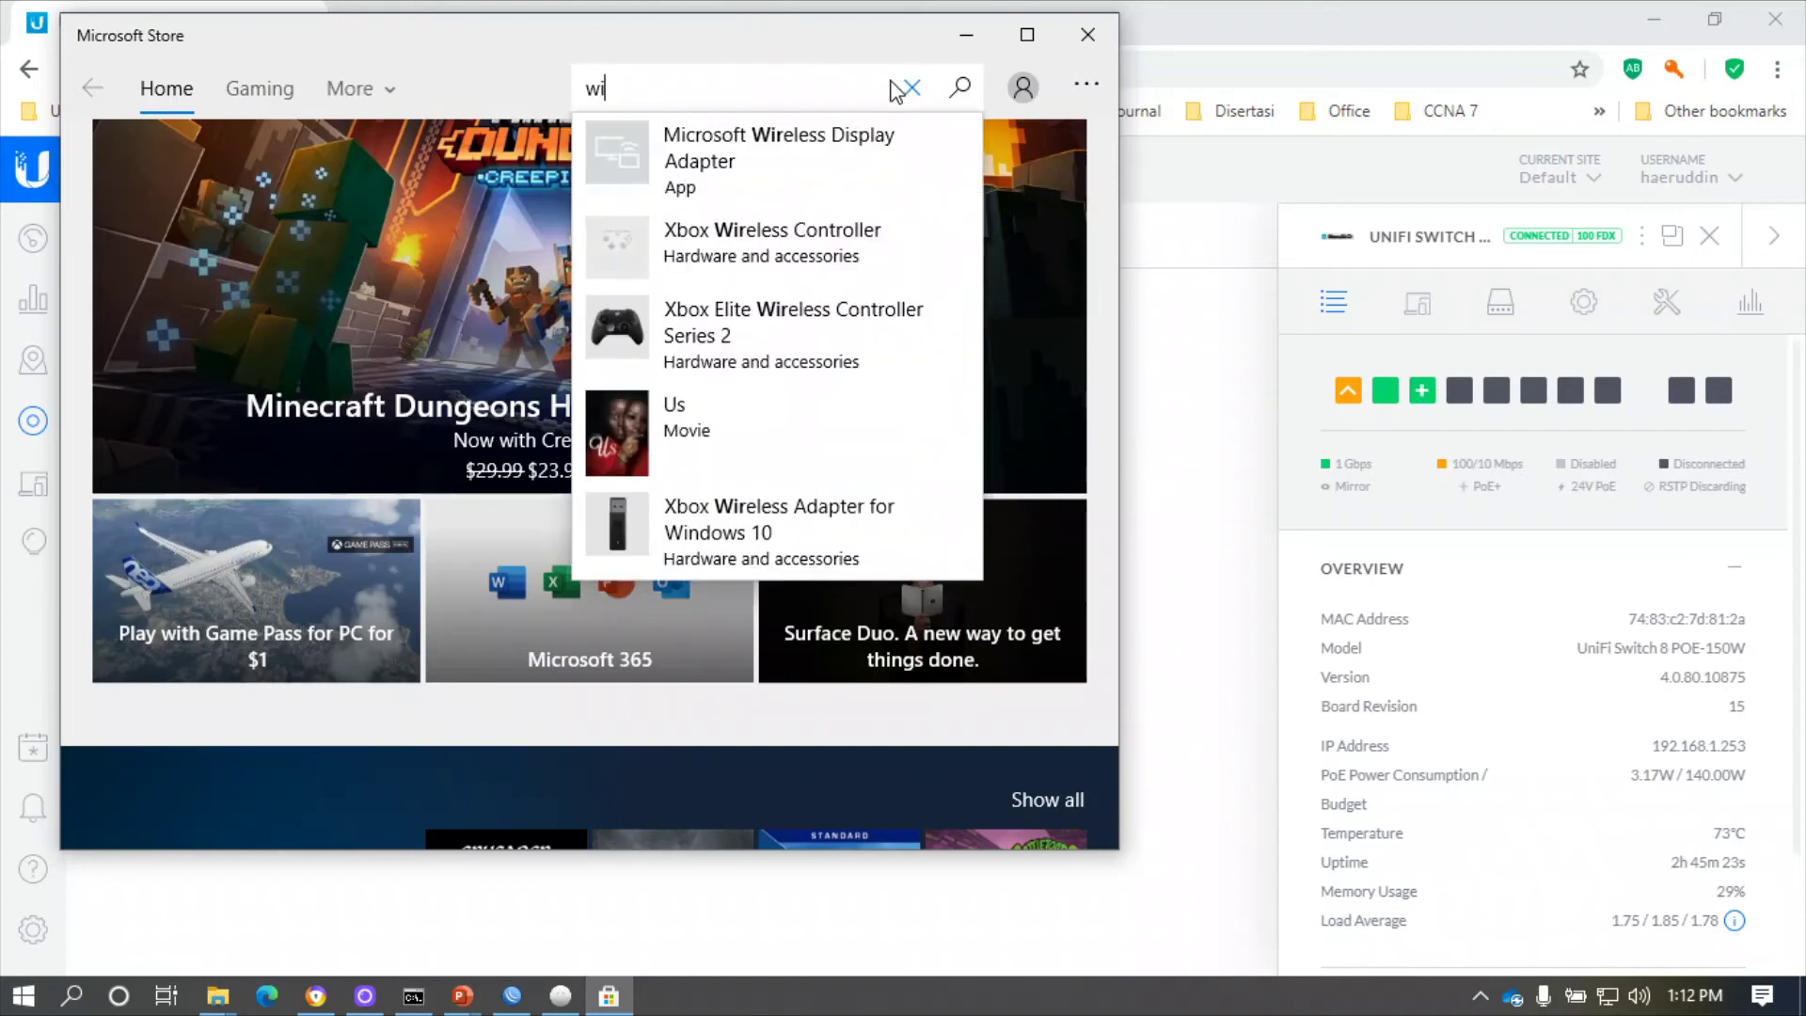
text(fi ana)
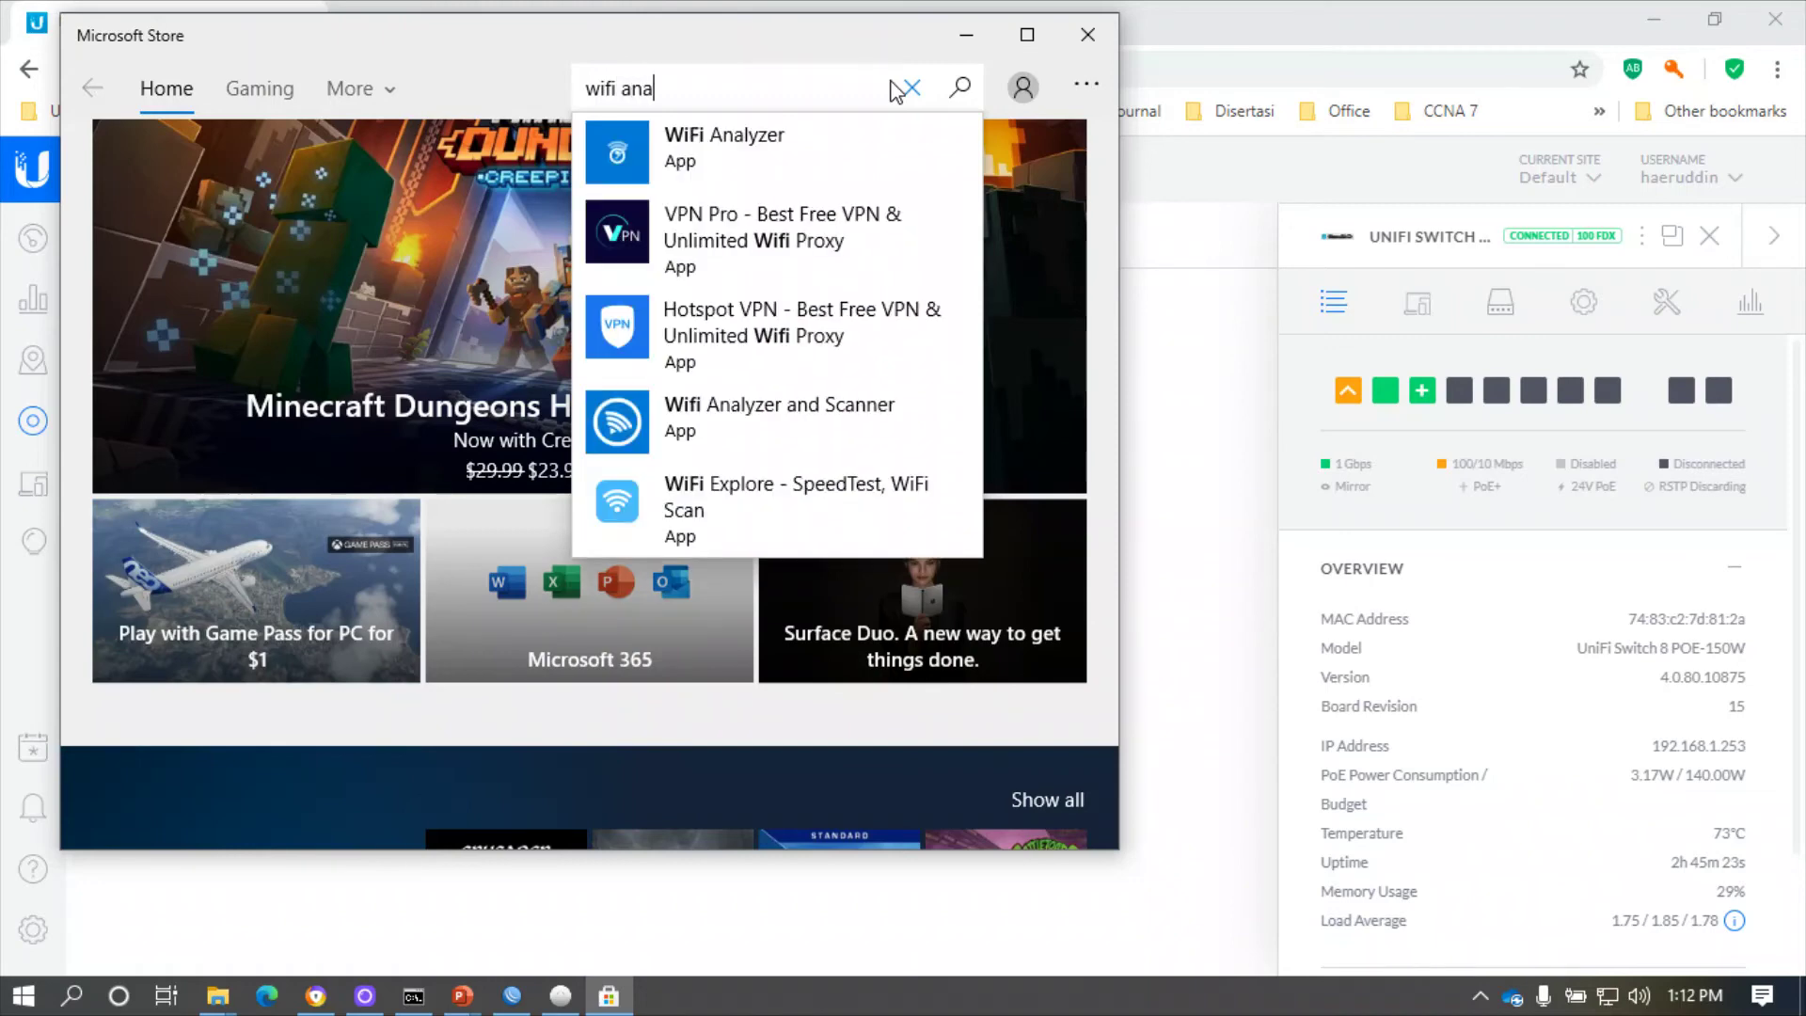
click(743, 162)
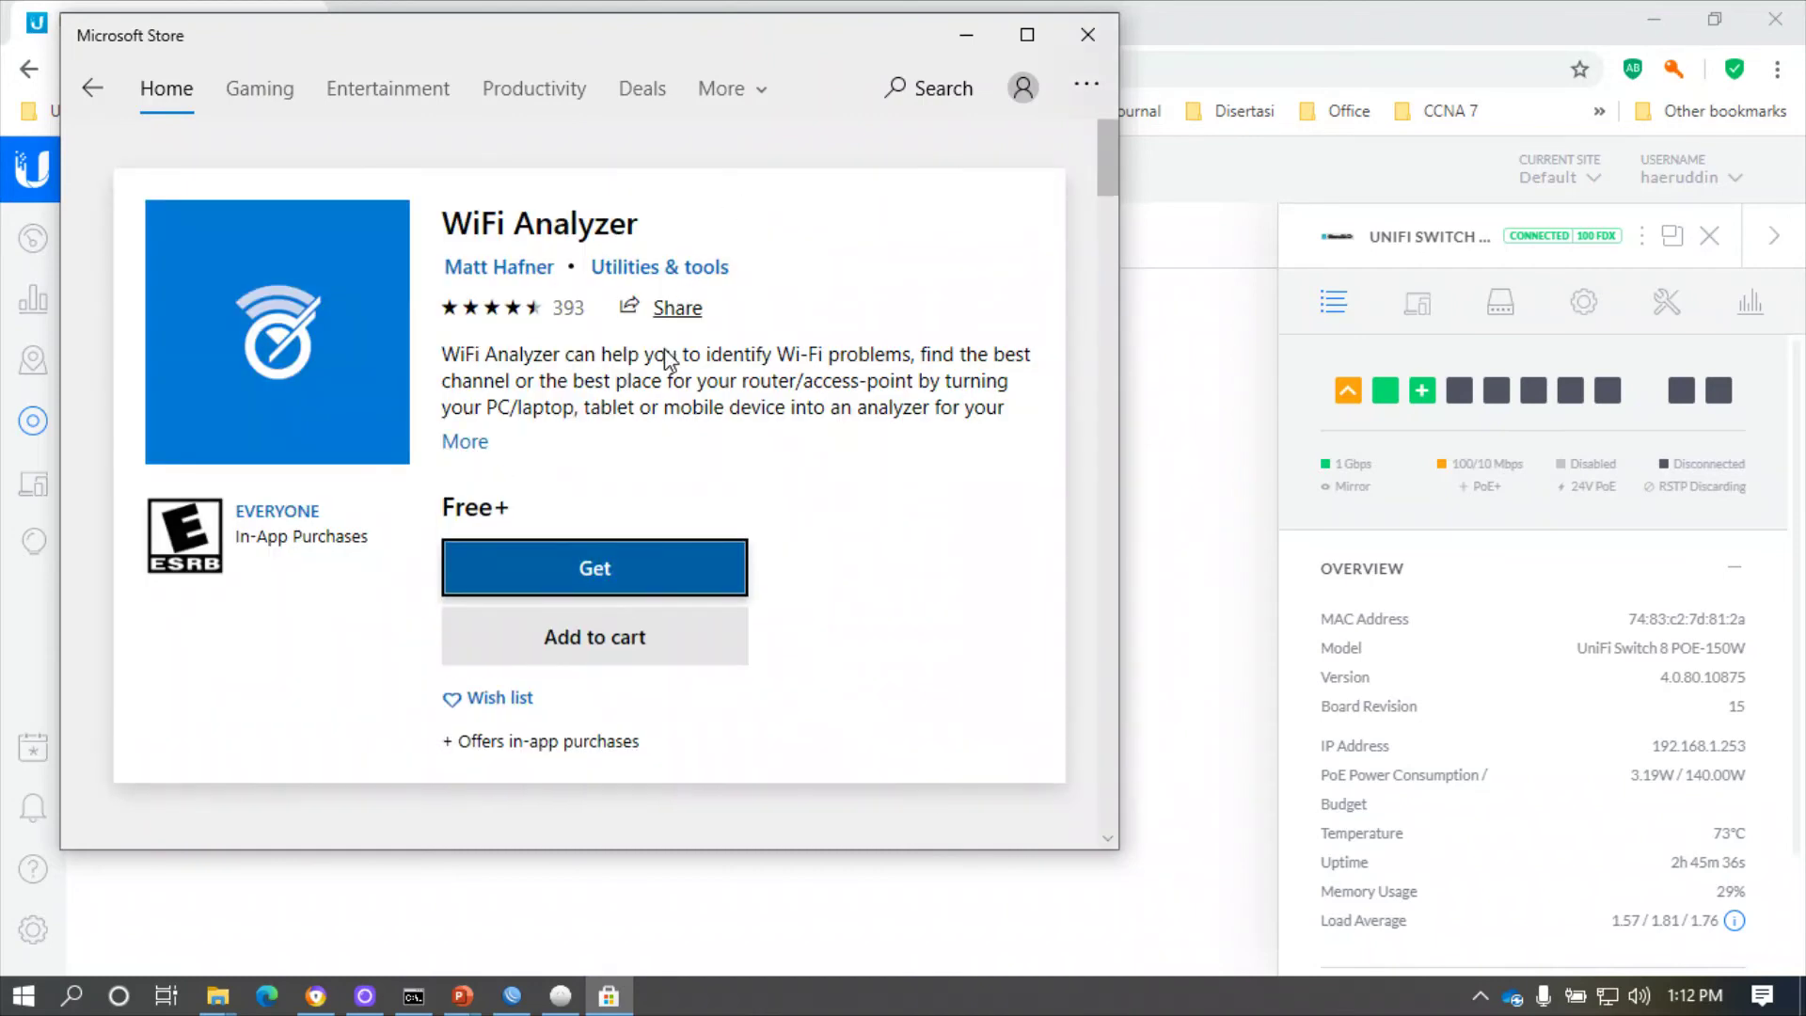
click(602, 573)
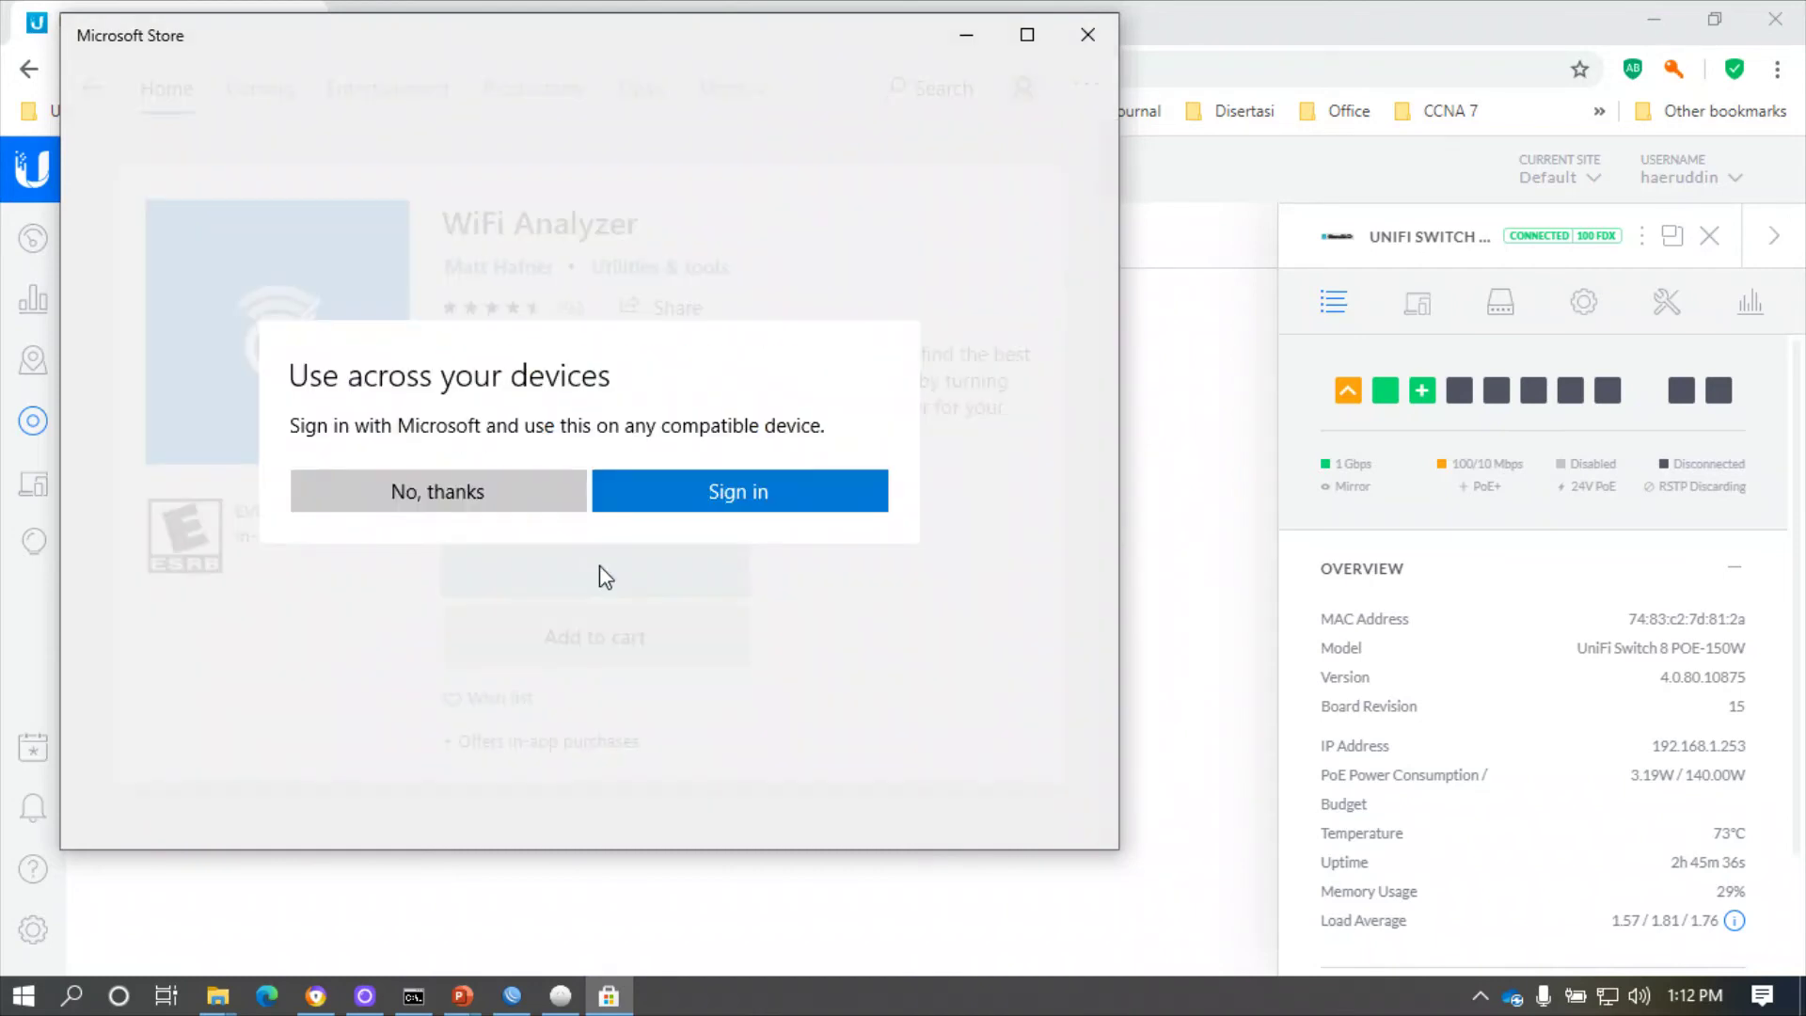
click(529, 506)
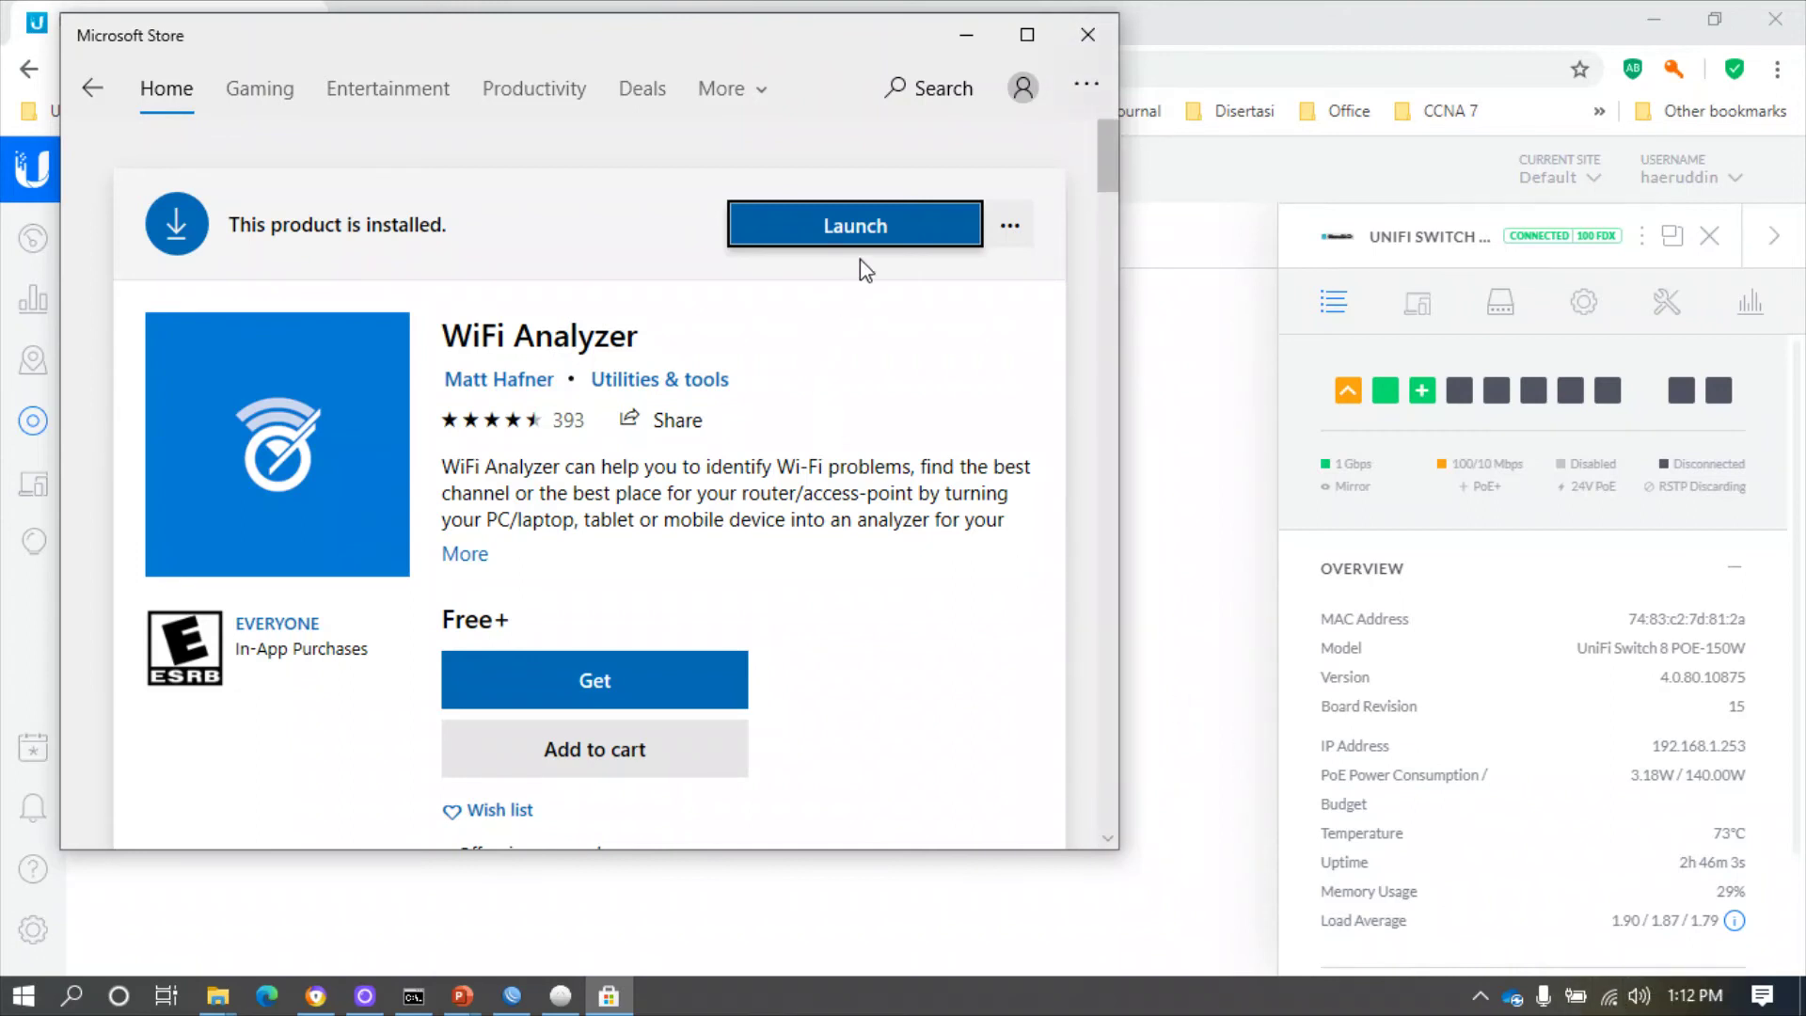
- Launch WiFi Analyzer maximized, allow WLAN control, and set the region to Other
click(879, 225)
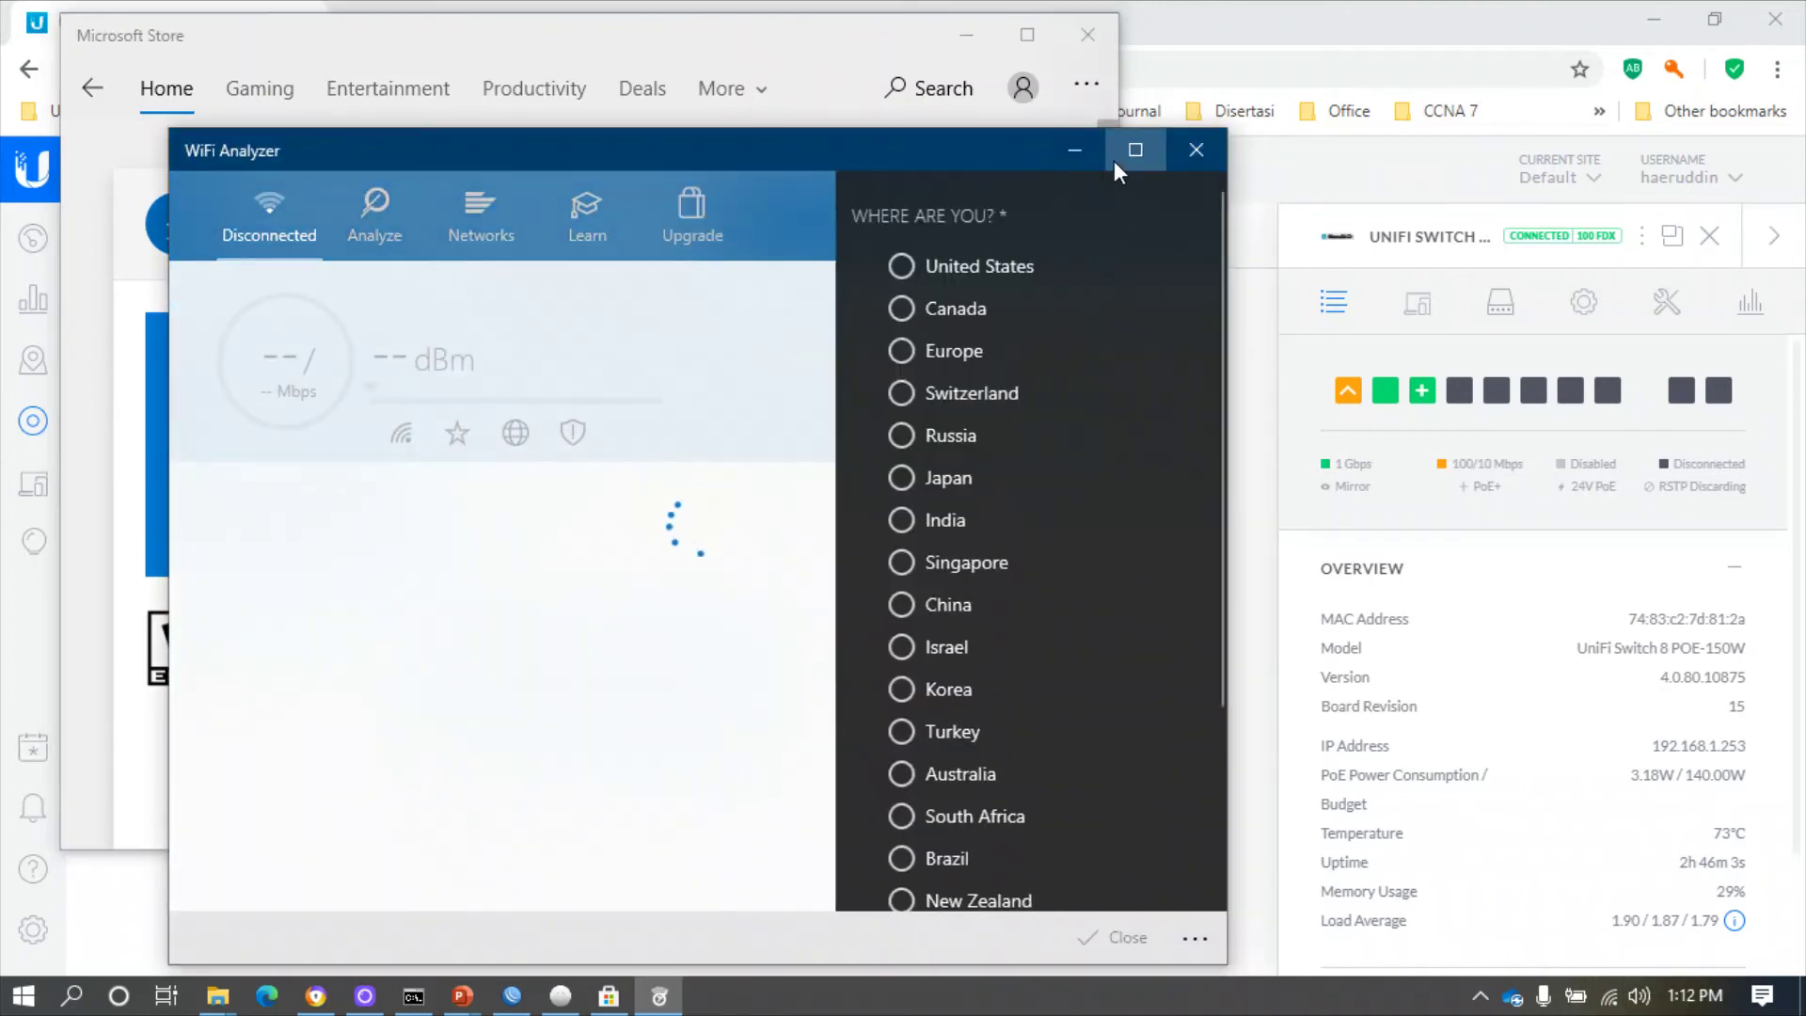
click(1135, 149)
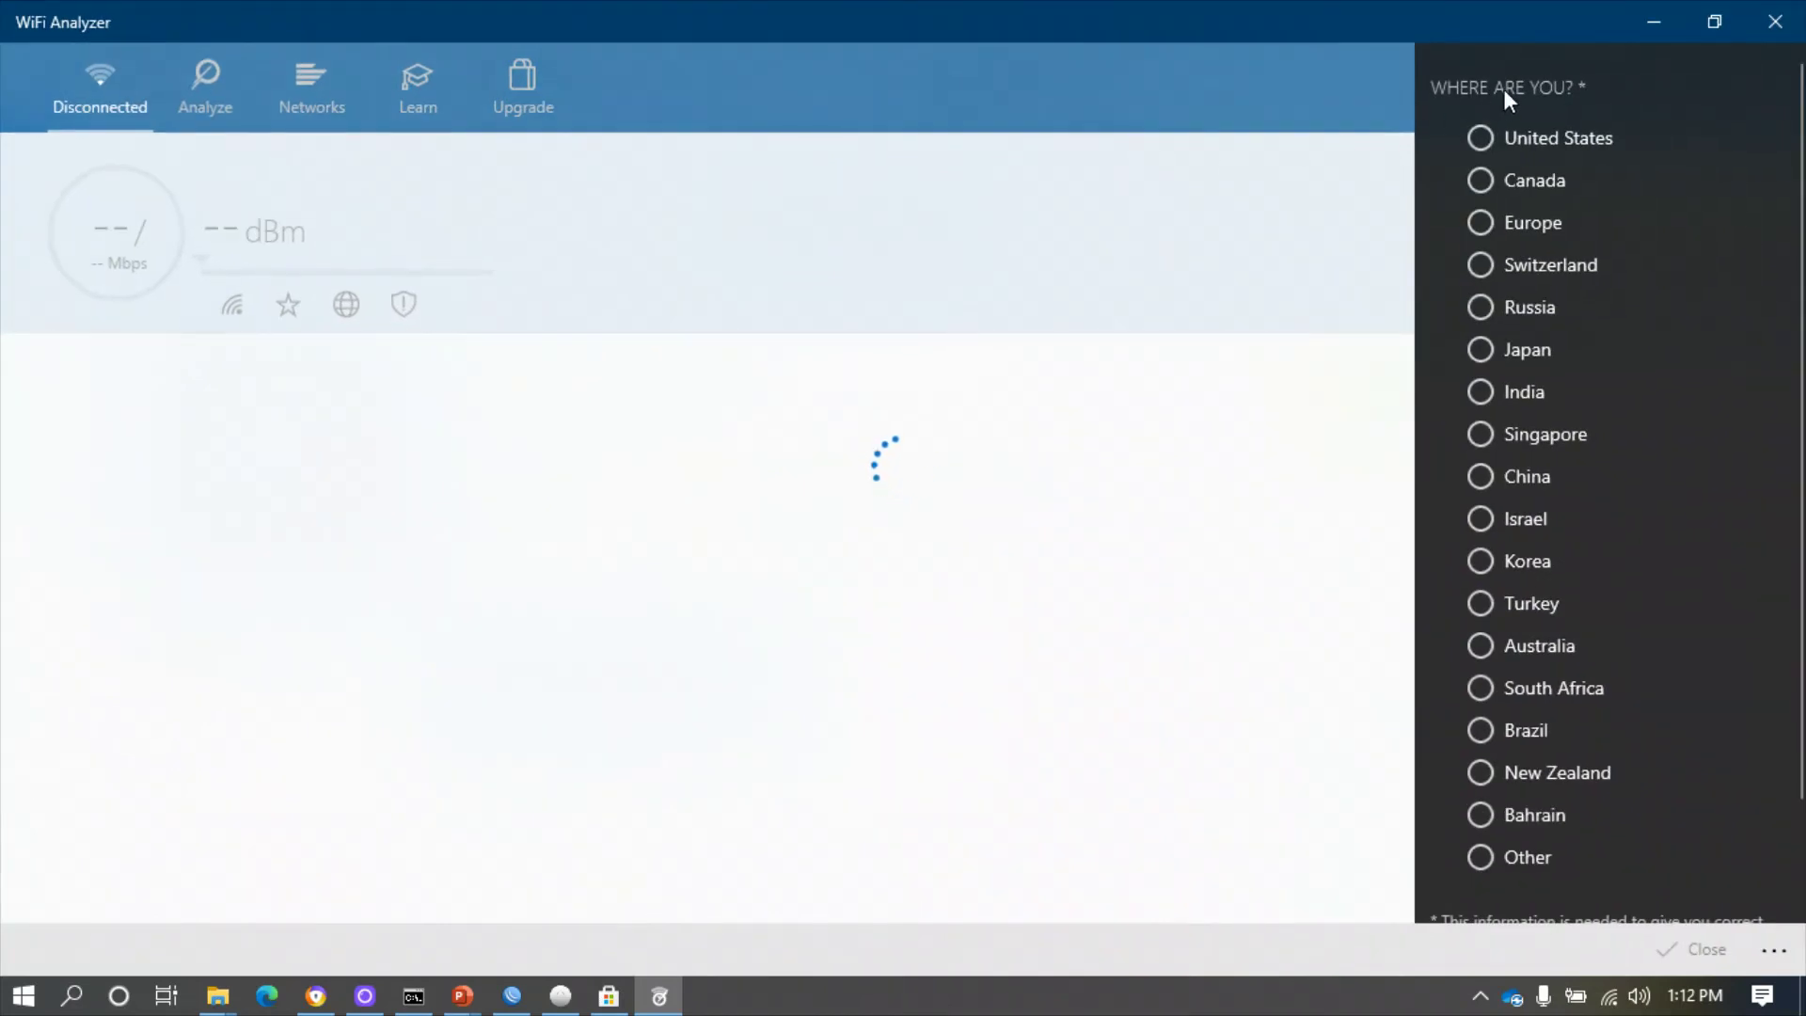
scroll(1486, 235, down, 3)
scroll(1556, 413, up, 2)
scroll(1556, 414, up, 1)
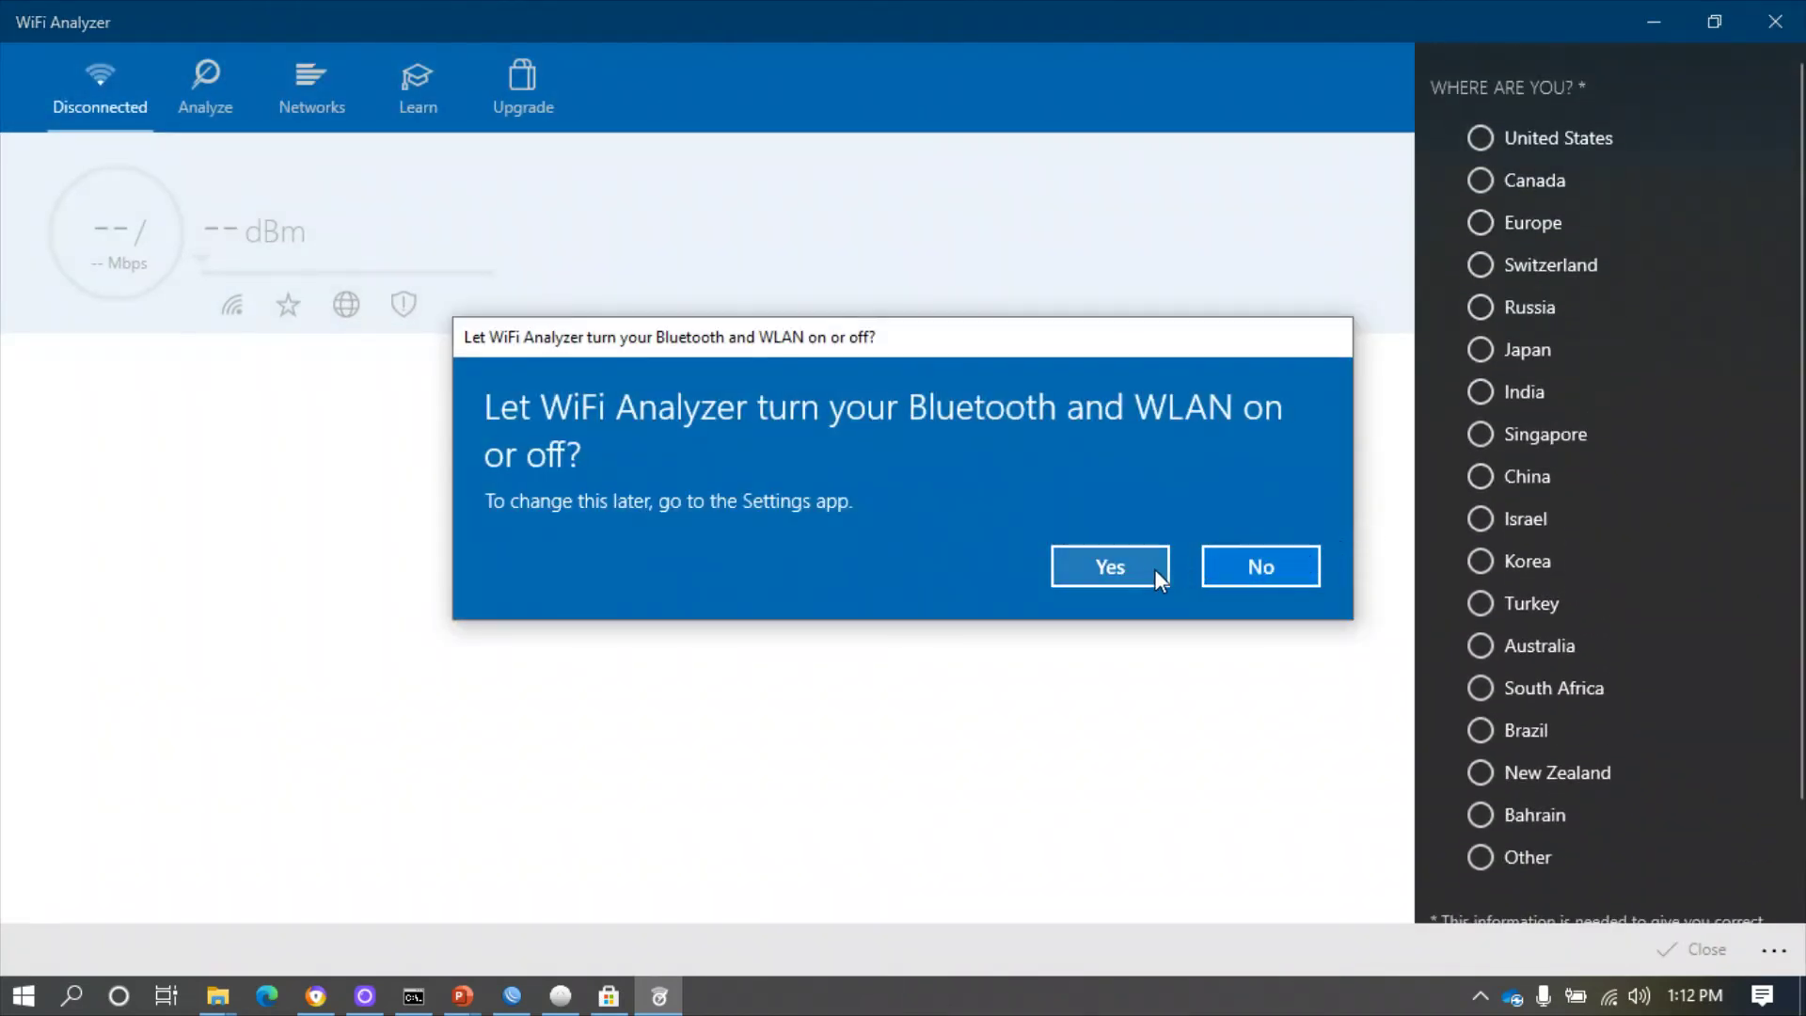
click(1108, 578)
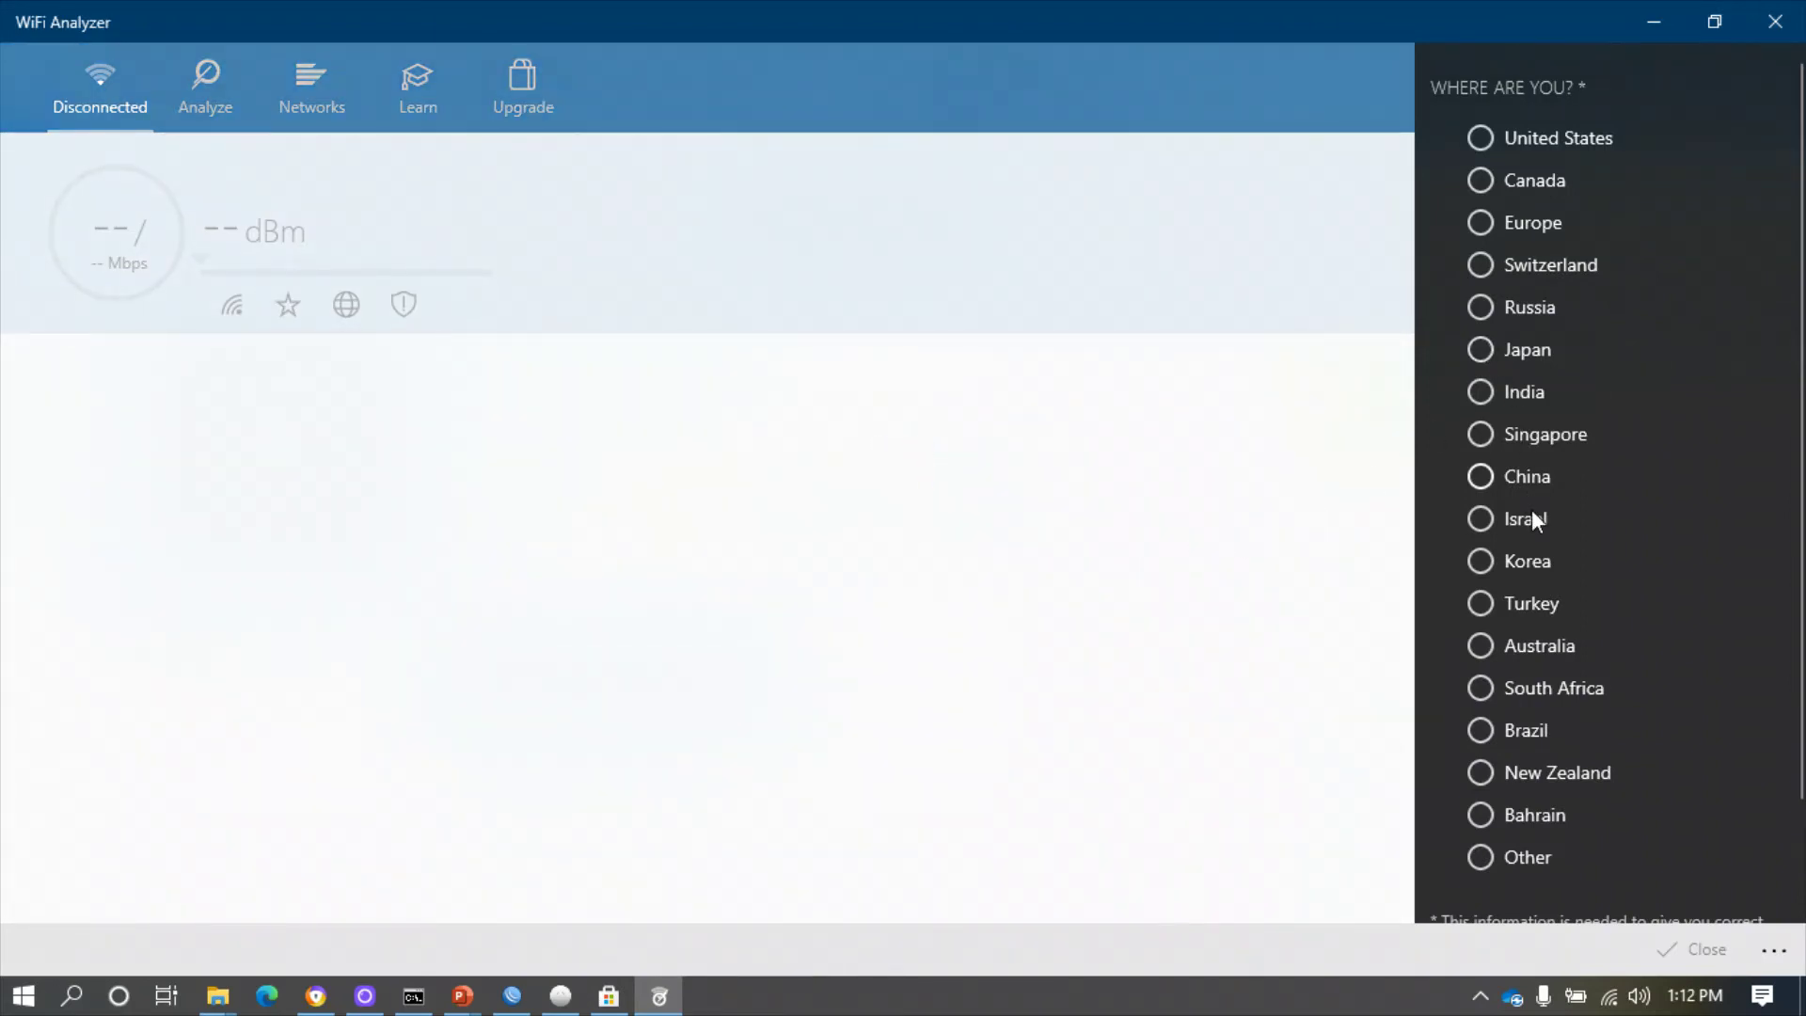
scroll(1533, 536, down, 1)
click(1476, 732)
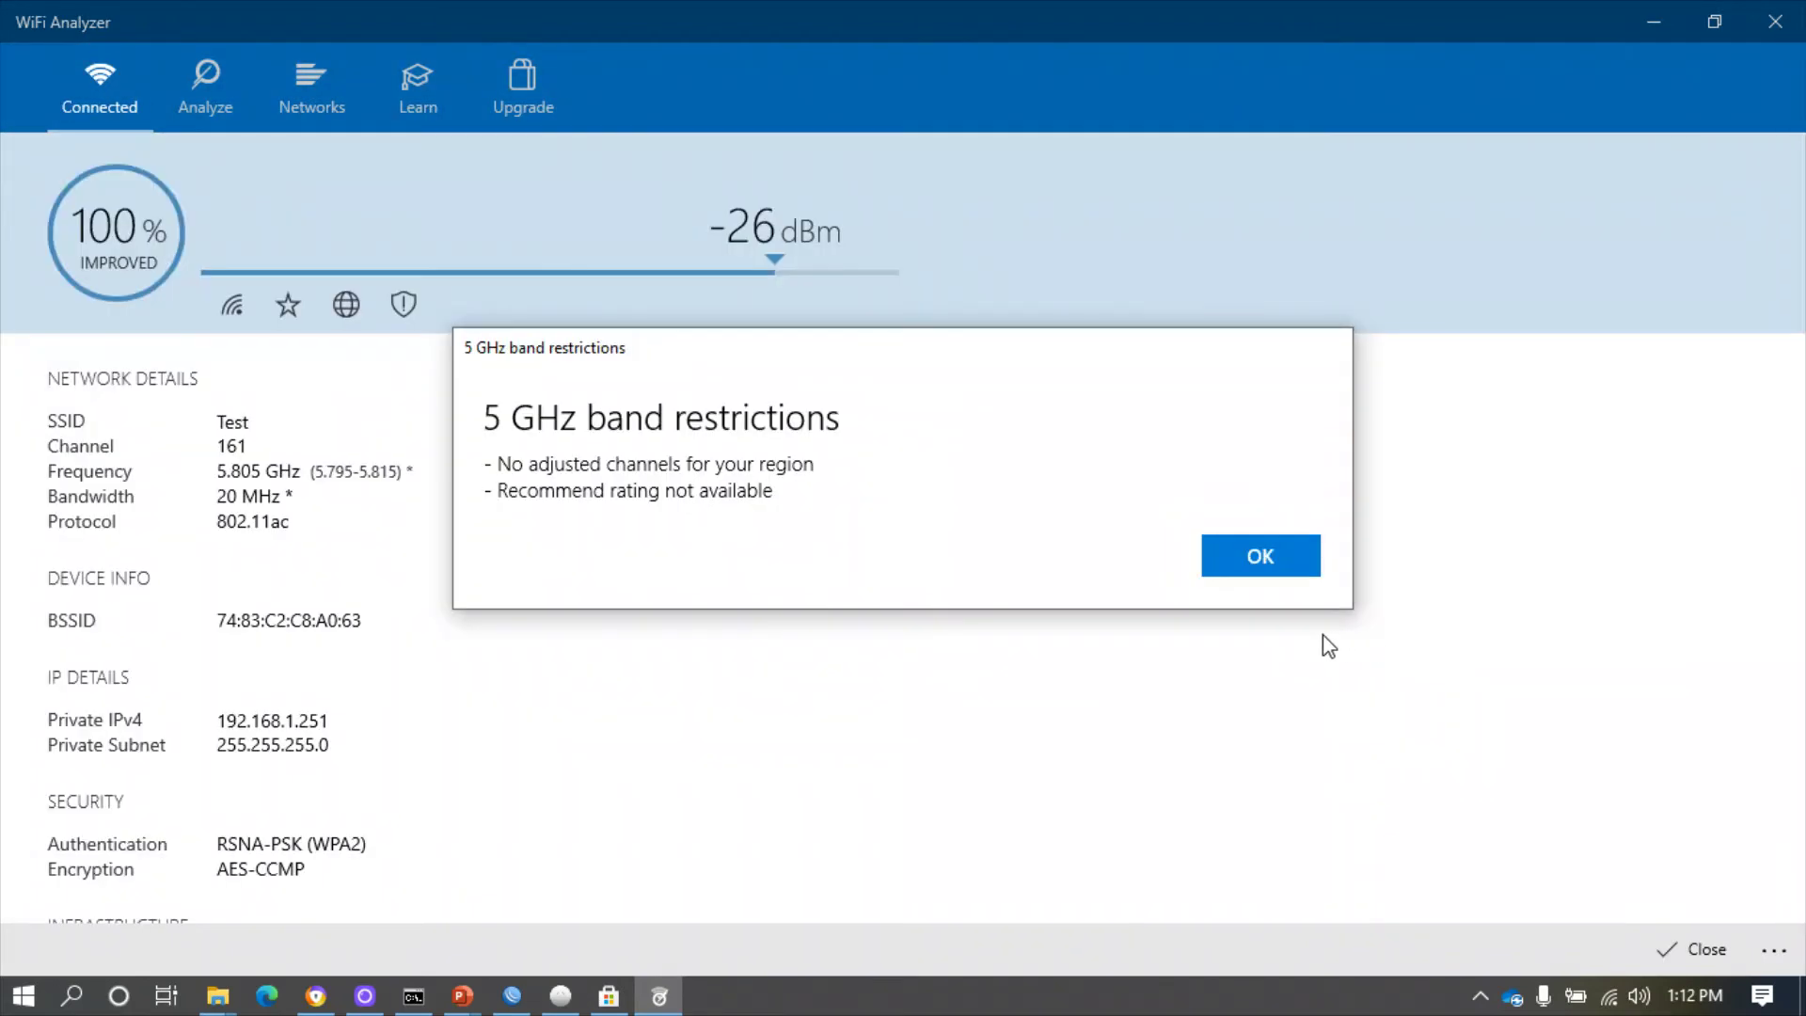
click(1282, 562)
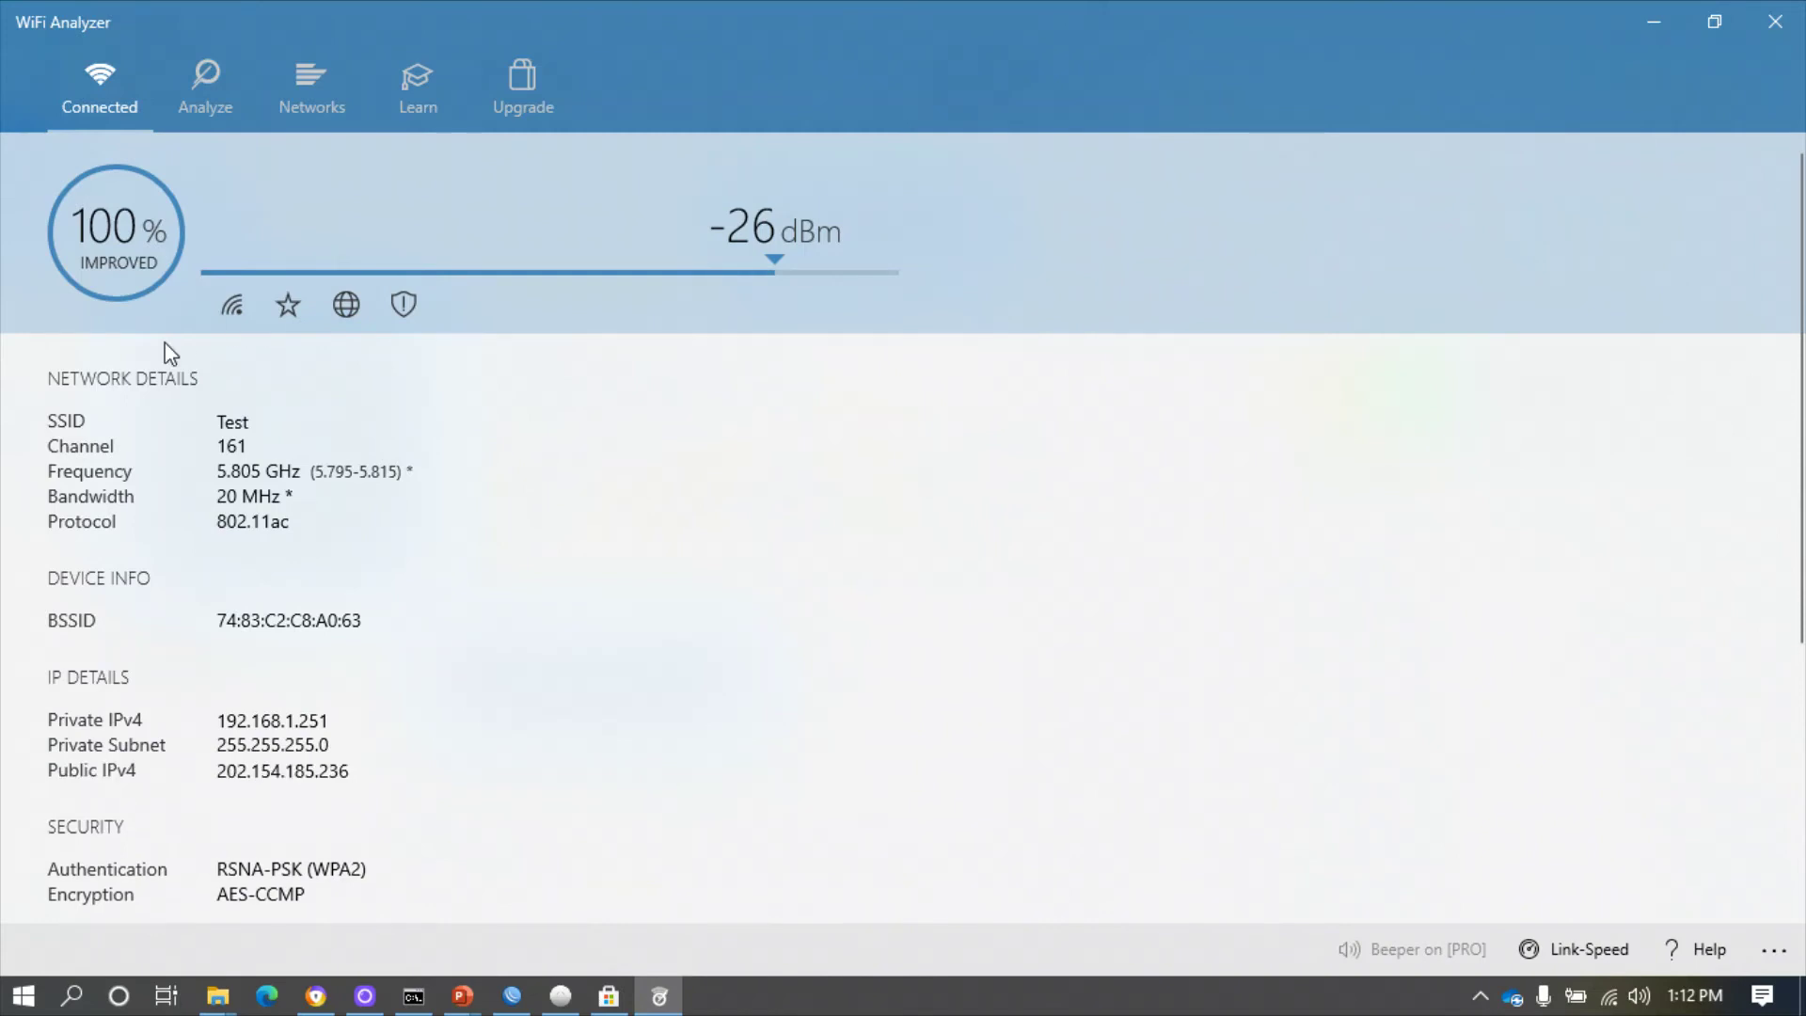
- Review the Connected page for Test: channel 161, 5.805 GHz, 802.11ac, -26 dBm
scroll(342, 476, down, 4)
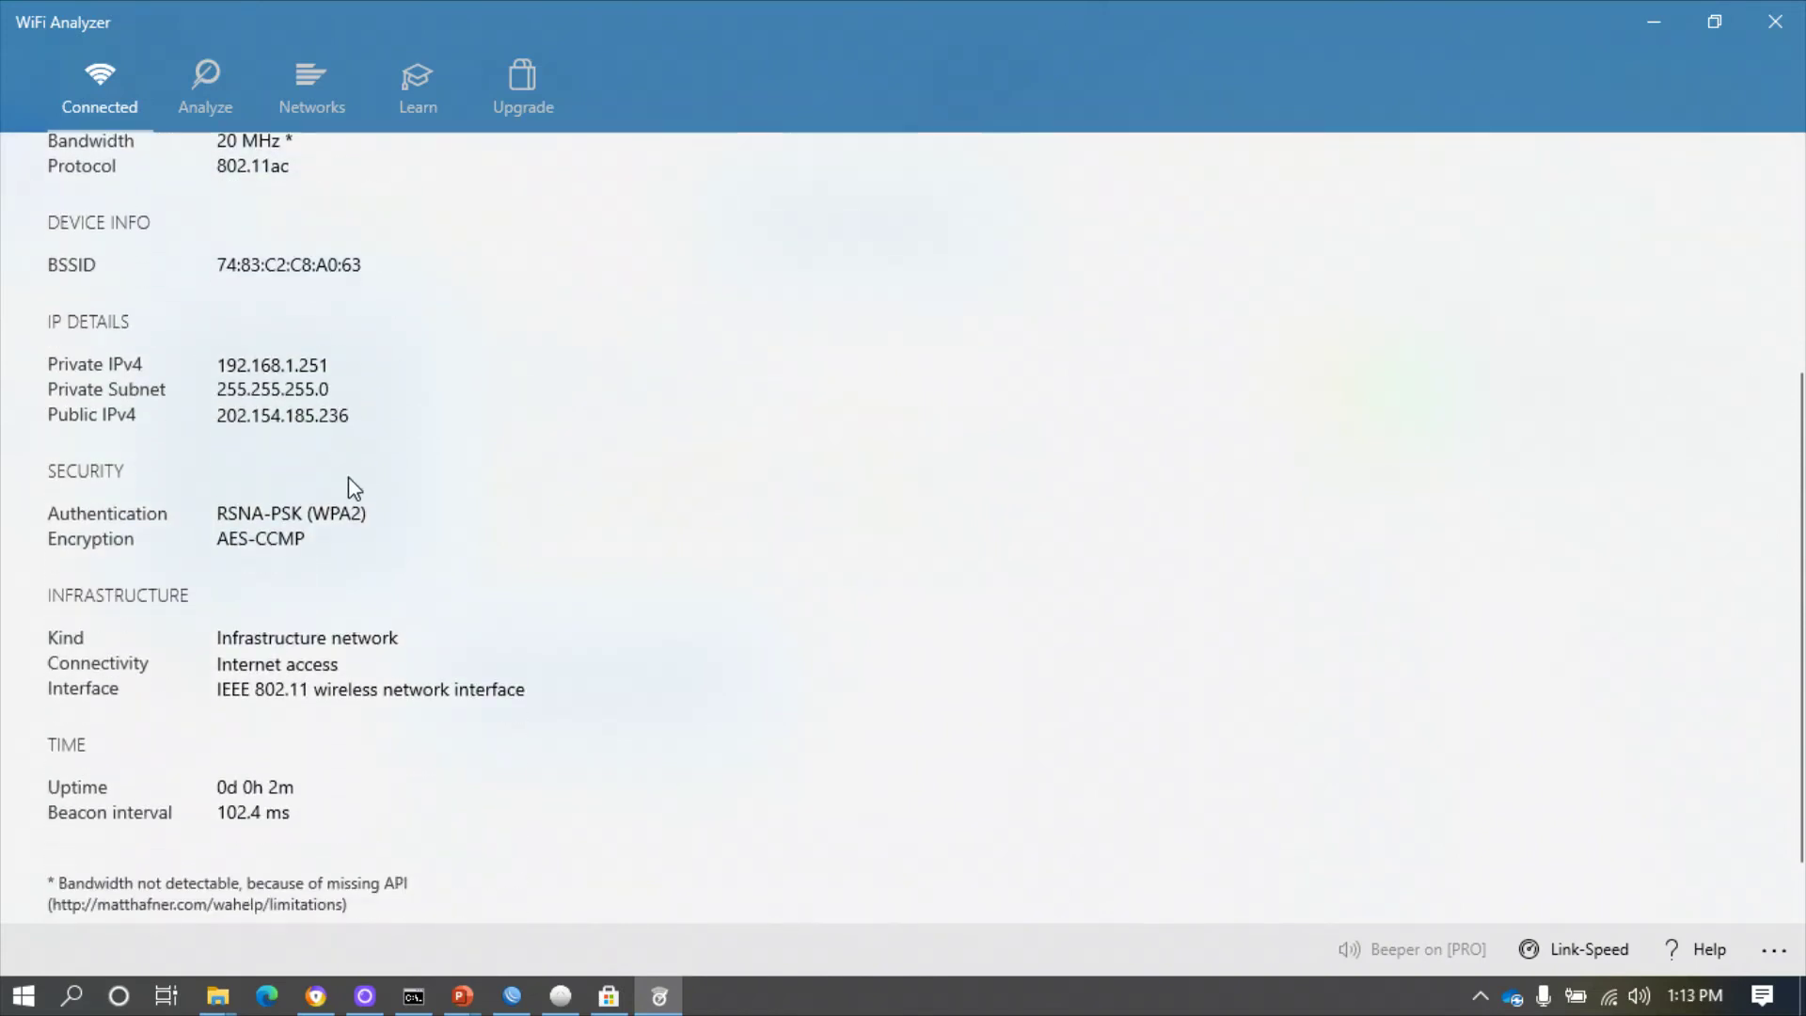
scroll(353, 485, up, 4)
scroll(348, 475, down, 1)
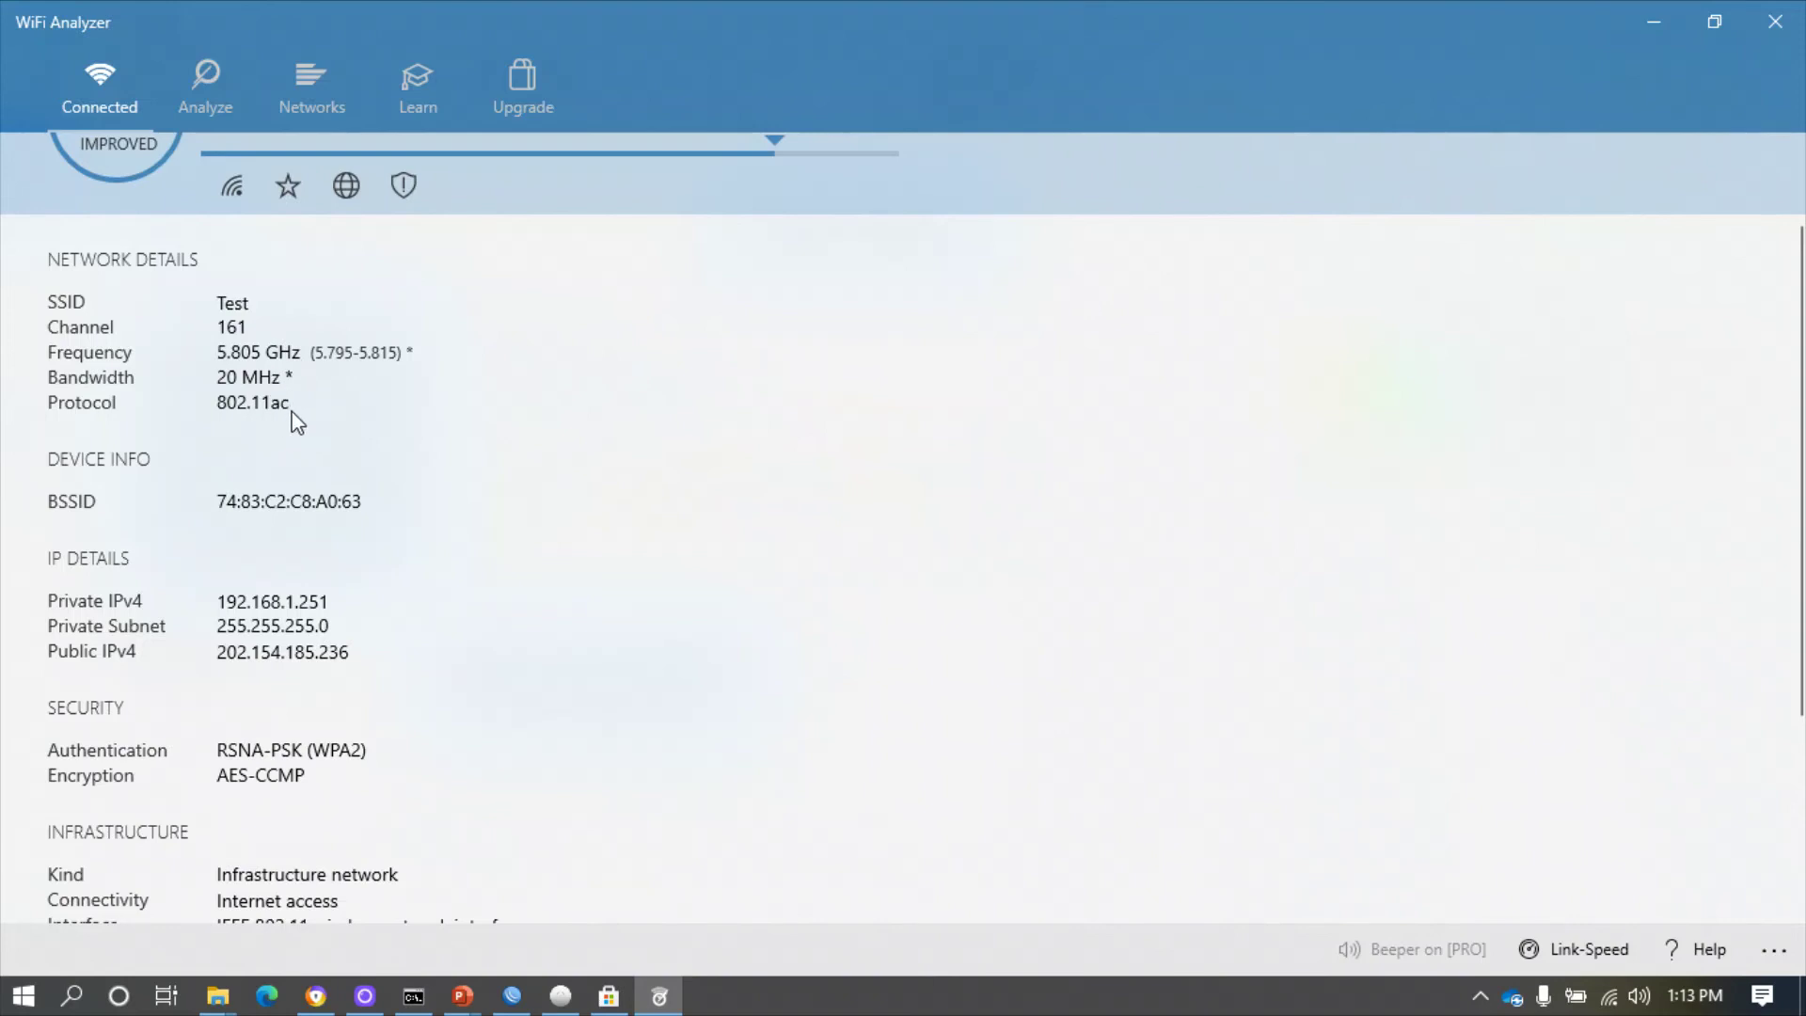
scroll(316, 555, down, 2)
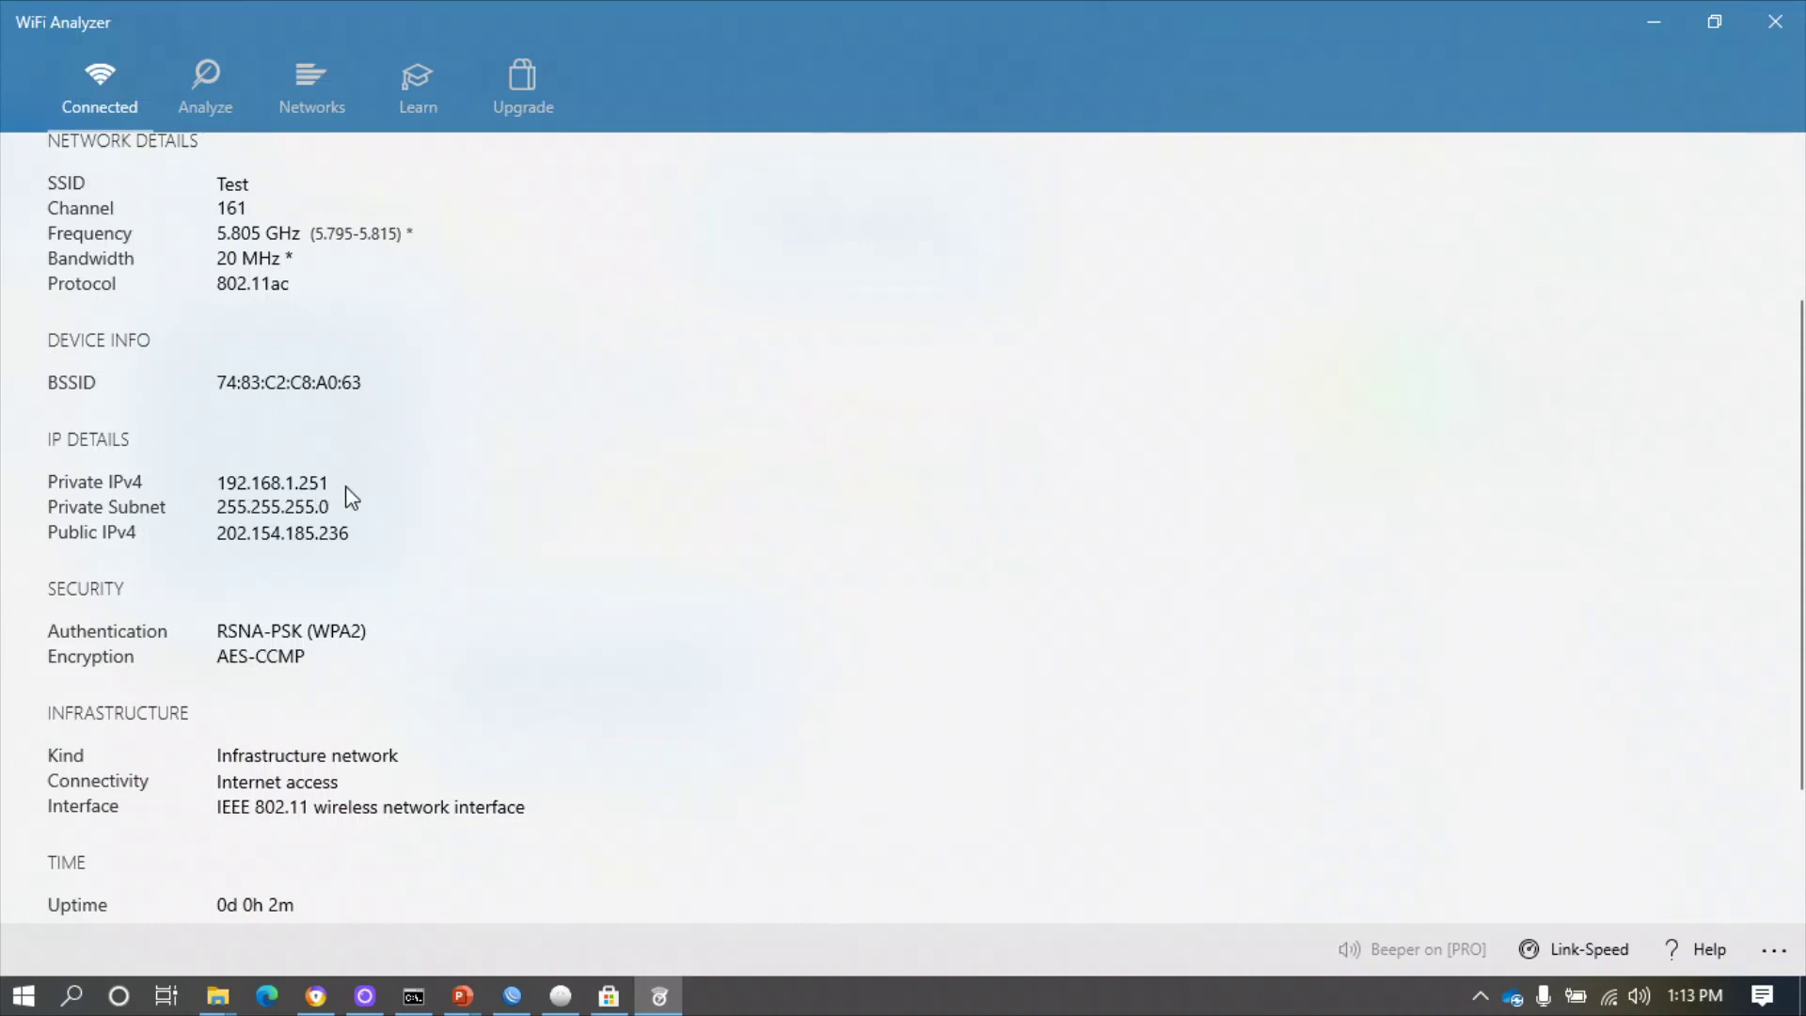
scroll(348, 532, down, 2)
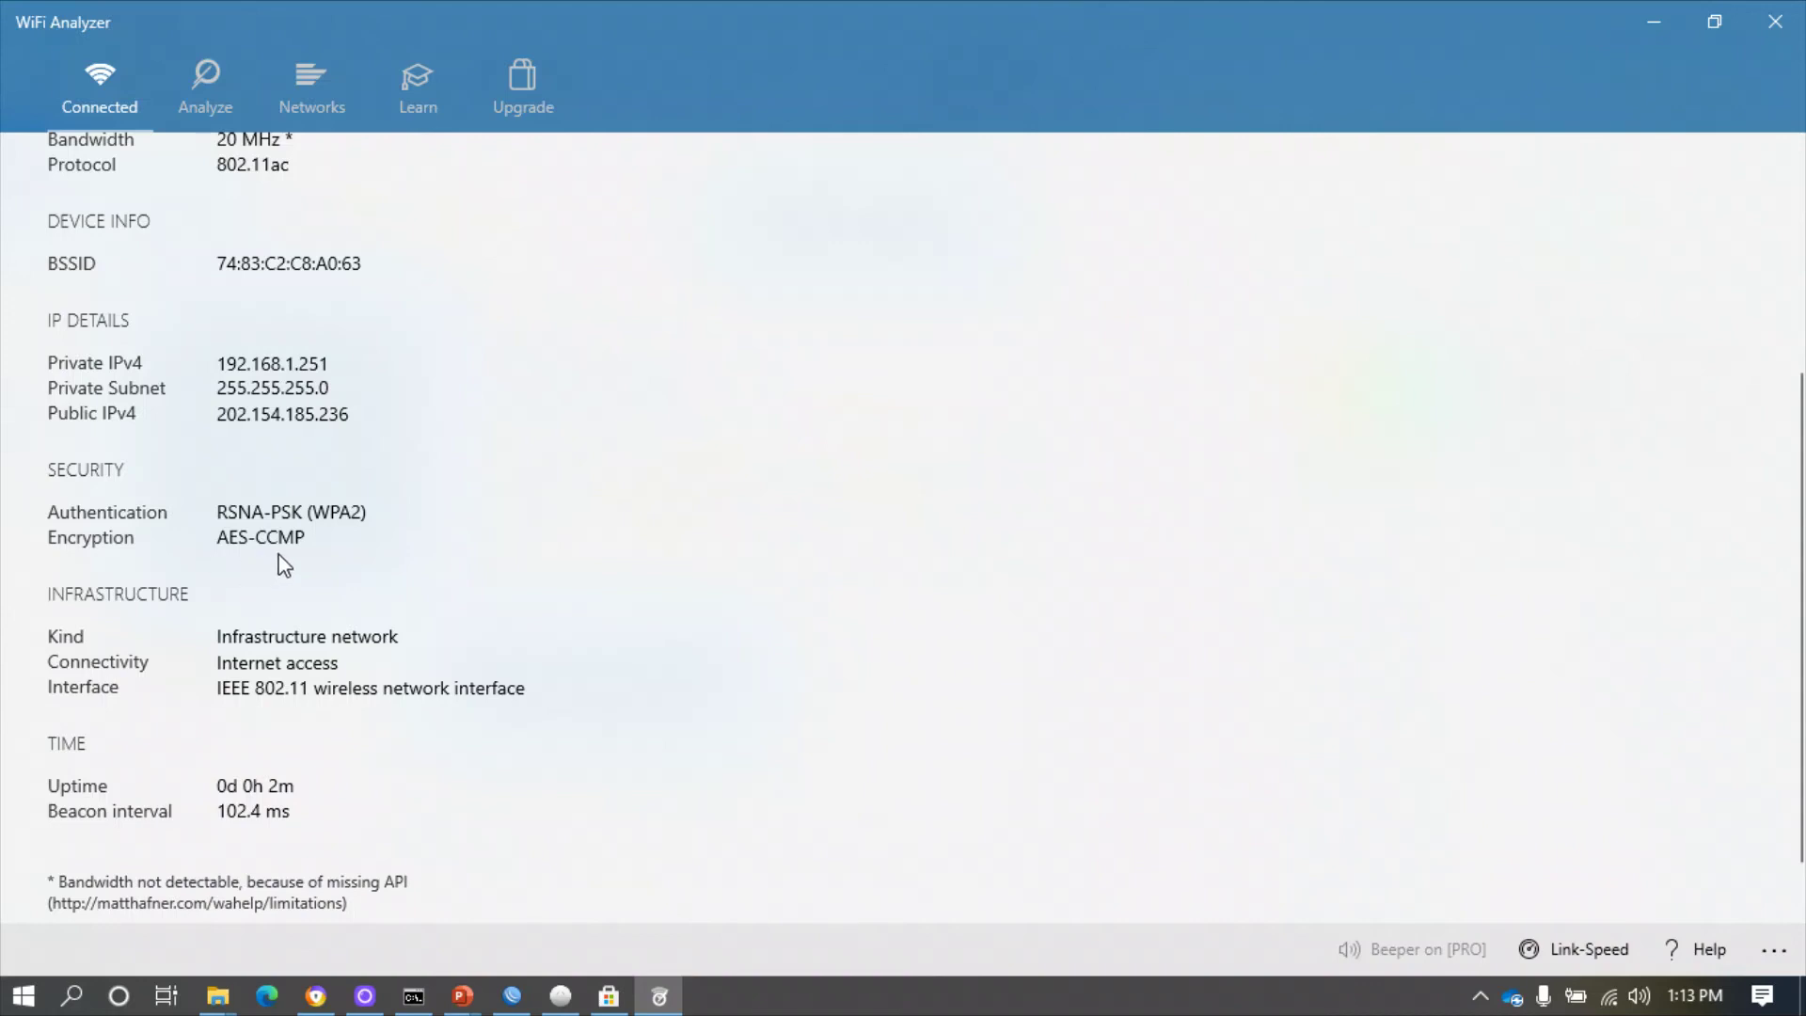
scroll(338, 531, up, 4)
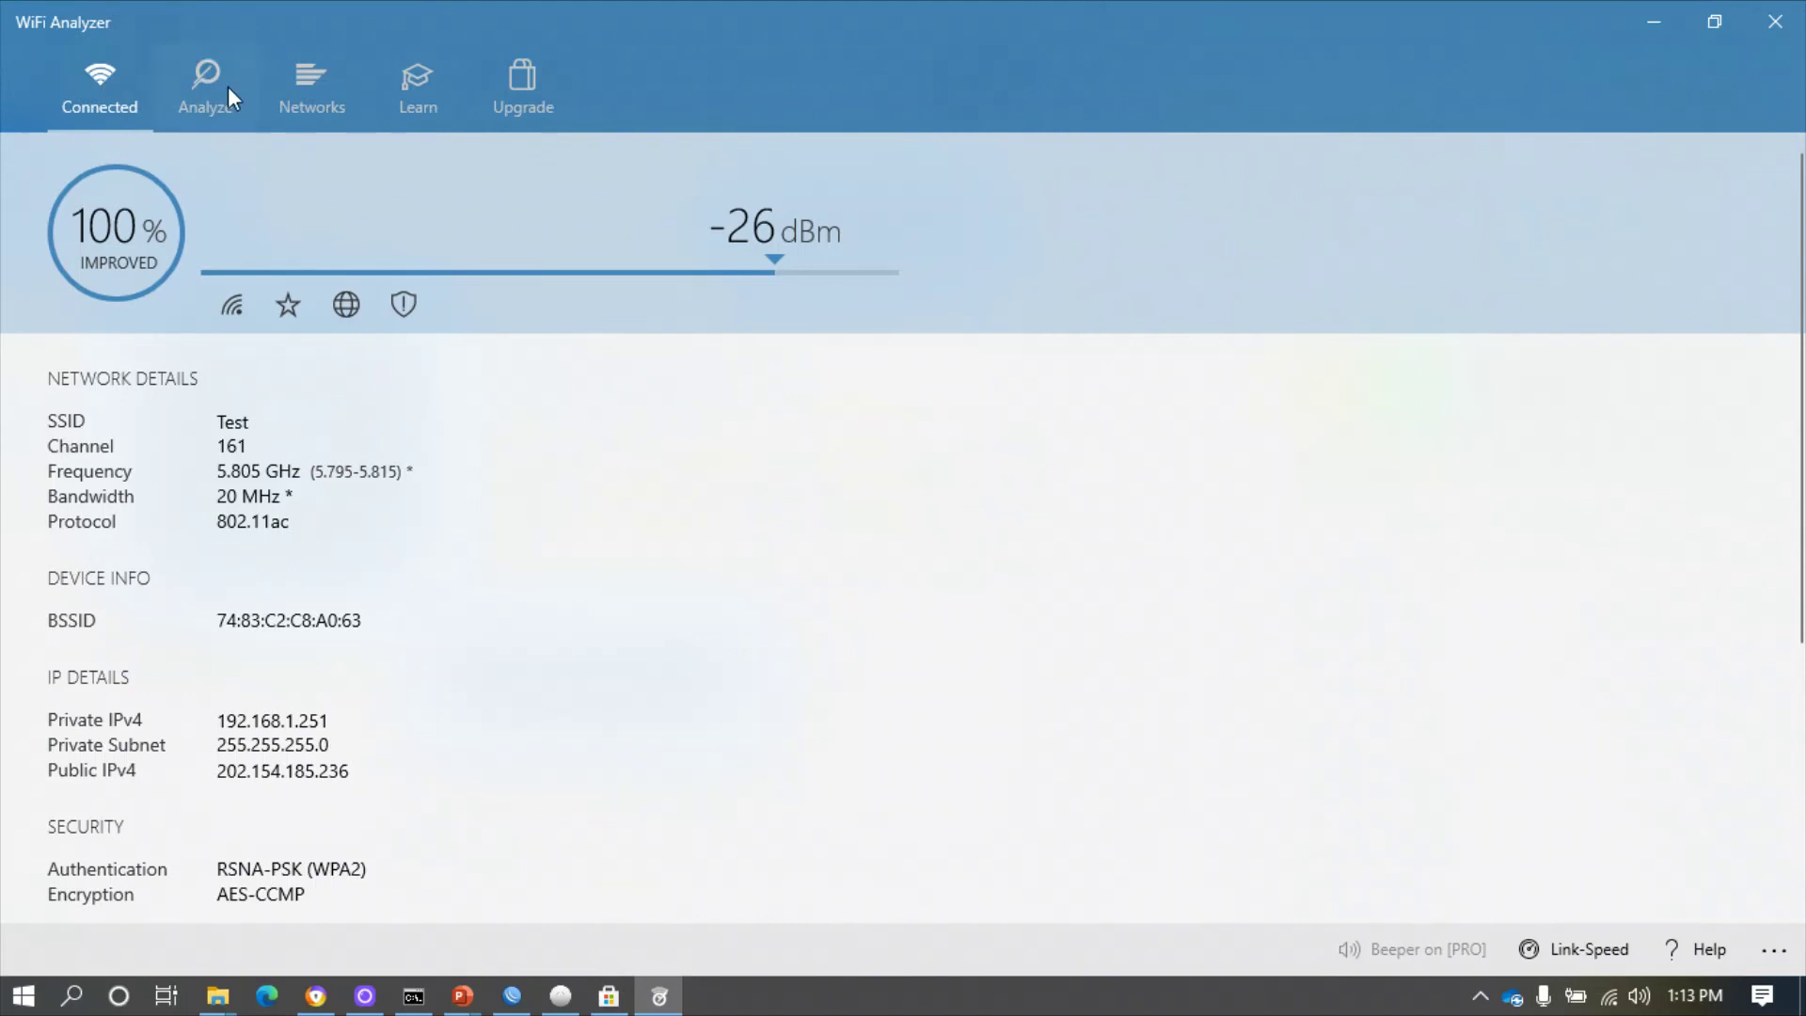
- List the nearby networks on the Networks page, then switch to the Analyze channel graph
click(308, 90)
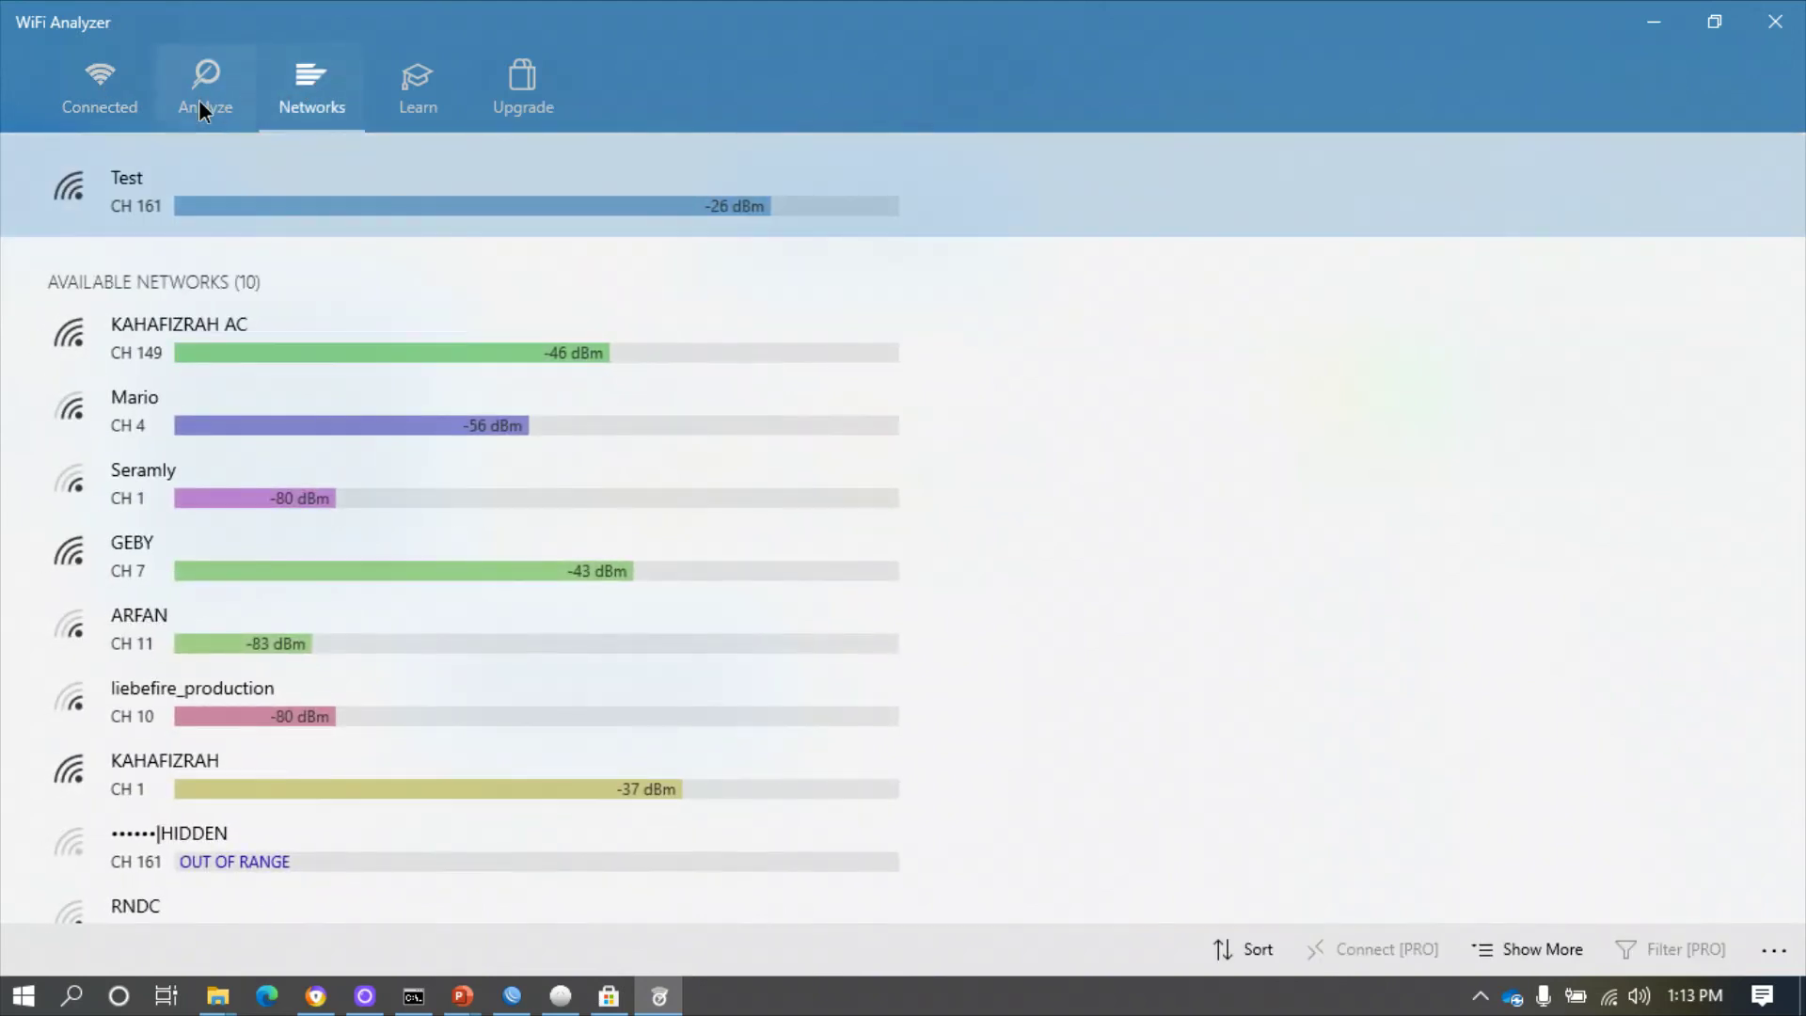
click(199, 102)
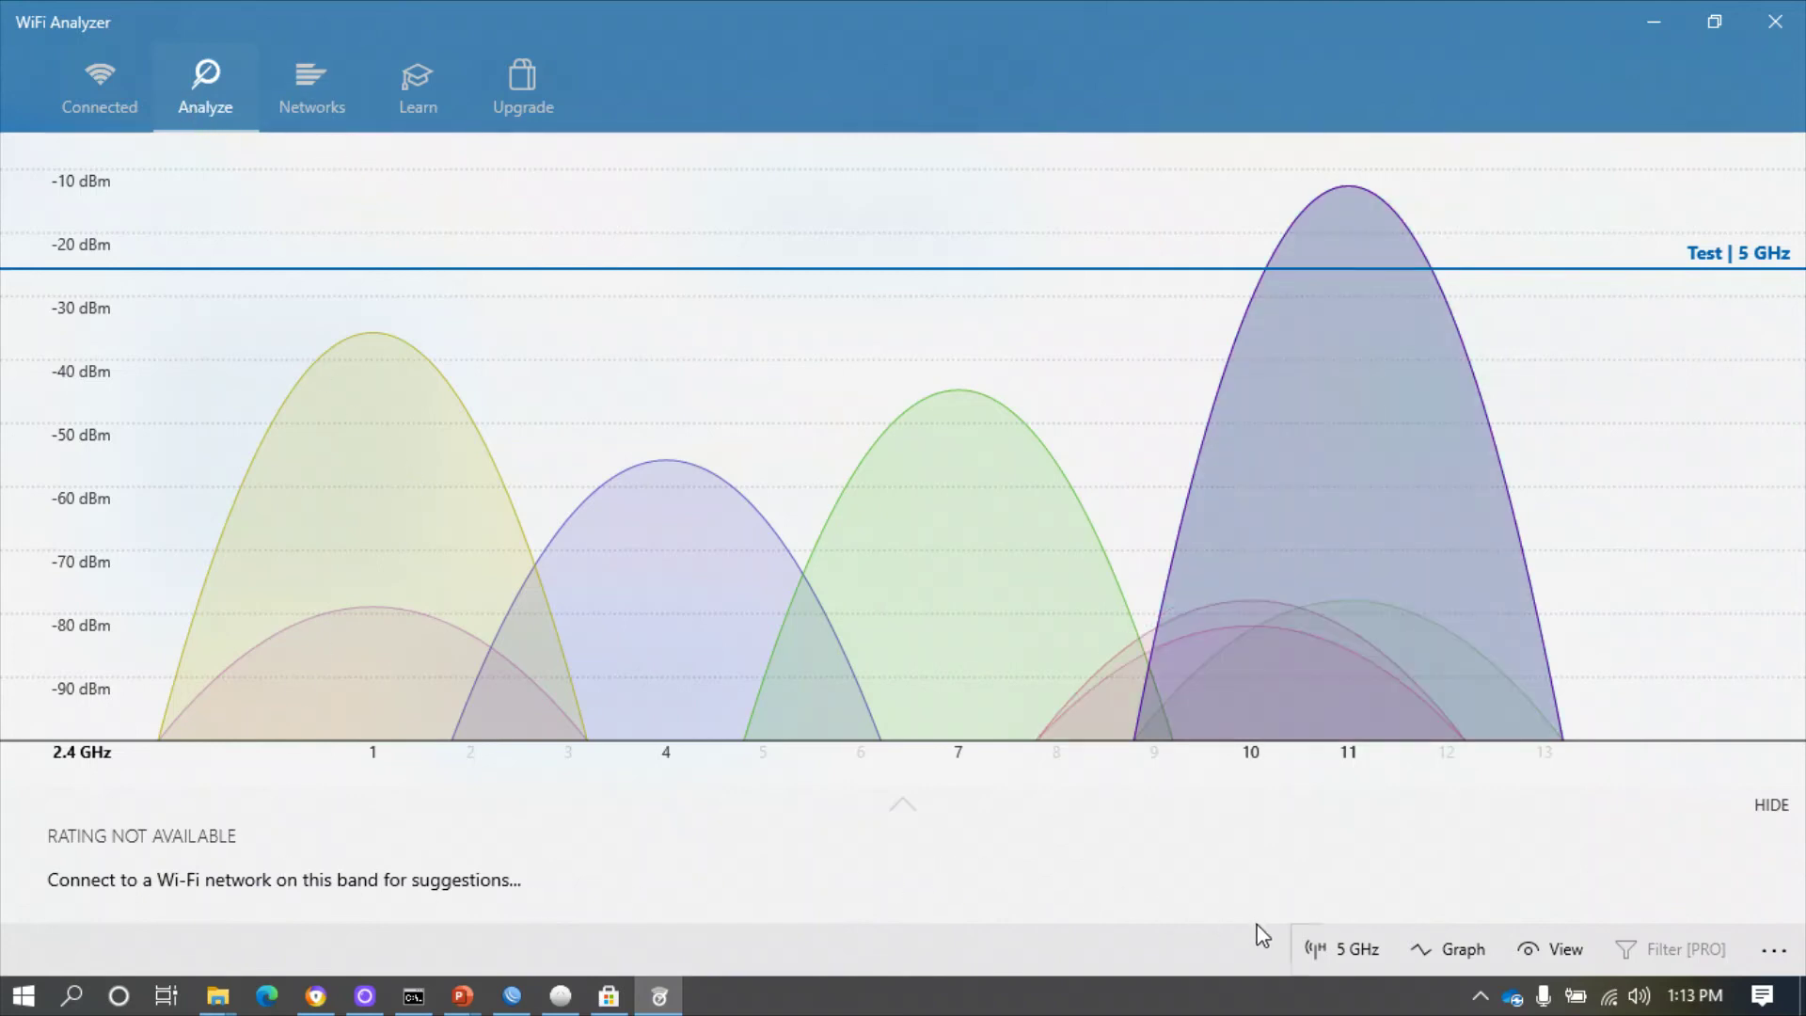
- Plot 5 GHz networks' signal strength over time and bring up the graph View options
click(1350, 951)
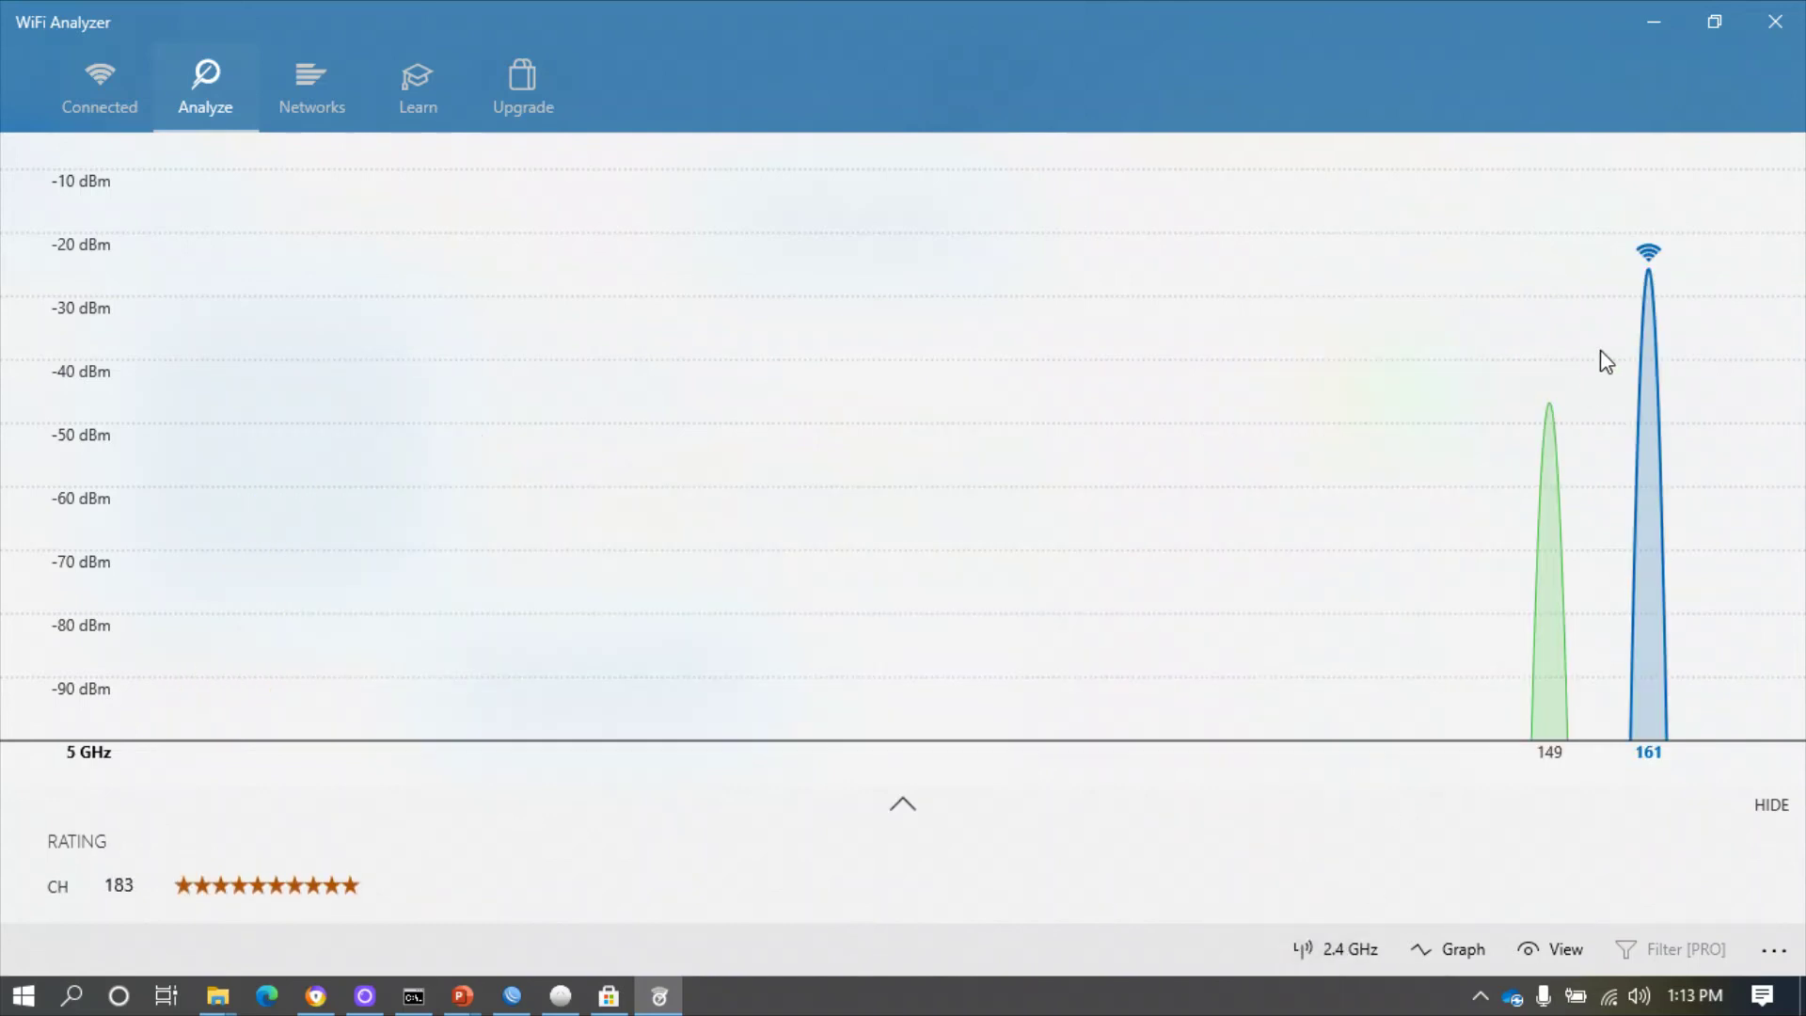
click(1340, 951)
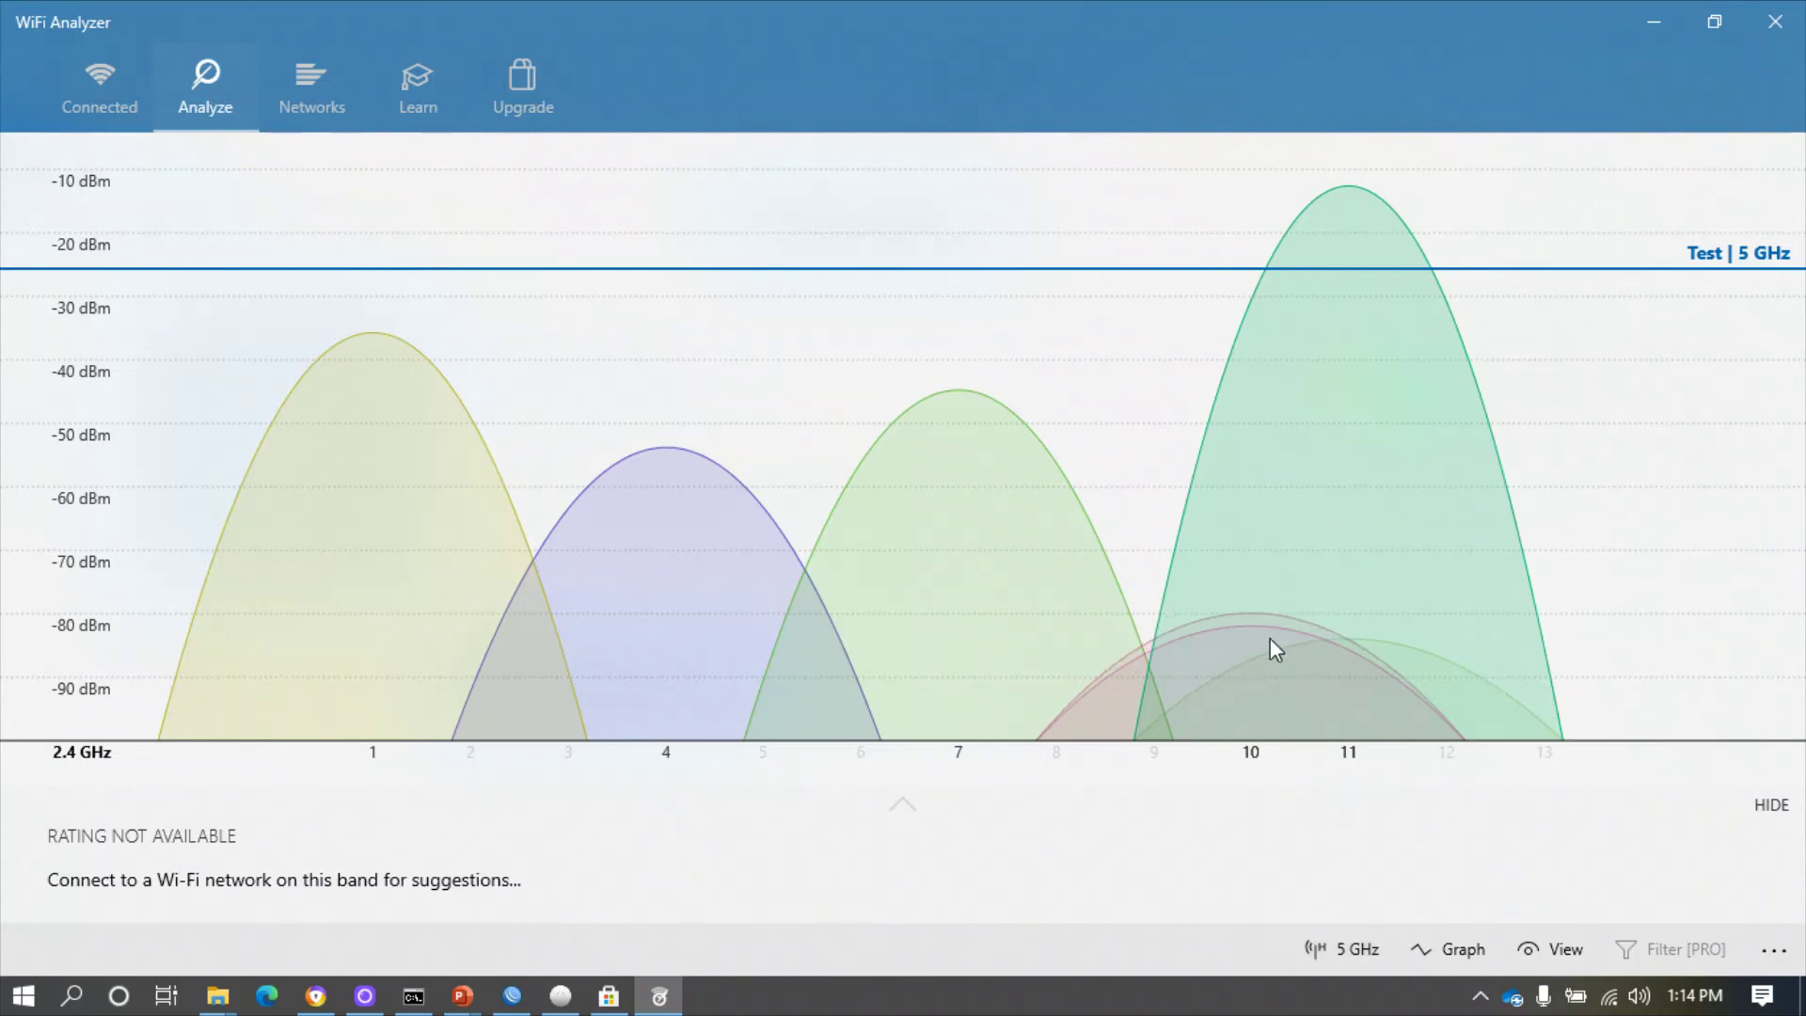
click(1456, 963)
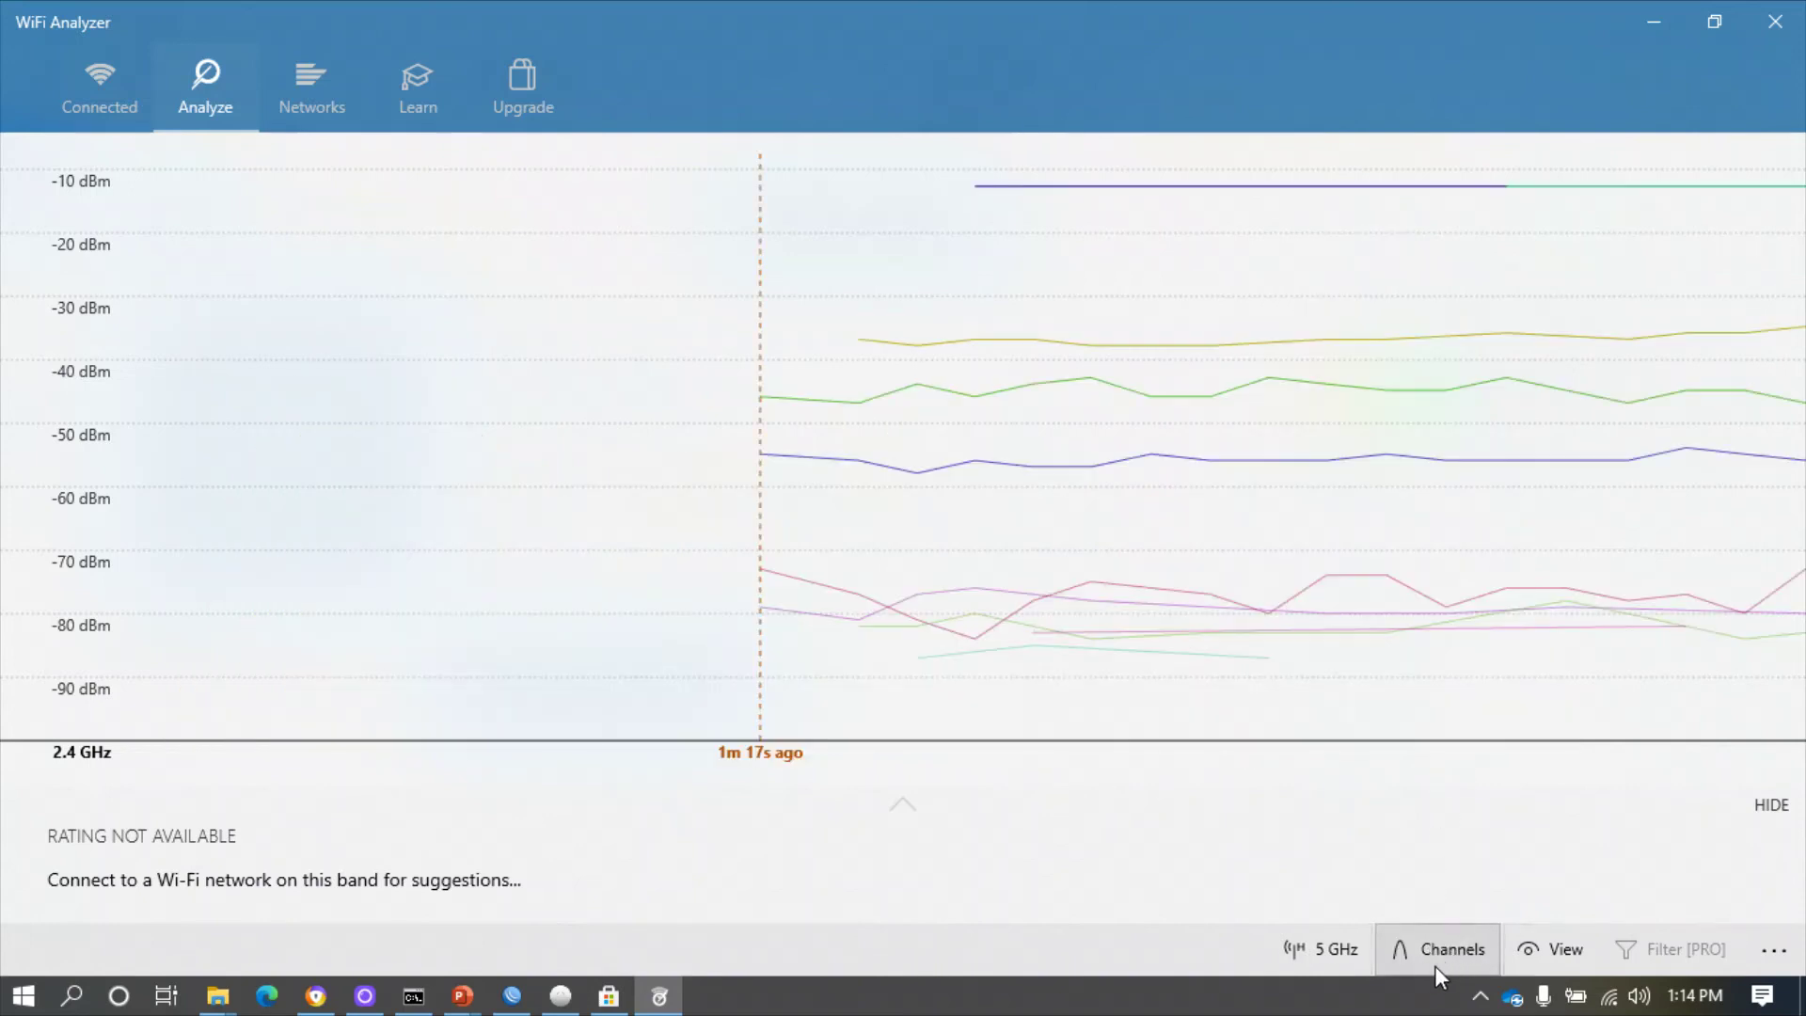
click(1337, 955)
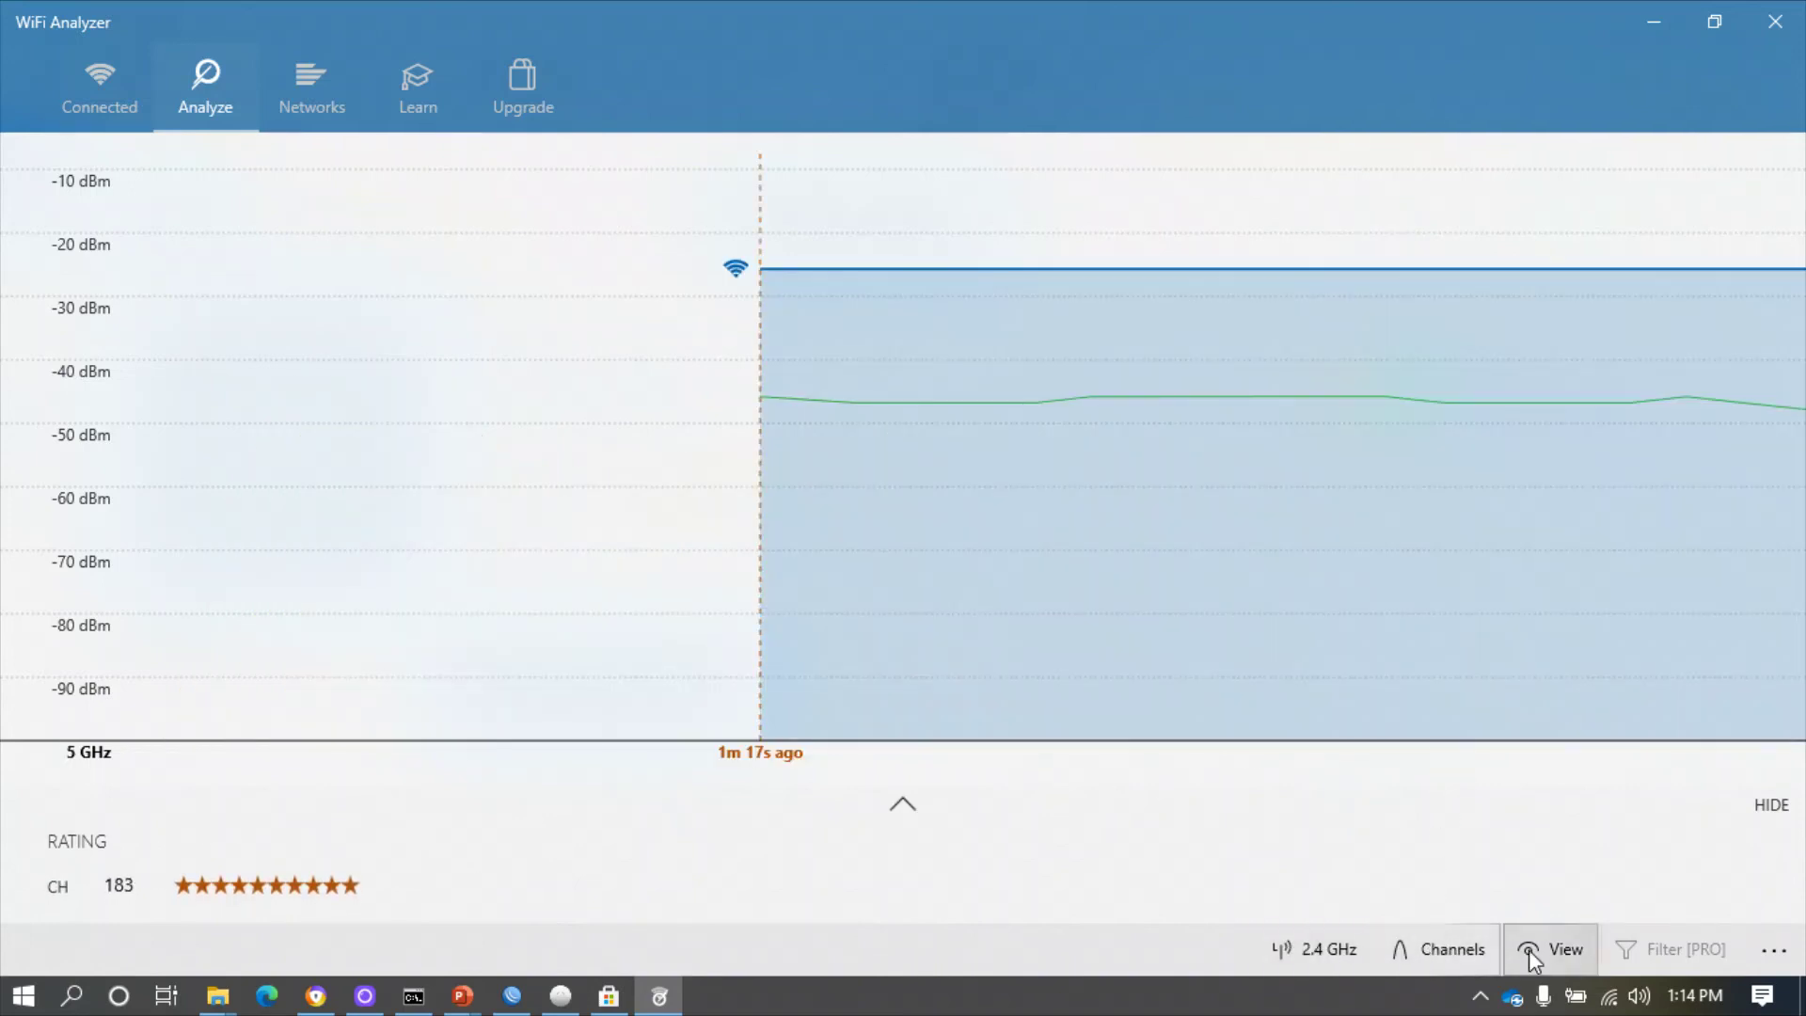
click(1527, 950)
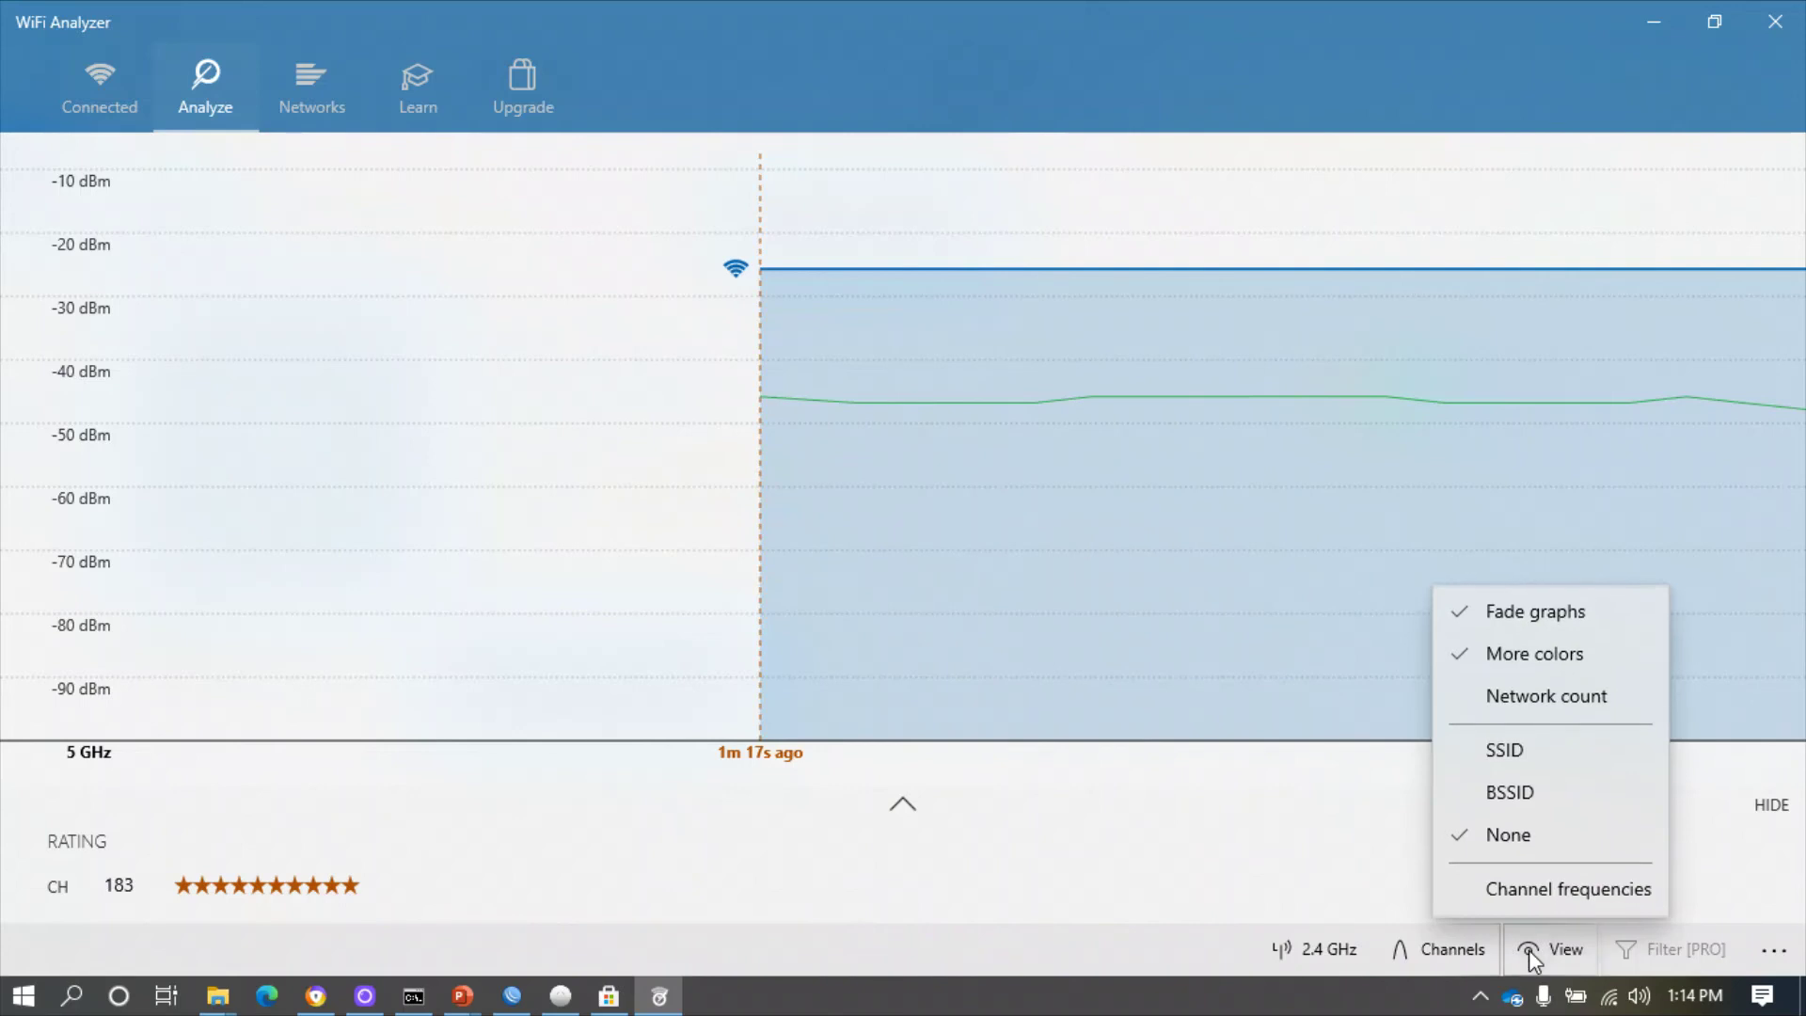
- Label curves by SSID, compare Test on 2.4 GHz channel 11 and 5 GHz channel 161, then minimize
click(1467, 752)
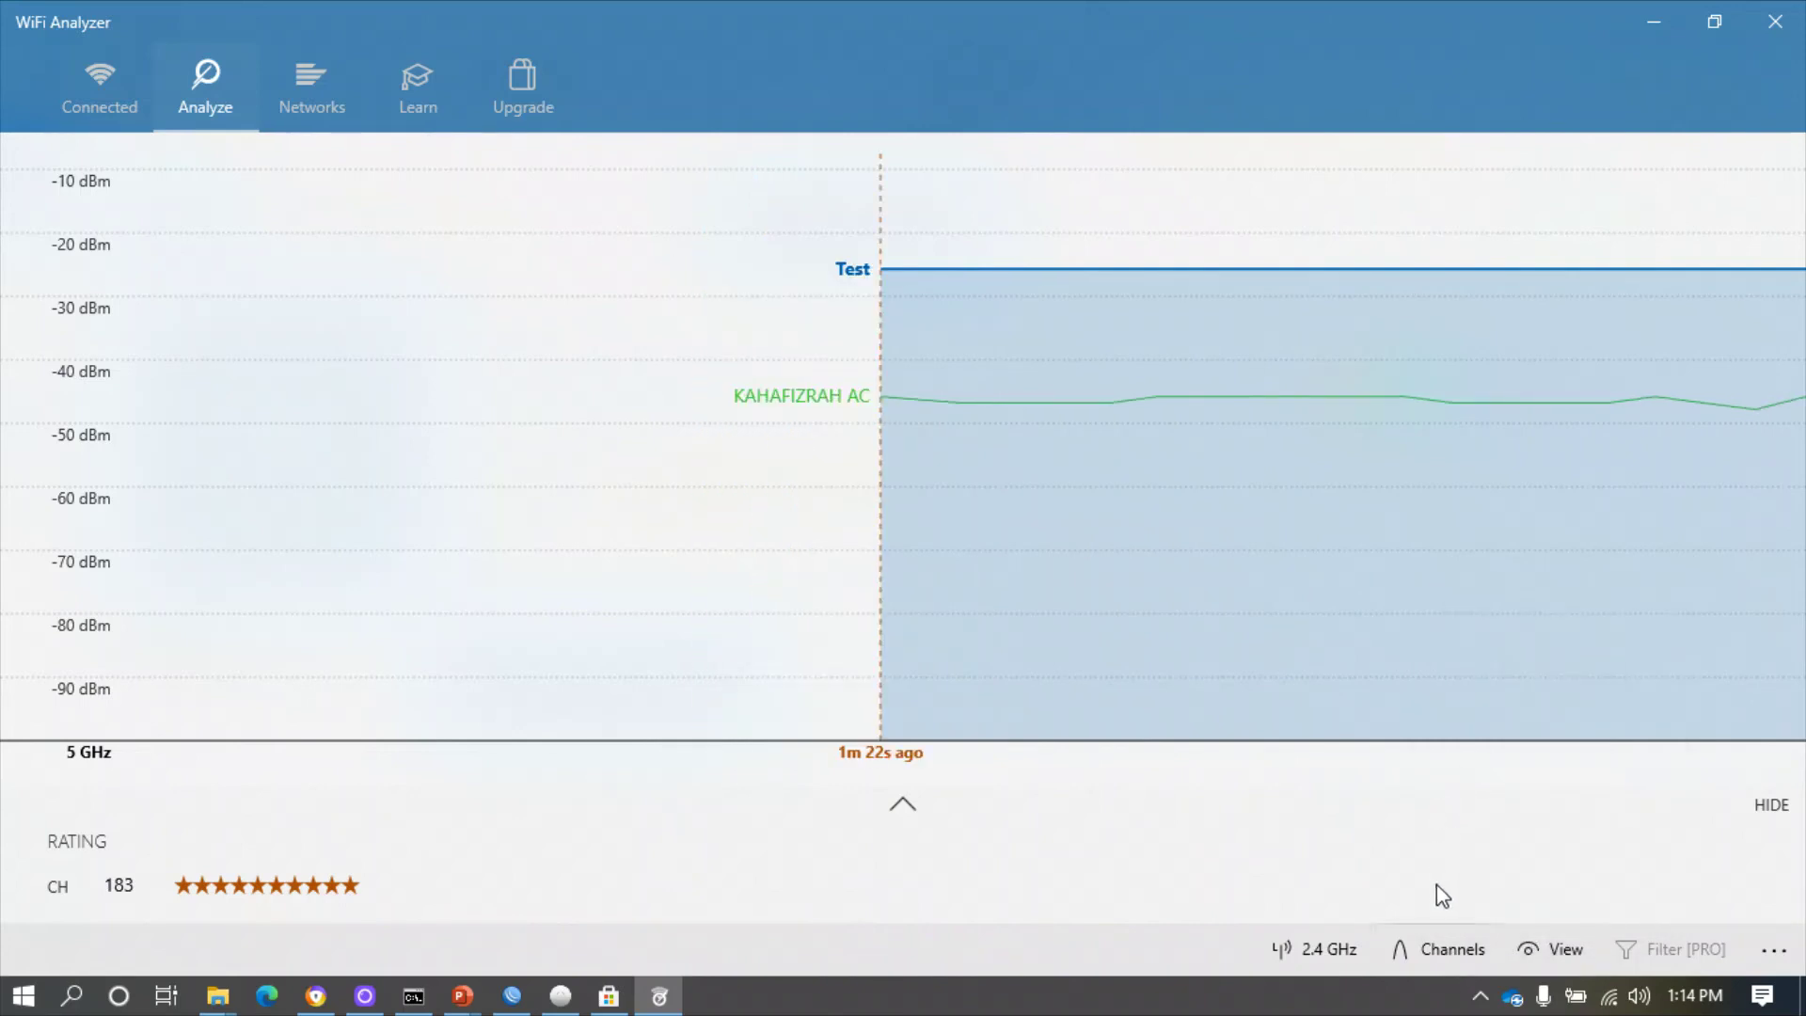
click(1332, 951)
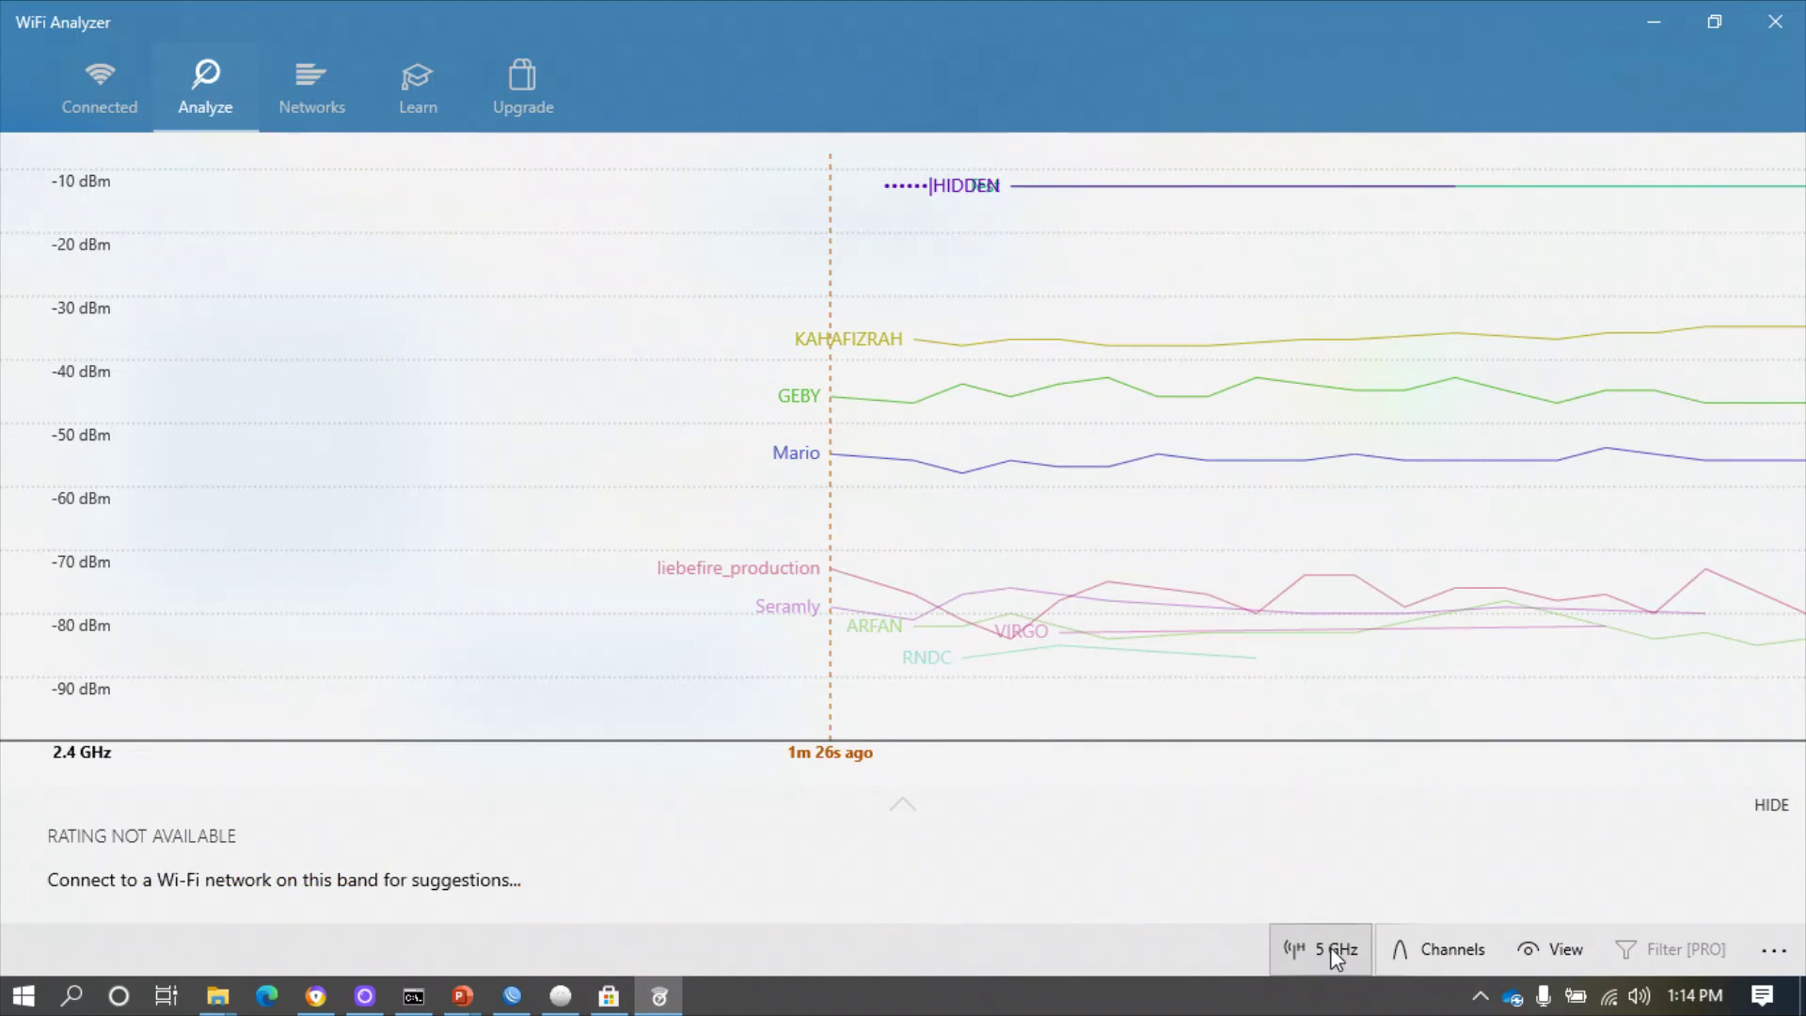
click(1434, 951)
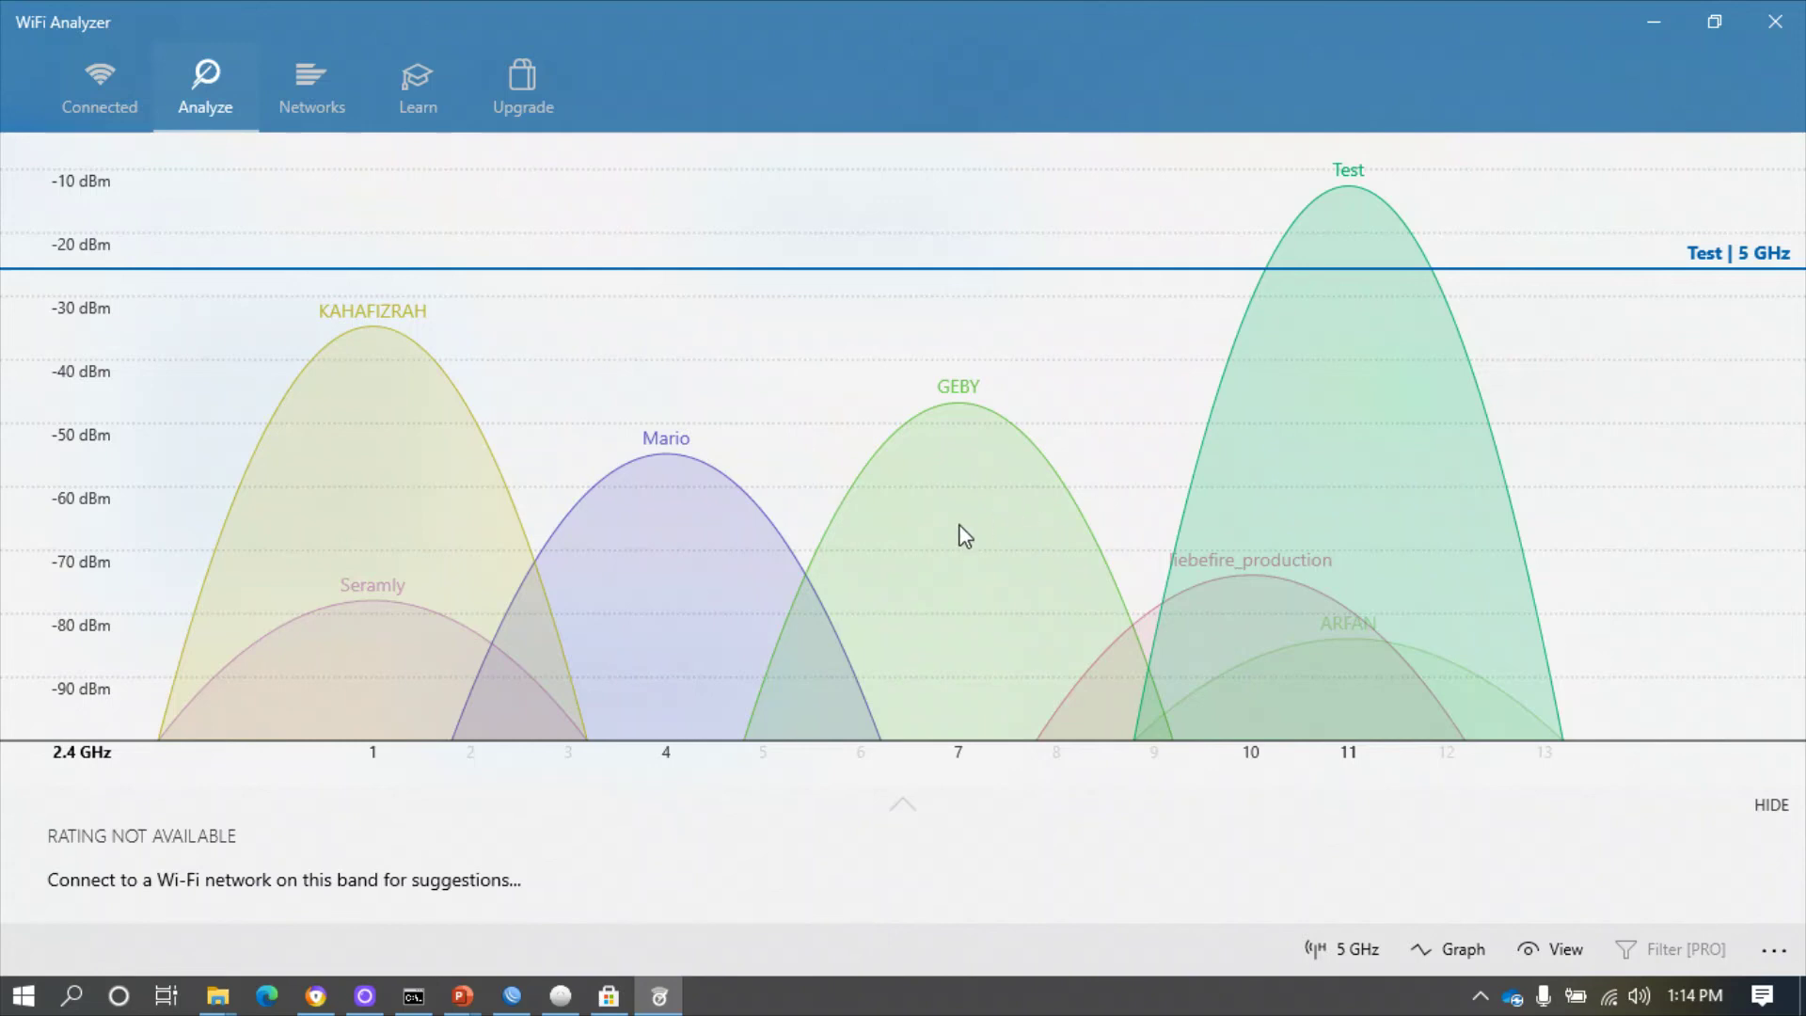
click(1336, 950)
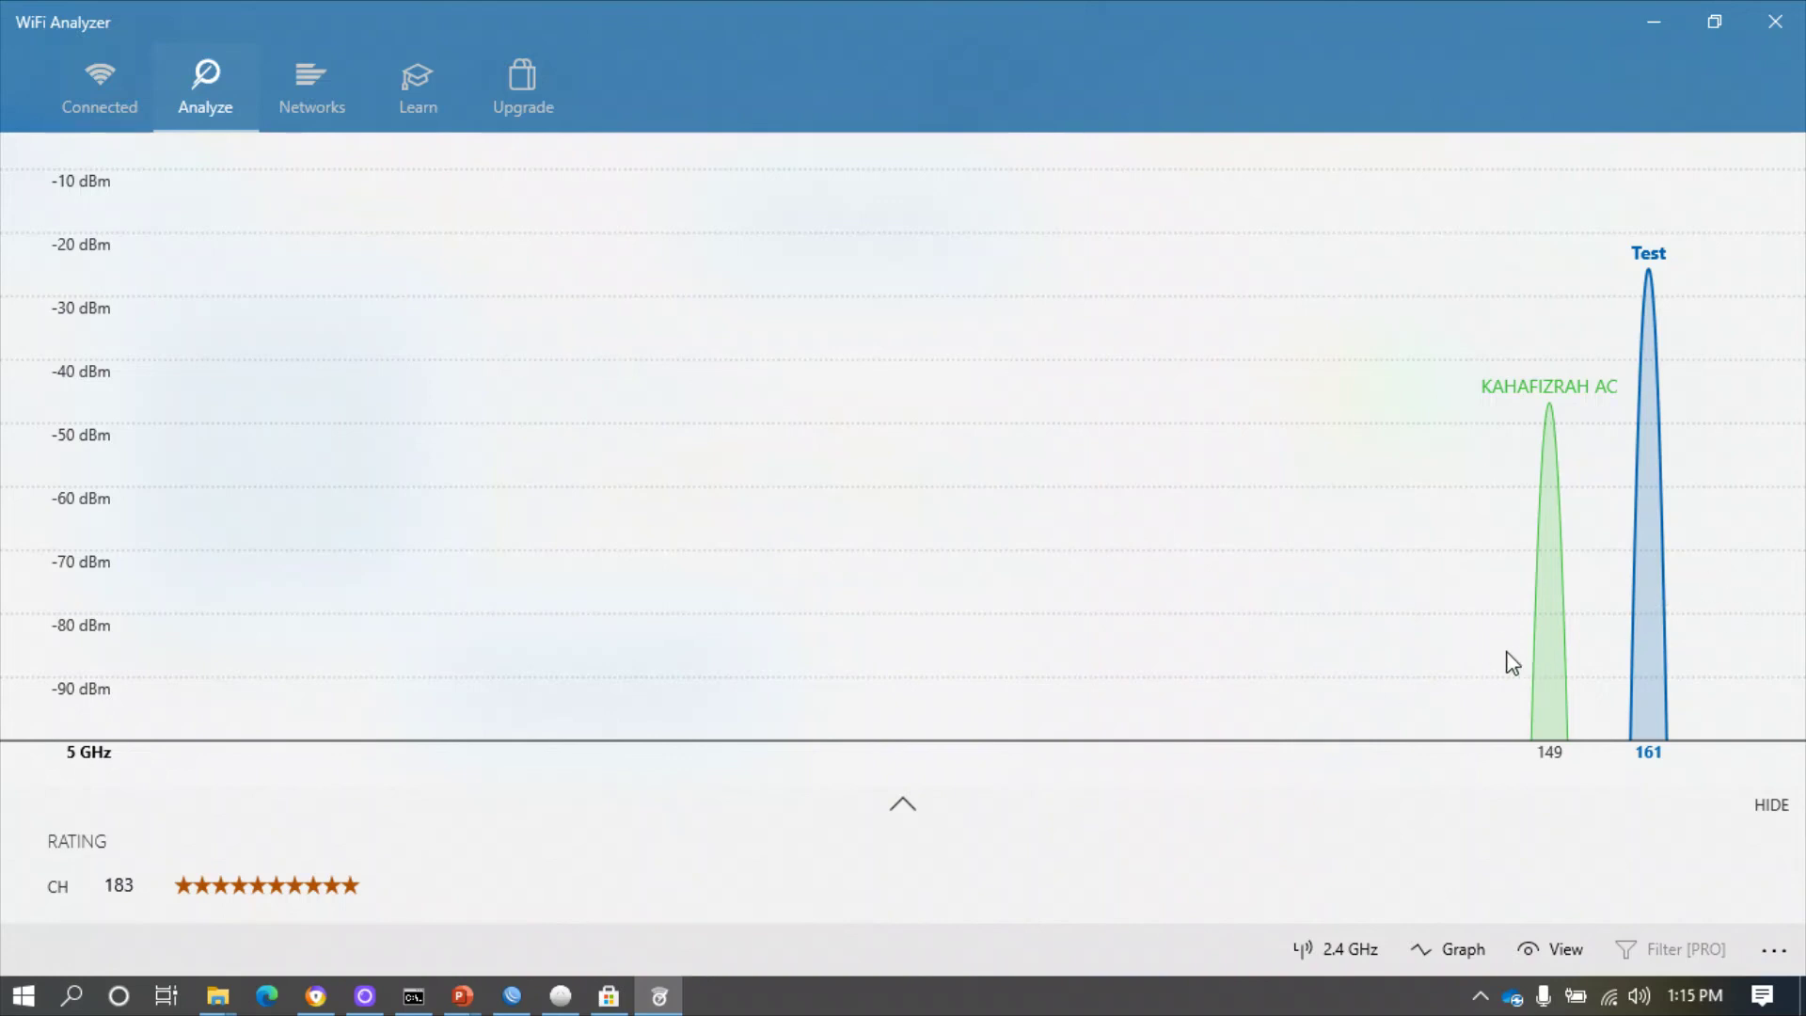
click(1355, 949)
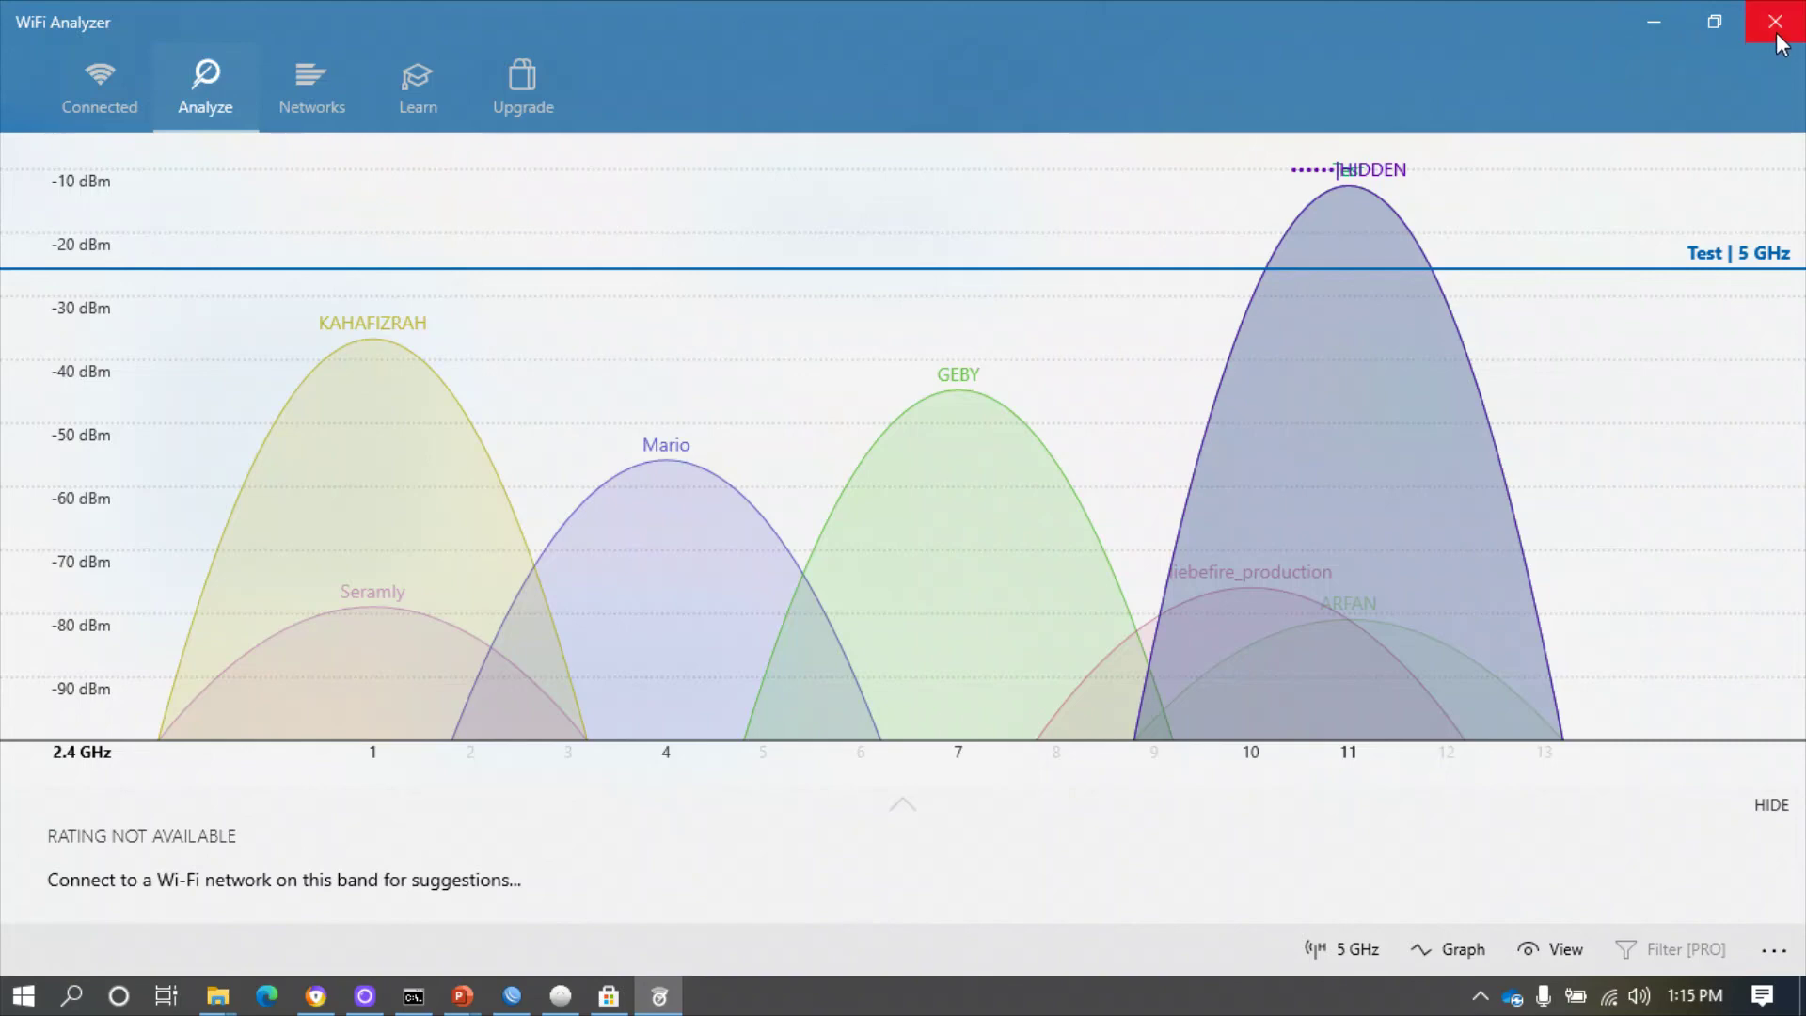
click(1659, 28)
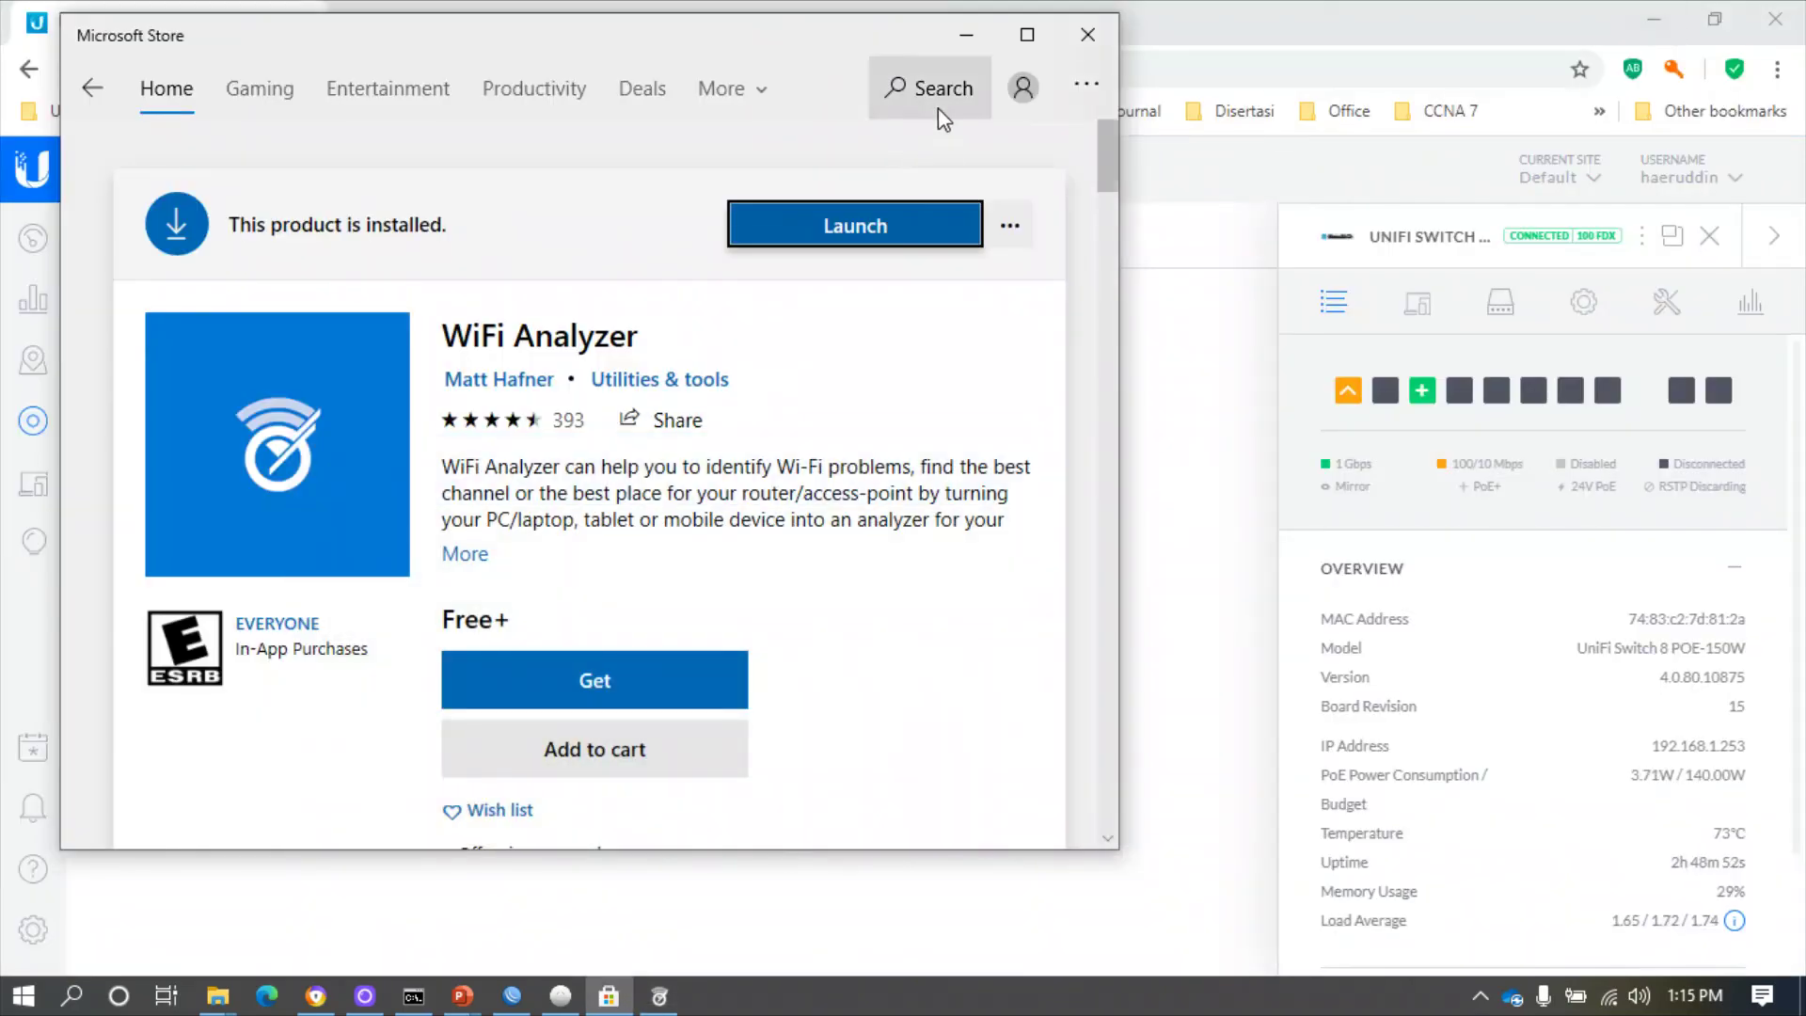
- Close Microsoft Store, reload the devices page, close the switch panel, and open the UniFi Dashboard
click(1086, 38)
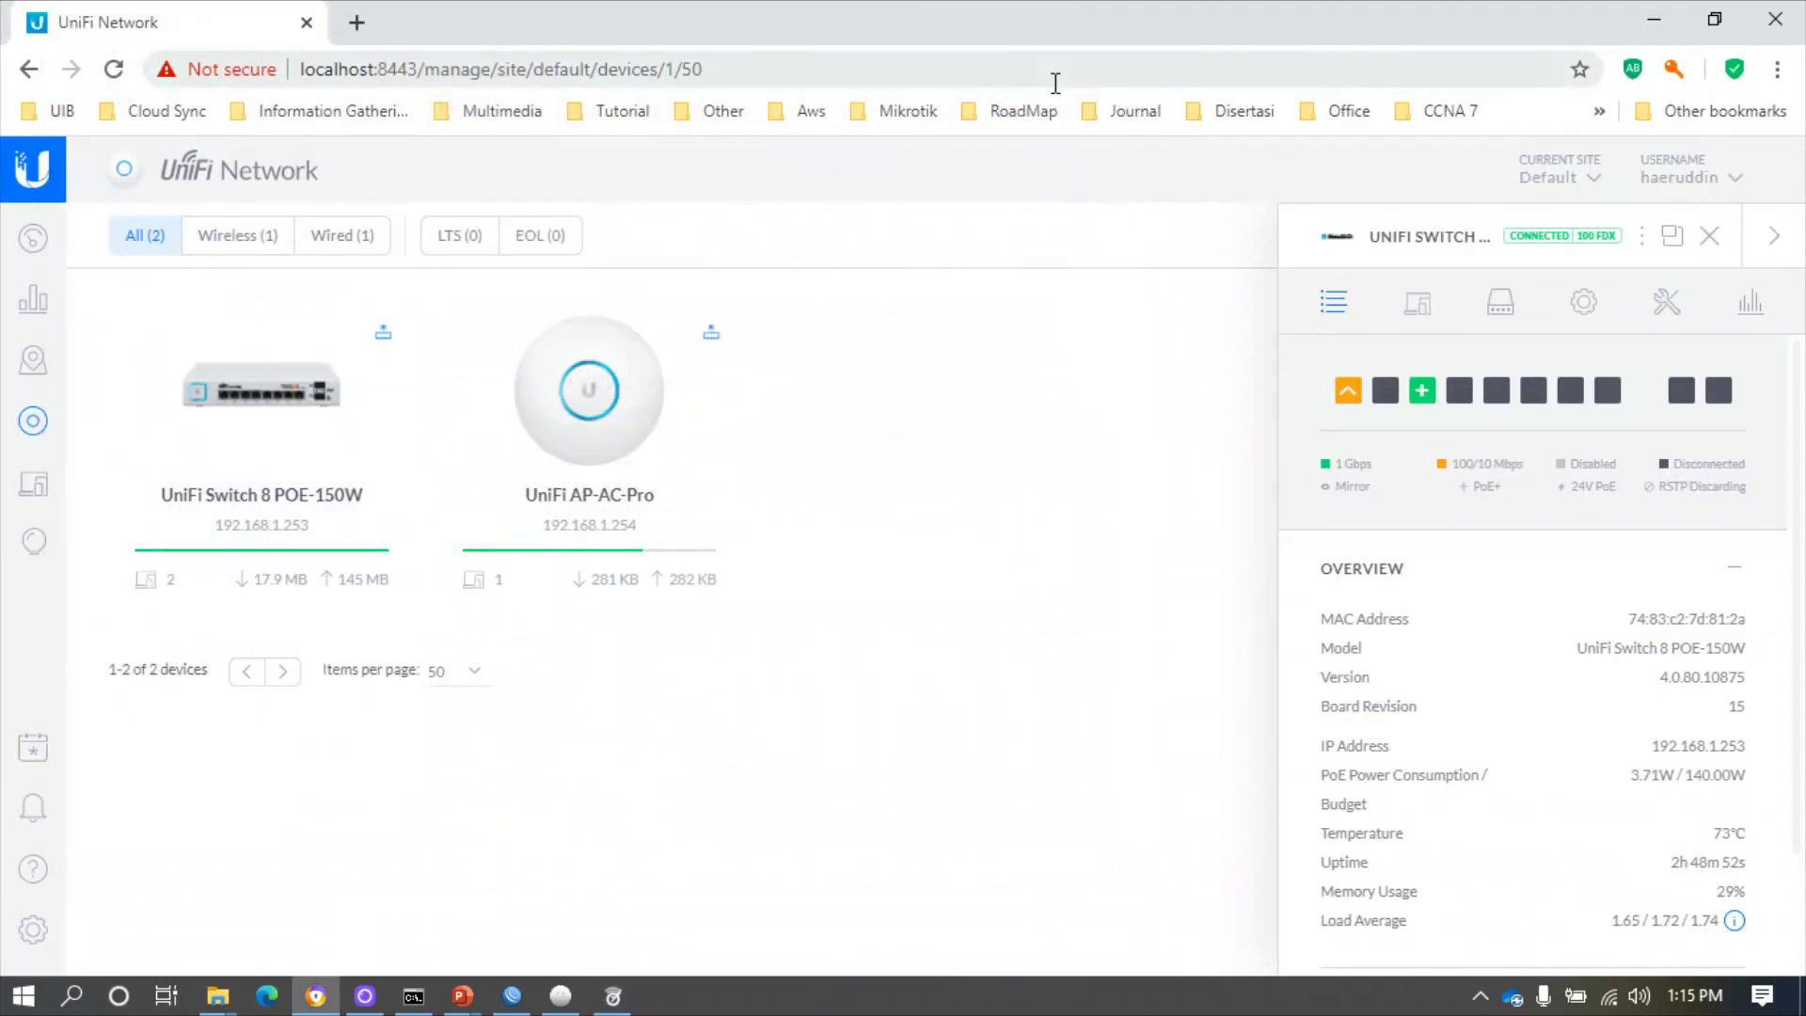
click(125, 78)
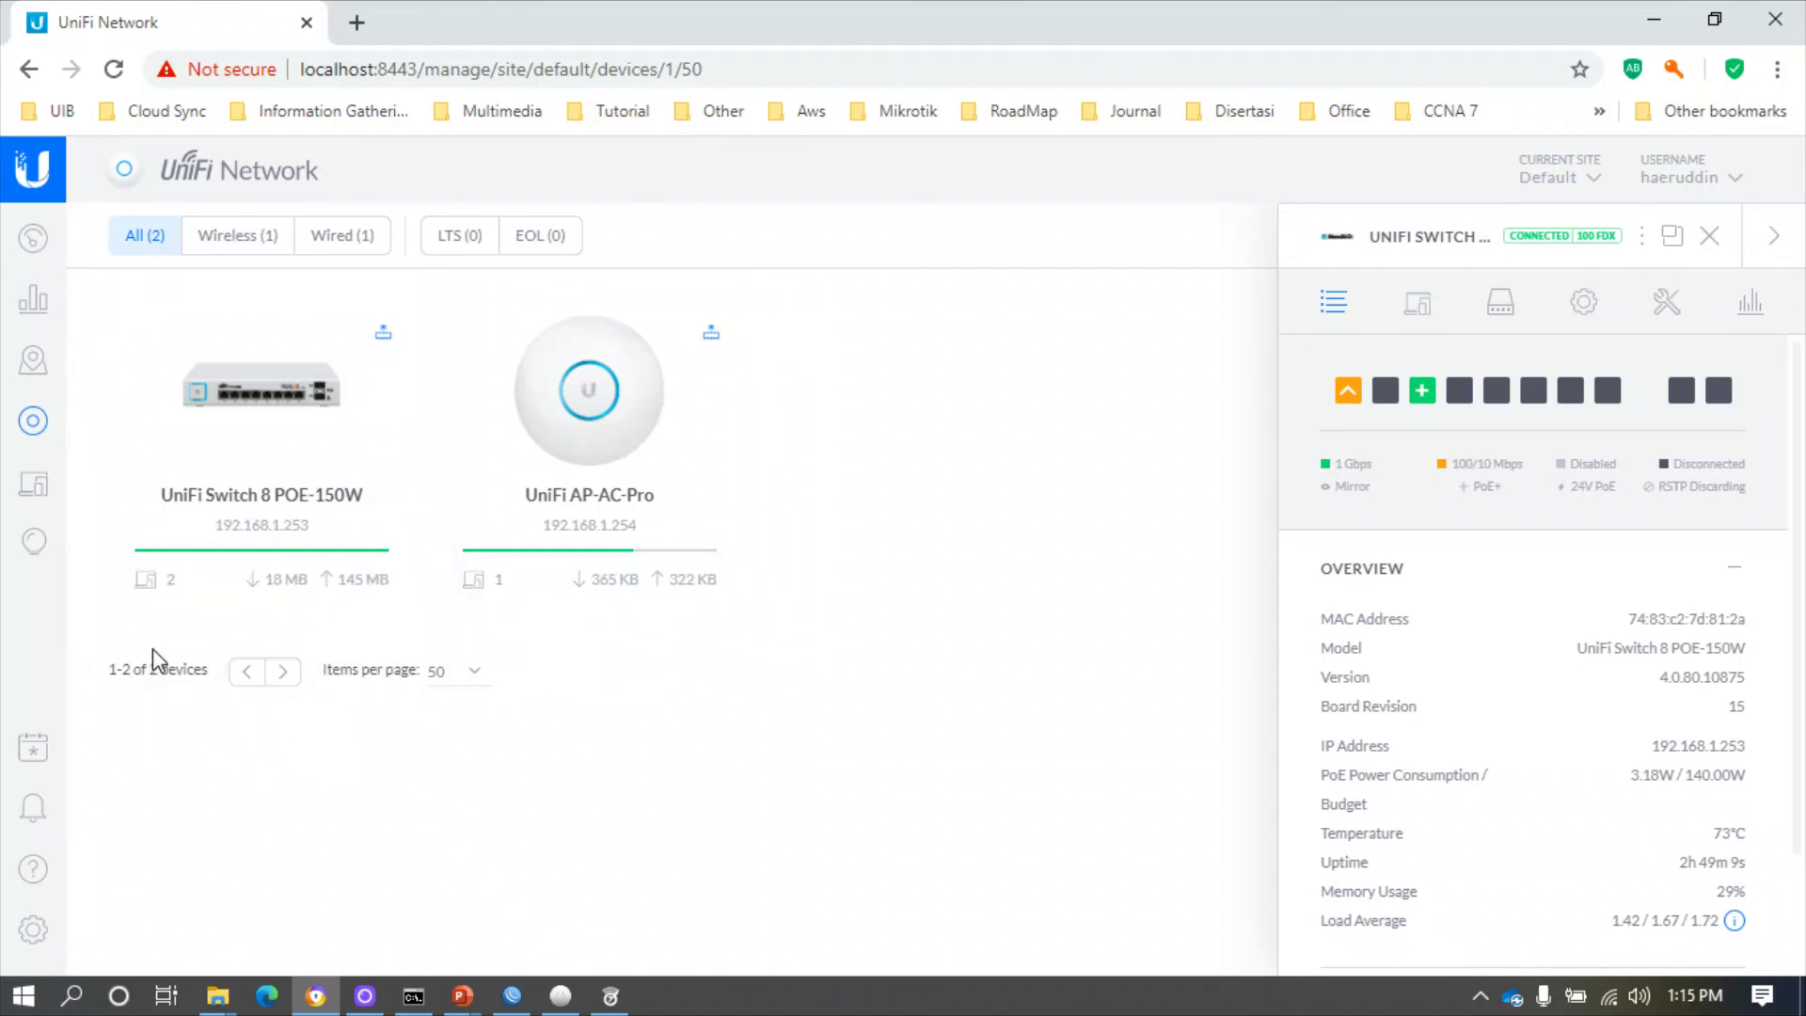
click(1711, 239)
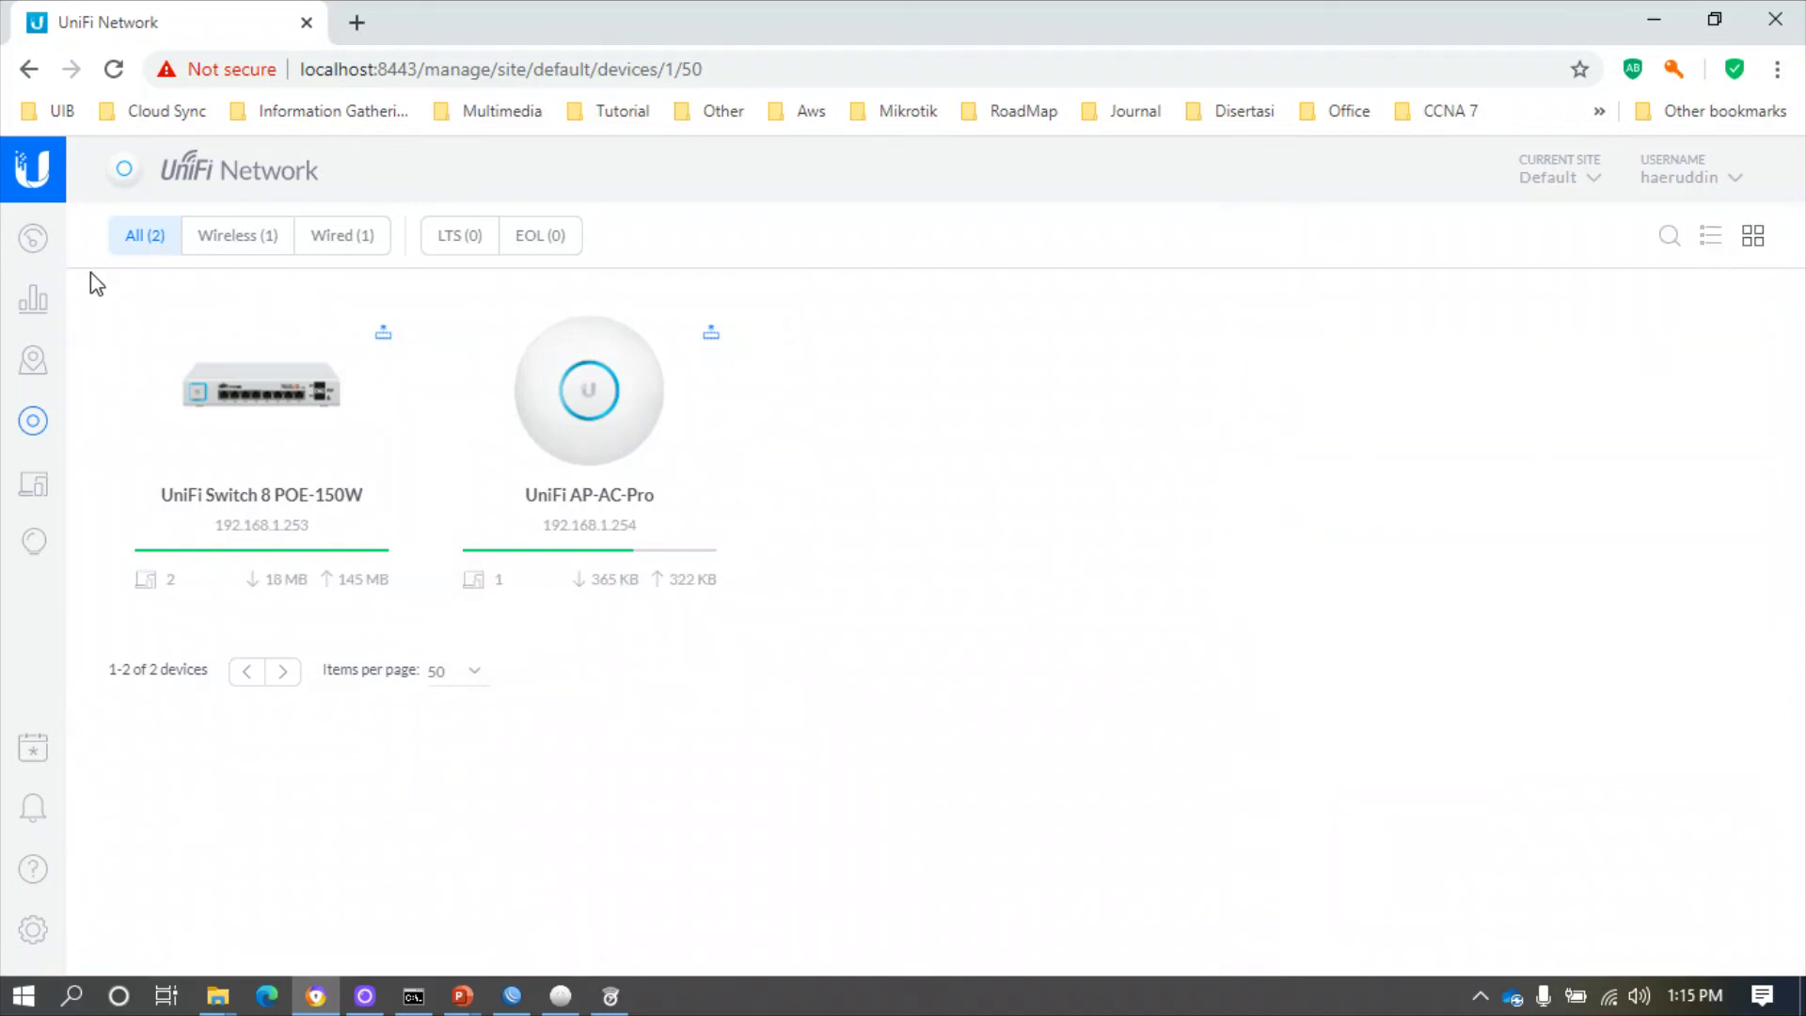
click(40, 246)
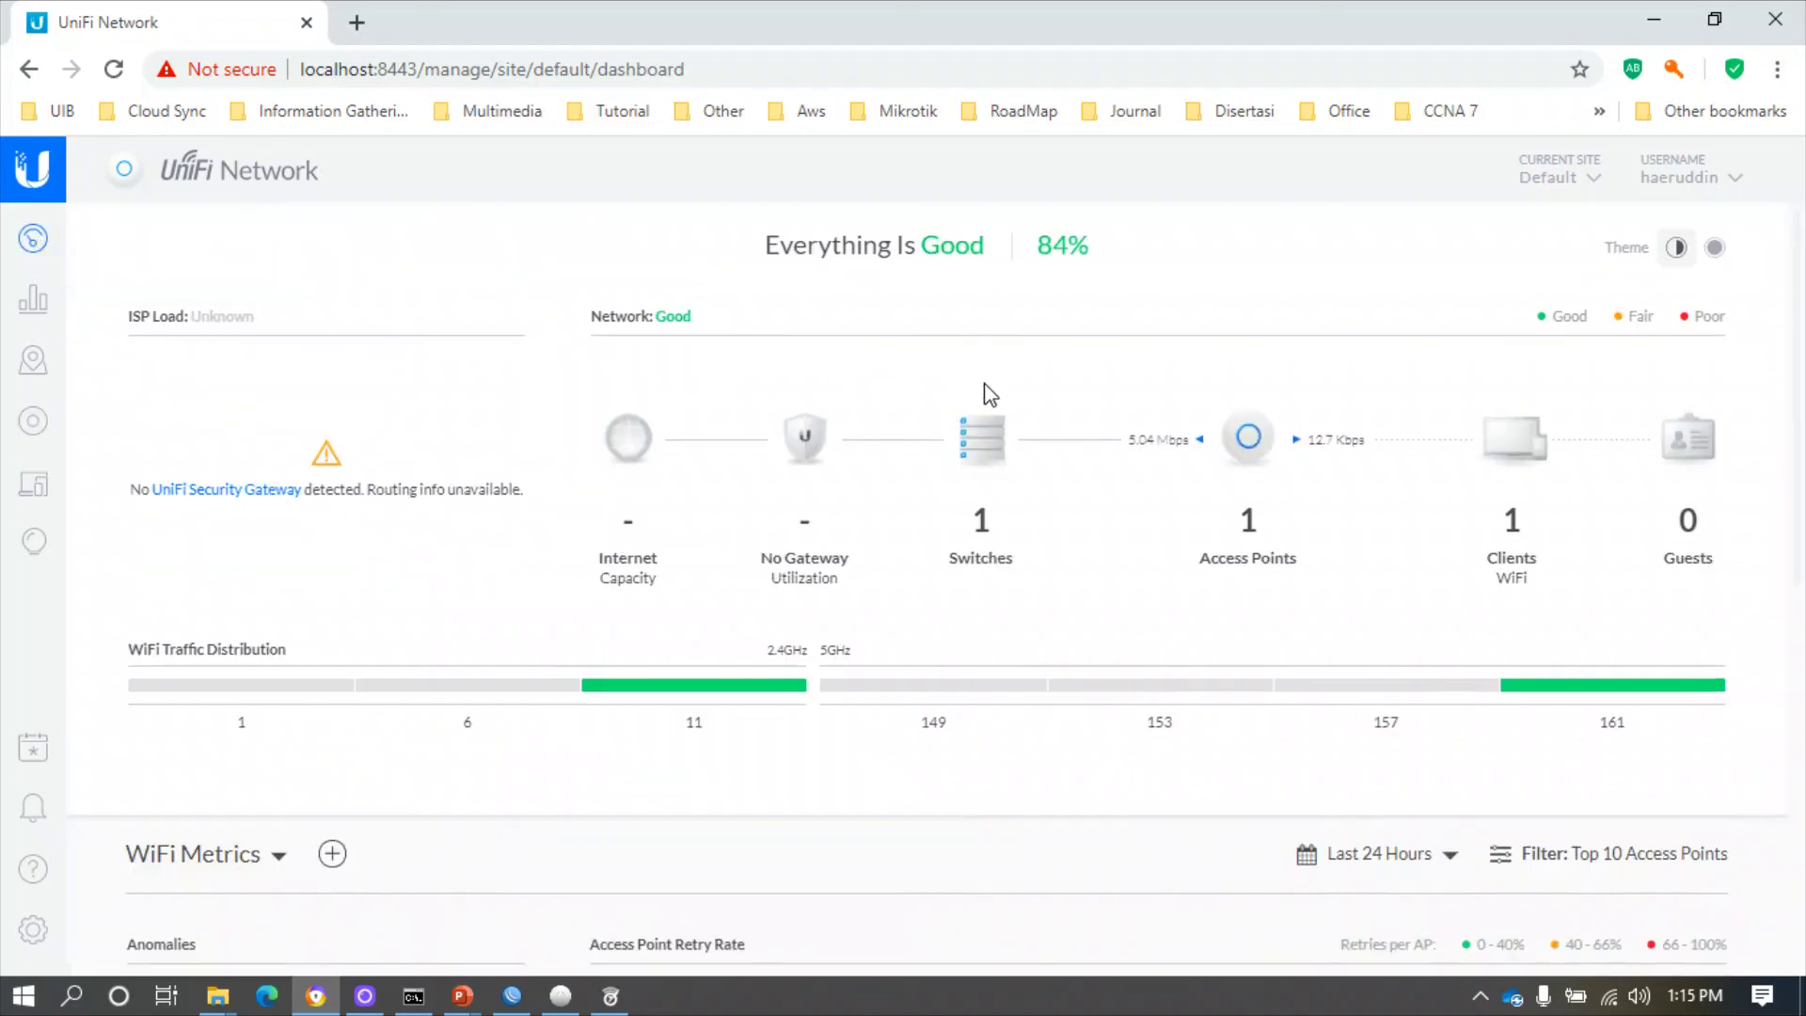
scroll(987, 391, down, 3)
scroll(988, 392, up, 3)
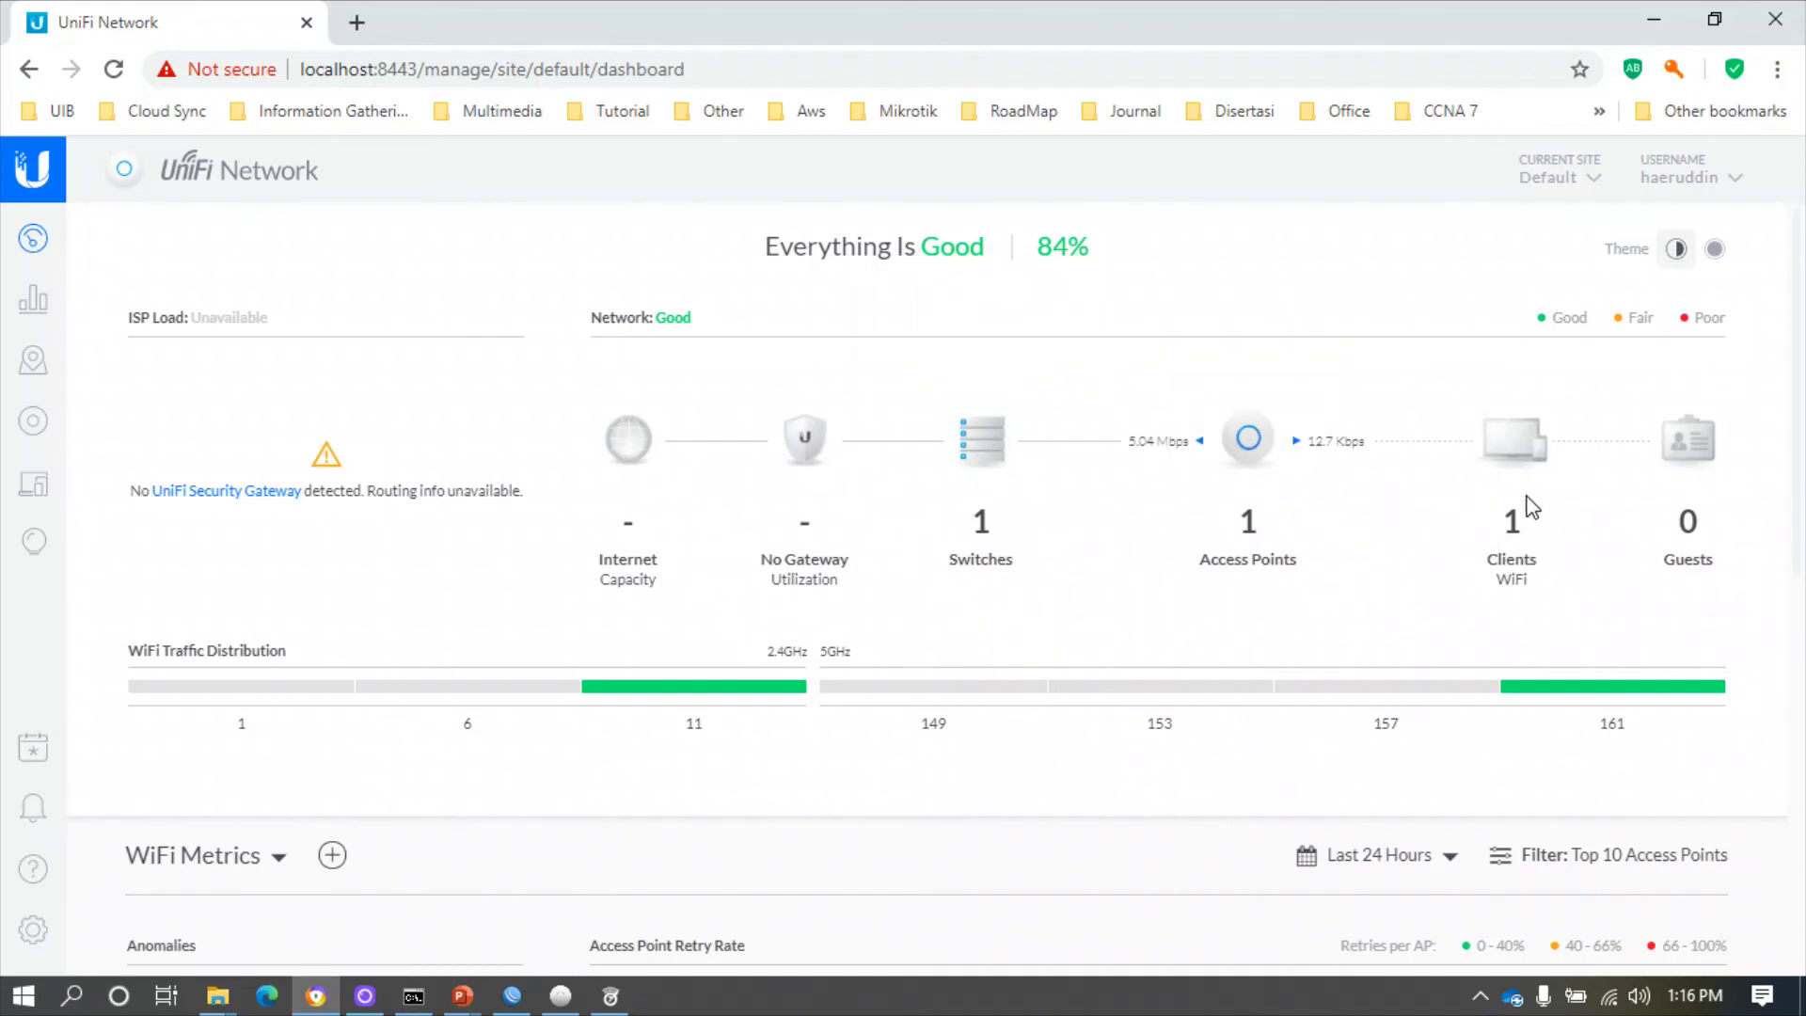
scroll(1495, 520, down, 1)
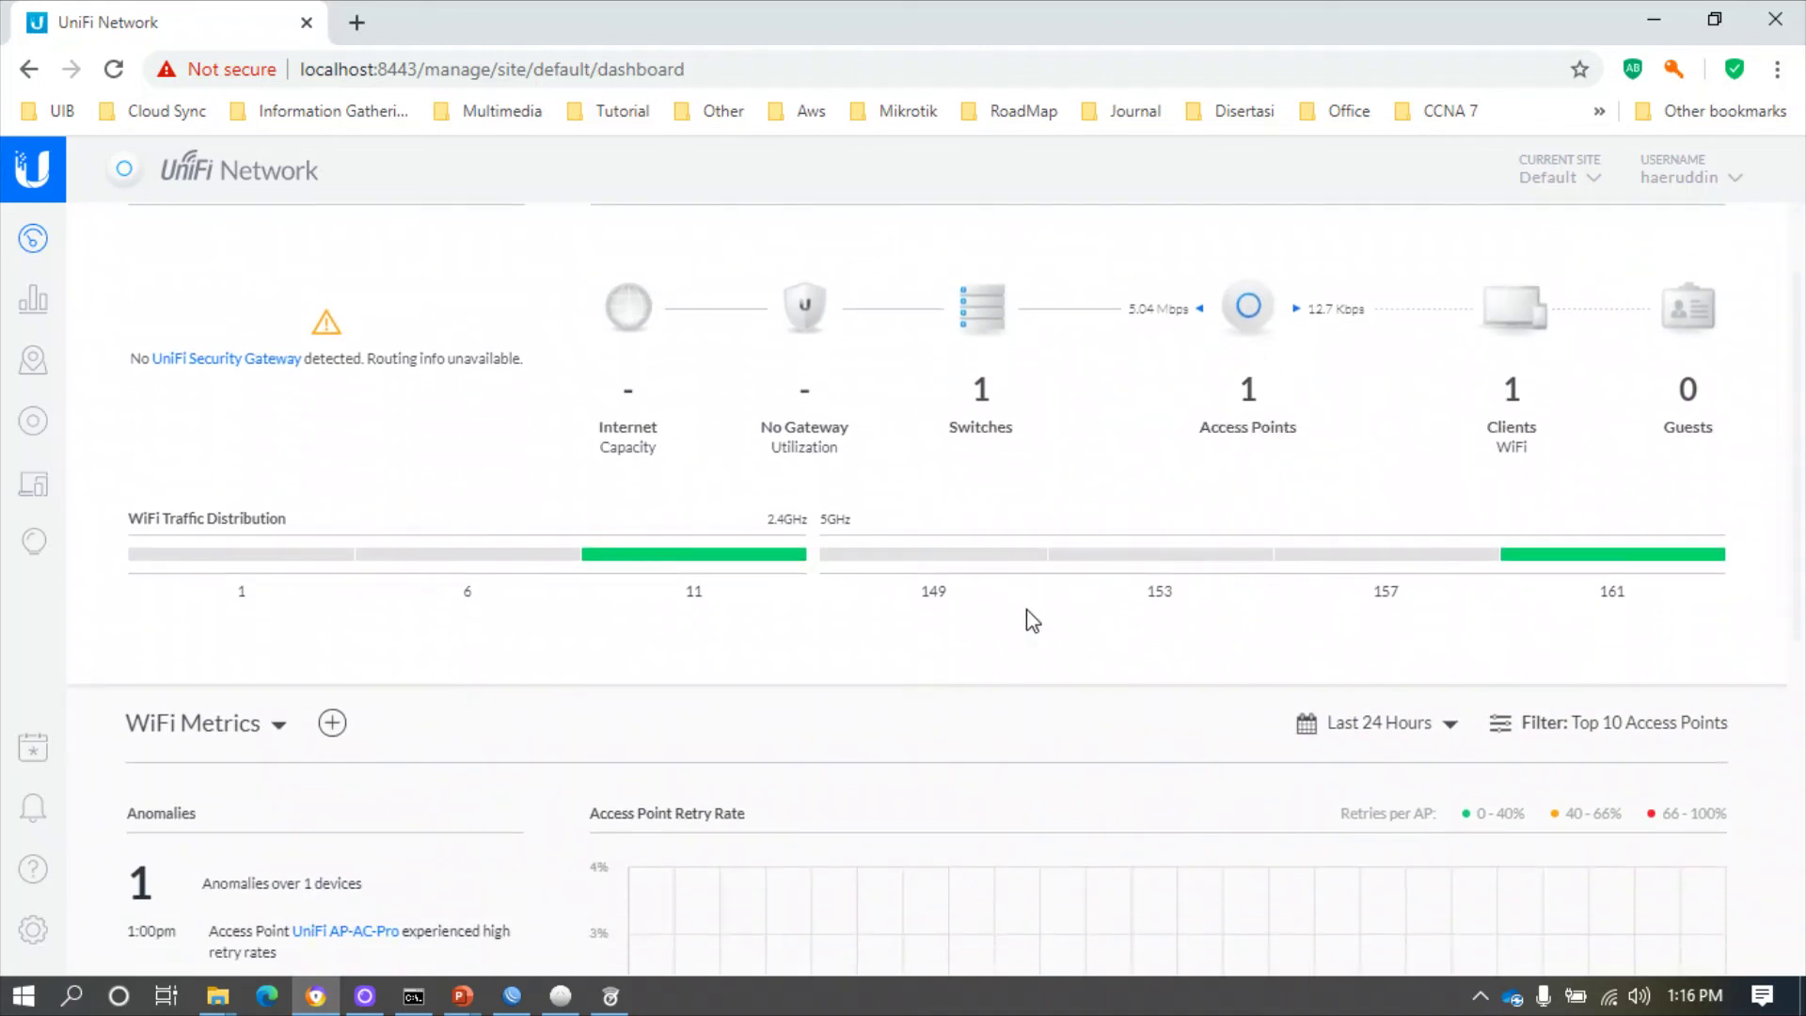
mouse_move(699, 575)
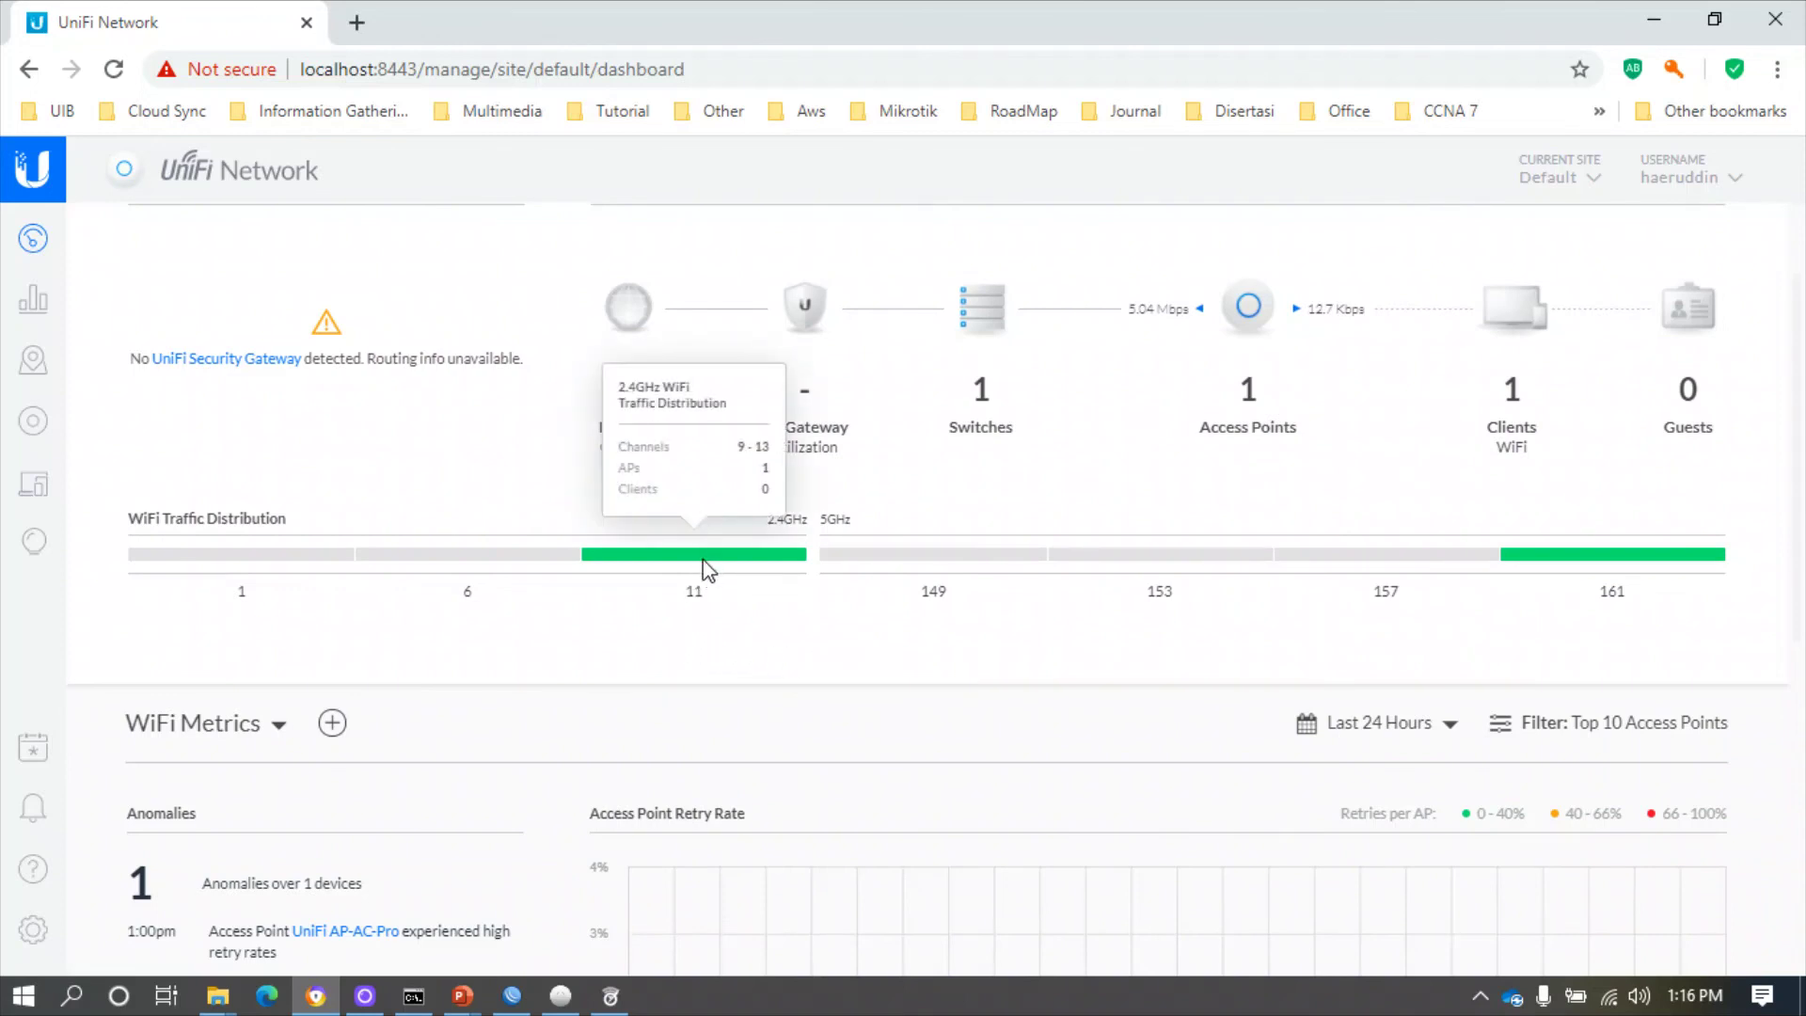
mouse_move(1669, 553)
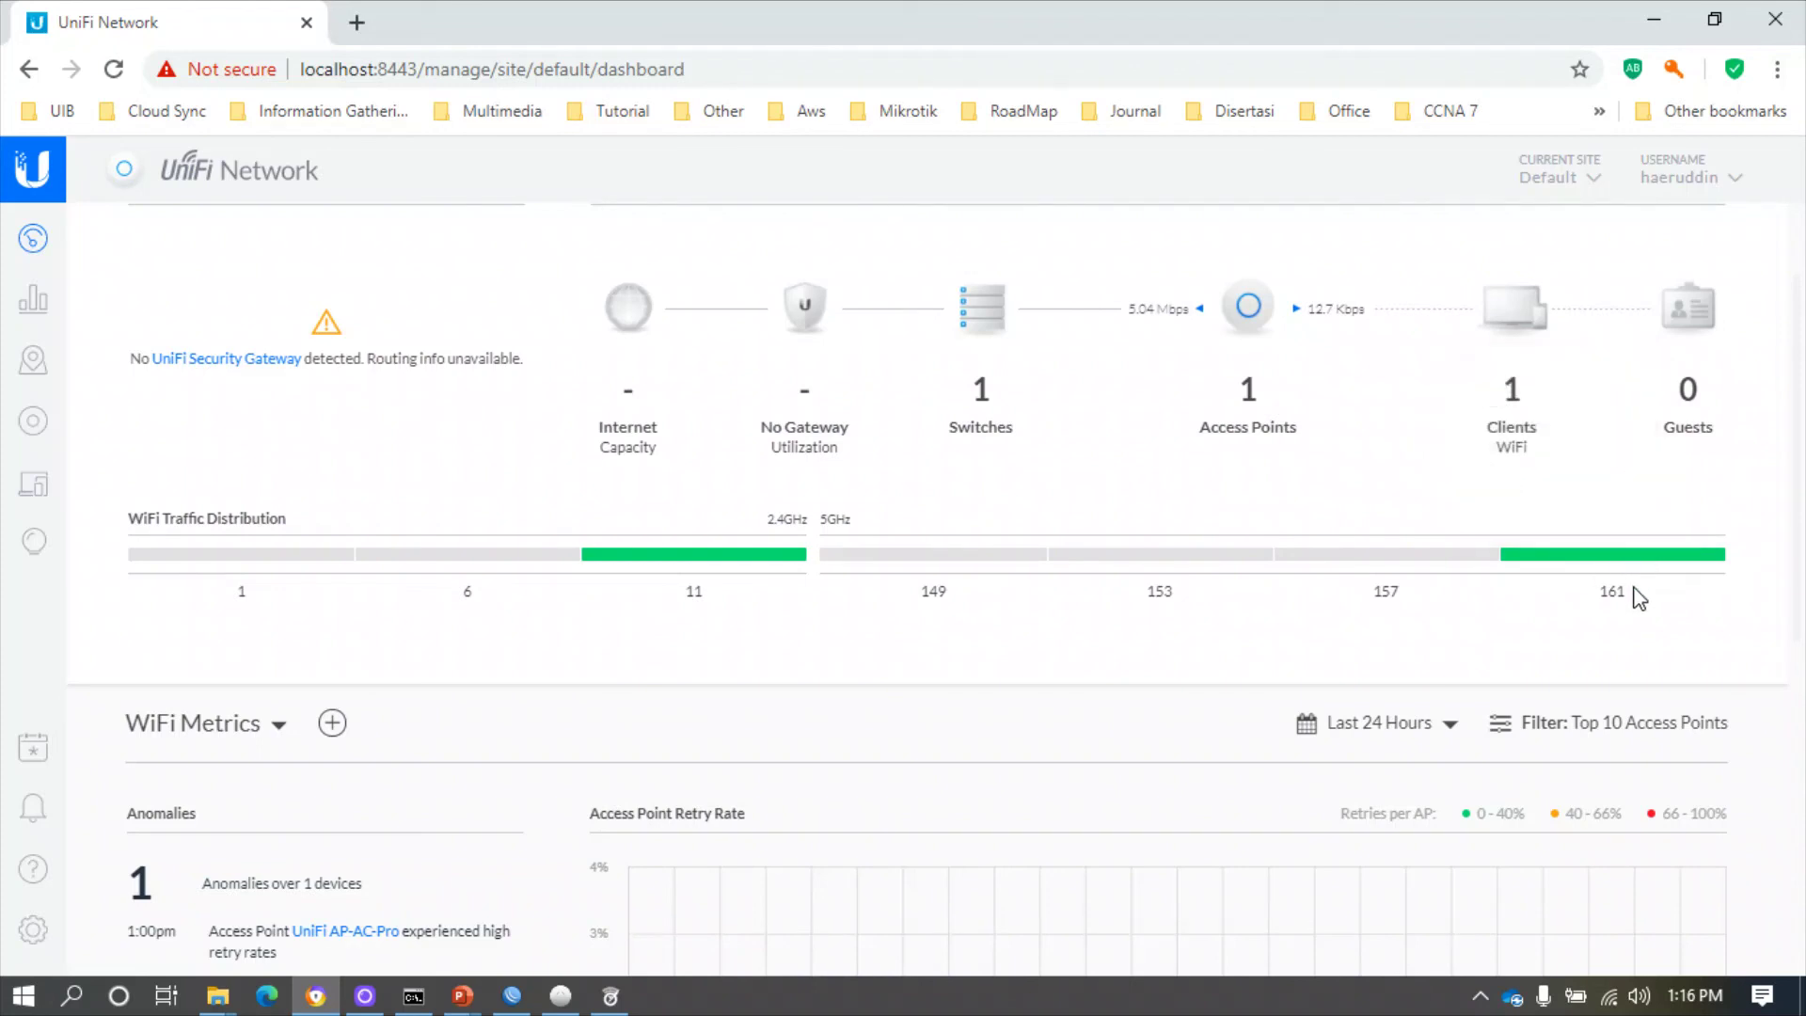
scroll(1639, 597, down, 3)
scroll(1638, 596, down, 4)
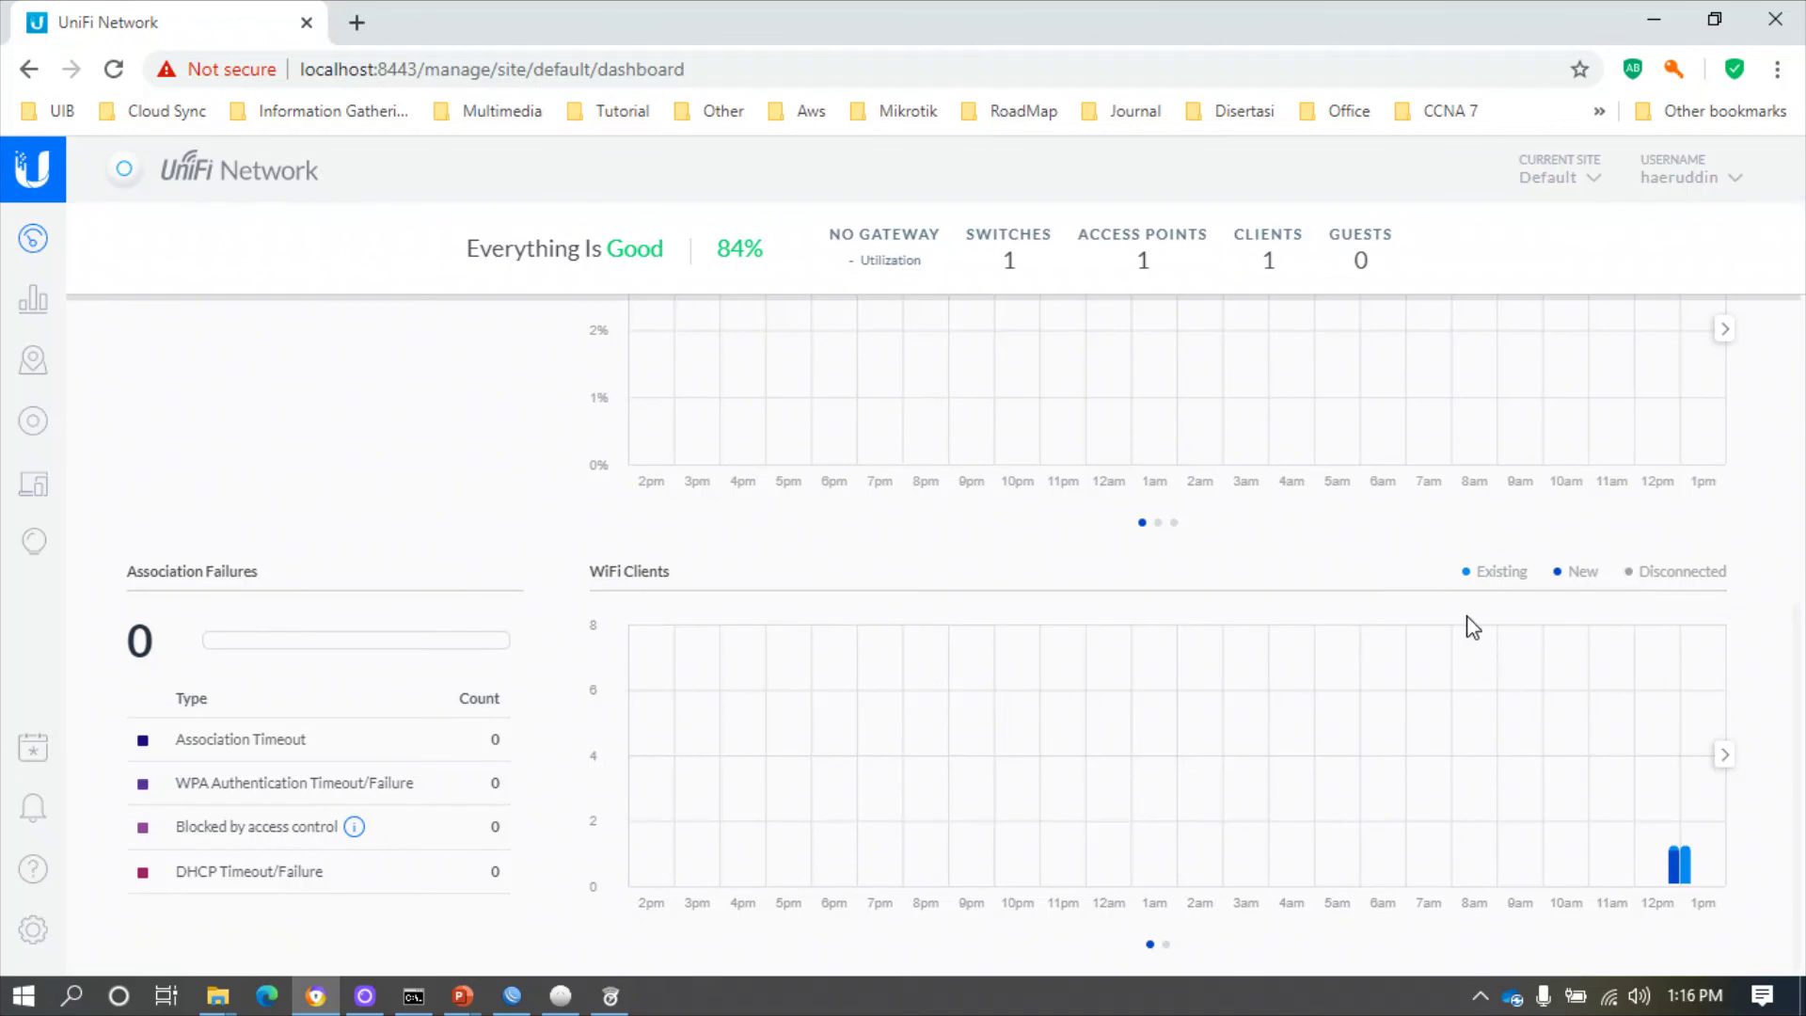
scroll(1471, 624, up, 4)
scroll(1051, 666, down, 4)
scroll(802, 673, up, 3)
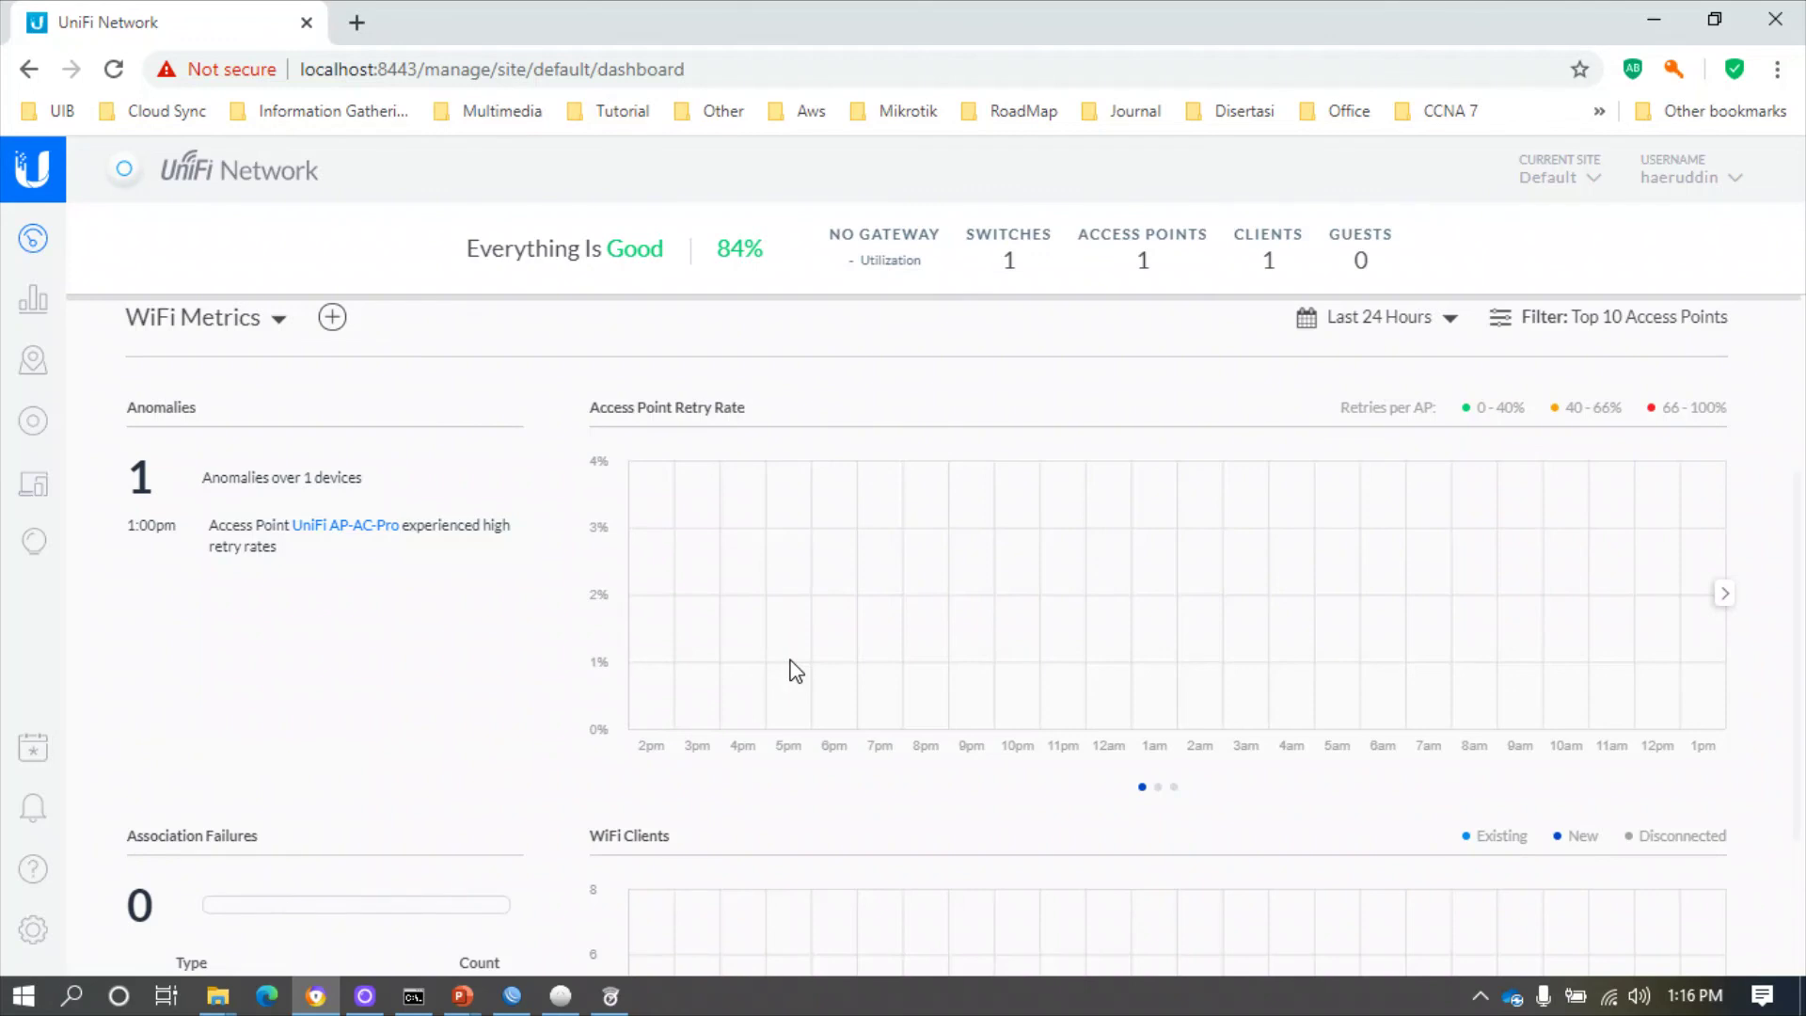
scroll(796, 672, up, 2)
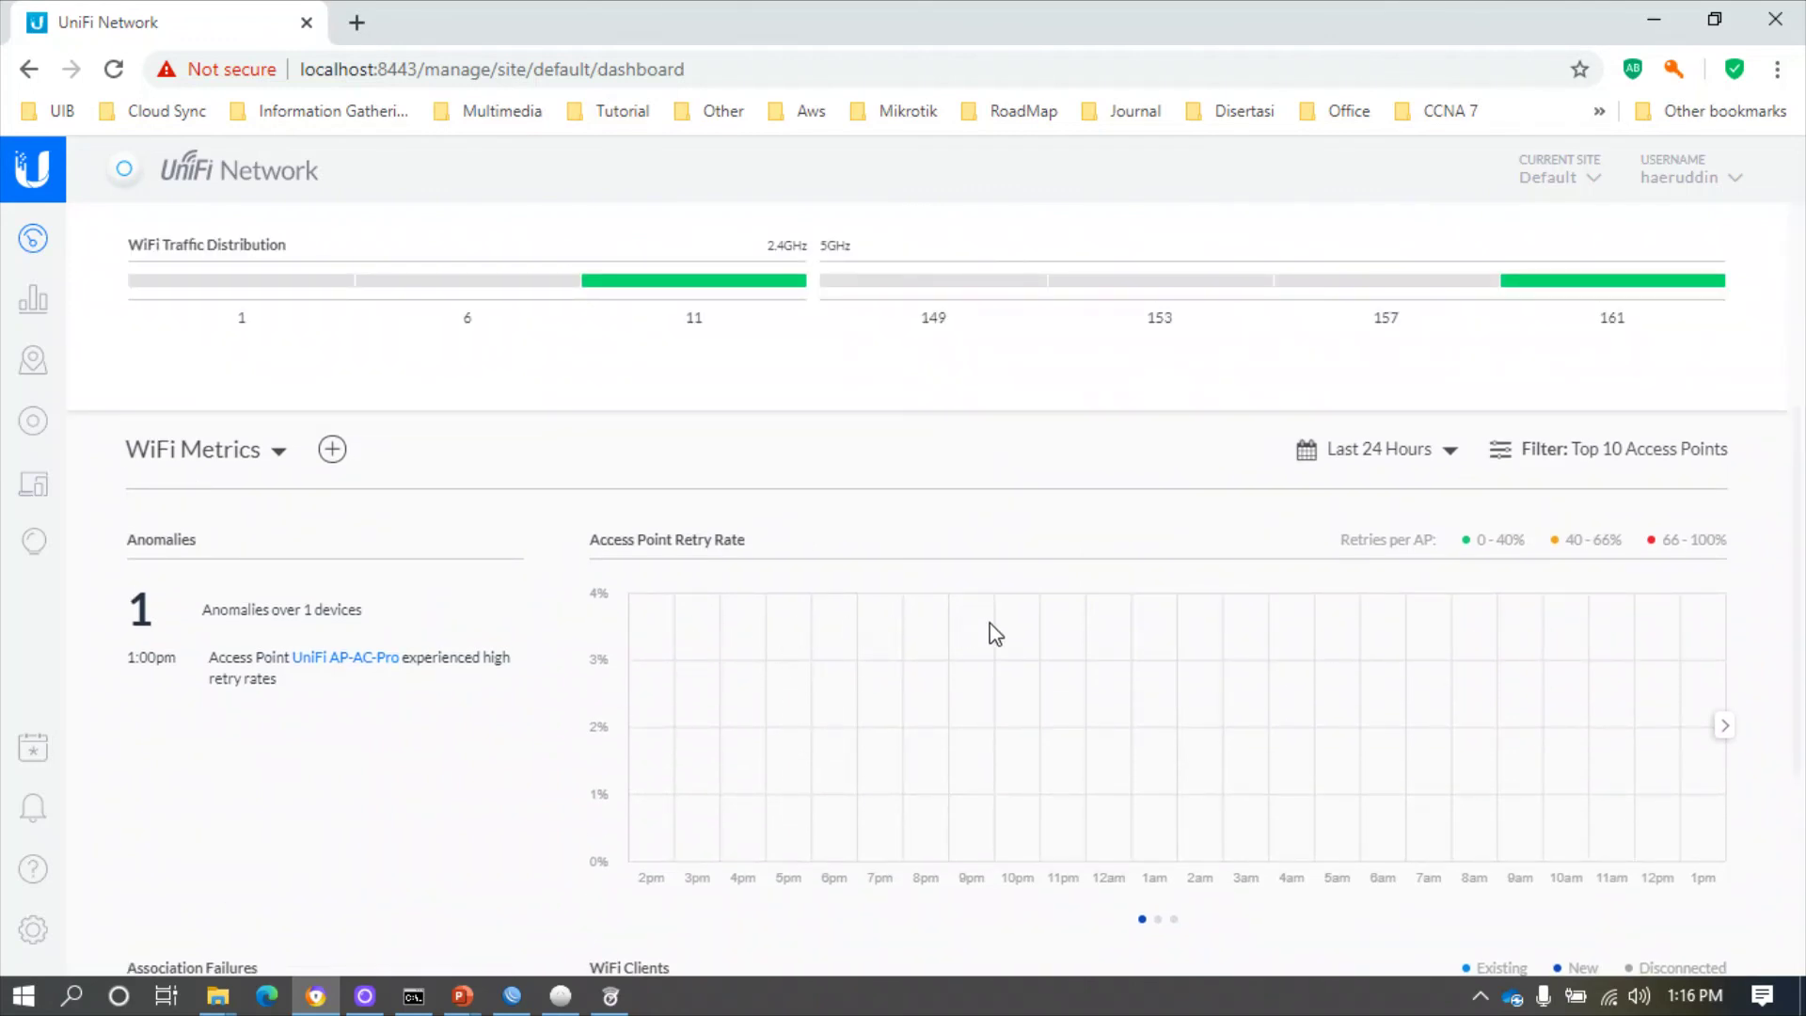
scroll(1001, 621, down, 3)
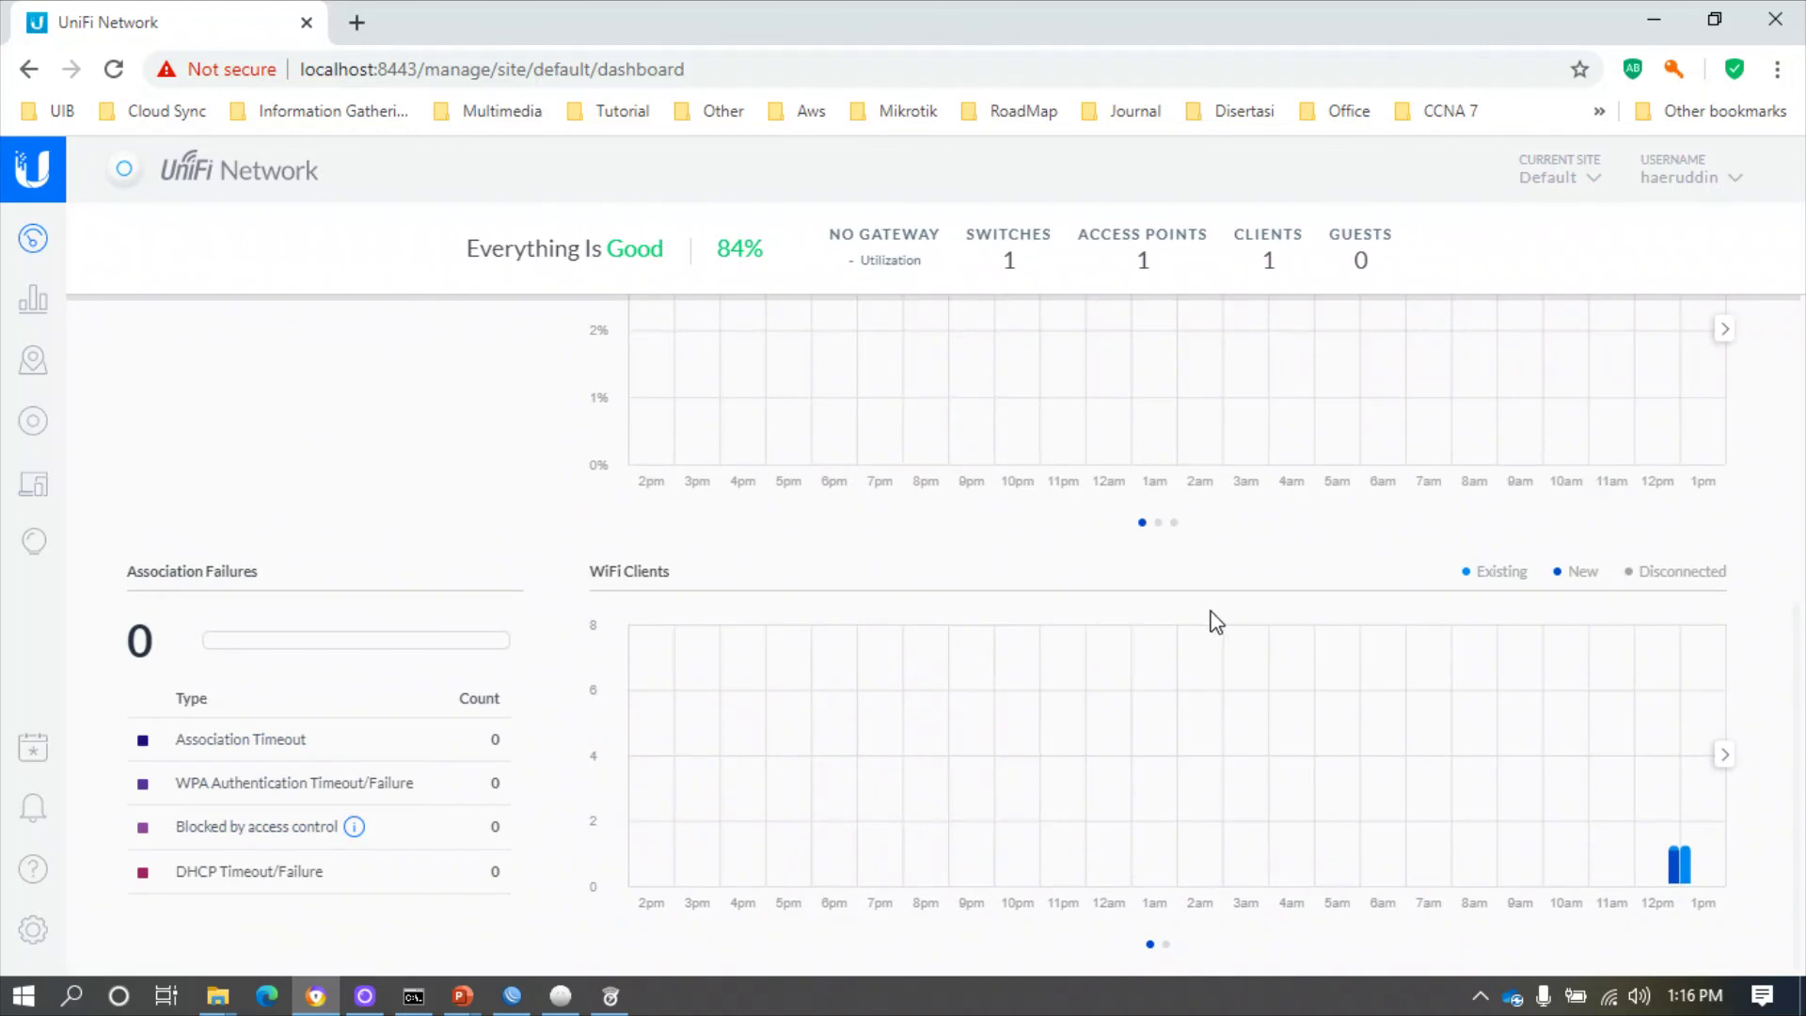
scroll(1213, 622, up, 4)
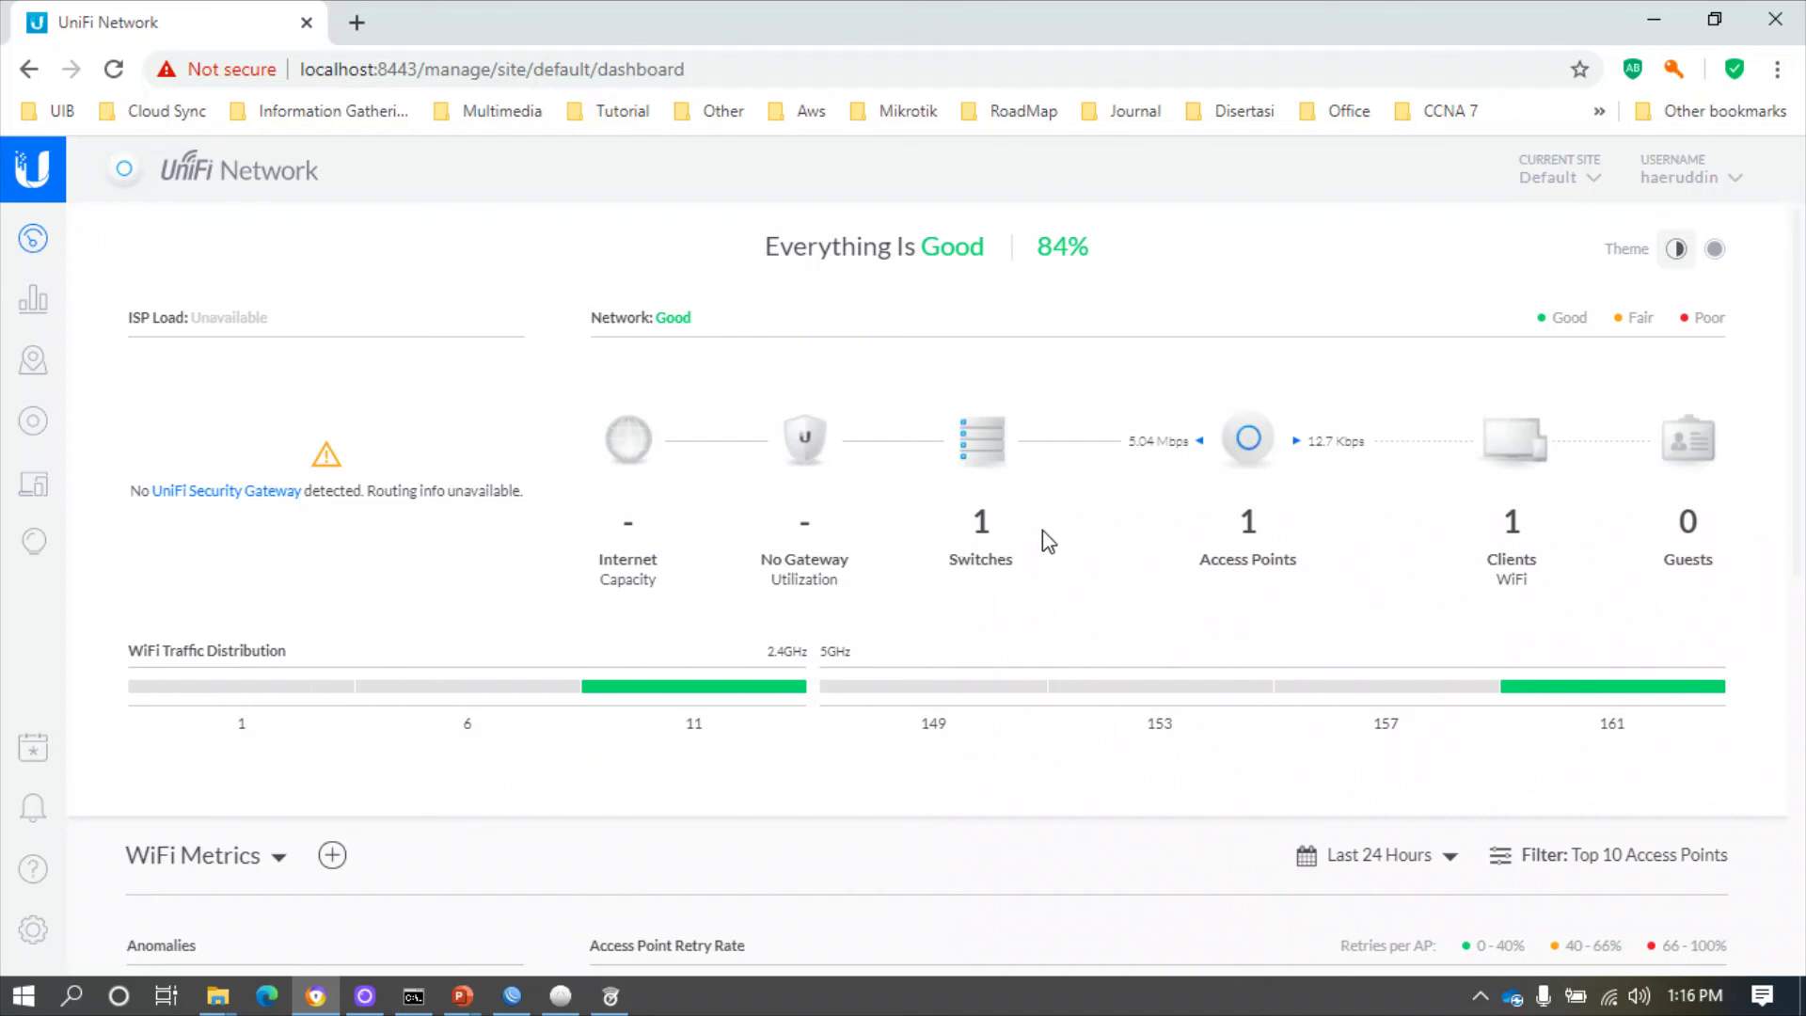
- Go through Statistics to the Topology map showing the PC wirelessly linked to the AP-AC-Pro
mouse_move(1066, 254)
click(38, 315)
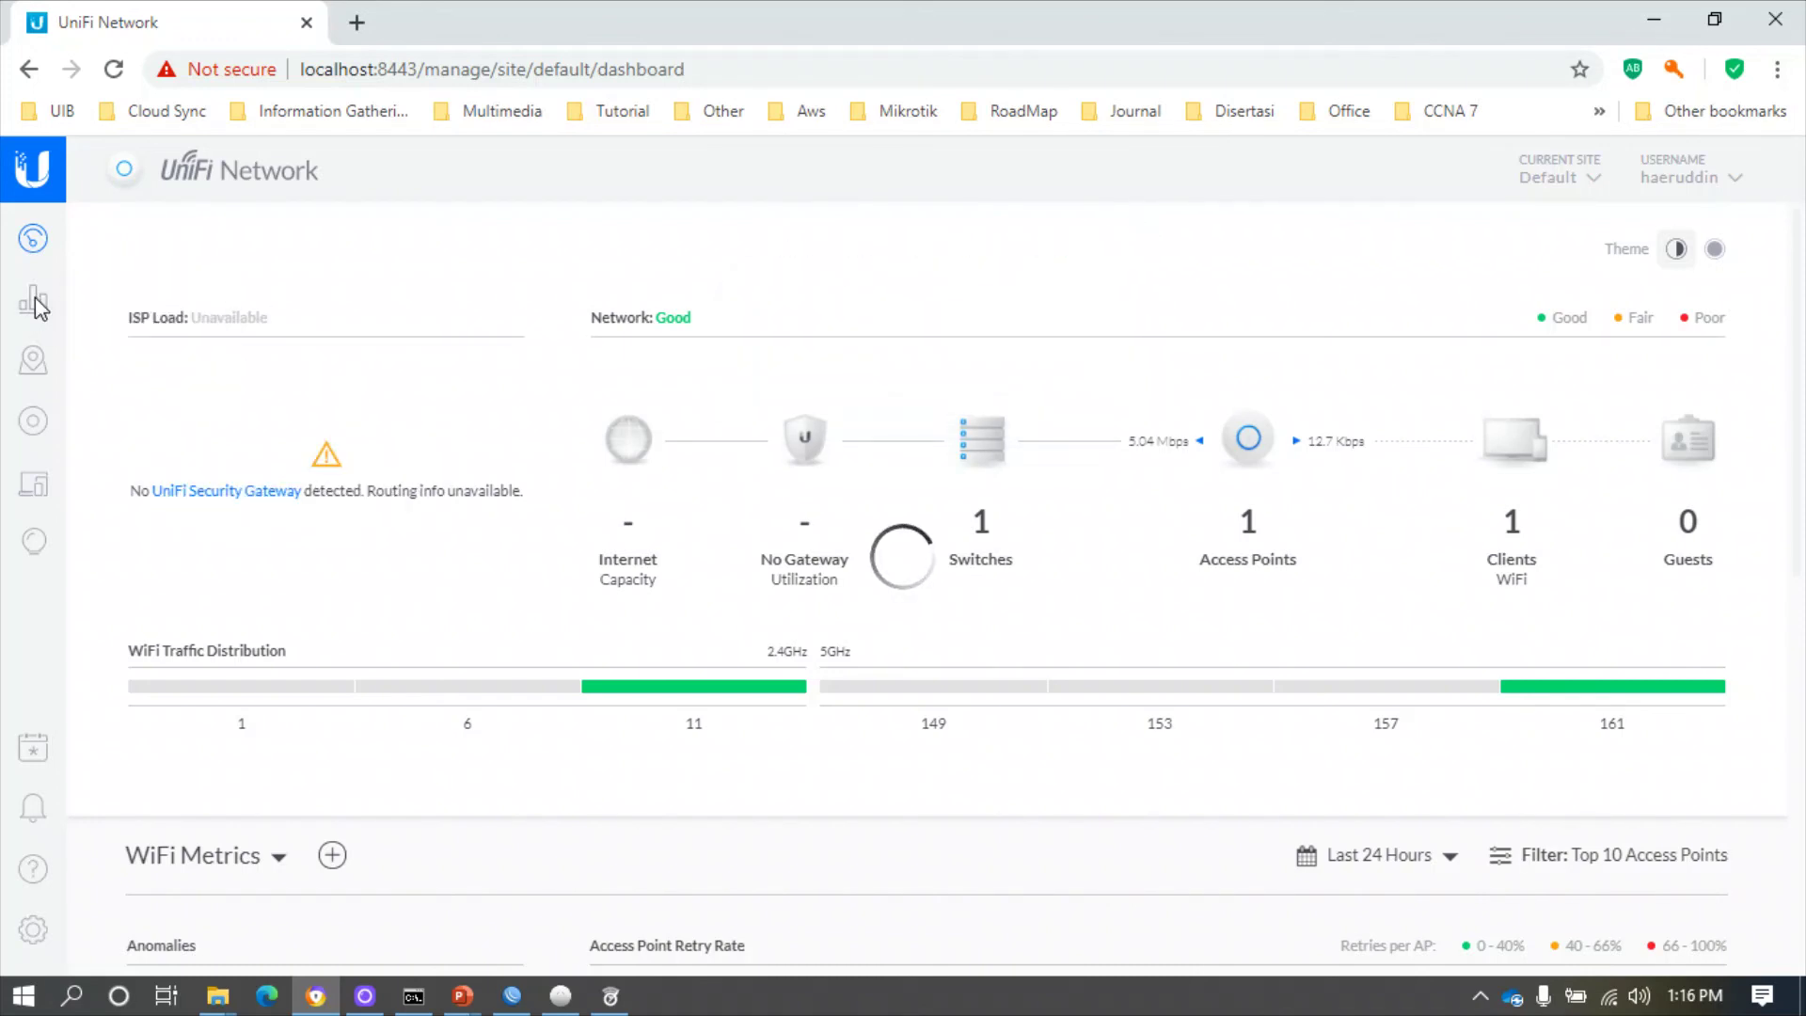
click(32, 305)
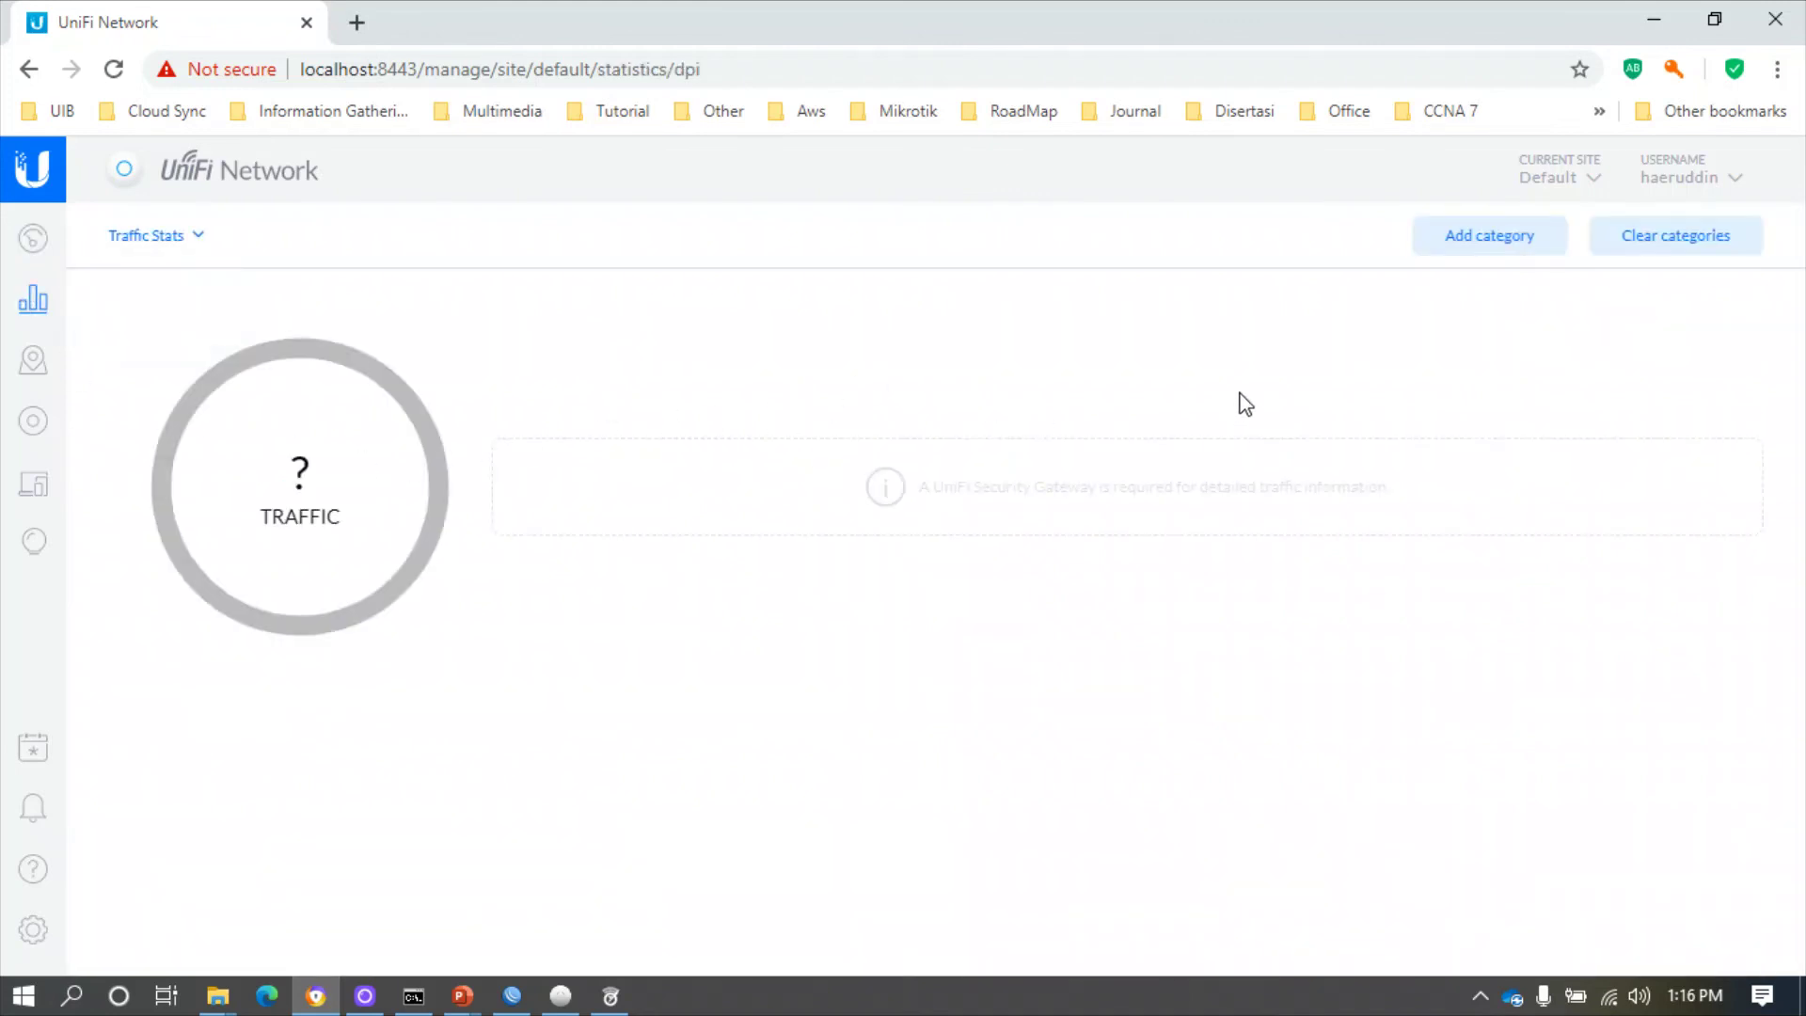
click(34, 365)
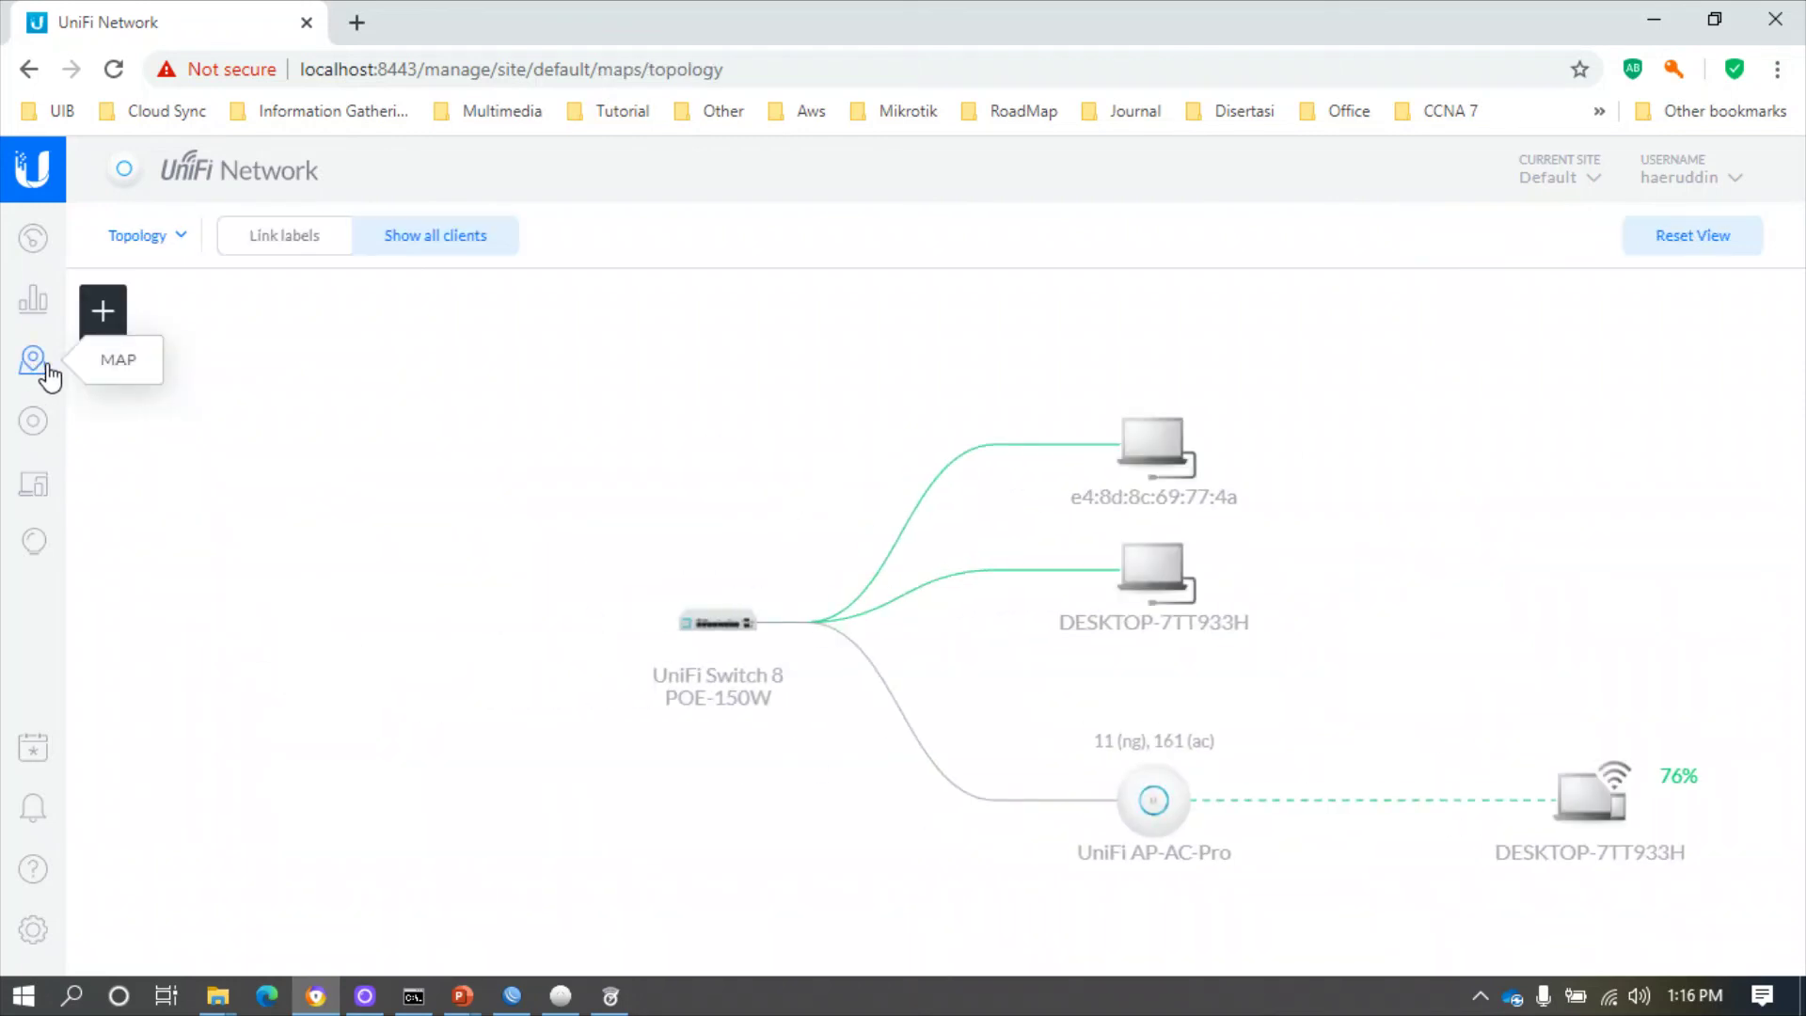